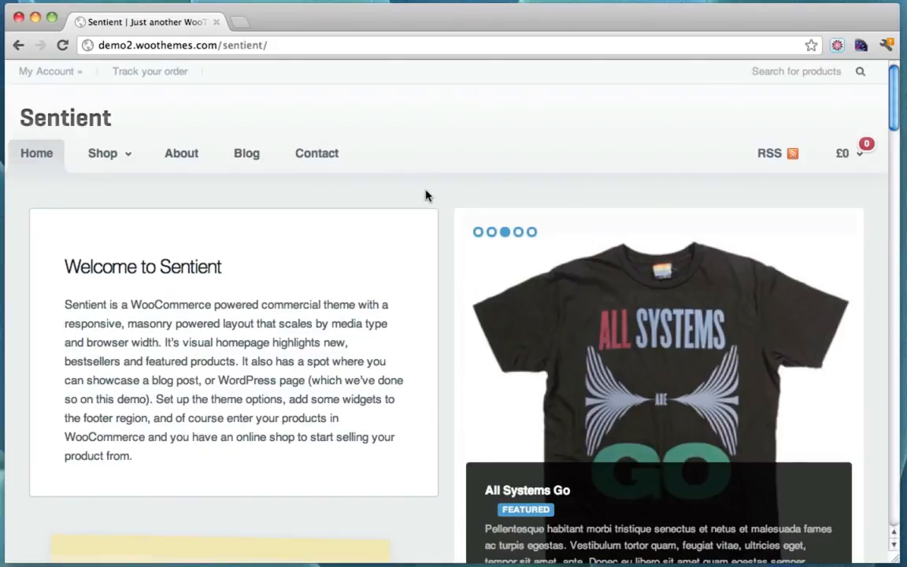
Scroll the shop listing and open the Berlin T-shirt's product page
mouse_move(860, 170)
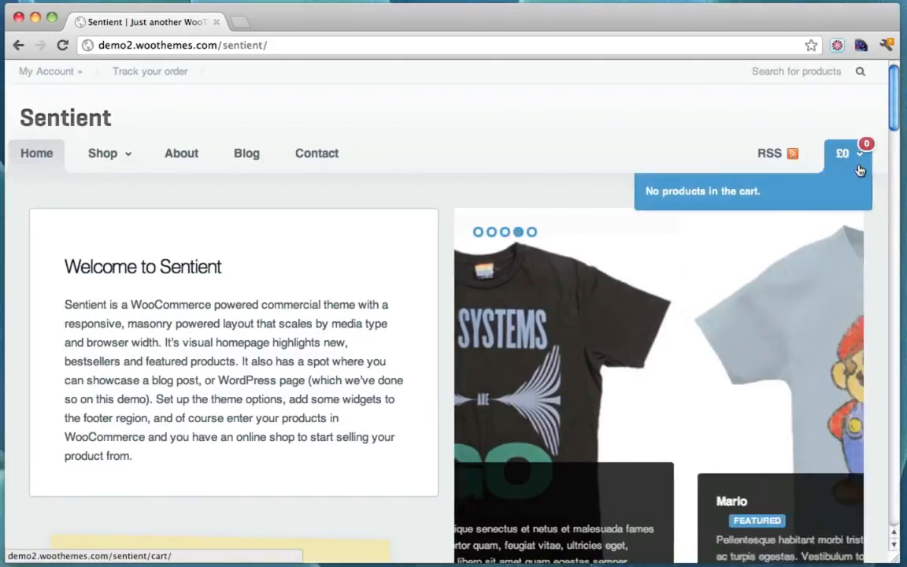
scroll(377, 160, "down", 1)
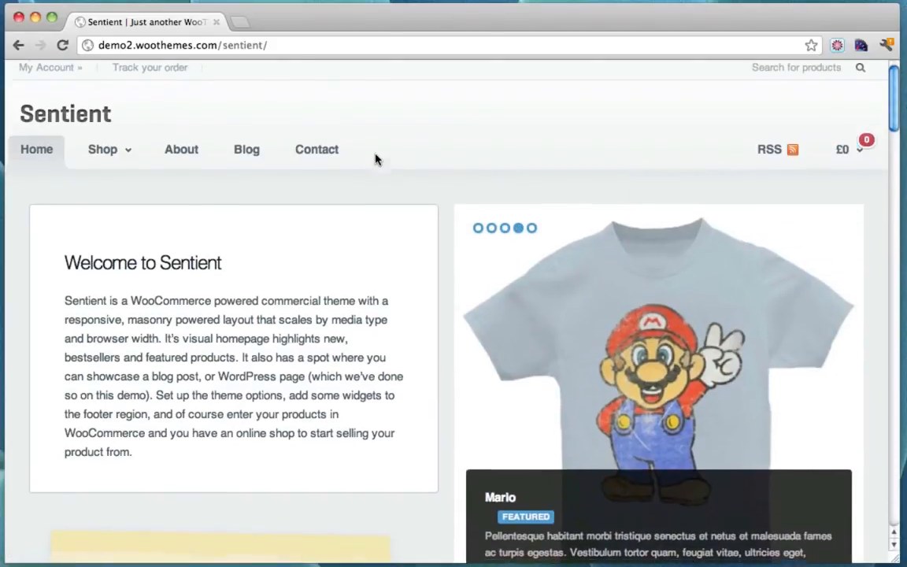
scroll(376, 160, "down", 10)
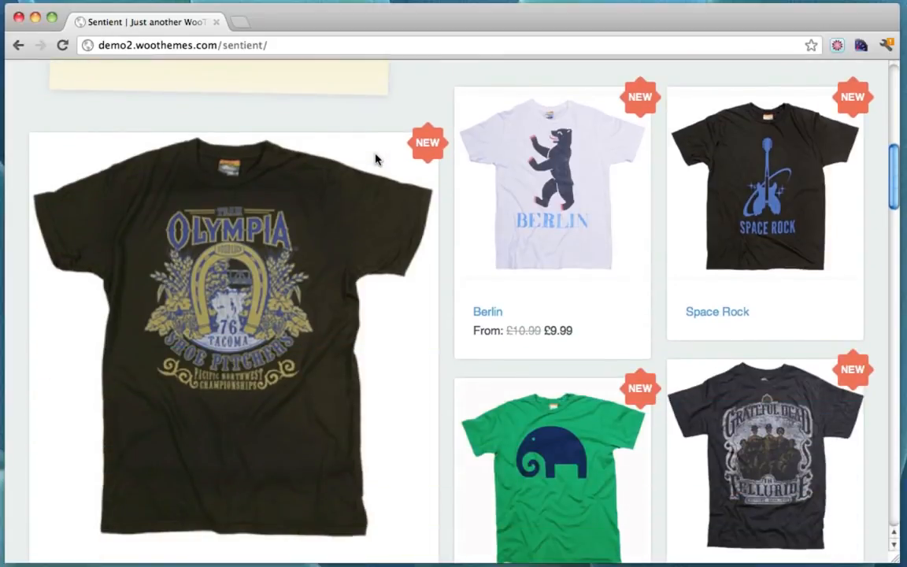
scroll(354, 111, "down", 5)
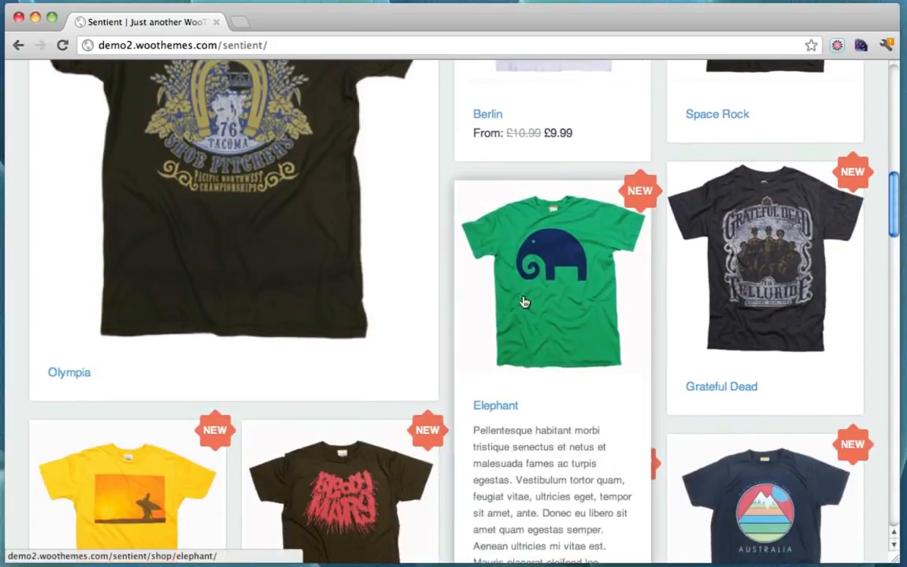
scroll(770, 274, "down", 7)
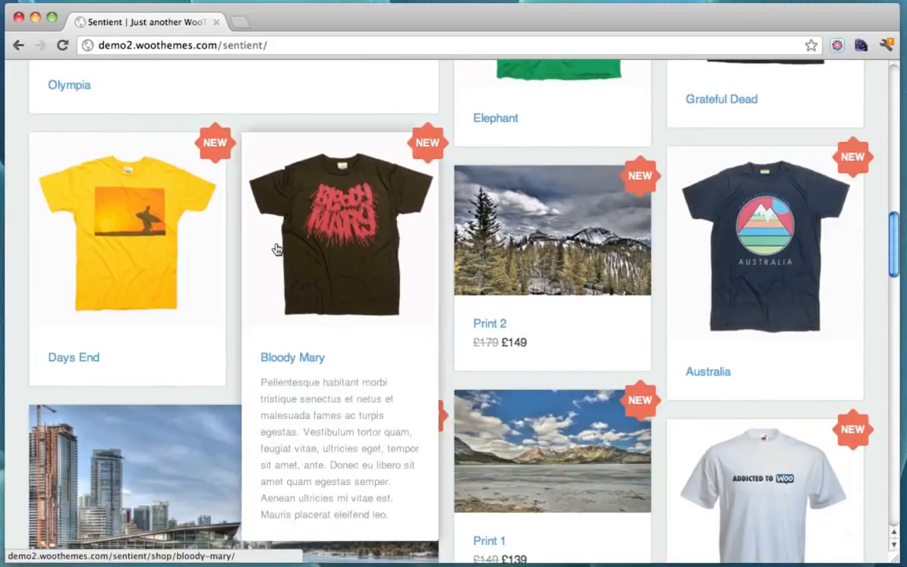
scroll(110, 242, "down", 6)
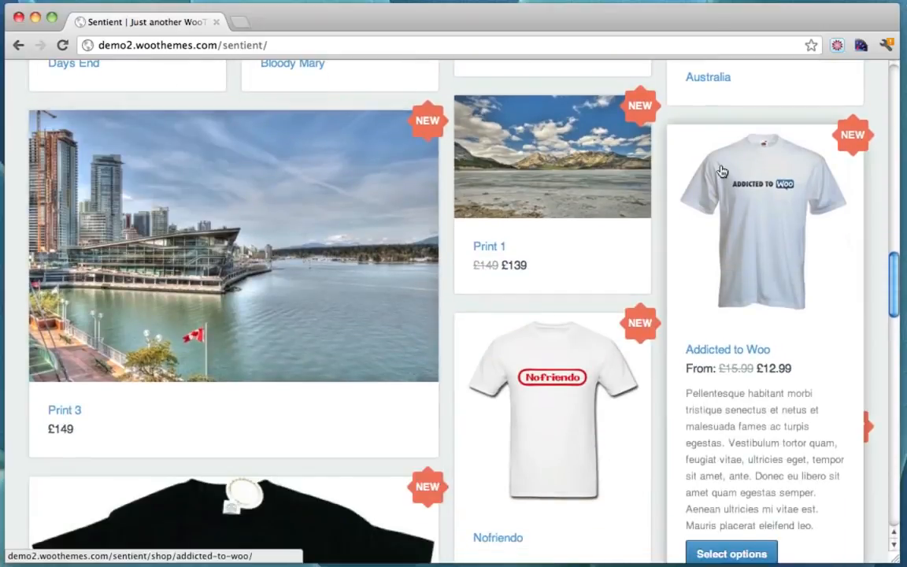
scroll(722, 172, "down", 12)
scroll(722, 171, "up", 20)
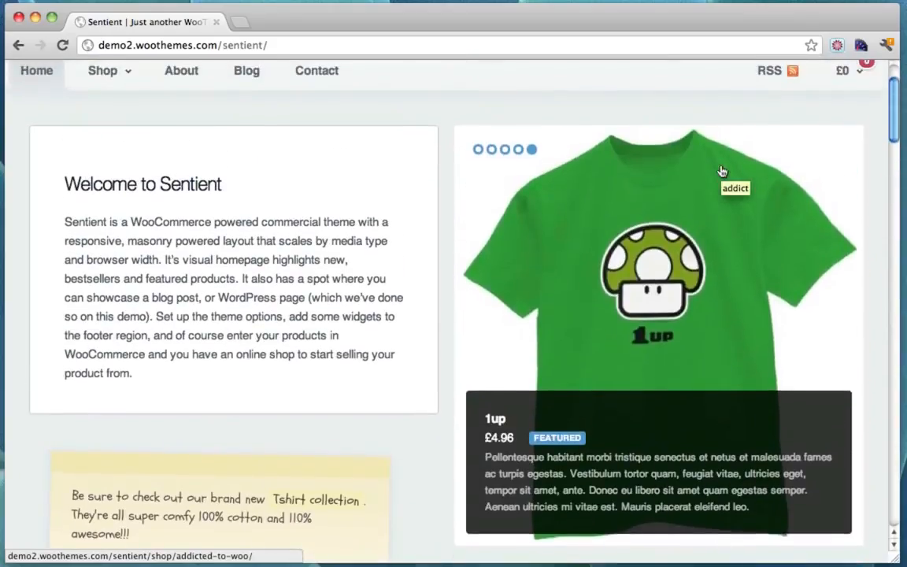
scroll(722, 172, "down", 10)
scroll(722, 172, "up", 1)
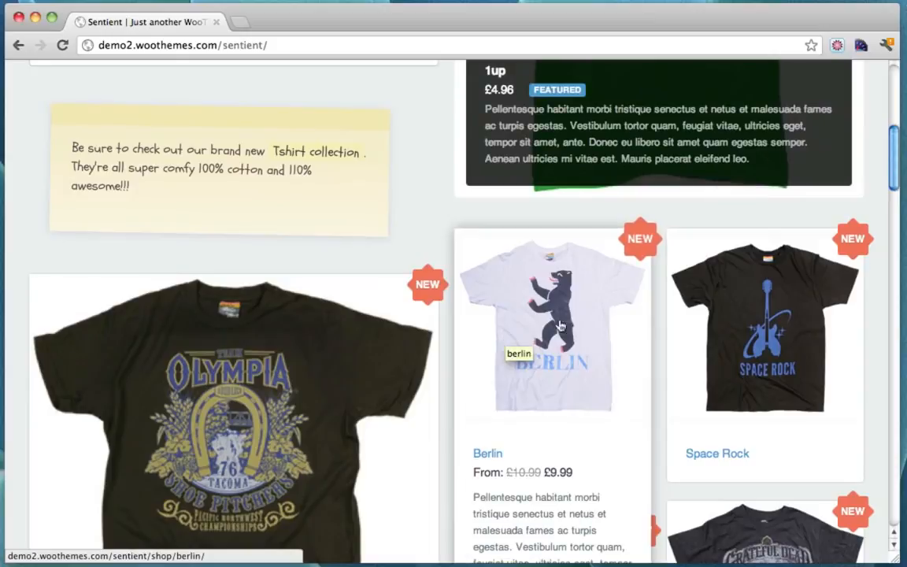
scroll(581, 319, "down", 3)
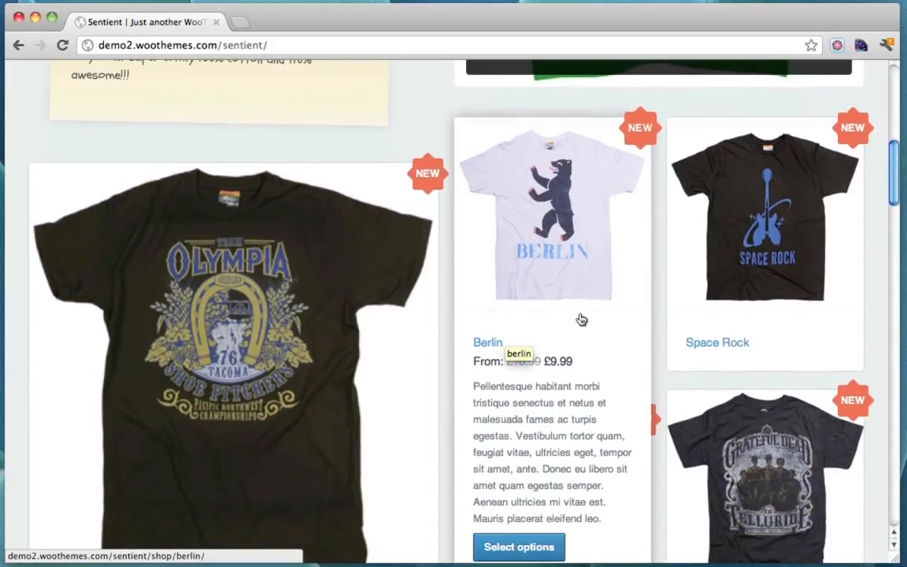
left_click(561, 242)
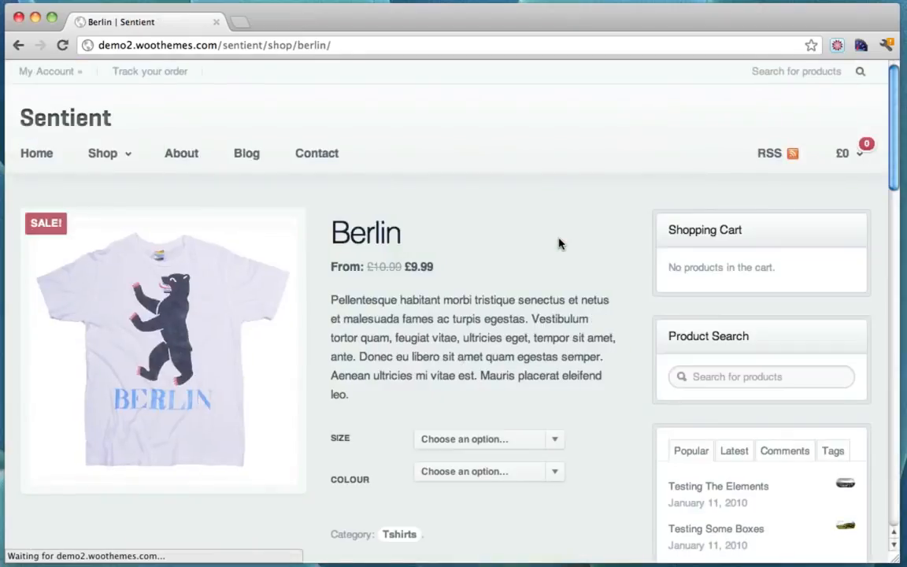
Choose size Medium and colour Blue for the Berlin T-shirt
scroll(559, 242, "down", 2)
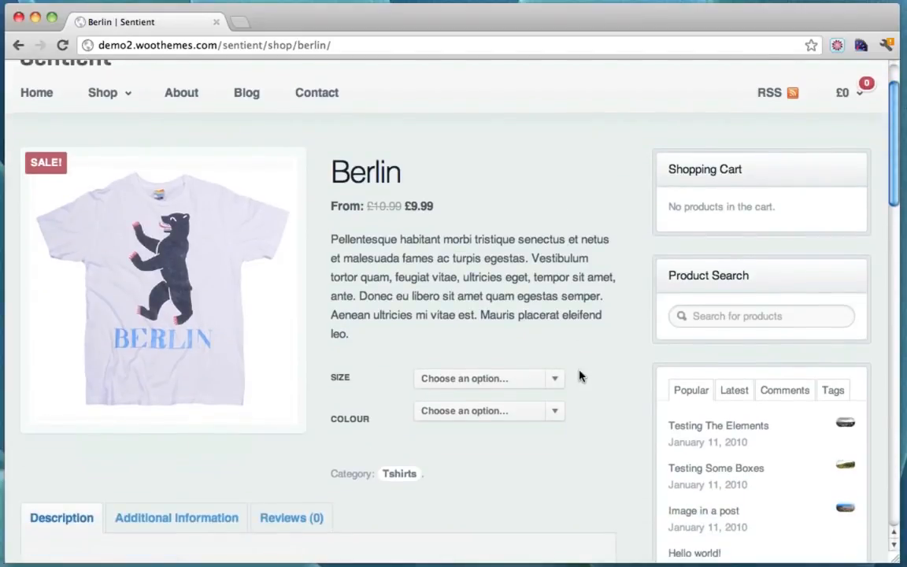
left_click(555, 379)
left_click(522, 415)
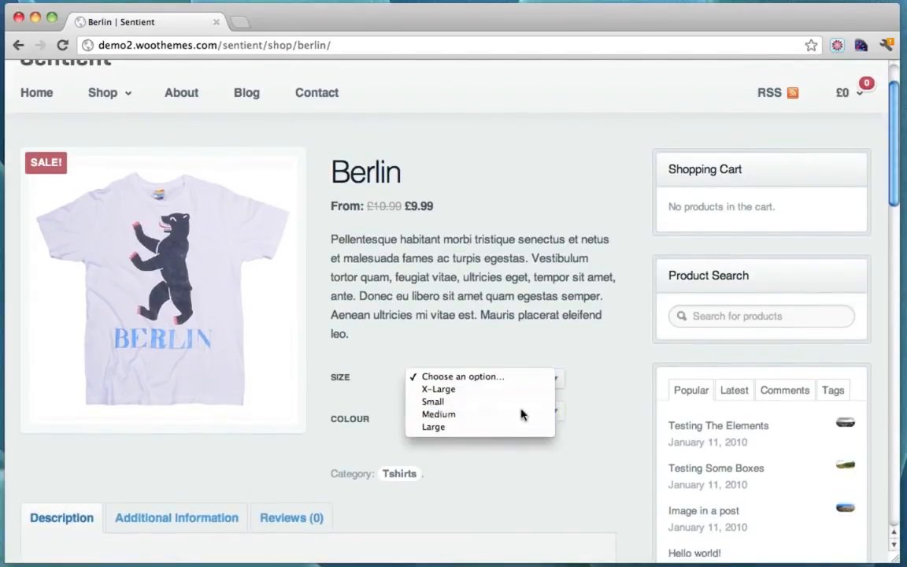
left_click(551, 421)
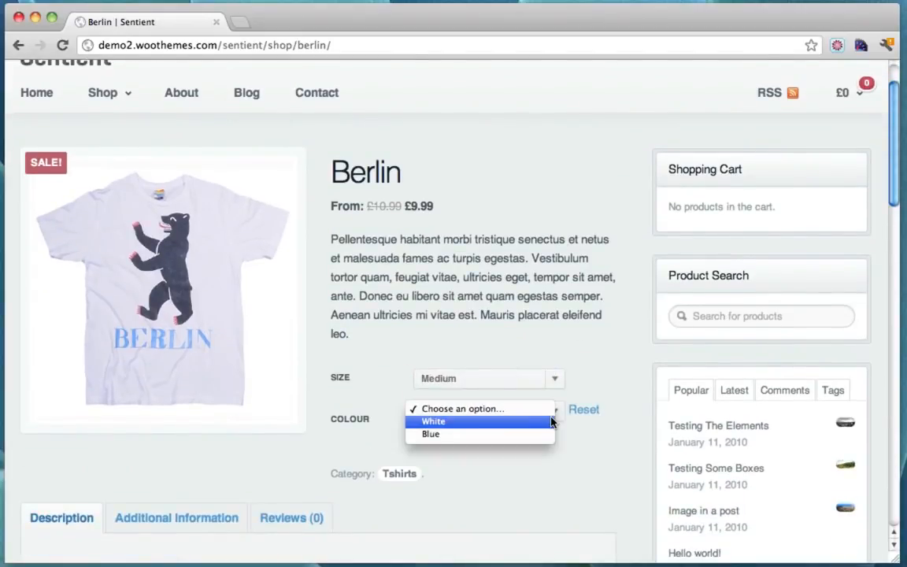
left_click(508, 435)
Look over the product's Reviews and Additional Information tabs
scroll(520, 433, "down", 3)
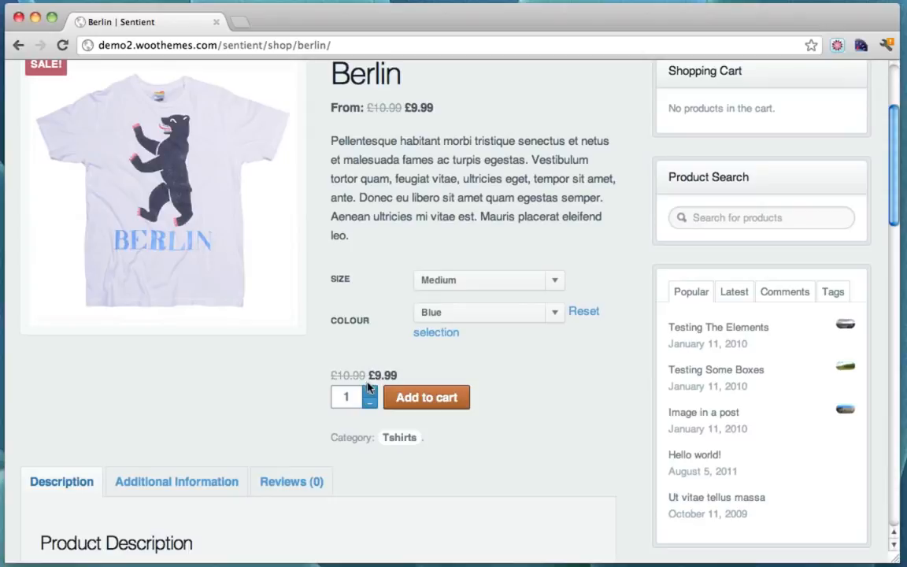
scroll(422, 371, "down", 1)
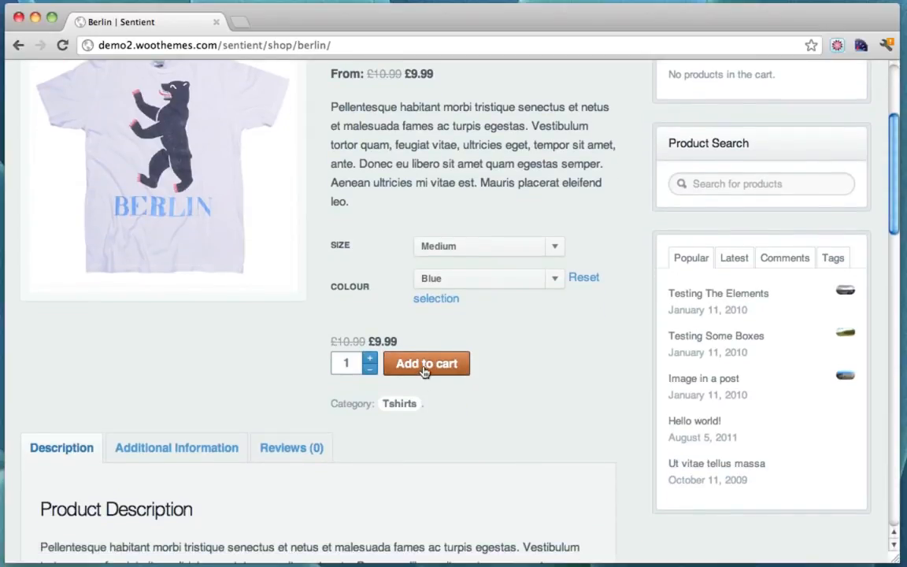
scroll(423, 372, "down", 3)
left_click(302, 348)
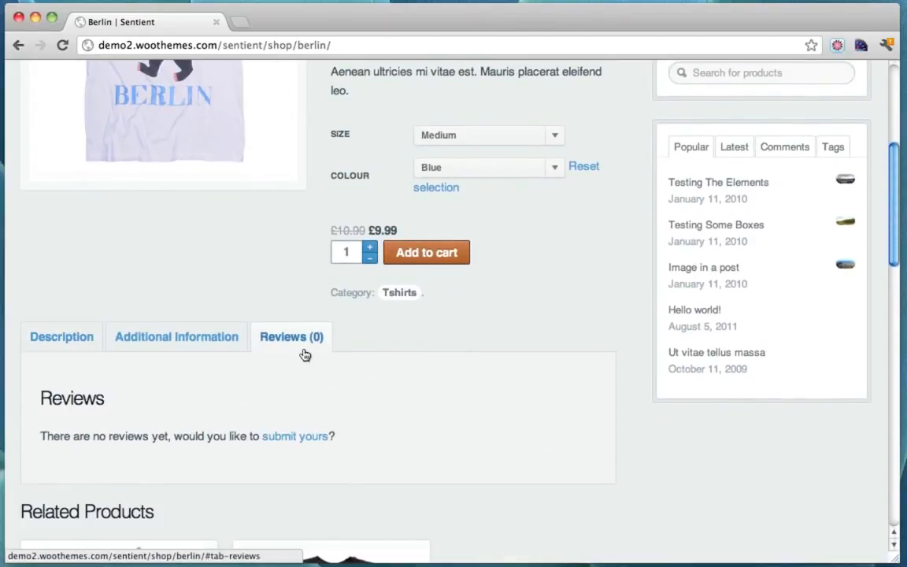
scroll(356, 331, "down", 3)
left_click(151, 249)
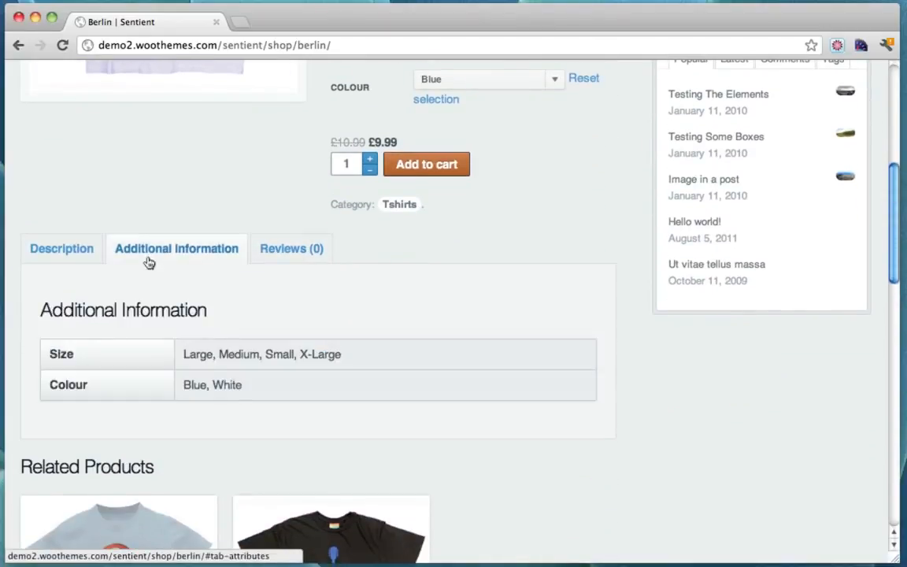
scroll(192, 279, "down", 1)
scroll(192, 279, "down", 5)
scroll(401, 318, "down", 7)
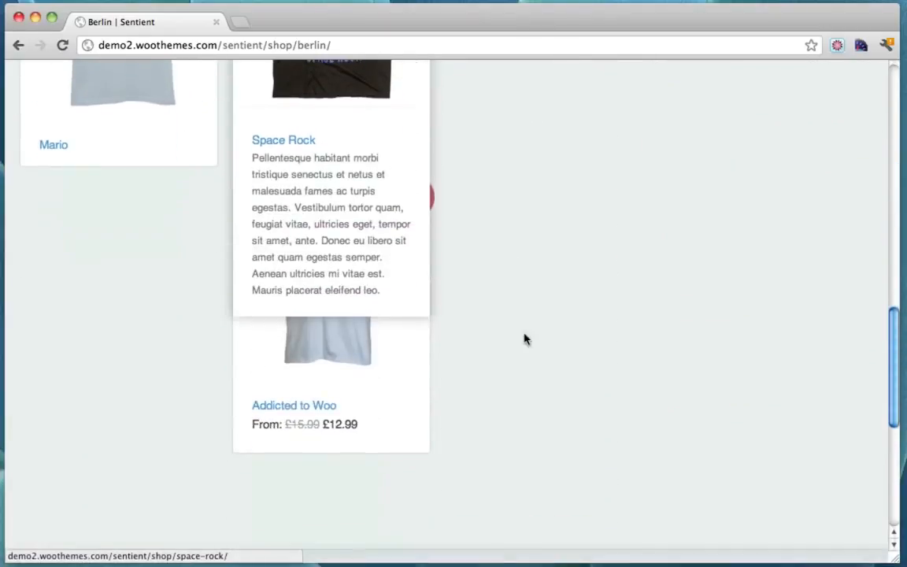
scroll(568, 323, "up", 10)
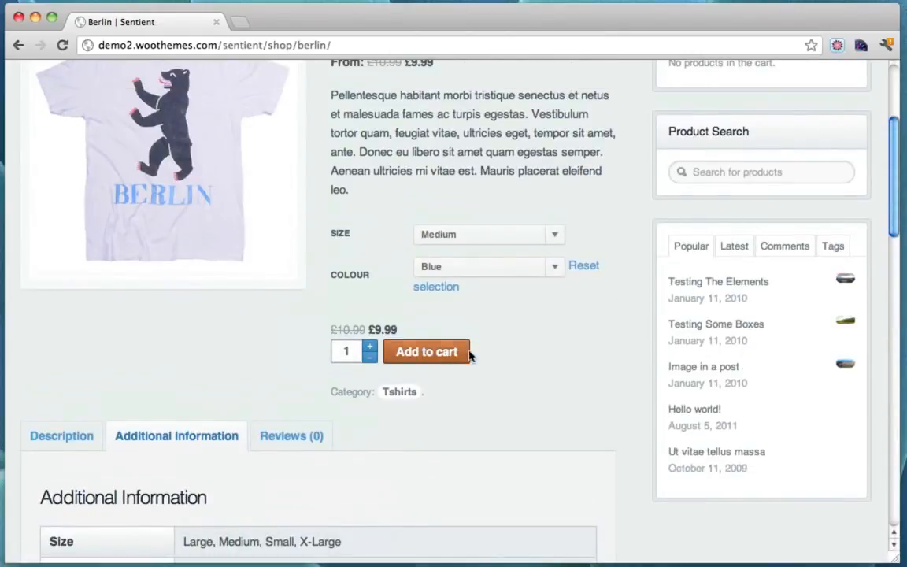
Add the Medium Blue Berlin T-shirt to the cart and review the Cart page
left_click(439, 354)
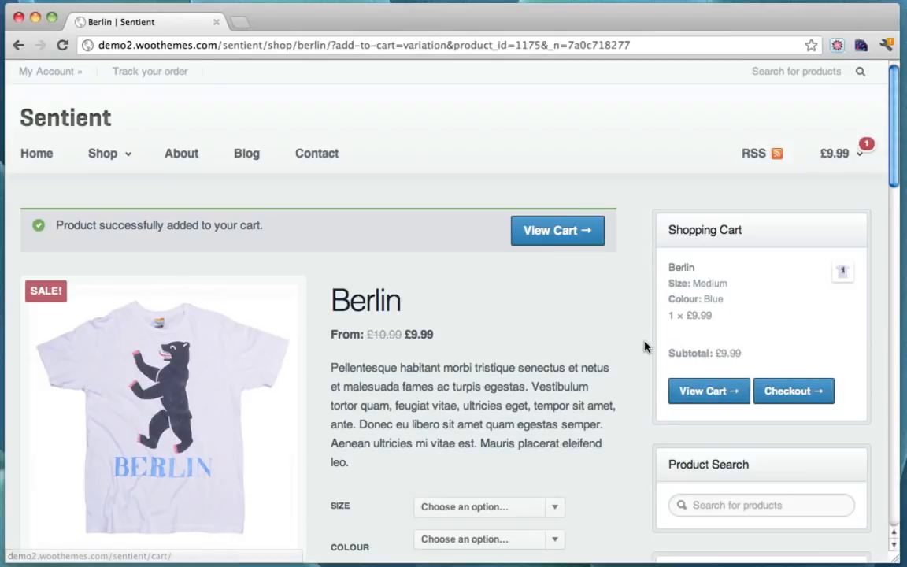
left_click(559, 230)
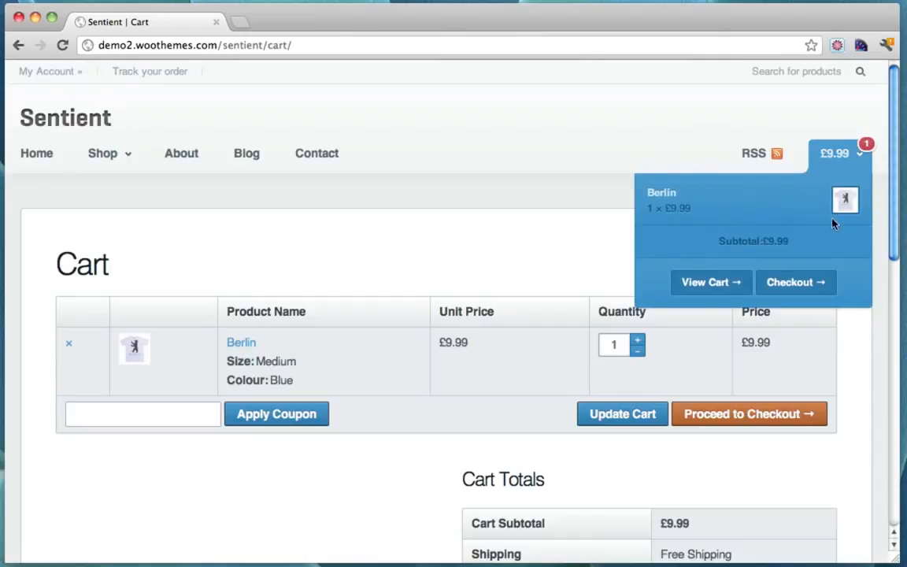
scroll(581, 138, "down", 1)
scroll(581, 139, "down", 2)
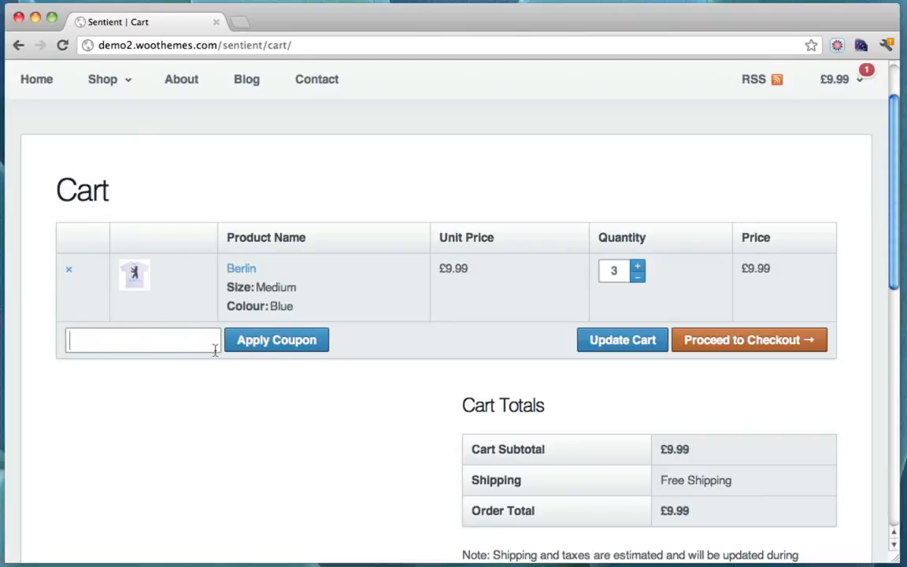
scroll(467, 383, "down", 1)
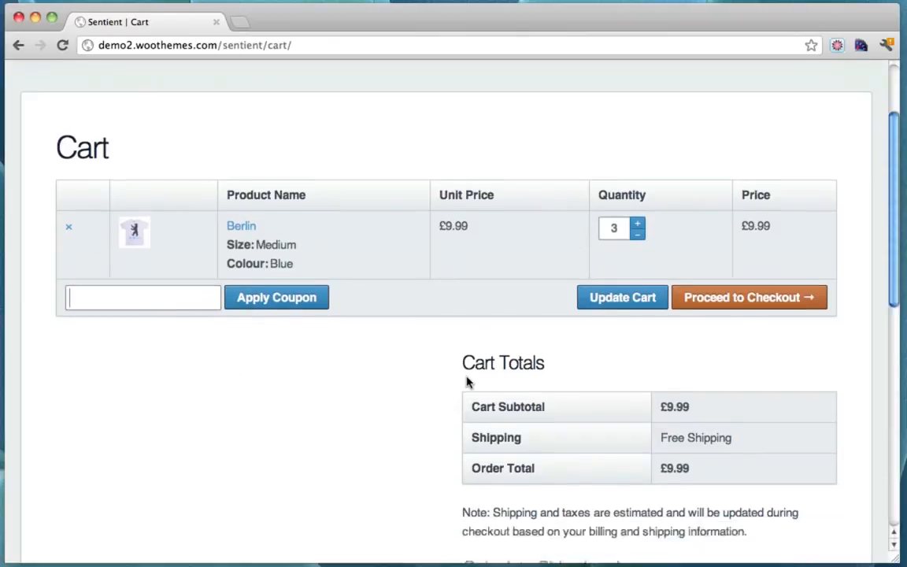
scroll(467, 382, "up", 3)
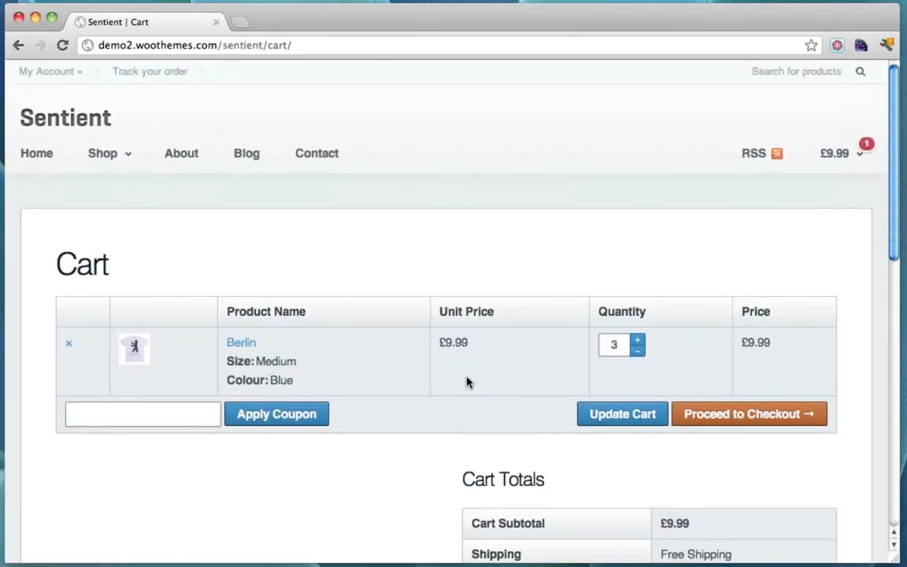
Proceed from the cart to checkout and select PayPal as the payment method
left_click(745, 423)
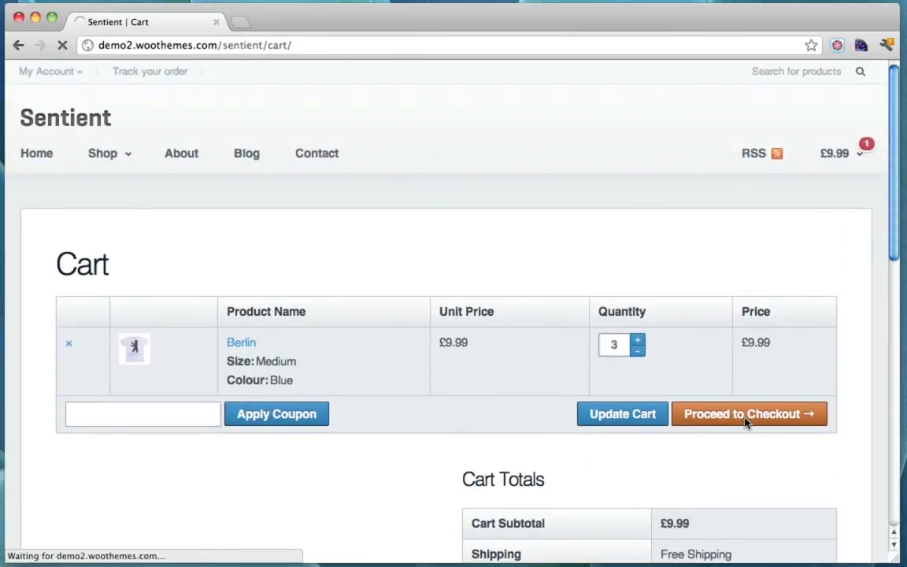
scroll(618, 252, "down", 2)
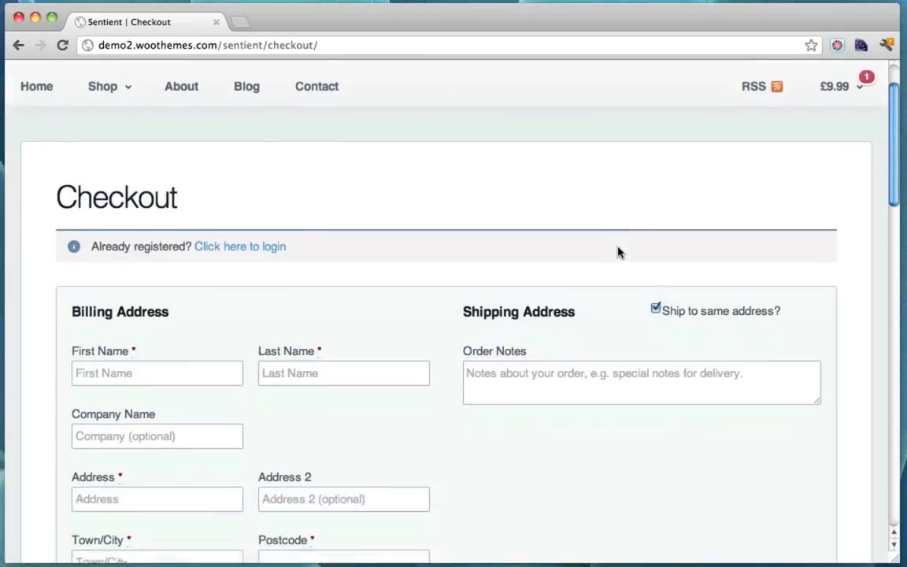
scroll(619, 252, "down", 5)
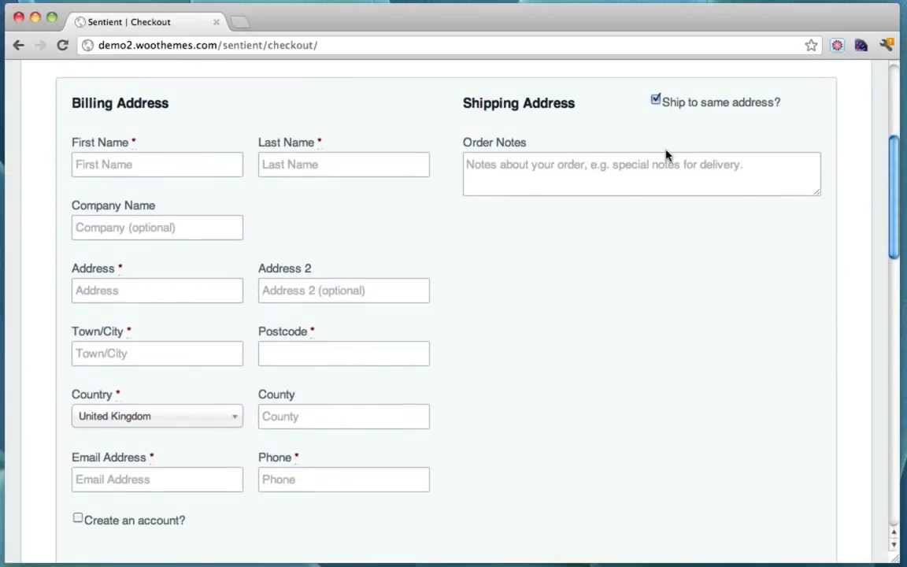
scroll(665, 155, "down", 10)
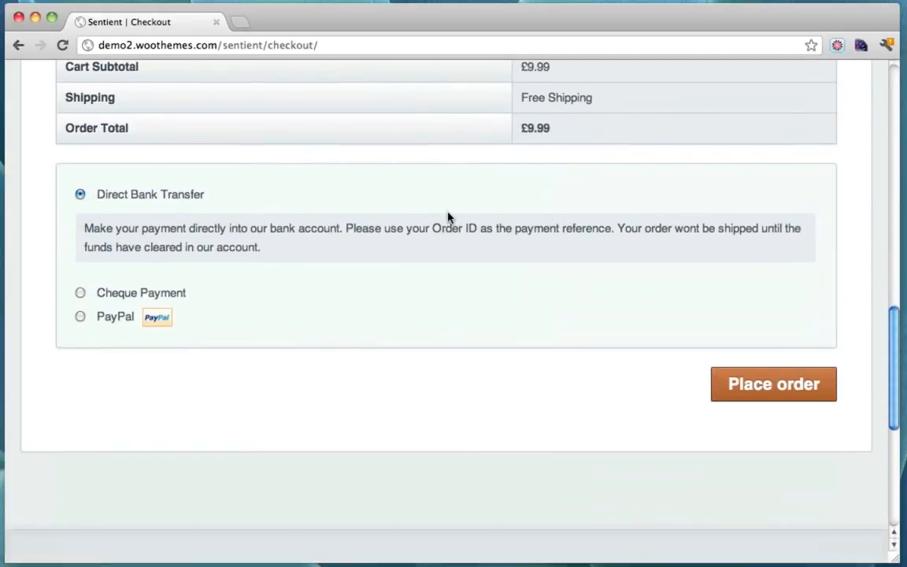
scroll(447, 216, "up", 4)
scroll(447, 216, "down", 3)
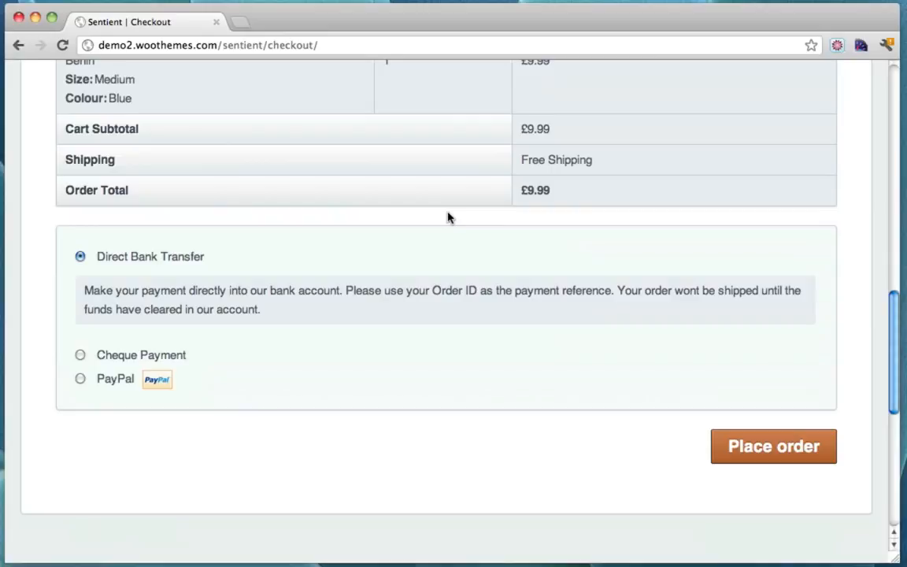
left_click(79, 380)
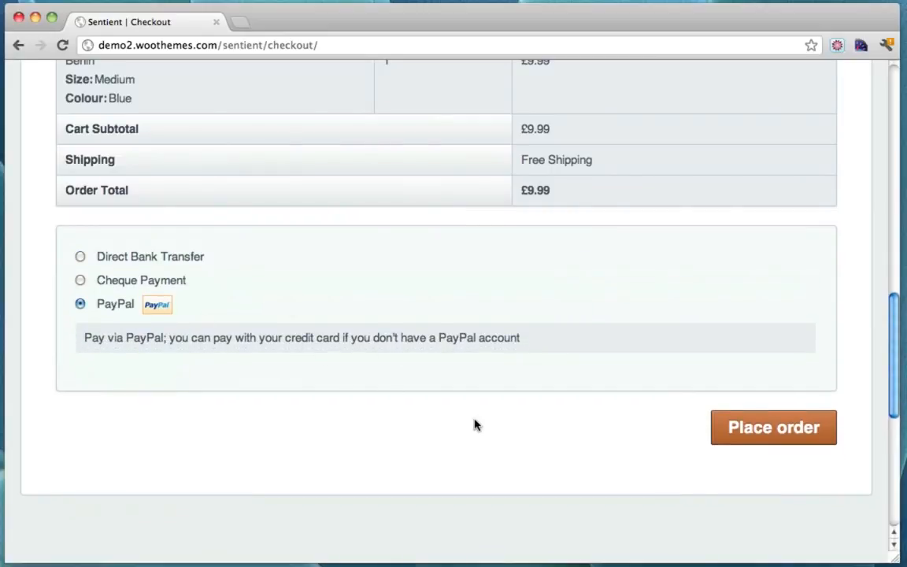
Try placing the order, then review the billing form and £9.99 order total
left_click(784, 427)
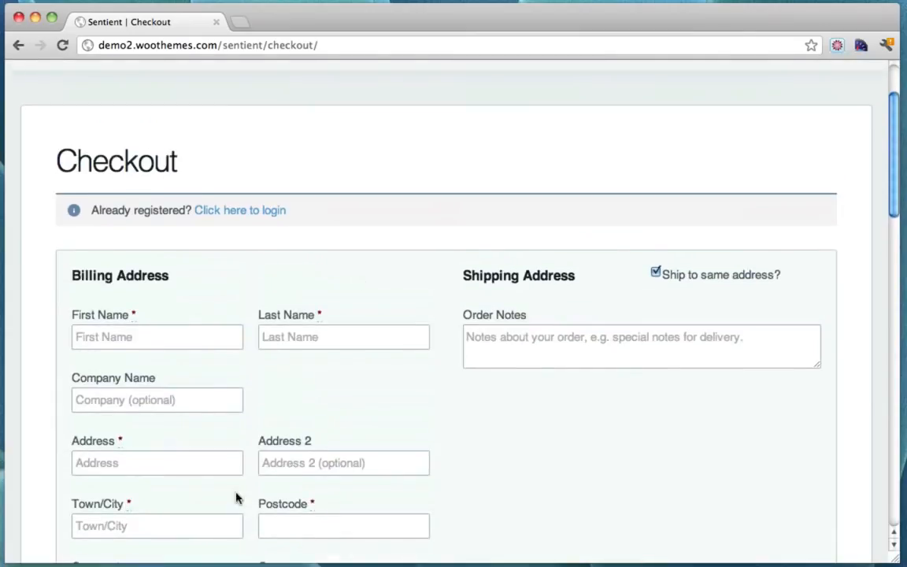
scroll(497, 334, "down", 5)
scroll(489, 433, "down", 4)
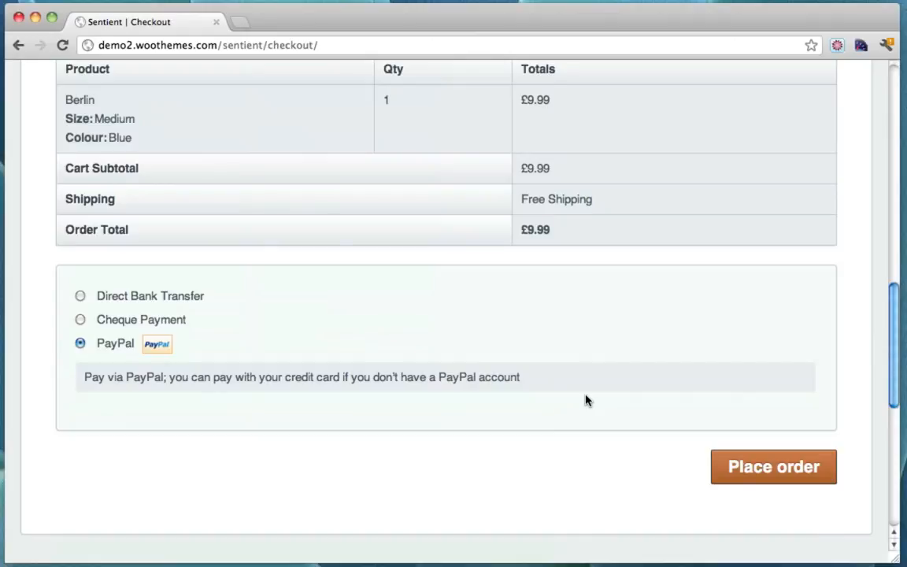
scroll(585, 400, "up", 15)
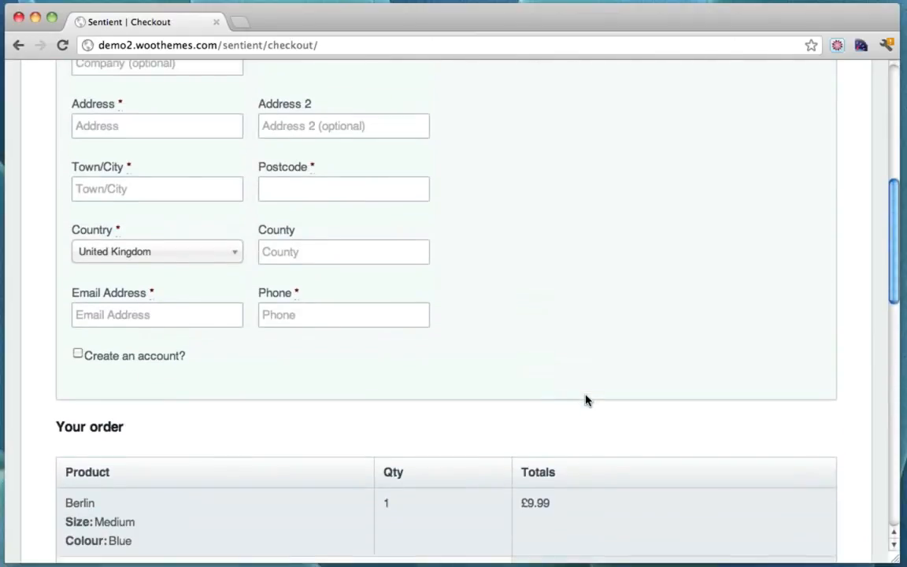
scroll(585, 401, "down", 1)
scroll(585, 401, "down", 10)
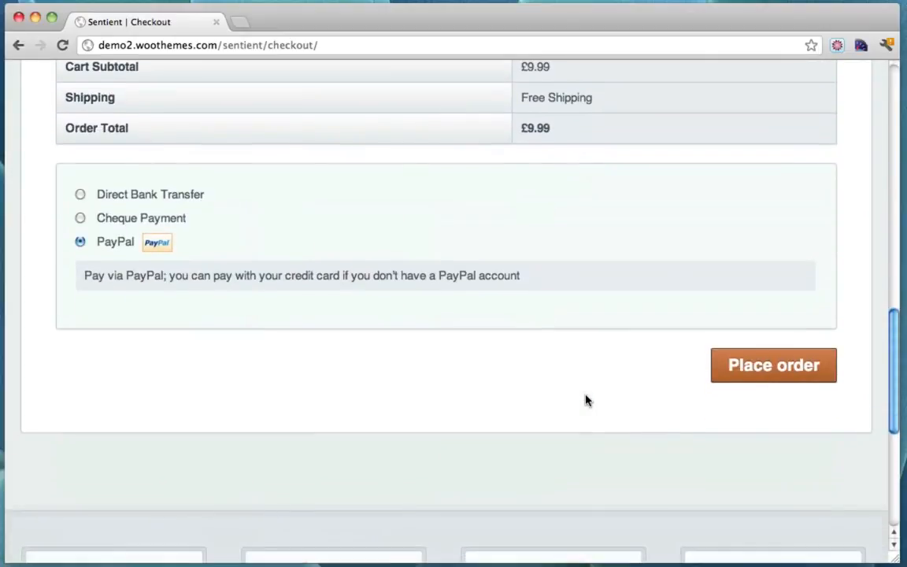
scroll(592, 400, "up", 2)
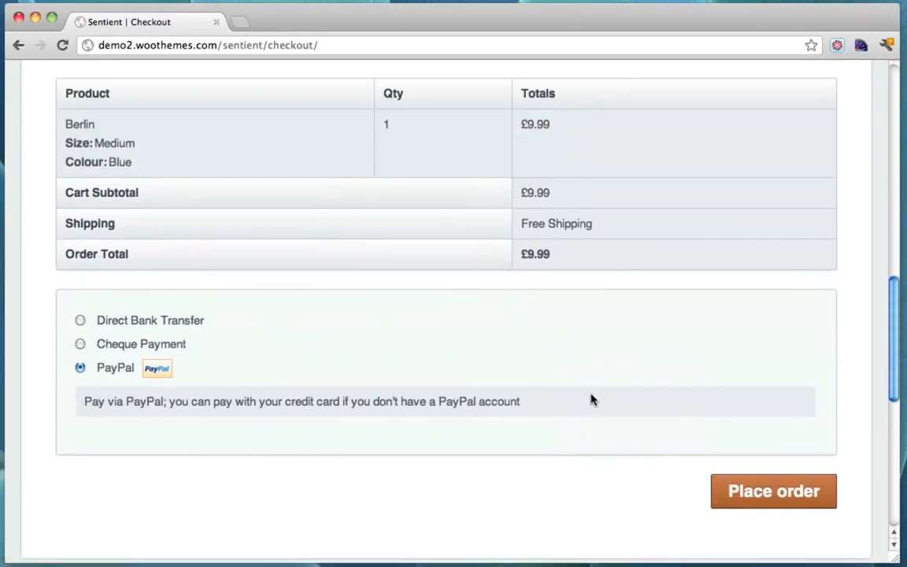
scroll(592, 400, "up", 1)
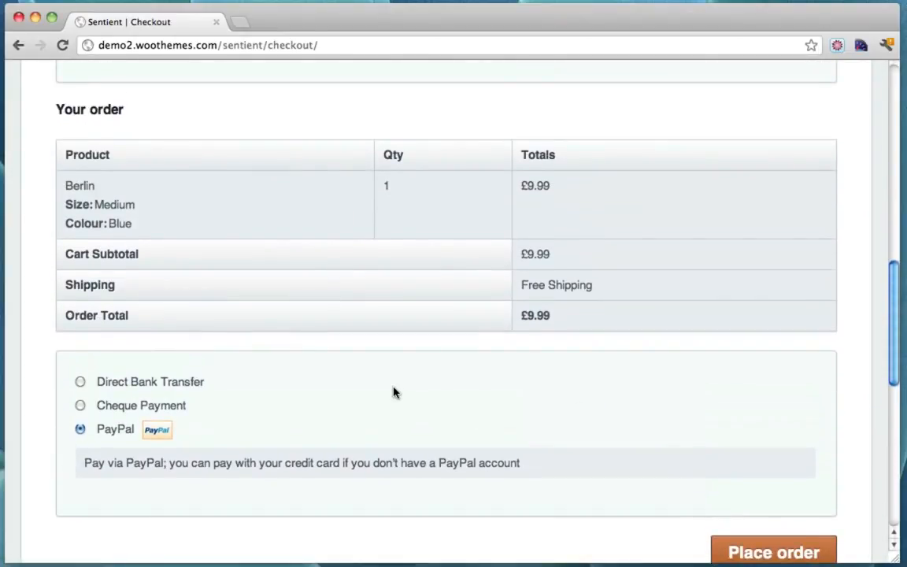
scroll(393, 458, "down", 2)
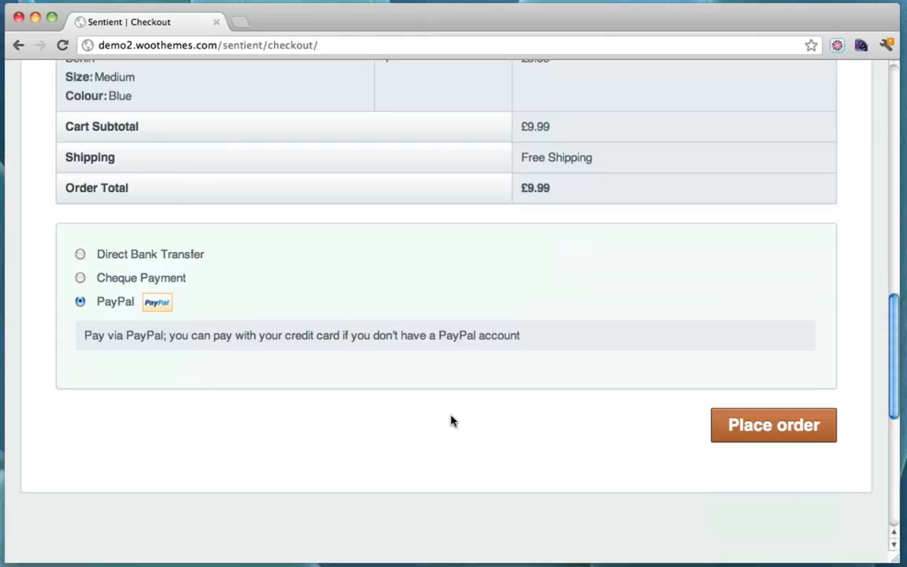
scroll(572, 368, "up", 10)
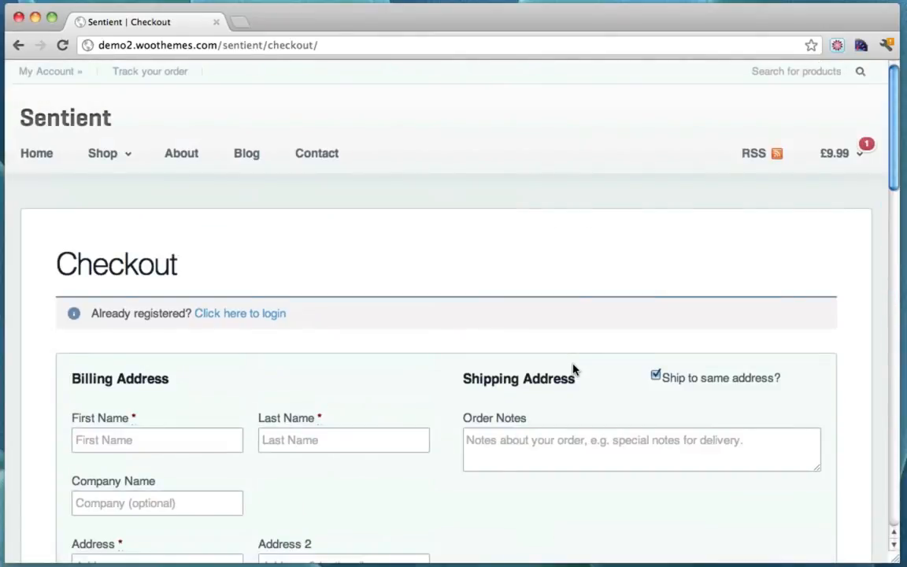
scroll(572, 368, "down", 10)
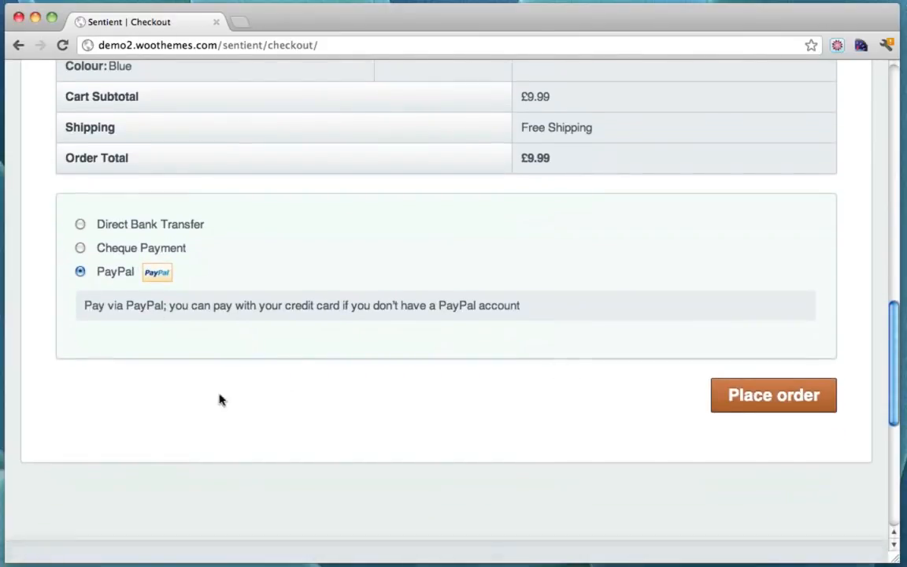
scroll(470, 350, "up", 10)
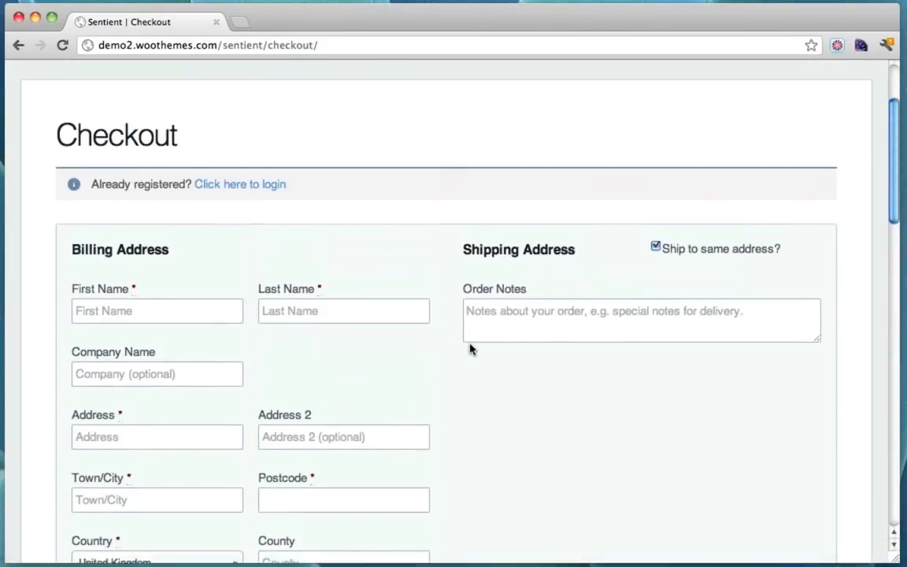
mouse_move(122, 174)
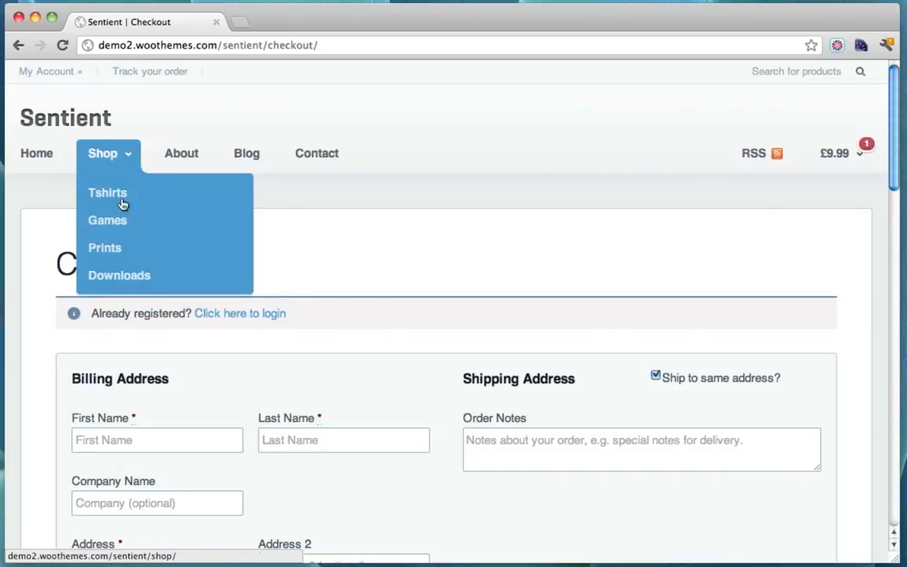
After a stop at Prints, open Tshirts and scroll through shirts like 1up and All Systems Go
left_click(116, 250)
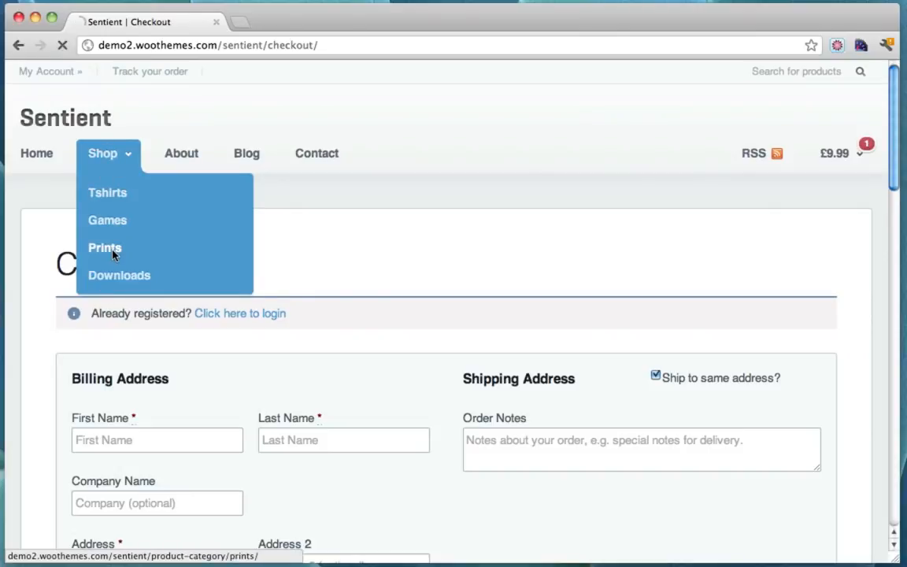
left_click(118, 203)
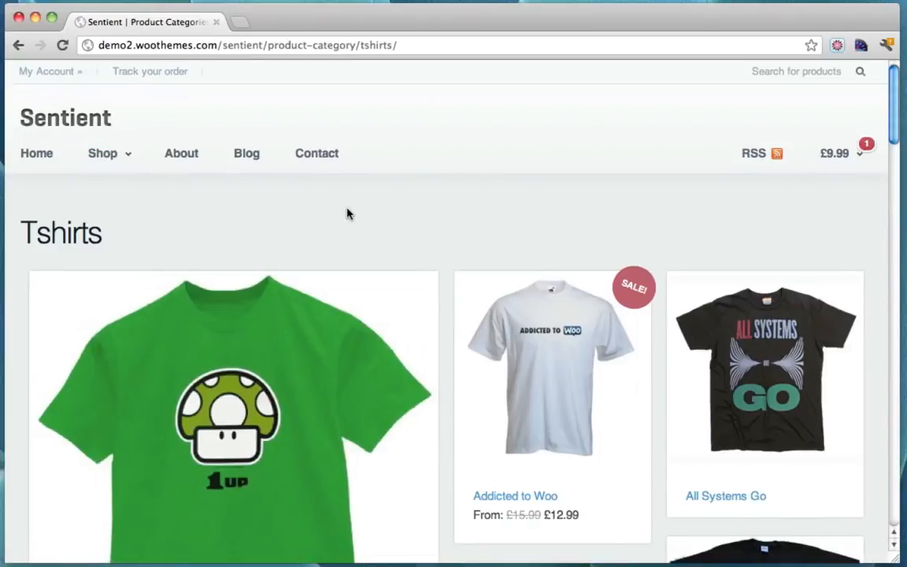
scroll(647, 228, "down", 3)
scroll(648, 228, "down", 3)
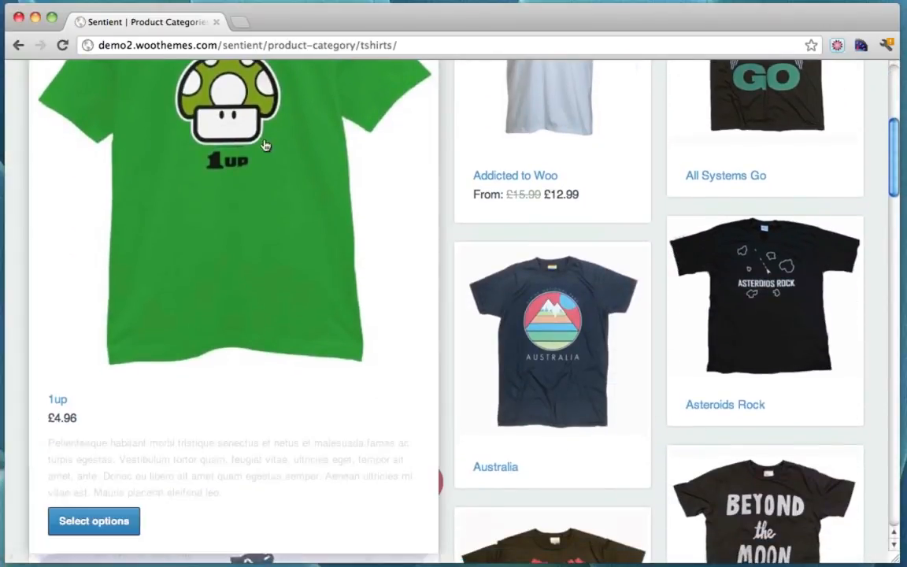
scroll(532, 222, "down", 5)
scroll(532, 222, "up", 10)
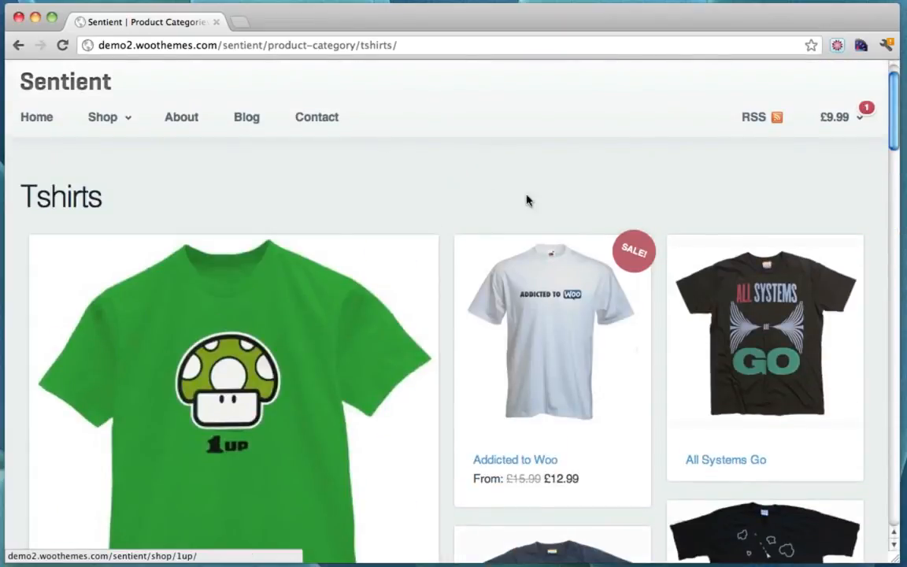
mouse_move(111, 111)
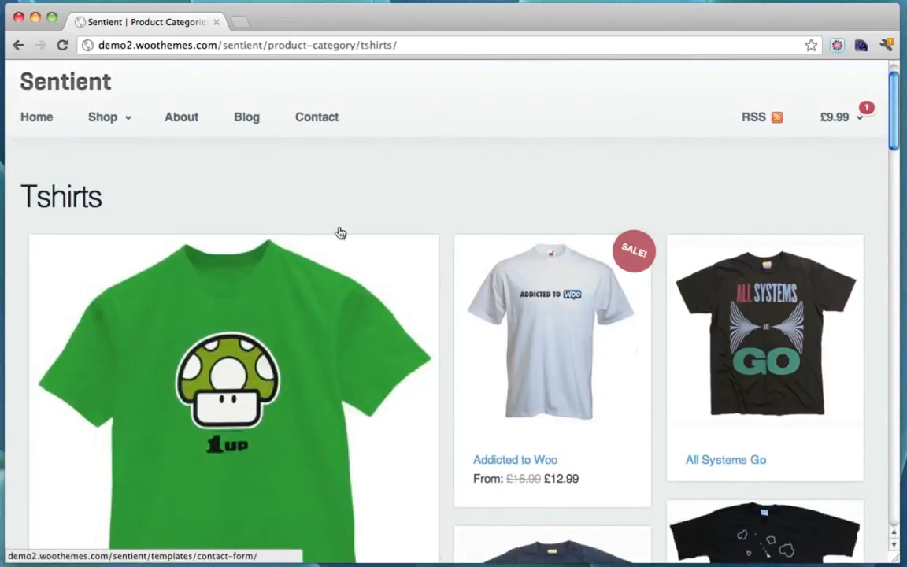
scroll(341, 230, "down", 3)
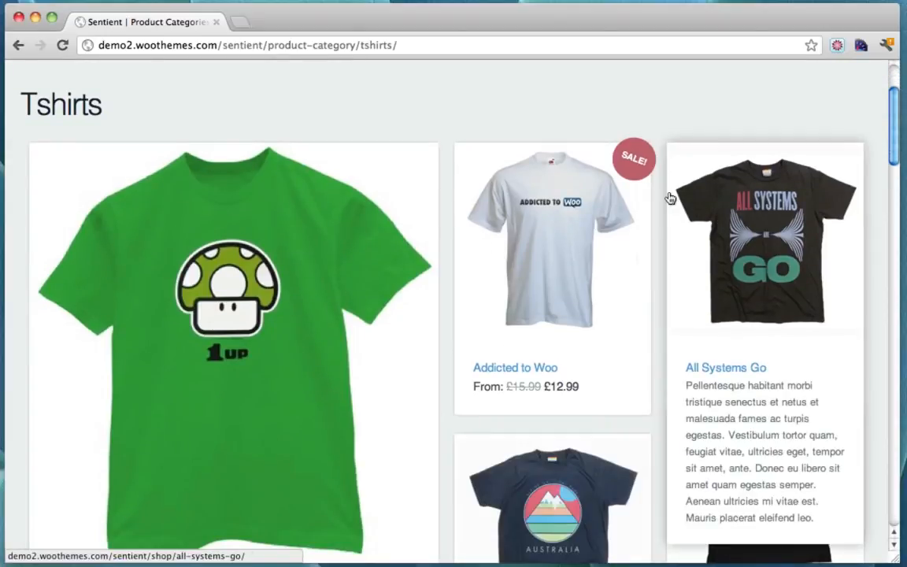
scroll(670, 193, "down", 5)
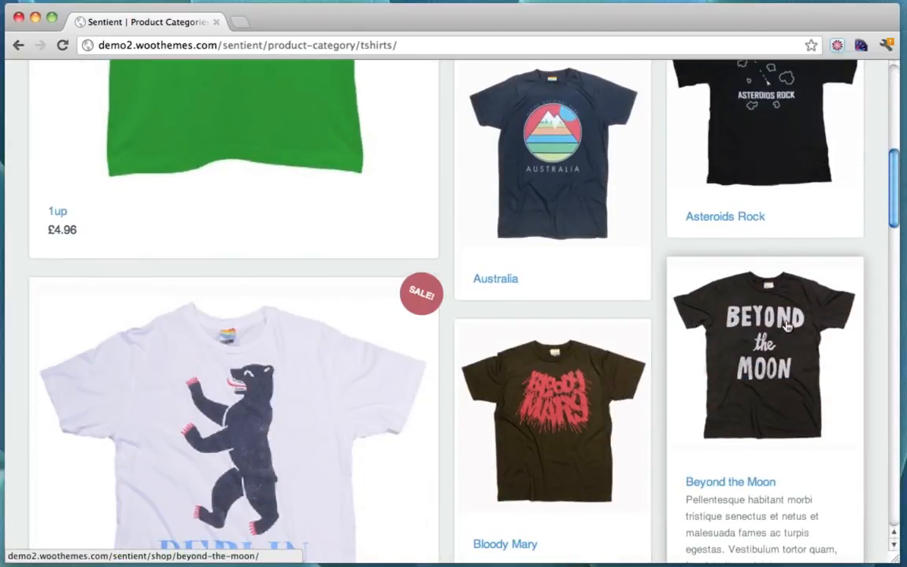
scroll(785, 323, "down", 5)
scroll(785, 323, "up", 10)
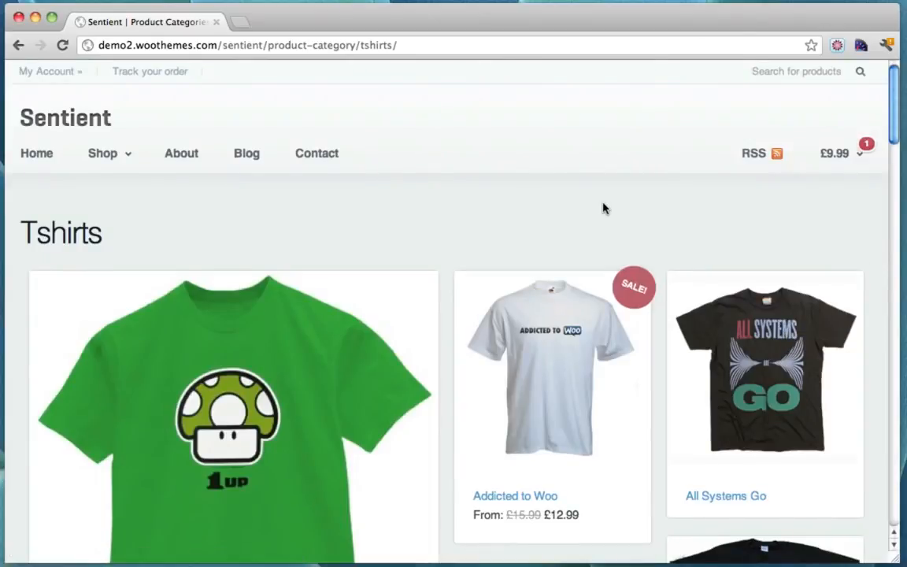
Open the store's Blog page and scroll through it
left_click(250, 154)
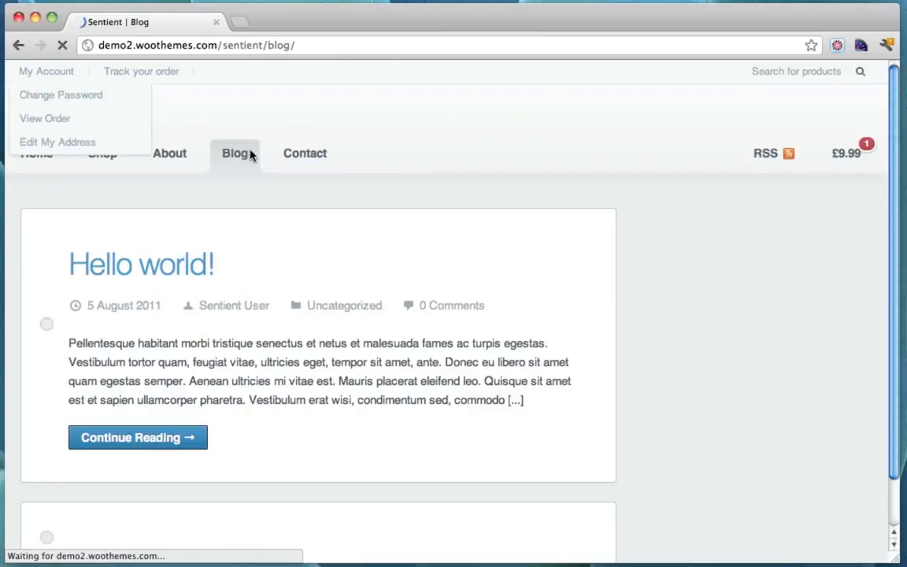
scroll(531, 263, "down", 8)
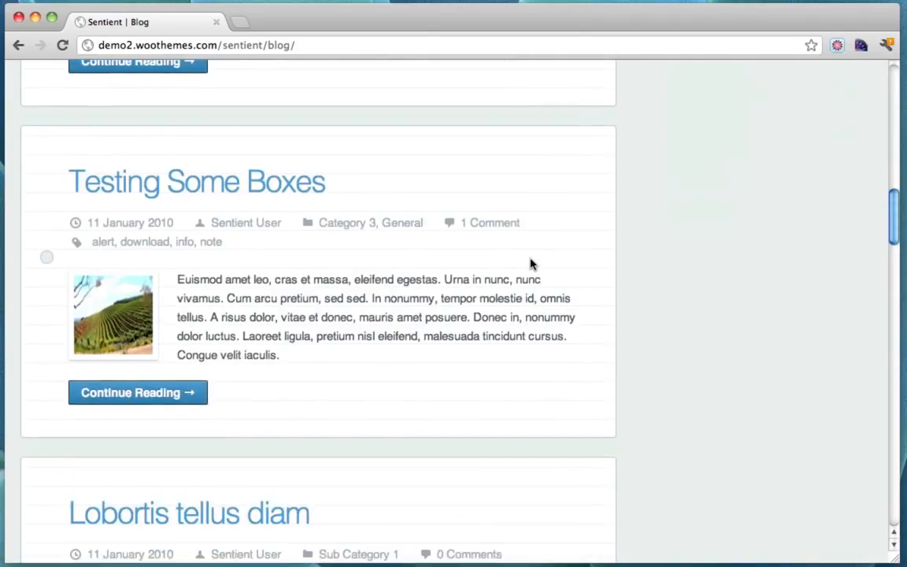
scroll(530, 263, "up", 15)
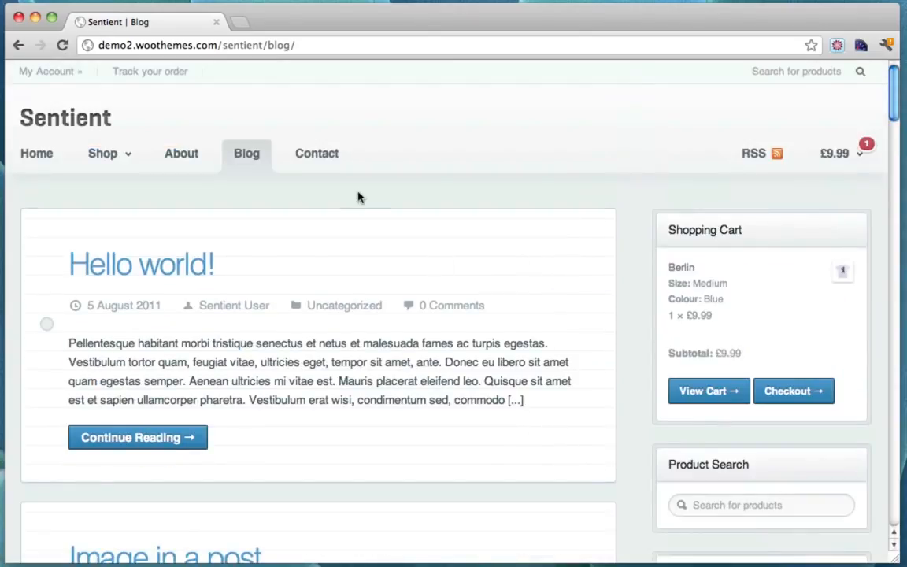
Look over the Contact Form page, then go to the About page
left_click(322, 156)
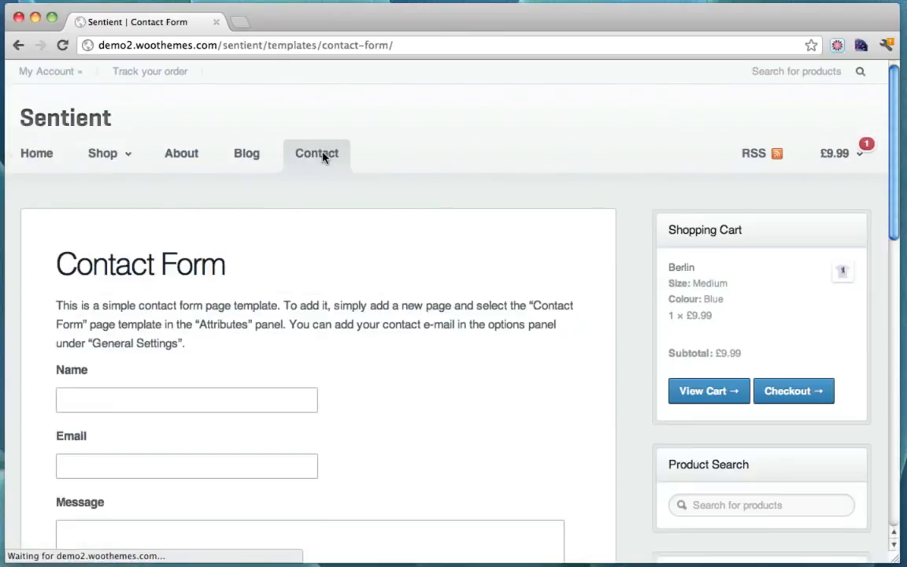
scroll(644, 263, "down", 8)
scroll(644, 263, "down", 5)
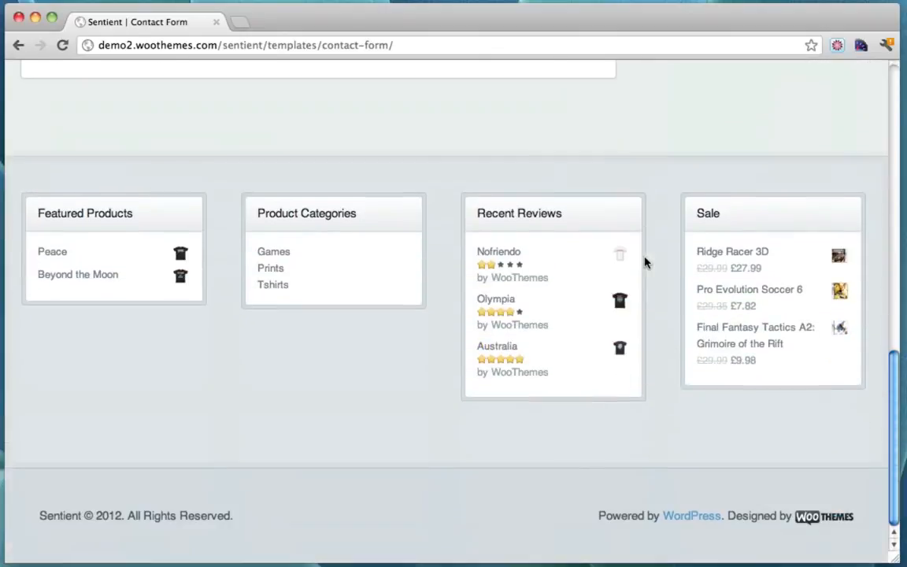
scroll(644, 263, "up", 15)
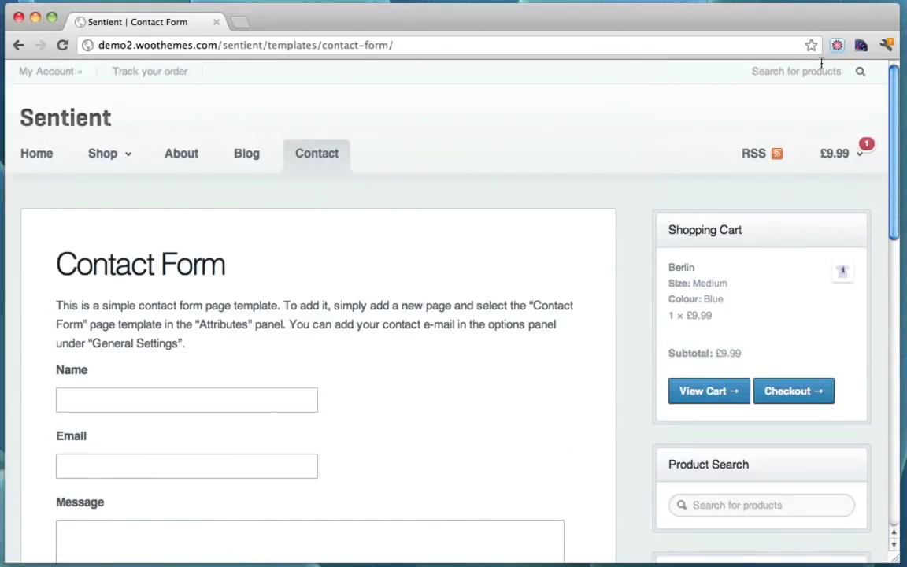
left_click(177, 154)
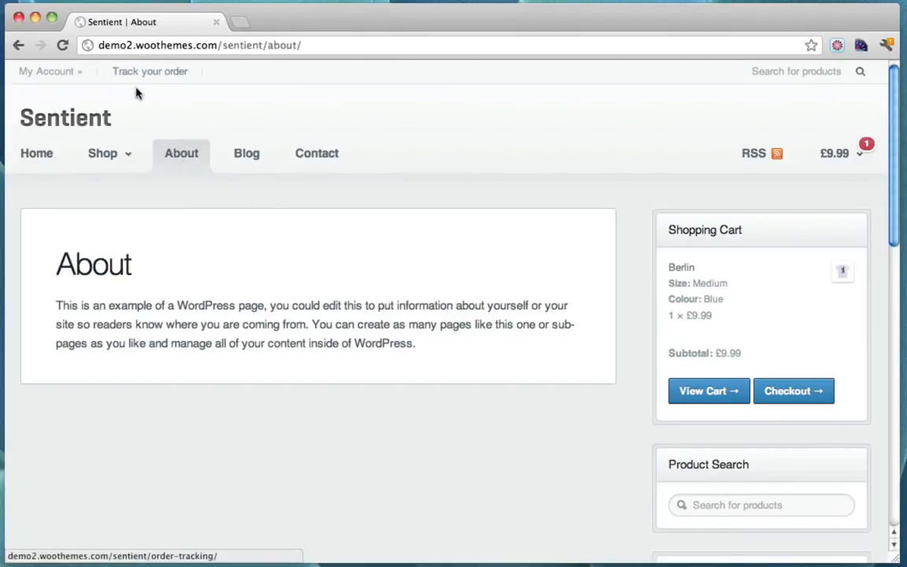
mouse_move(77, 74)
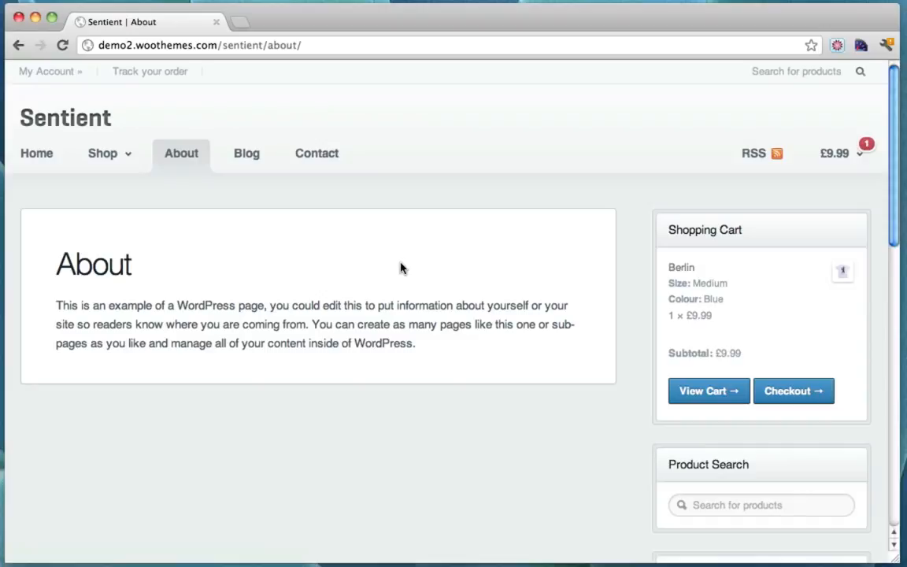
Append the price range $12 - $15 to the Buy Domain Name line
left_click(77, 120)
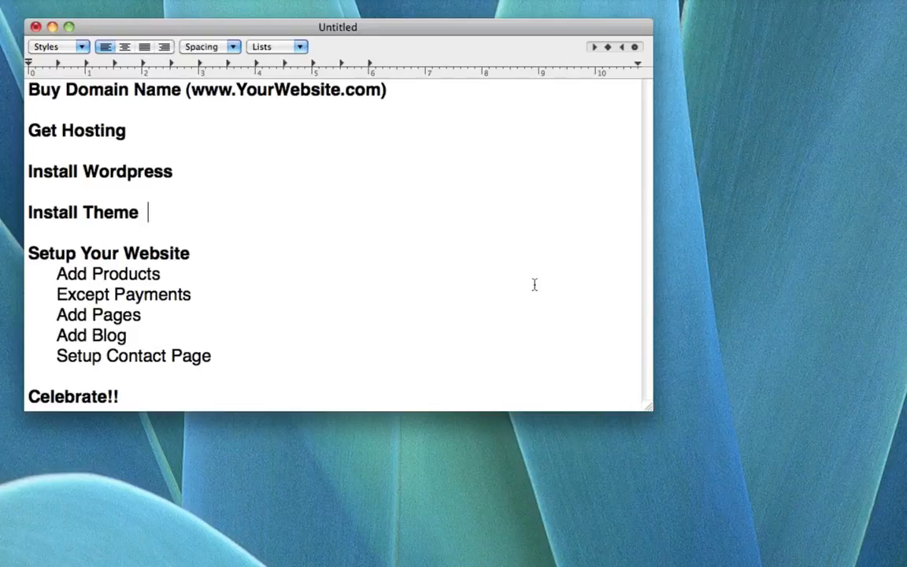
left_click_drag(30, 90, 397, 92)
left_click(396, 92)
type("12 - 15")
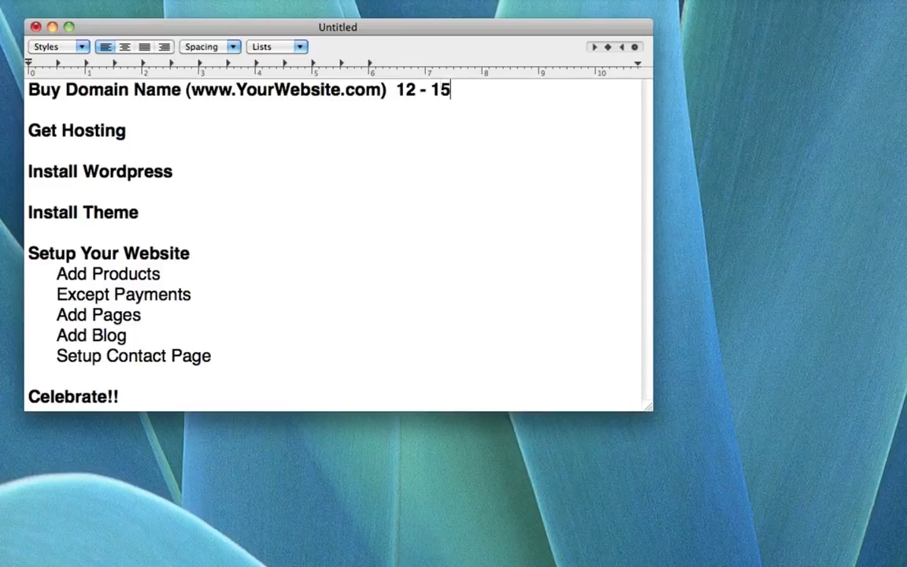
key("Left")
key("Left")
key("Left")
key("Left")
key("Left")
key("Left")
key("Left")
type("$")
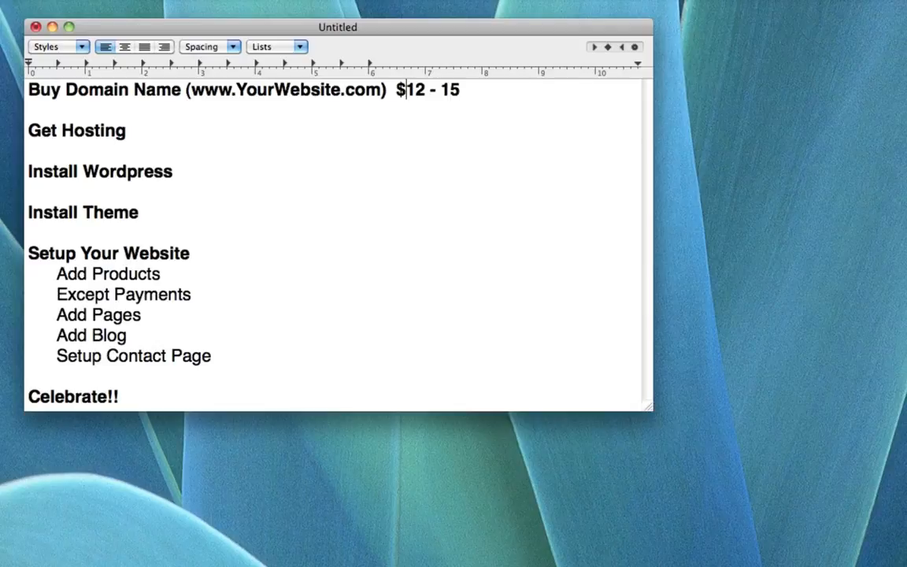
key("Right")
key("Right")
key("Right")
key("Right")
key("Right")
type("$")
key("Down")
key("Down")
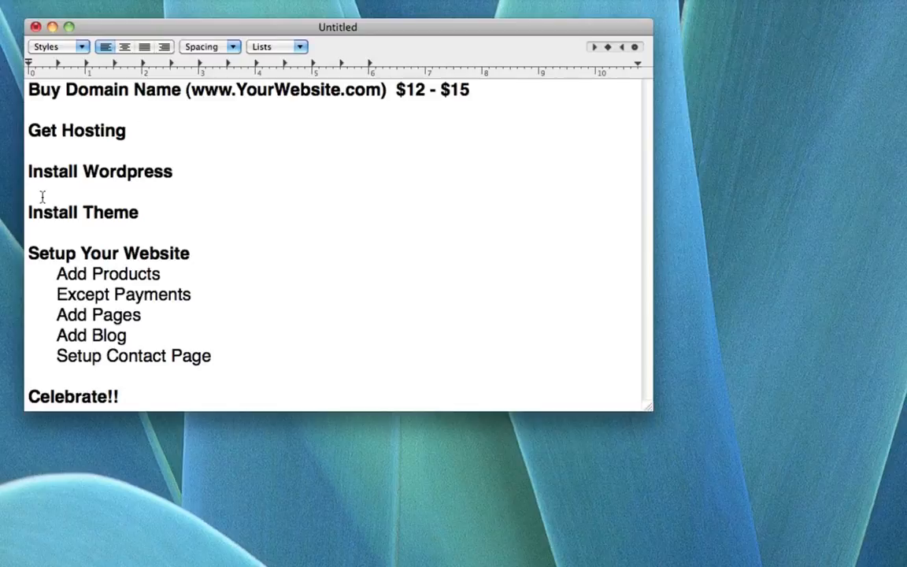
Add the $10 price to the Get Hosting line
type("$10")
left_click_drag(28, 90, 470, 89)
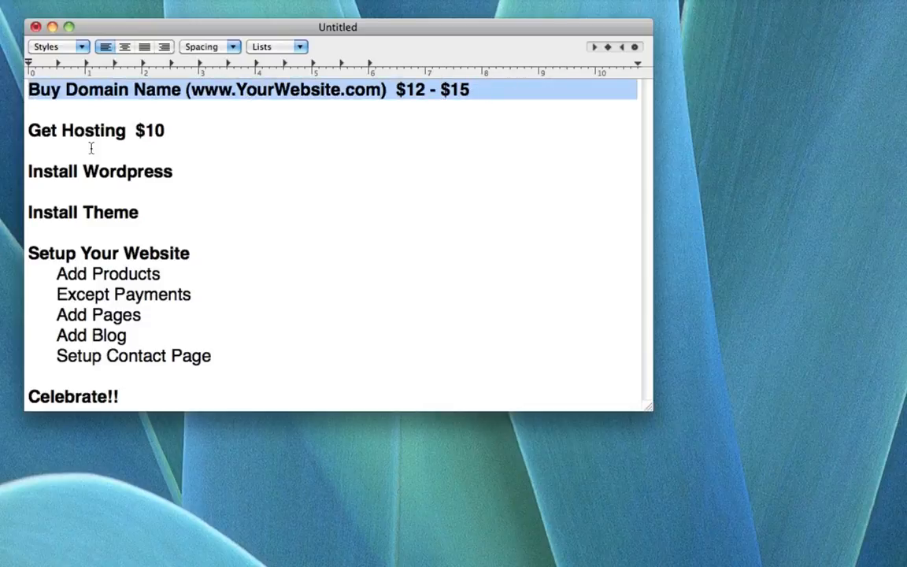
mouse_move(165, 130)
left_mouse_down()
mouse_move(73, 130)
mouse_move(11, 116)
mouse_move(162, 126)
left_mouse_up()
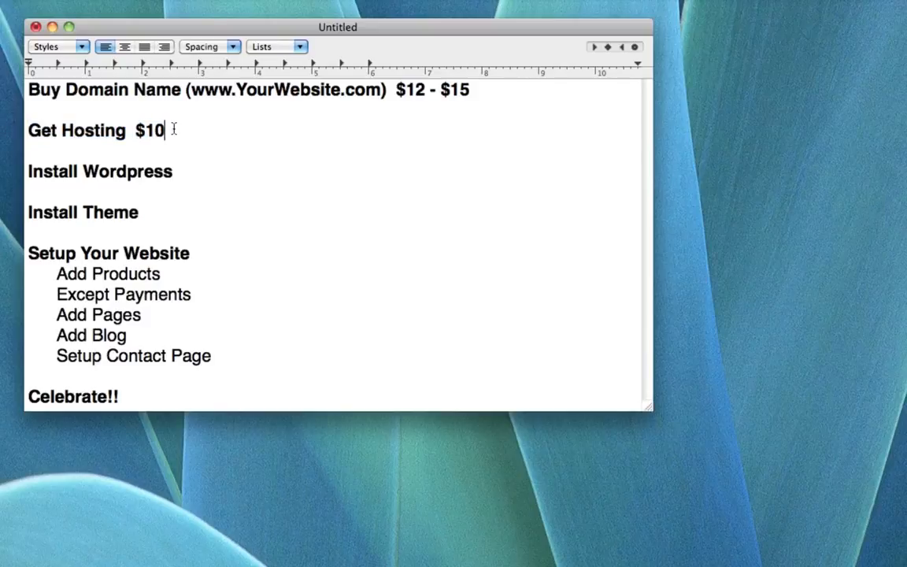
left_click_drag(189, 89, 319, 89)
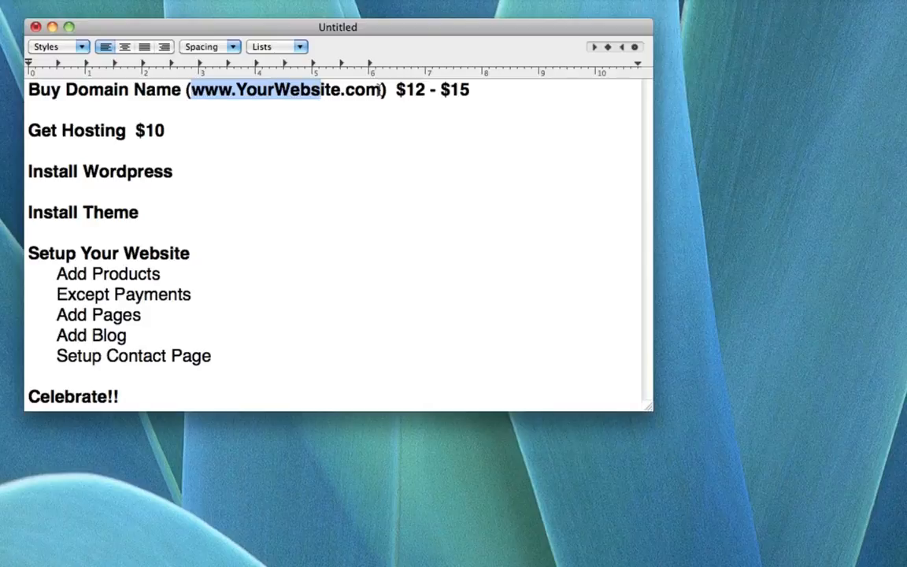
left_click_drag(28, 126, 201, 133)
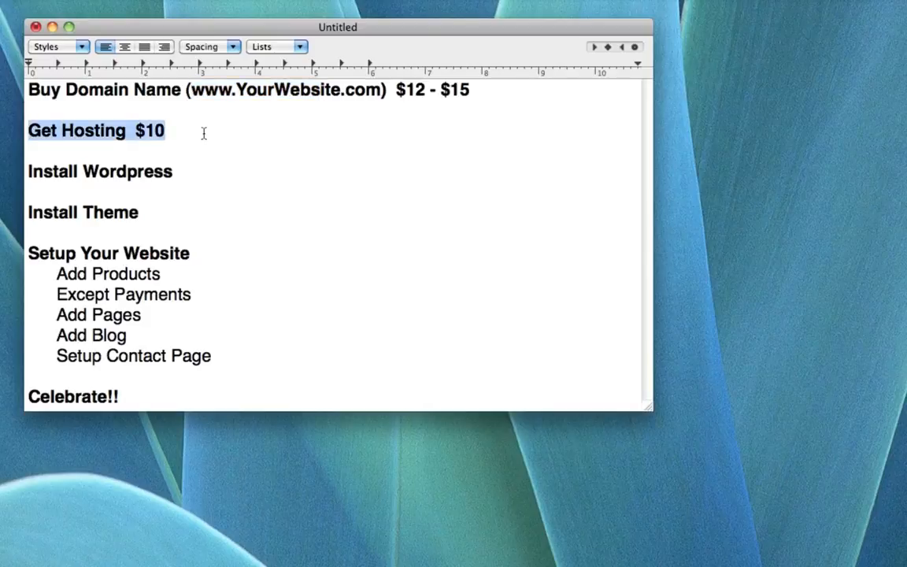
Label the $10 hosting price Monthly and the $15 domain price Yearly
left_click(165, 133)
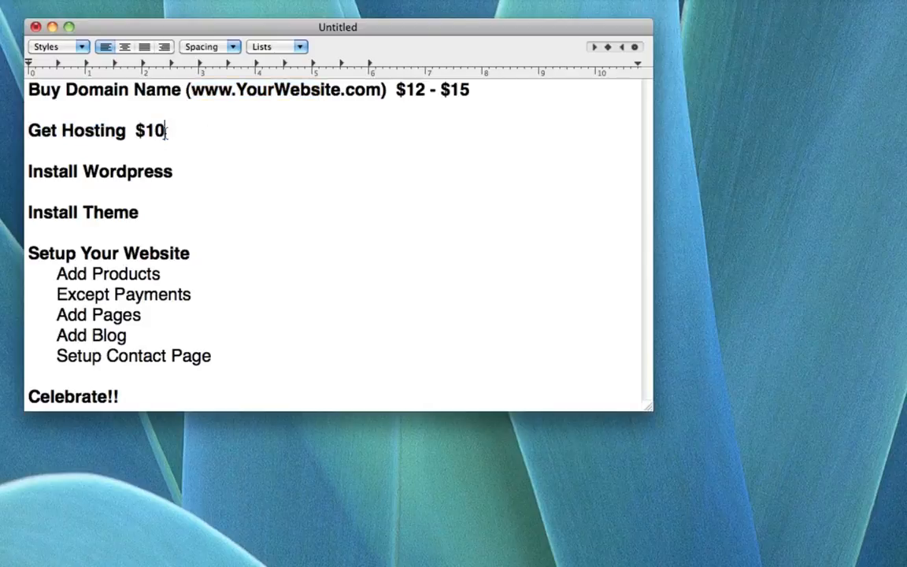
type("Monthy")
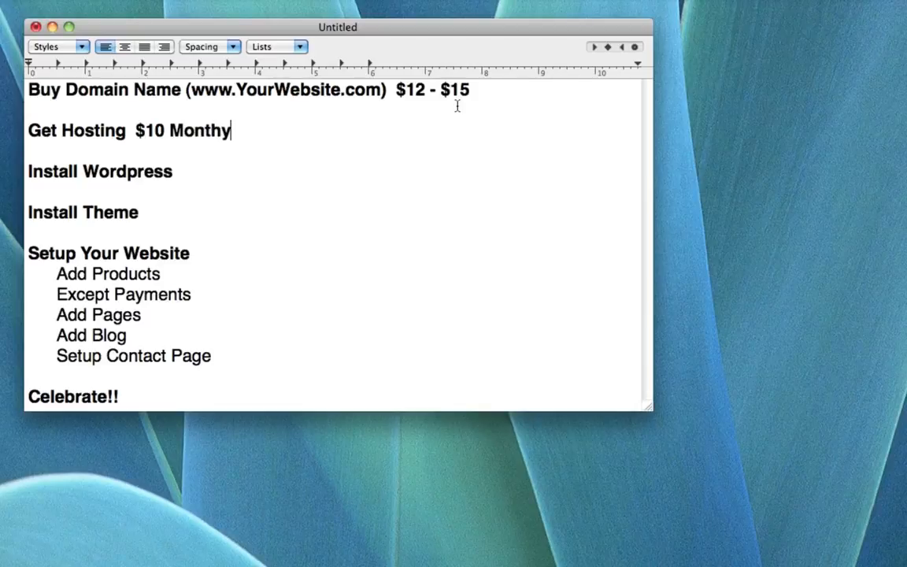
key("BackSpace")
type("ly")
left_click(500, 86)
type("Yearly")
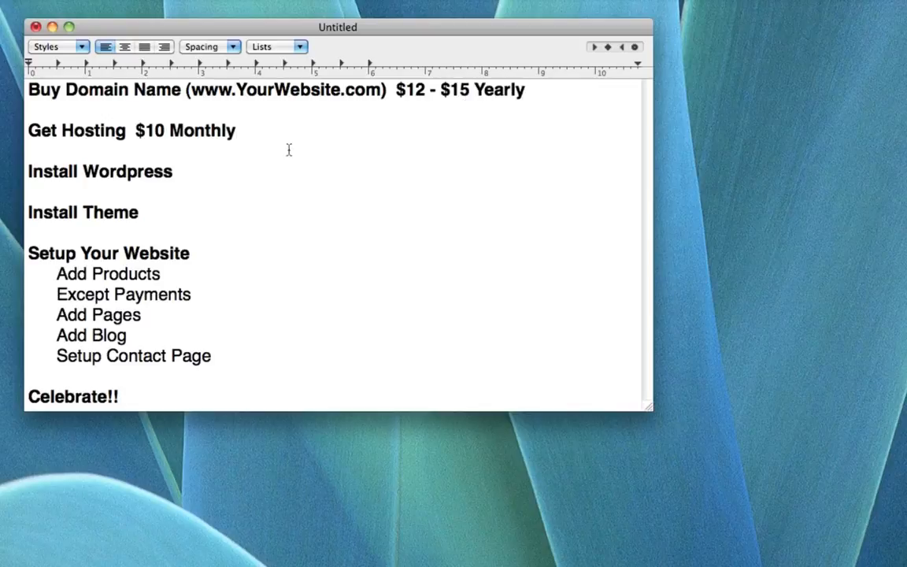
left_click(257, 129)
type("(HostGator)")
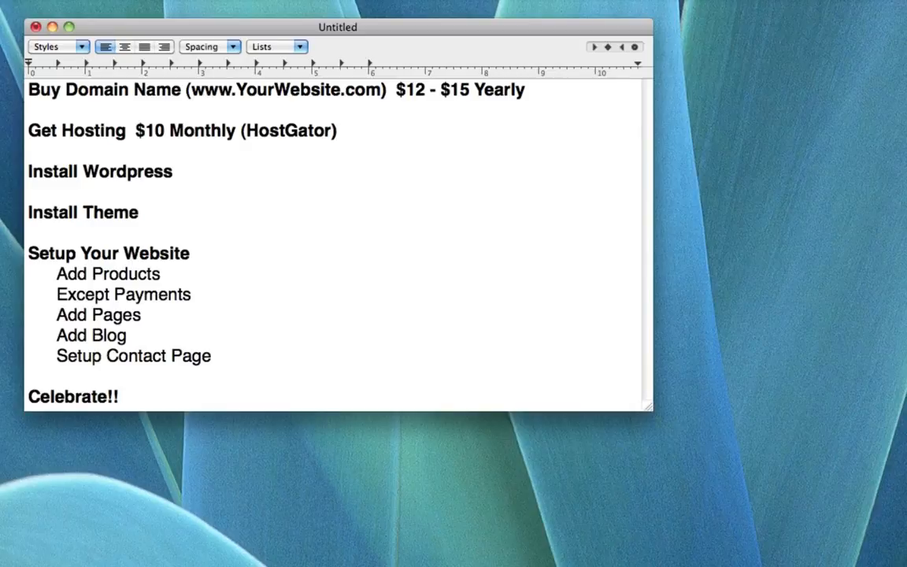
Complete the '(HostGator)' note after Monthly on the Get Hosting line
left_click(223, 178)
Try a FREE note after Install Wordpress, then remove it
left_click_drag(174, 173, 25, 177)
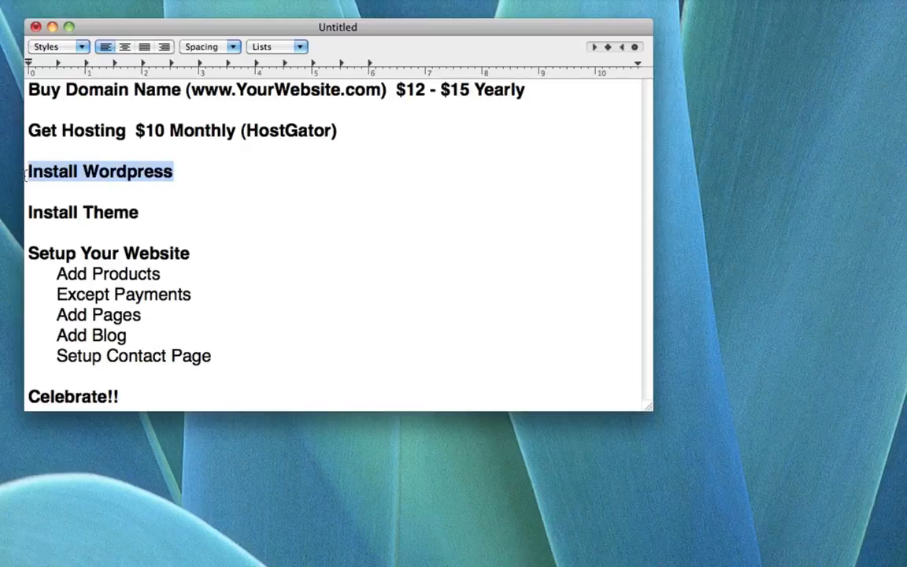
left_click(211, 173)
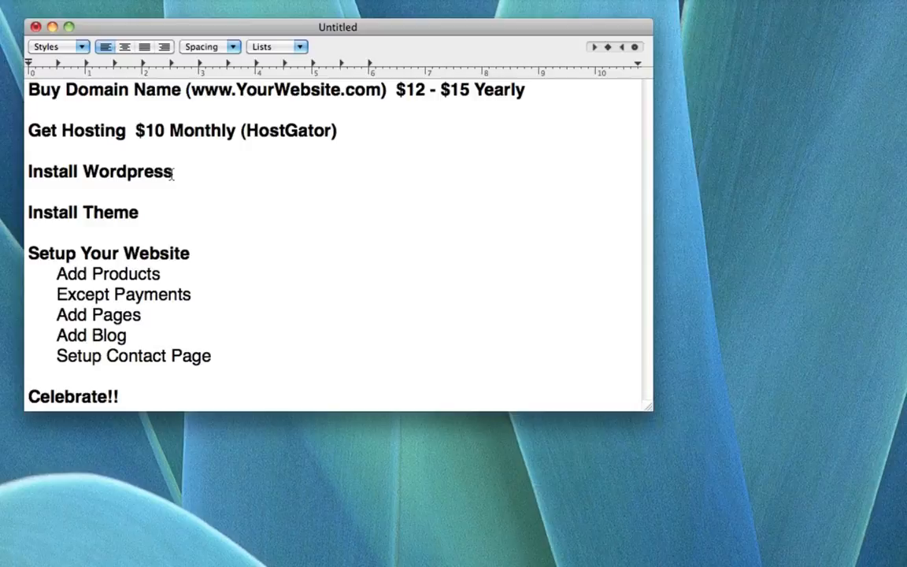
left_click_drag(172, 173, 83, 175)
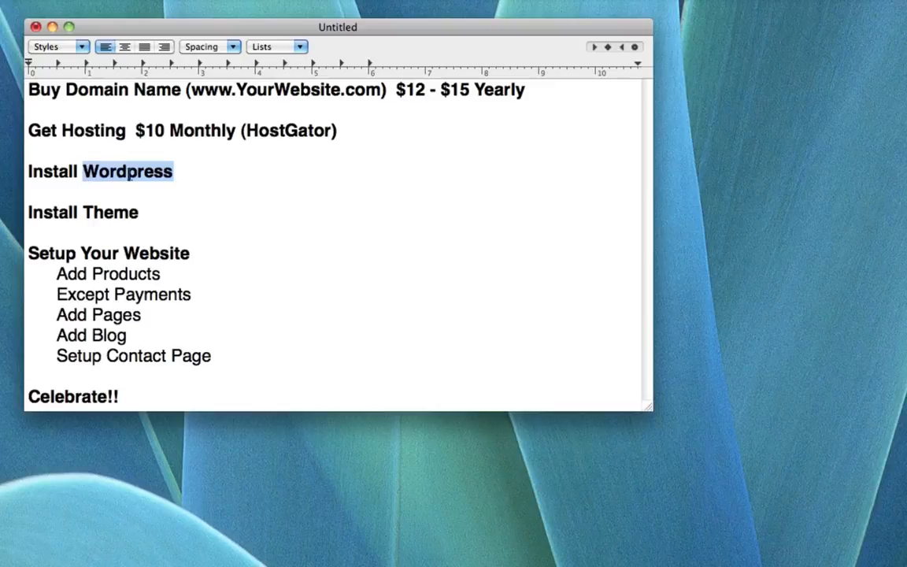
left_click(180, 173)
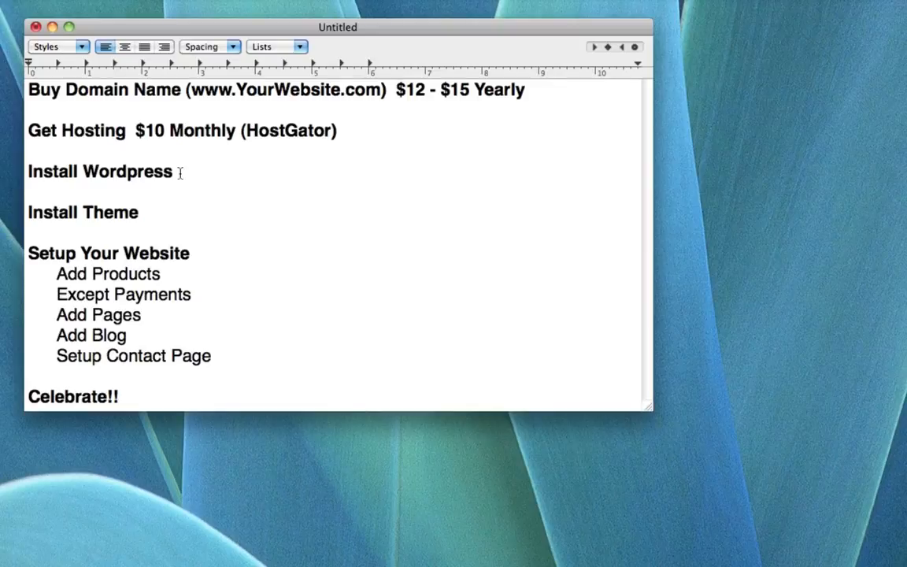
type("FREE")
key("BackSpace")
key("BackSpace")
key("BackSpace")
key("BackSpace")
Add the $70 price to the Install Theme line and review the checklist lines
left_click(204, 217)
type("$70")
left_click_drag(184, 171, 81, 170)
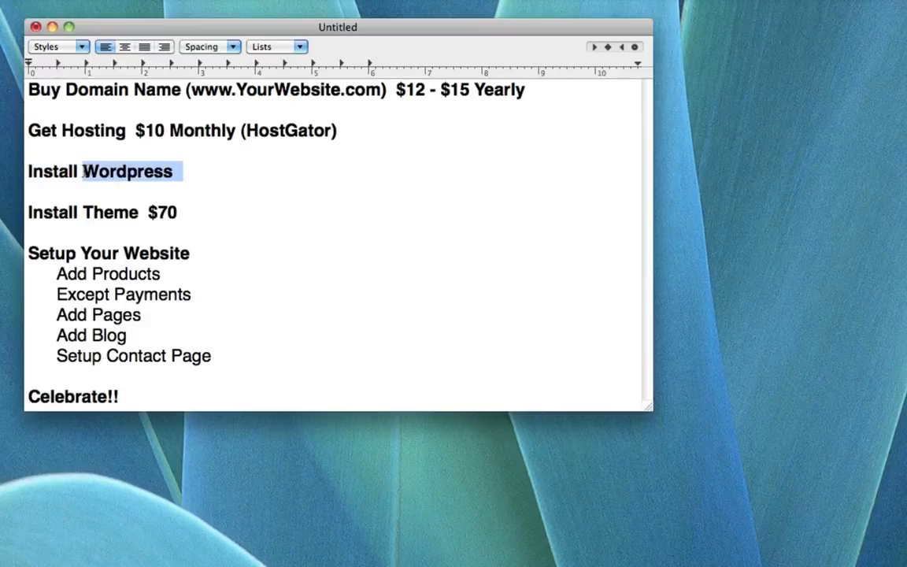
left_click(199, 172)
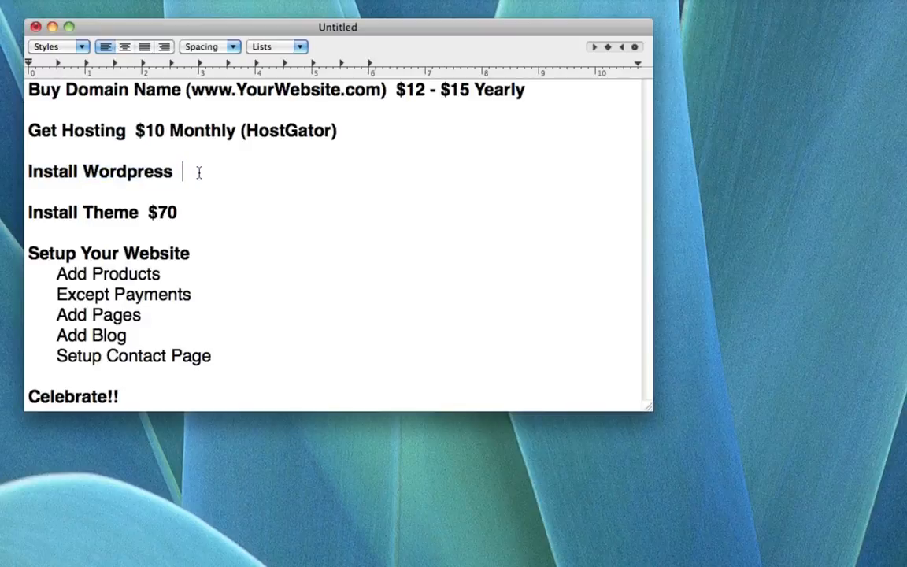
left_click_drag(26, 213, 197, 213)
left_click(197, 213)
left_click_drag(214, 251, 170, 277)
left_click(193, 252)
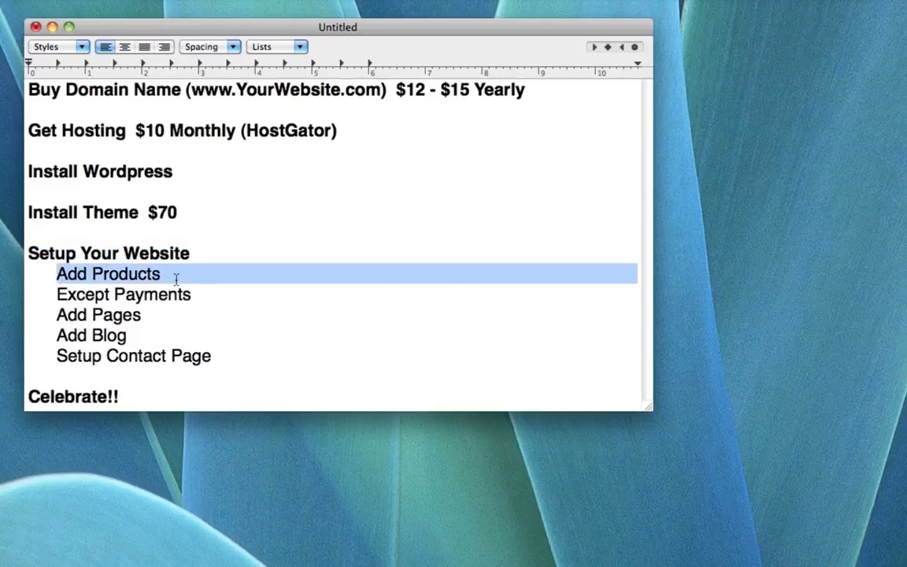
left_click(78, 294)
left_click_drag(51, 296, 202, 293)
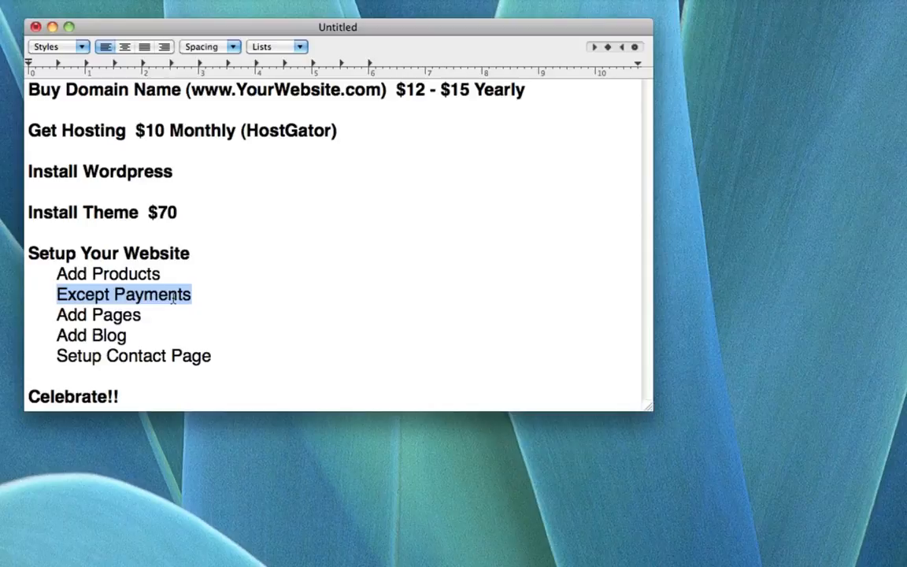
left_click(177, 295)
left_click_drag(57, 315, 159, 318)
left_click(159, 317)
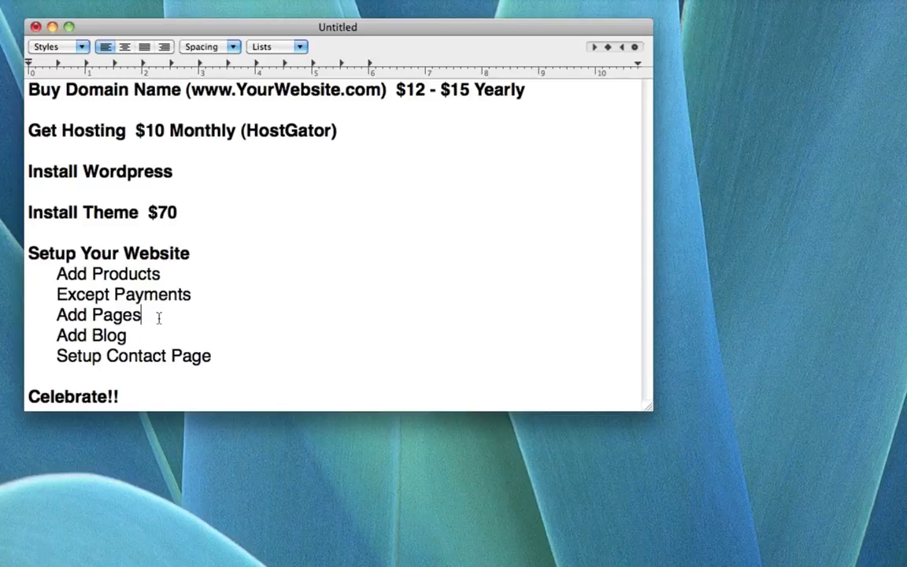
left_click(57, 335)
left_click_drag(57, 336, 142, 336)
left_click(141, 338)
left_click_drag(57, 356, 249, 372)
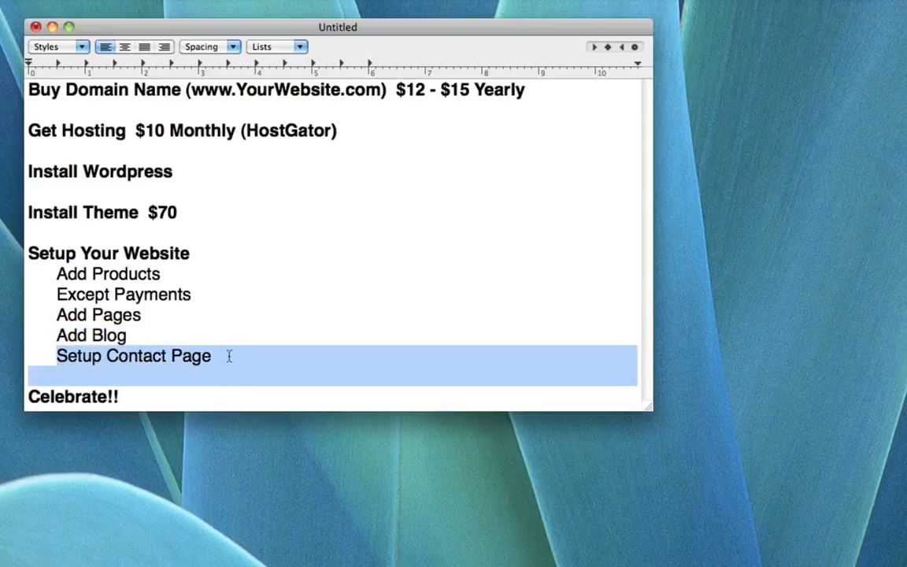
left_click(229, 356)
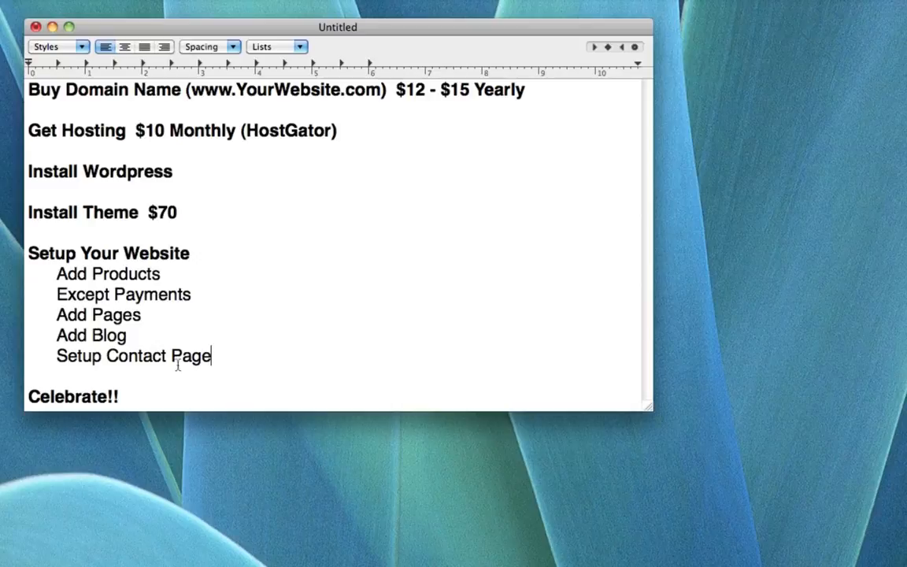
left_click(140, 397)
key("super+shift+Left")
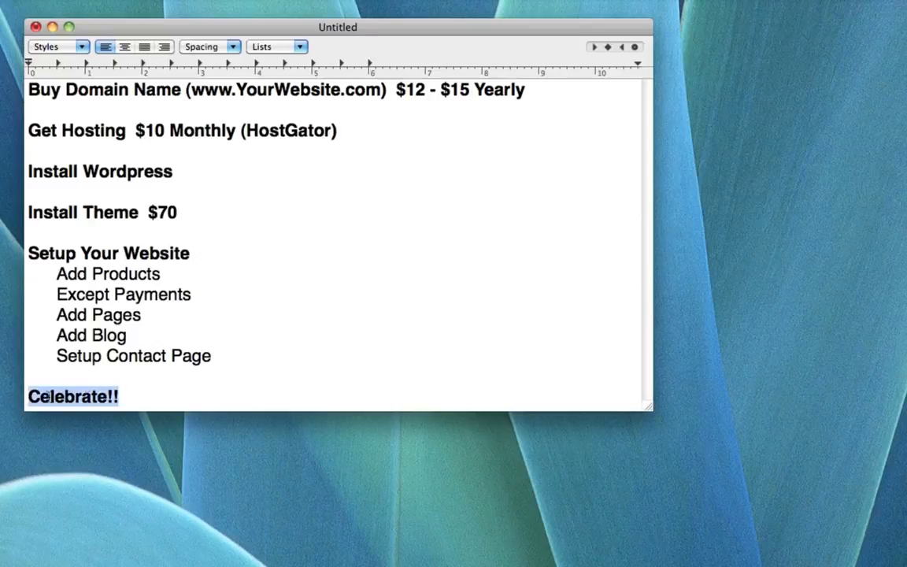
left_click(153, 403)
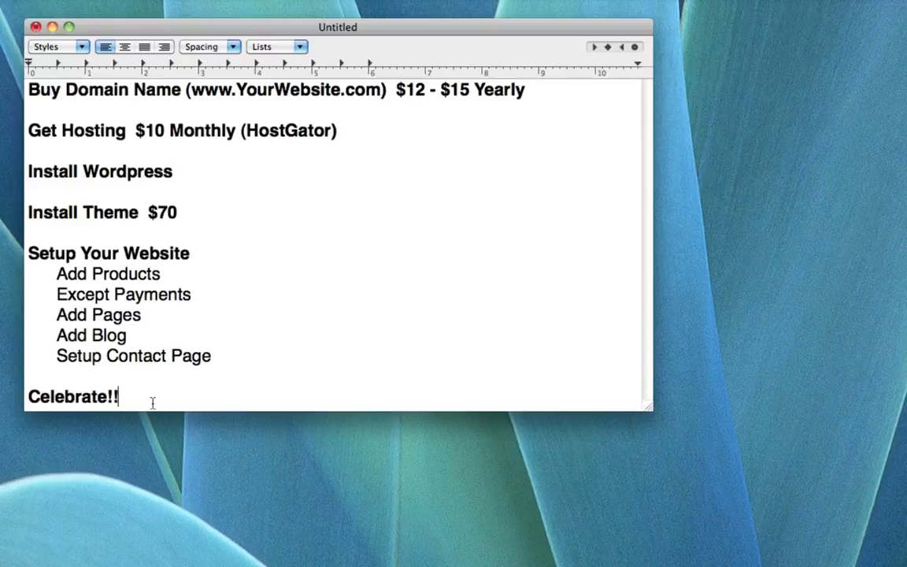
Highlight the $15, $10 and $70 prices in turn, then bring up hostgator.com
double_click(458, 90)
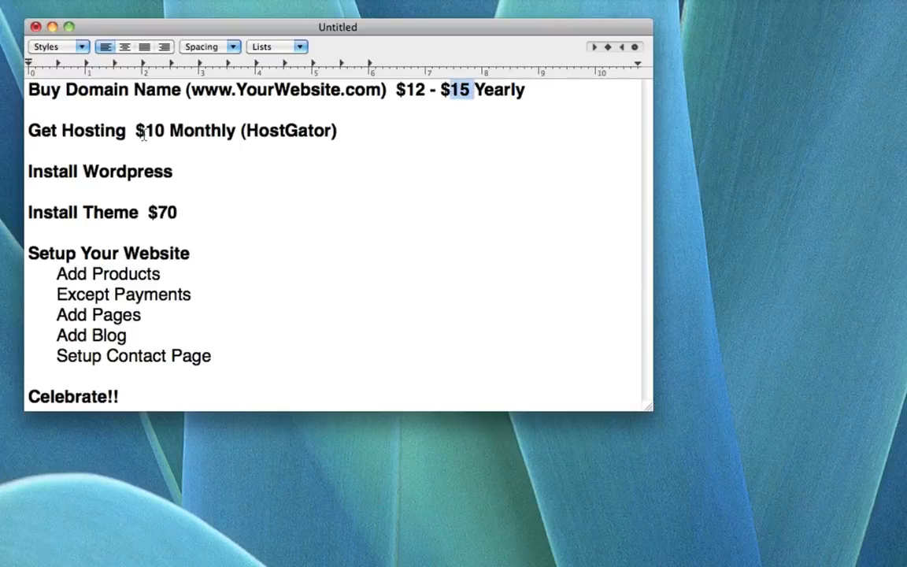
left_click_drag(144, 133, 180, 133)
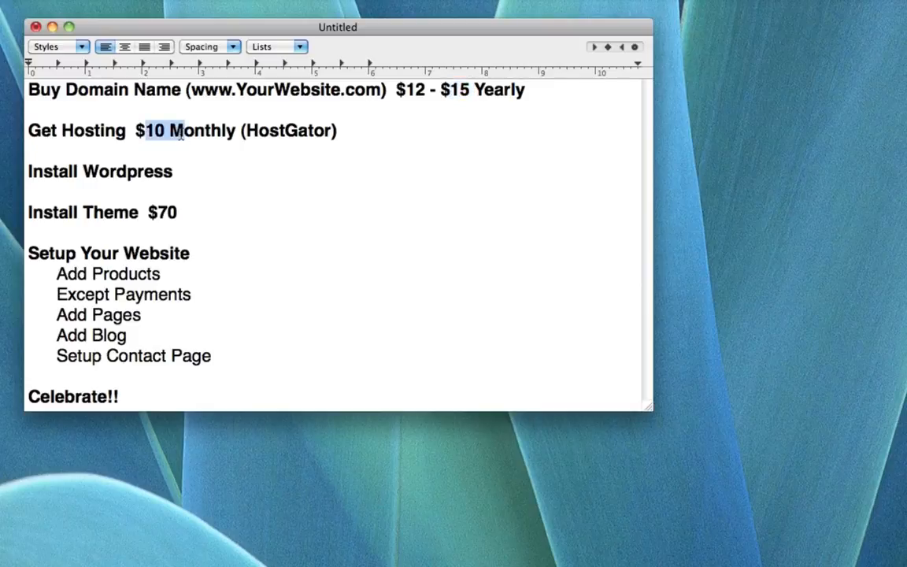
left_click_drag(145, 197, 189, 213)
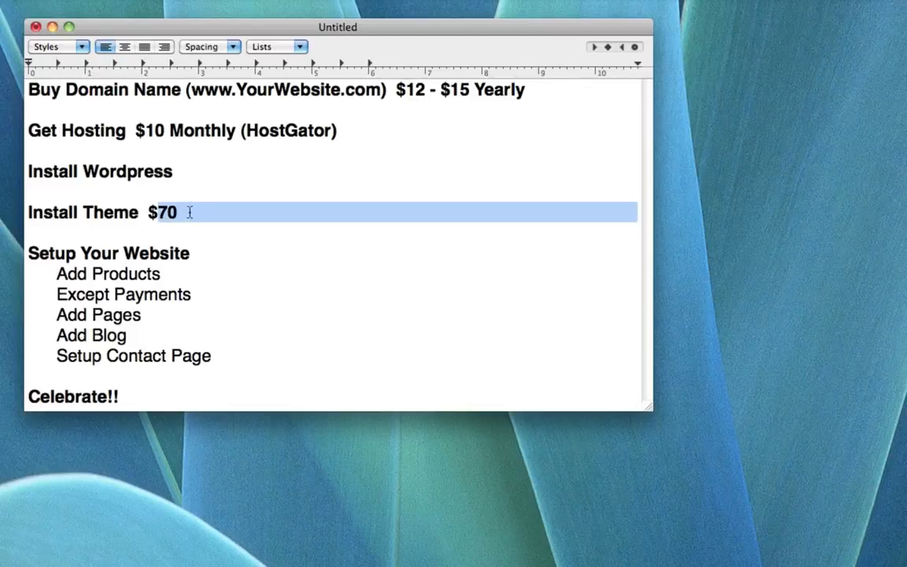
left_click(189, 211)
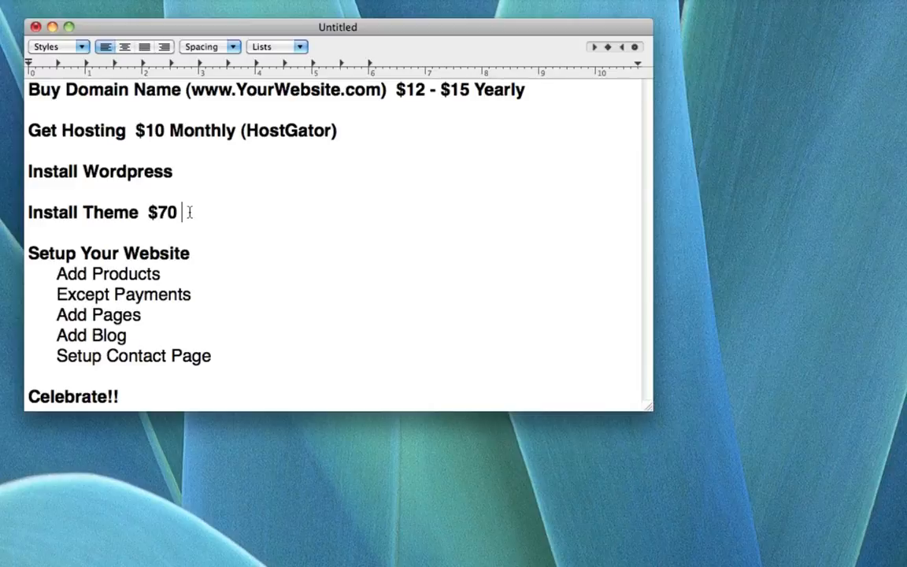
left_click(199, 385)
left_click(174, 402)
left_click_drag(145, 89, 217, 89)
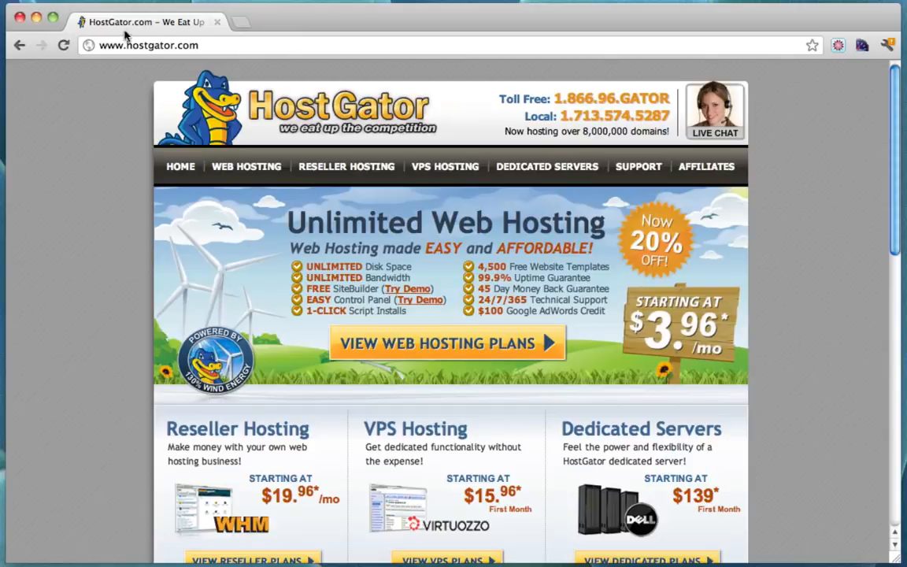
Go to HostGator's Web Hosting page and compare the Hatchling, Baby and Business plans ($3.96, $6.36, $10.36)
left_click_drag(98, 45, 226, 45)
left_click(227, 45)
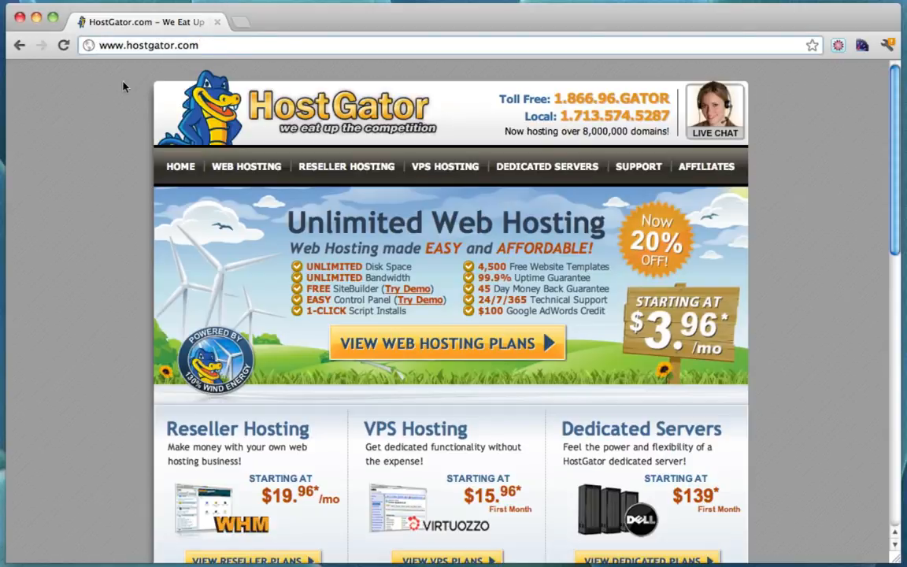
left_click(259, 169)
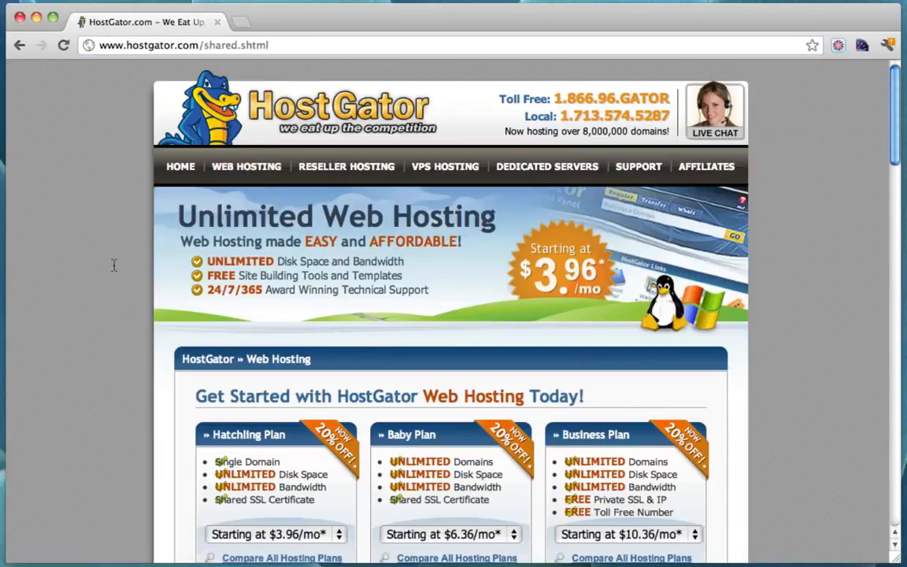
scroll(114, 264, "down", 3)
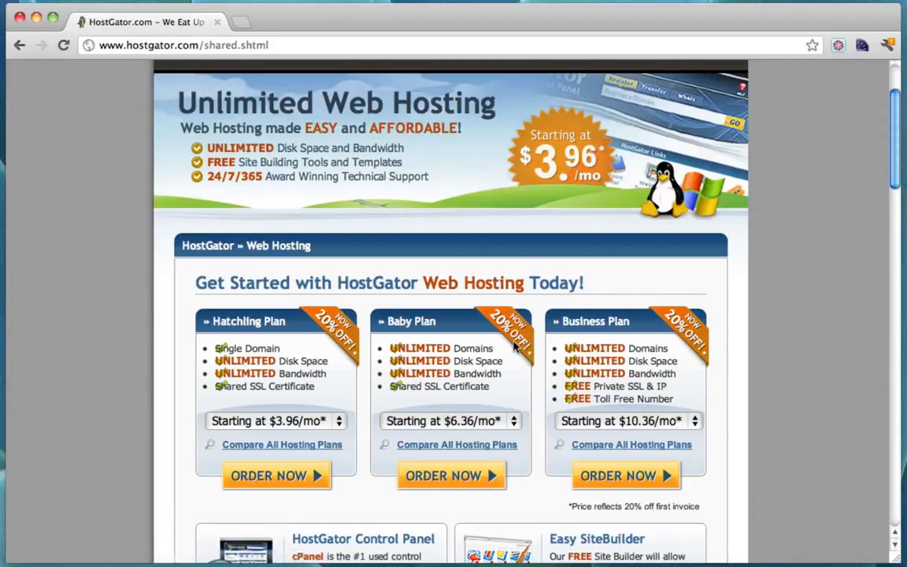
scroll(514, 346, "up", 3)
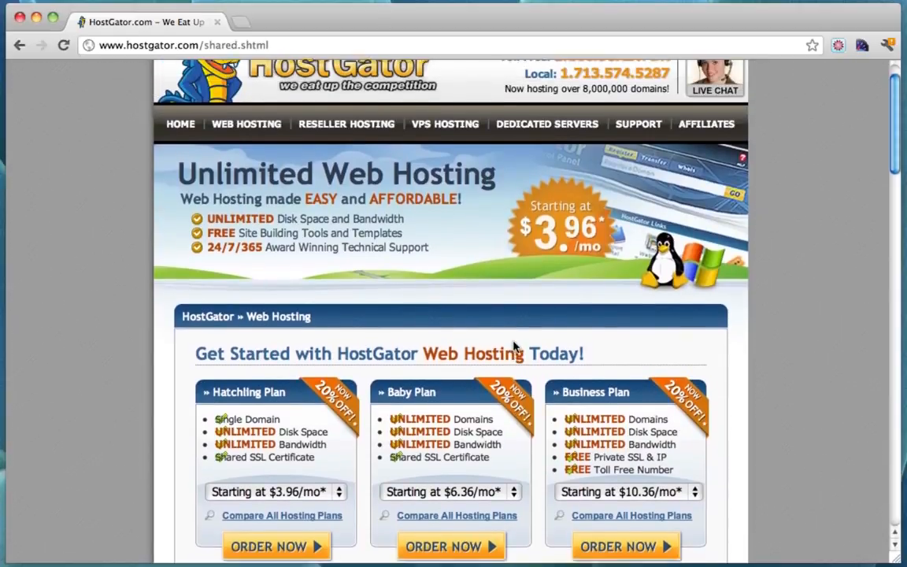
scroll(514, 347, "down", 3)
left_click_drag(392, 345, 492, 344)
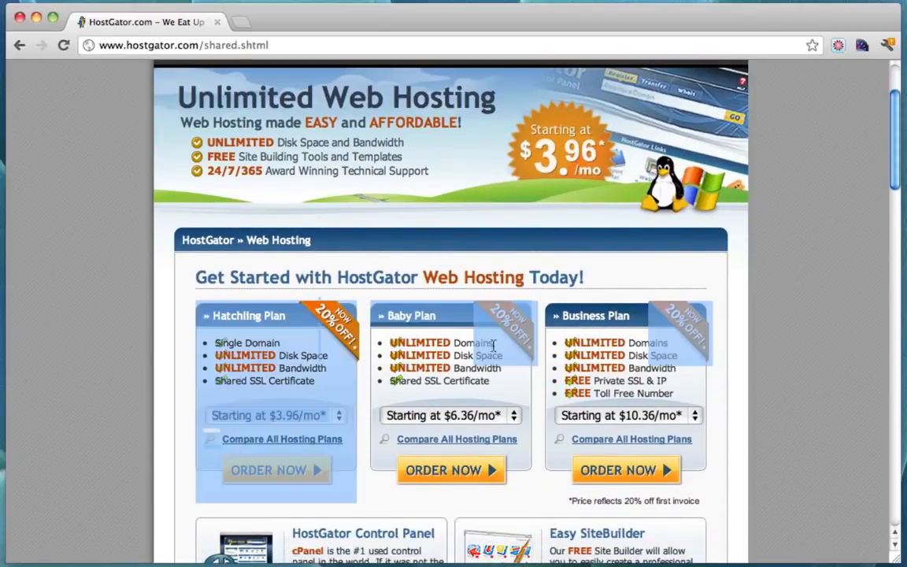
left_click(446, 346)
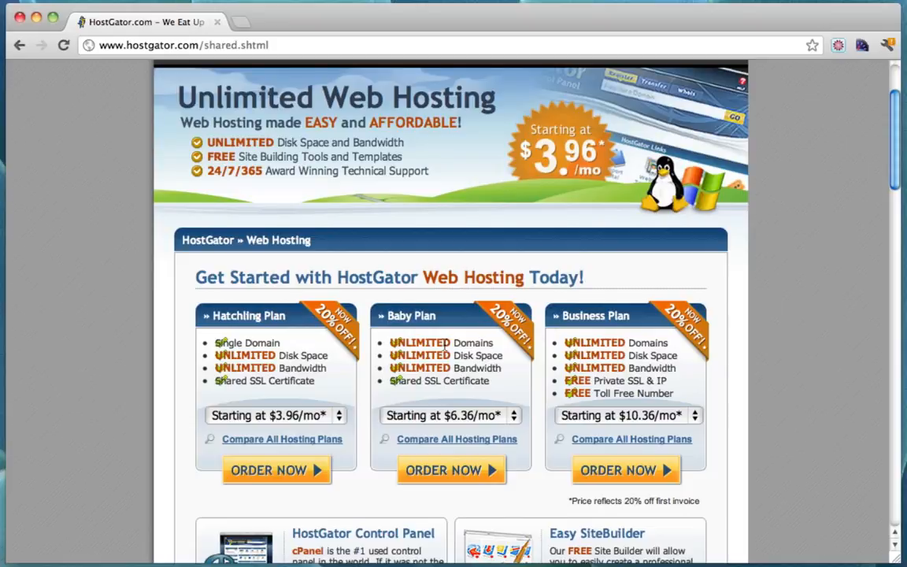
scroll(446, 347, "down", 1)
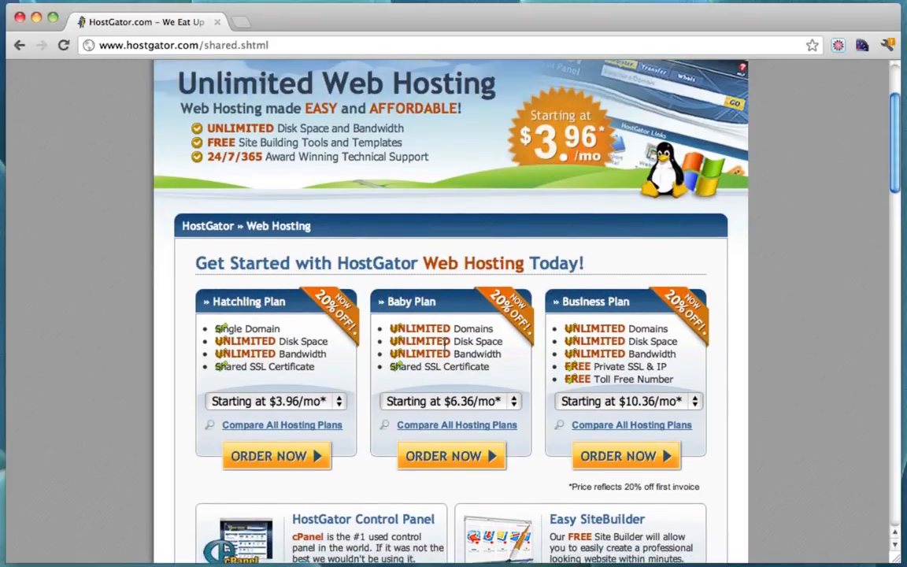
scroll(446, 346, "up", 3)
scroll(446, 347, "down", 4)
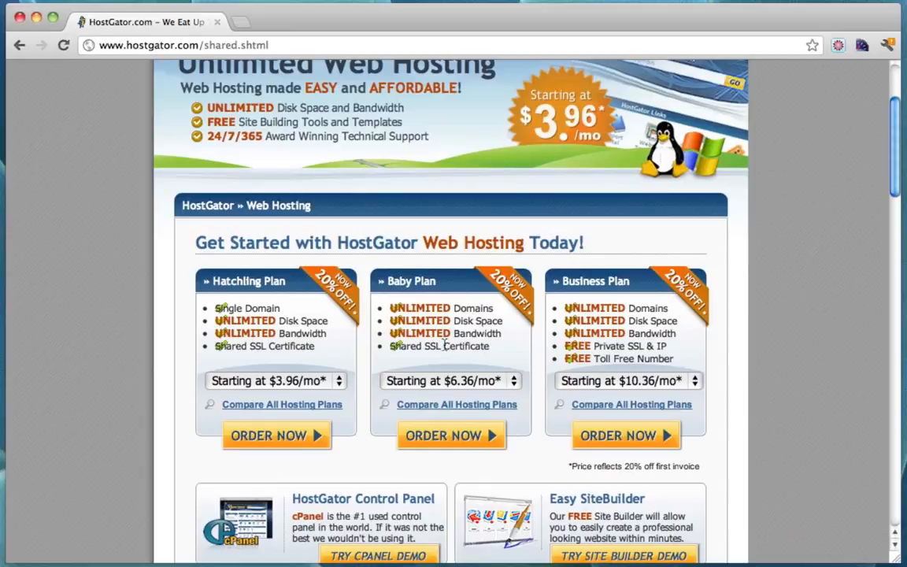
Set the Baby Plan to Monthly billing at $7.96/mo and order it
left_click(514, 380)
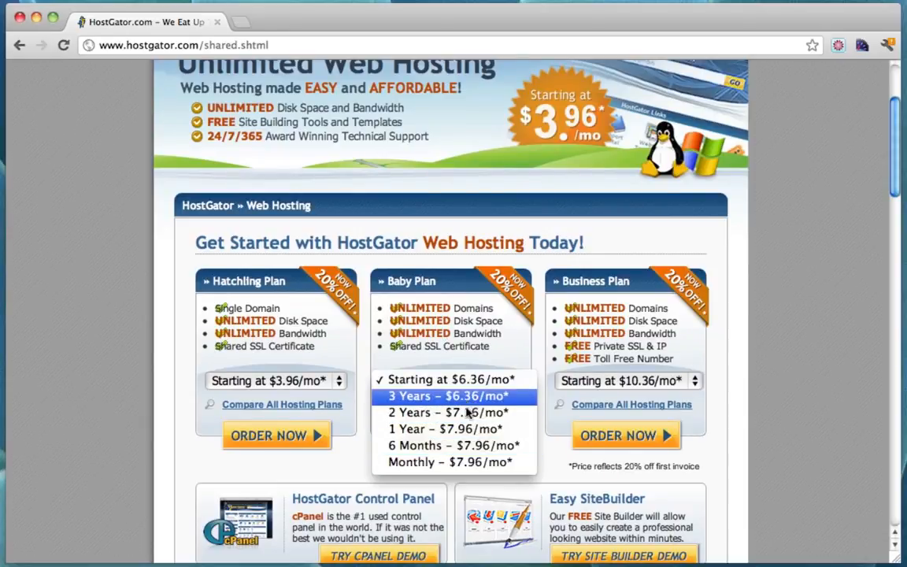
left_click(490, 464)
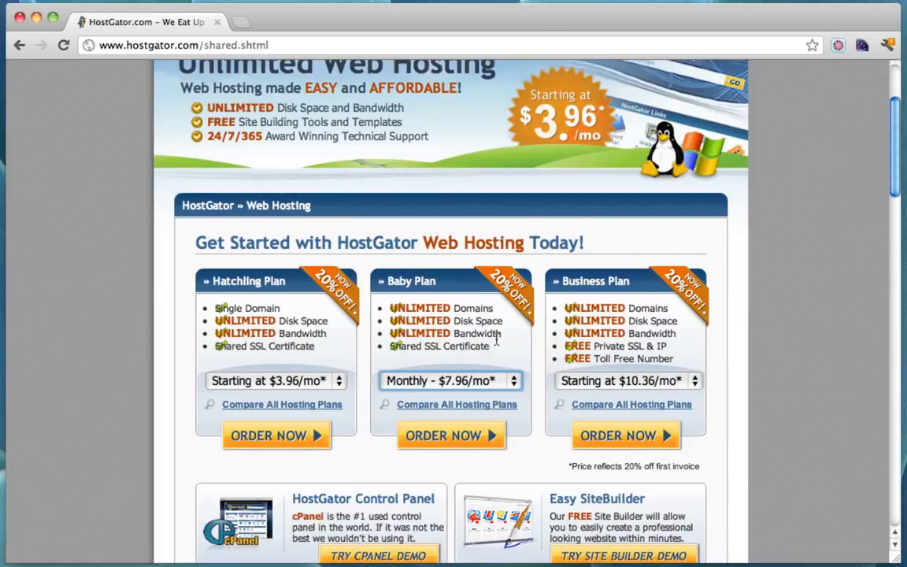
scroll(496, 339, "up", 3)
scroll(496, 339, "down", 3)
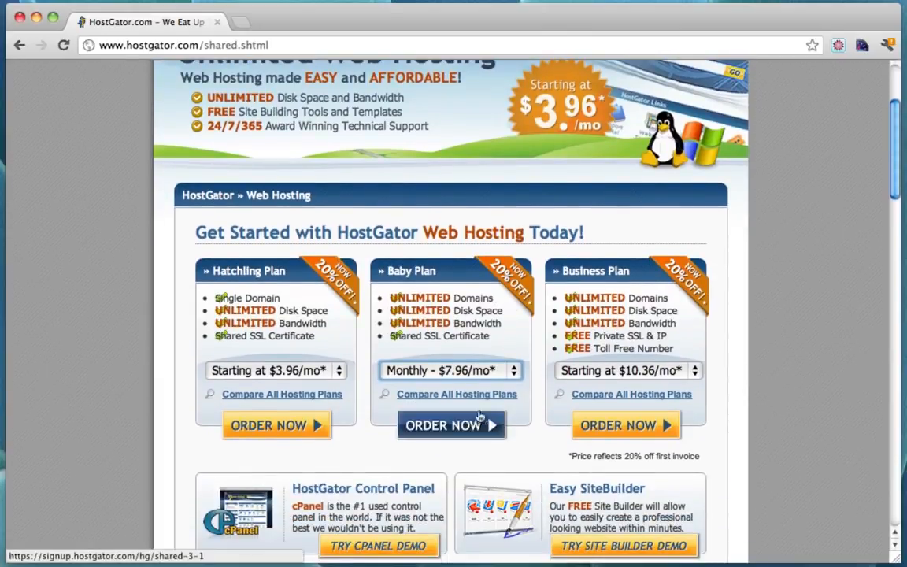
left_click(463, 424)
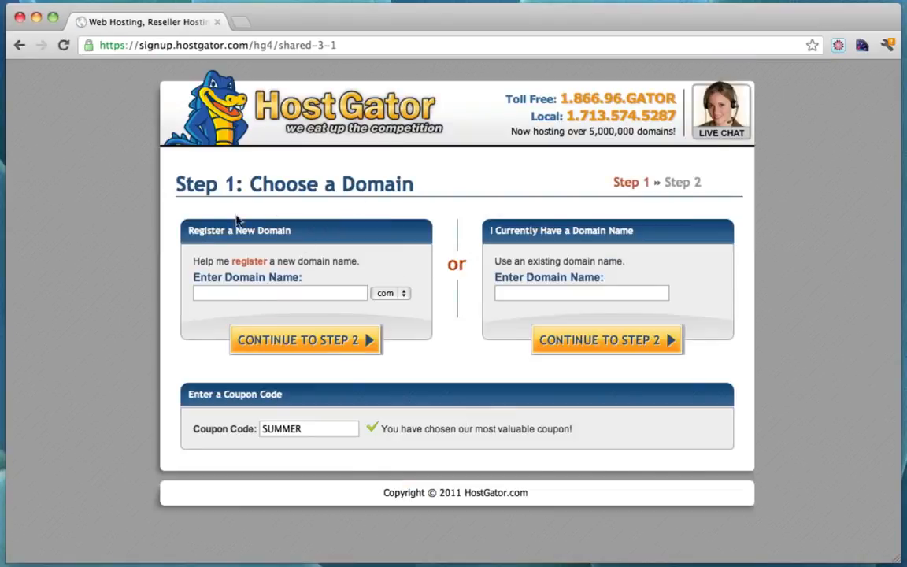
Register domain MyWordpressWebsite2012, replace coupon SUMMER with yougator28, and continue to Step 2
left_click(243, 296)
type("MyWordpressW")
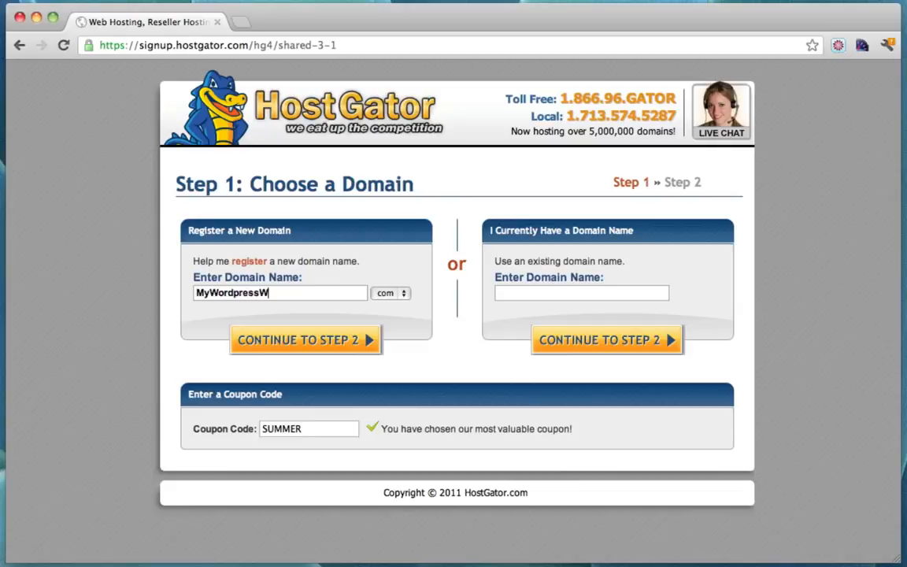
type("ebsite2012")
left_click_drag(317, 431, 220, 431)
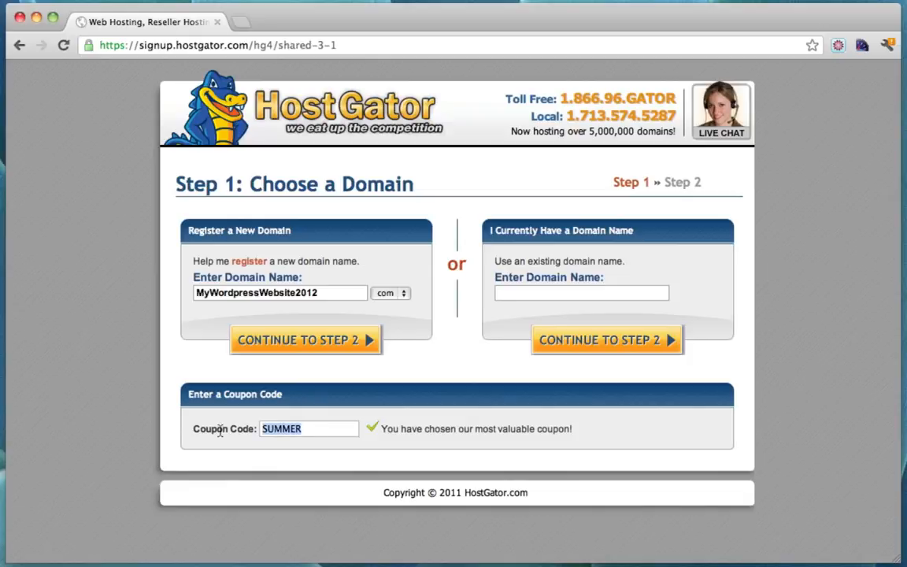
type("youga")
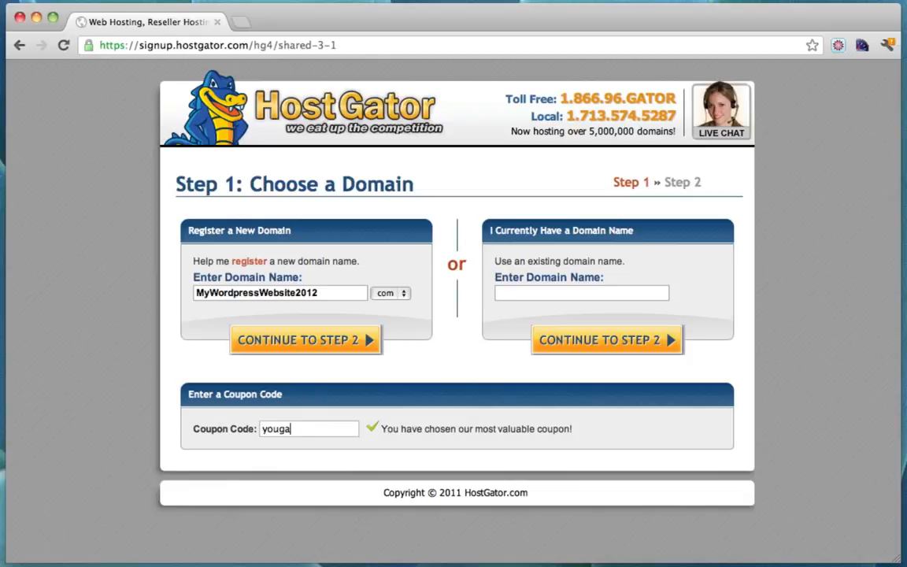
type("tor28")
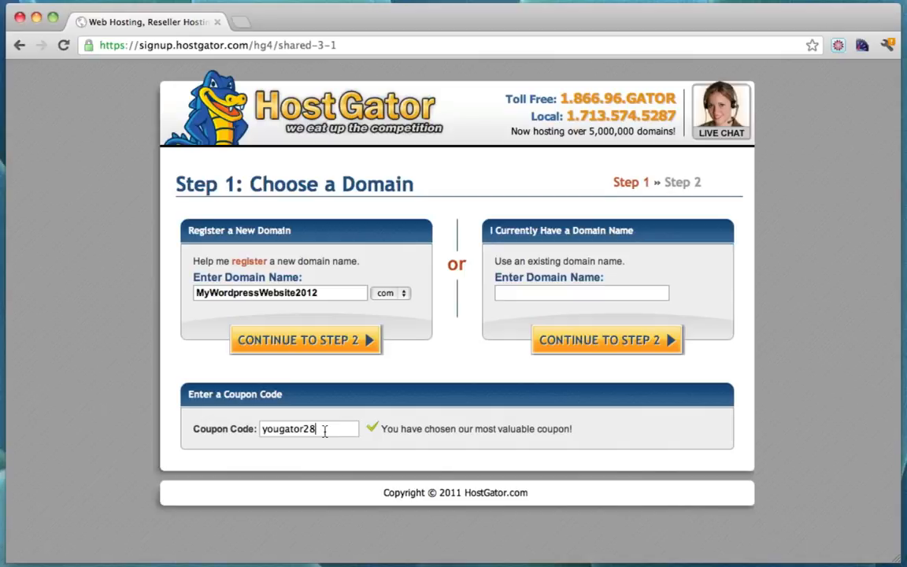
left_click(344, 342)
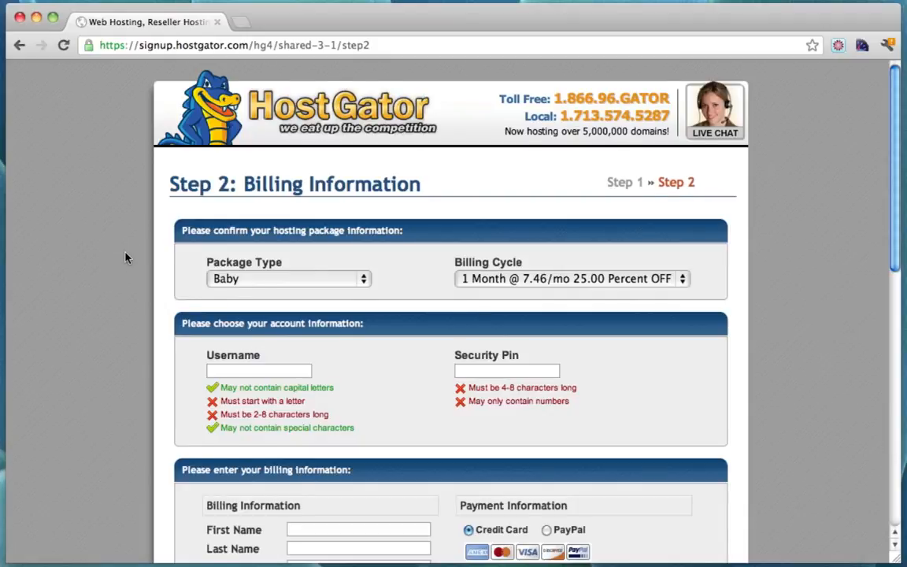
Review the Baby plan billing details and 25% coupon credit, then create the hosting account
scroll(125, 256, "down", 1)
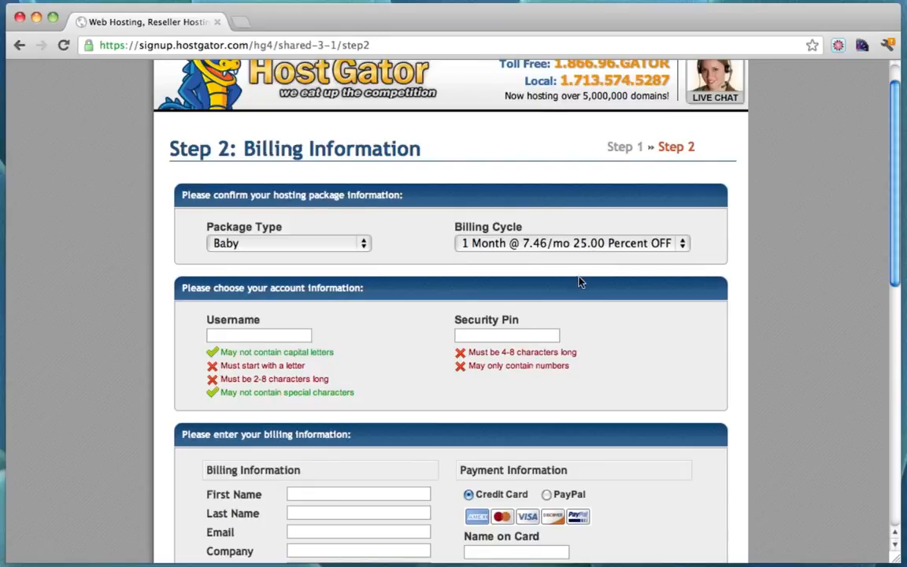
scroll(595, 280, "down", 10)
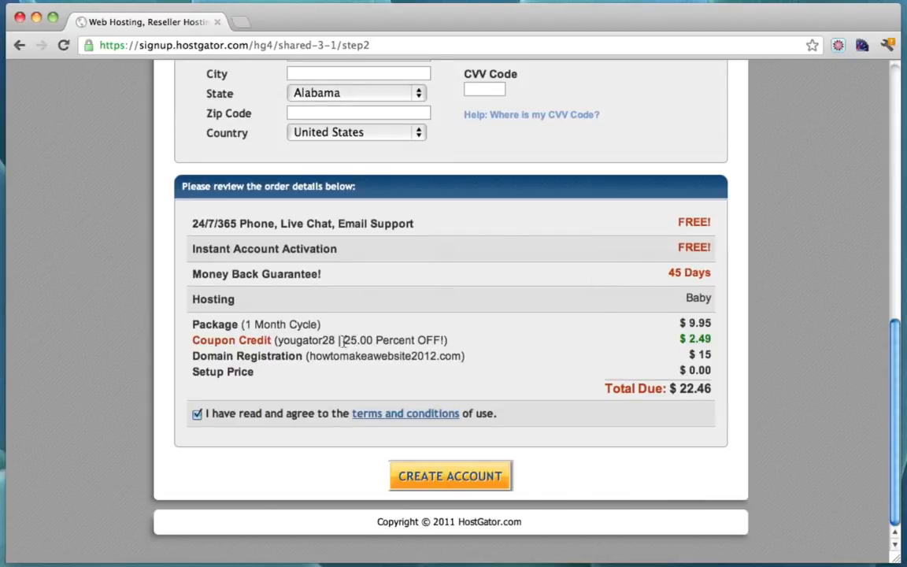
left_click_drag(342, 340, 446, 340)
scroll(444, 343, "up", 7)
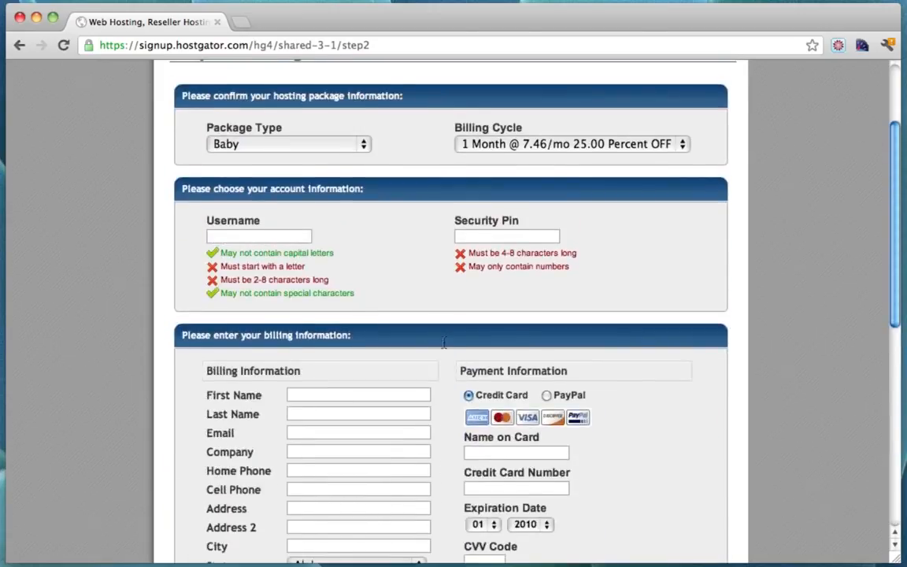
scroll(444, 343, "up", 2)
scroll(443, 343, "down", 5)
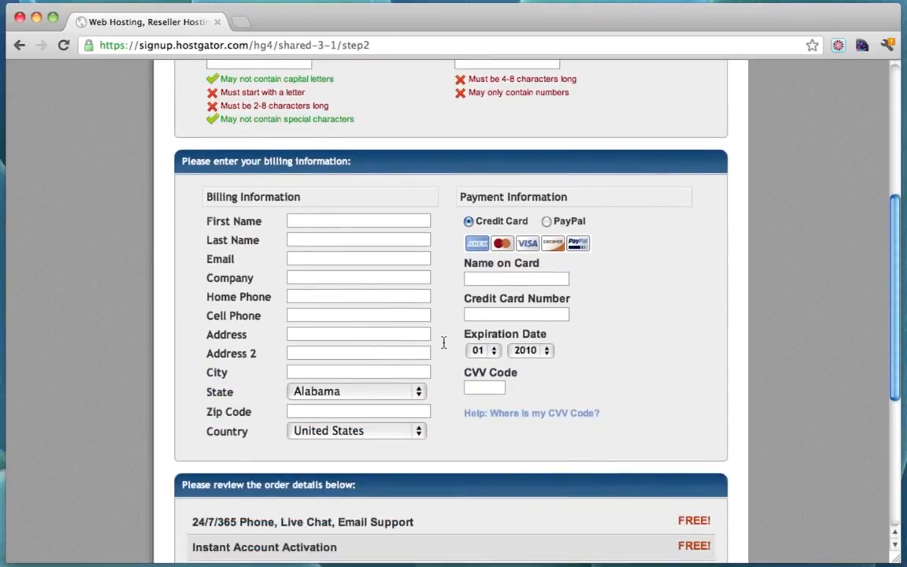
scroll(443, 343, "up", 2)
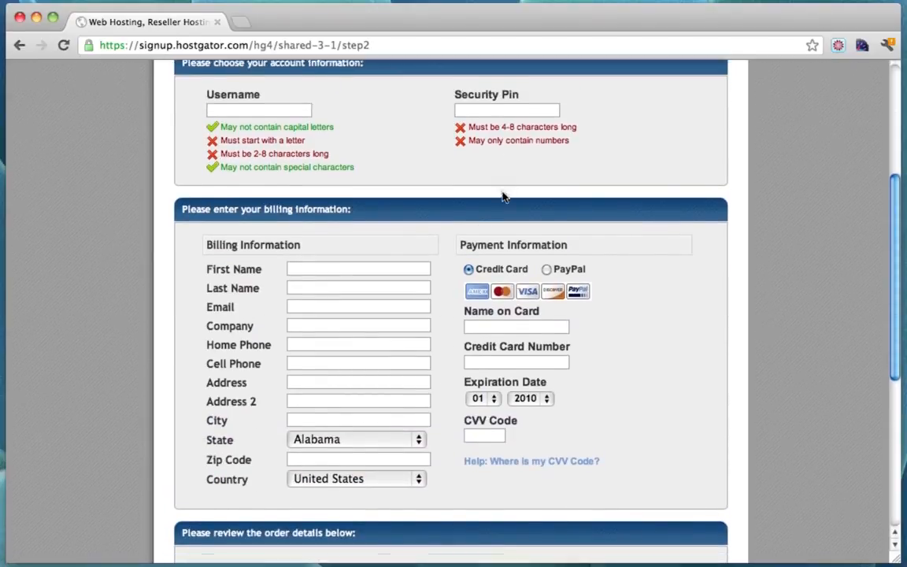
scroll(504, 197, "down", 8)
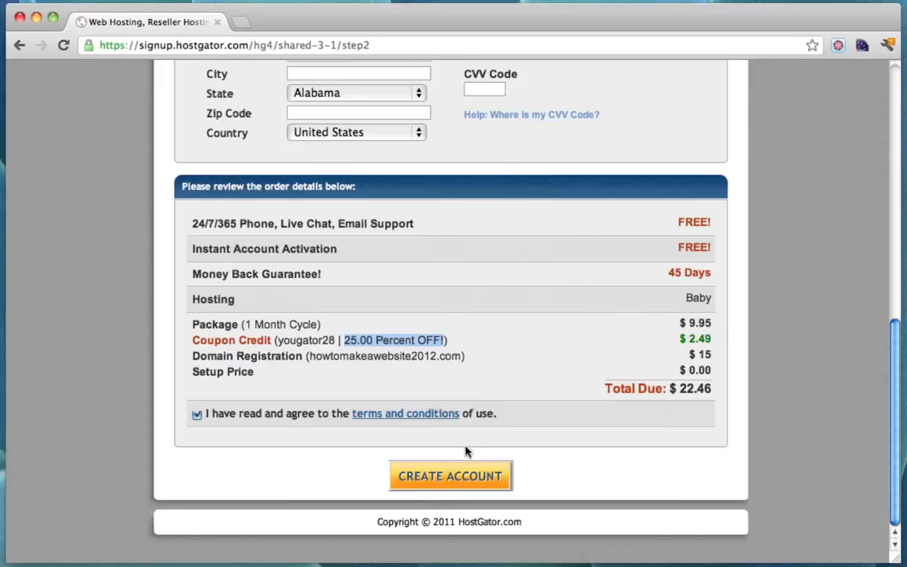
scroll(466, 451, "up", 8)
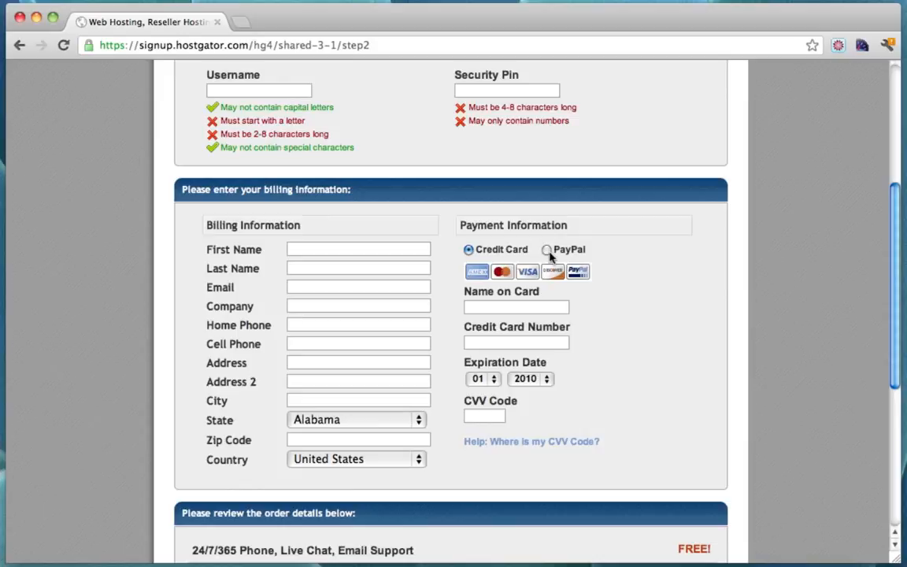
scroll(612, 286, "down", 8)
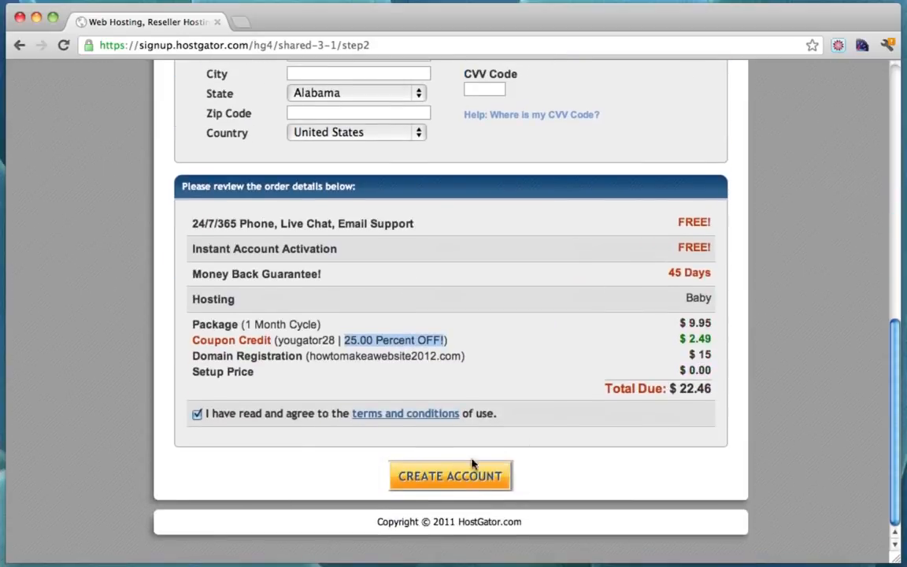
left_click(443, 477)
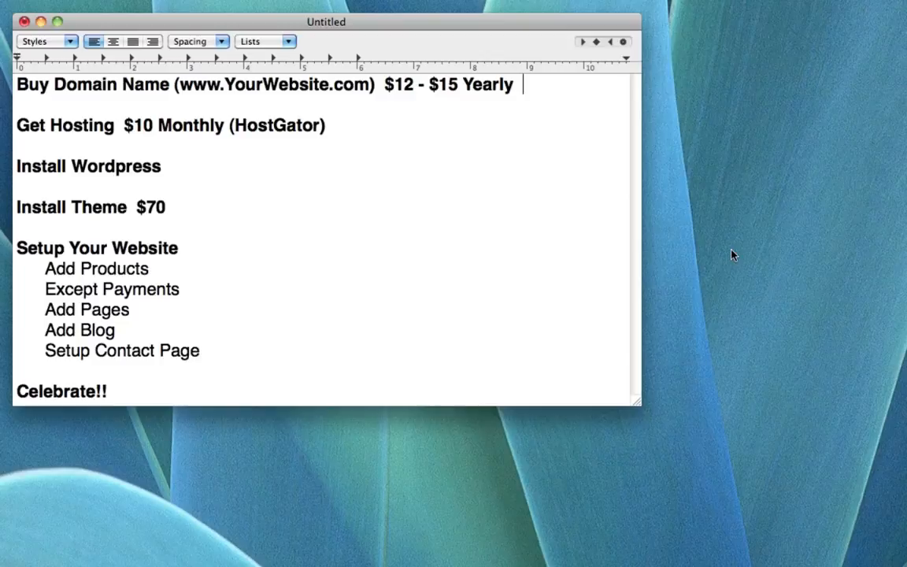
Append '-- Done!' to the domain and hosting checklist lines, then switch to Gmail in Chrome
type("-- Done")
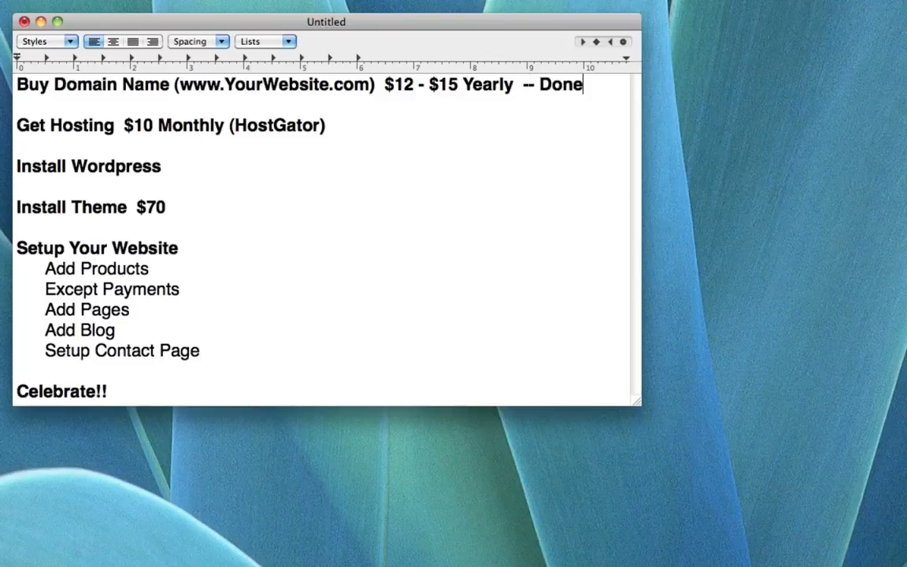
key("Down")
key("Down")
type("--D")
key("BackSpace")
type("Done!")
left_click(605, 94)
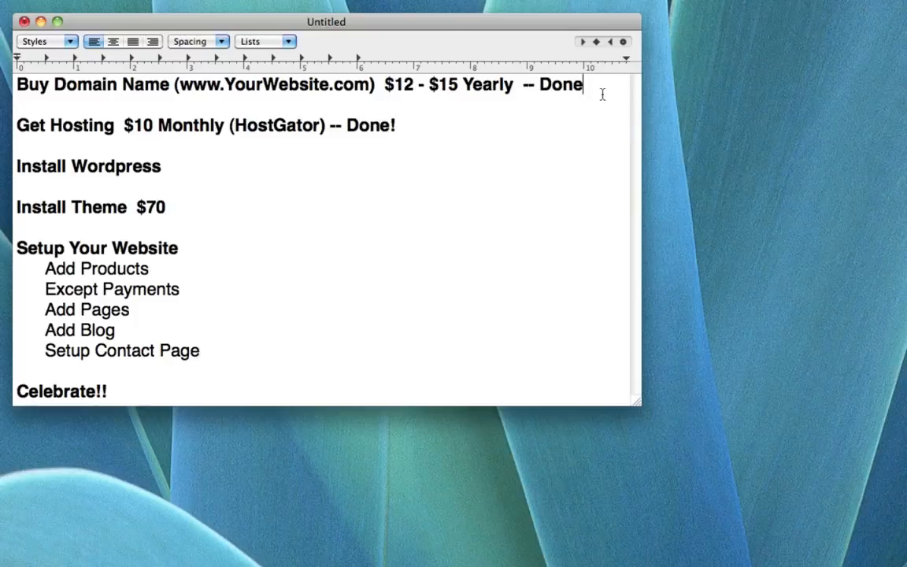
type("!")
left_click(284, 174)
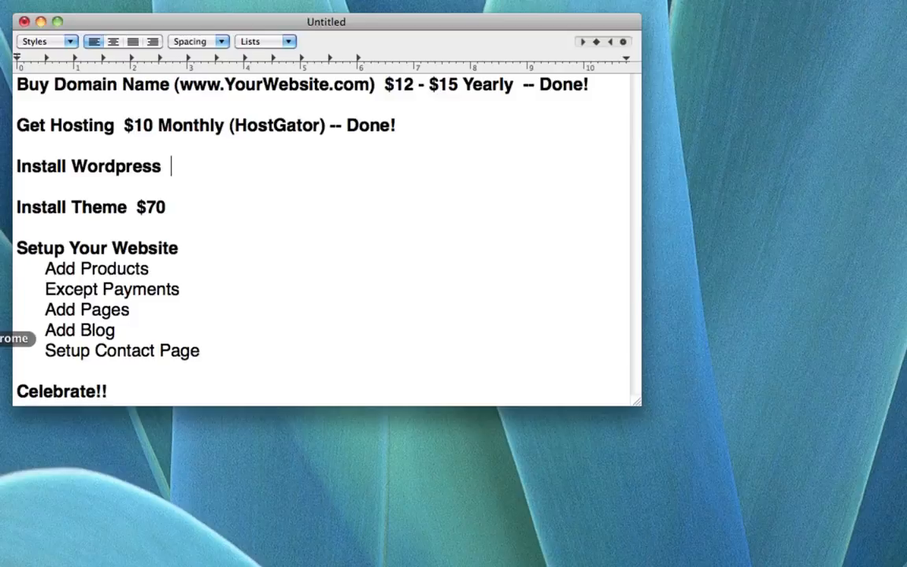
left_click(4, 338)
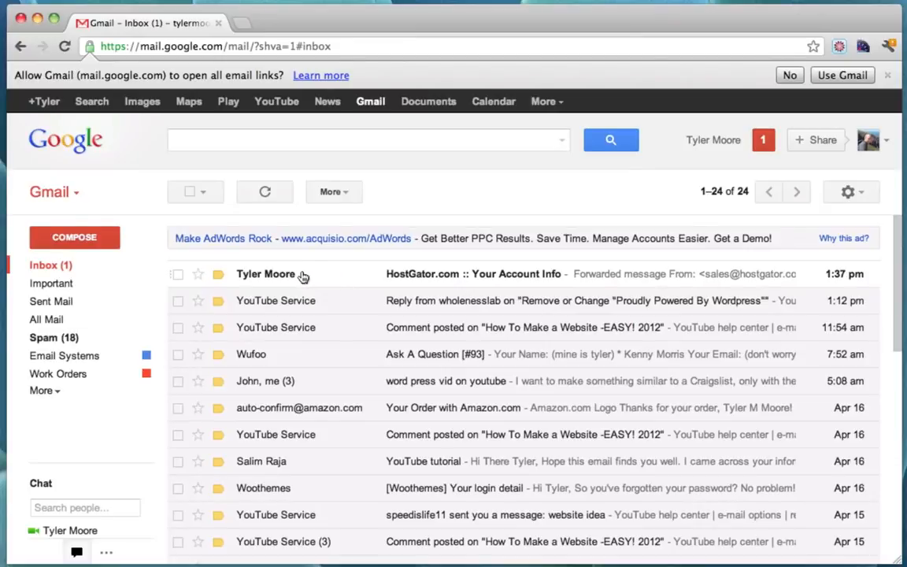
Open HostGator's Your Account Info email and follow its control panel link to cPanel login
left_click(306, 280)
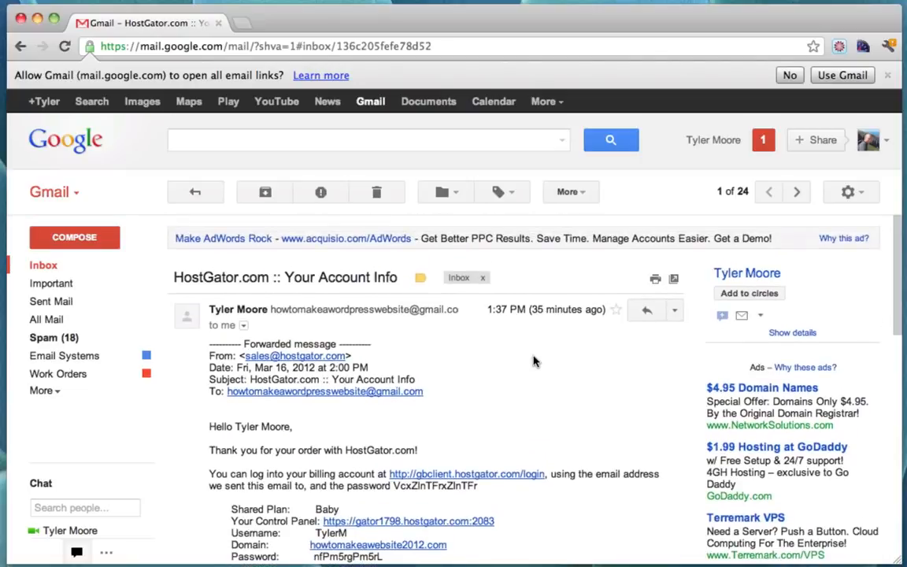
scroll(533, 361, "down", 3)
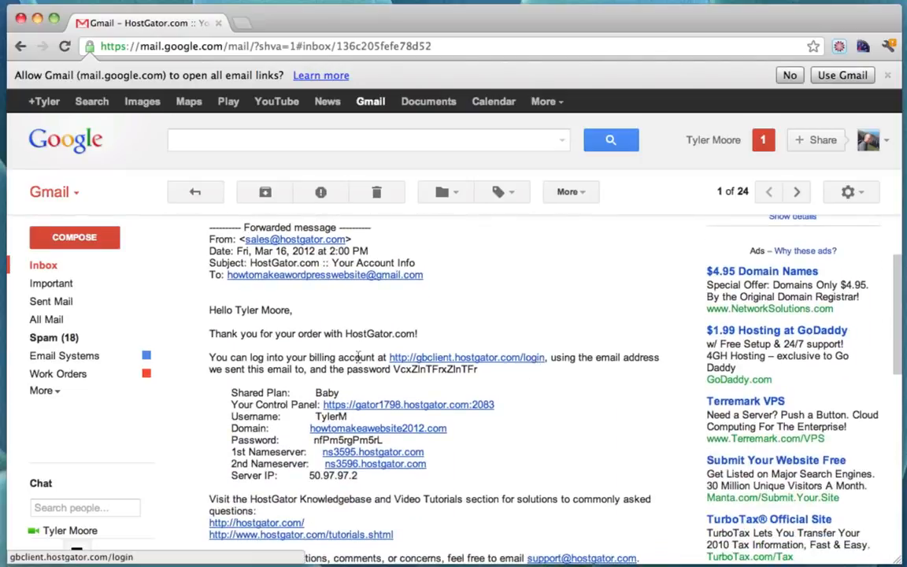
scroll(559, 445, "down", 5)
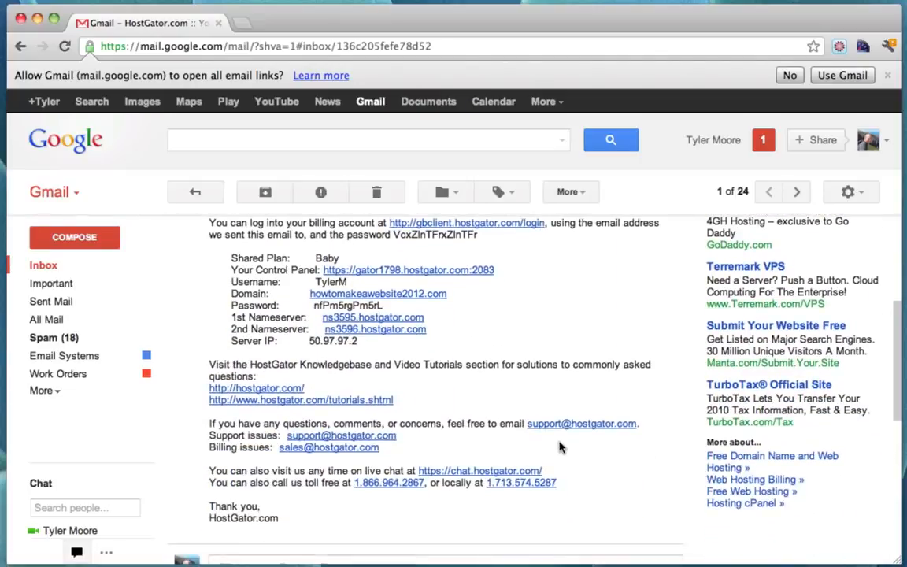
scroll(559, 446, "up", 5)
scroll(559, 447, "down", 1)
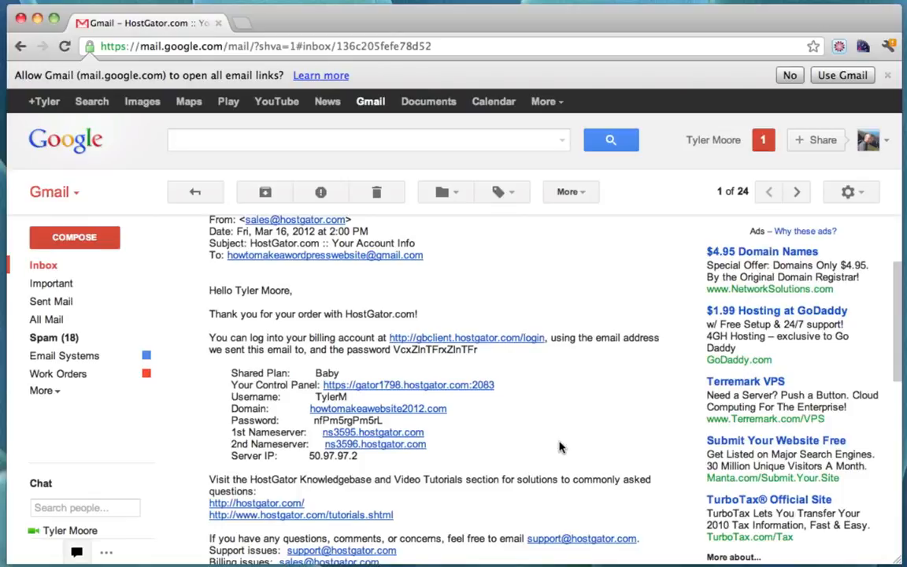
scroll(561, 445, "down", 2)
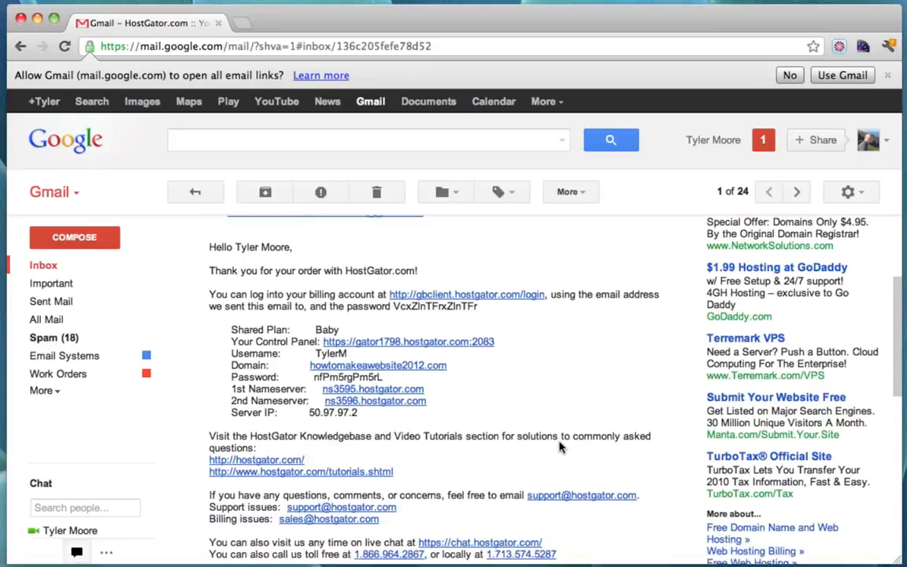
scroll(560, 445, "up", 3)
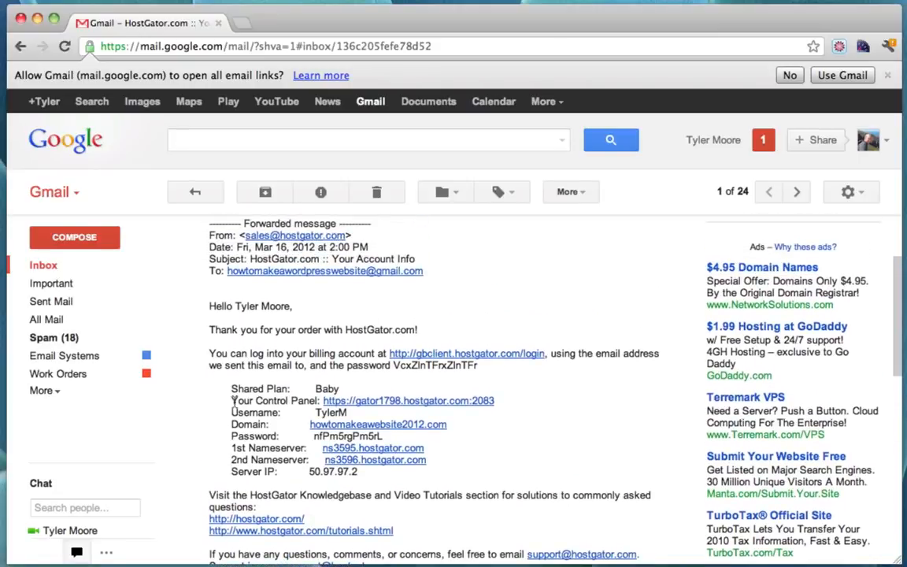
left_click_drag(231, 401, 320, 401)
left_click(483, 445)
left_click(388, 402)
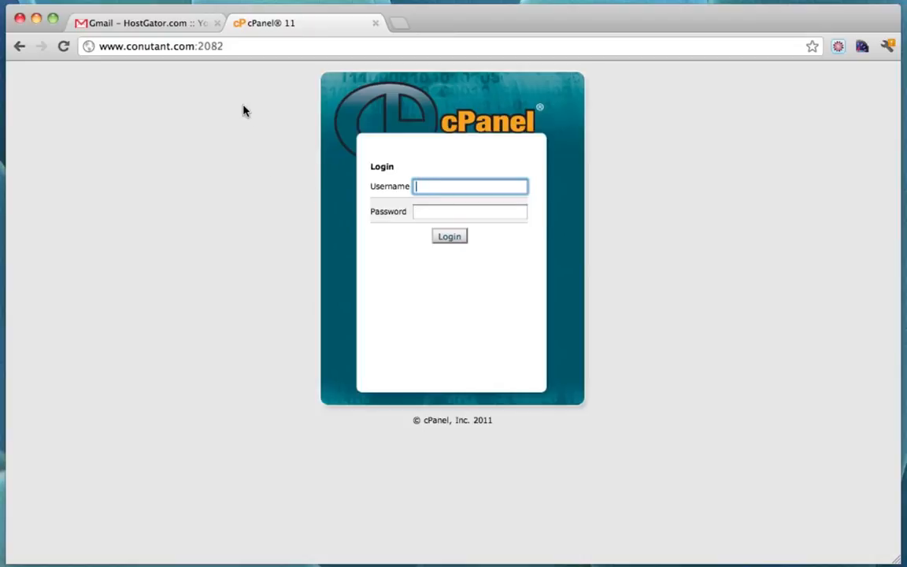
Copy the hosting account username from the email into the cPanel username field
left_click(150, 28)
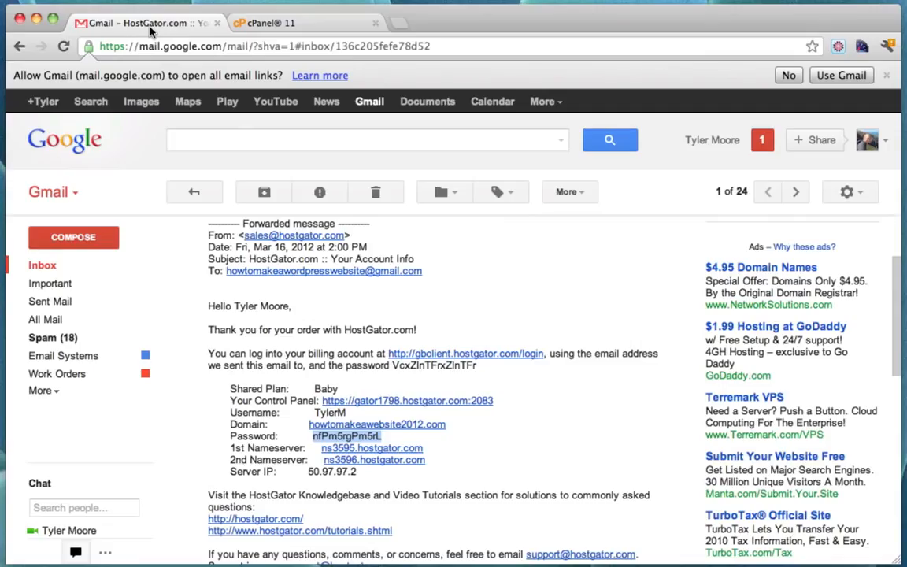
double_click(328, 413)
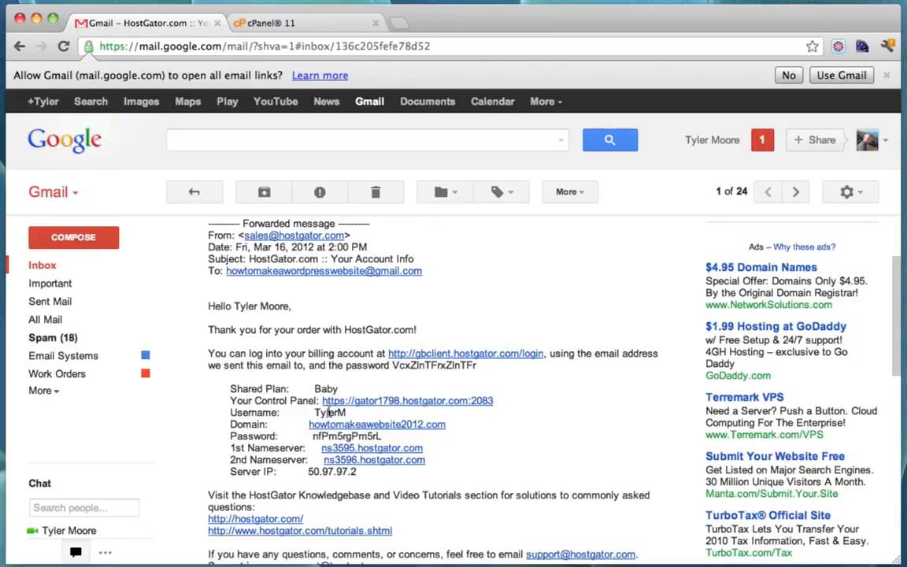
right_click(327, 412)
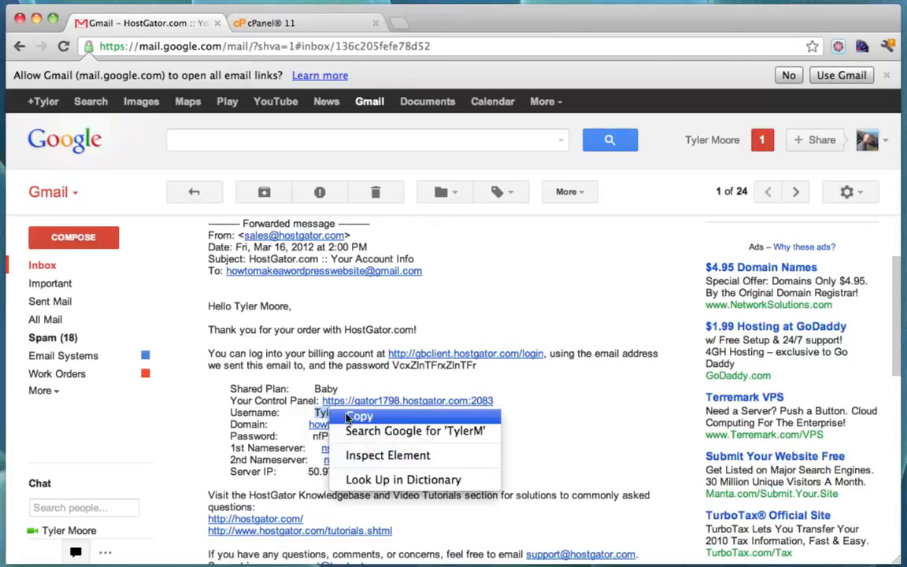
left_click(367, 422)
left_click(299, 28)
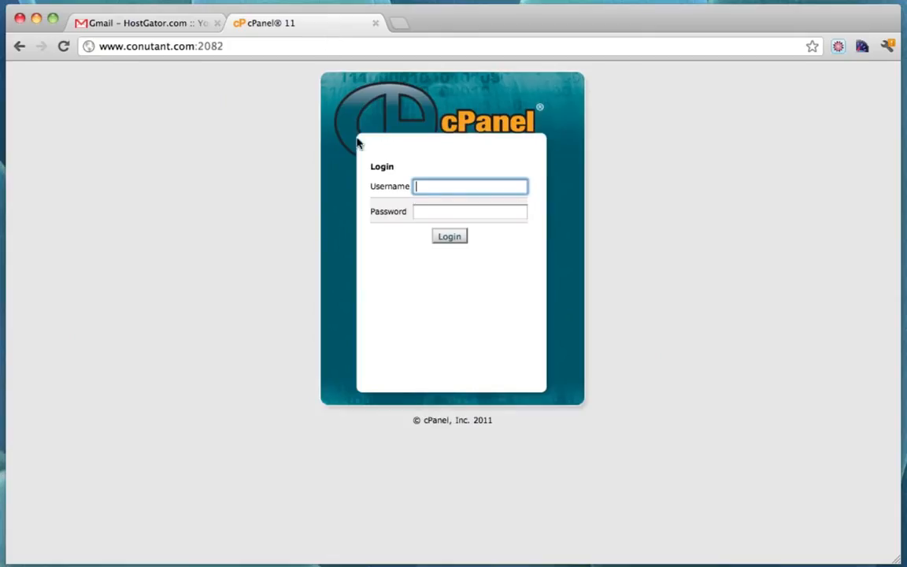
key("super+v")
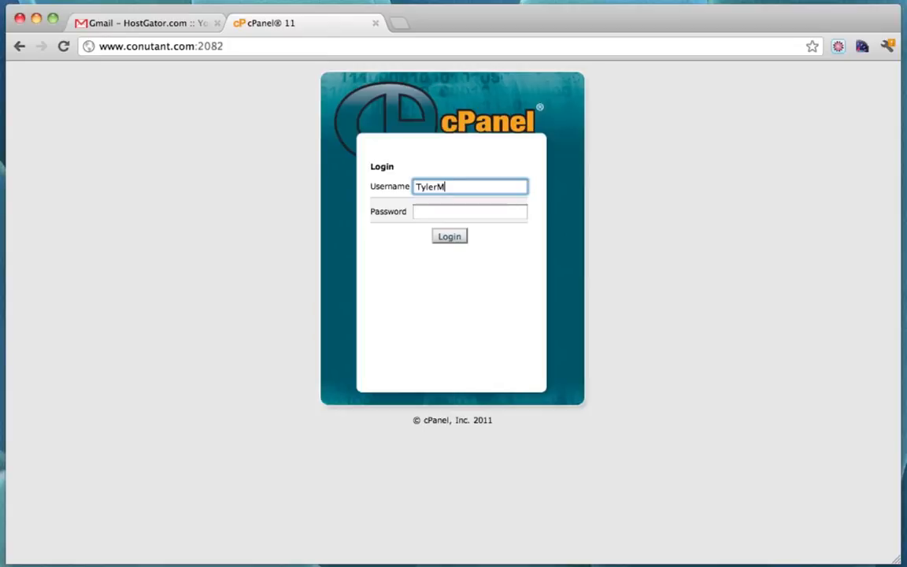
Copy the control panel password from the email into the Password field and log in
left_click(157, 25)
double_click(346, 435)
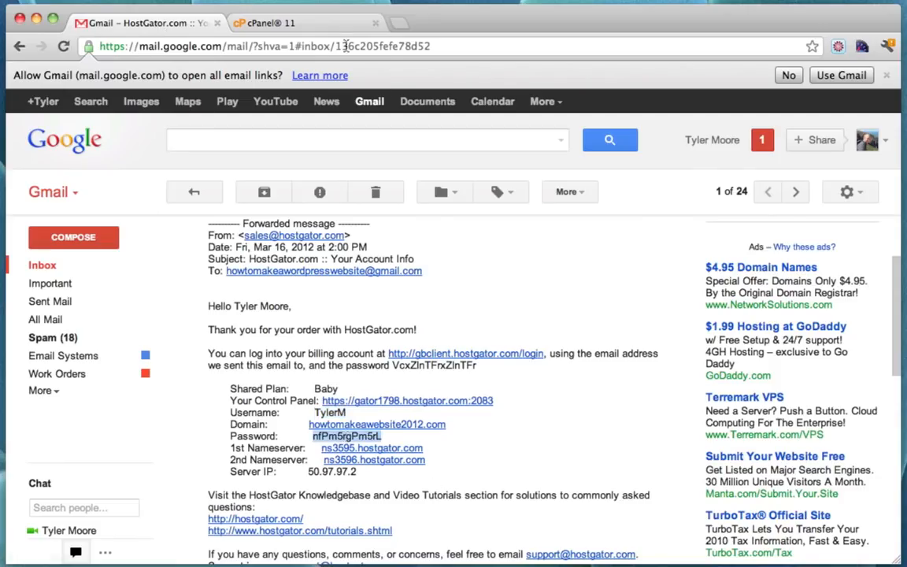
left_click(299, 28)
key("Tab")
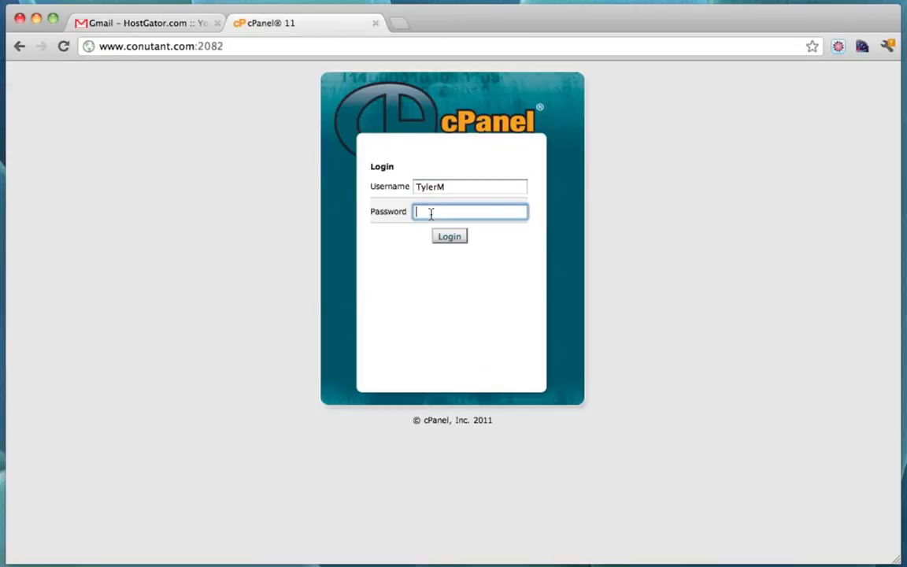
key("super+v")
left_click(458, 240)
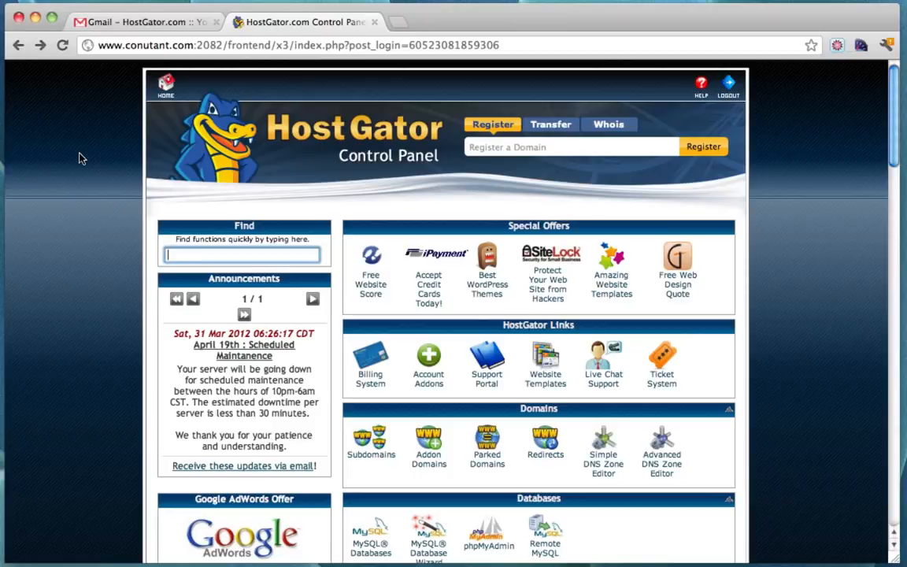
Scroll down to Software/Services and launch QuickInstall
scroll(522, 259, "down", 10)
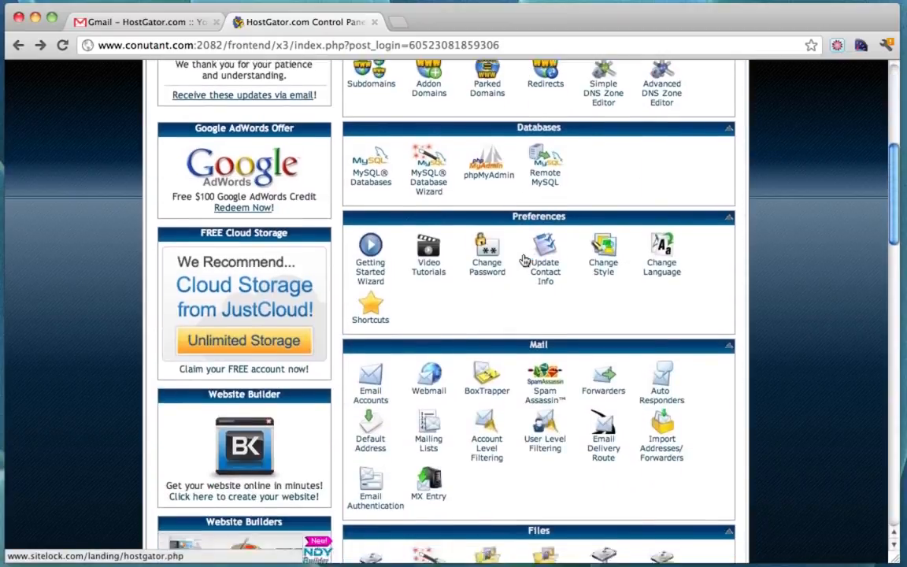
scroll(523, 260, "down", 18)
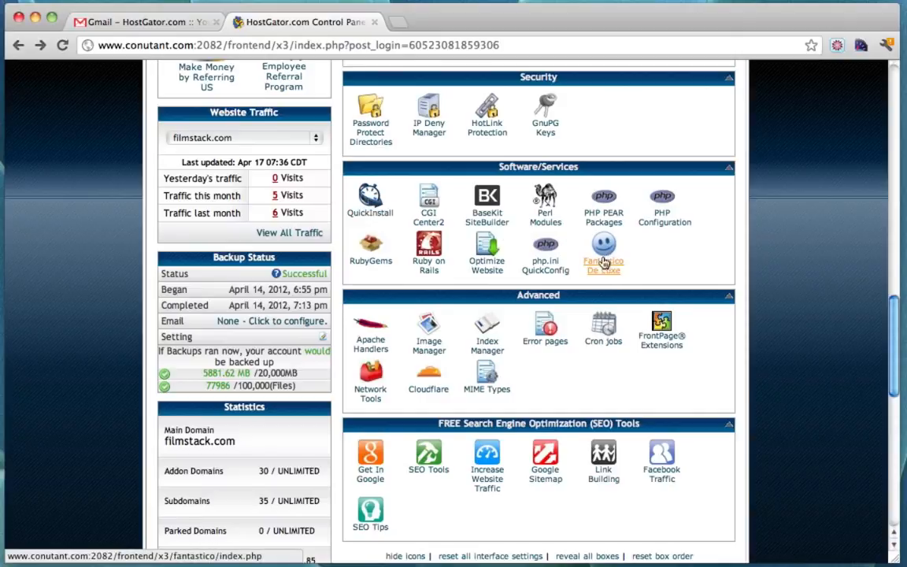
left_click(367, 203)
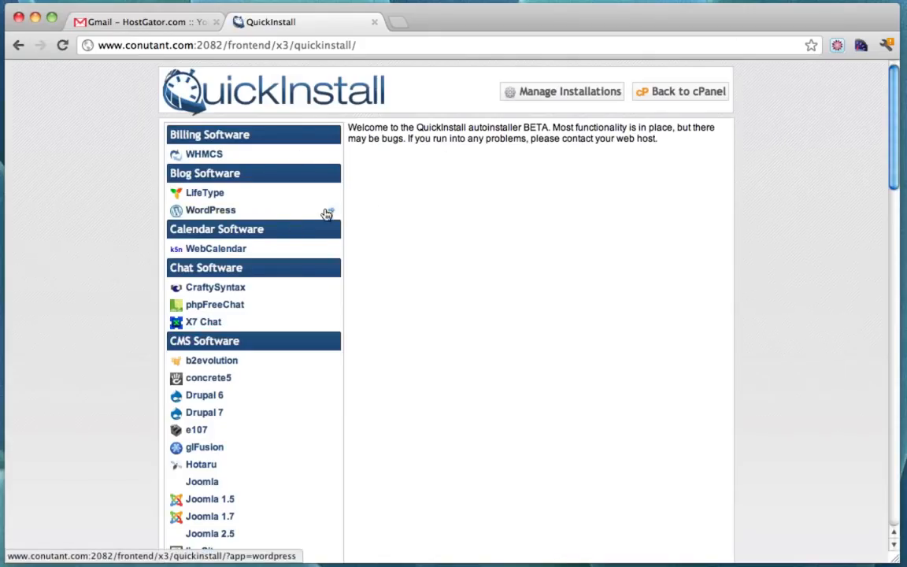
Start a WordPress install in QuickInstall targeting the simpleiskey.com domain
left_click(209, 210)
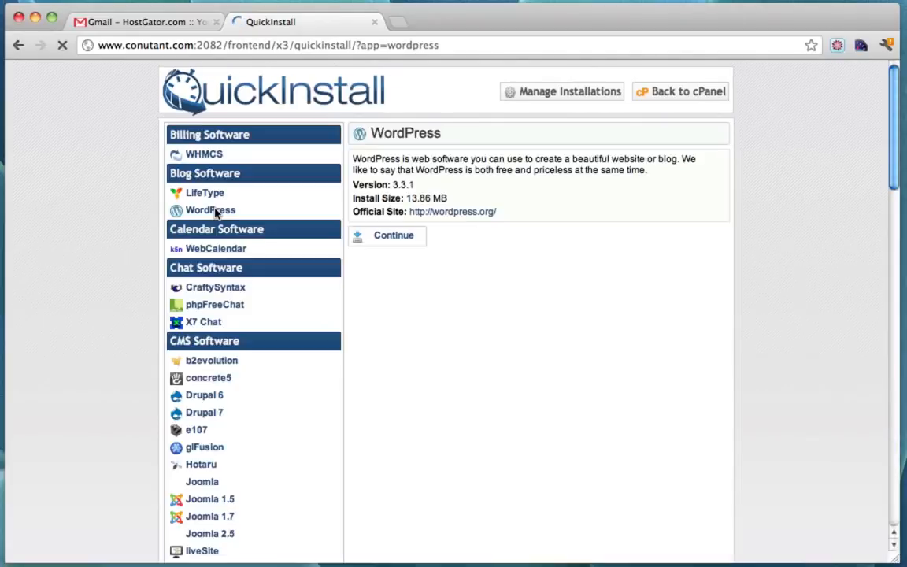
left_click(394, 236)
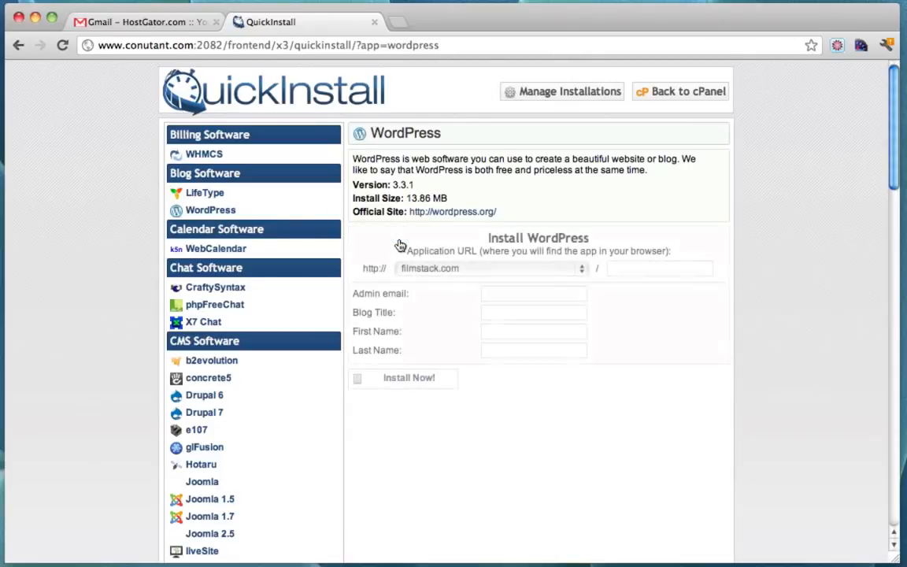
left_click(580, 271)
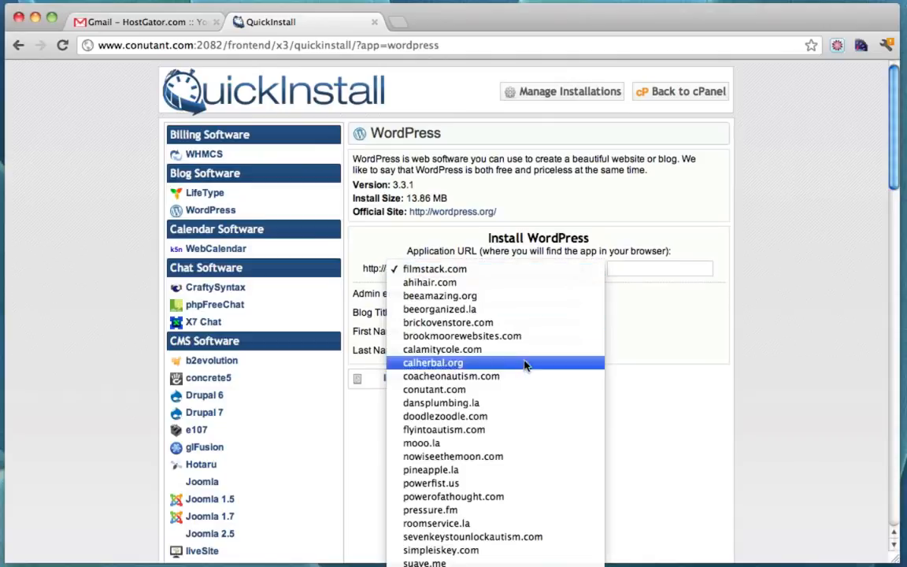
key("s")
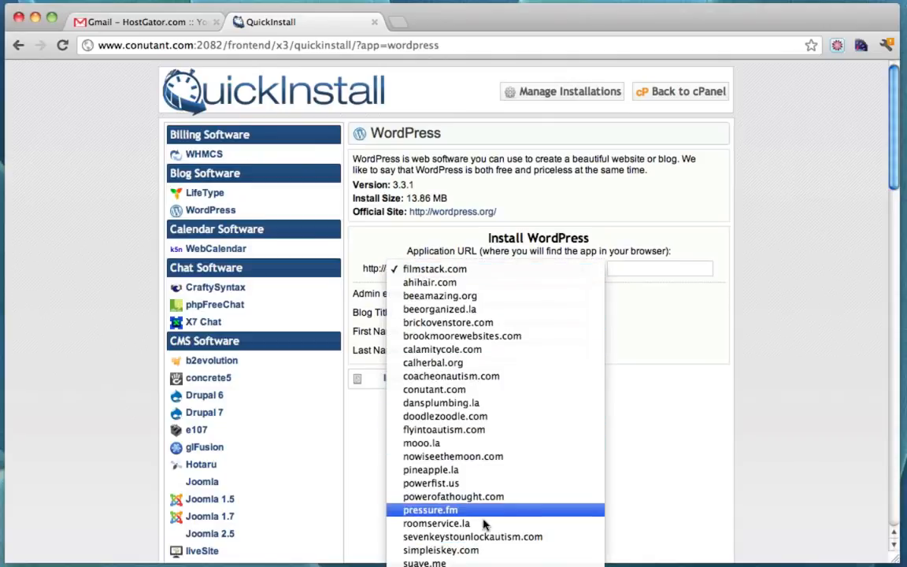
left_click(471, 551)
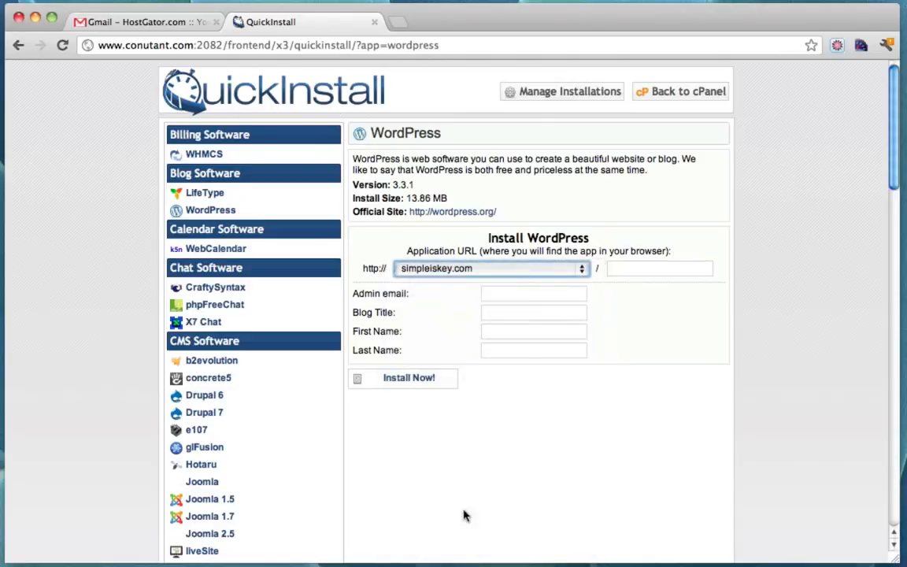
Autofill the admin email and names, and set the blog title to 'Website Store'
left_click(503, 296)
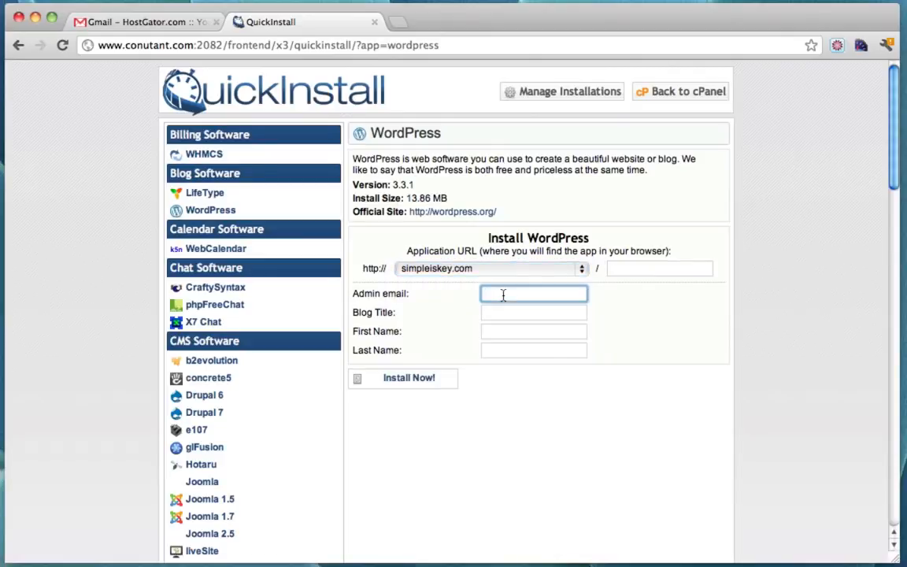
type("Ty")
key("Down")
key("Return")
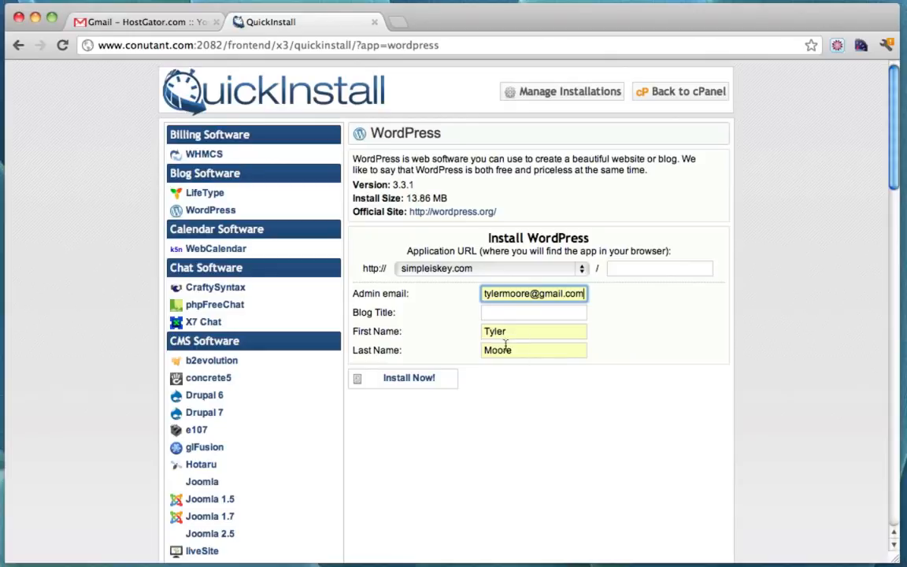
left_click(506, 314)
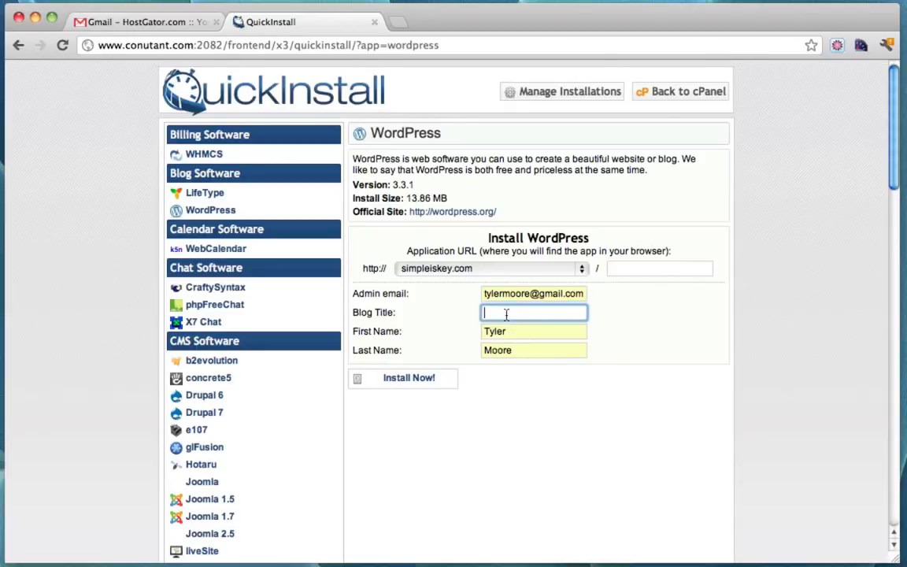
type("Website Store")
Run Install Now! and, at 100%, select the generated admin password in the Congratulations box
left_click(397, 384)
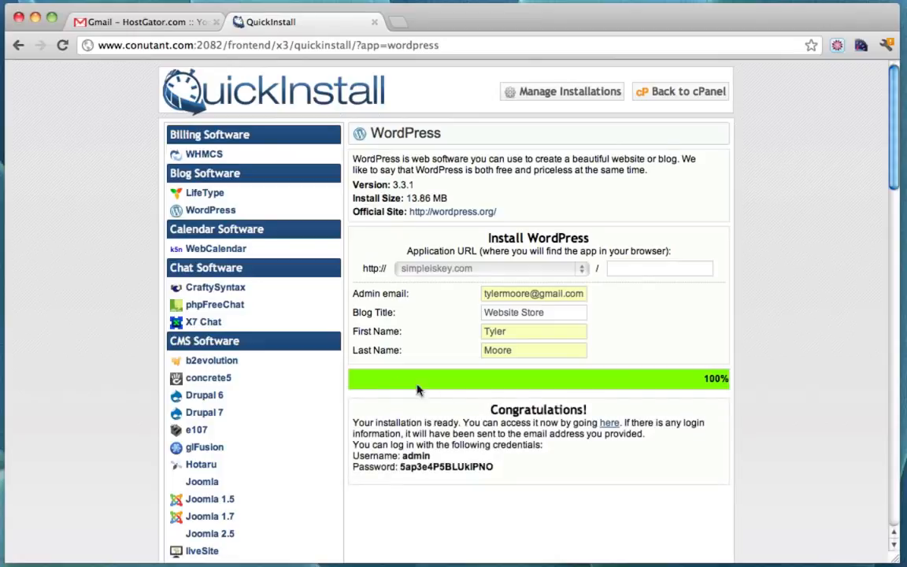
scroll(644, 419, "down", 1)
scroll(643, 419, "up", 1)
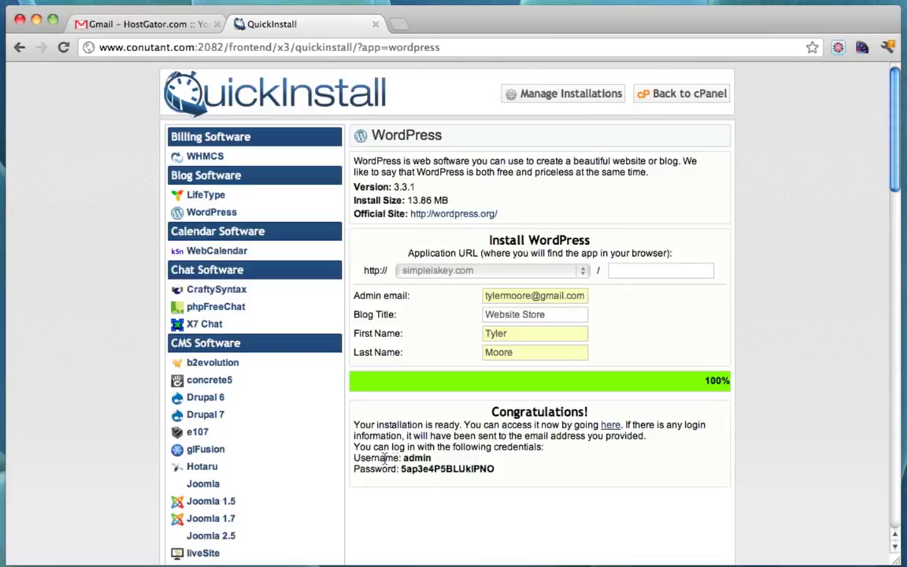
double_click(444, 469)
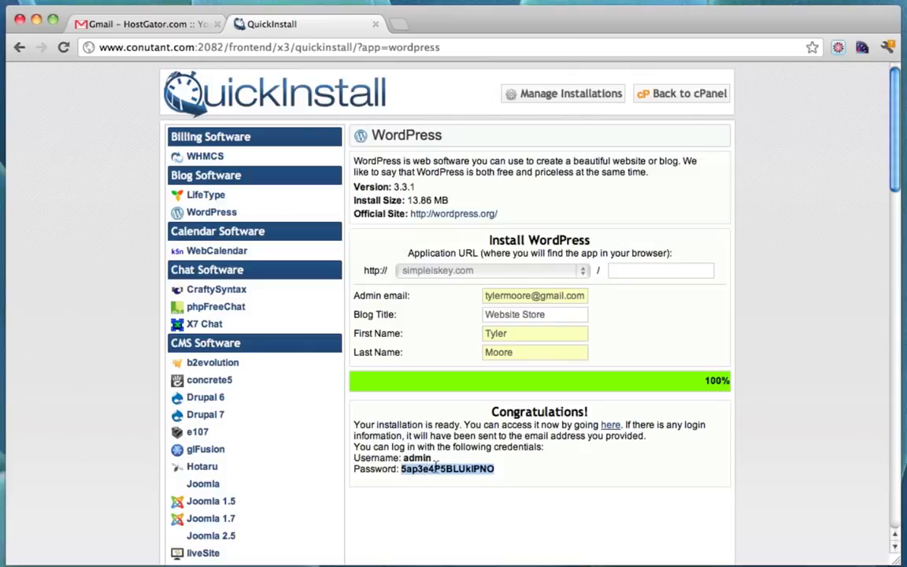
left_click(624, 482)
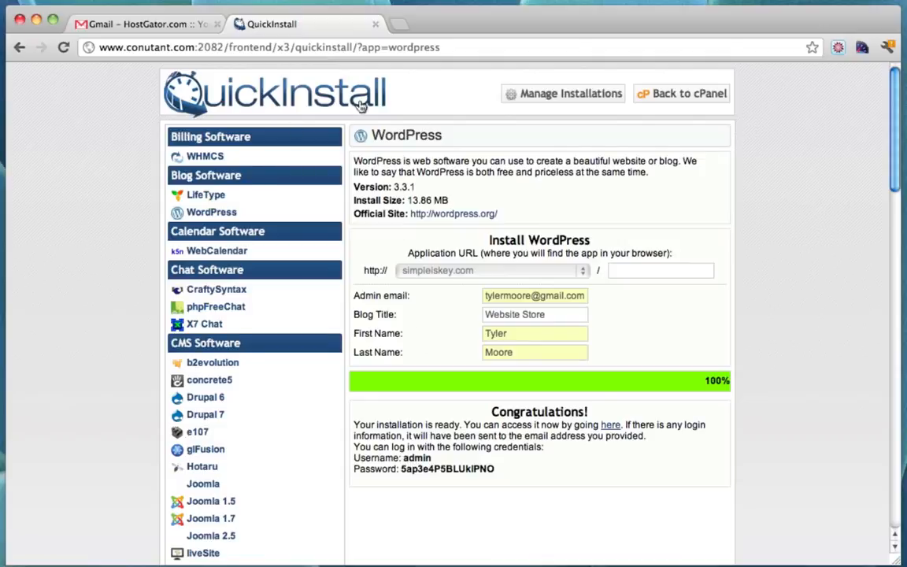
Copy the generated admin password
double_click(454, 470)
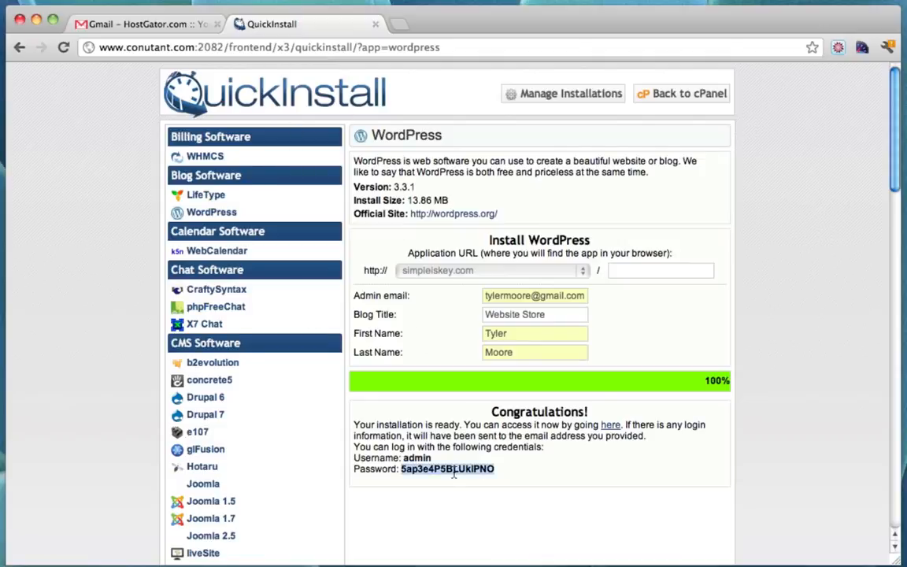
right_click(454, 473)
left_click(465, 478)
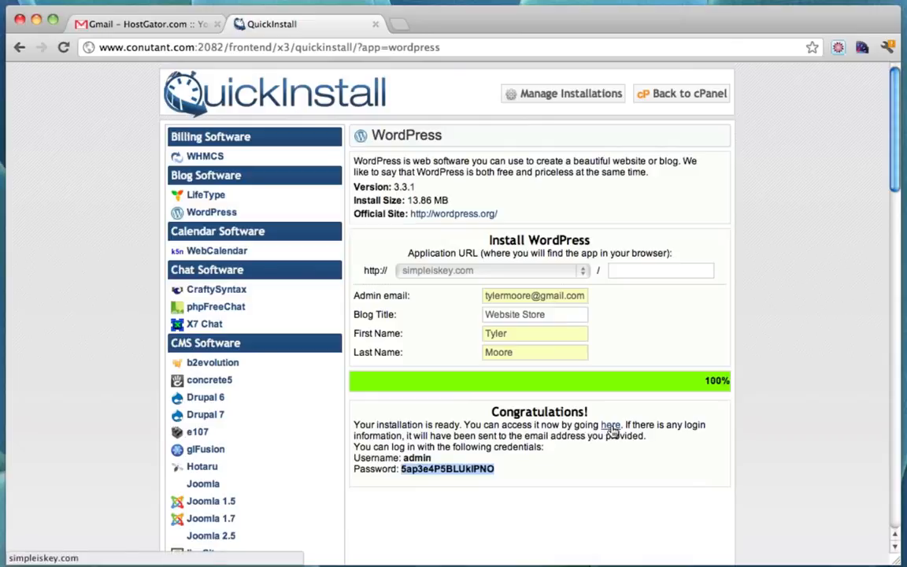
Open the new Website Store site and browse its home page and Sample Page
left_click(612, 429)
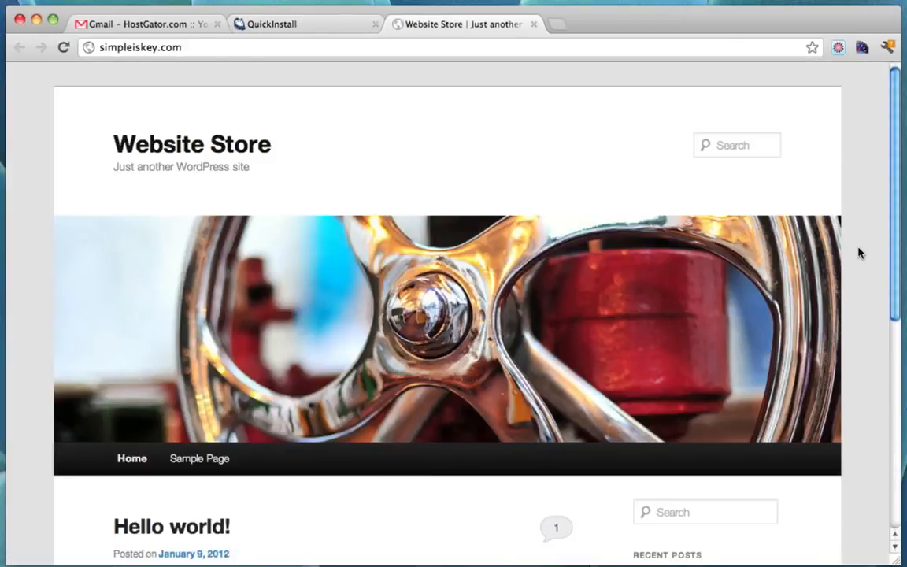
scroll(860, 252, "down", 10)
scroll(860, 252, "up", 10)
scroll(860, 252, "down", 10)
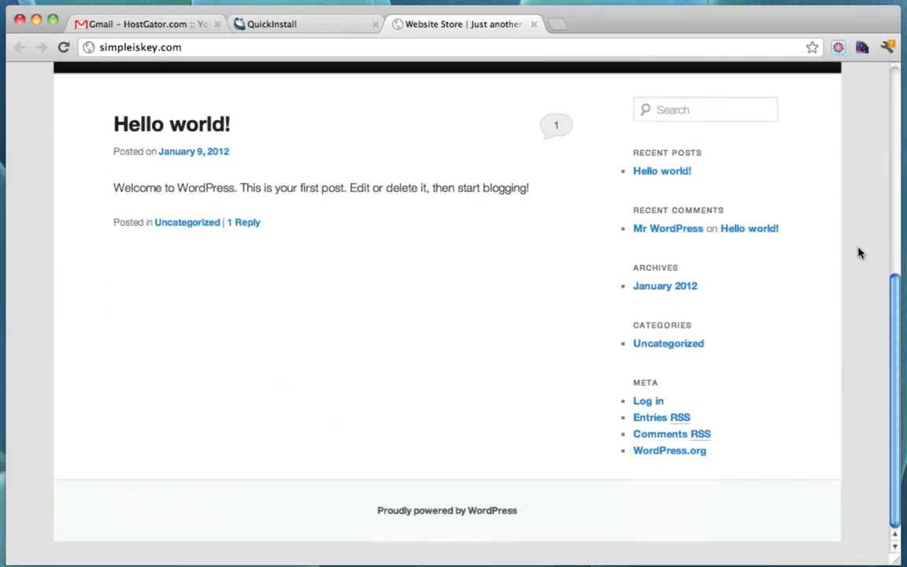
scroll(860, 252, "up", 10)
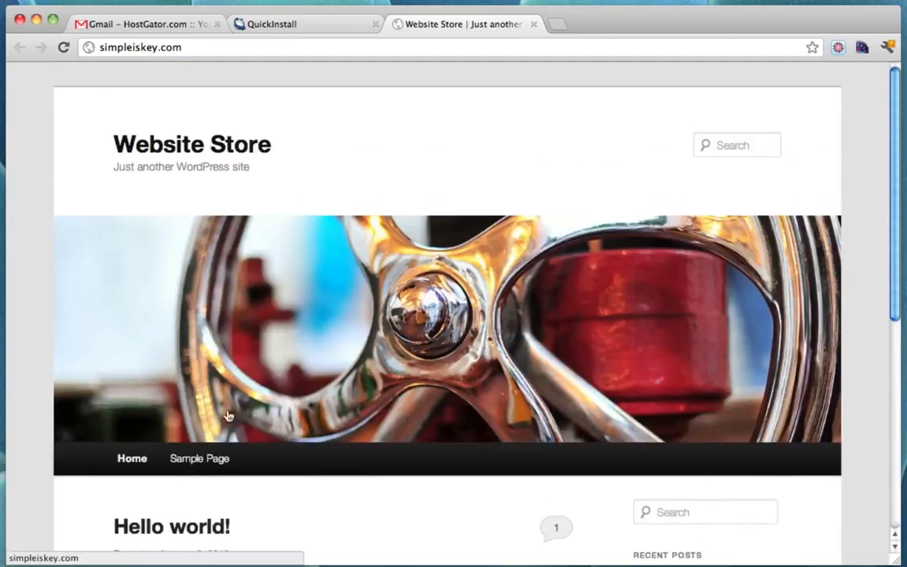
left_click(202, 459)
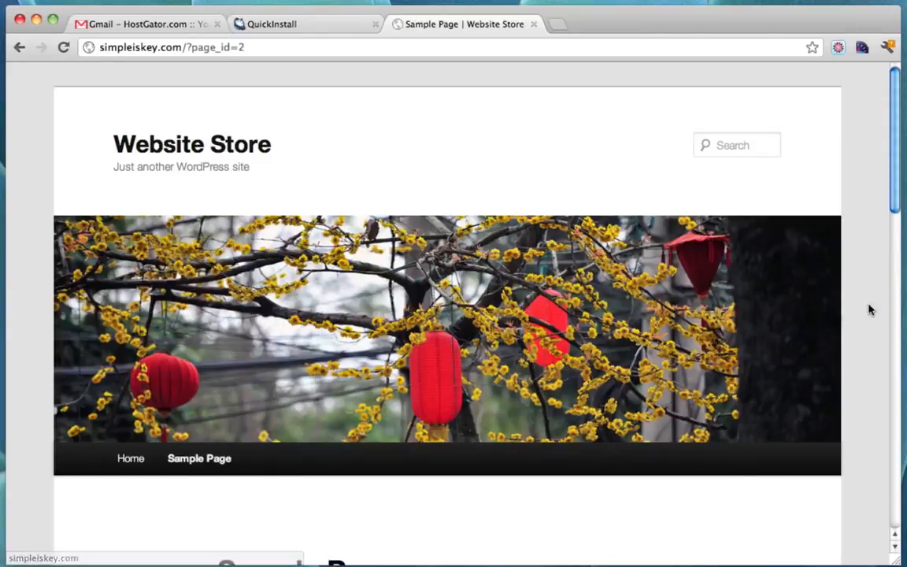
scroll(870, 323, "down", 5)
scroll(862, 326, "down", 10)
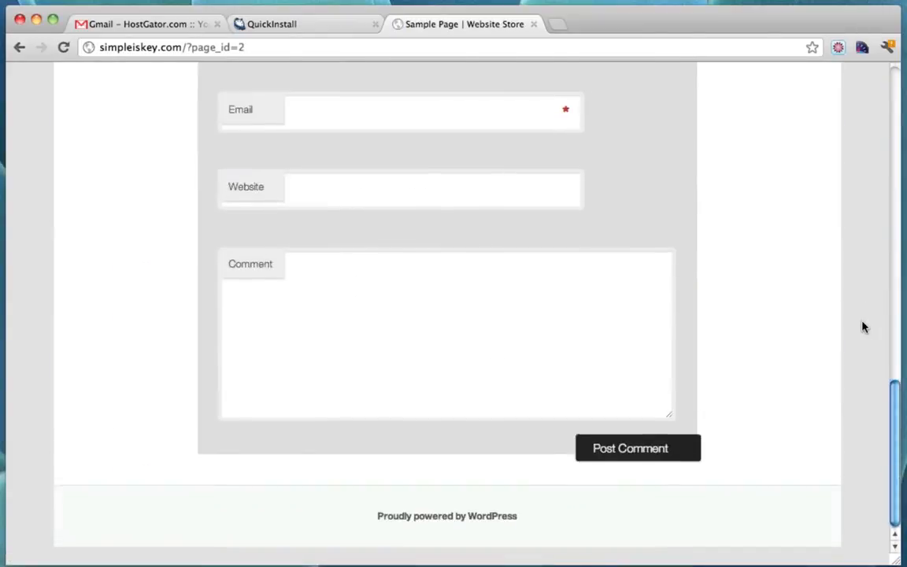
scroll(862, 326, "up", 15)
left_click(20, 47)
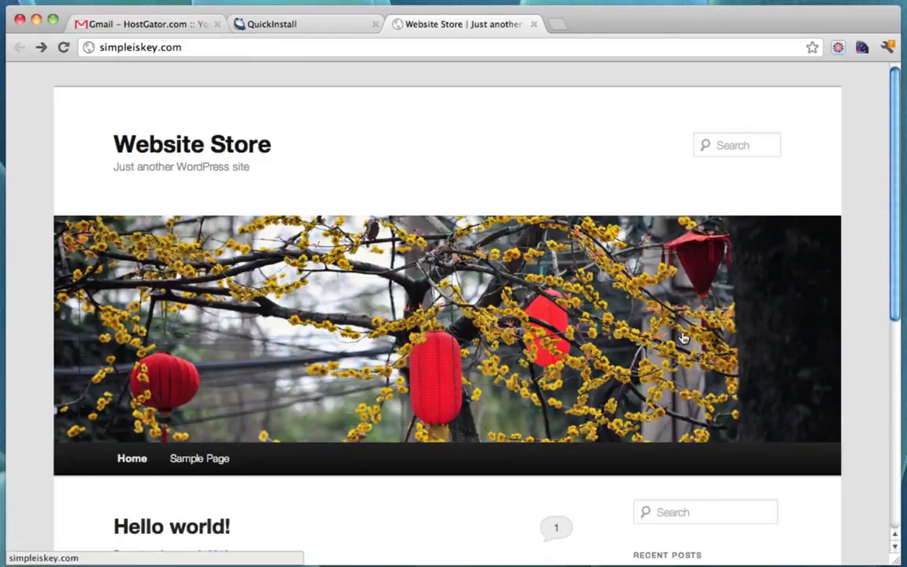
scroll(684, 344, "down", 5)
scroll(683, 339, "up", 5)
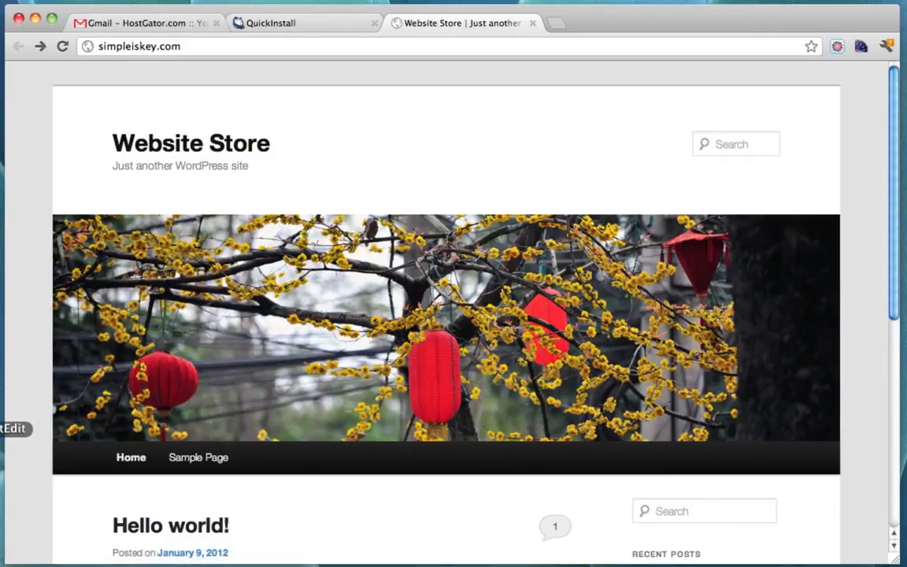
Append '-- Done!' after Install Wordpress in the TextEdit checklist, then return to the browser
left_click(0, 428)
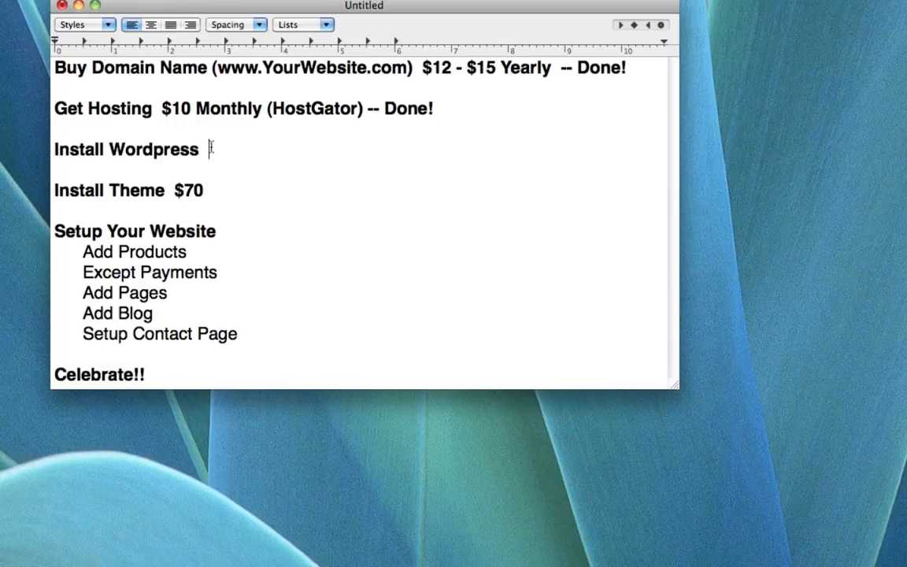
type("-- Done!")
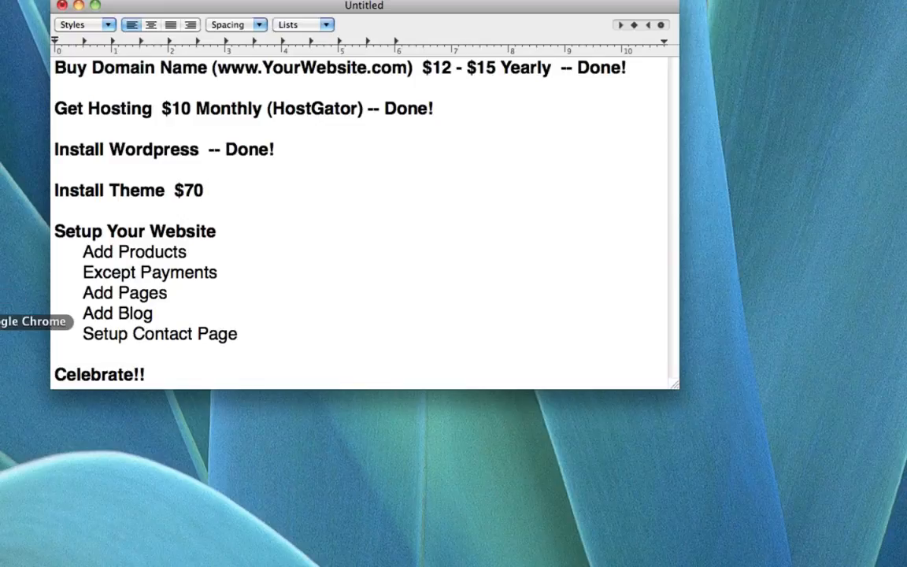
left_click(2, 321)
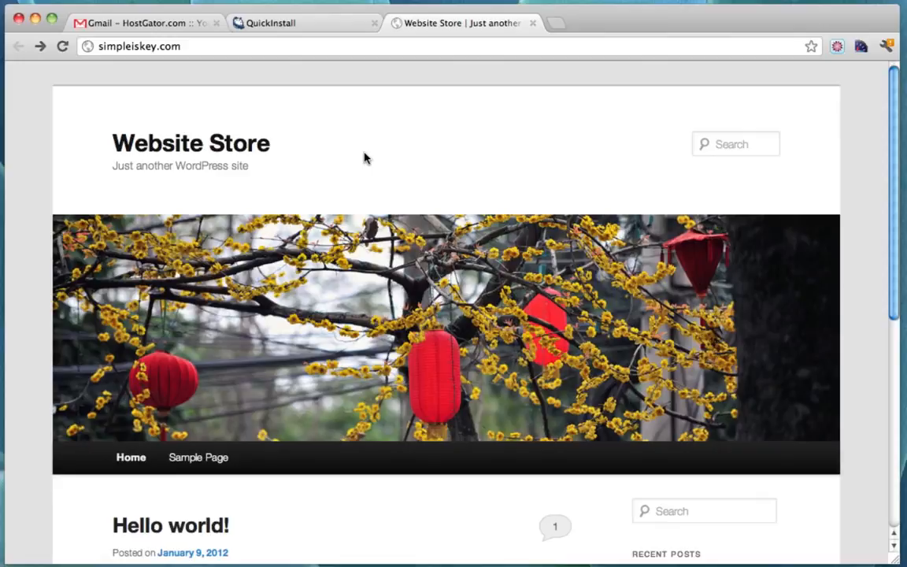
Load simpleiskey.com/wp-admin
left_click(223, 49)
left_click(230, 52)
left_click_drag(209, 48, 257, 76)
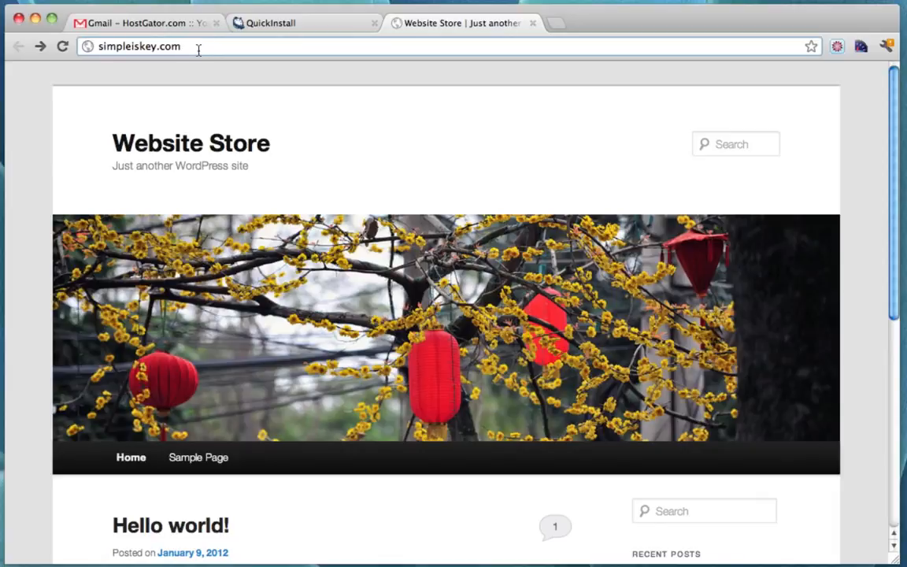
type("/wp-admin")
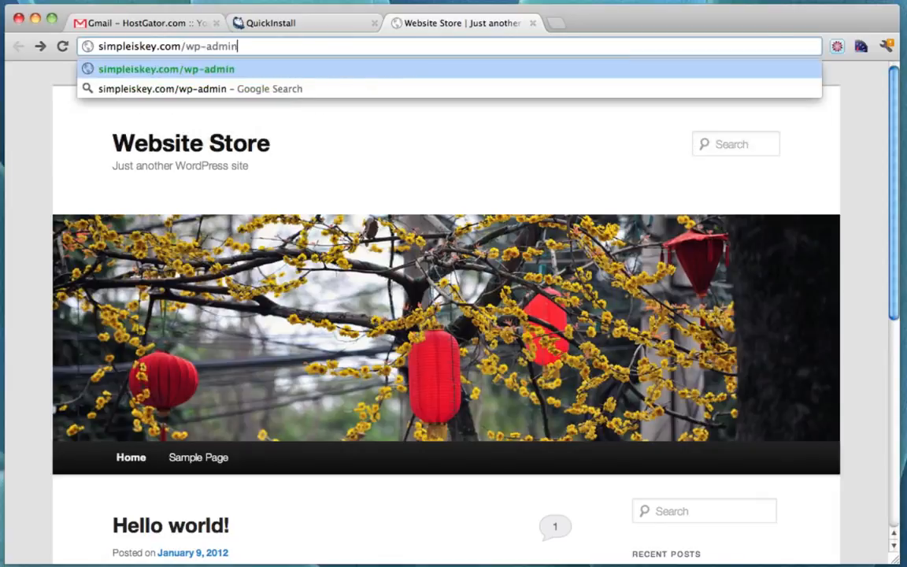
key("Return")
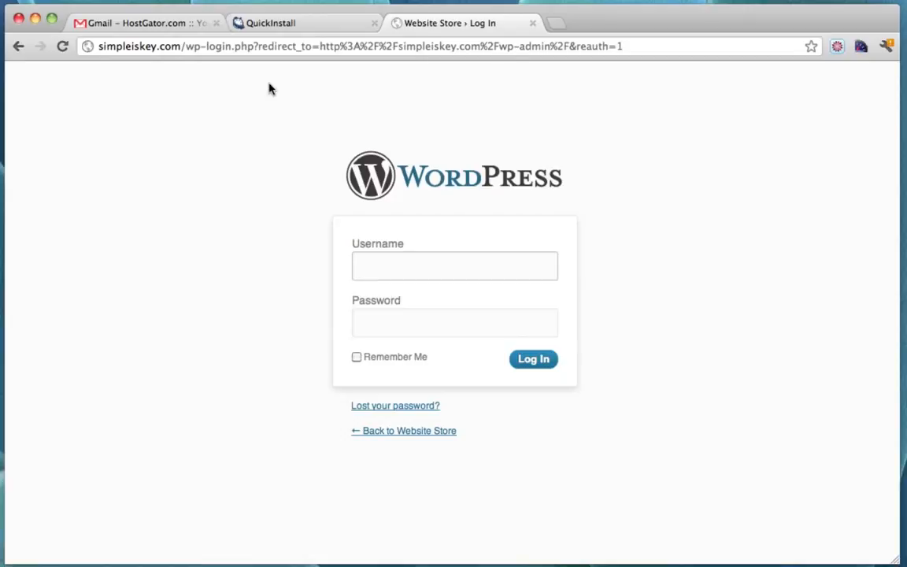
Log in as admin using the password copied from the QuickInstall tab
left_click(380, 272)
type("admin")
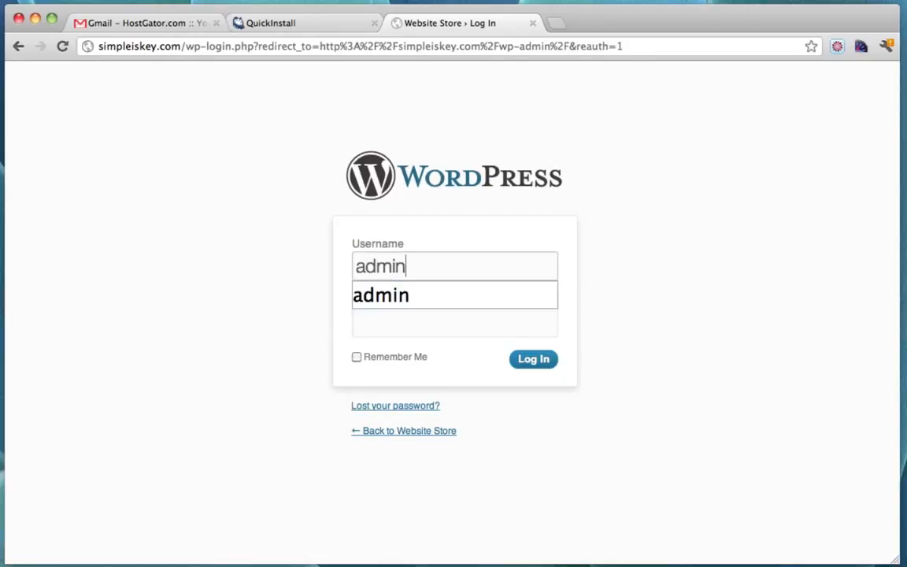
key("Tab")
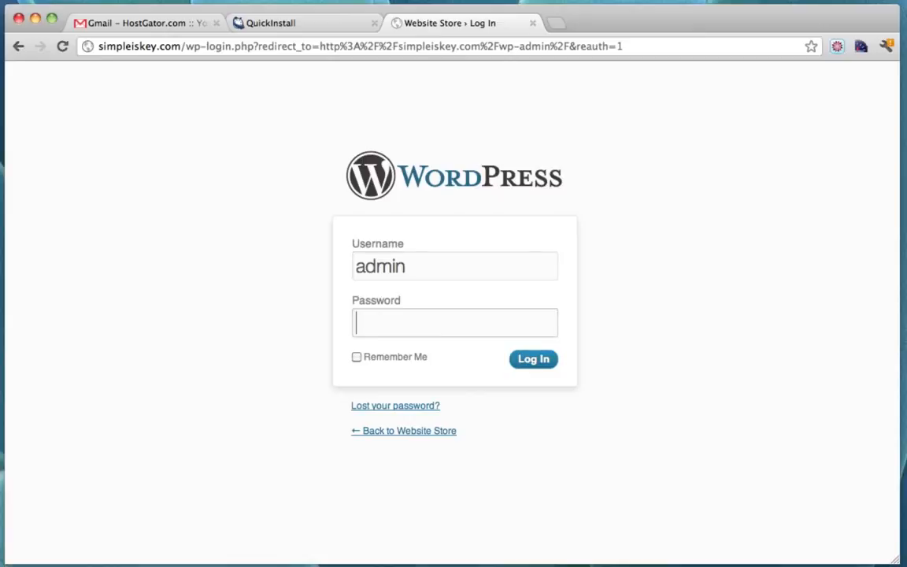
left_click(304, 30)
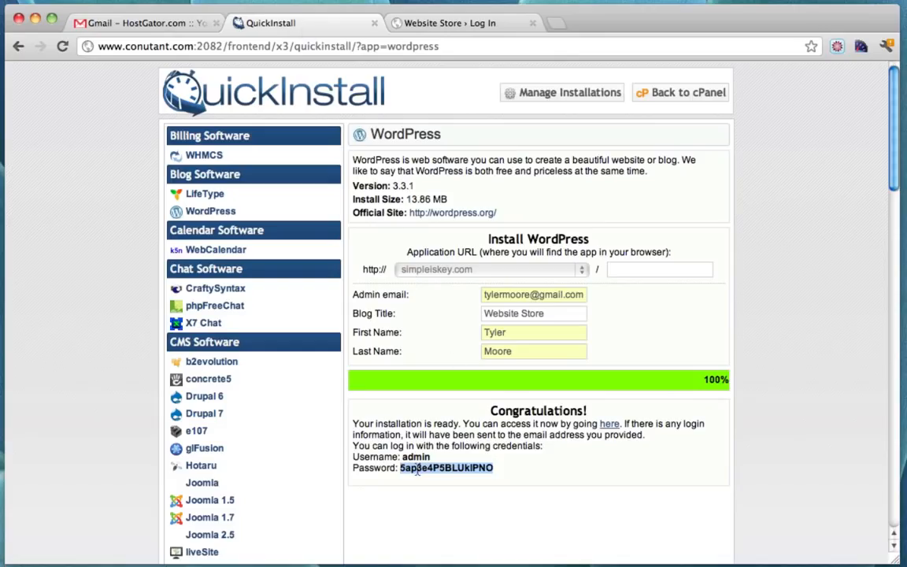
left_click(457, 30)
key("super+v")
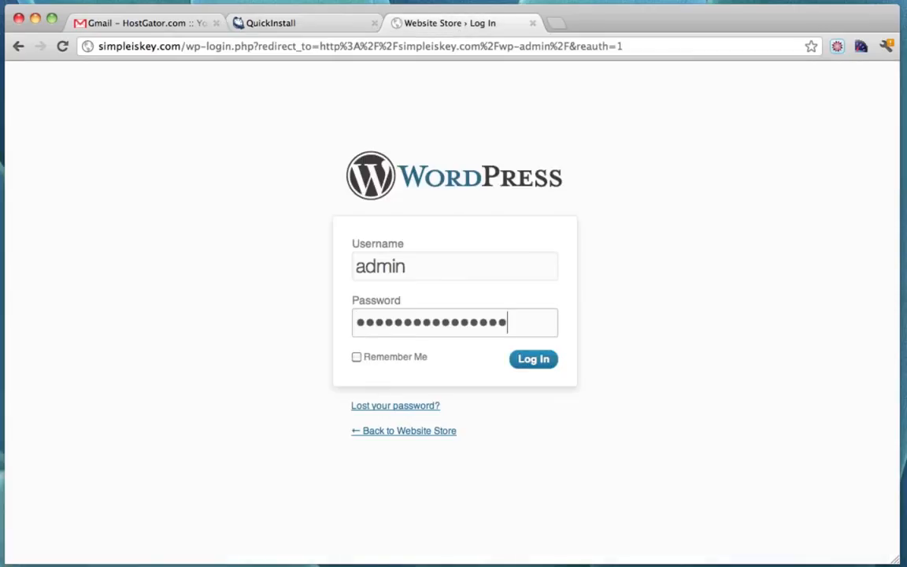
left_click(538, 367)
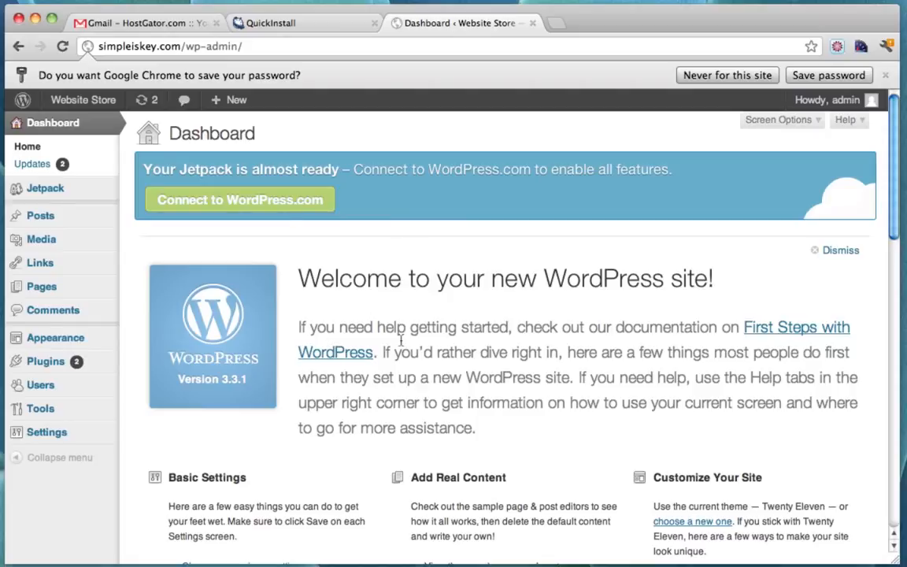
Visit the Website Store front page from the admin bar and scroll through it
scroll(364, 328, "down", 10)
scroll(419, 337, "up", 10)
left_click(77, 102)
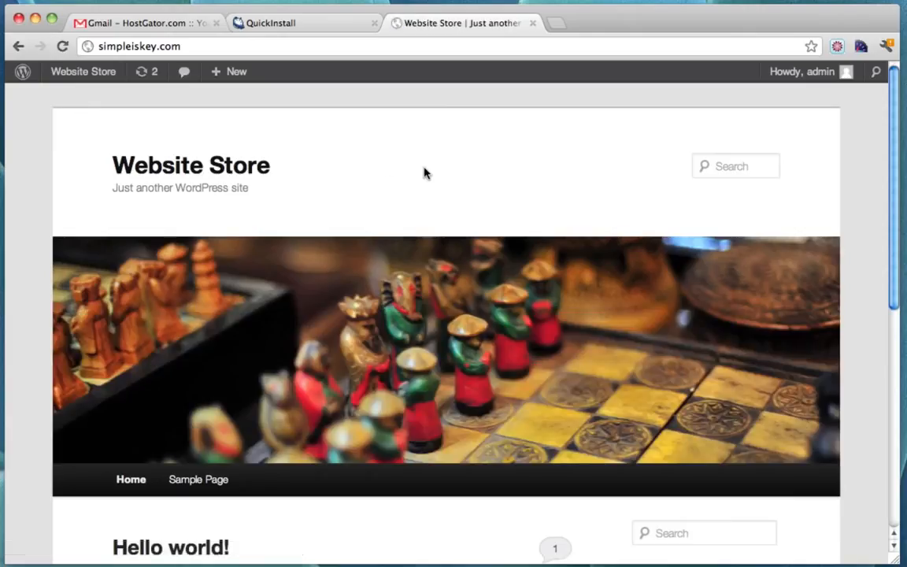
scroll(425, 172, "down", 5)
scroll(426, 172, "up", 5)
scroll(450, 234, "down", 3)
scroll(450, 234, "down", 1)
scroll(450, 234, "up", 3)
scroll(449, 234, "down", 3)
scroll(449, 234, "up", 3)
left_click(556, 25)
type("w")
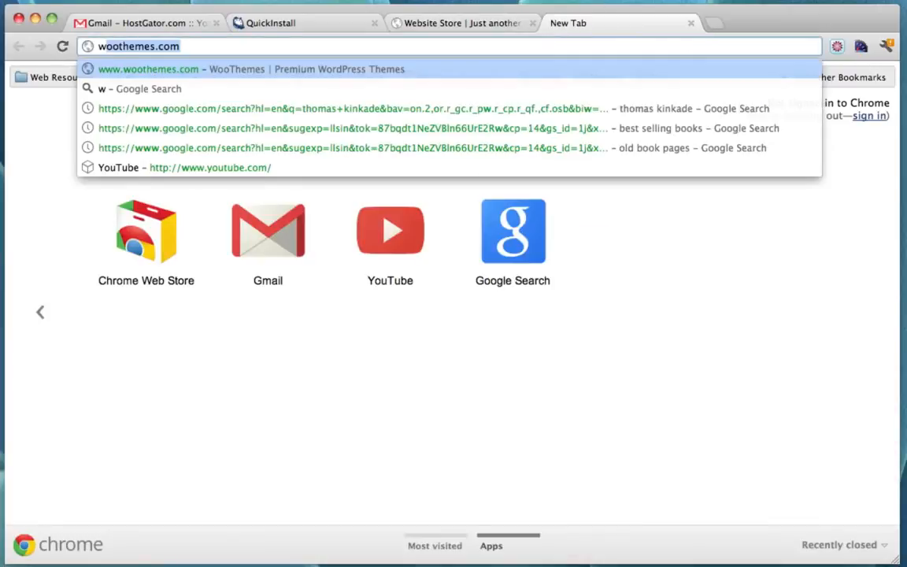
type("ww.woothemes.co")
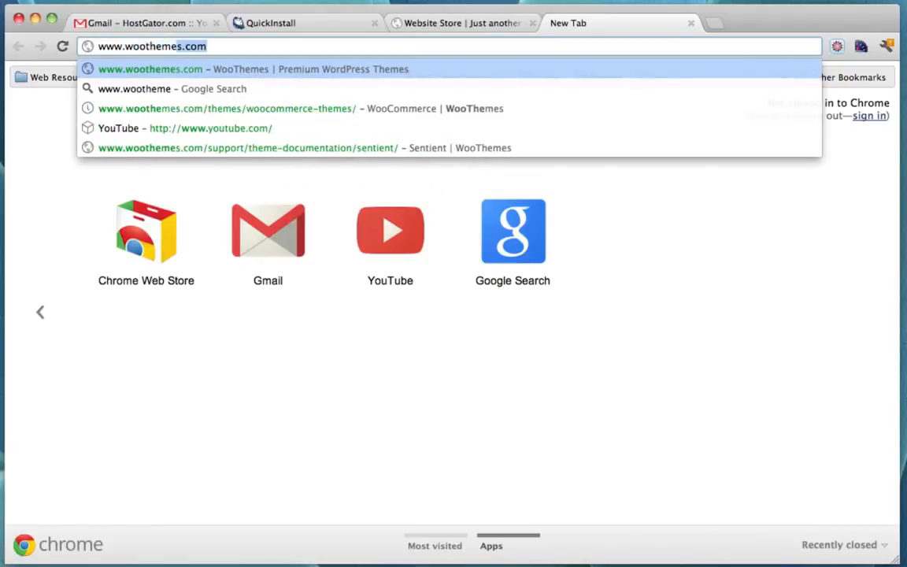
type("m")
key("Return")
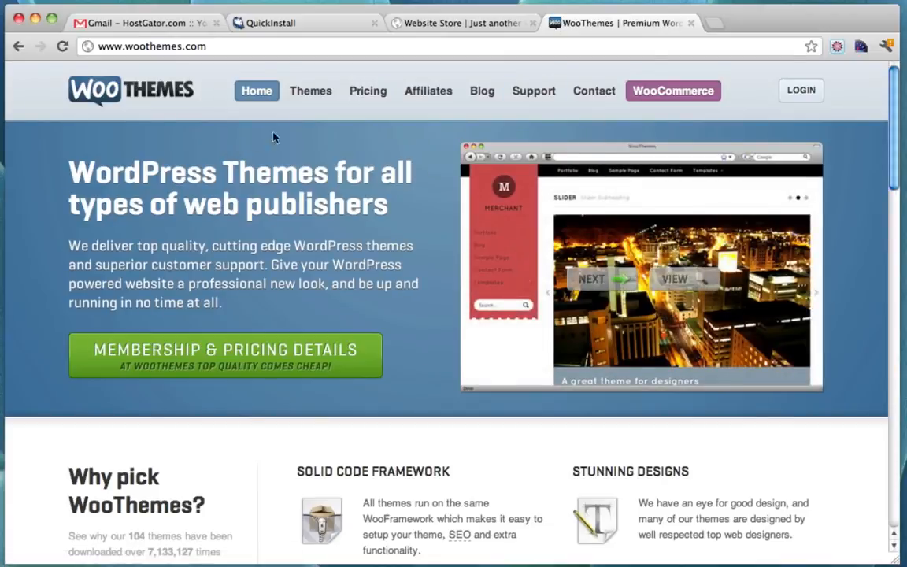
Open Sentient from the Themes gallery and show its Standard $70 and Developer $150 options
left_click(320, 92)
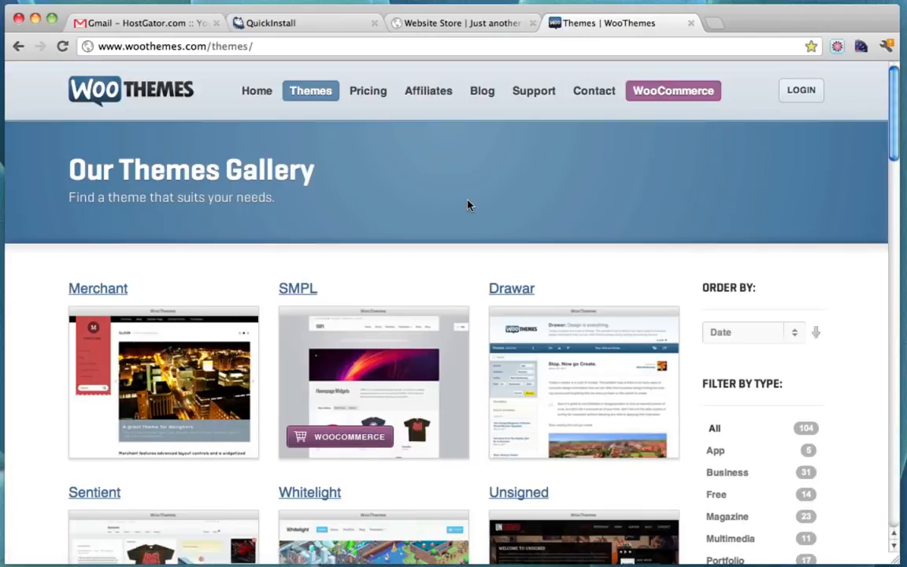
scroll(467, 204, "down", 3)
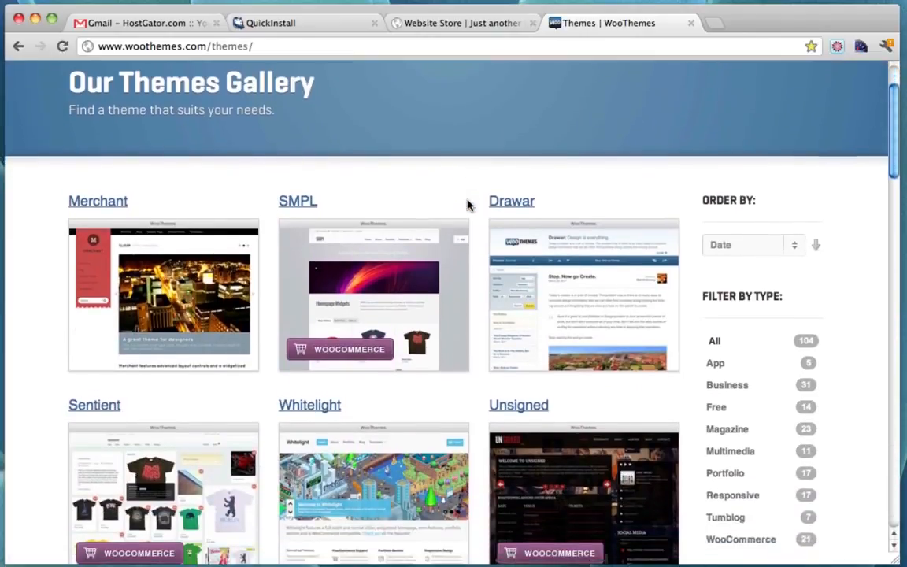
scroll(467, 205, "down", 4)
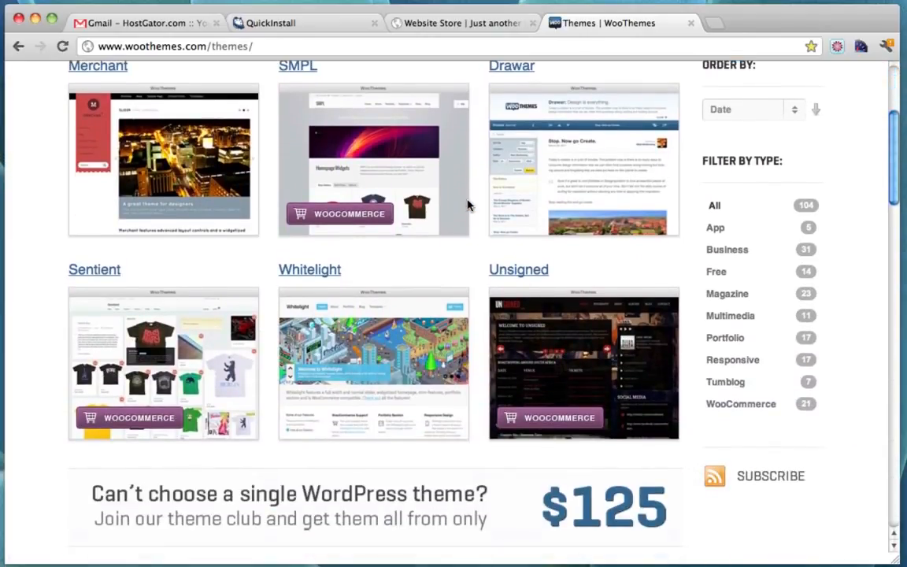
mouse_move(163, 317)
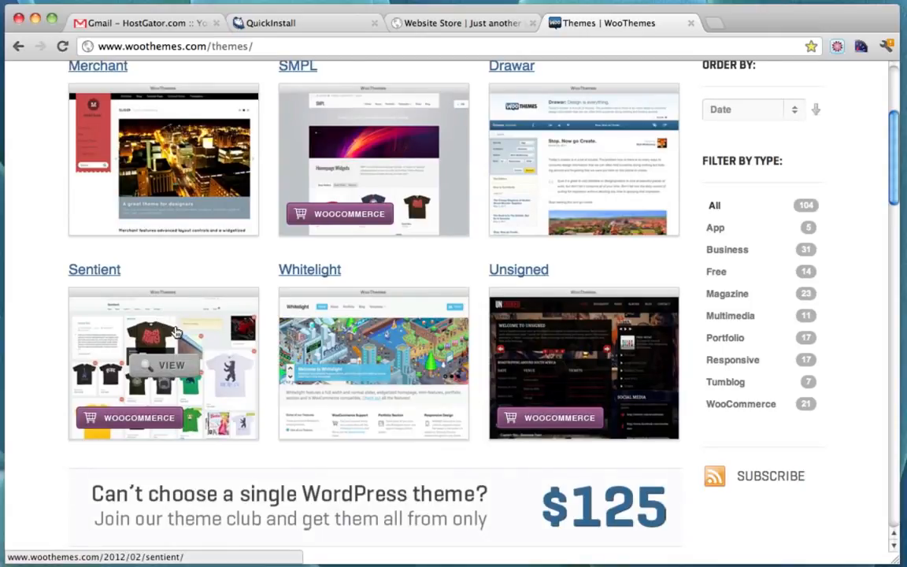
left_click(175, 331)
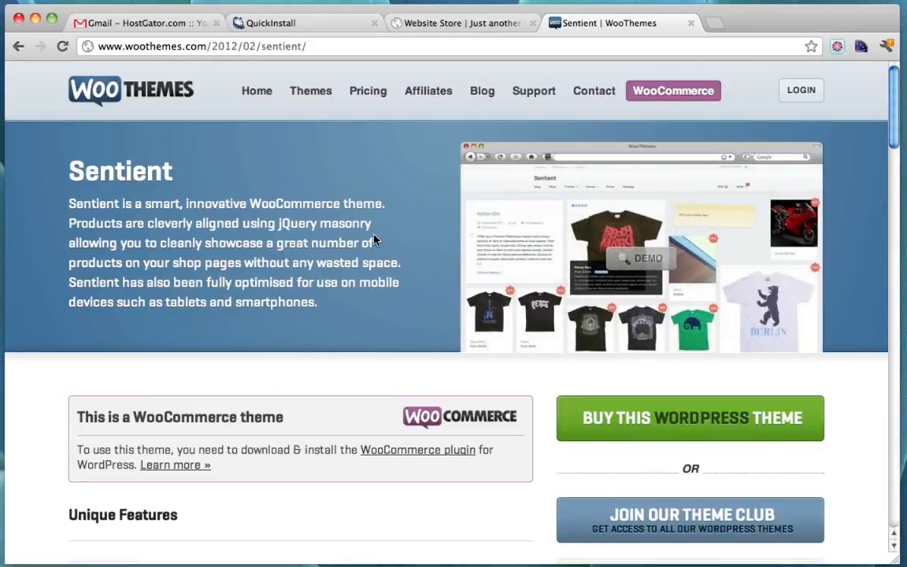
scroll(374, 239, "down", 2)
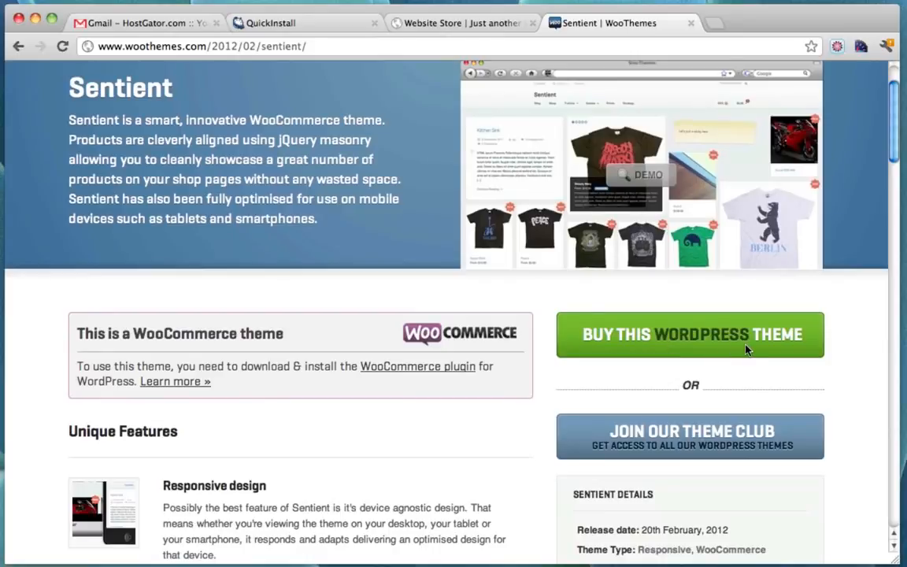
left_click(746, 349)
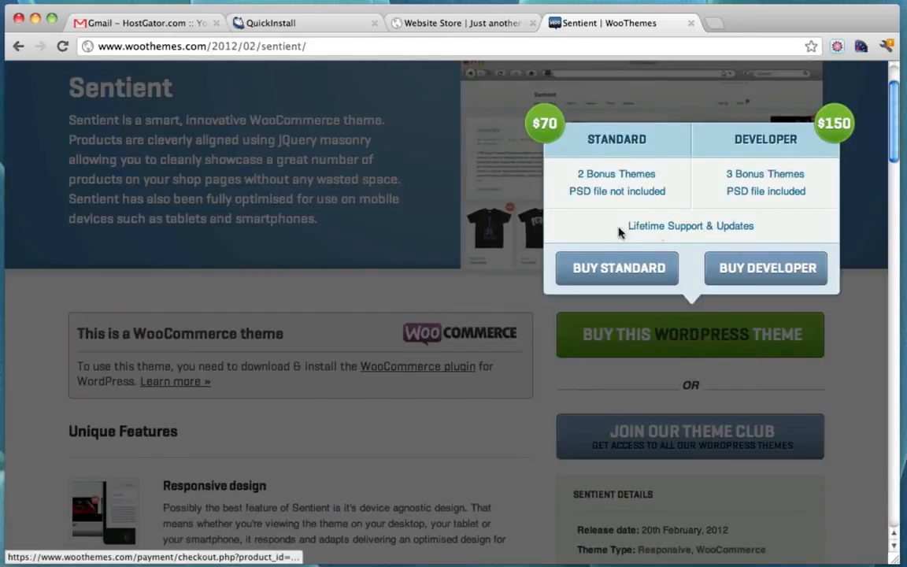
Start checkout for the Sentient Standard Package ($70.00), review the form, then choose Login
left_click(603, 268)
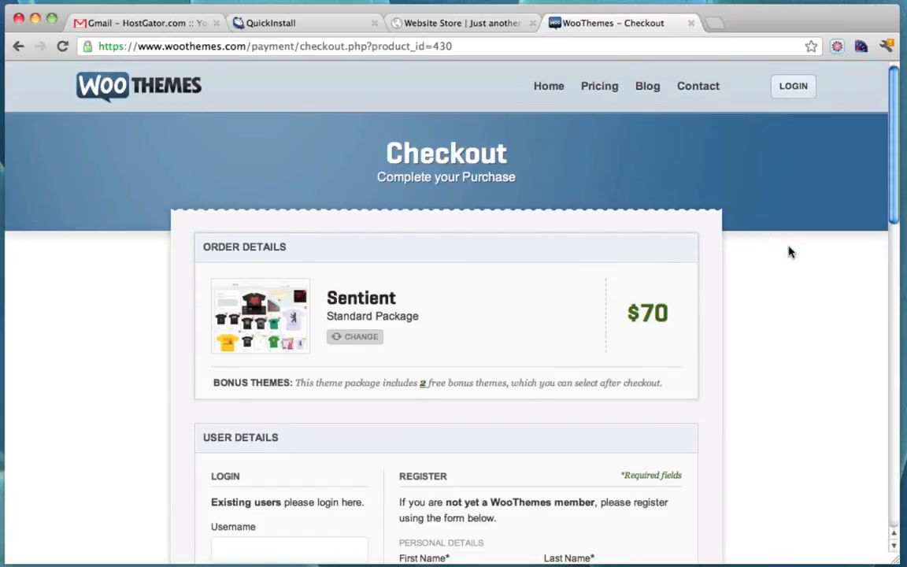
scroll(790, 251, "down", 5)
scroll(790, 251, "down", 1)
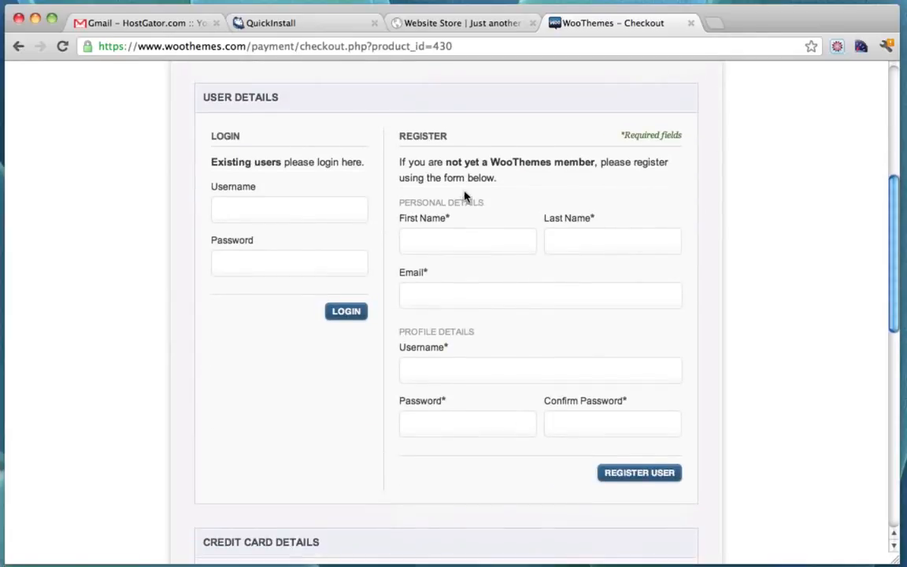
scroll(517, 229, "down", 8)
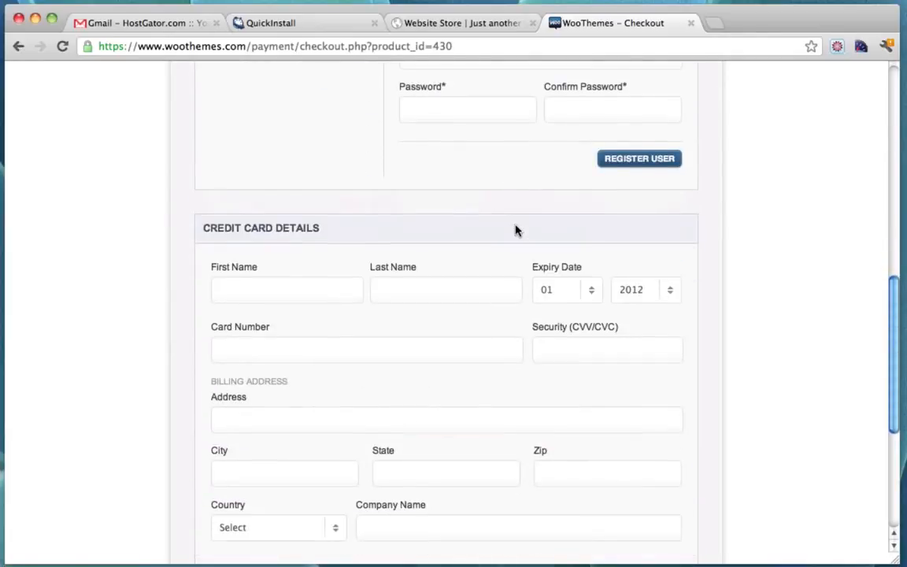
scroll(550, 292, "down", 2)
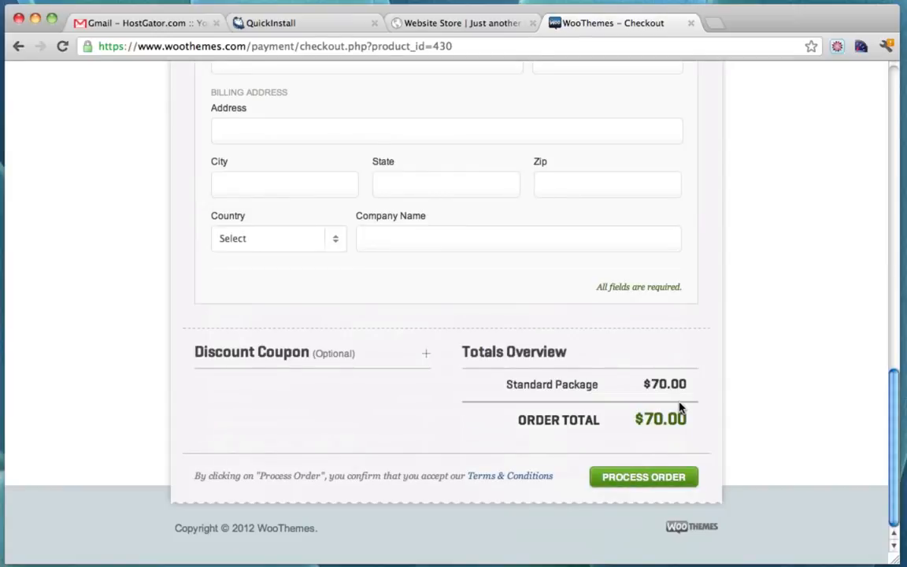
scroll(681, 407, "up", 15)
scroll(681, 407, "down", 15)
scroll(681, 407, "up", 15)
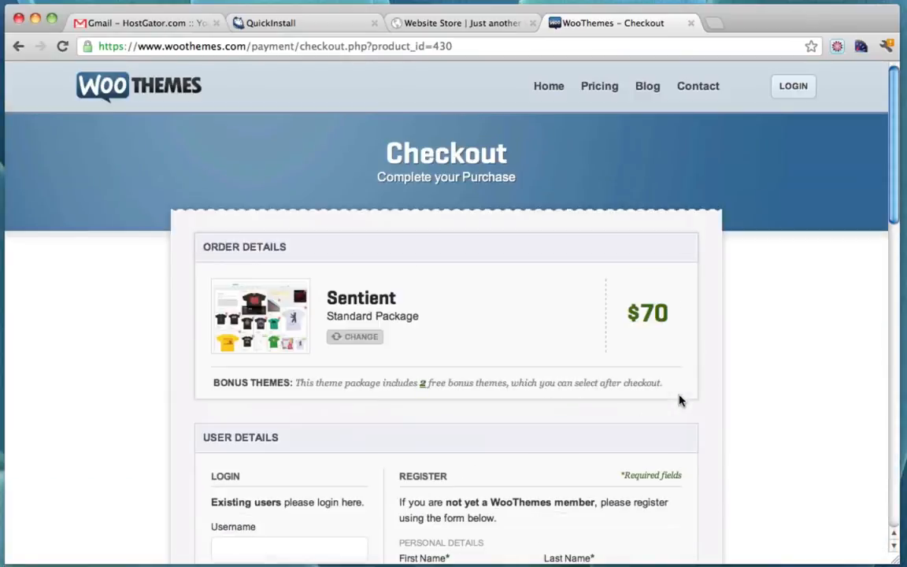
left_click(791, 91)
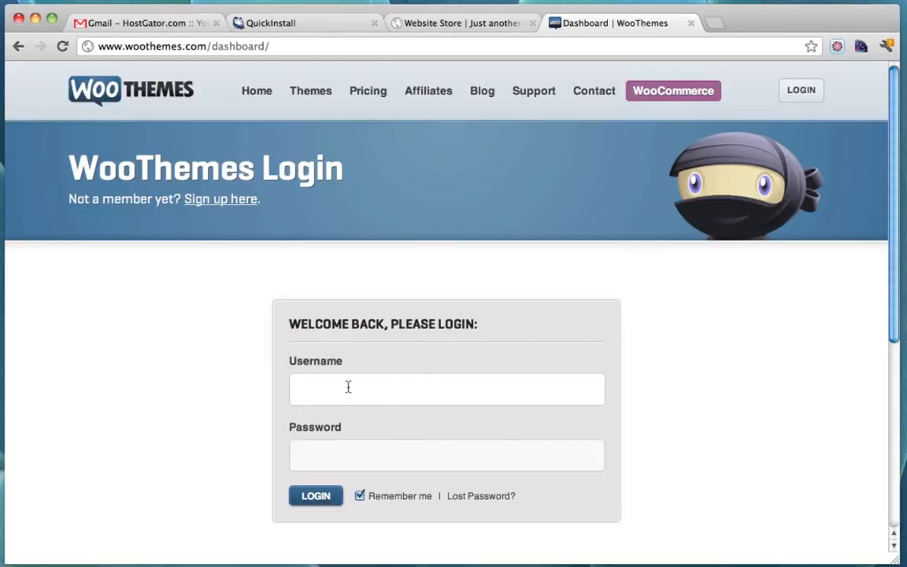
Log in to the WooThemes account with the account username and password
type("conutant")
key("Tab")
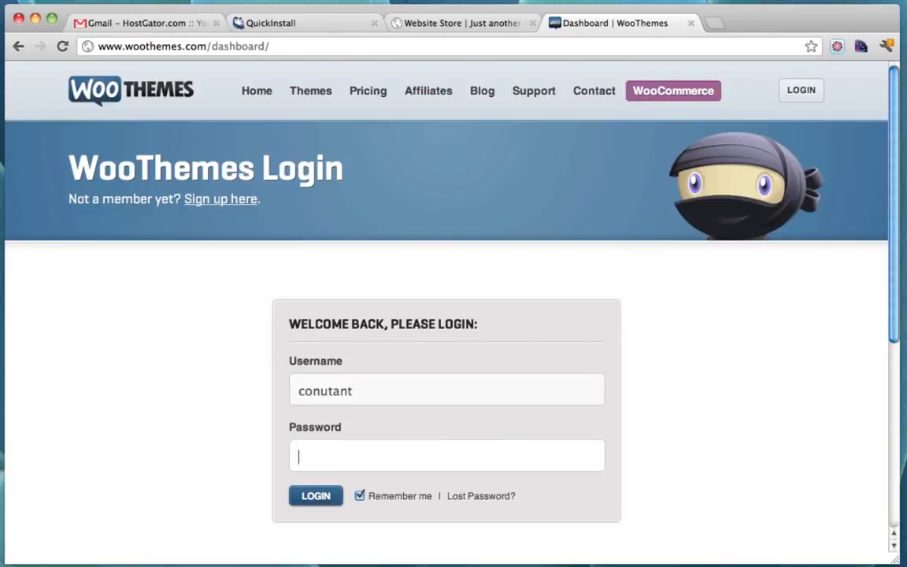
type("••••••••")
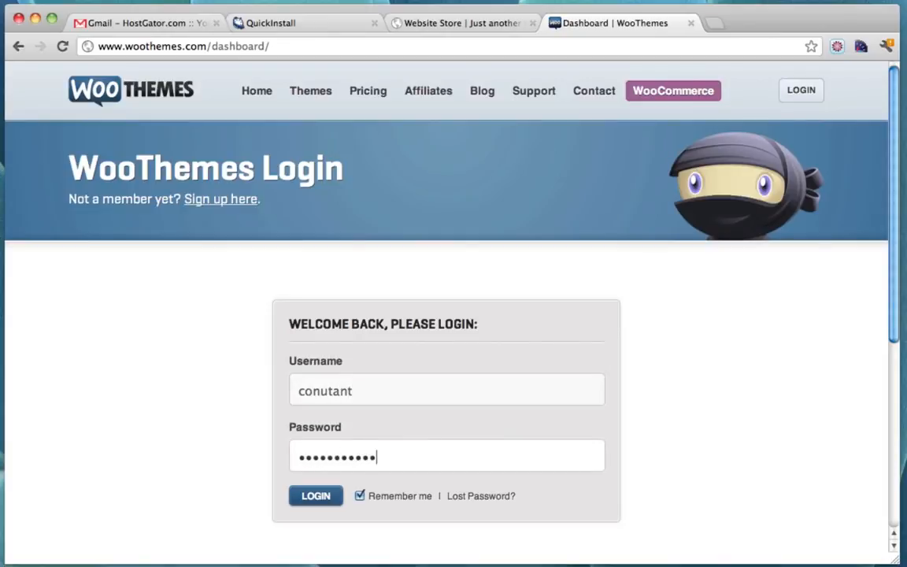
left_click(308, 495)
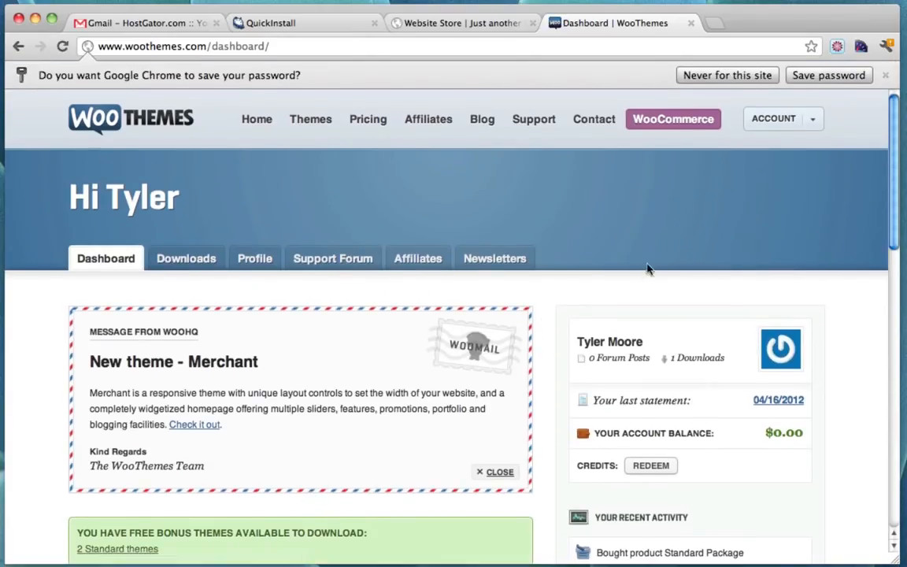
scroll(659, 265, "down", 5)
scroll(659, 265, "up", 5)
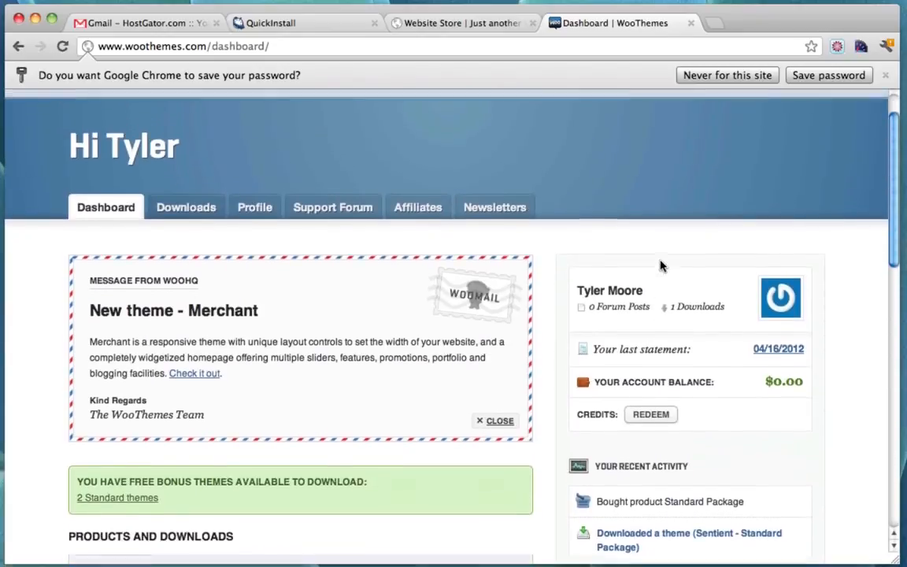
scroll(660, 266, "down", 5)
scroll(658, 263, "up", 5)
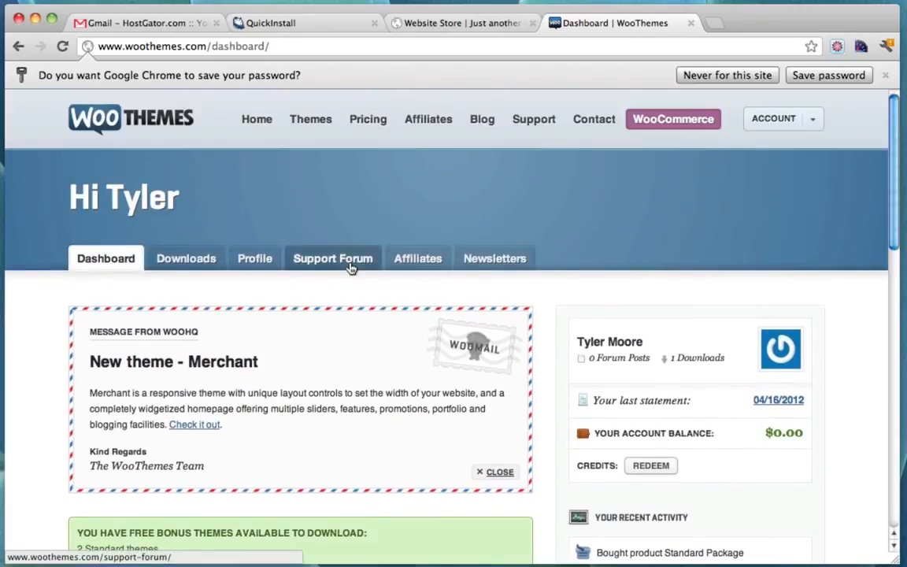
Download Sentient - Standard Package version 1.0 from the Downloads list
left_click(168, 258)
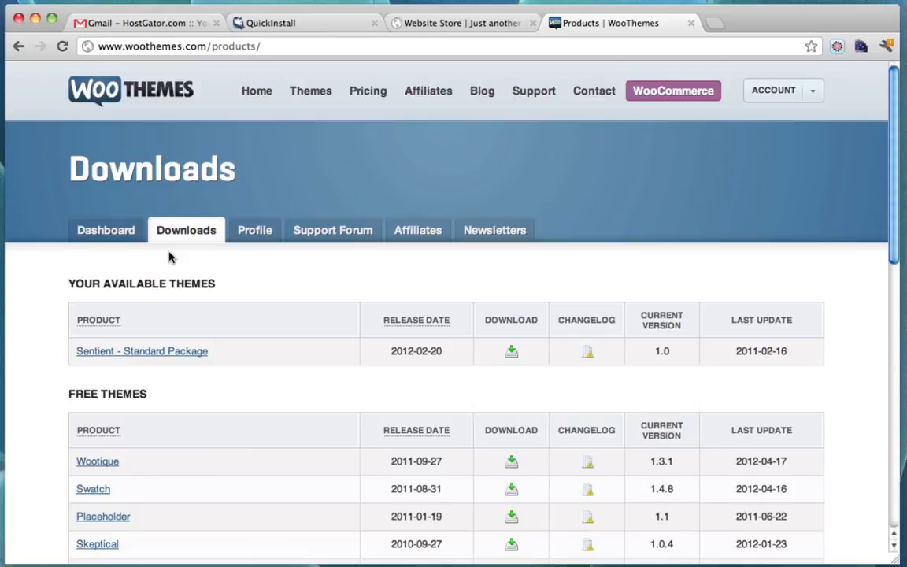
scroll(136, 357, "down", 2)
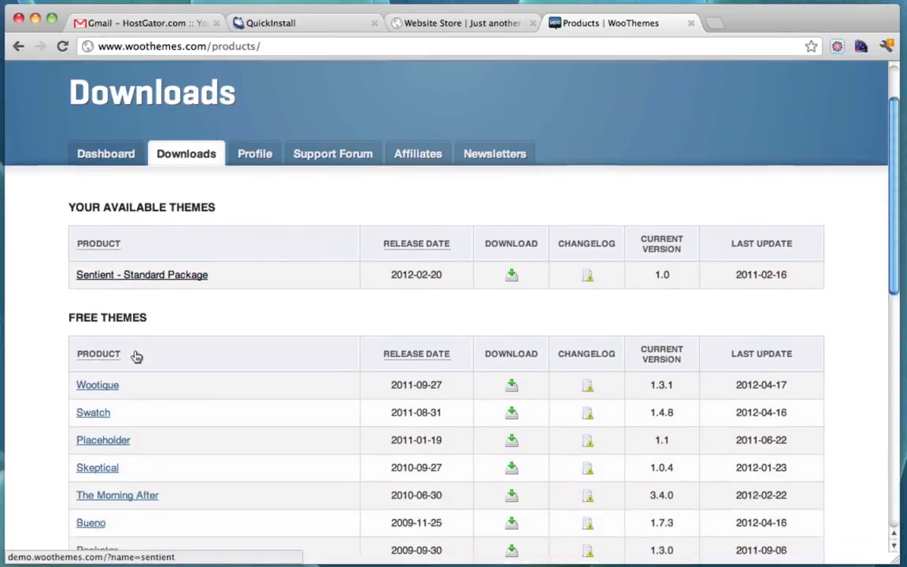
scroll(126, 378, "down", 1)
scroll(265, 335, "up", 3)
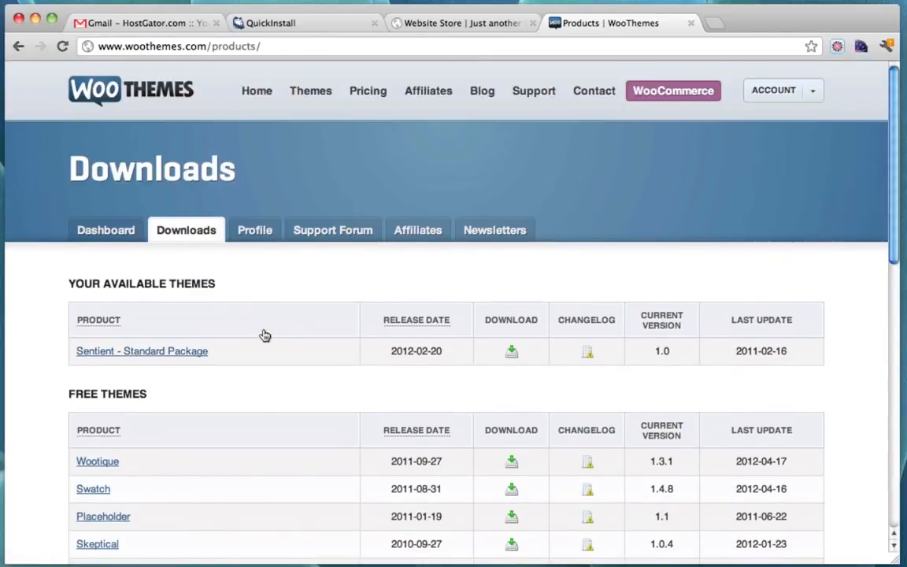
left_click(512, 354)
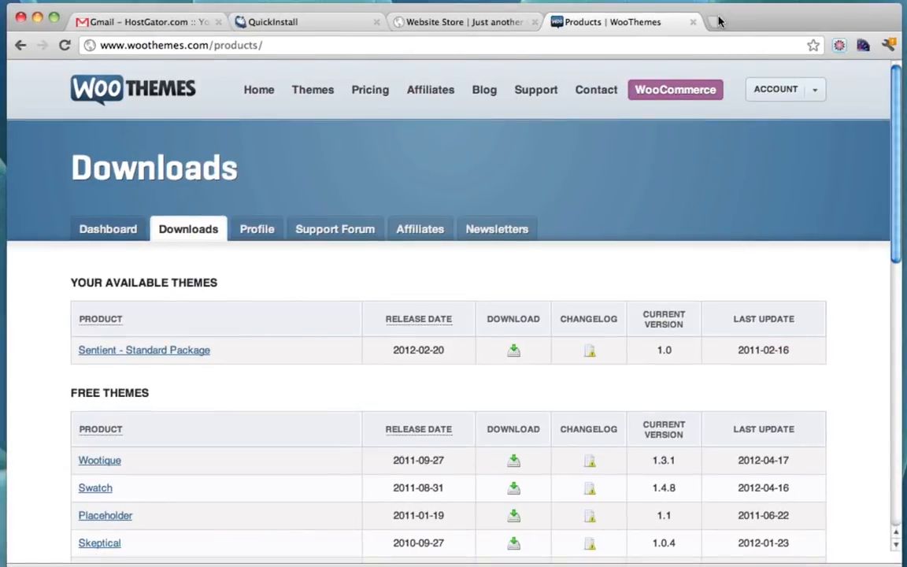
Close the WooThemes, QuickInstall and Gmail tabs, leaving only the store site
left_click(693, 22)
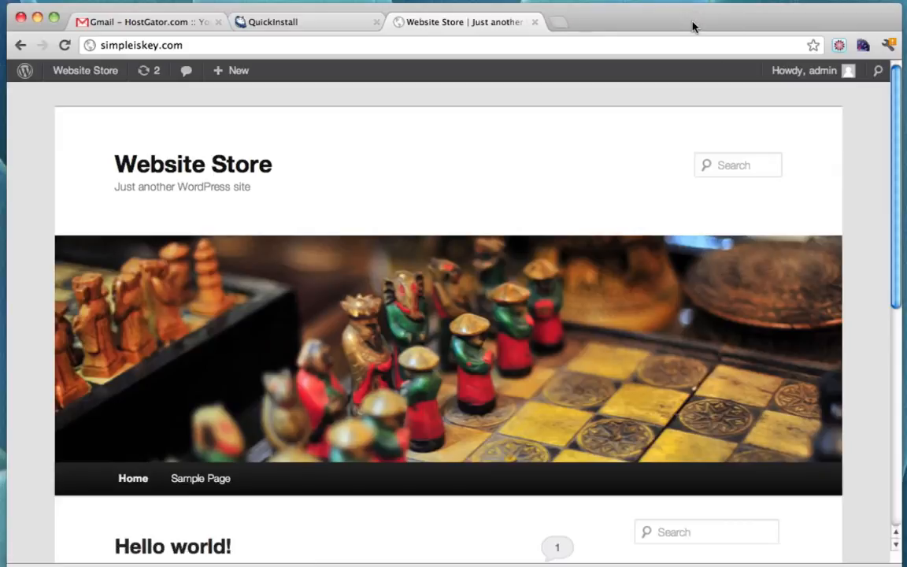
left_click(334, 23)
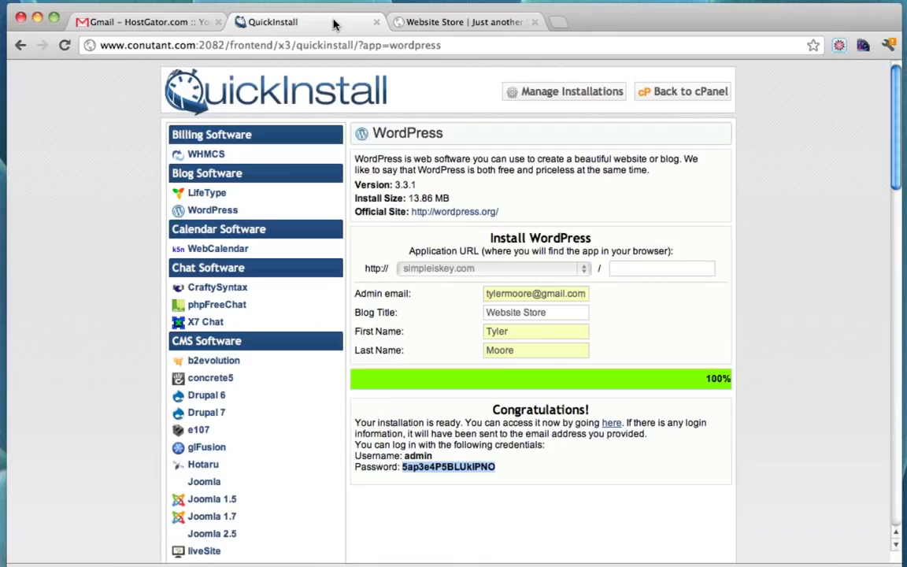
left_click(376, 23)
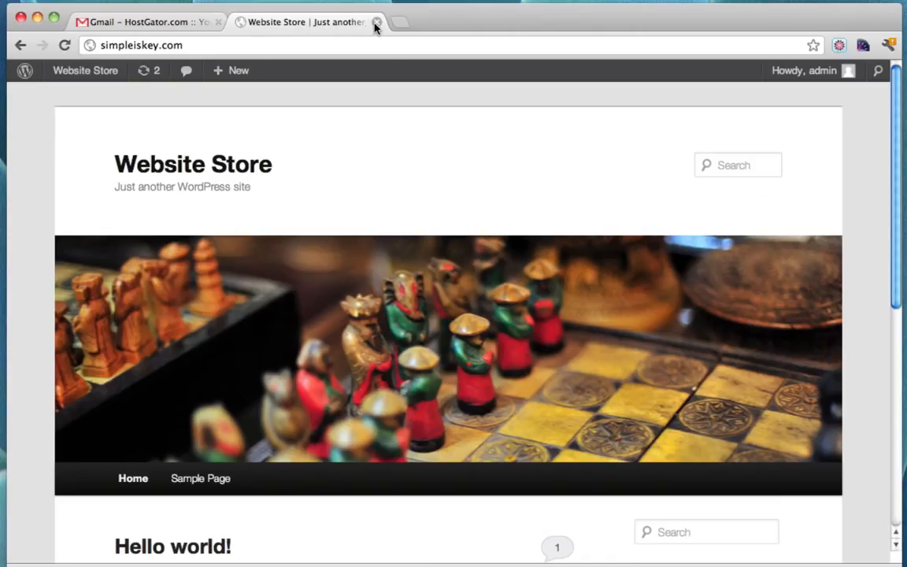
left_click(219, 23)
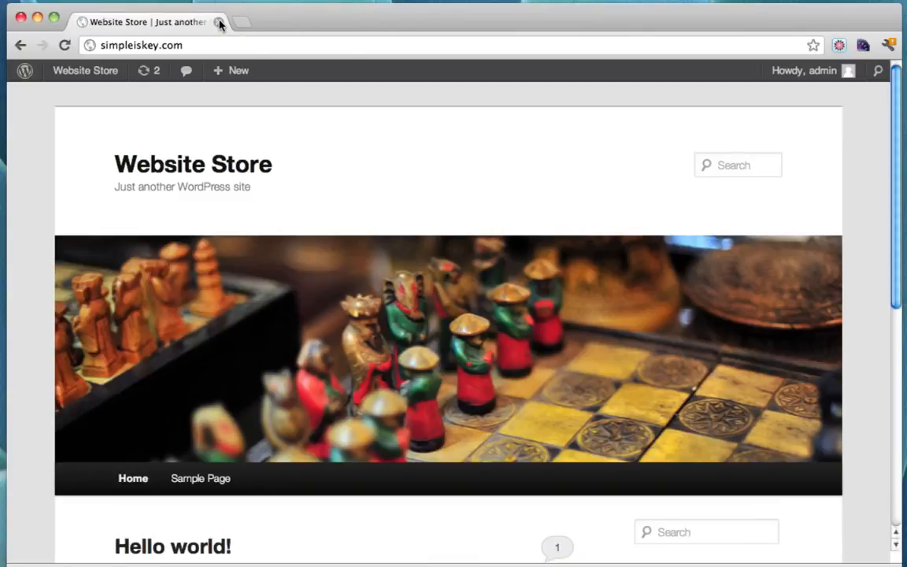
Load the site's /wp-admin dashboard
left_click(219, 45)
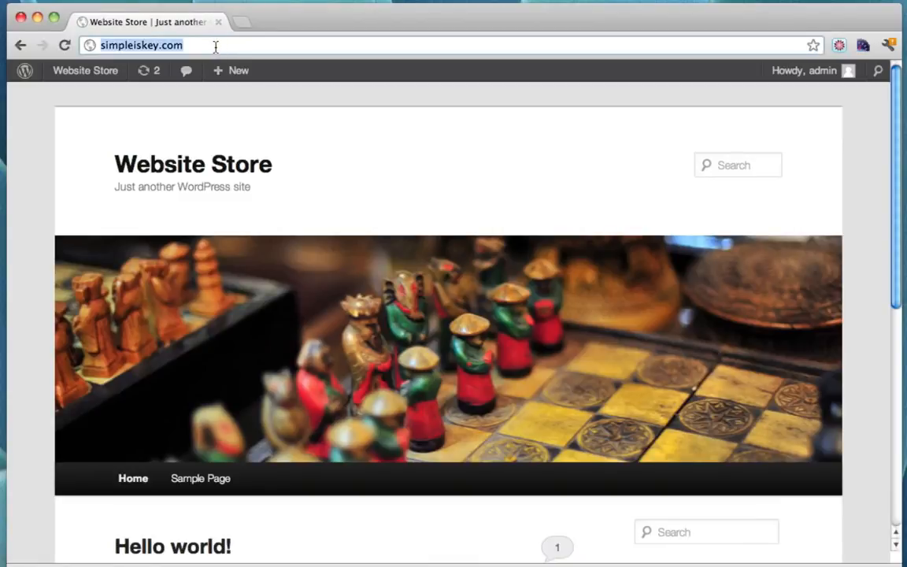
left_click(201, 45)
type("/wp")
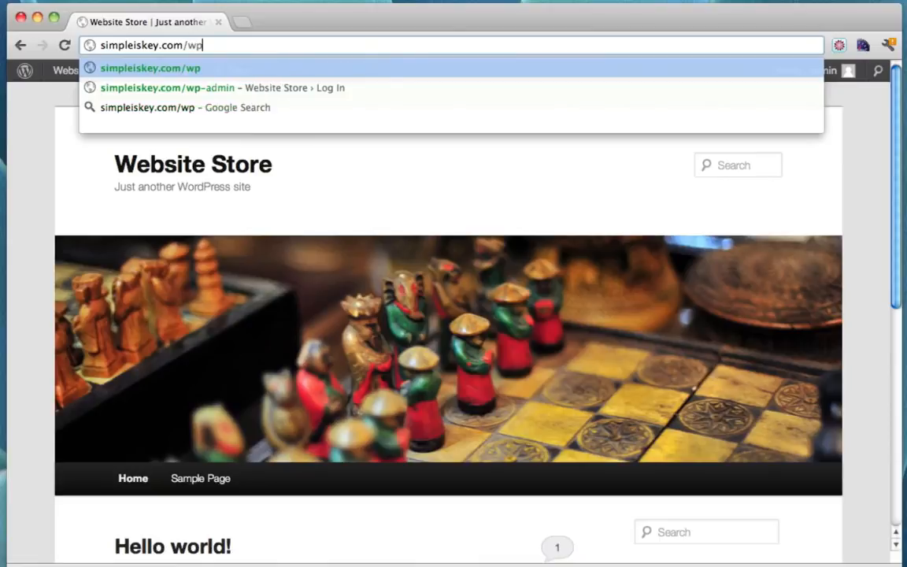
key("BackSpace")
key("BackSpace")
key("BackSpace")
type("/")
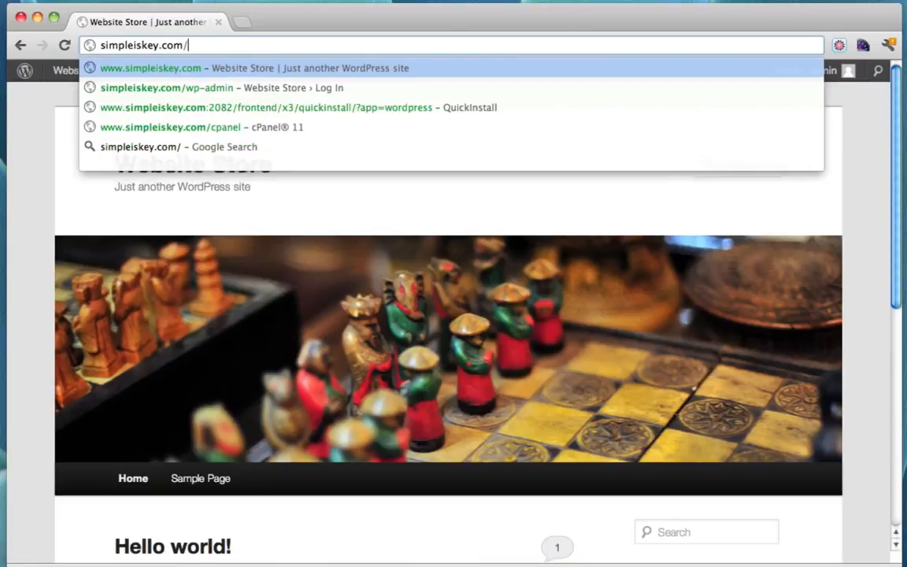
type("wp-admin")
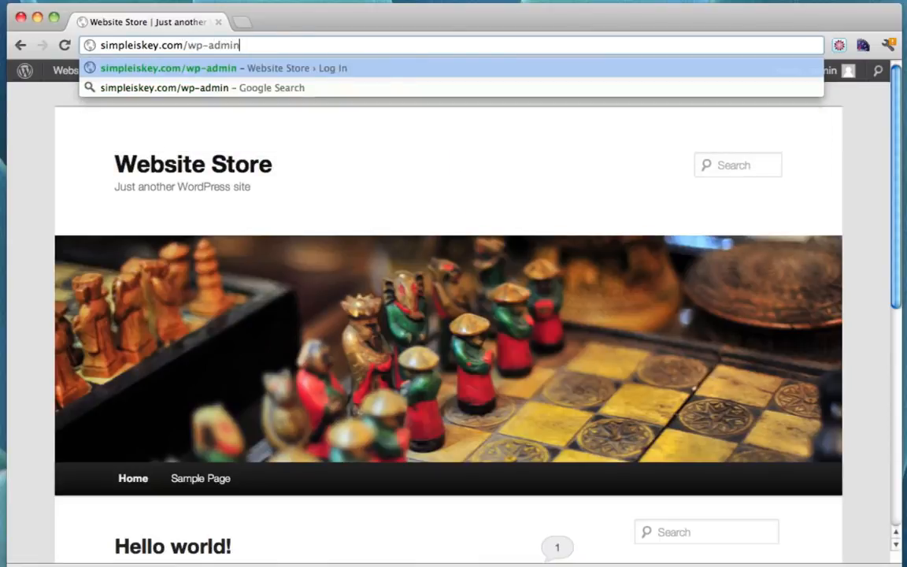
key("Return")
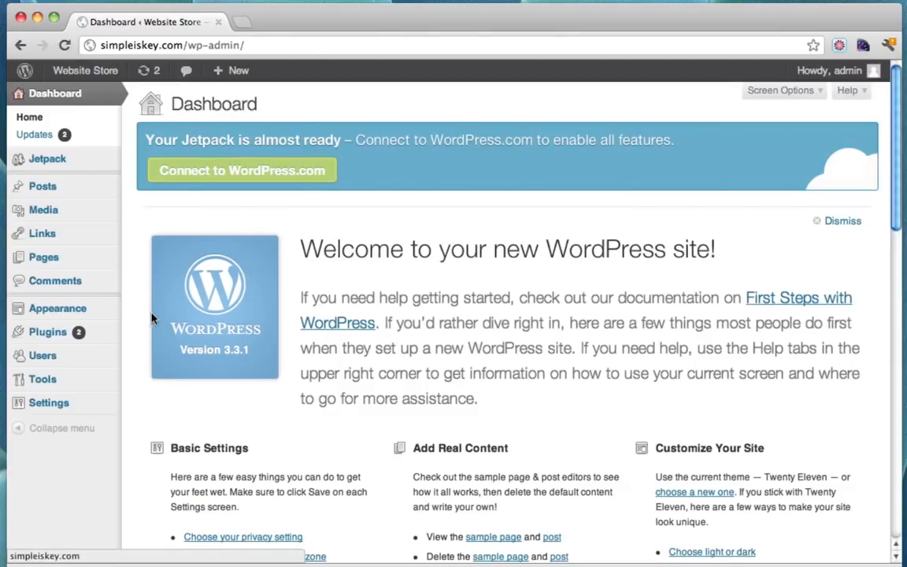
Upload sentient.zip from the Desktop via Appearance > Themes > Install Themes and install it
mouse_move(82, 310)
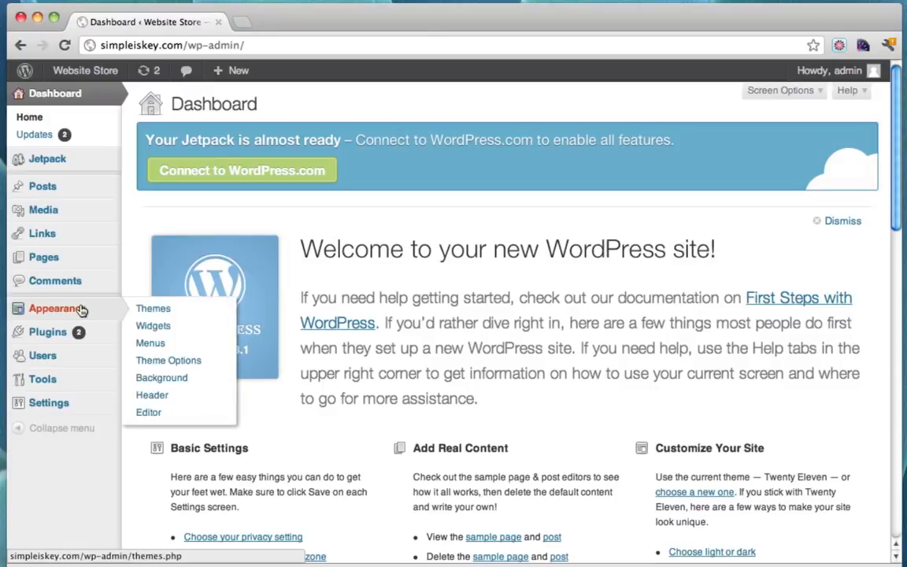
left_click(155, 308)
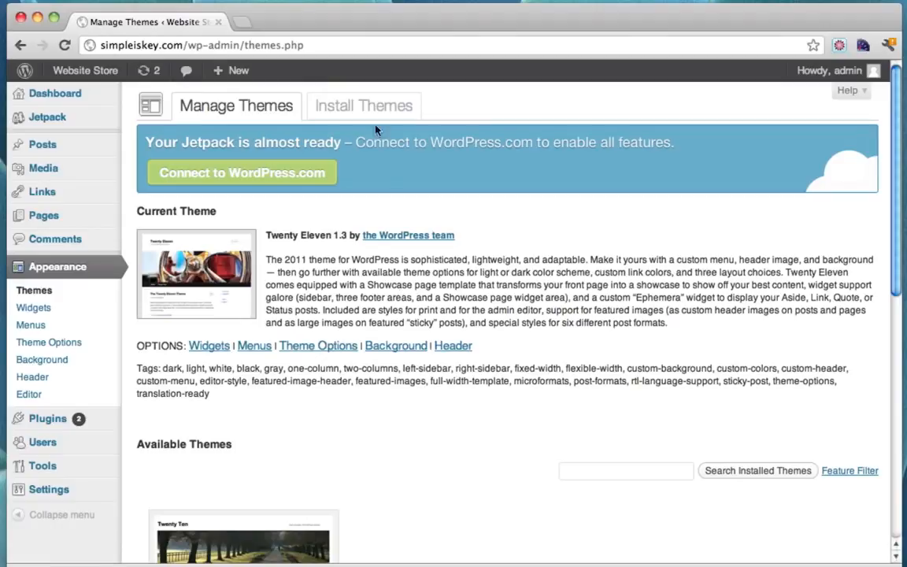
left_click(354, 108)
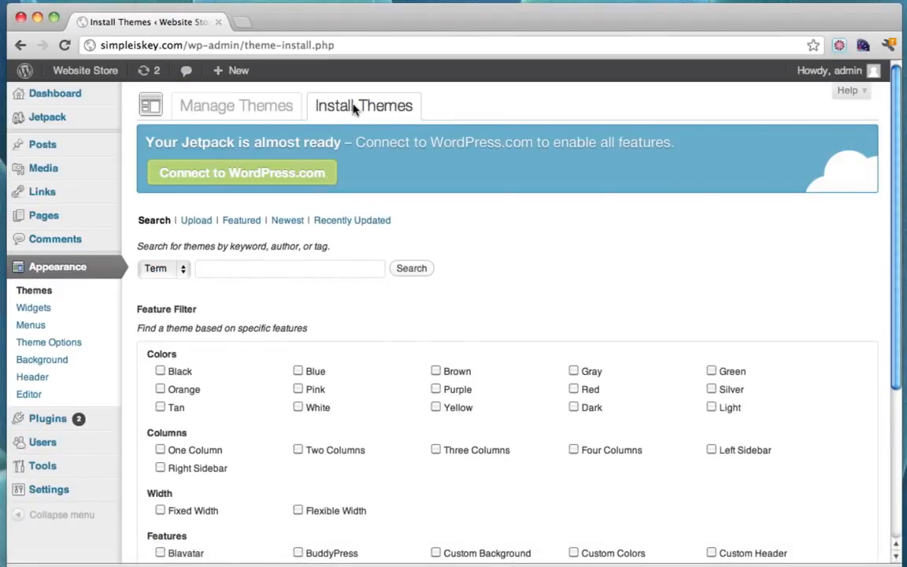
left_click(196, 221)
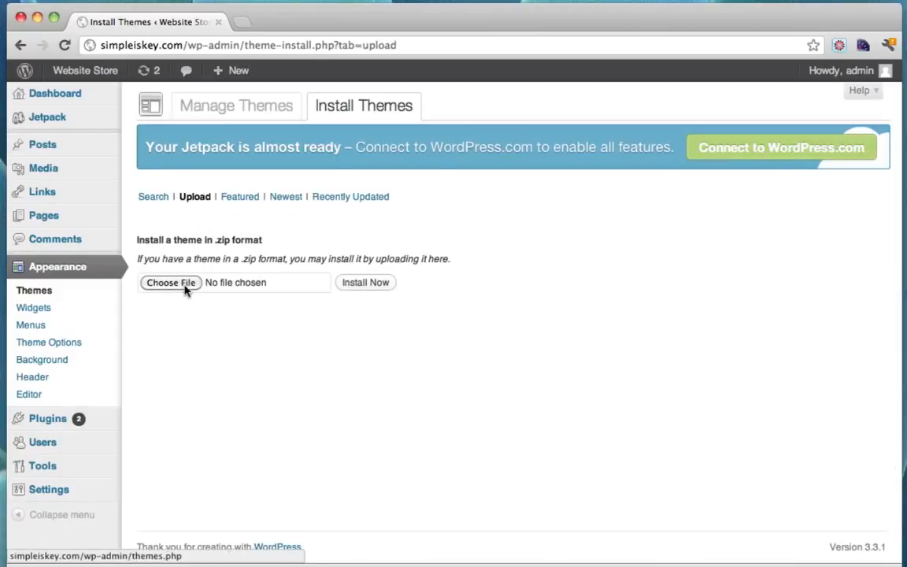
left_click(171, 282)
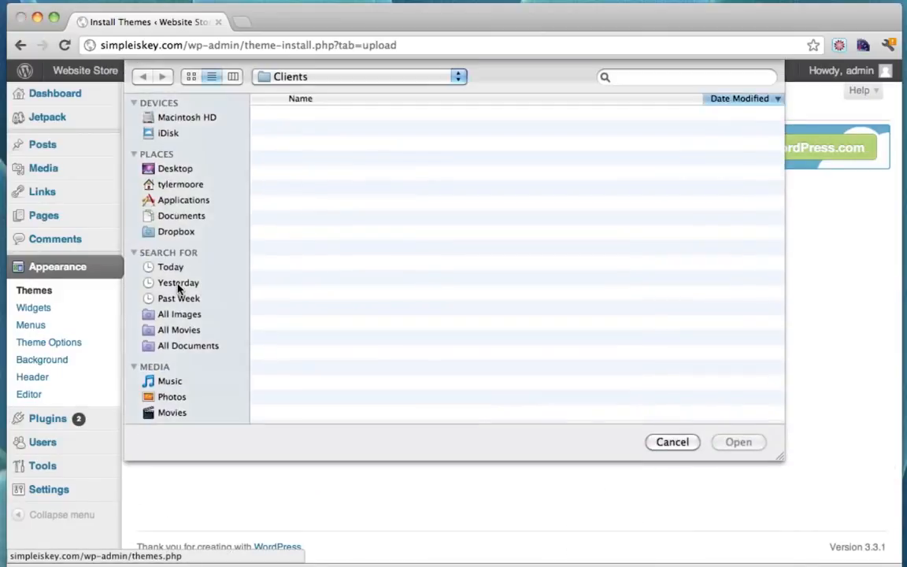
left_click(174, 172)
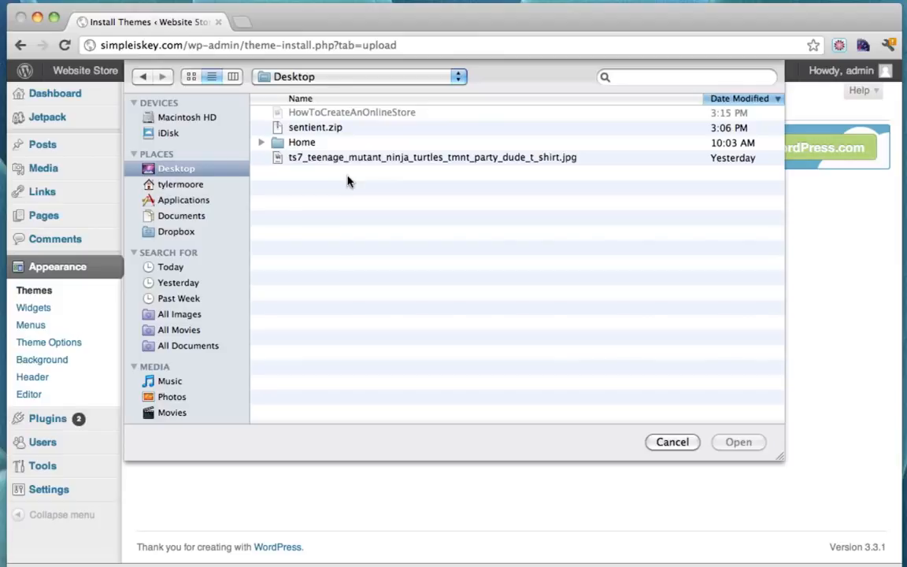
left_click(327, 129)
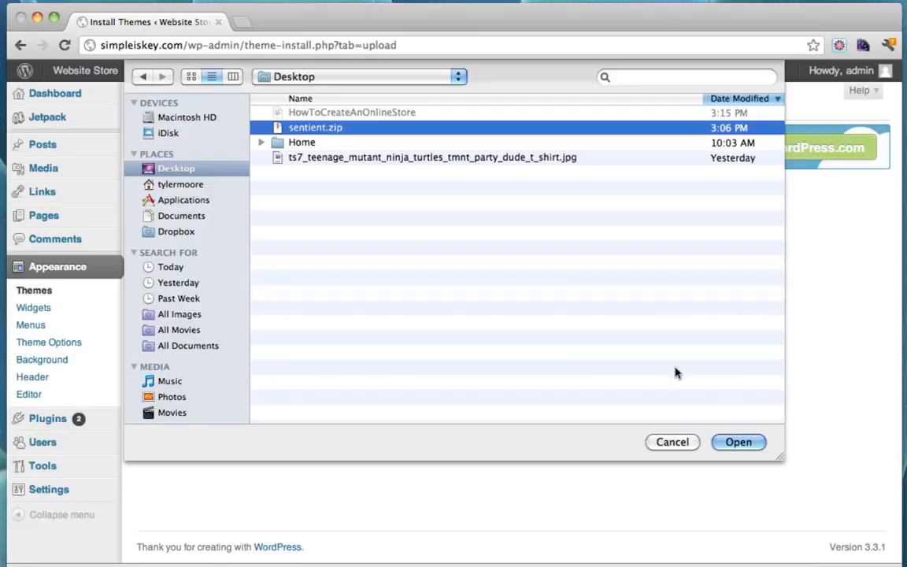
left_click(738, 443)
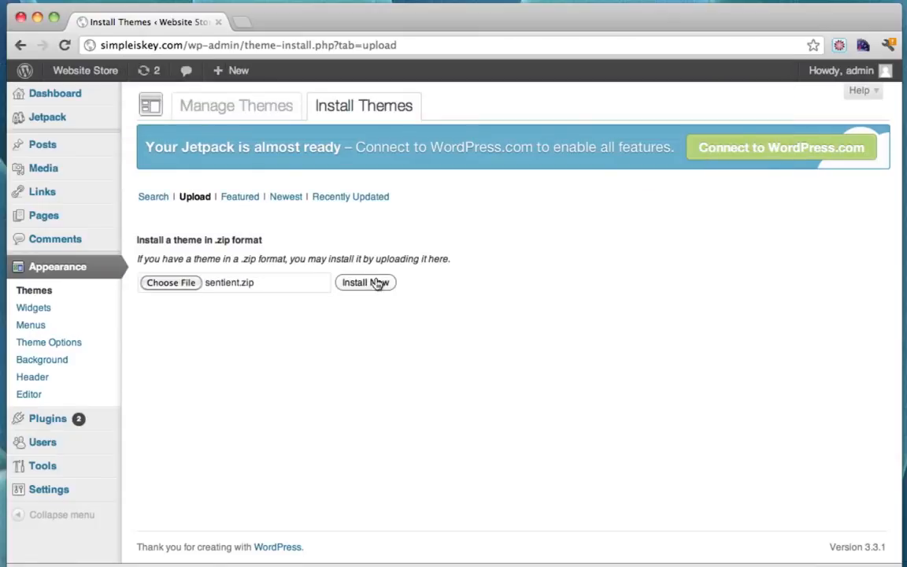
left_click(372, 285)
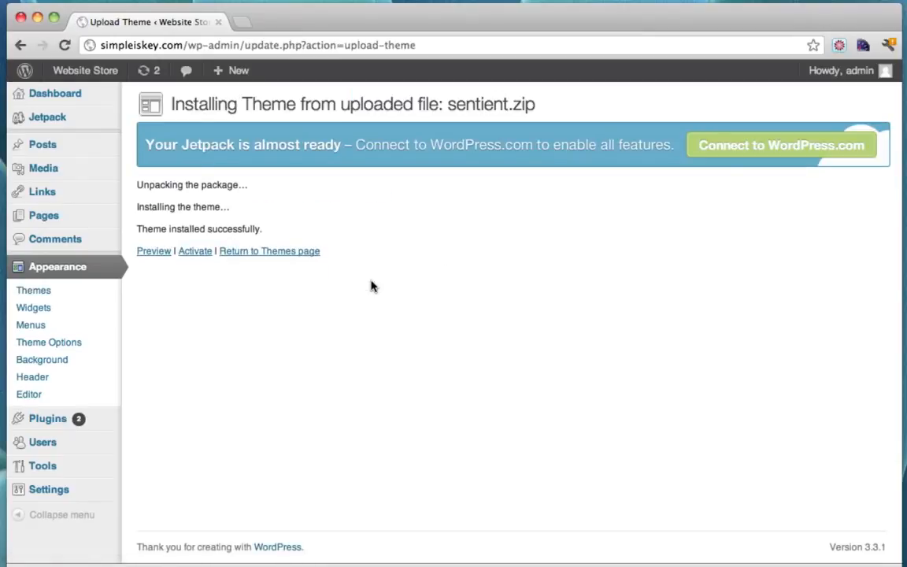
Activate the Sentient theme and go over its Theme Options
left_click(196, 252)
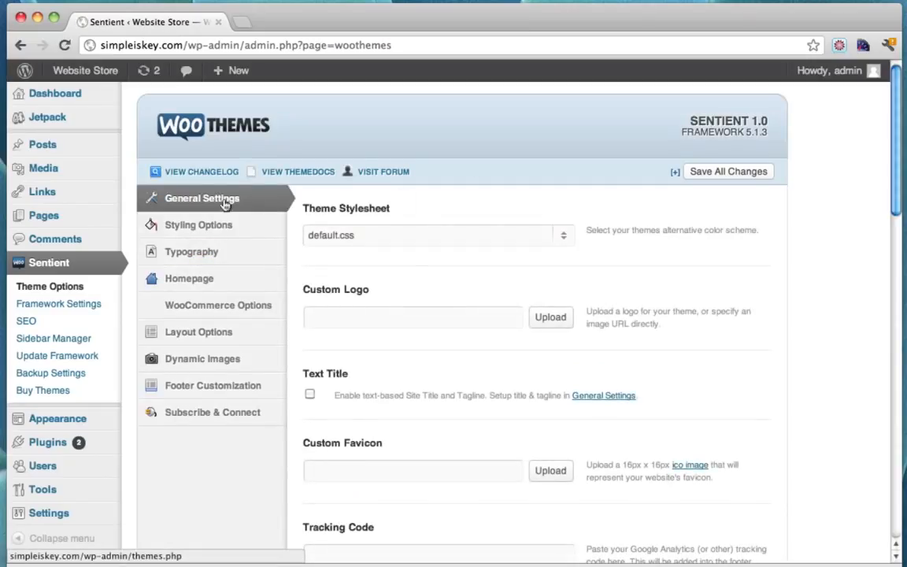
scroll(476, 312, "down", 15)
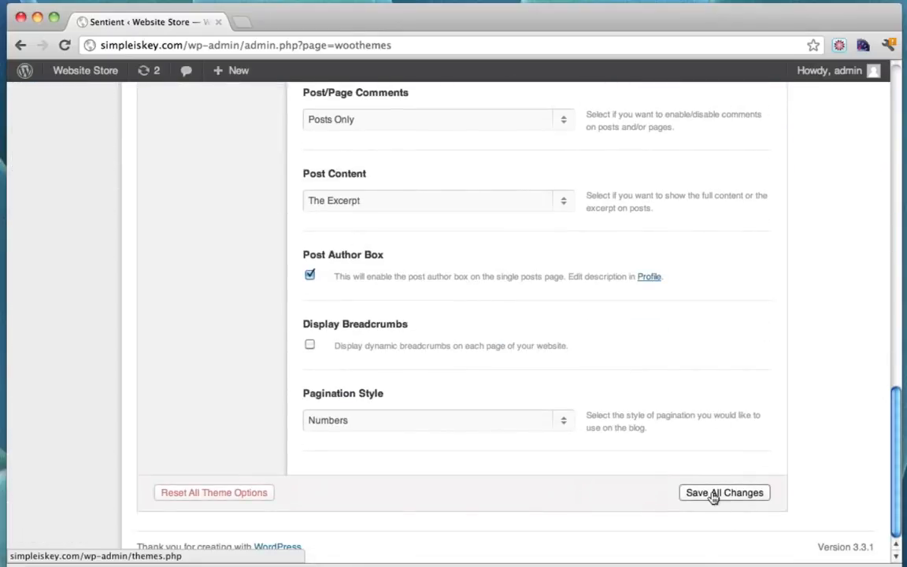
scroll(713, 497, "up", 15)
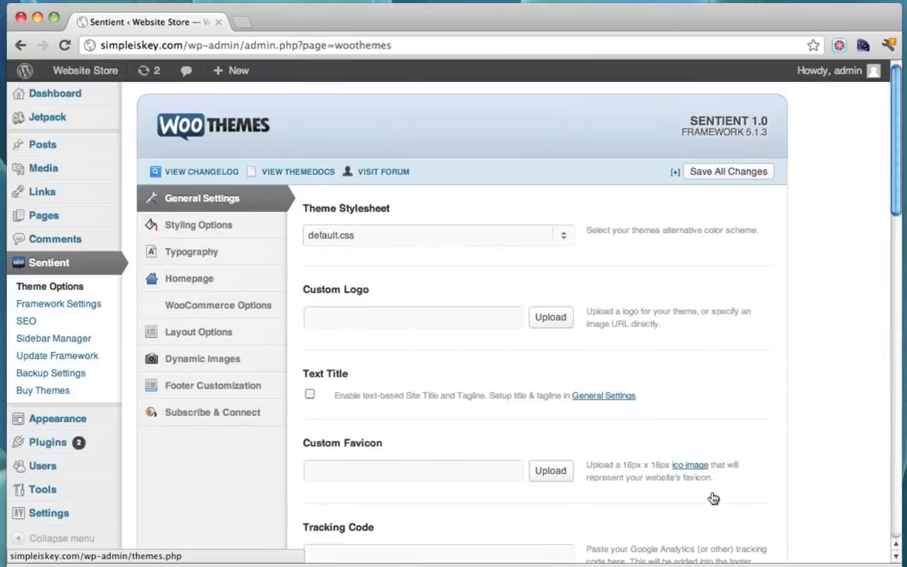
scroll(678, 284, "down", 15)
scroll(679, 283, "down", 1)
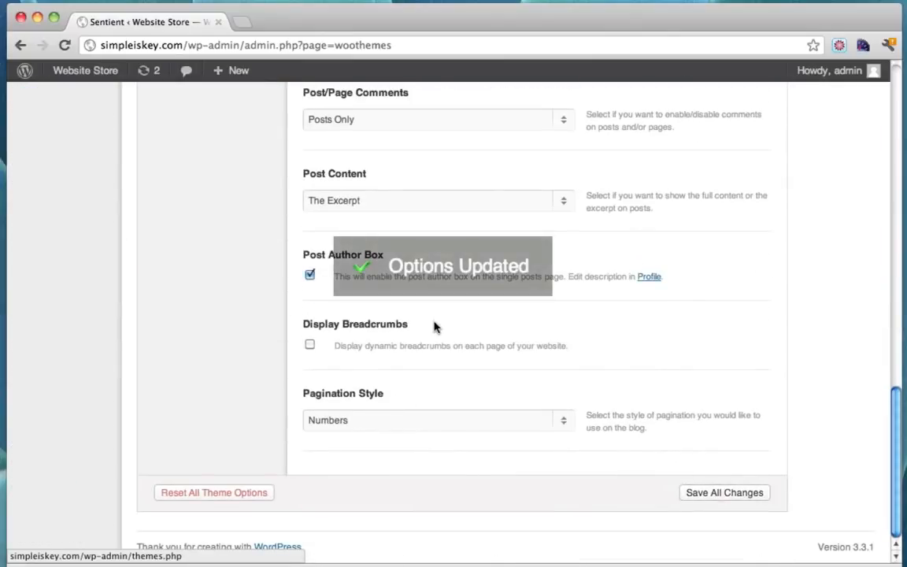
scroll(433, 326, "up", 15)
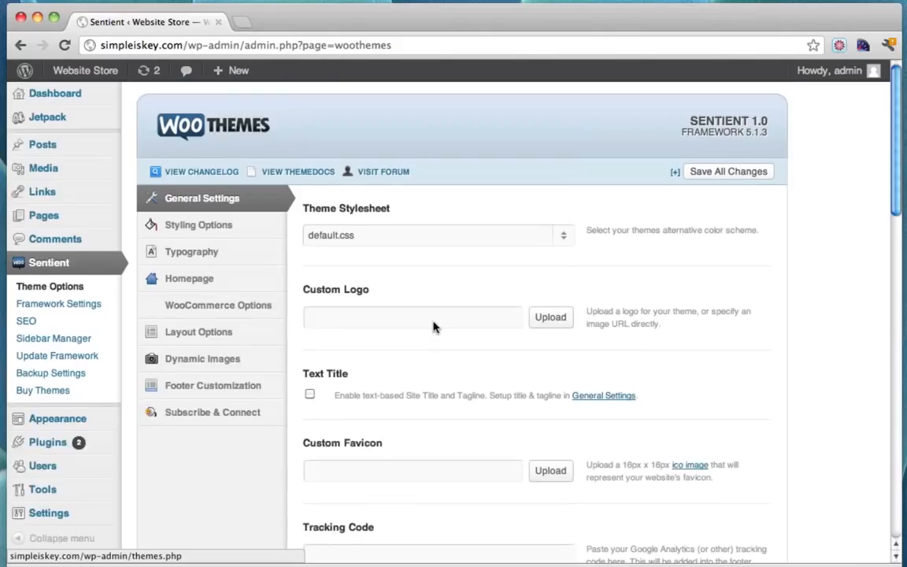
Check the live store, which shows an is_woocommerce() fatal error, then return to Theme Options
left_click(85, 73)
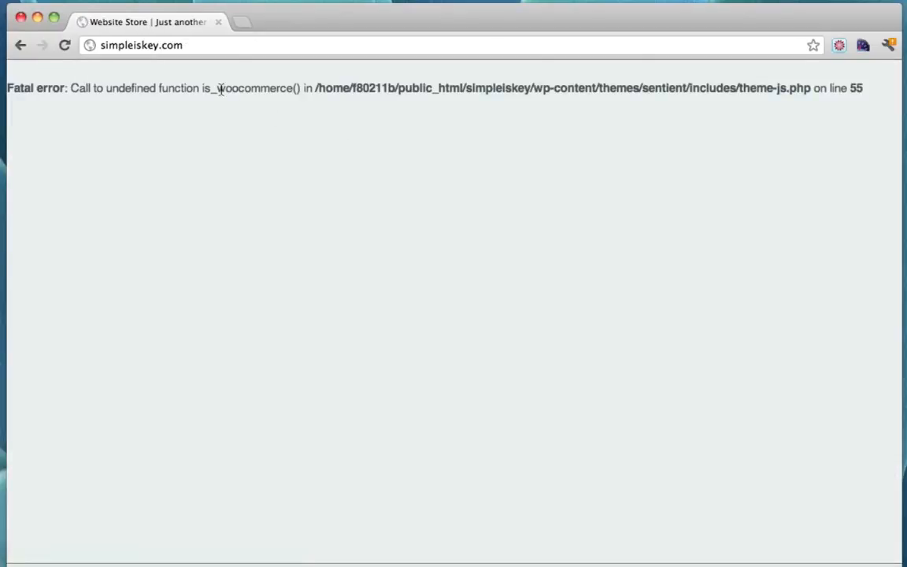
left_click_drag(217, 88, 288, 92)
left_click(289, 92)
left_click(21, 47)
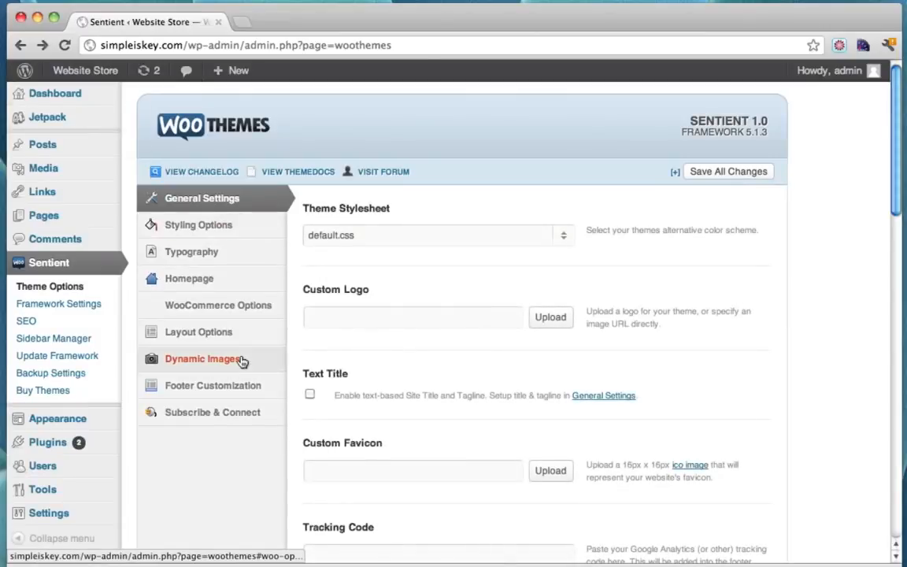
mouse_move(53, 450)
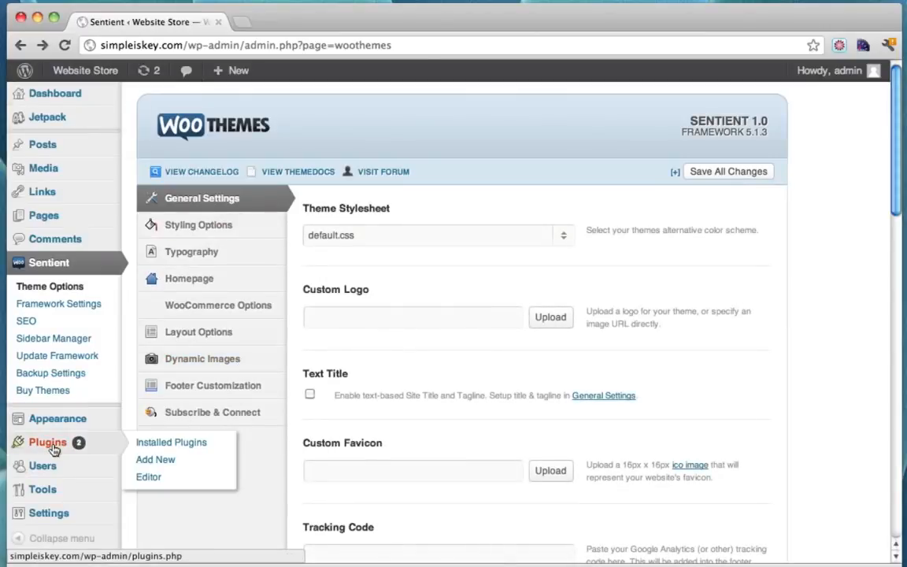
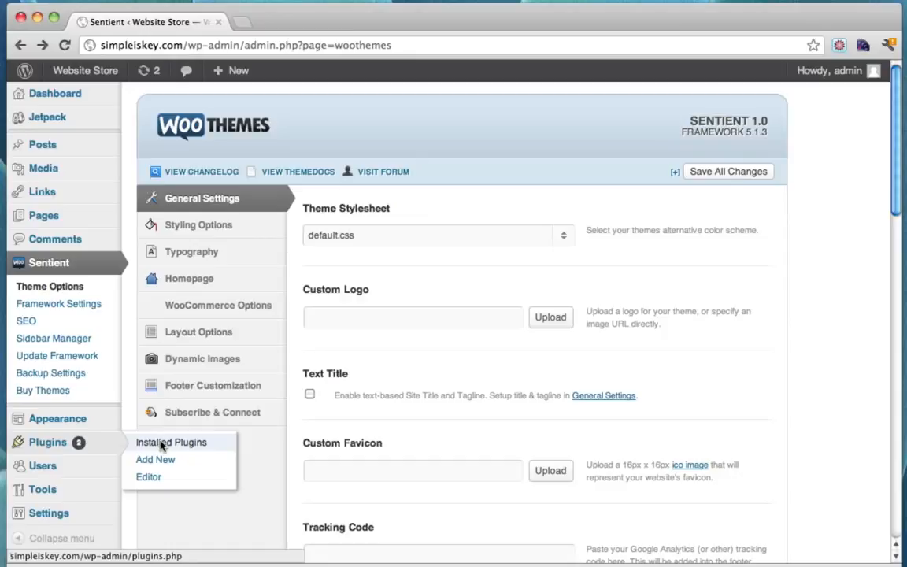
Search the plugin directory for 'woocommerce' from Plugins > Add New
left_click(161, 445)
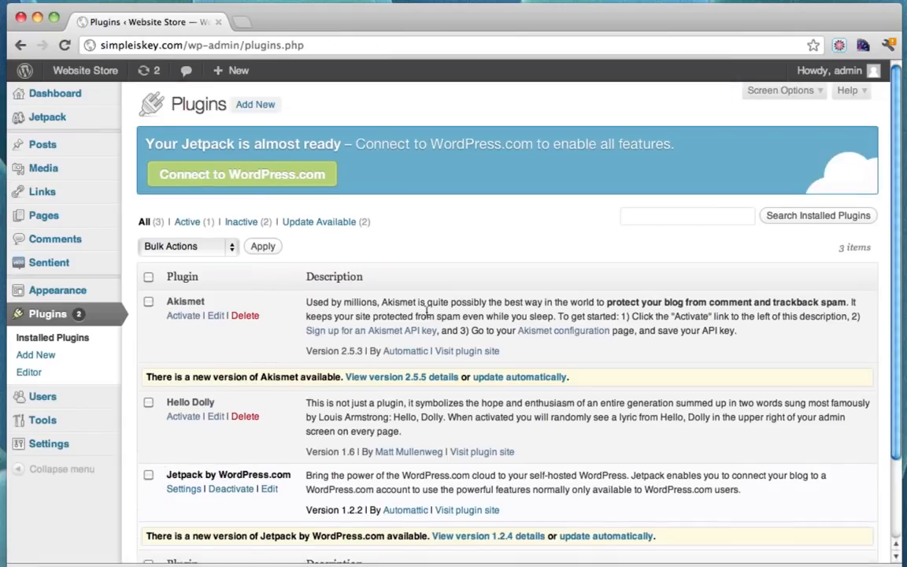
scroll(469, 308, "down", 3)
scroll(468, 308, "up", 3)
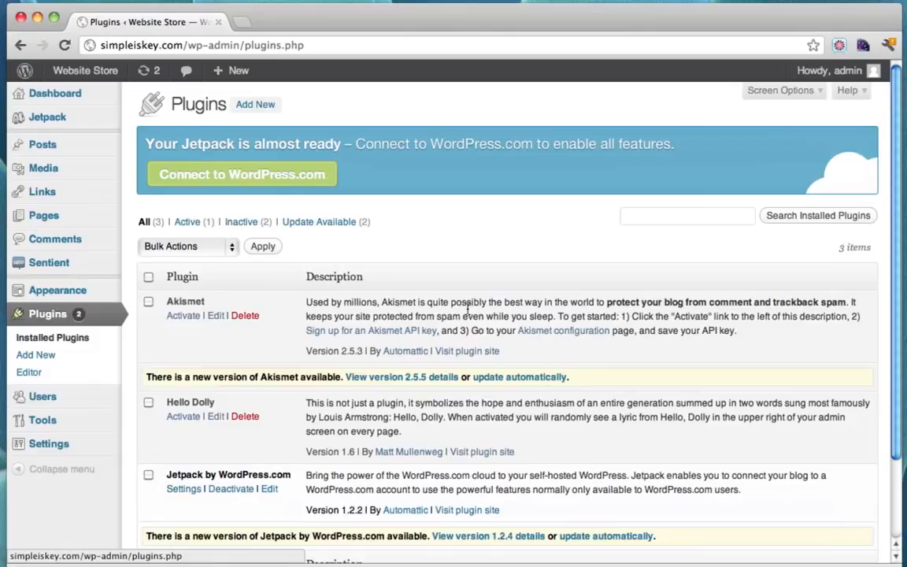
left_click(255, 106)
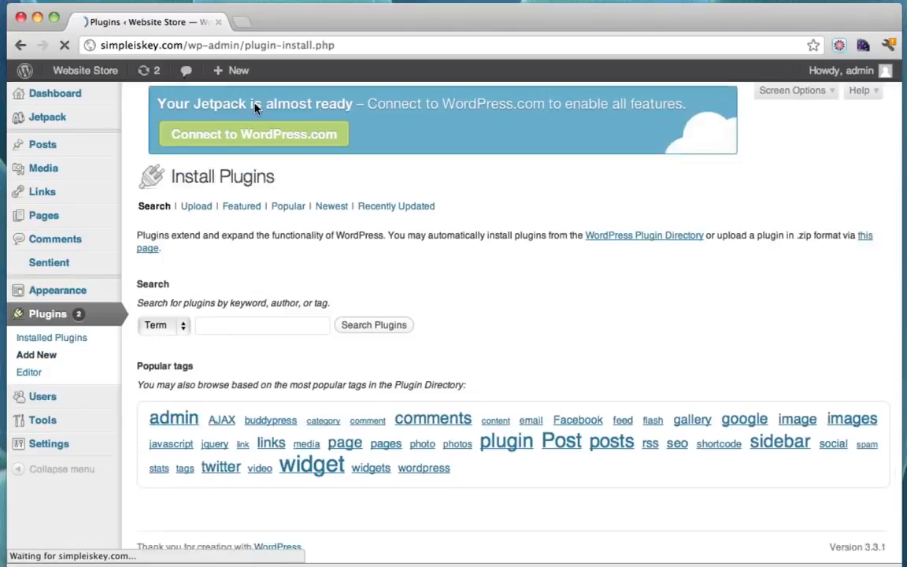
left_click(236, 340)
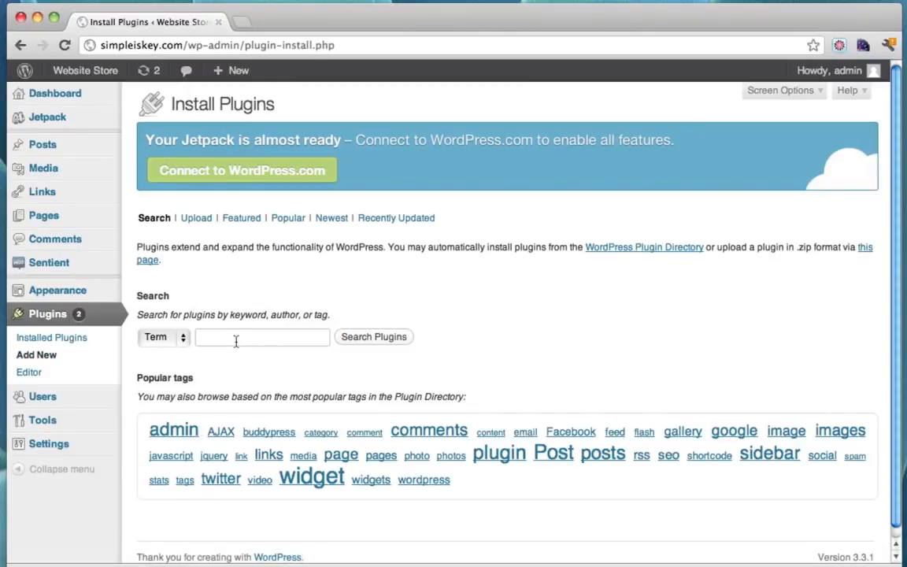
type("woo")
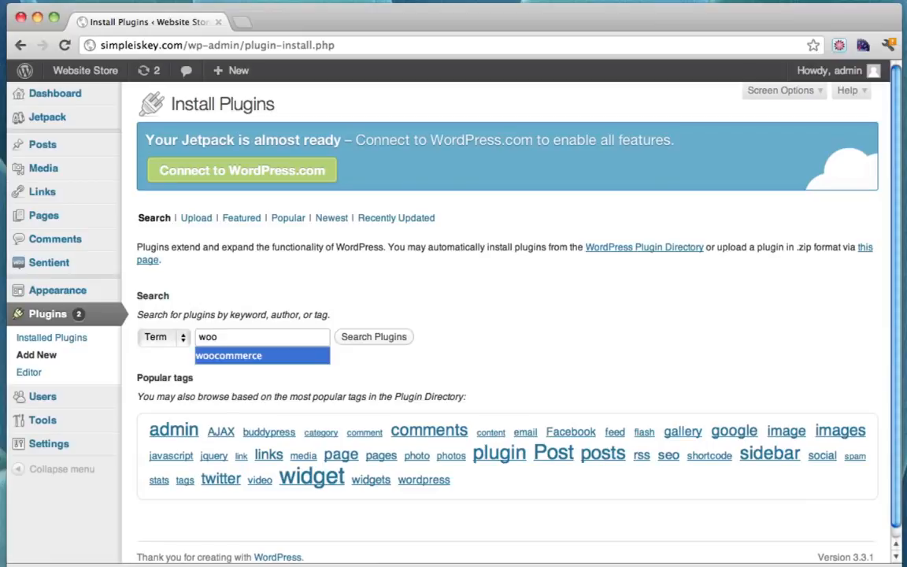
left_click(236, 354)
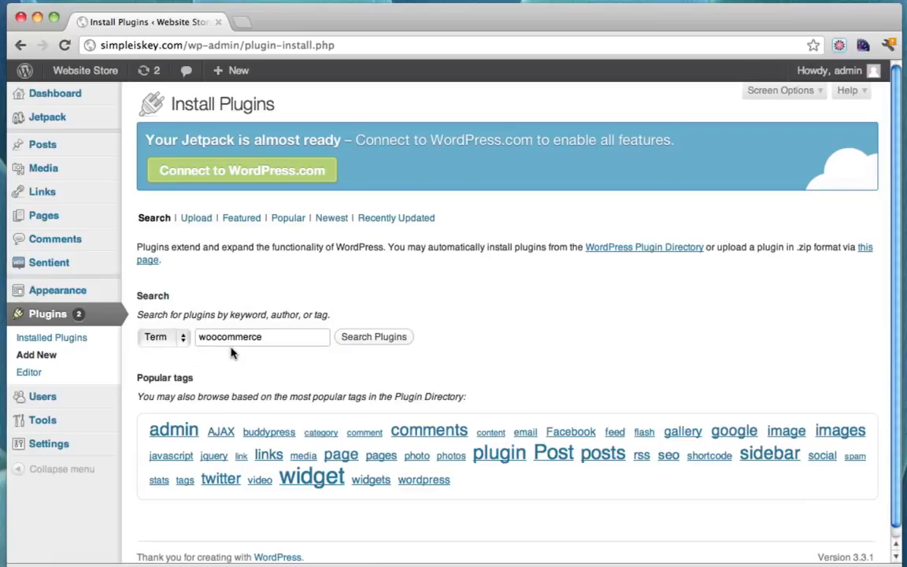
left_click(374, 337)
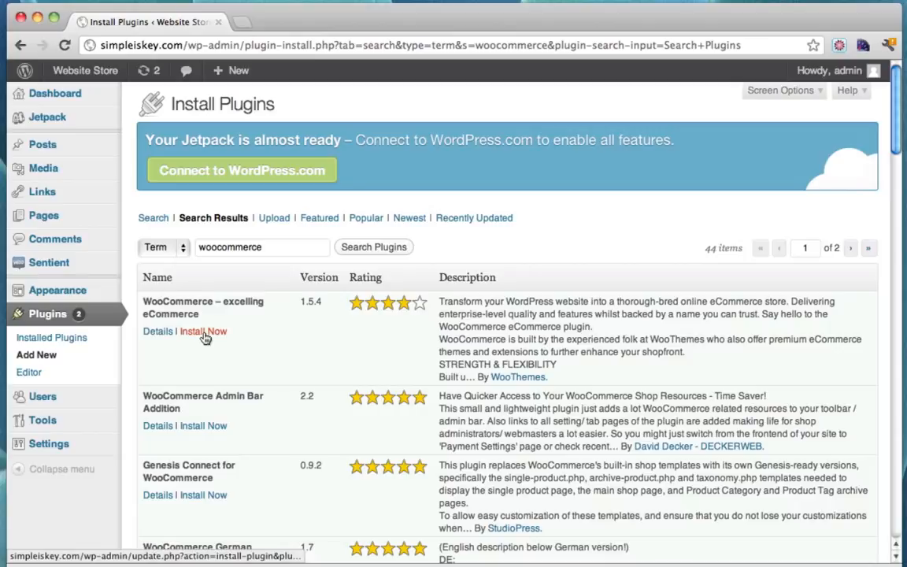
Install and activate WooCommerce 1.5.4, then install the WooCommerce store pages
left_click(204, 333)
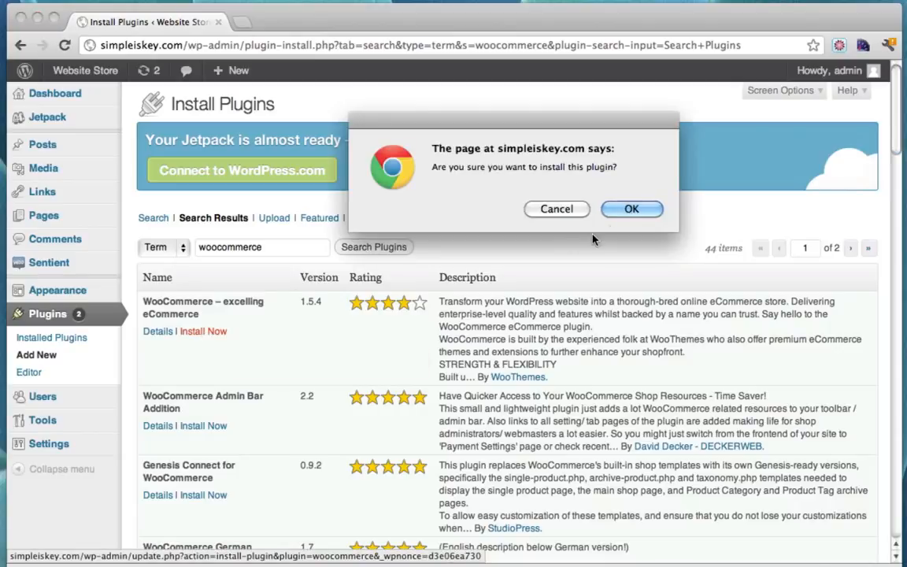
left_click(632, 210)
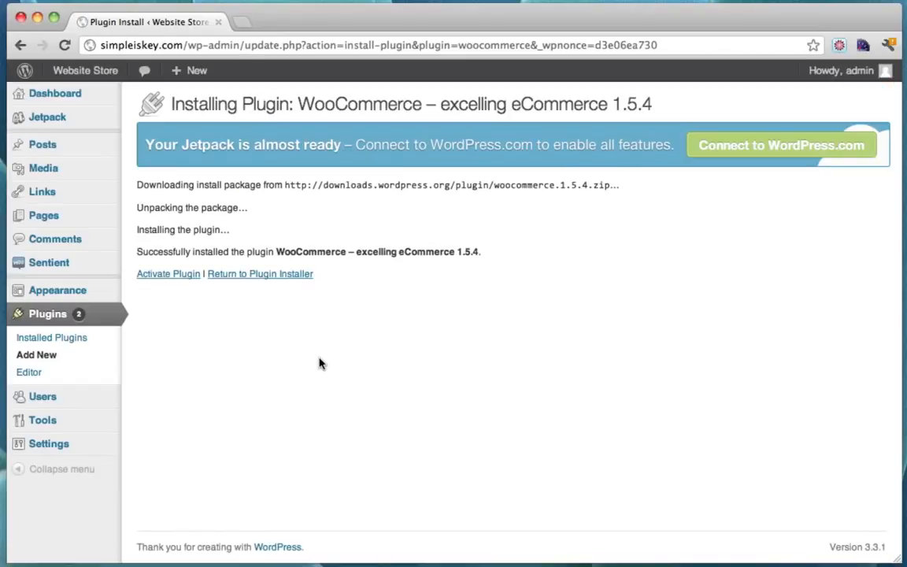
left_click(159, 275)
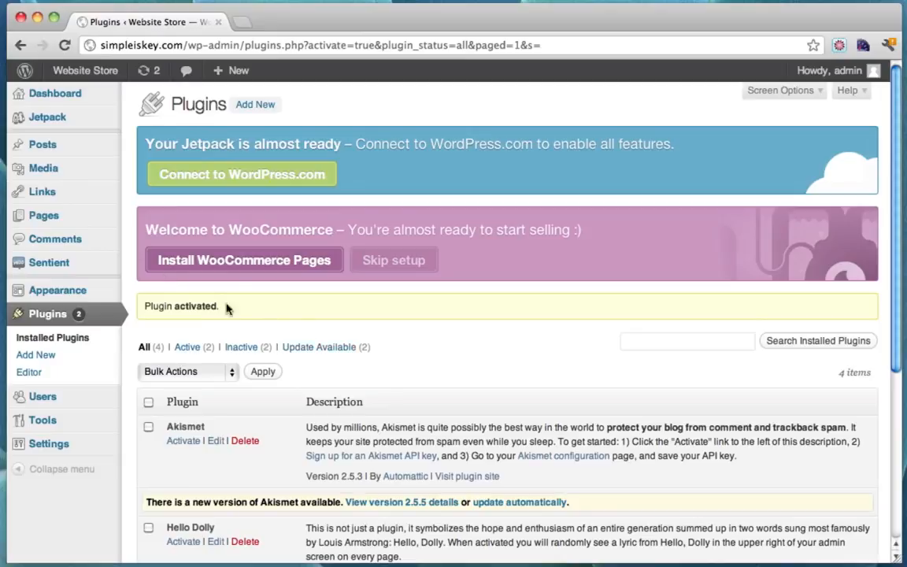
left_click(244, 266)
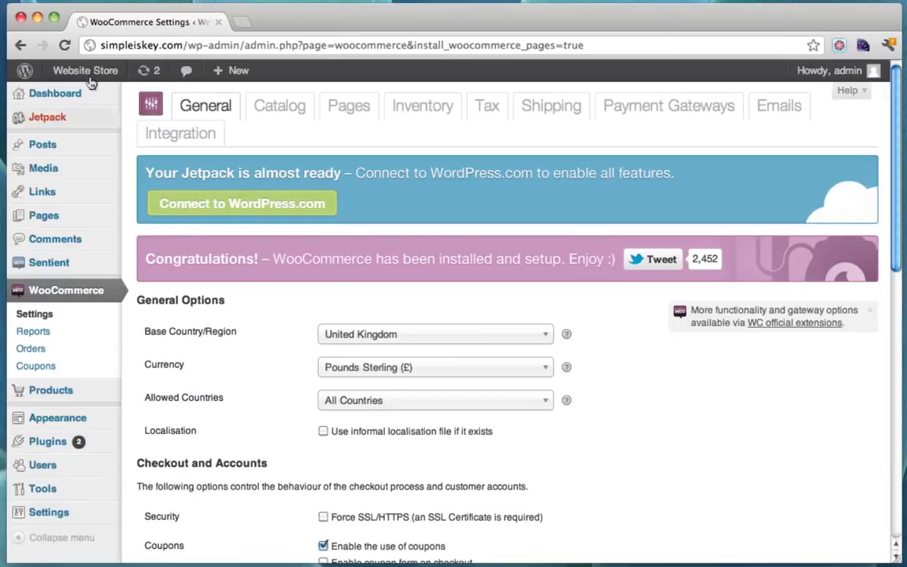
Open the live site in a new tab to see the storefront's new shop menu
mouse_move(87, 75)
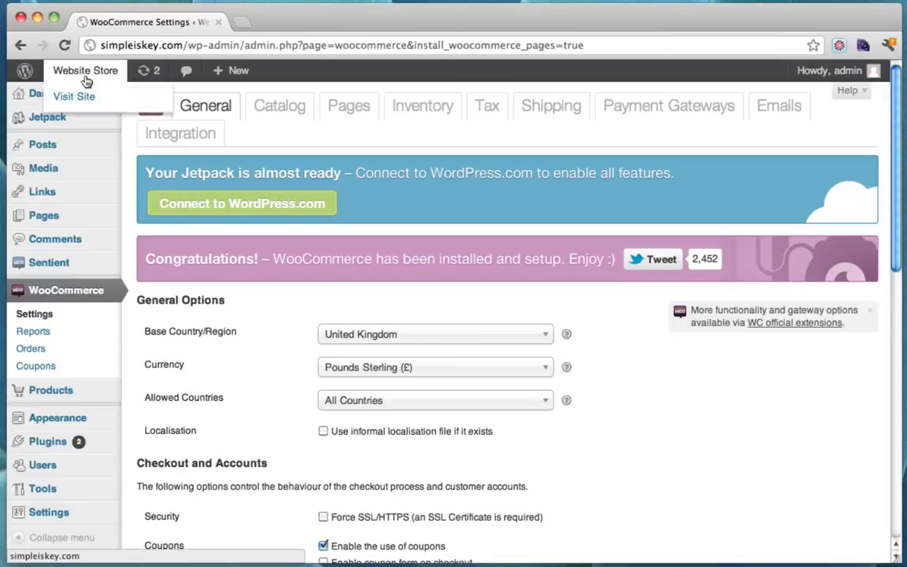
left_click(85, 72, "super")
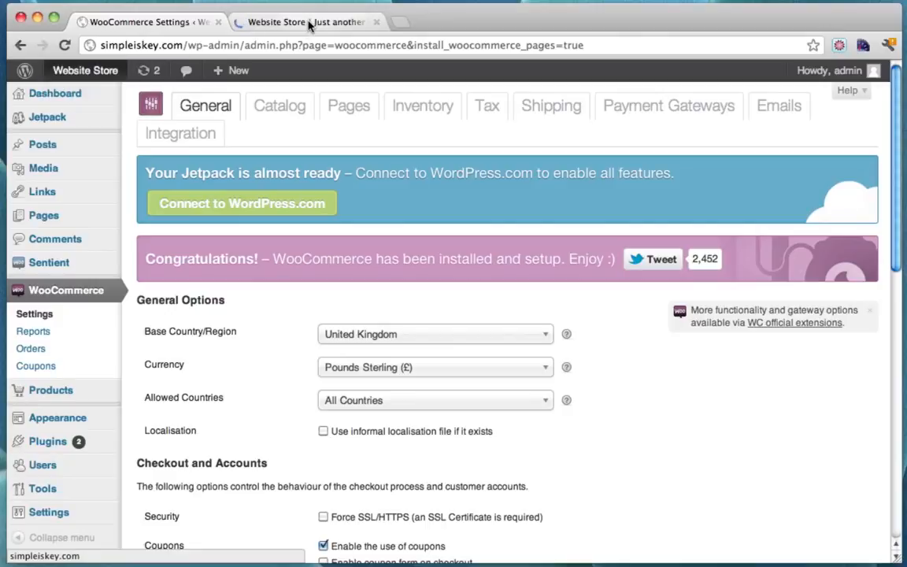
left_click(308, 23)
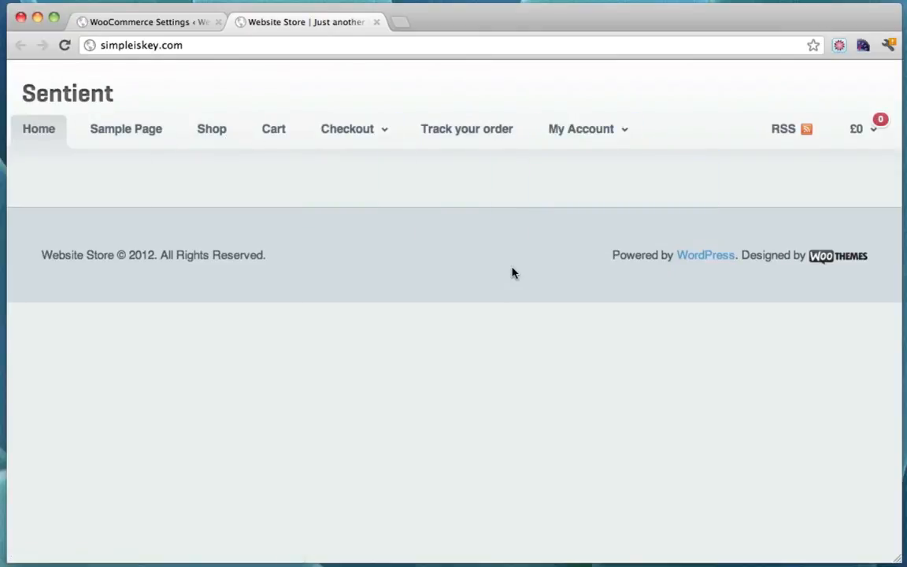
left_click(168, 26)
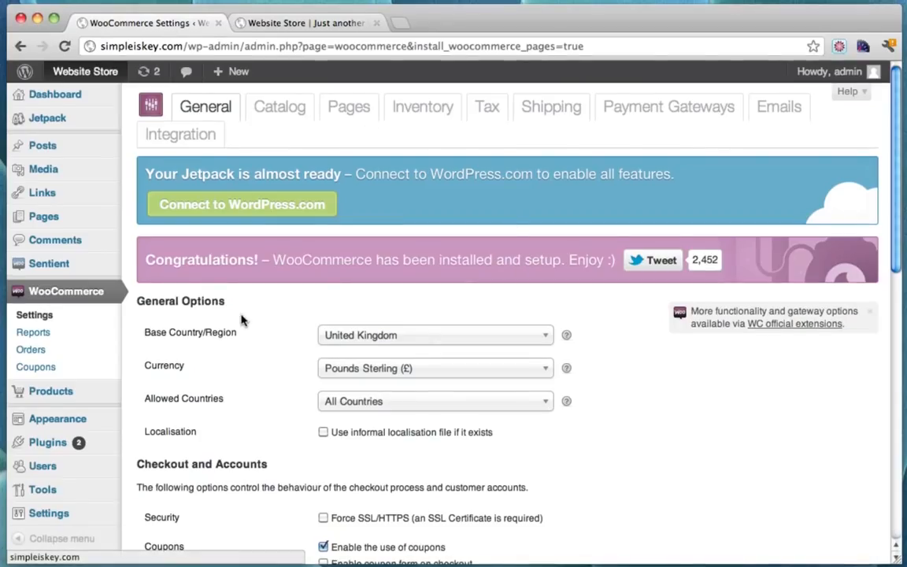
Browse the storefront's Sample Page and home page, then start a blank browser tab
left_click(294, 24)
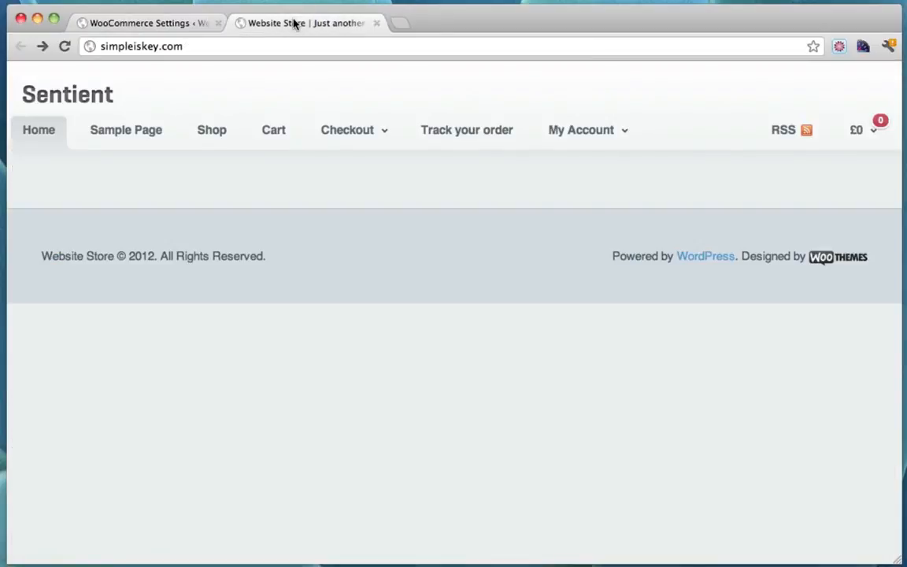
left_click(157, 130)
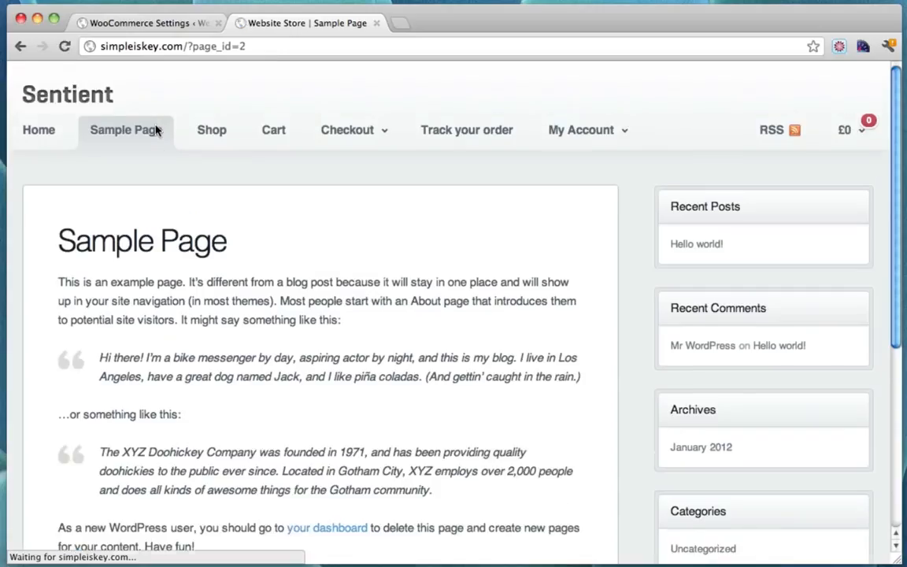
left_click(41, 130)
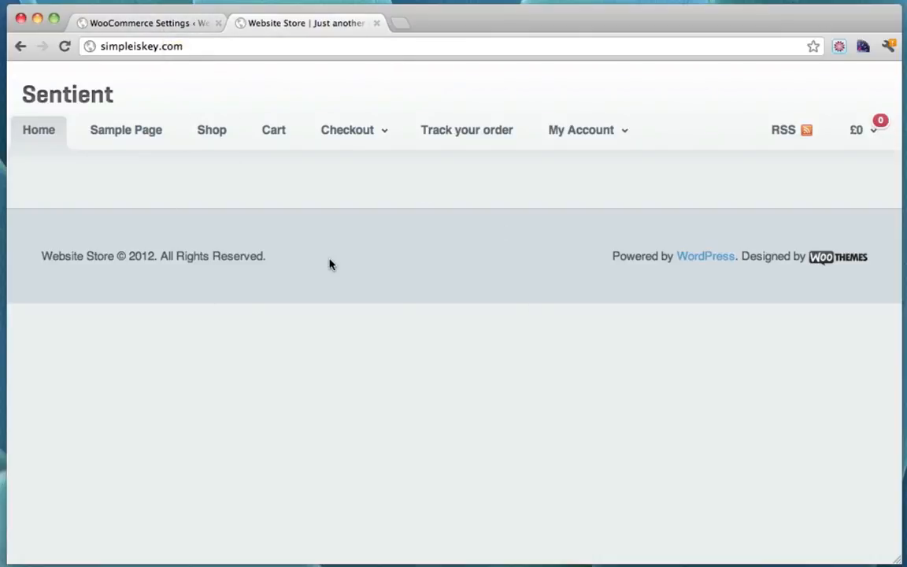
left_click(156, 23)
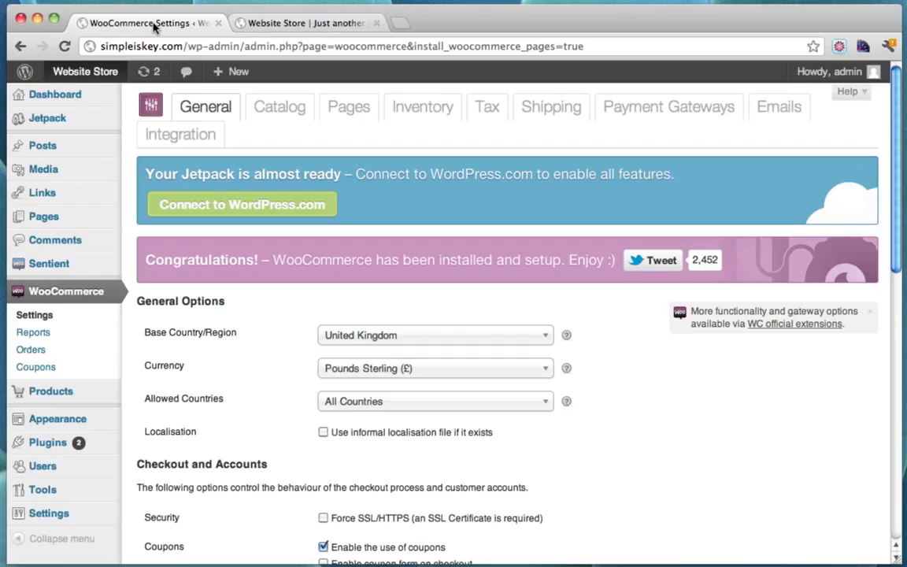
left_click(322, 24)
left_click(402, 25)
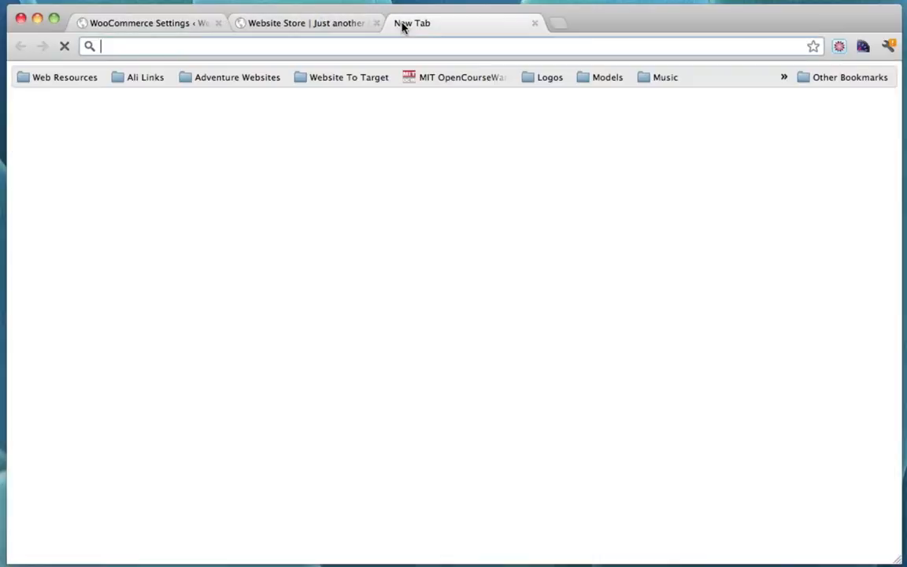
Google 'woothemes demo content' and open the Theme Demo Content | WooThemes result
type("www.google.com")
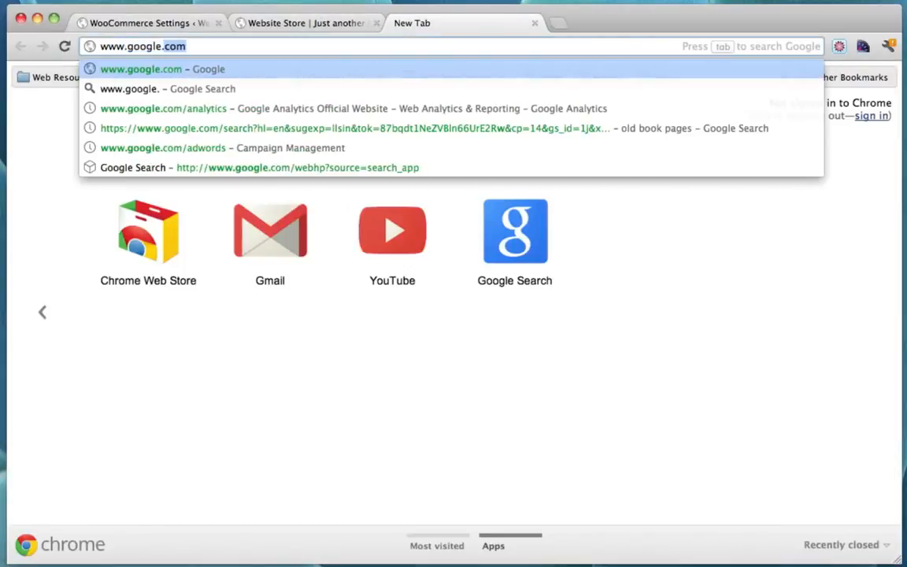
key("Return")
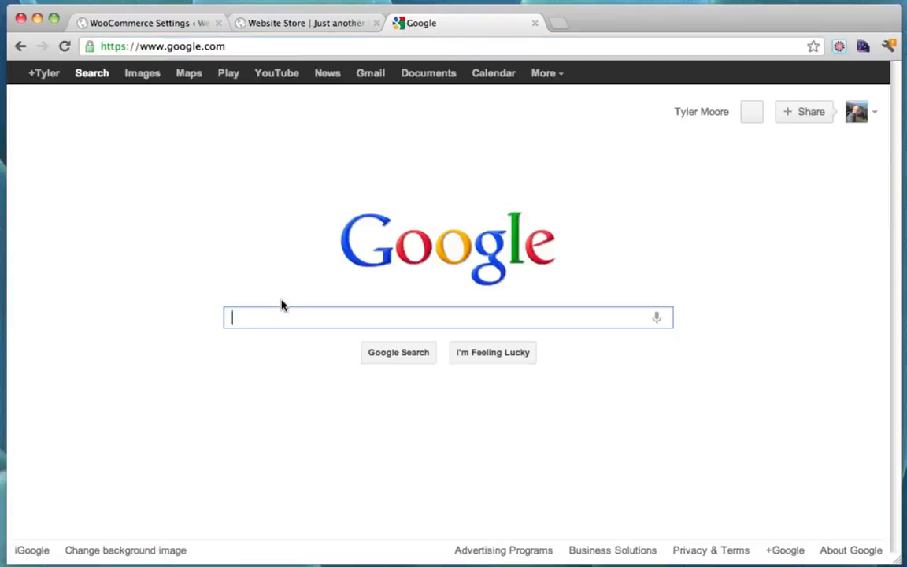
type("woothemes ")
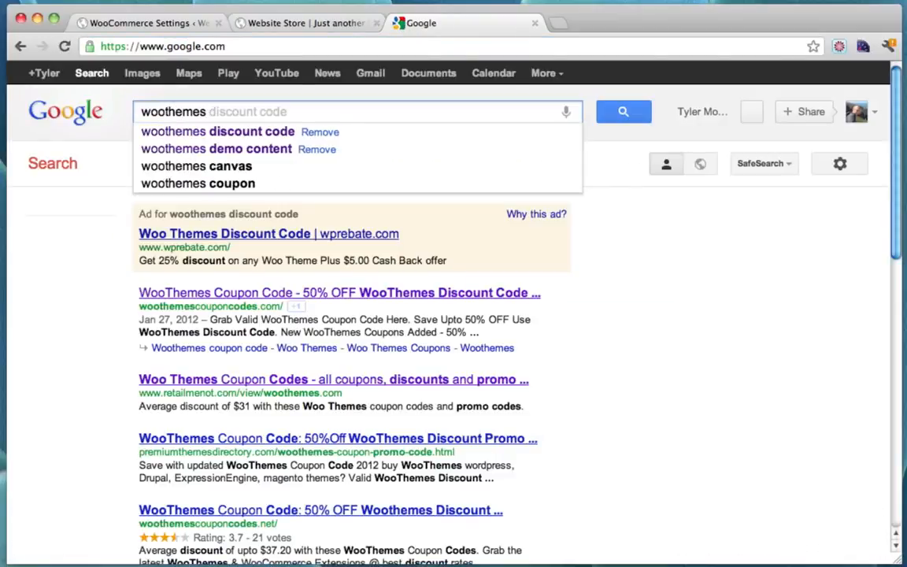
type("demo co")
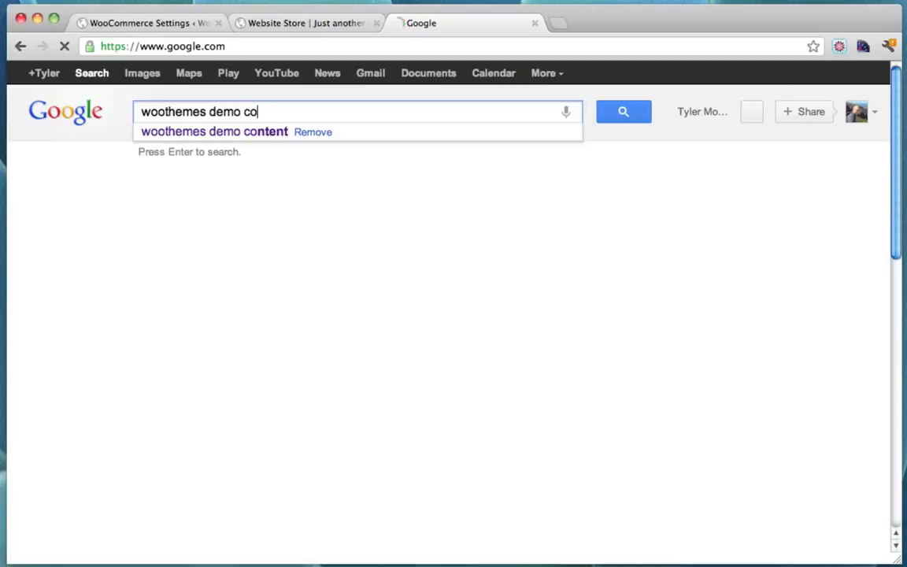
type("tnte")
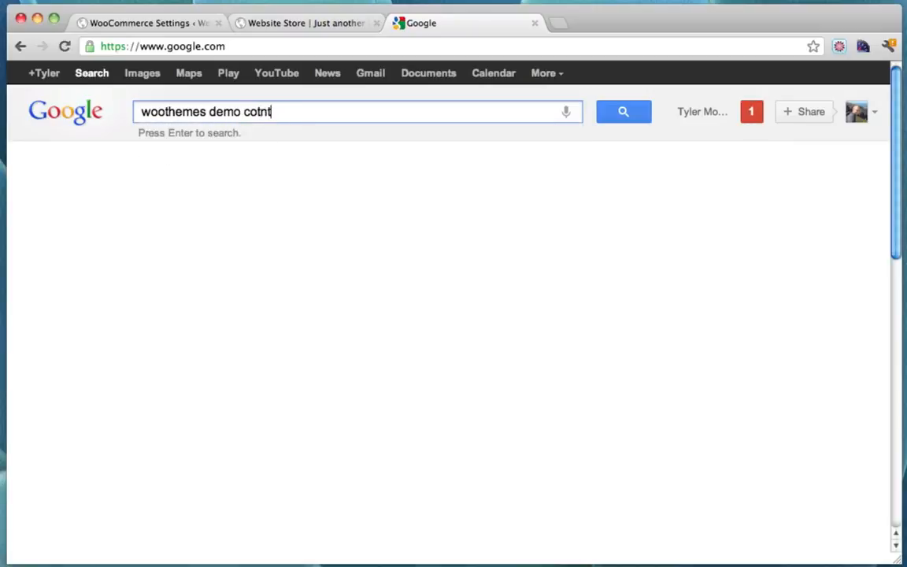
key("BackSpace")
key("BackSpace")
key("BackSpace")
key("BackSpace")
type("ntent")
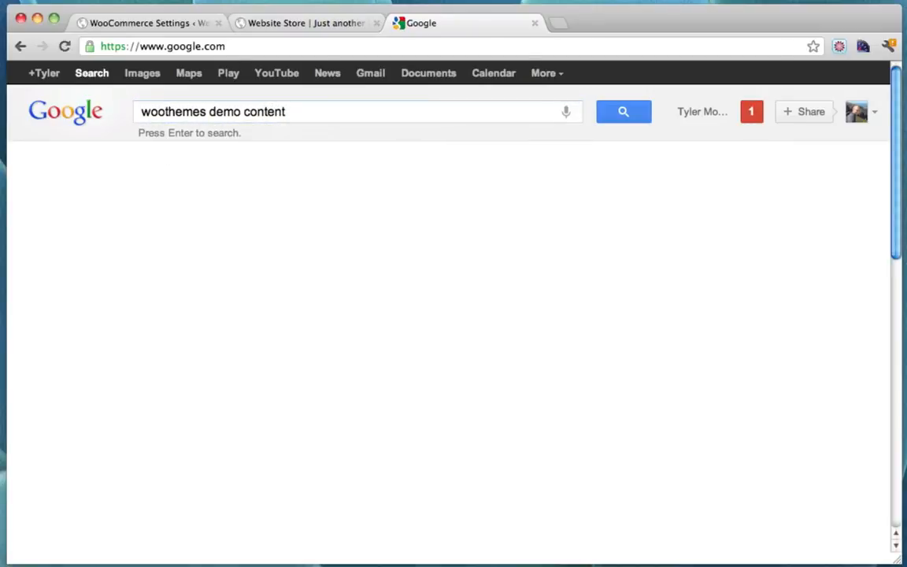
key("Return")
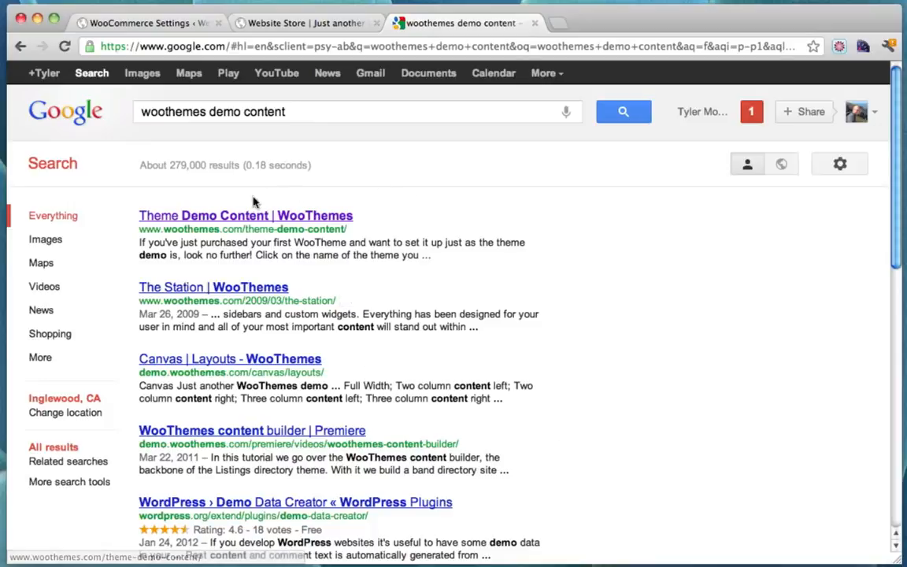
left_click(214, 217)
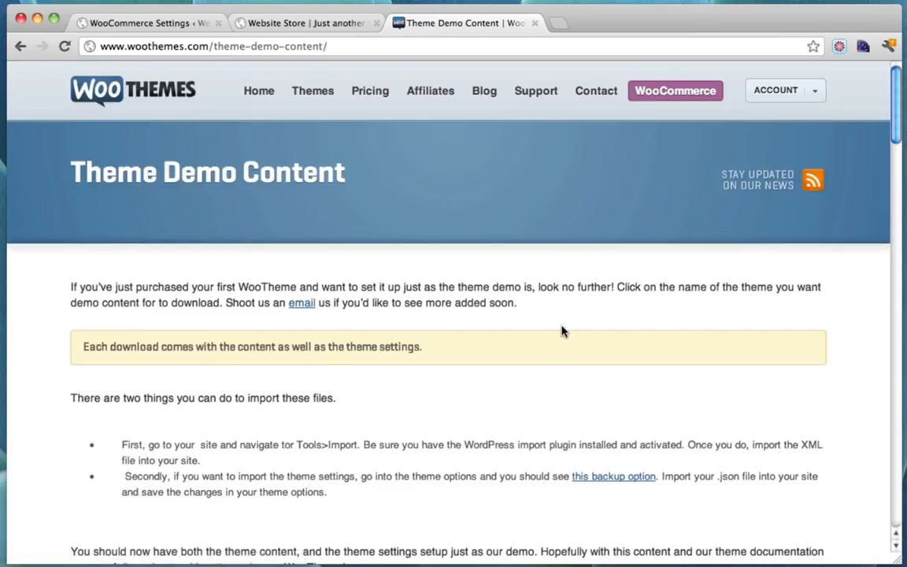
Download the Sentient demo content from the Theme Demo Content page
scroll(561, 330, "down", 15)
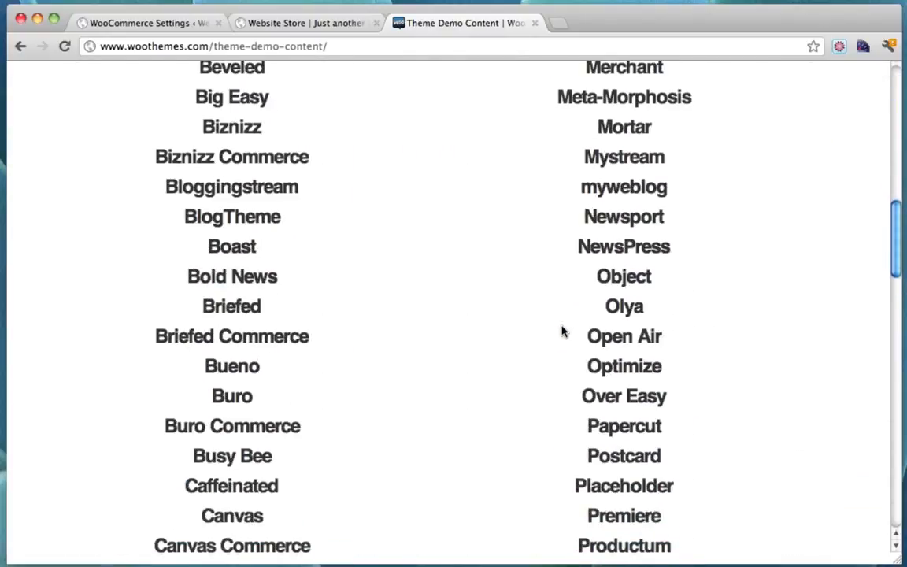
scroll(562, 330, "down", 15)
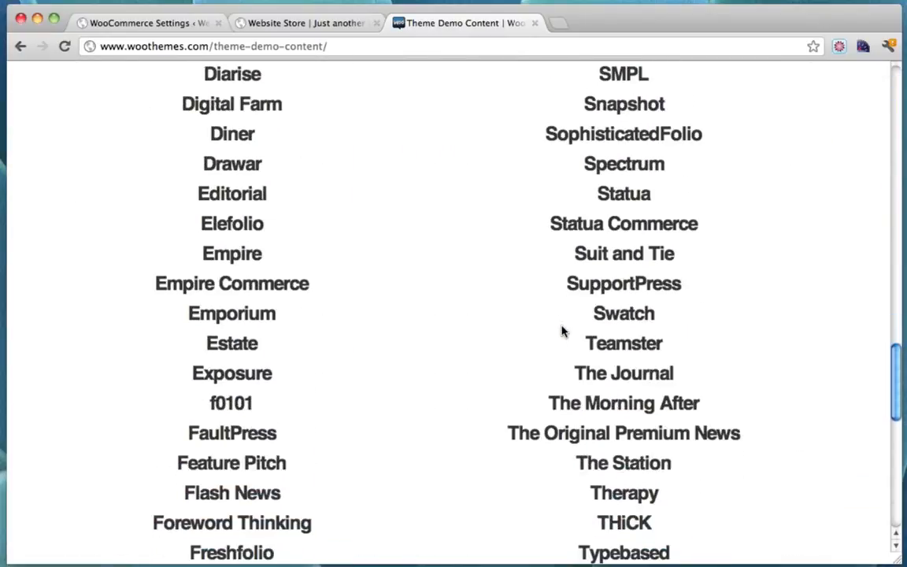
scroll(561, 331, "up", 4)
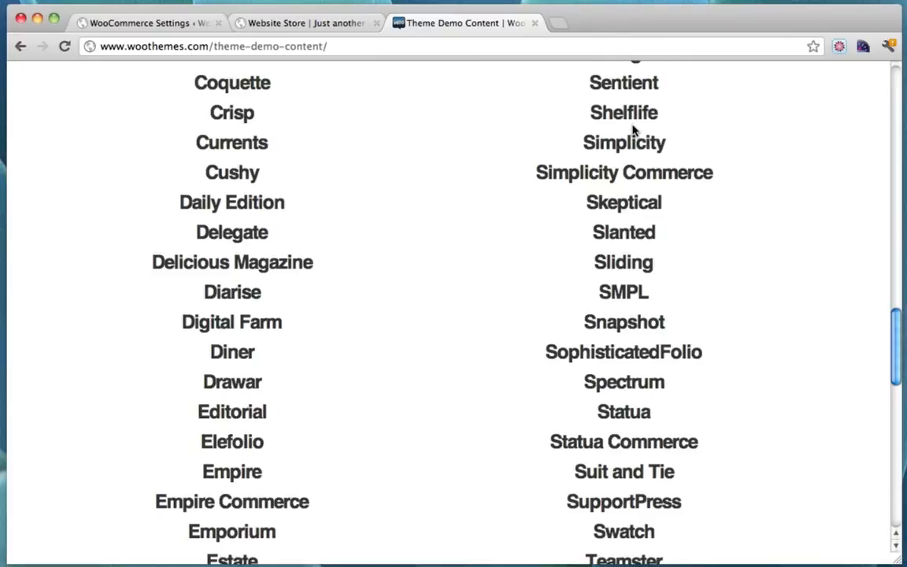
scroll(633, 130, "up", 1)
left_click(636, 125)
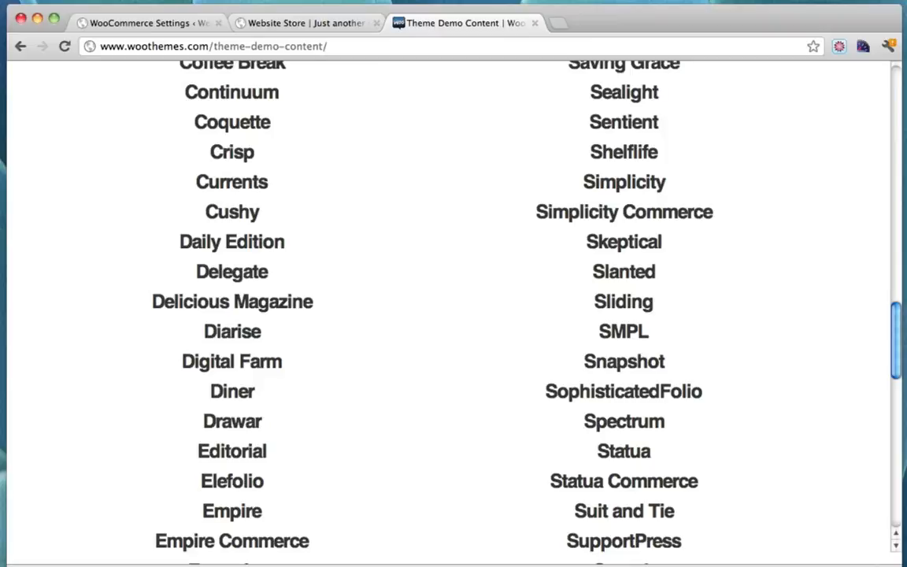
Go back to the WooCommerce Settings General Options page
left_click(295, 23)
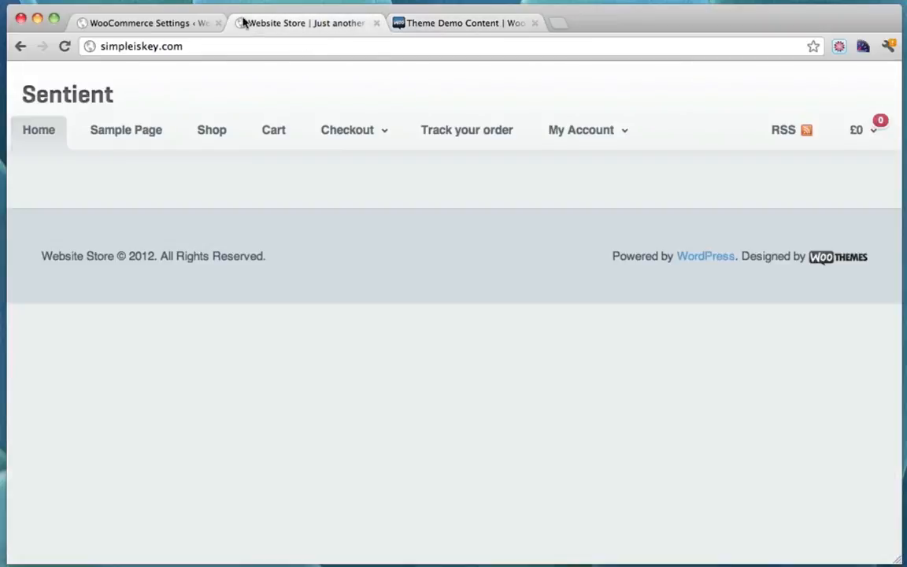
left_click(170, 24)
scroll(181, 401, "down", 2)
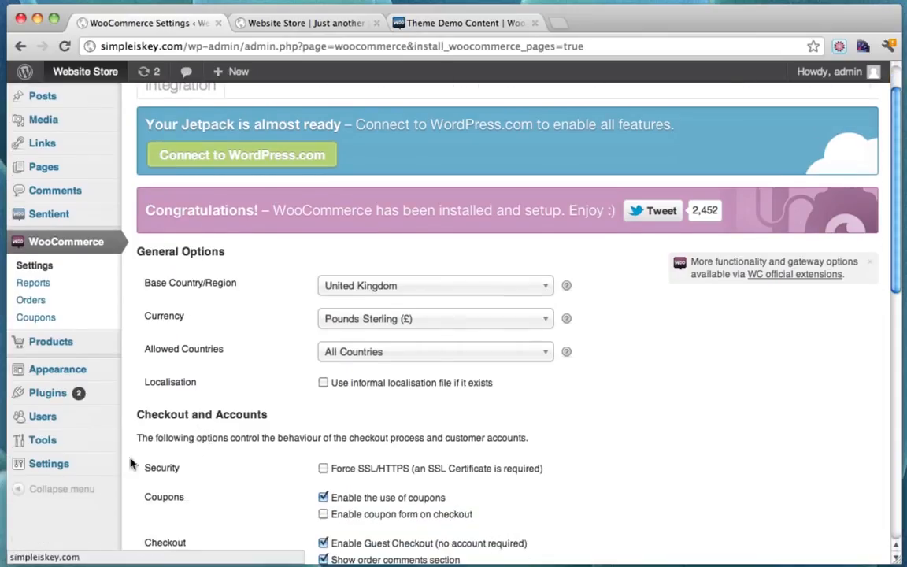
Install the WordPress Importer 0.6 plugin from Tools > Import, then activate and run it
mouse_move(68, 467)
mouse_move(75, 444)
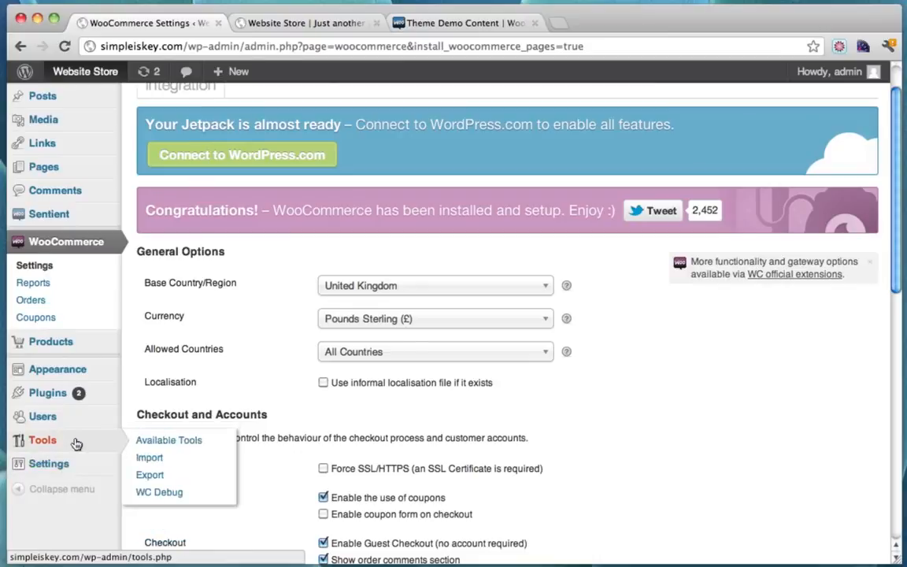
left_click(152, 460)
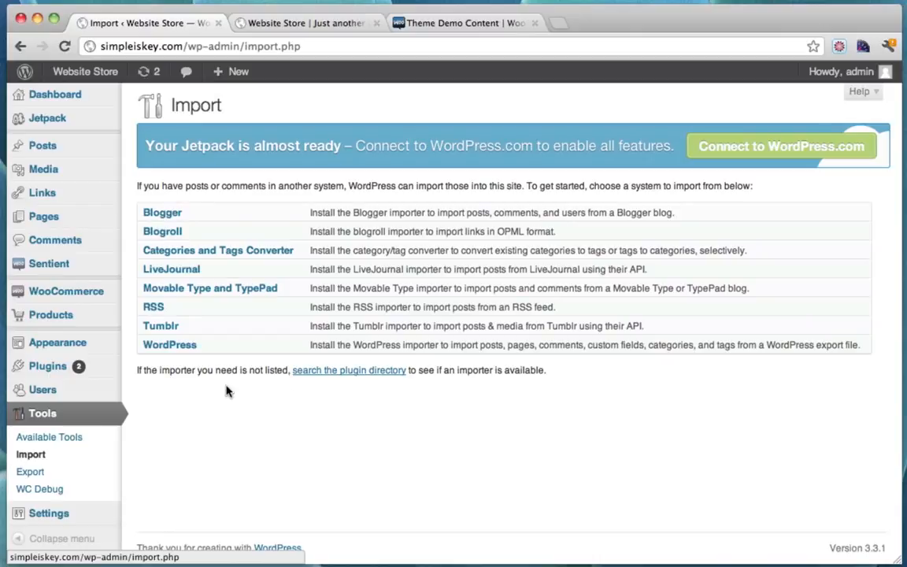
left_click(176, 349)
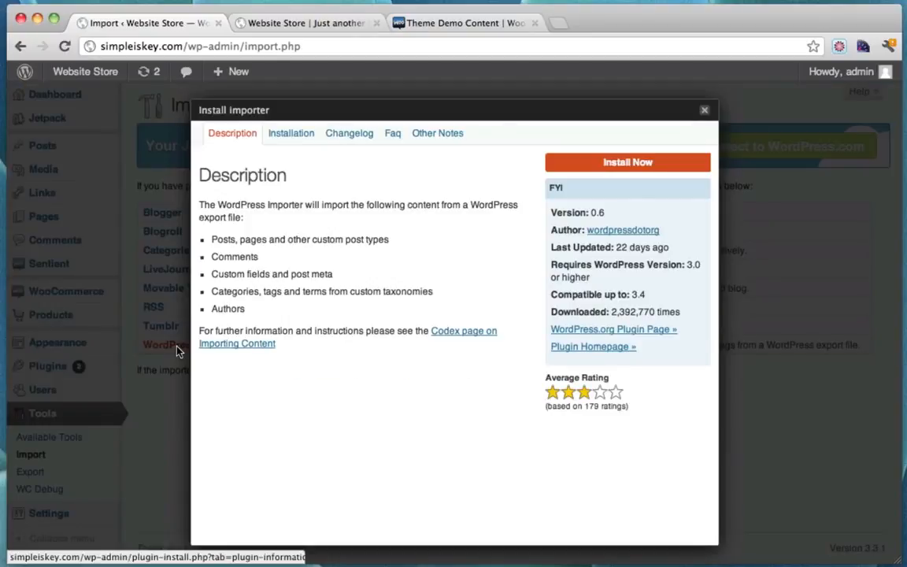
left_click(624, 170)
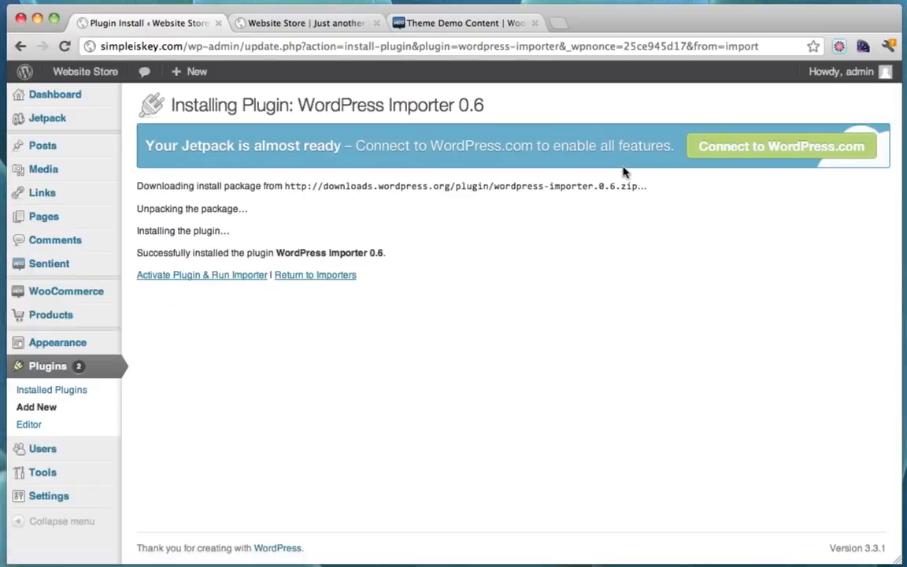
left_click(182, 281)
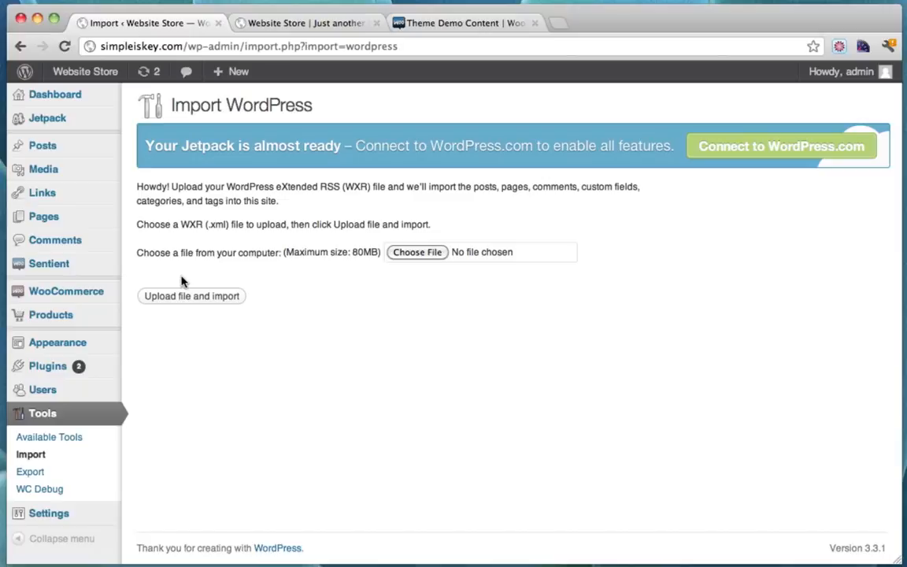
Move the downloaded Sentient (3).zip to the desktop and extract it
key("ctrl+Down")
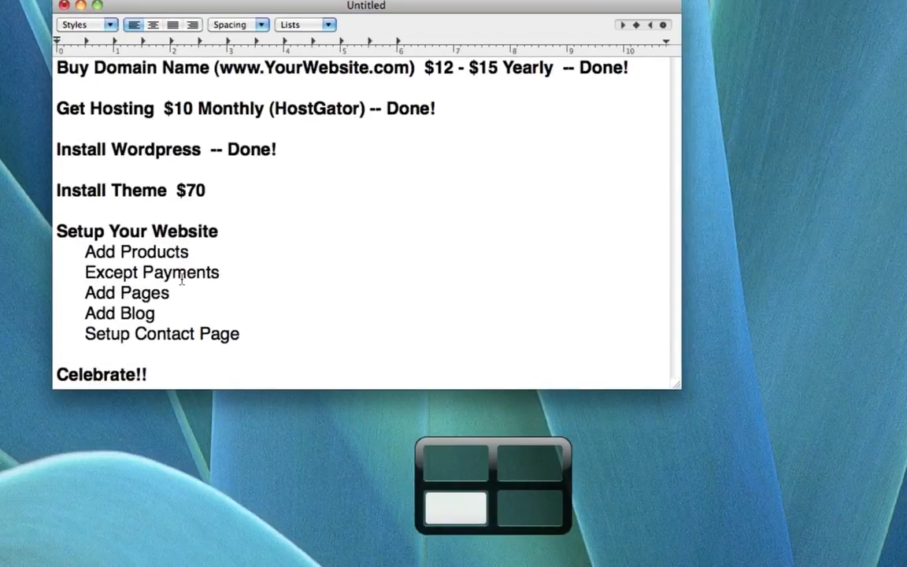
key("ctrl+Right")
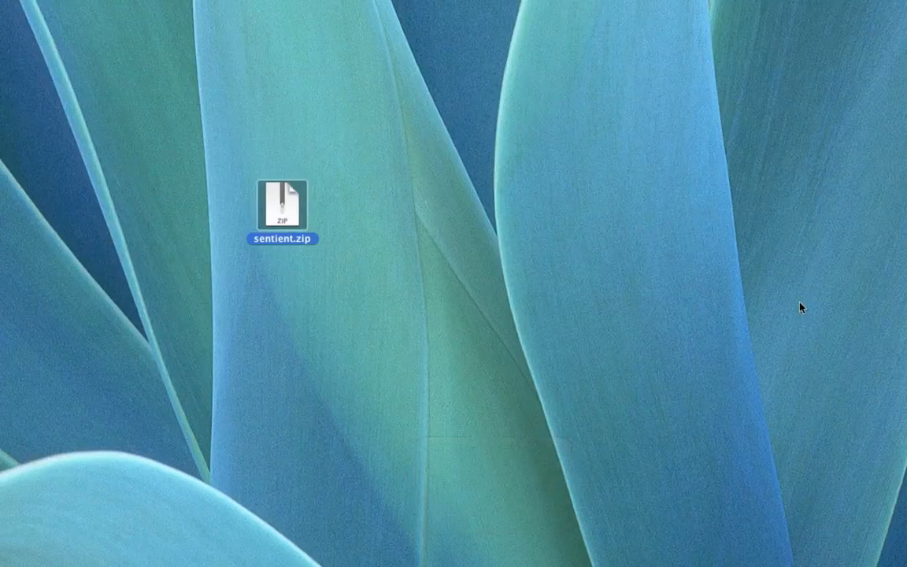
left_click_drag(905, 237, 288, 301)
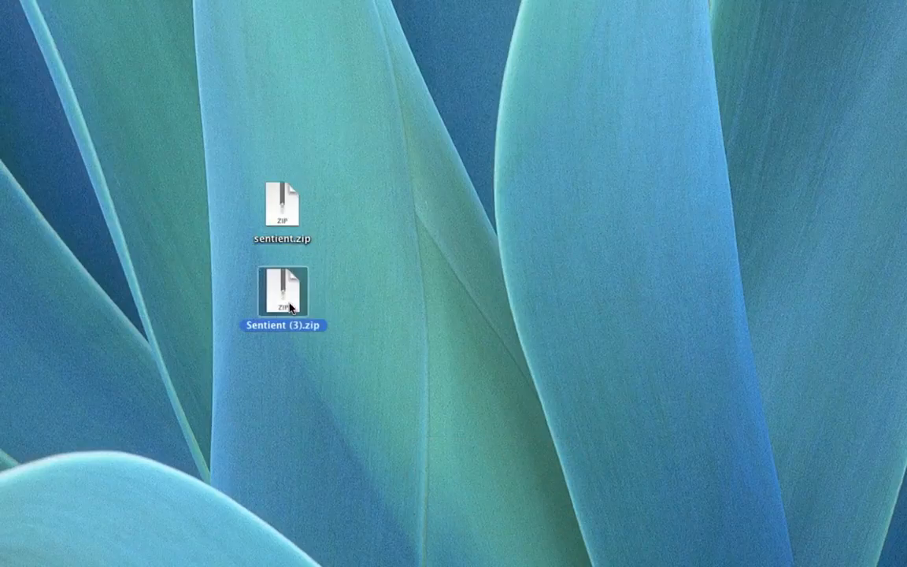
left_click(282, 203)
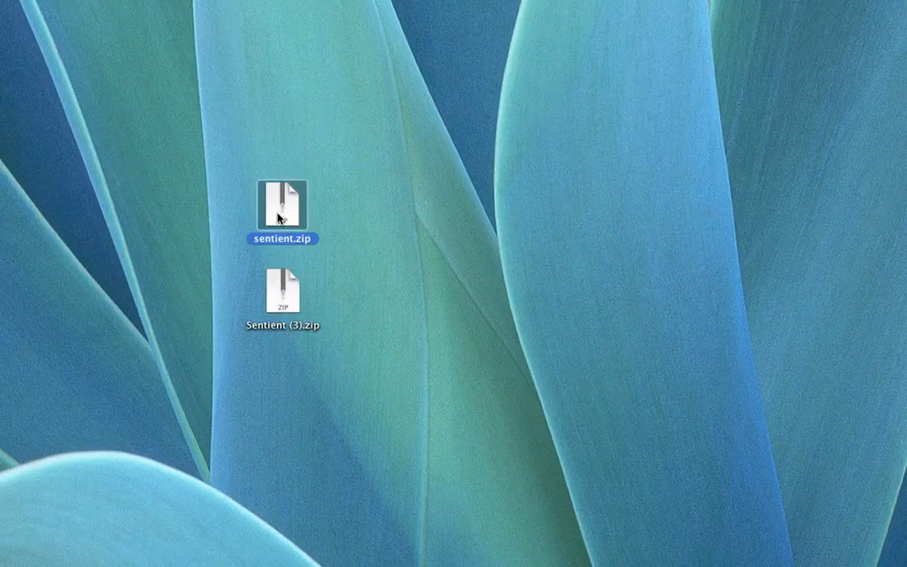
left_click(272, 292)
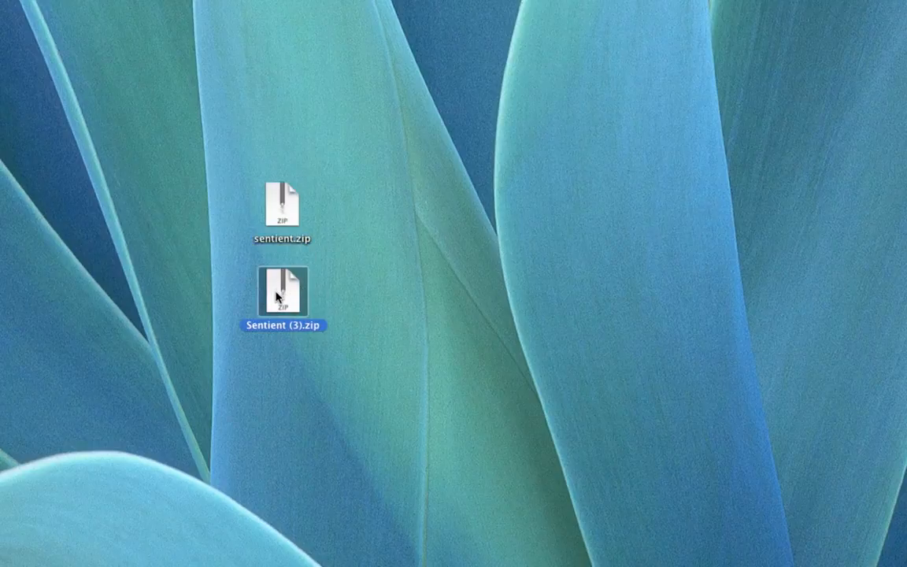
double_click(278, 296)
Check that the Sentient folder contains sentient.wordpress.2012-02-23.xml, then return to the browser
left_click_drag(296, 309, 355, 290)
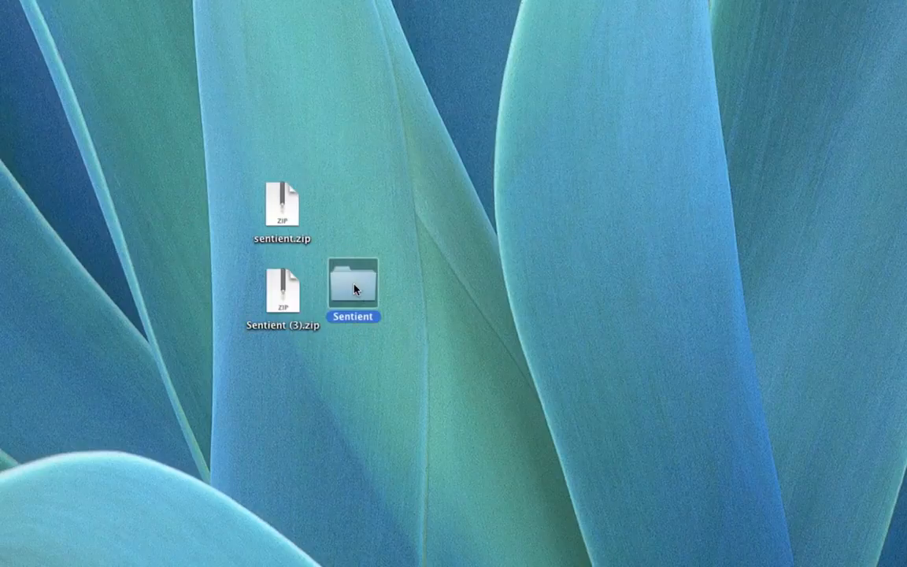
left_click(422, 282)
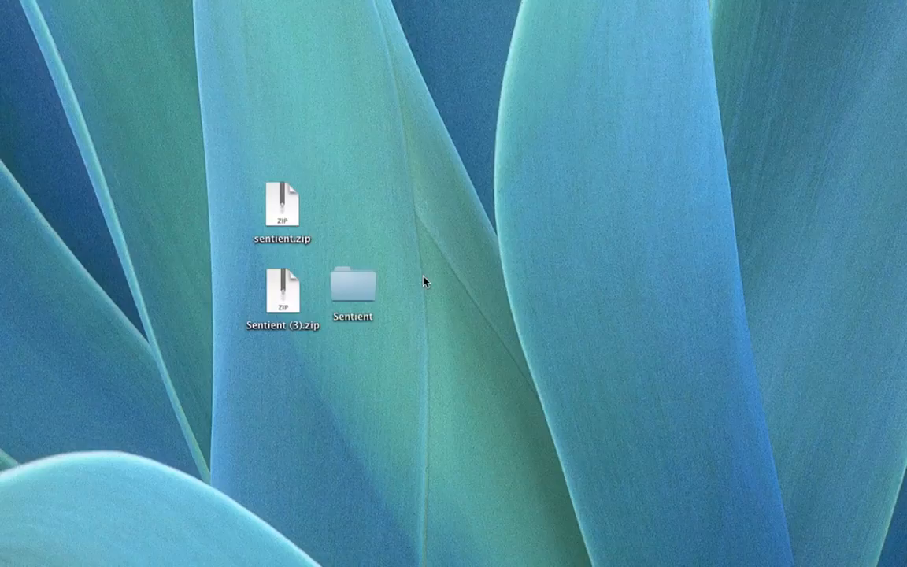
double_click(363, 283)
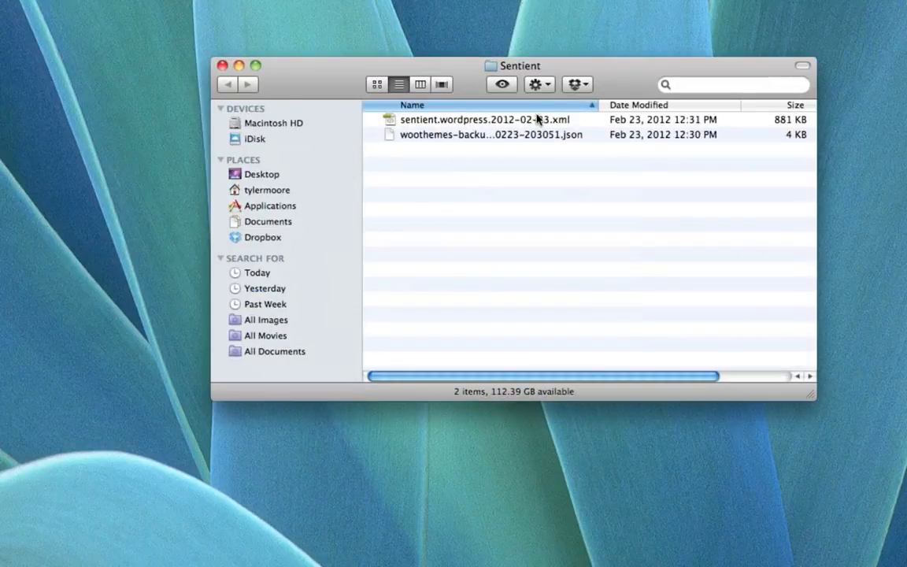
left_click(476, 119)
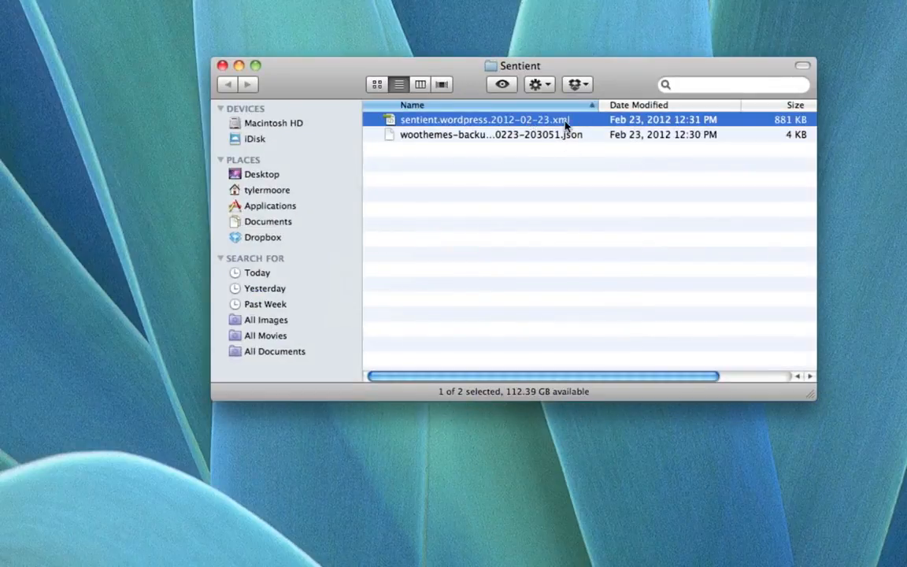
left_click(222, 65)
key("ctrl+Right")
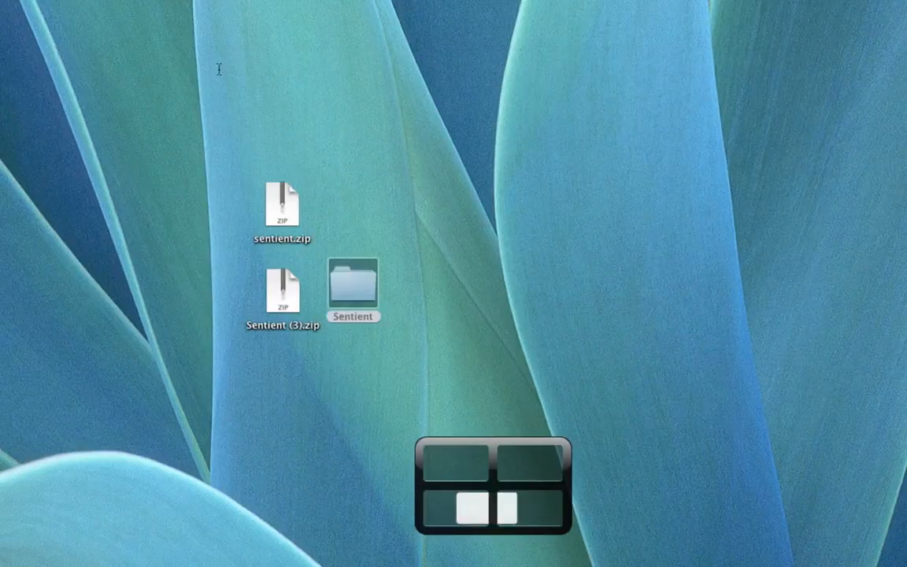
key("ctrl+Up")
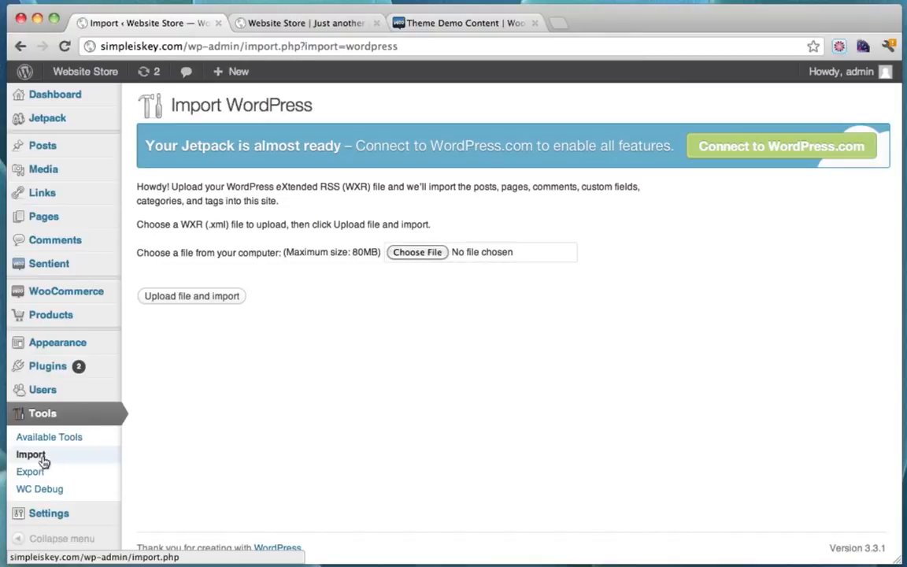
Choose sentient.wordpress.2012-02-23.xml from the Sentient folder and upload it for import
left_click(417, 251)
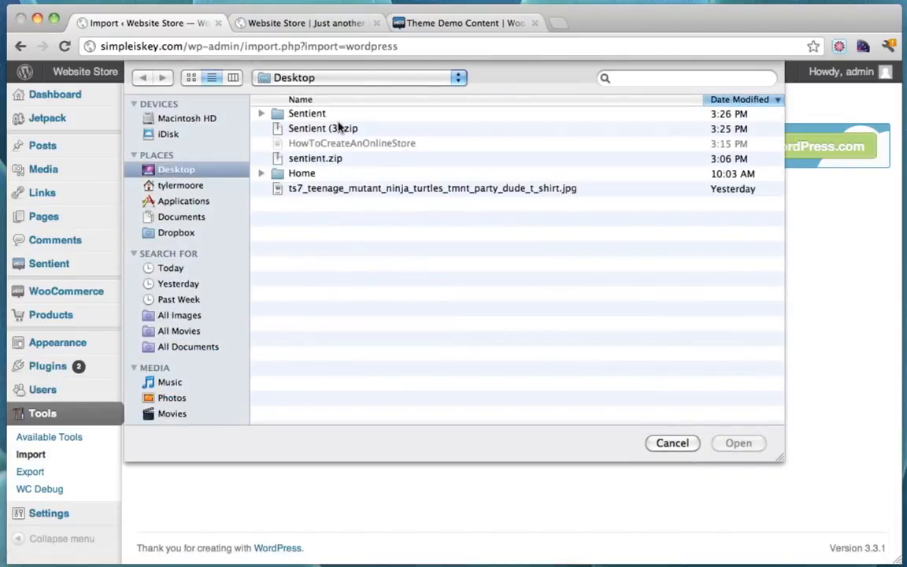
double_click(303, 114)
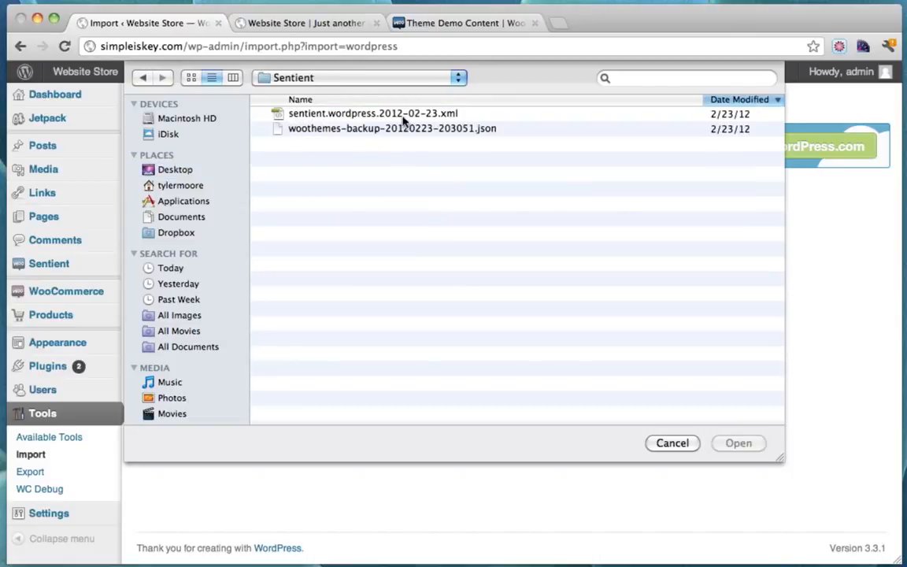
left_click(404, 117)
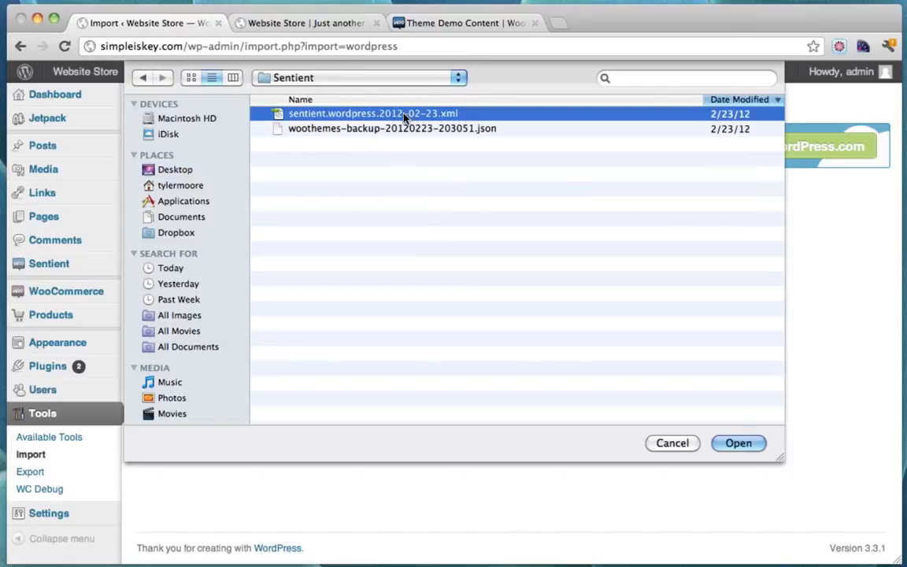
left_click(740, 442)
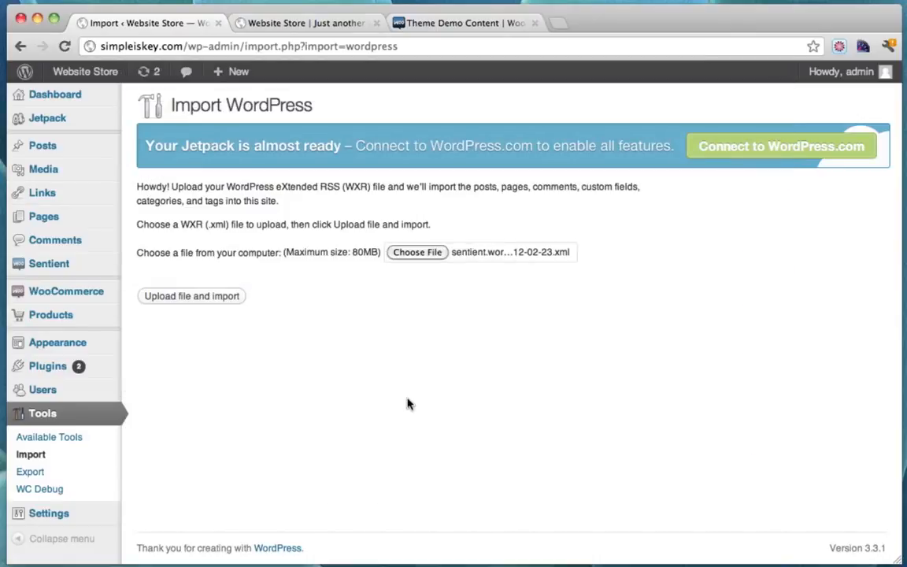
left_click(189, 299)
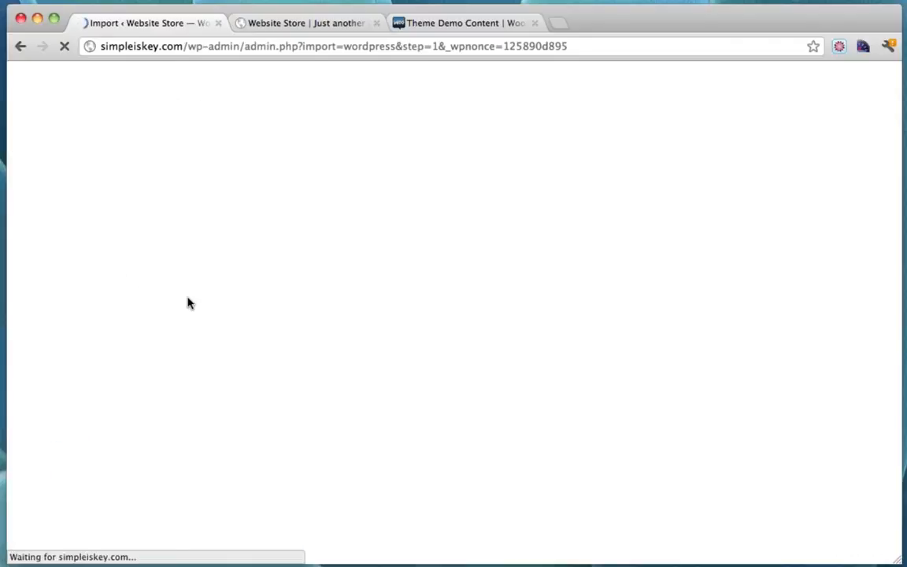
Assign all three authors' posts to admin, include file attachments, and submit the import
scroll(422, 299, "down", 2)
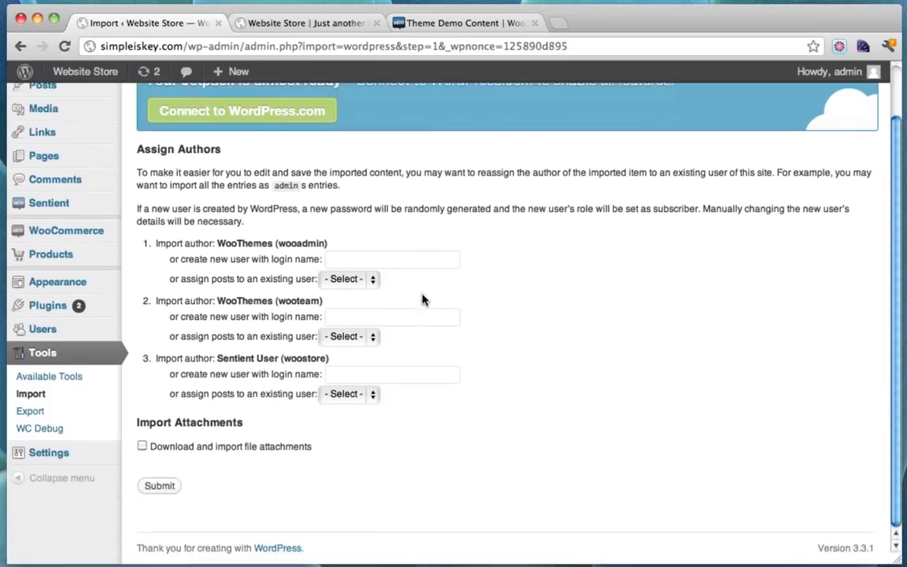
left_click(370, 278)
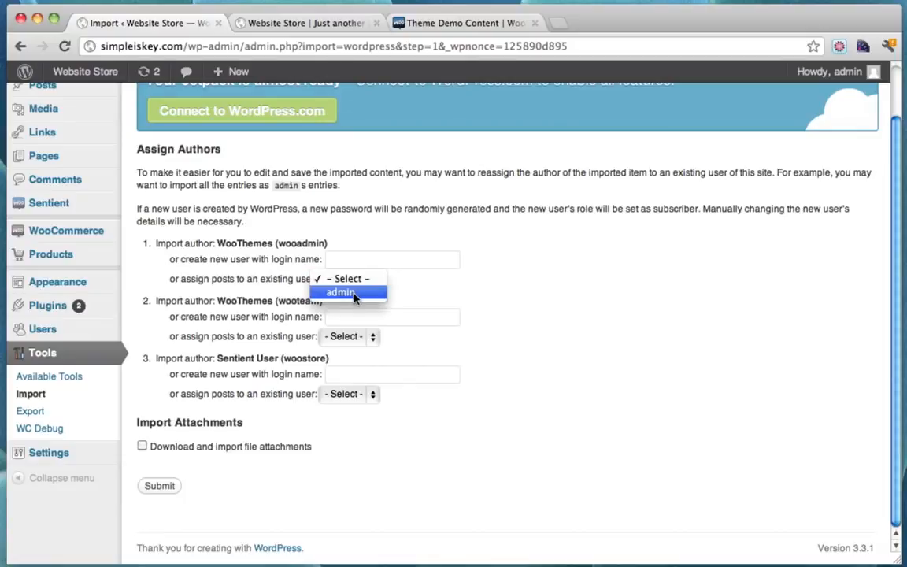
left_click(358, 293)
left_click(360, 336)
left_click(361, 352)
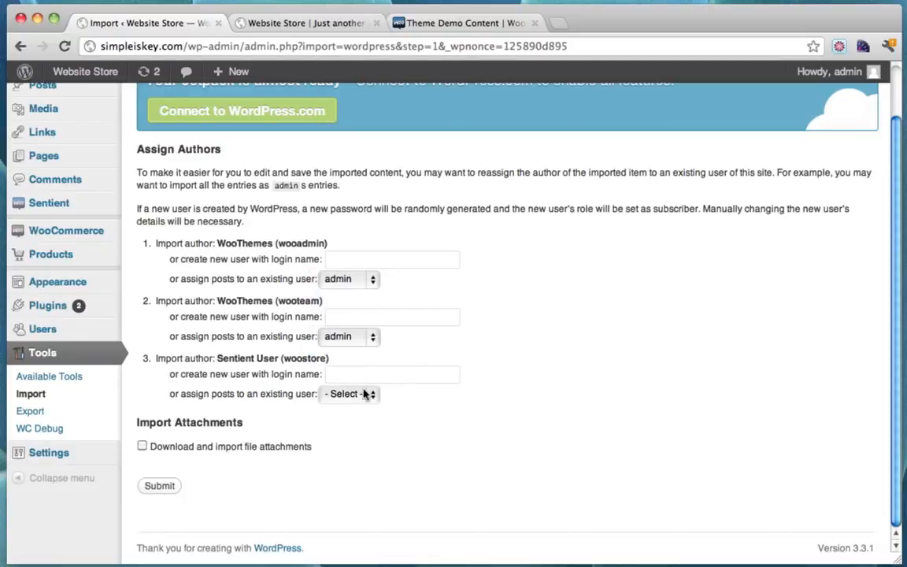
left_click(366, 394)
left_click(359, 407)
left_click(161, 488)
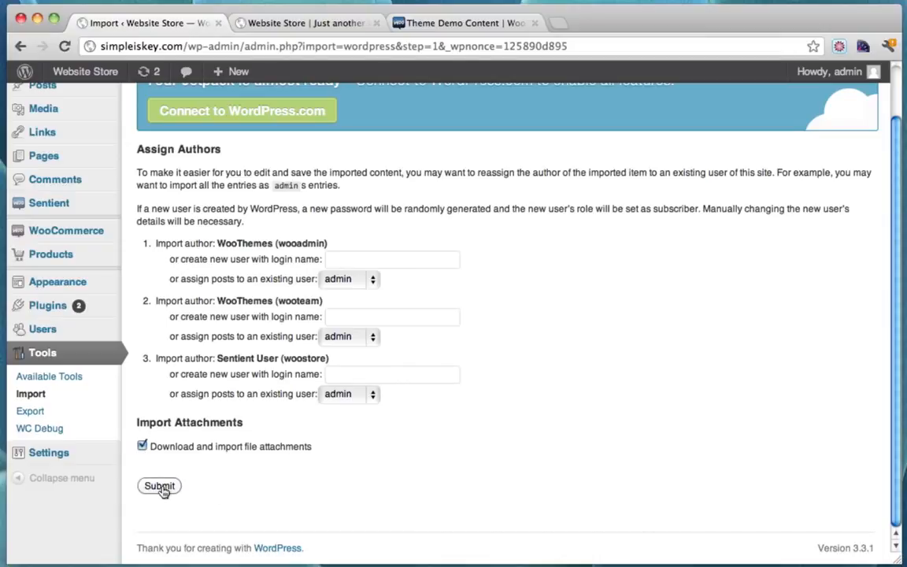
left_click(163, 488)
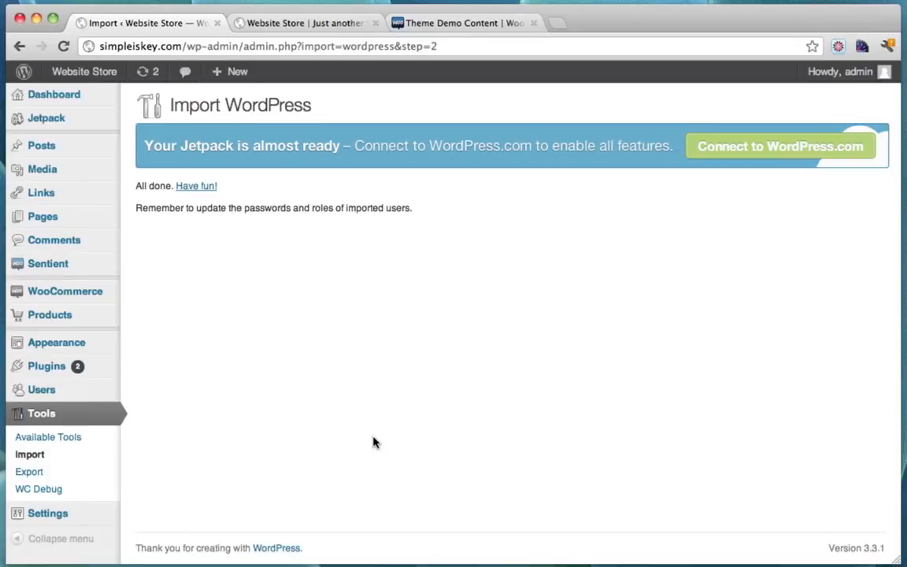
Reload the storefront to check the imported content, then return to the import results page
left_click(309, 23)
left_click(61, 46)
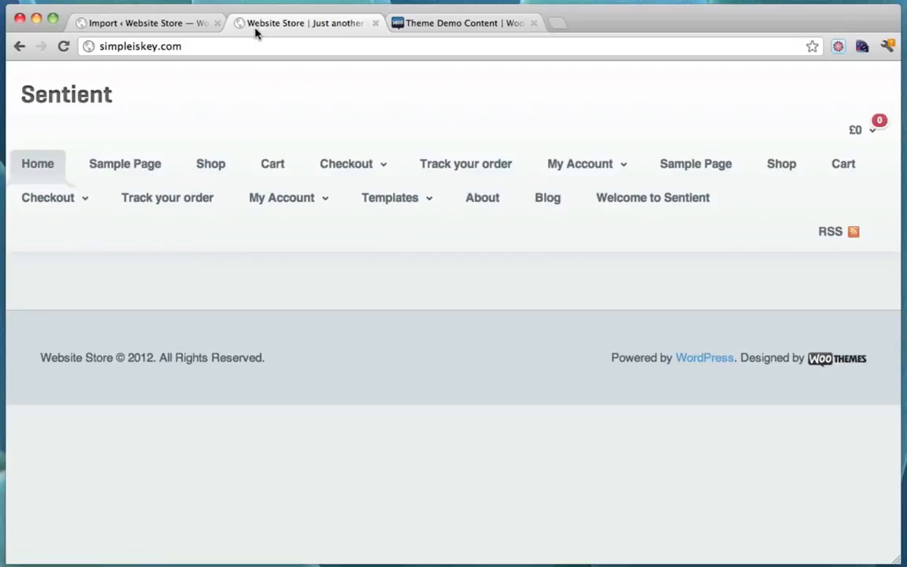
left_click(146, 26)
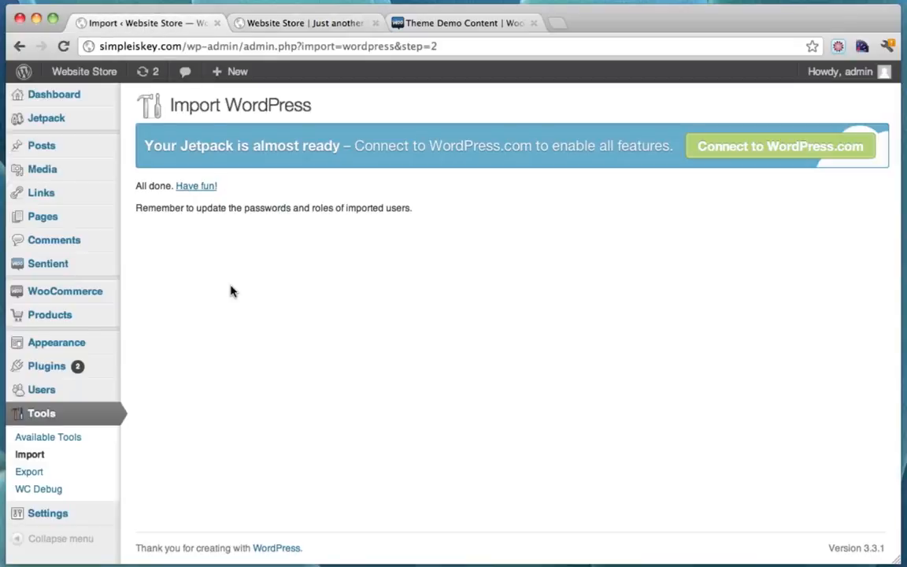
mouse_move(67, 349)
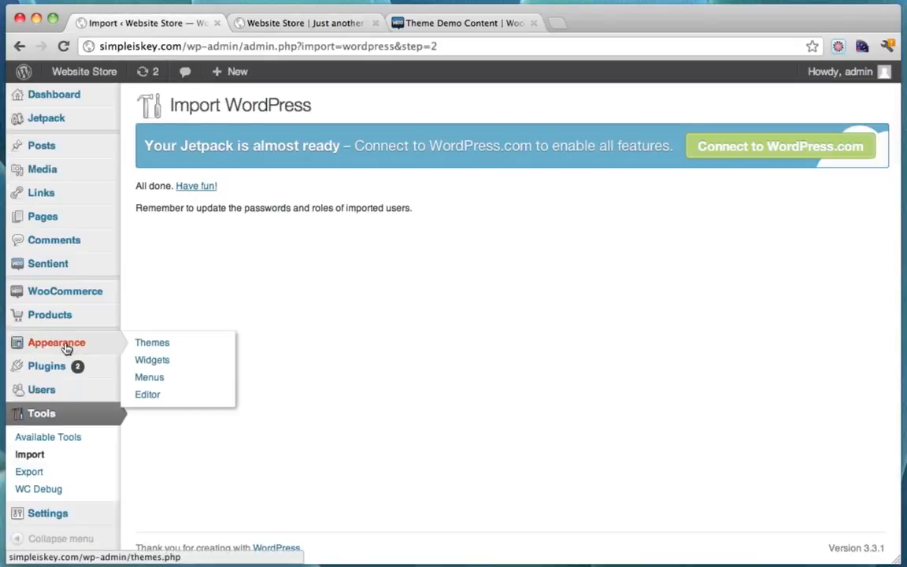
Assign Main Navigation to the Primary Menu and Customer Navigation to the Top Menu, then save
left_click(151, 378)
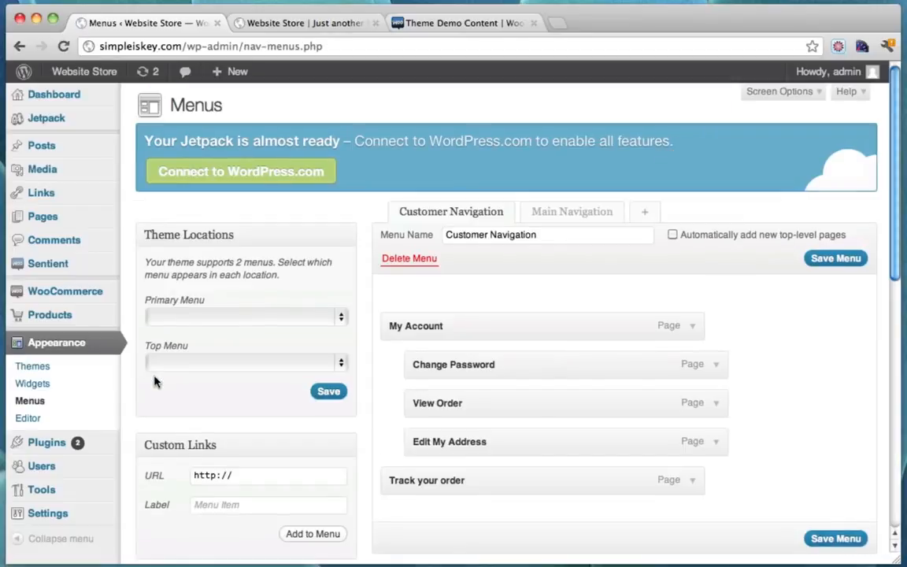
scroll(507, 268, "down", 2)
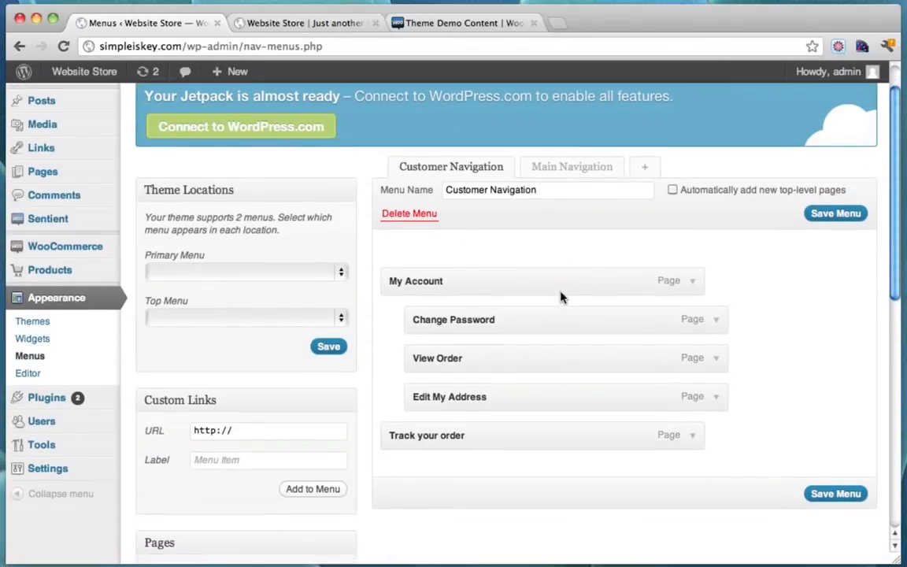
left_click(331, 275)
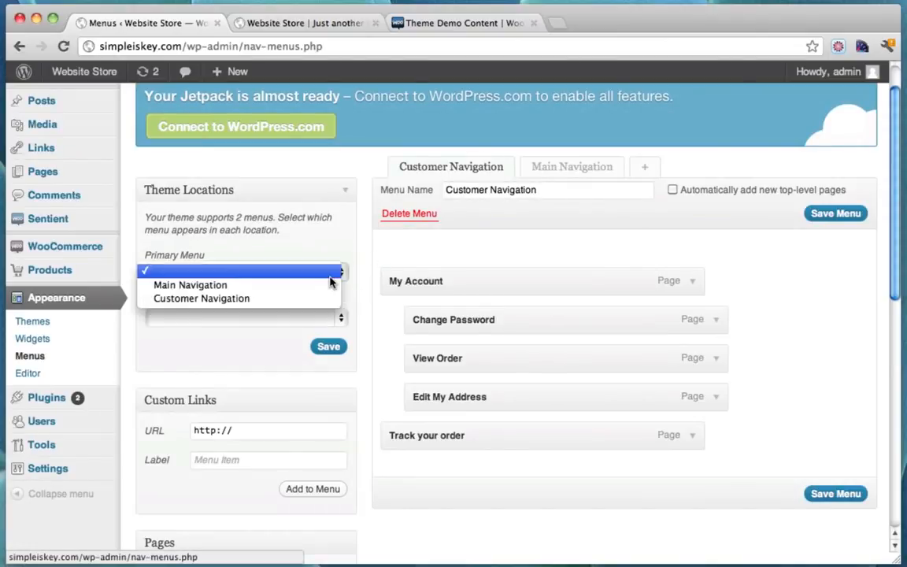
left_click(268, 299)
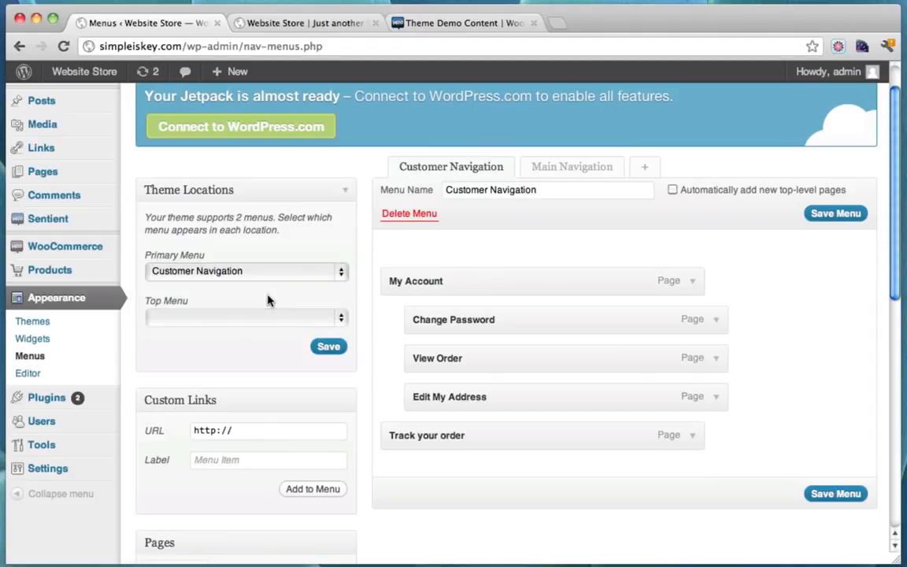
left_click(307, 274)
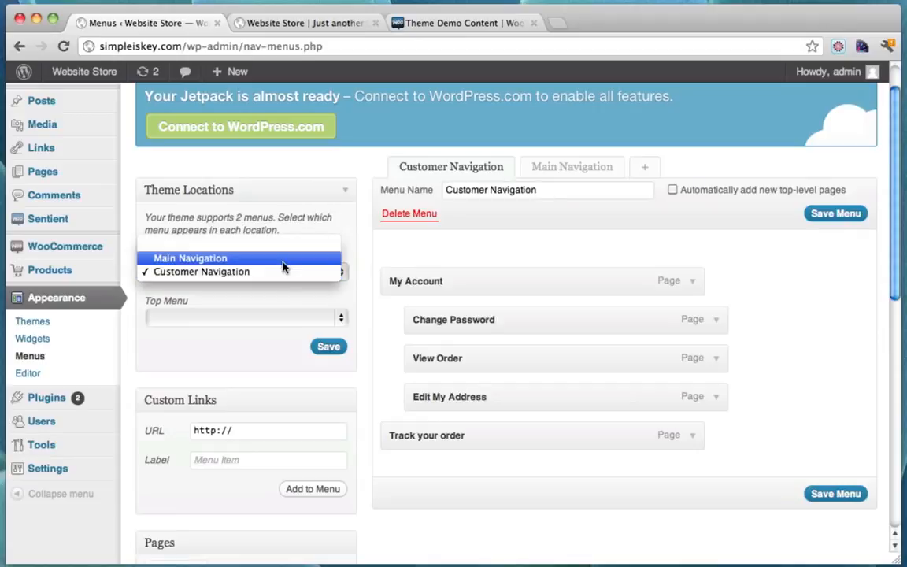
left_click(283, 266)
left_click(259, 315)
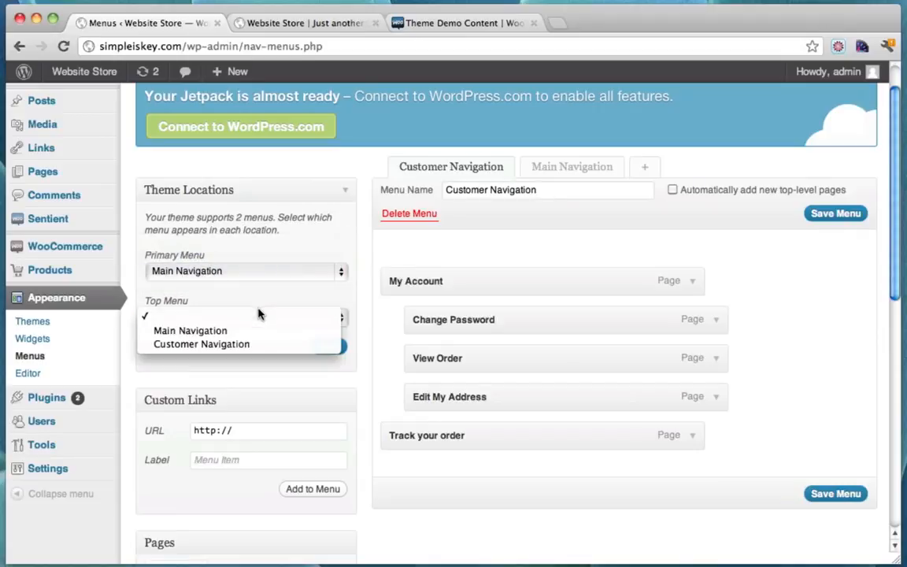
left_click(232, 343)
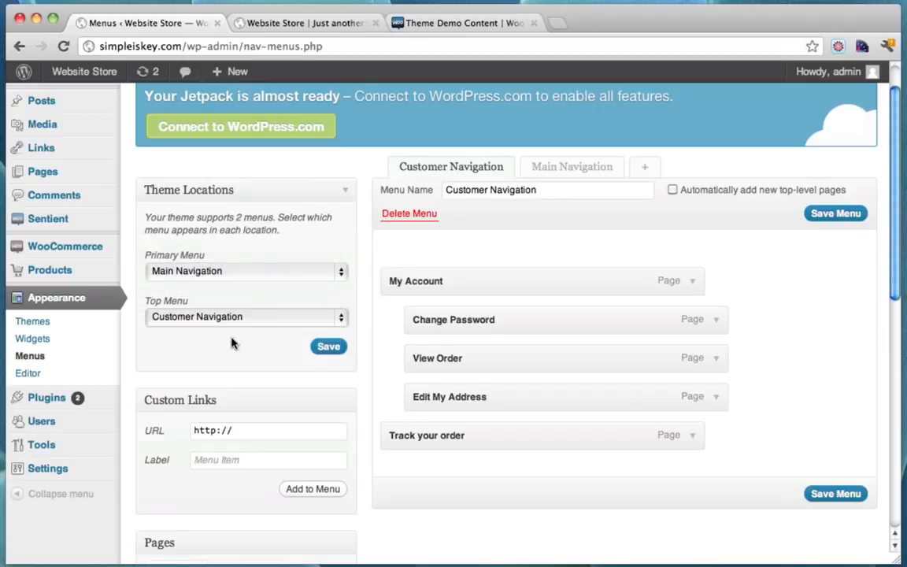
left_click(330, 348)
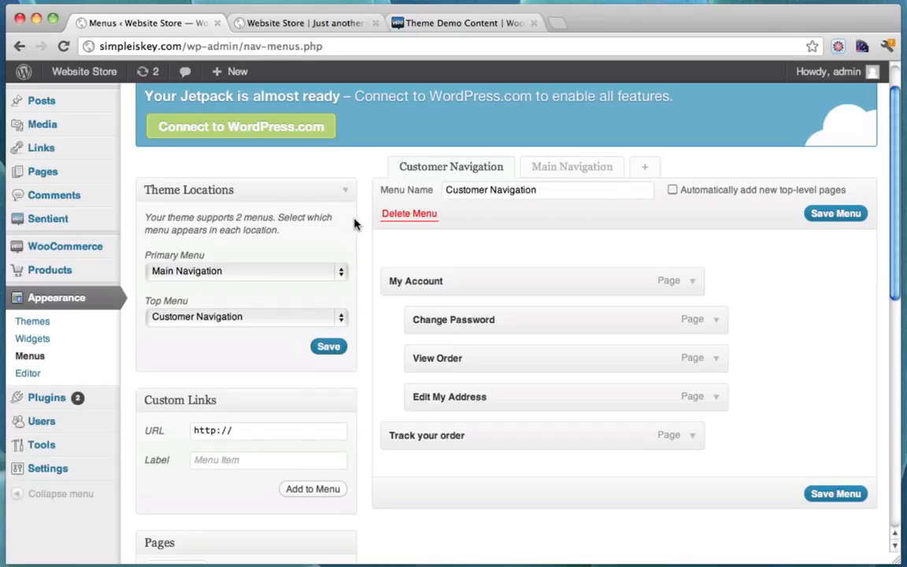
Reload the storefront to check the new header navigation, then return to Menus
left_click(277, 21)
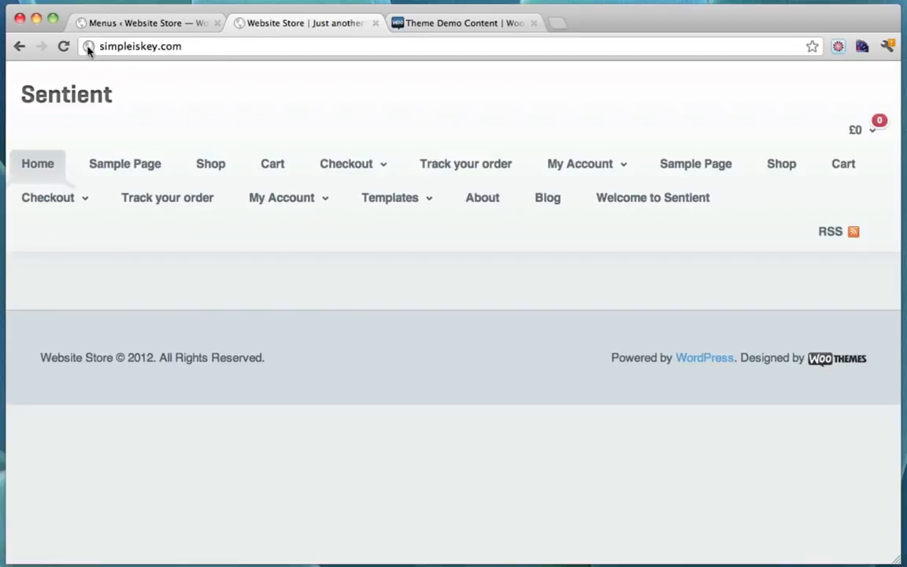
left_click(64, 47)
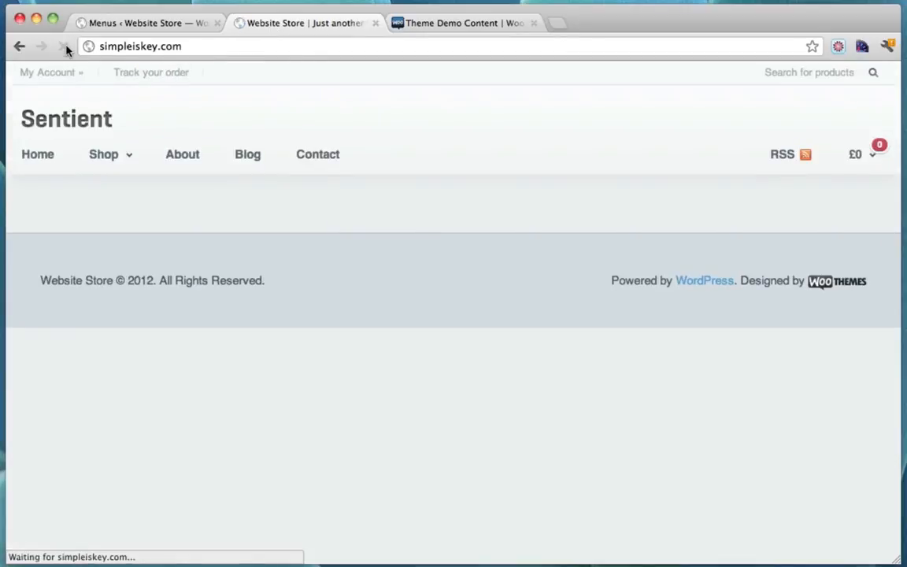
mouse_move(154, 155)
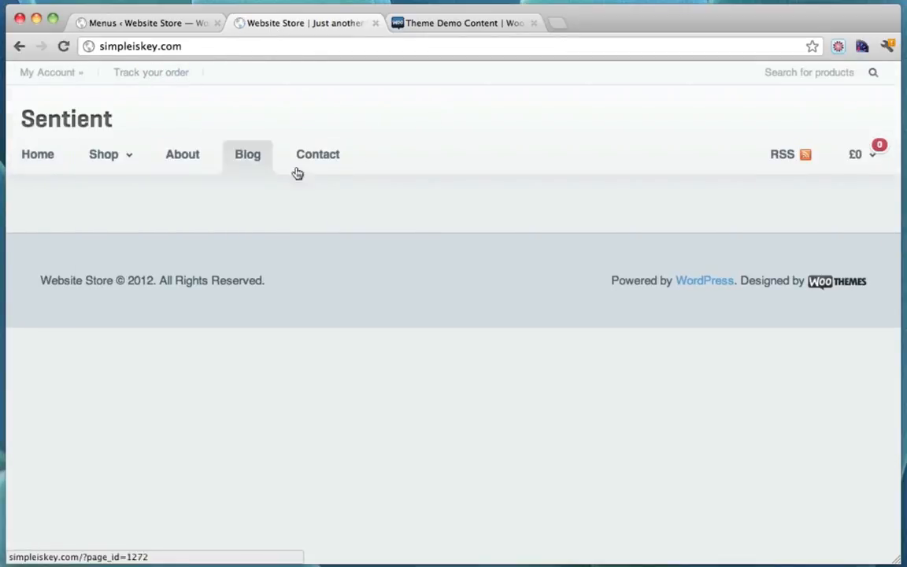
left_click(153, 26)
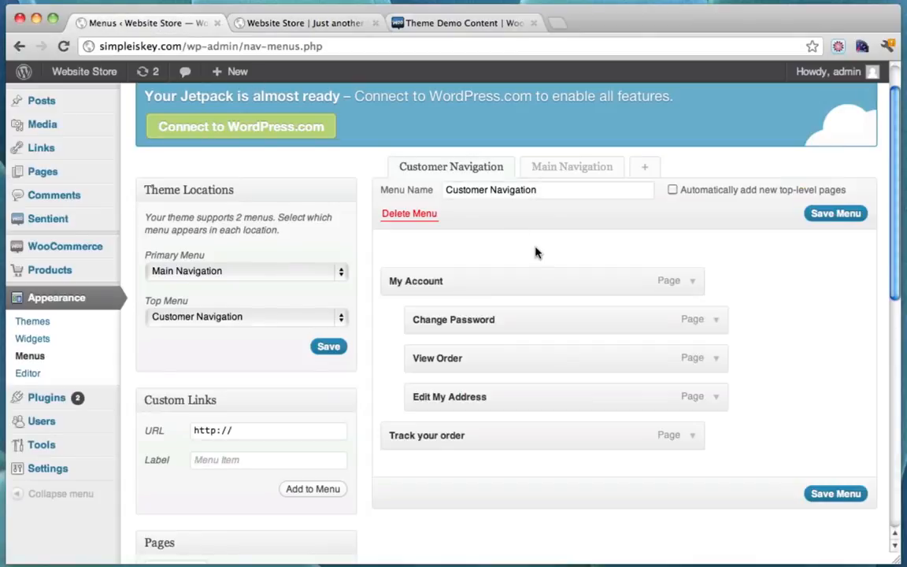
left_click(574, 173)
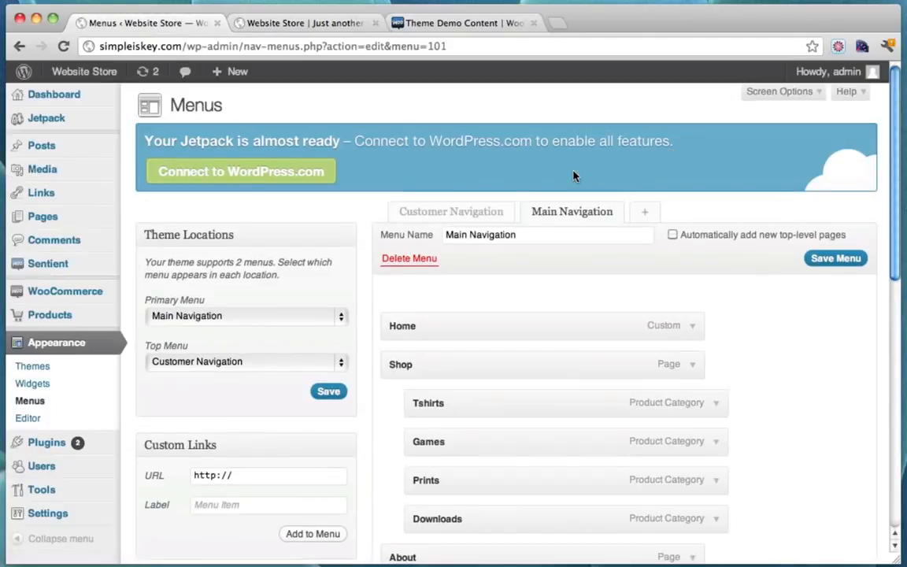
scroll(589, 296, "down", 3)
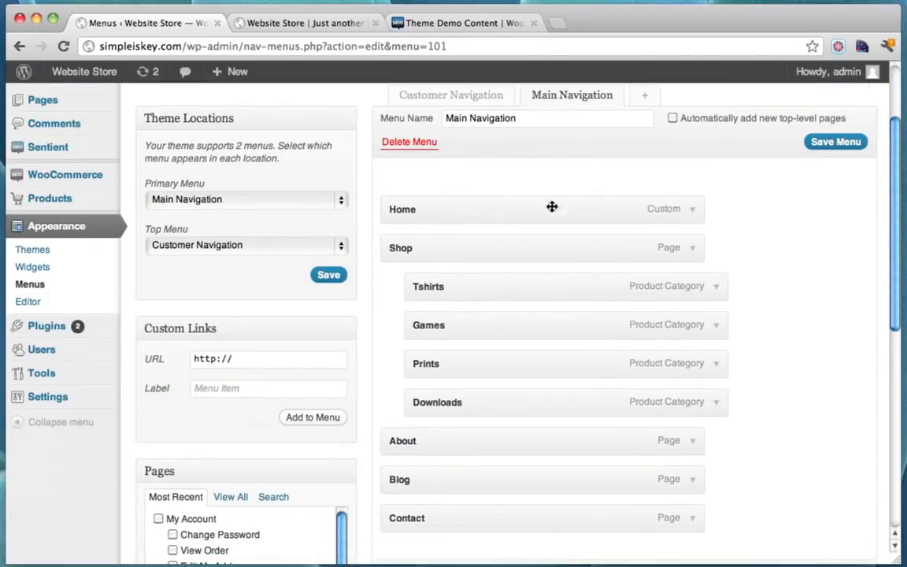
left_click(693, 213)
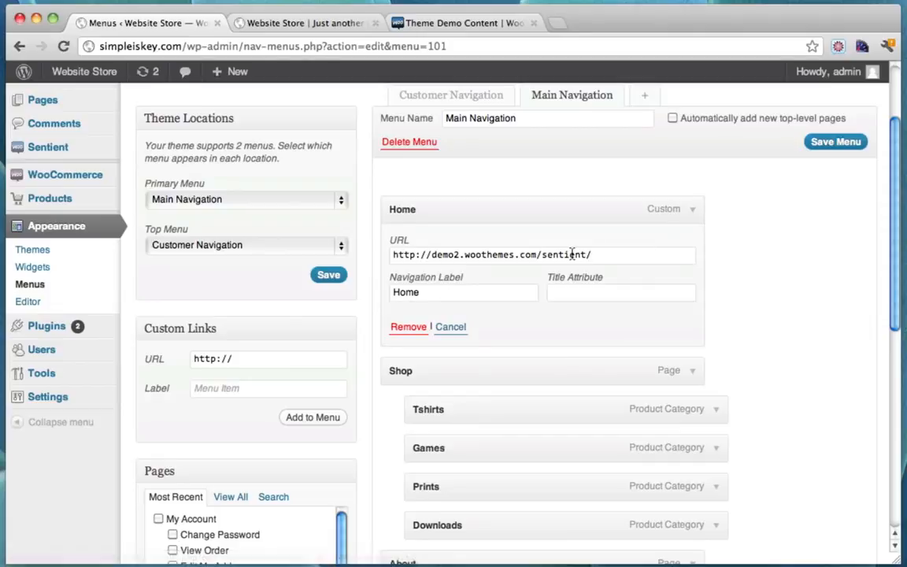
left_click(693, 210)
left_click(693, 210)
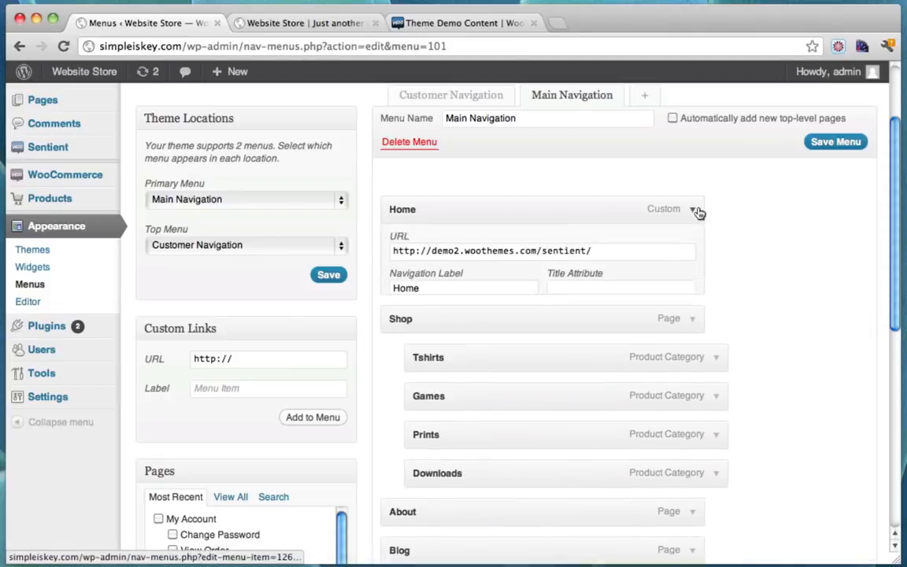
left_click_drag(432, 254, 629, 259)
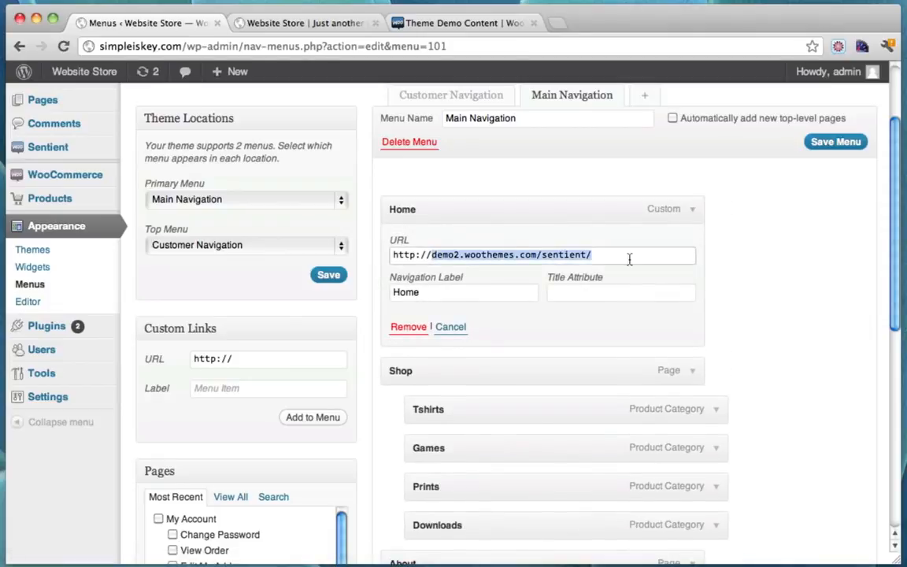
type("www.simpleisk")
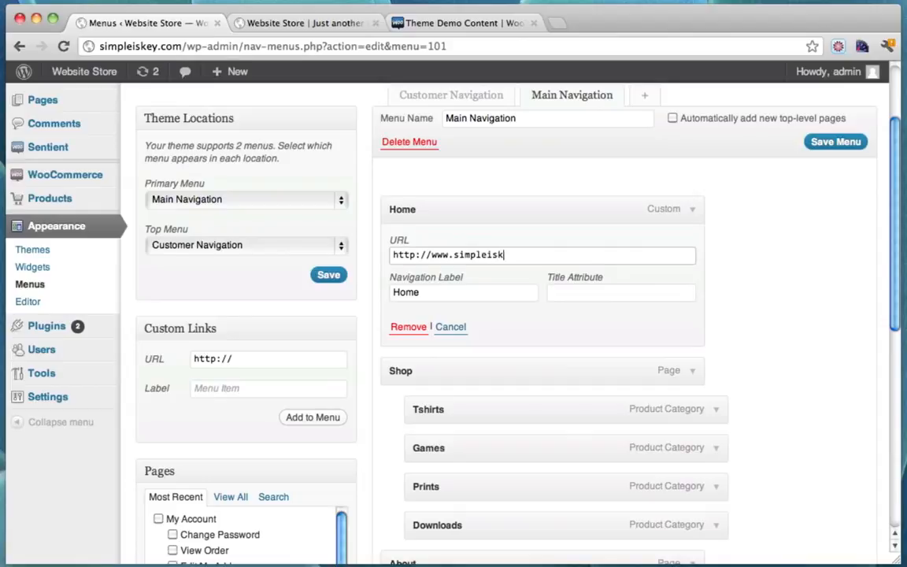
type("ey.com")
scroll(739, 264, "down", 3)
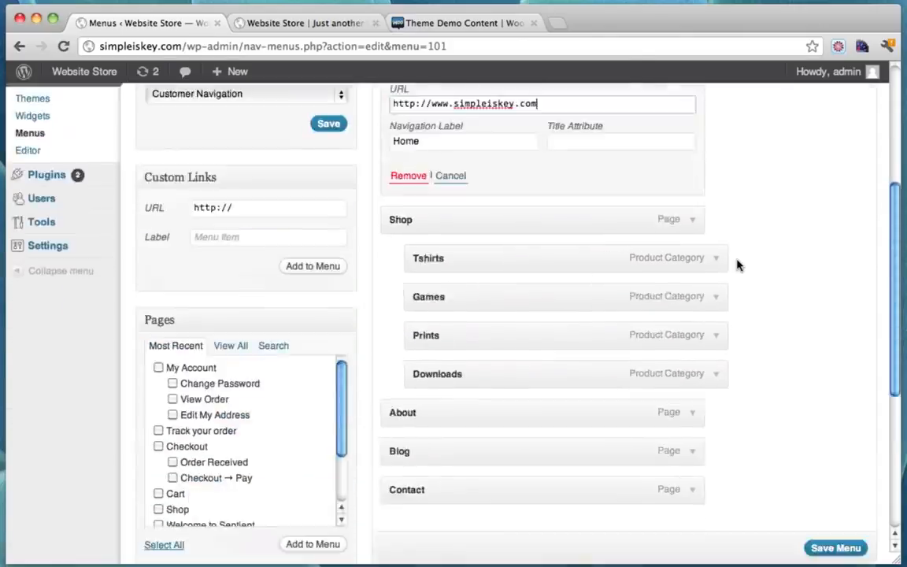
scroll(820, 162, "up", 3)
scroll(796, 340, "down", 5)
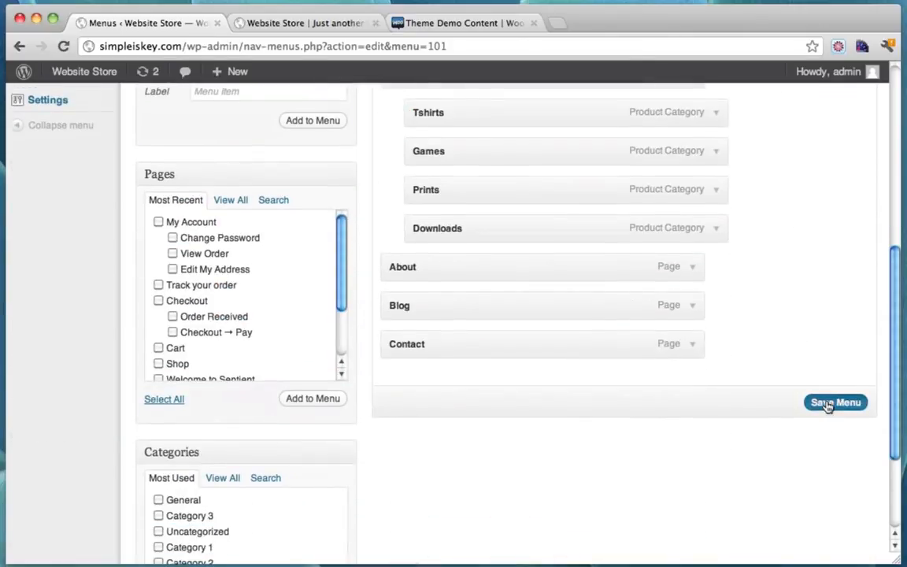
left_click(826, 403)
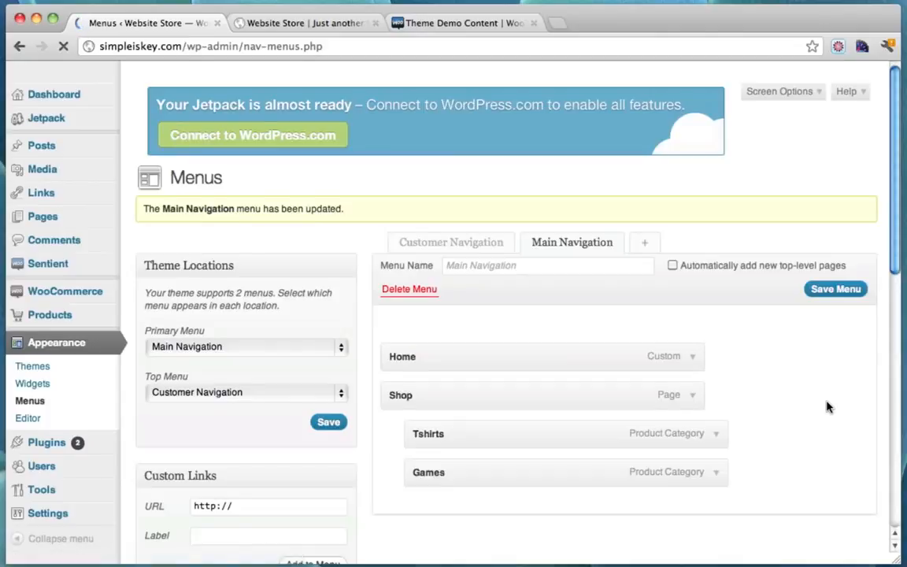
scroll(760, 254, "down", 3)
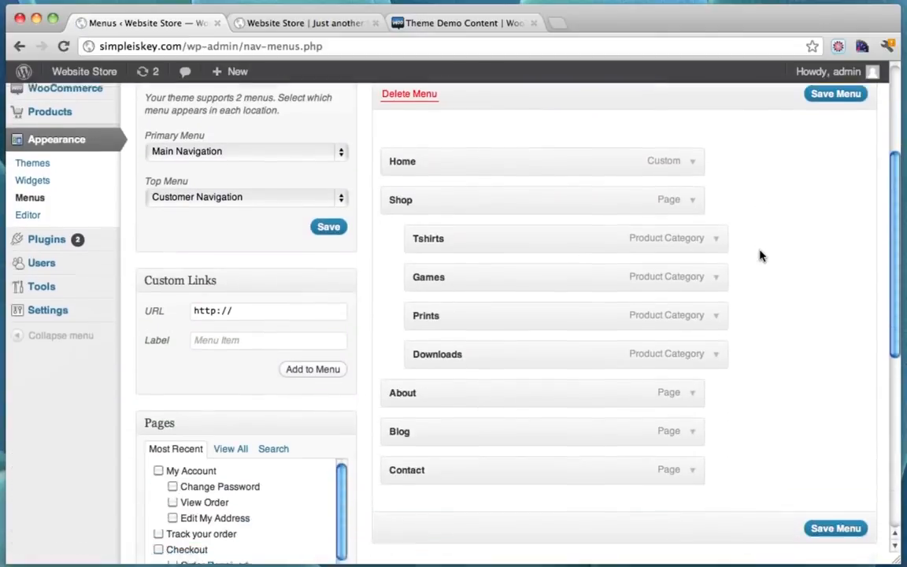
scroll(760, 254, "up", 3)
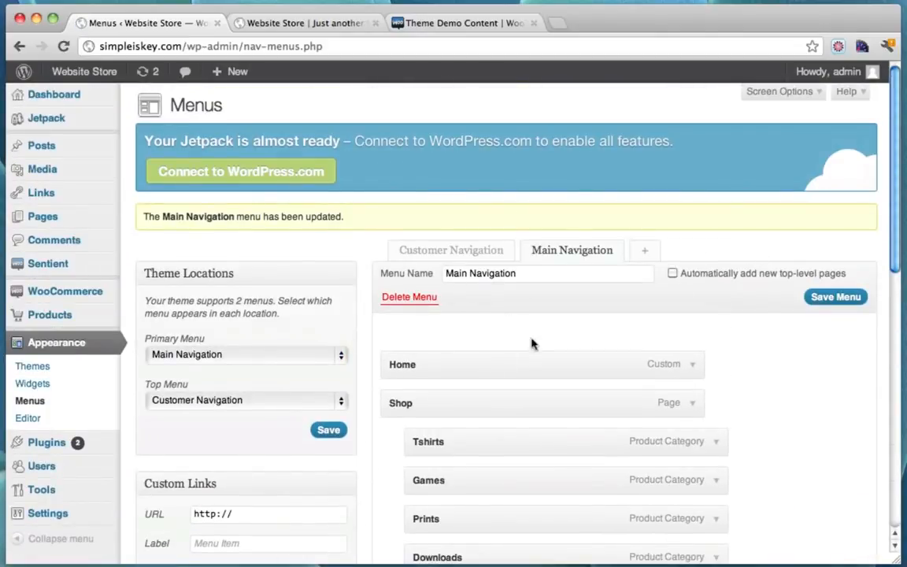
scroll(531, 343, "down", 3)
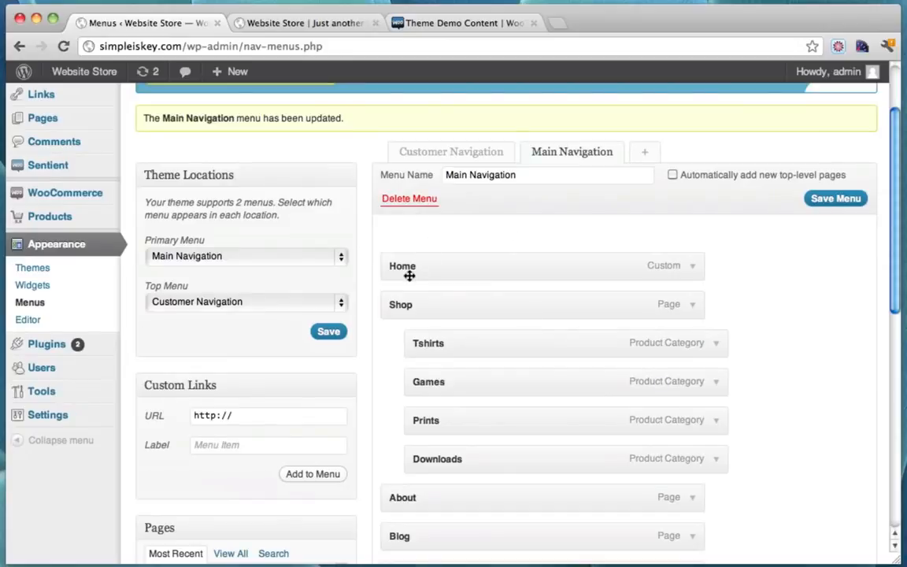
left_click(311, 22)
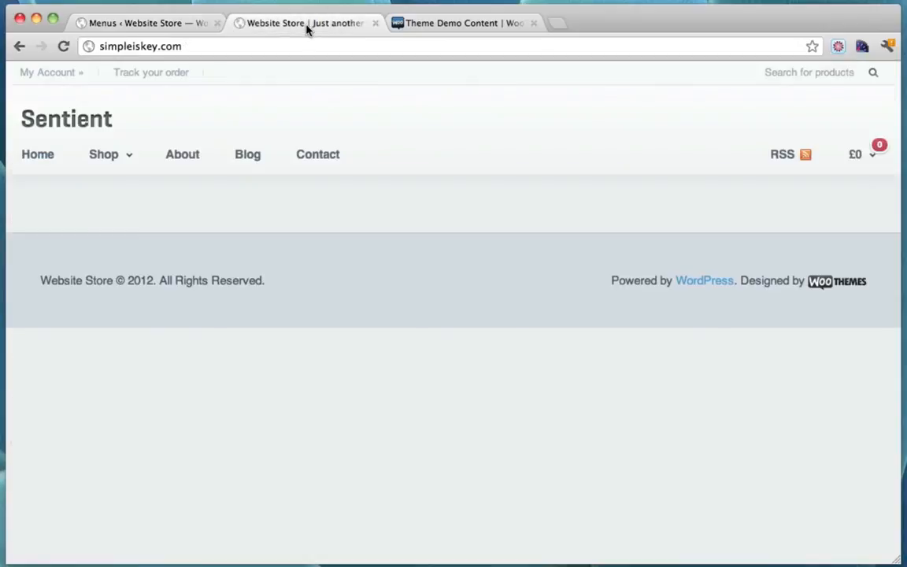
mouse_move(113, 154)
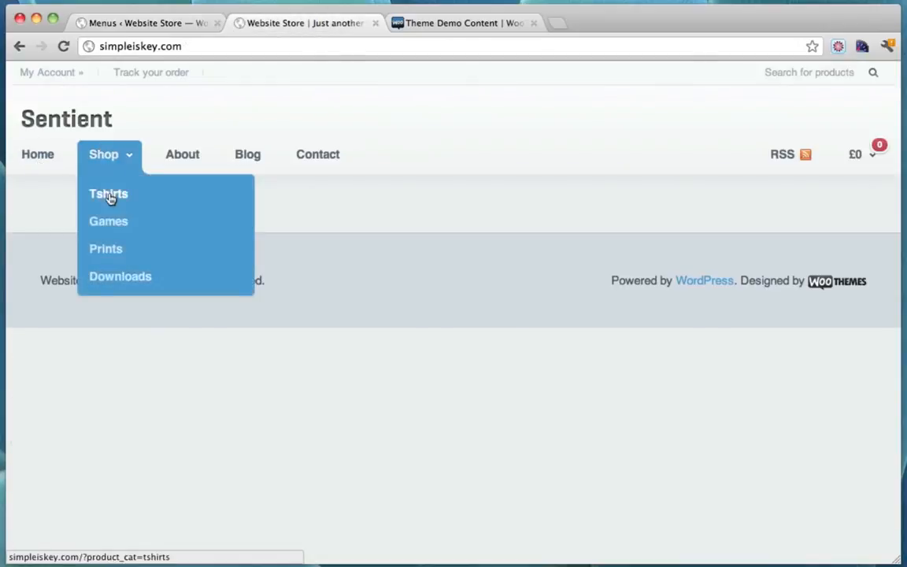
left_click(167, 24)
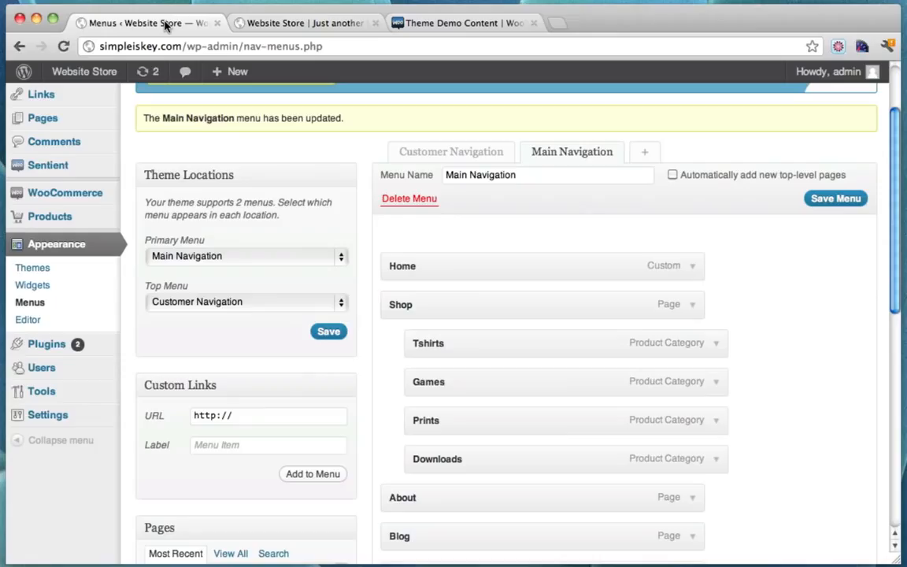
scroll(424, 311, "down", 3)
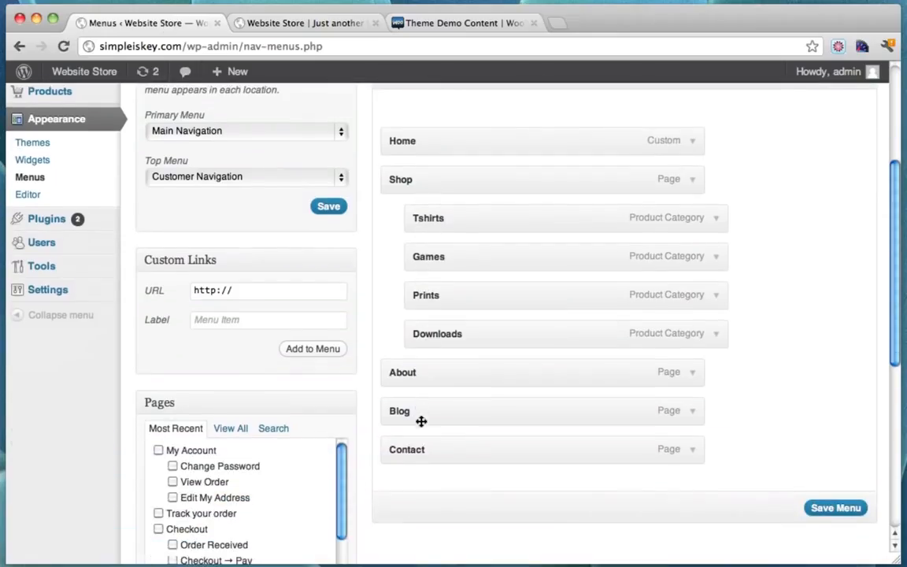
left_click(299, 30)
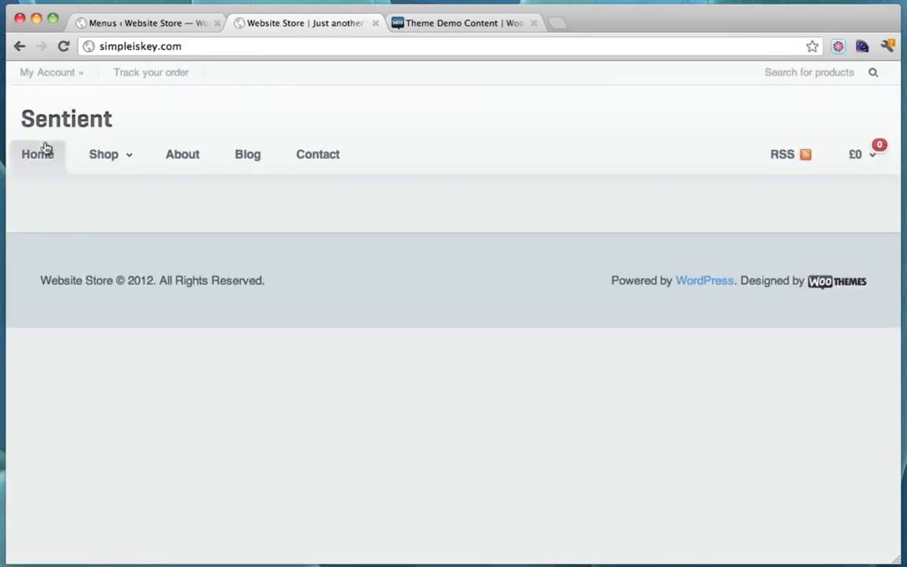
left_click(152, 24)
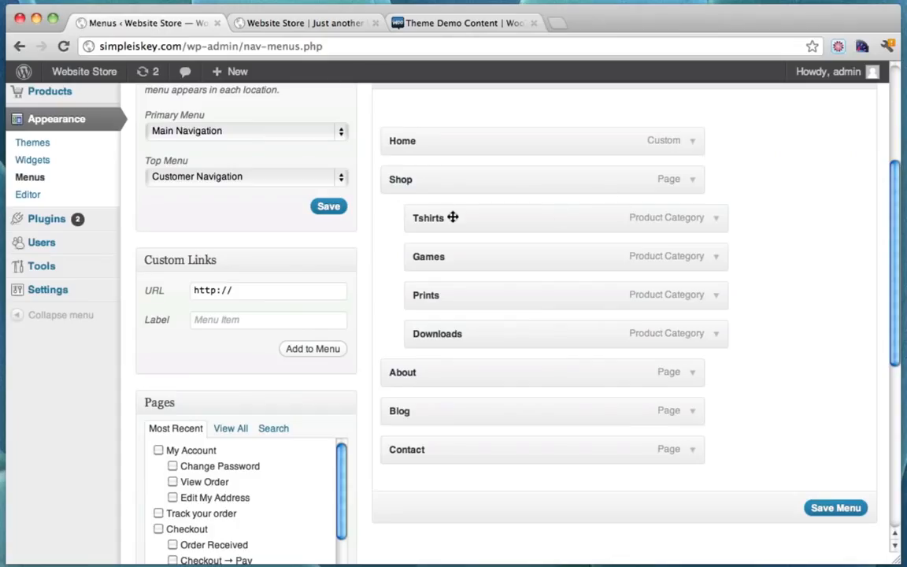
mouse_move(437, 222)
left_mouse_down()
mouse_move(386, 219)
mouse_move(432, 223)
mouse_move(422, 223)
left_mouse_up()
left_click(308, 28)
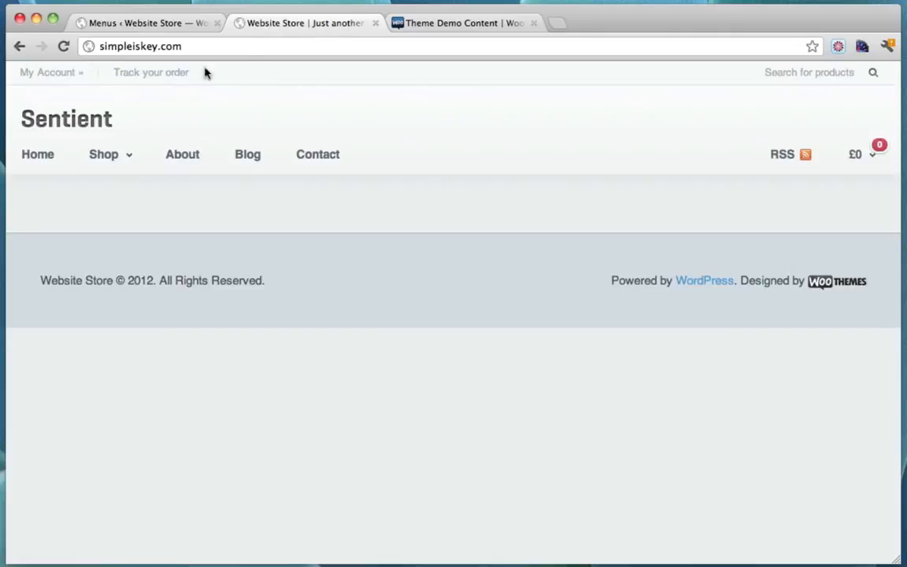
mouse_move(124, 163)
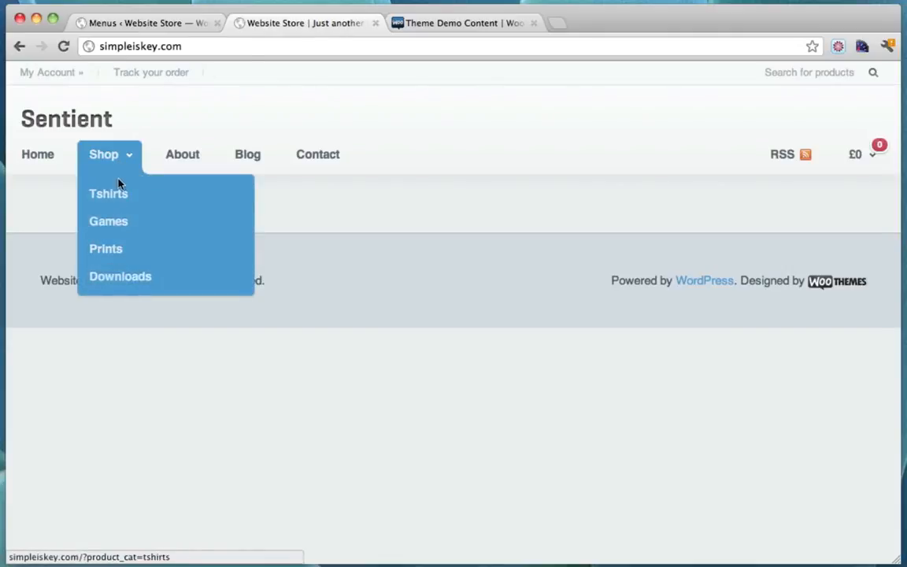
left_click(171, 25)
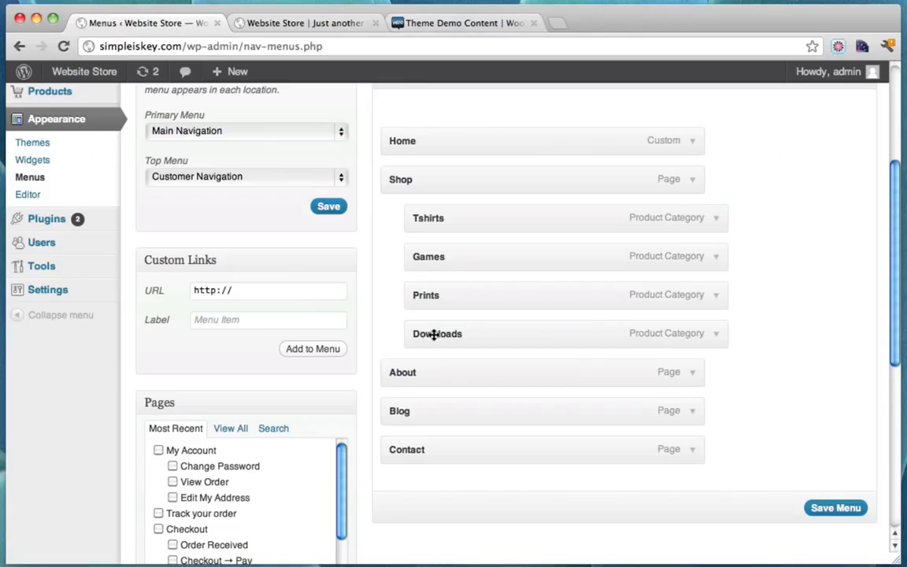
scroll(430, 437, "down", 1)
scroll(403, 443, "down", 2)
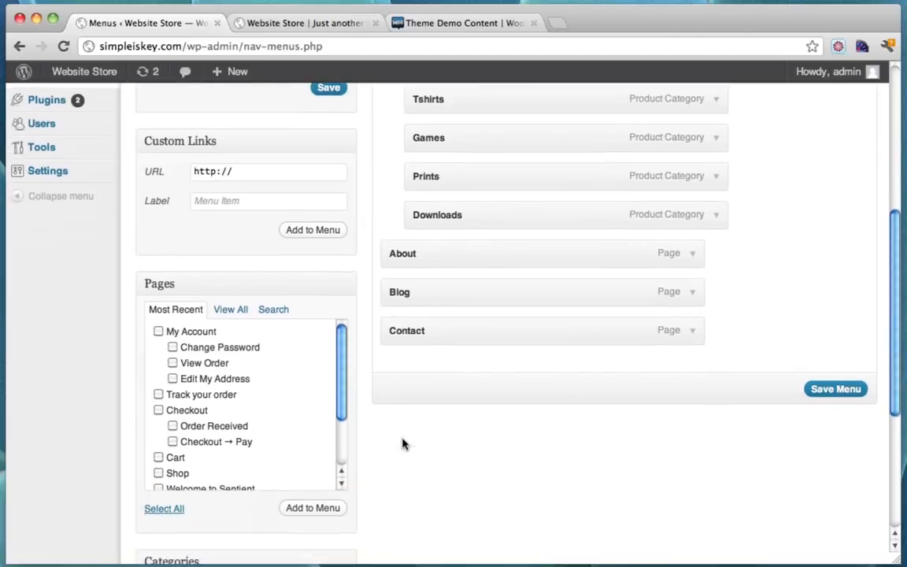
scroll(285, 407, "down", 2)
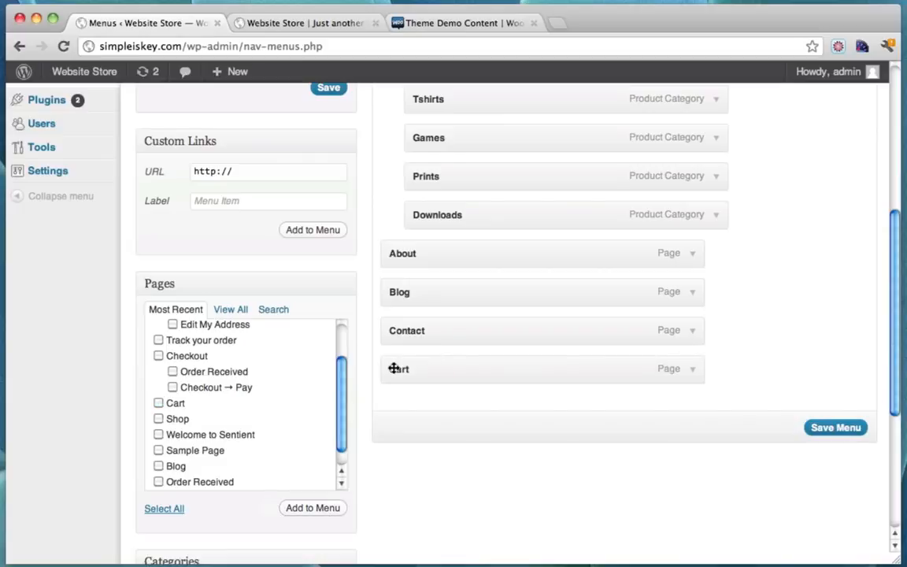
Nest Cart under About in Main Navigation, save, and preview the storefront
left_click_drag(393, 369, 424, 291)
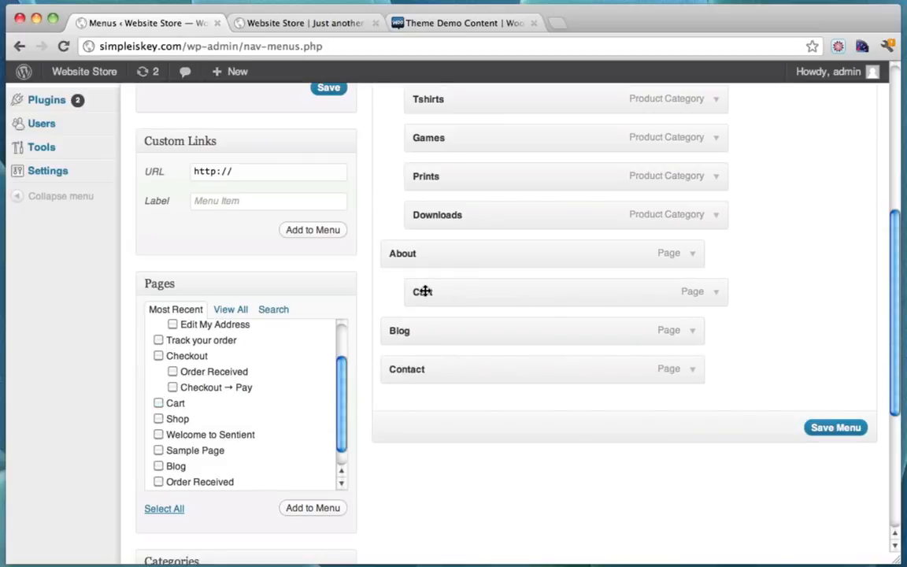
left_click(832, 428)
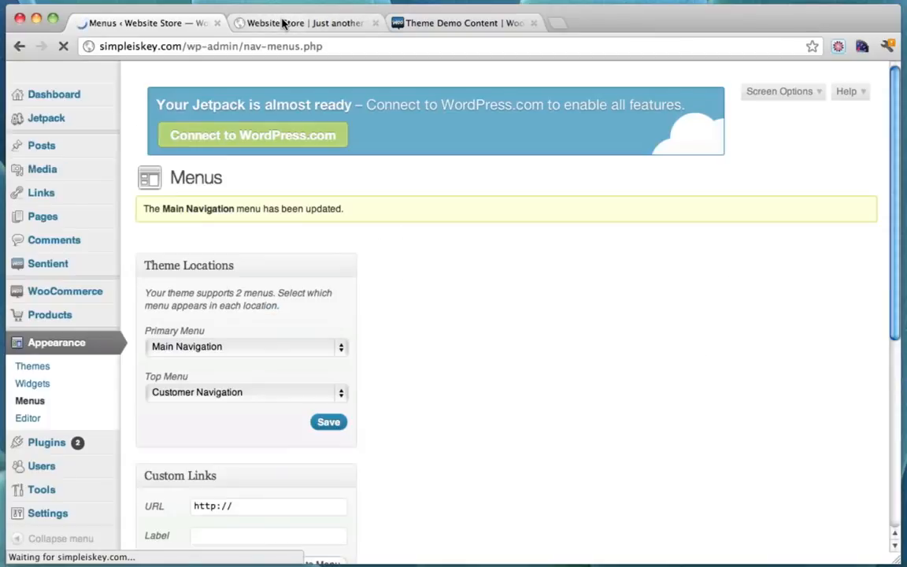
left_click(284, 24)
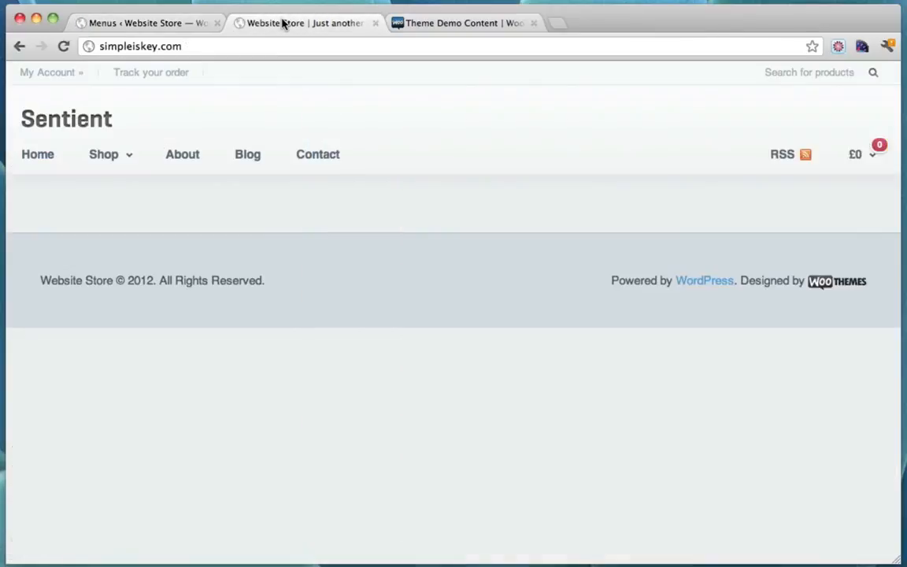
left_click(64, 47)
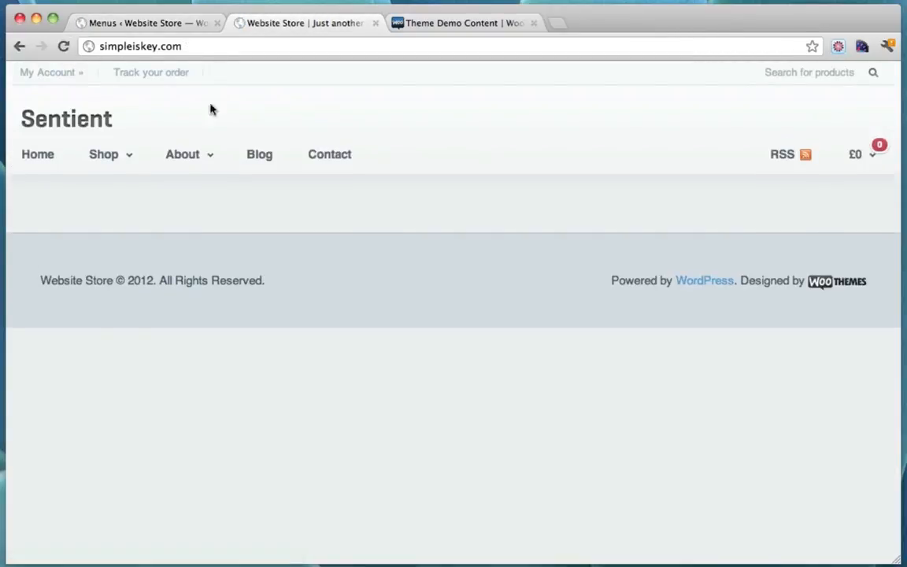
mouse_move(193, 165)
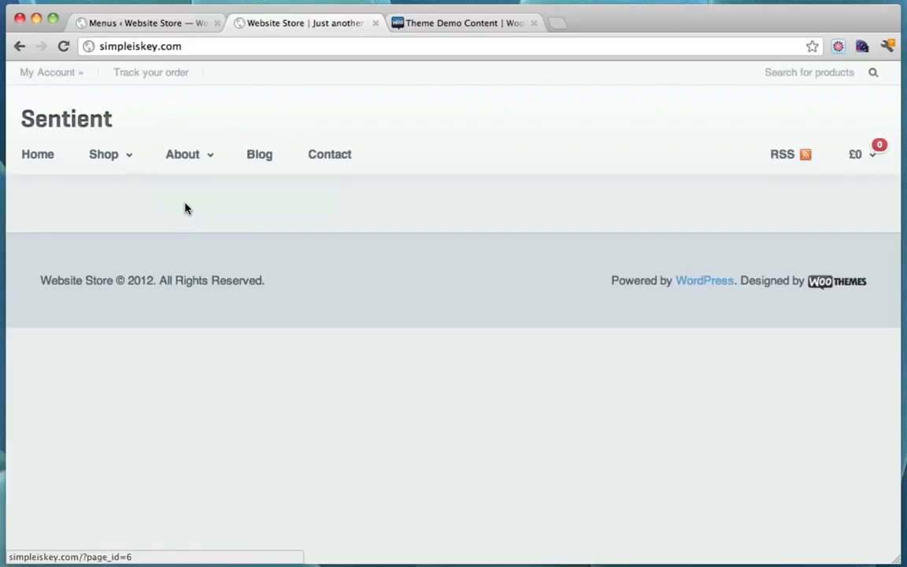
left_click(184, 32)
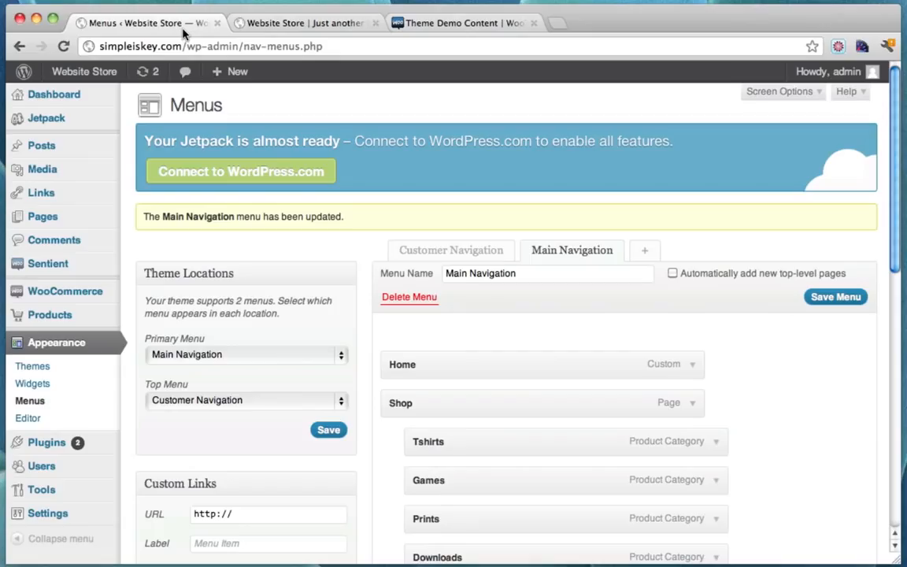
Move Cart to top level between About and Blog, save, and reload the storefront
scroll(417, 401, "down", 5)
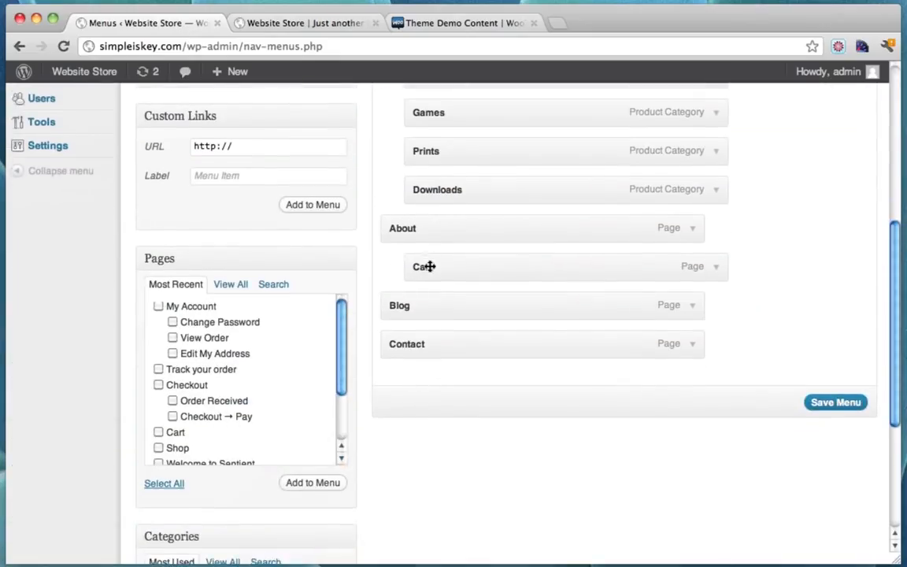
left_click_drag(429, 266, 399, 265)
left_click(823, 405)
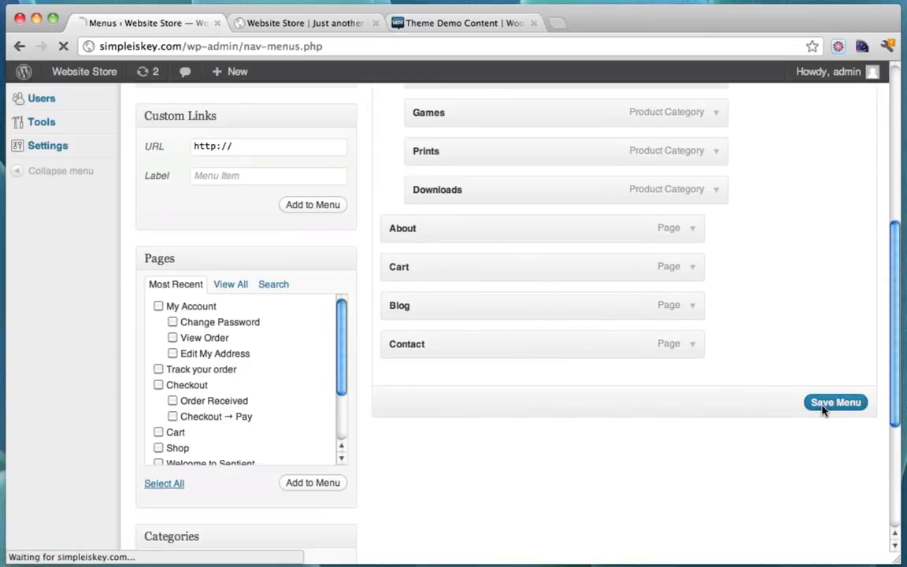
left_click(303, 23)
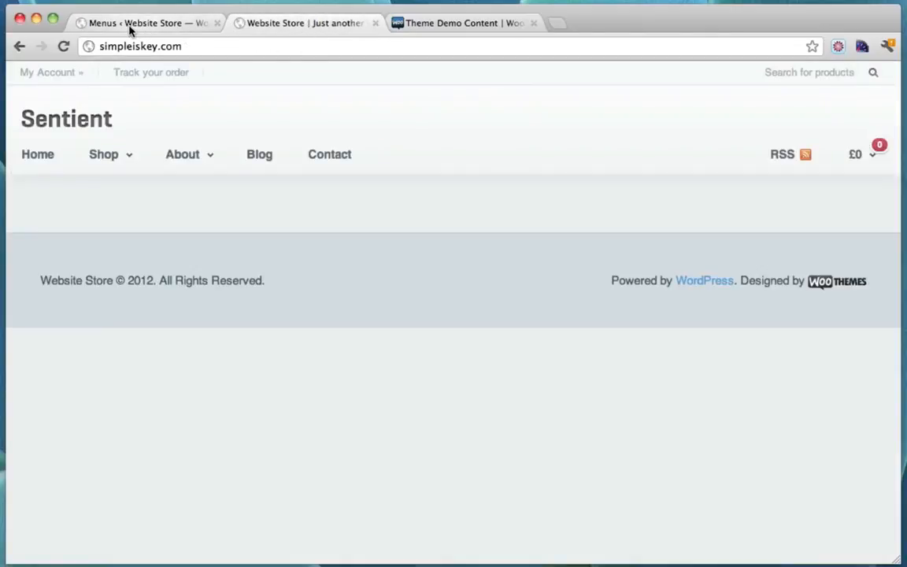
left_click(64, 47)
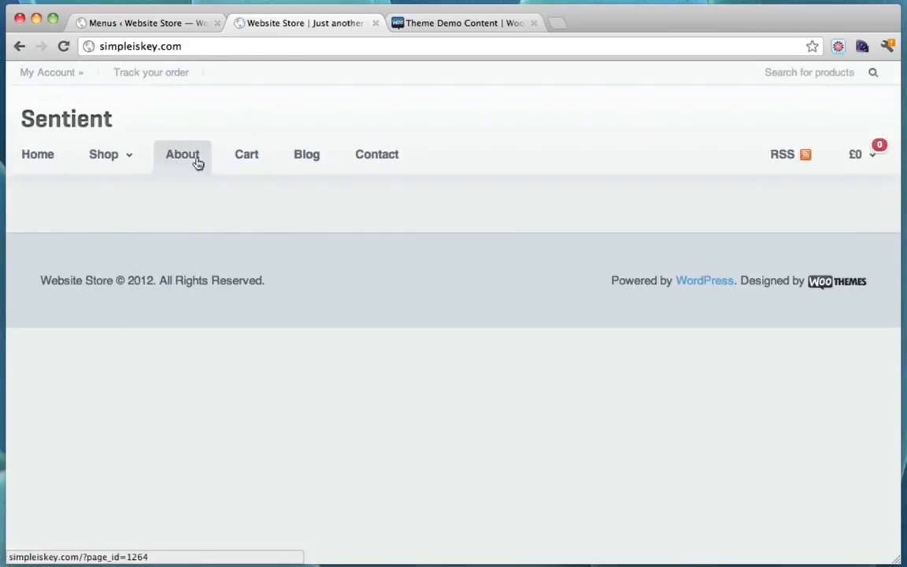
Remove Cart from Main Navigation, leaving About, Blog and Contact after Shop
left_click(157, 24)
scroll(629, 344, "down", 6)
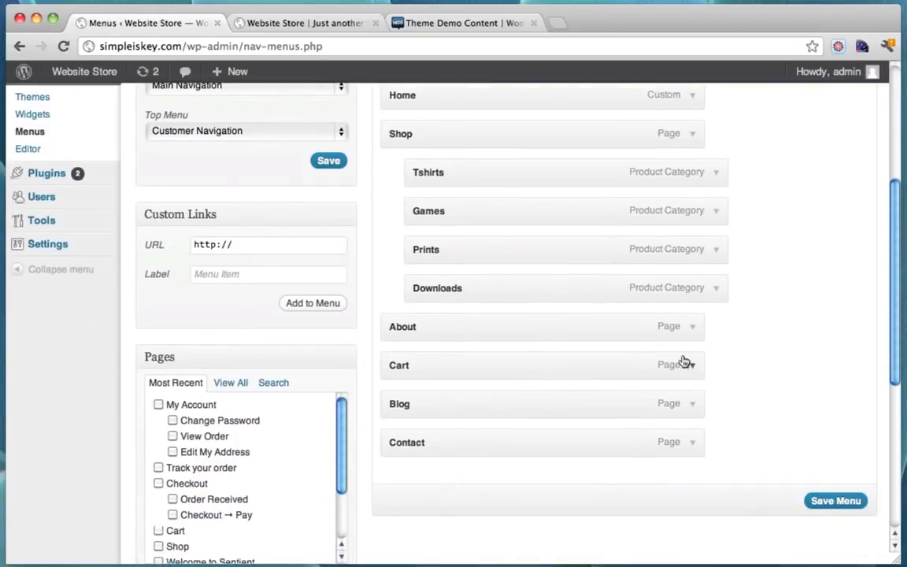
left_click(693, 367)
scroll(688, 378, "down", 2)
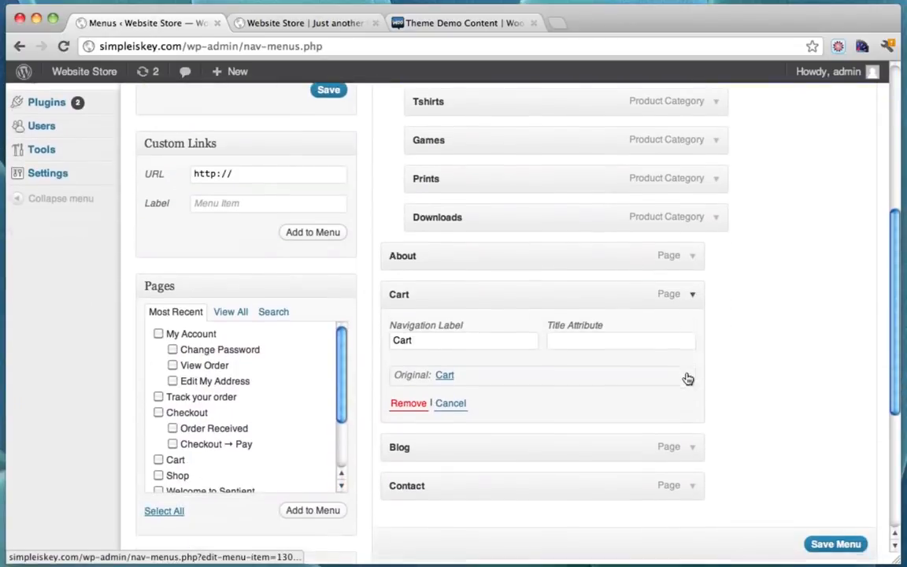
left_click(415, 408)
scroll(415, 413, "down", 2)
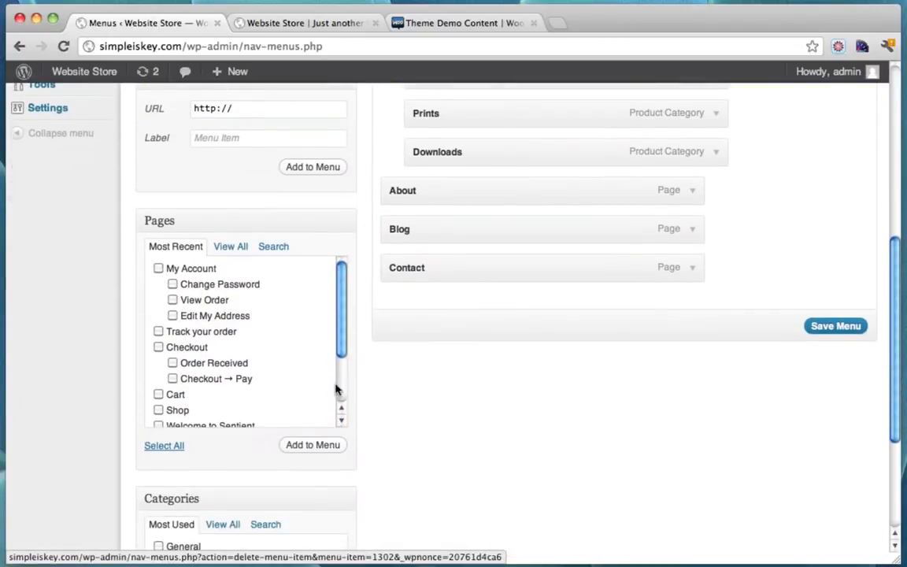
mouse_move(342, 305)
left_mouse_down()
mouse_move(340, 344)
mouse_move(332, 303)
left_mouse_up()
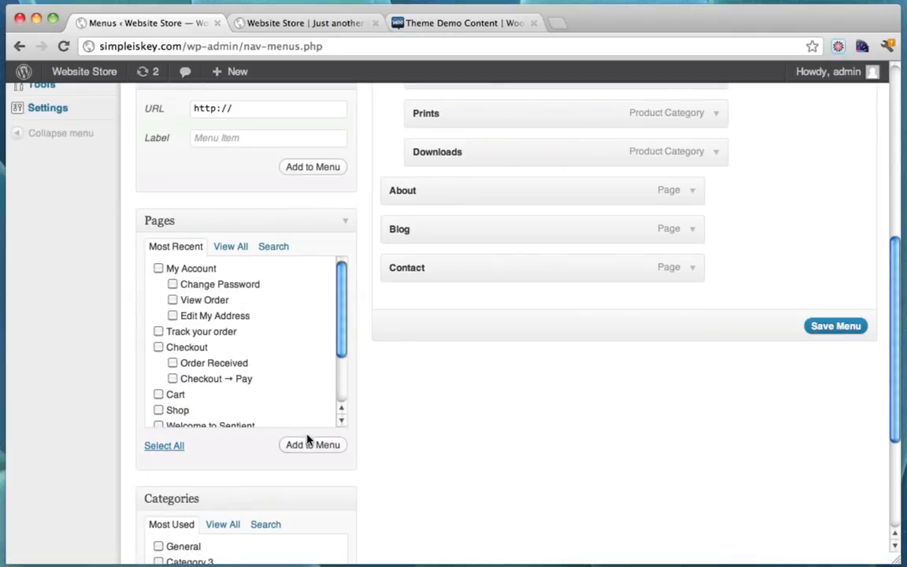
scroll(435, 403, "up", 4)
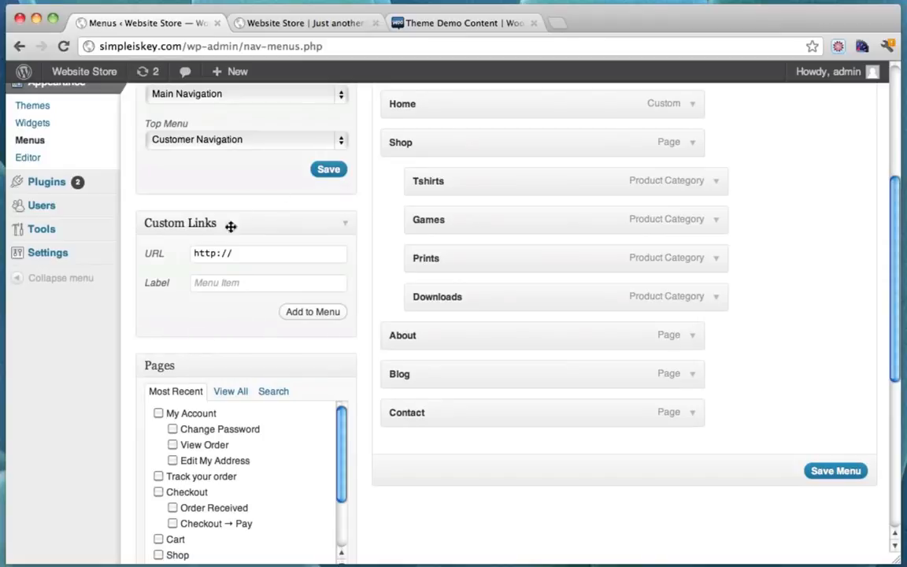
Clear the example address from the Custom Links URL field and save Main Navigation without Cart
left_click(253, 256)
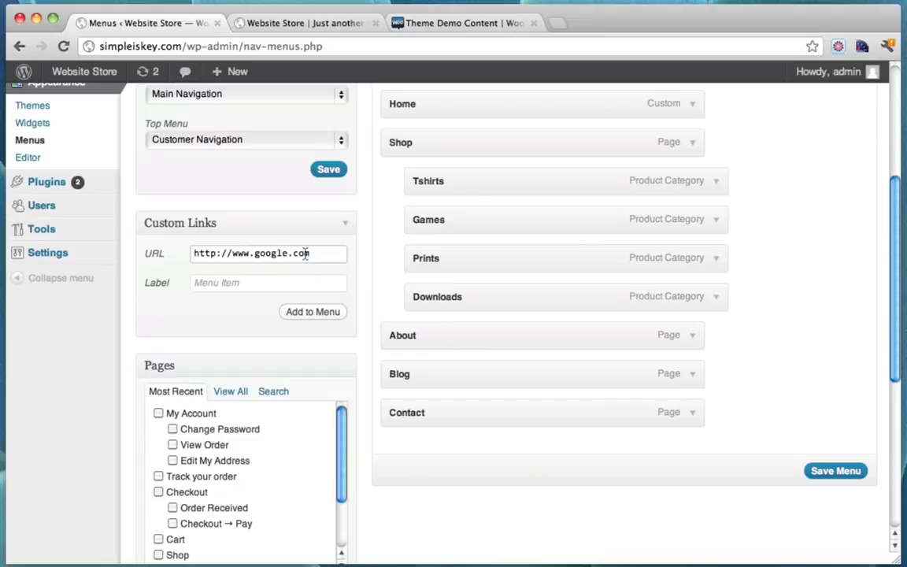
left_click_drag(307, 252, 135, 252)
key("BackSpace")
scroll(340, 262, "up", 5)
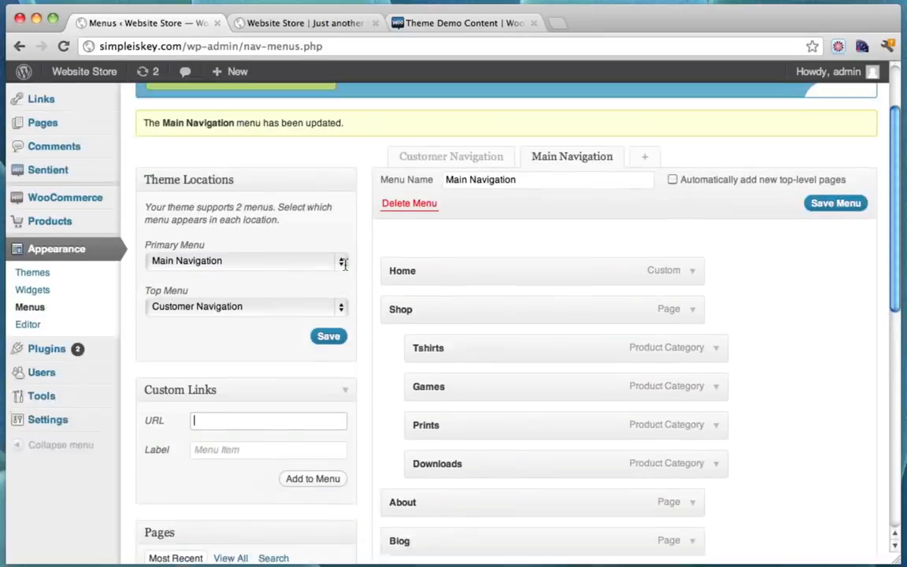
scroll(332, 364, "down", 15)
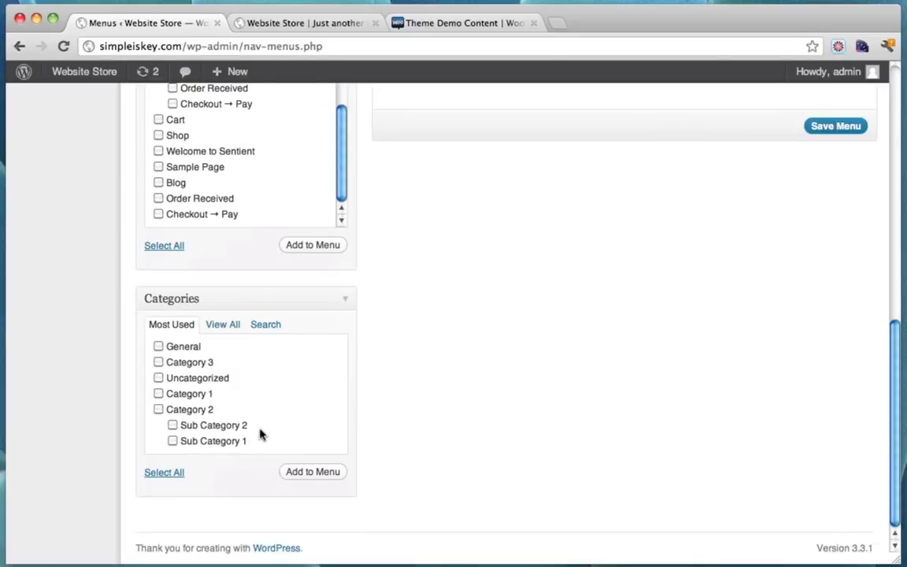
scroll(461, 324, "up", 10)
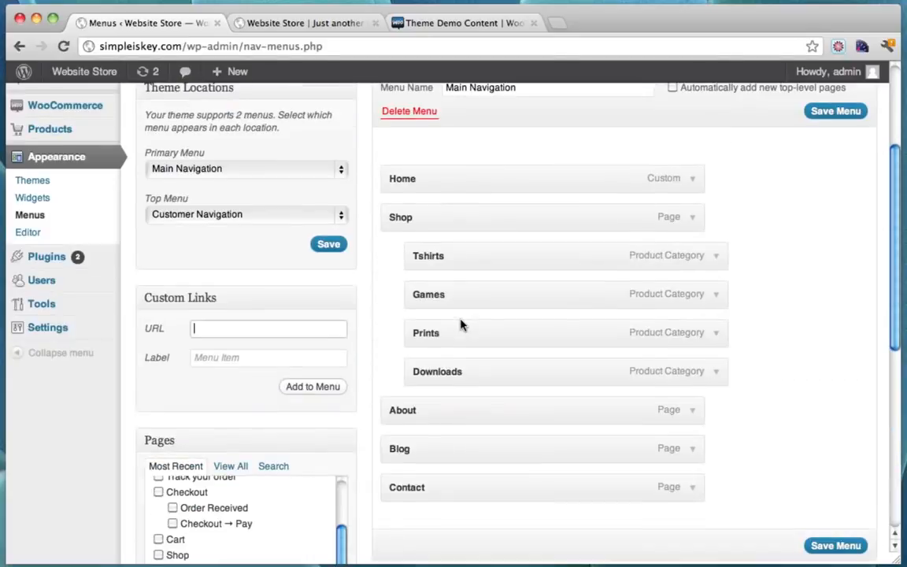
scroll(461, 323, "down", 5)
left_click(830, 438)
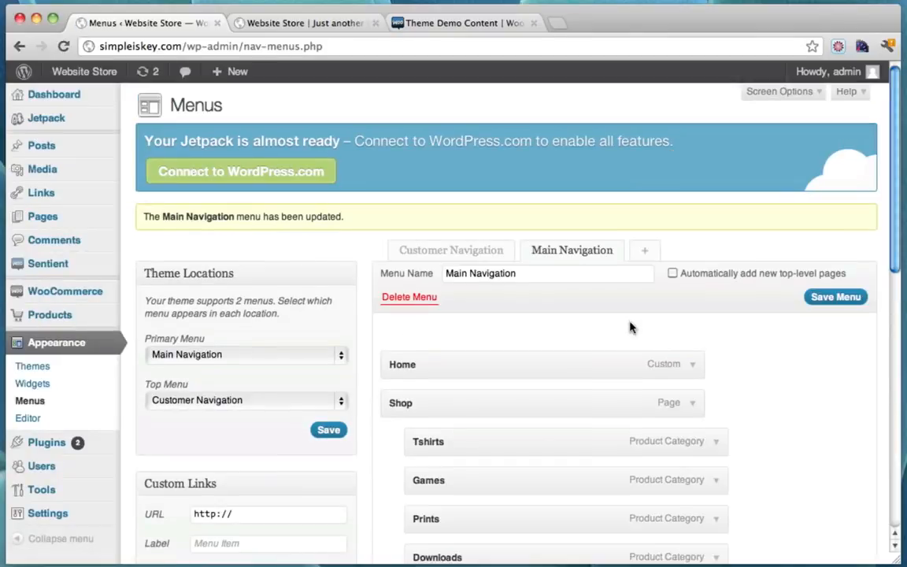
scroll(566, 386, "down", 3)
scroll(614, 347, "up", 3)
Compare Customer Navigation with the storefront's My Account submenu and save that menu
left_click(451, 250)
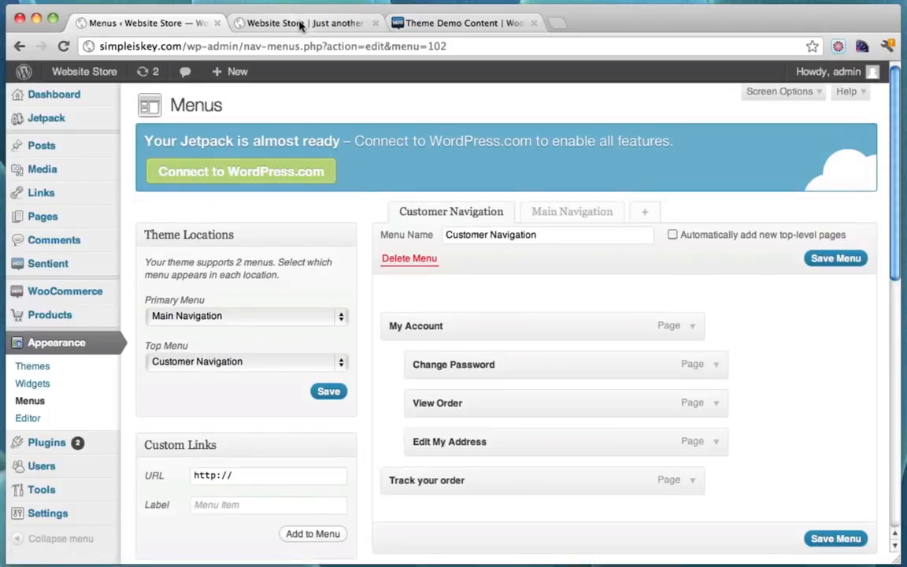
left_click(299, 24)
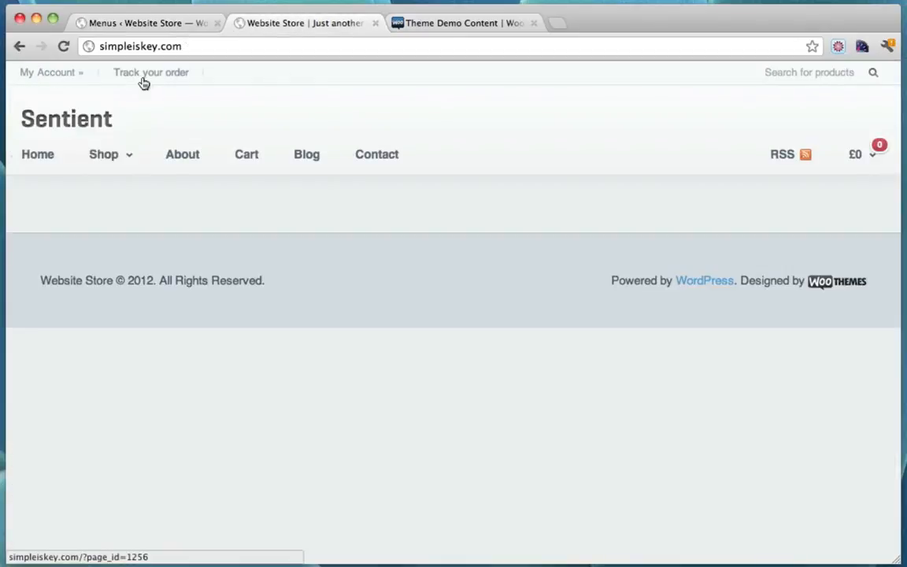
left_click(162, 23)
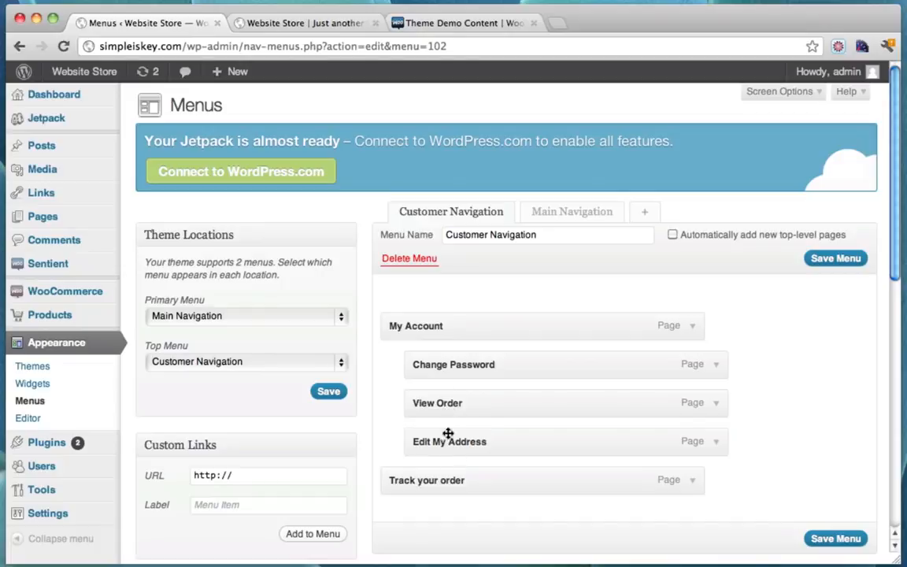
left_click(329, 28)
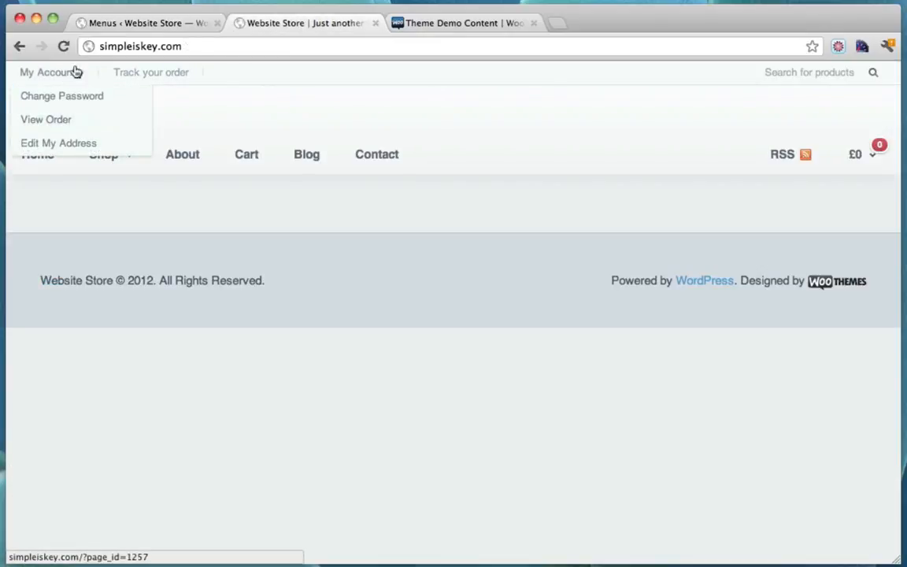
left_click(150, 27)
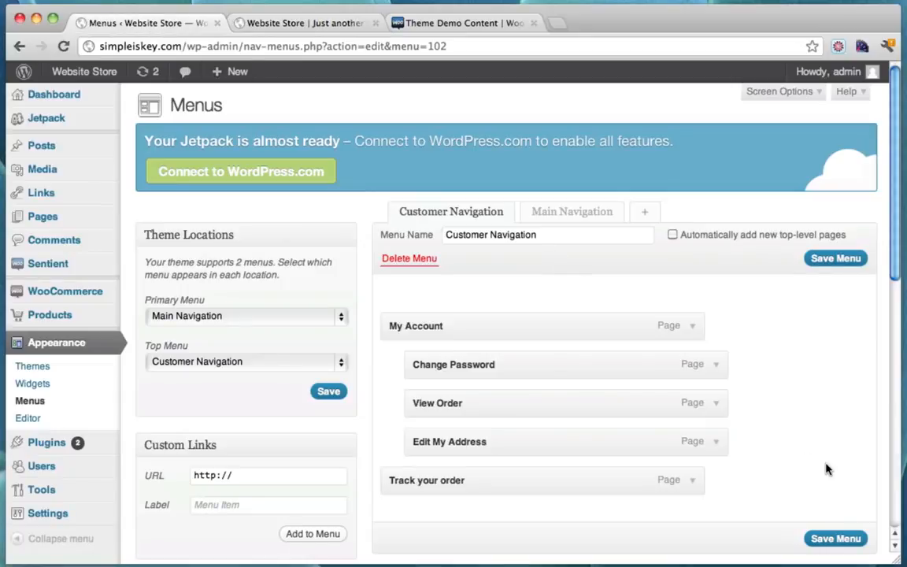
left_click(816, 538)
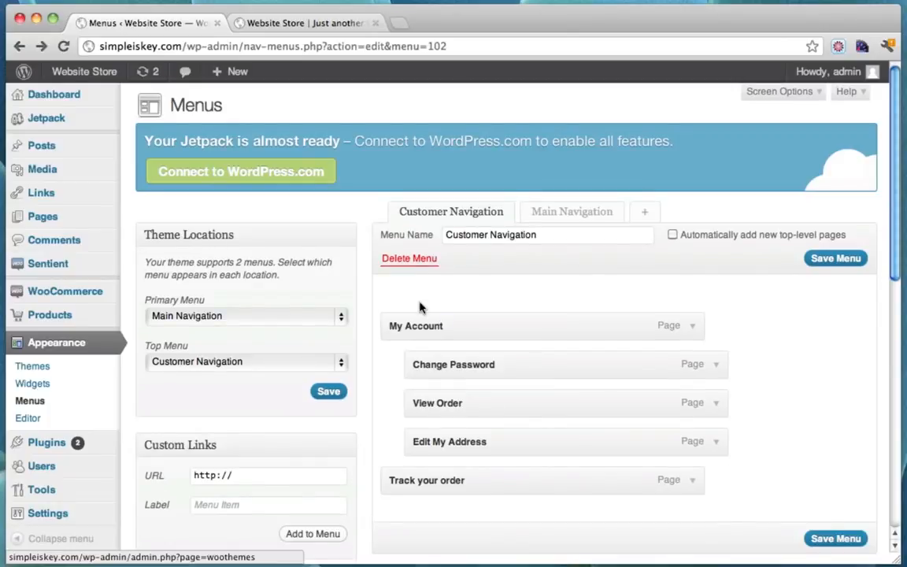
Check the storefront homepage, then open the Sentient theme settings
left_click(293, 23)
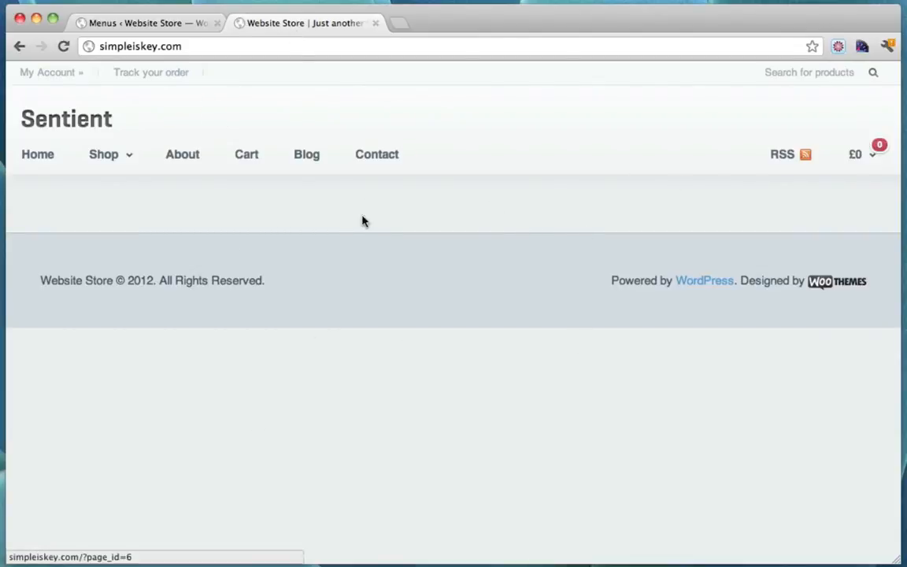
left_click(134, 24)
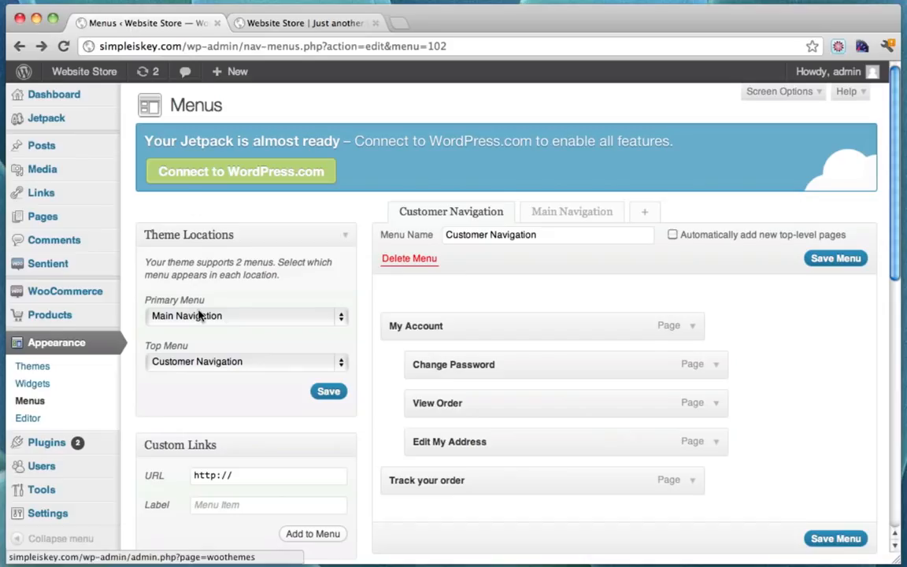
left_click(73, 271)
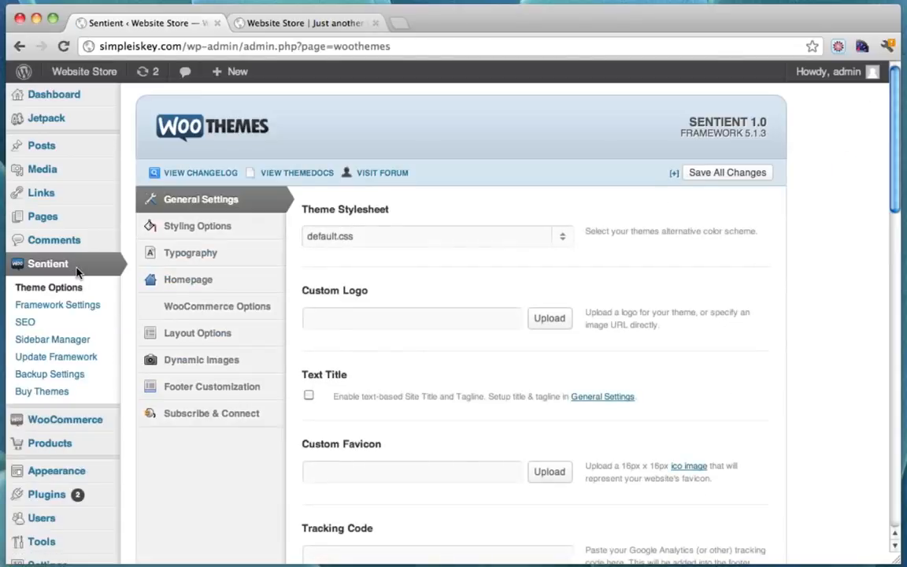
Enable Featured Products in a Grid and Recent Products on the homepage, and save
mouse_move(214, 290)
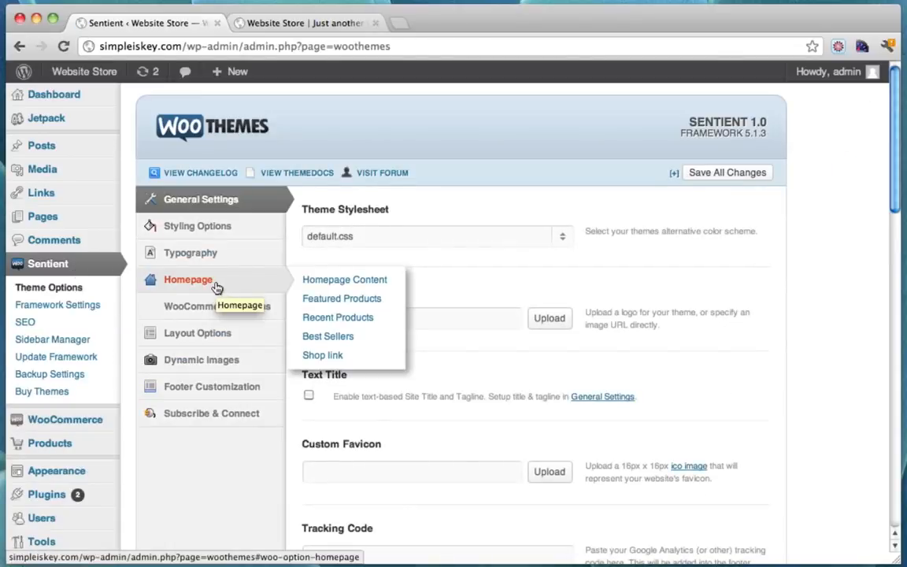
left_click(215, 288)
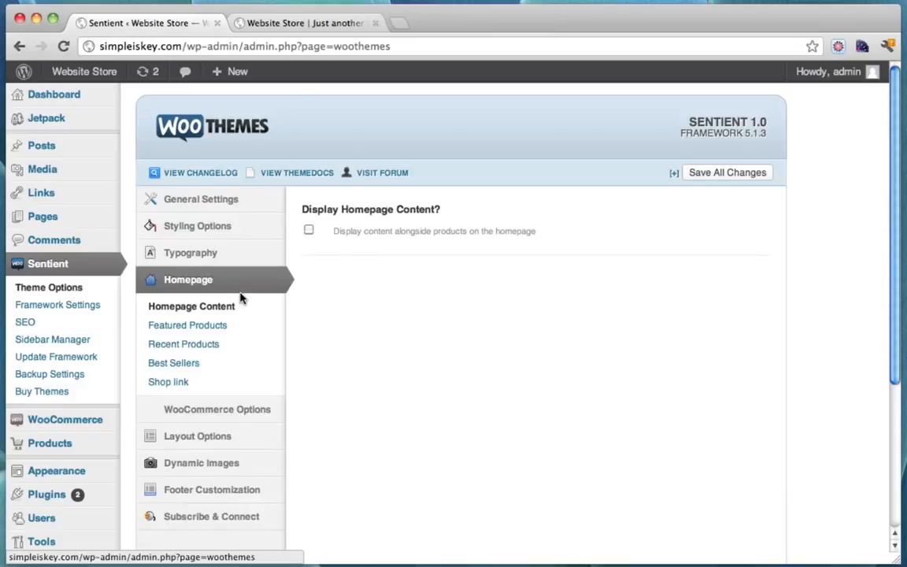
left_click(209, 332)
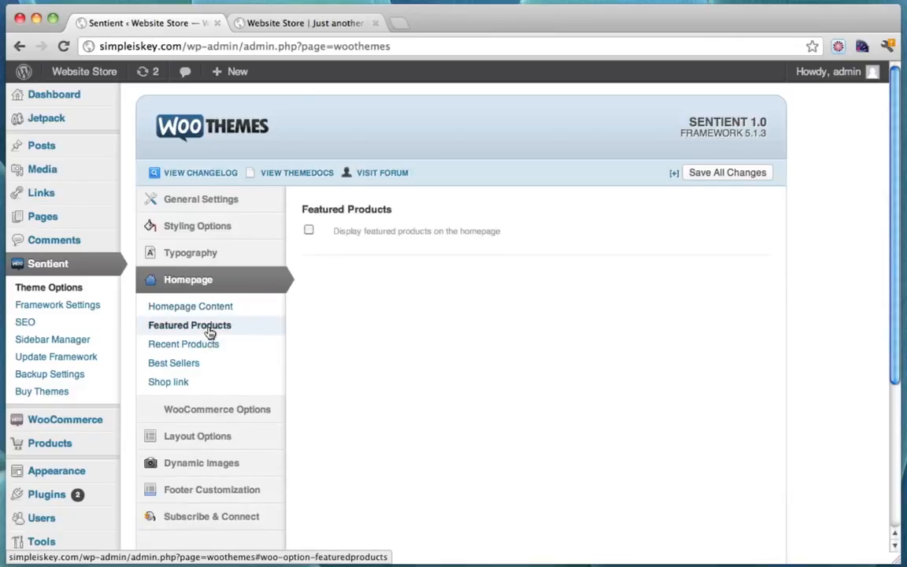
left_click(309, 230)
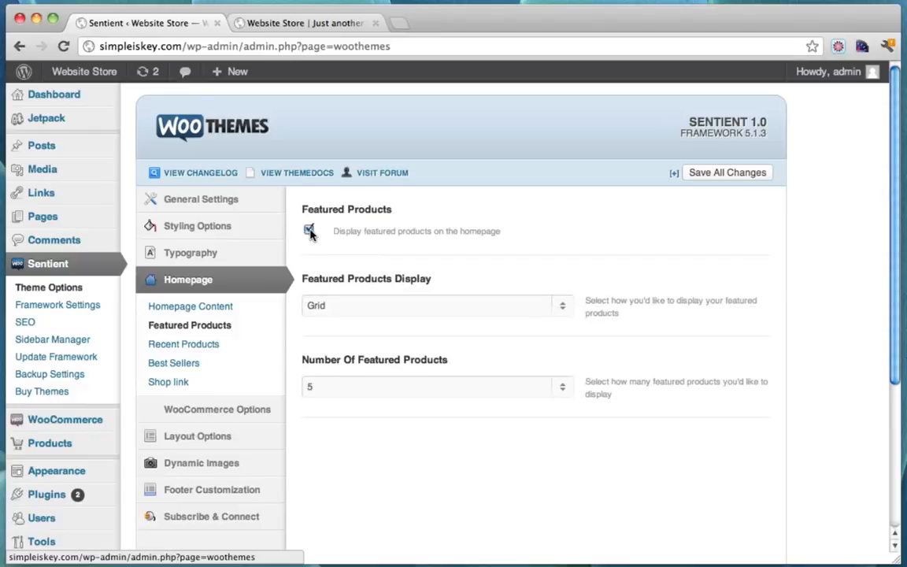
left_click(564, 307)
left_click(563, 307)
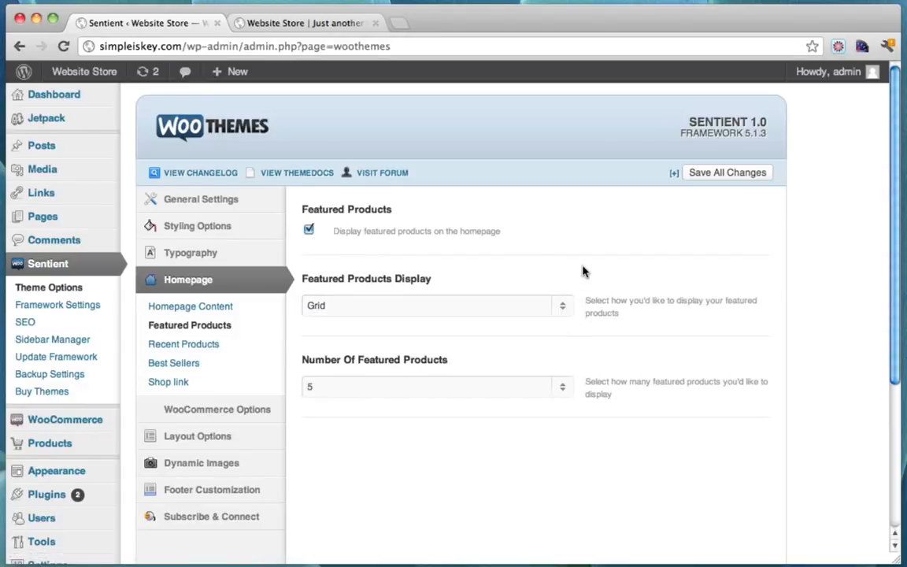
scroll(582, 269, "down", 5)
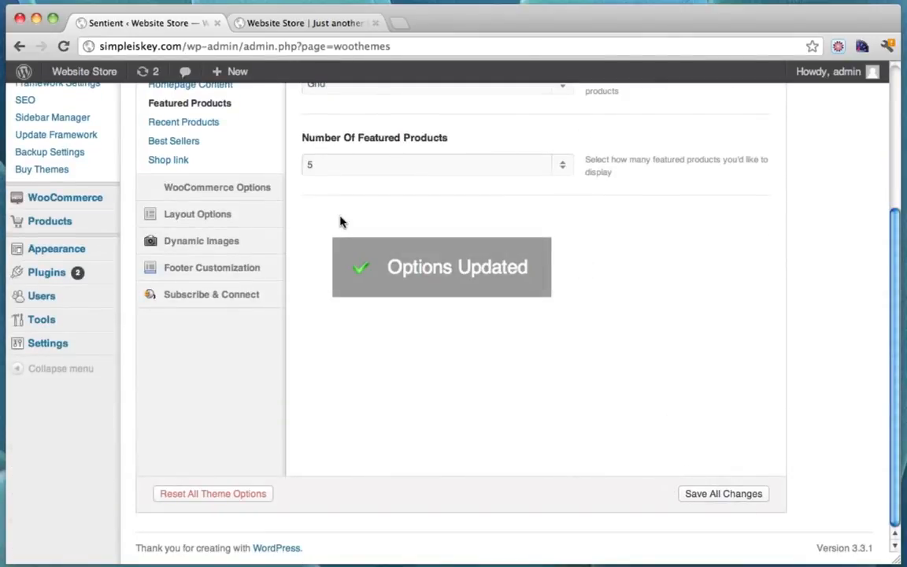
scroll(340, 221, "up", 4)
left_click(199, 265)
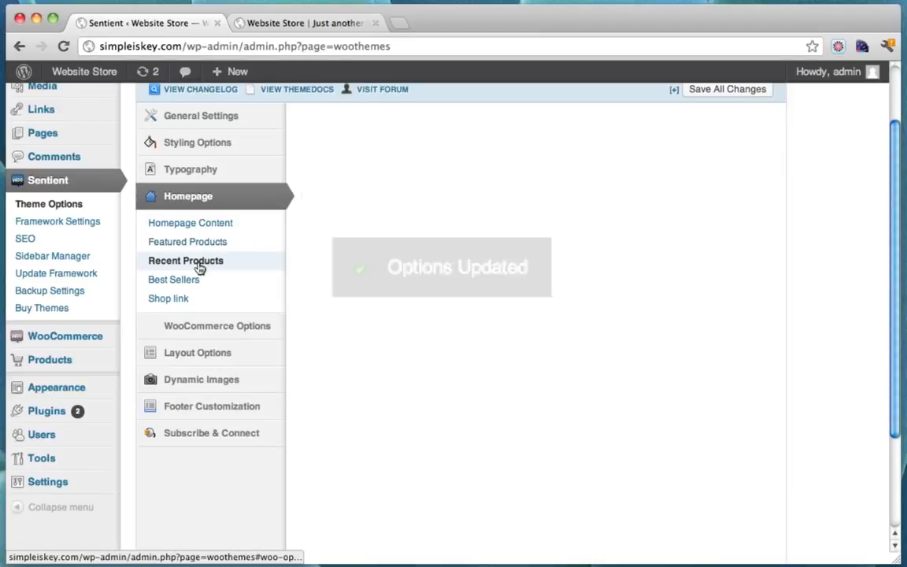
left_click(309, 145)
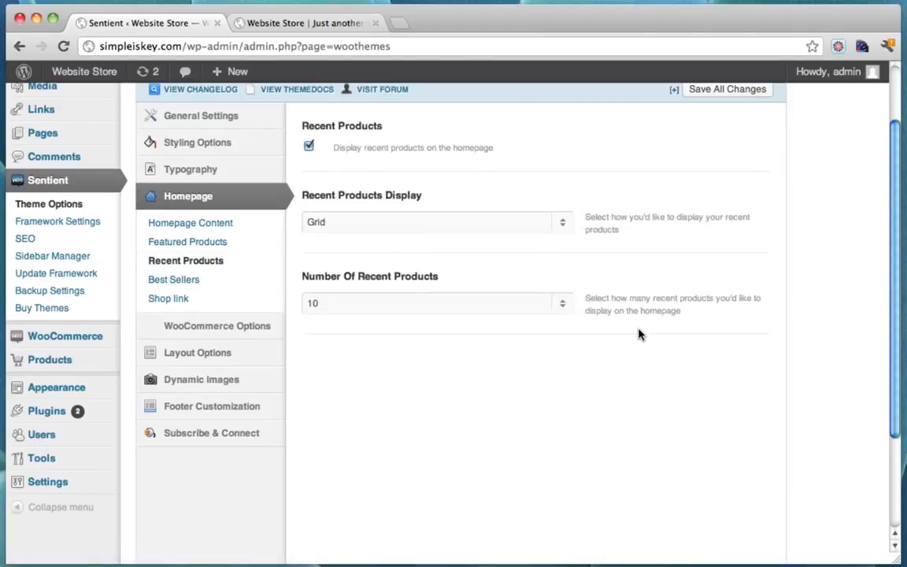
scroll(638, 334, "down", 3)
left_click(728, 498)
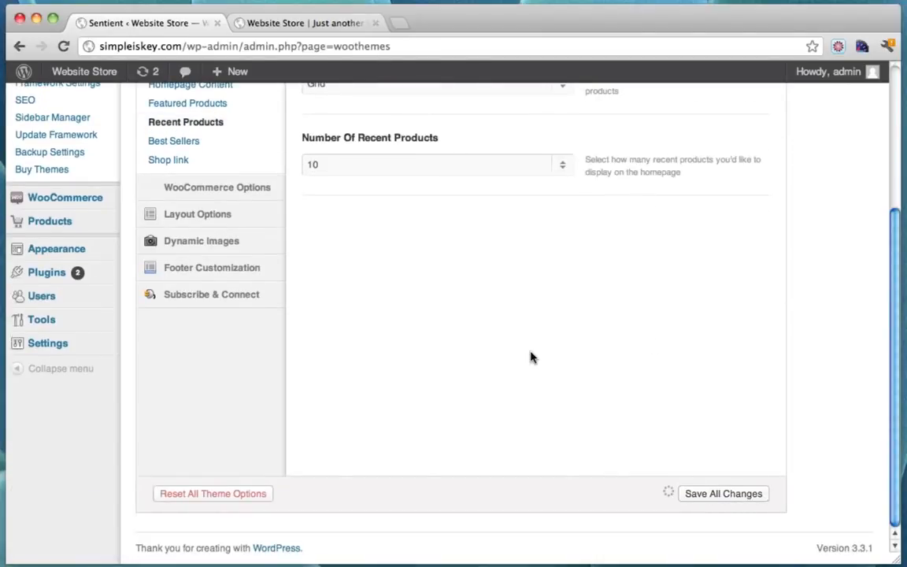
scroll(531, 356, "up", 3)
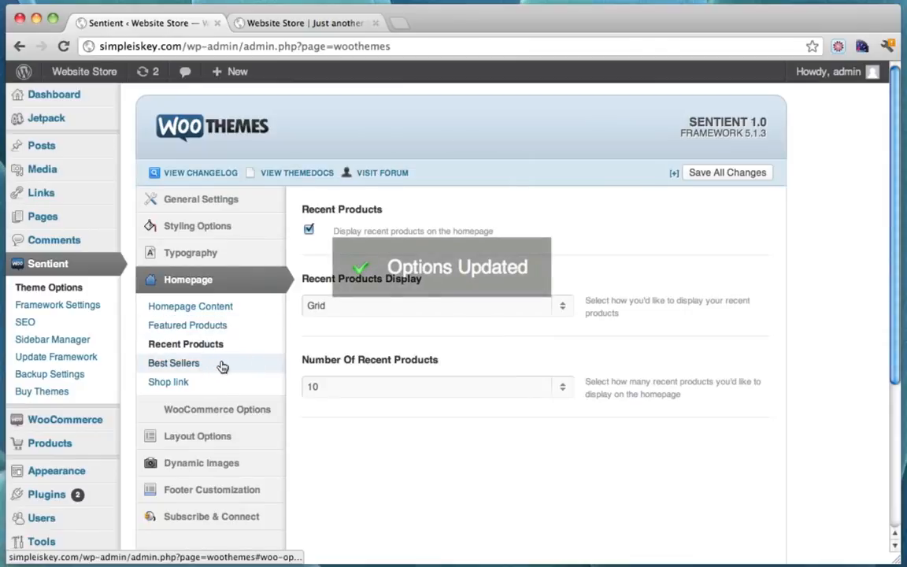
Enable Best Sellers on the homepage as a 10-item Grid, then view the storefront
left_click(189, 364)
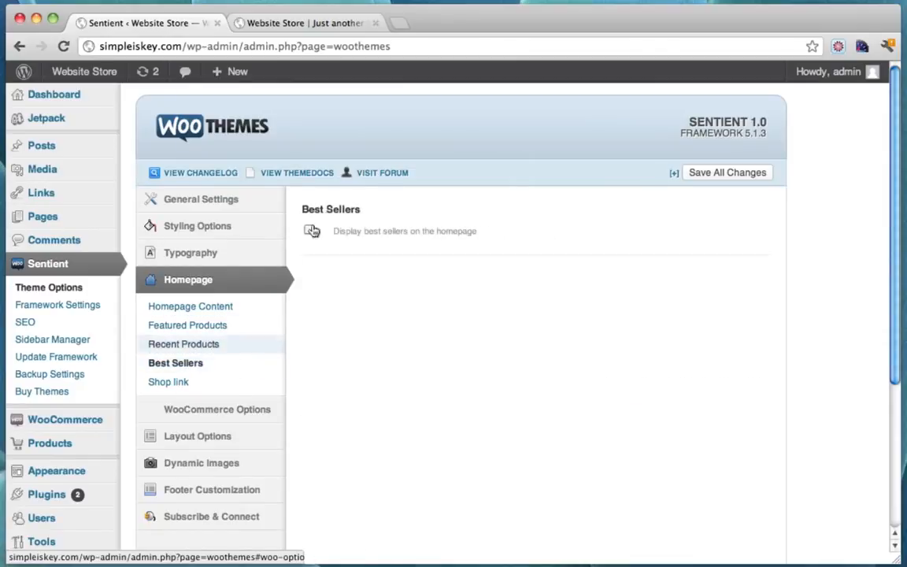
left_click(311, 231)
scroll(628, 348, "down", 3)
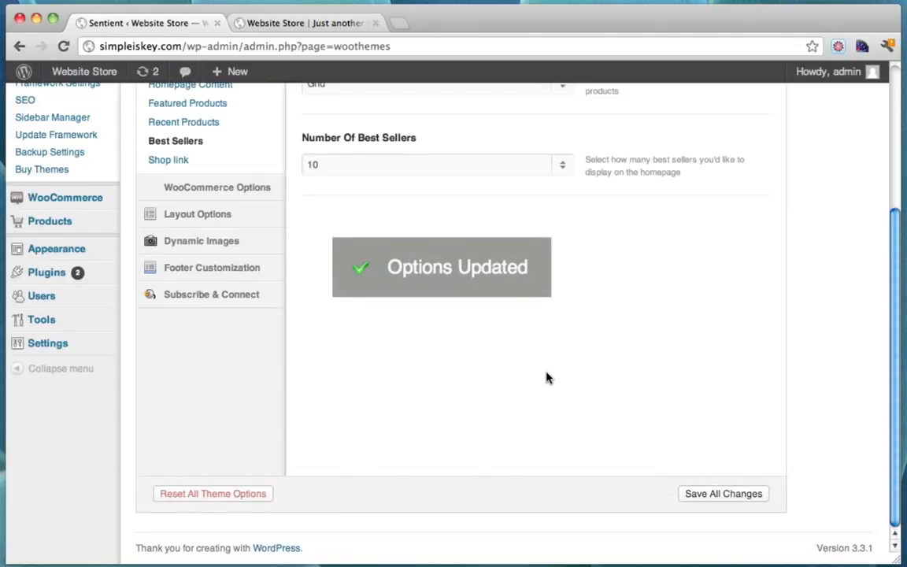
scroll(549, 377, "up", 3)
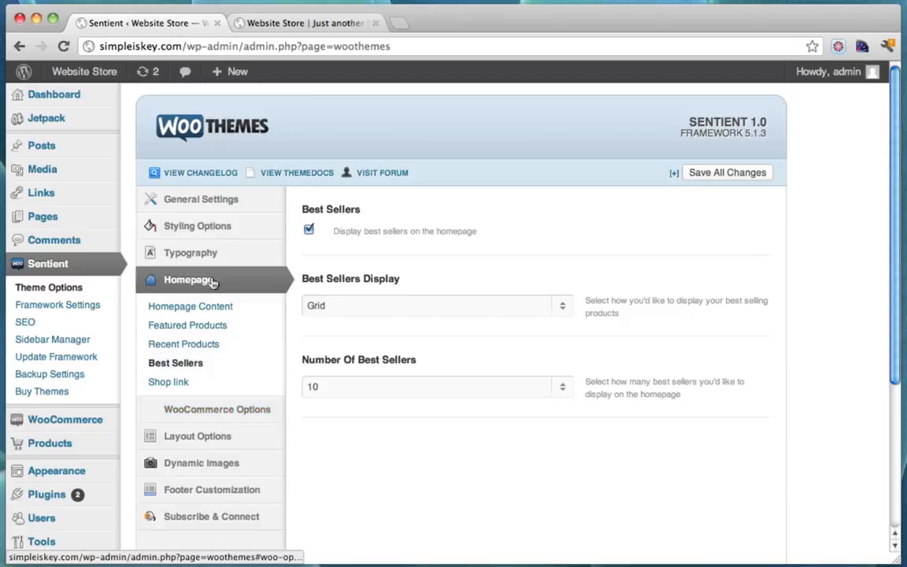
left_click(298, 24)
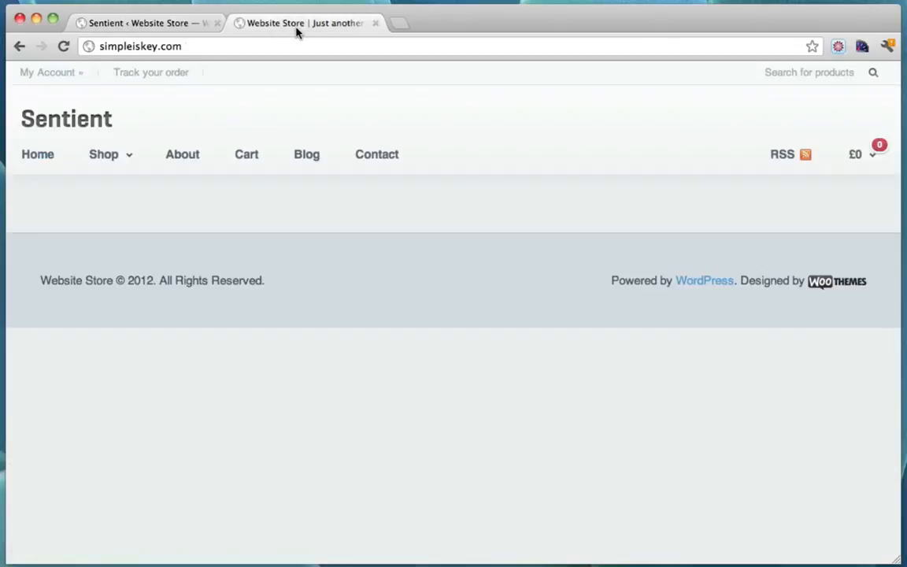
Reload the storefront to view the product grid and open Beyond the Moon
left_click(61, 48)
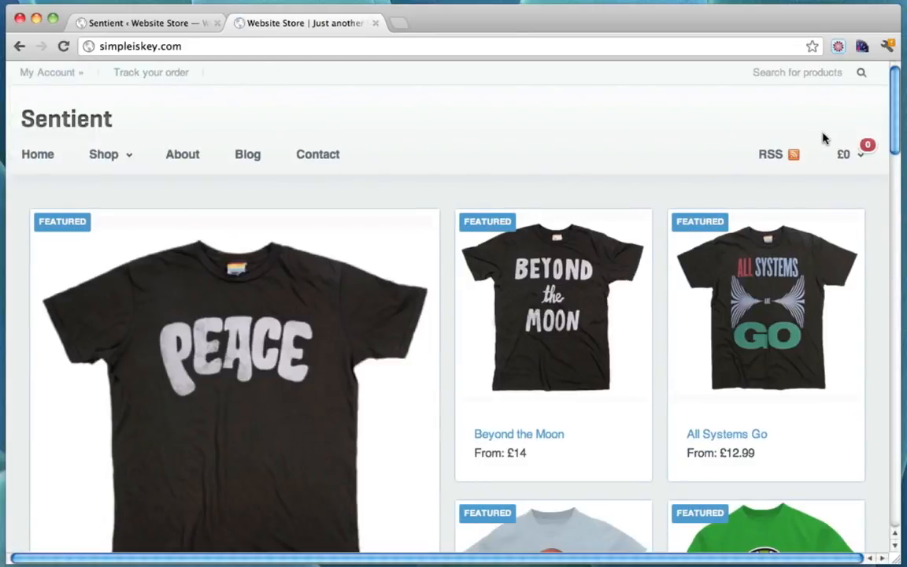
scroll(823, 138, "down", 10)
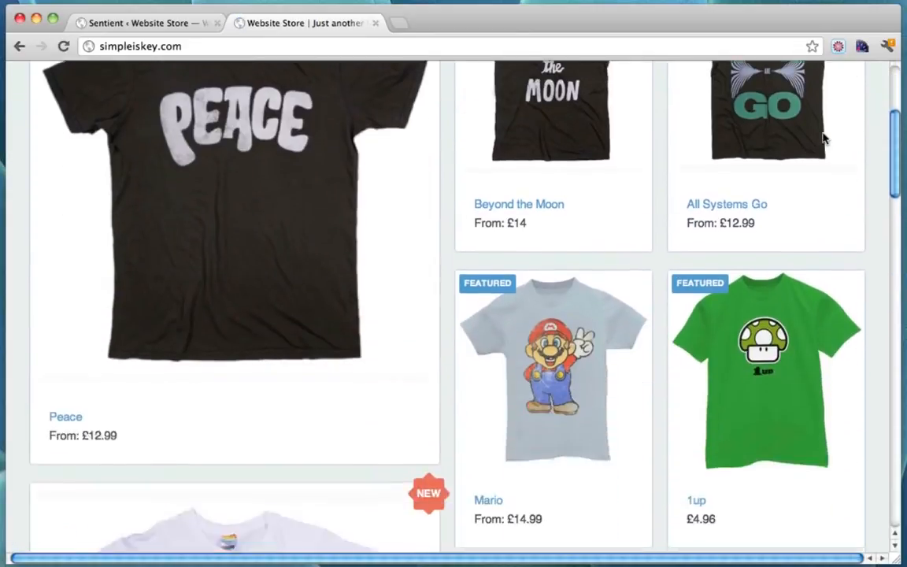
scroll(823, 138, "down", 15)
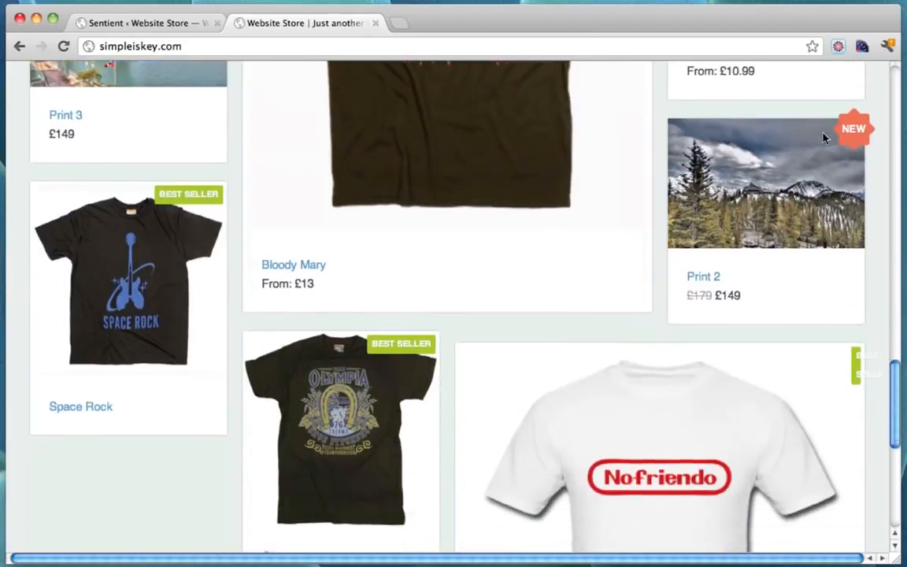
scroll(822, 139, "up", 20)
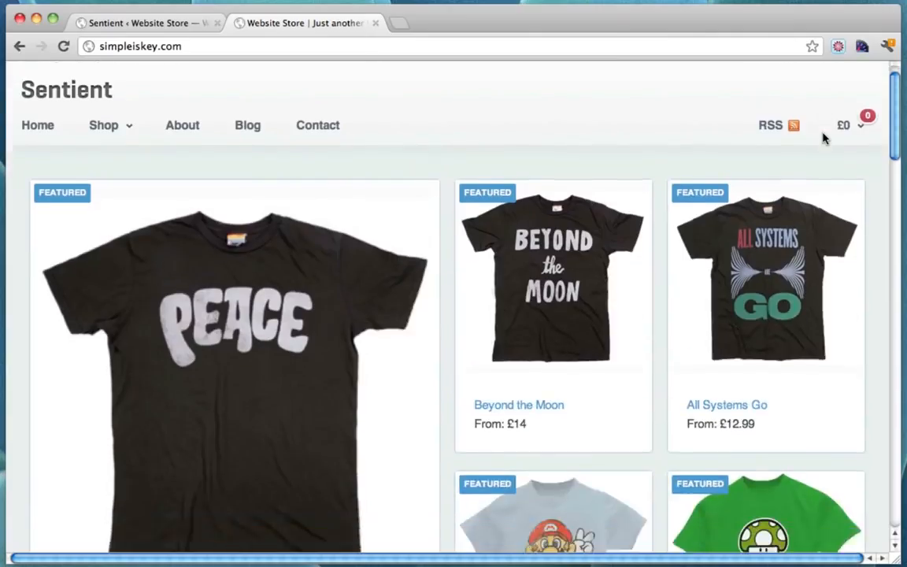
scroll(823, 139, "down", 3)
scroll(823, 139, "up", 3)
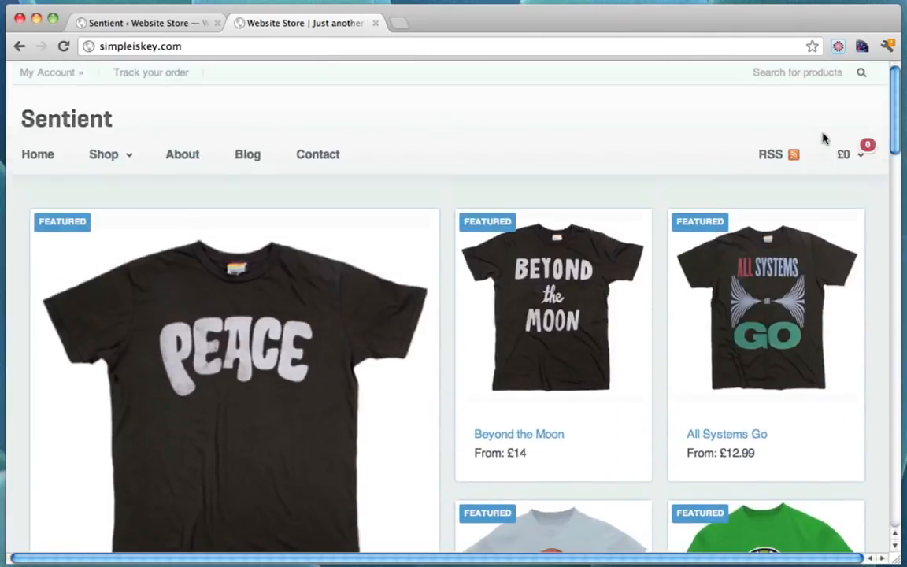
left_click(555, 298)
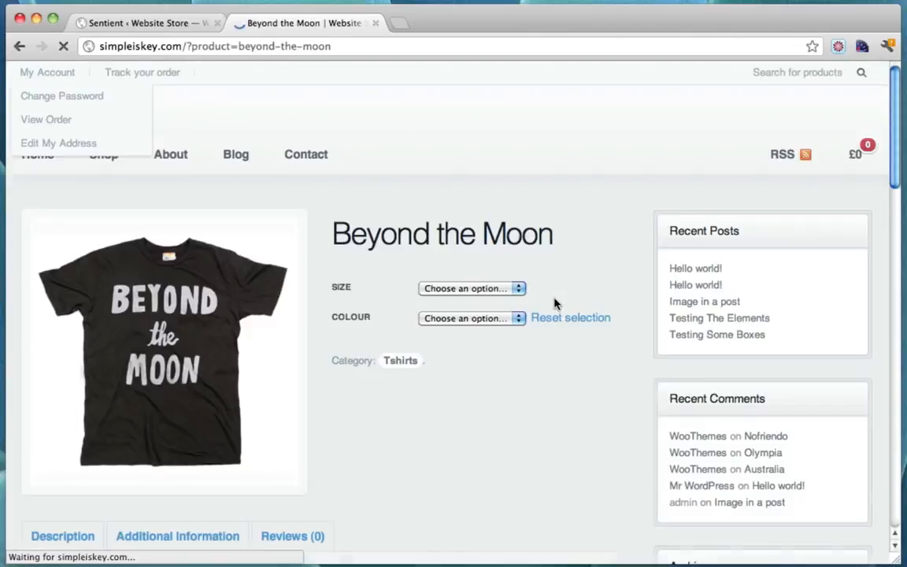
Add a Small, Black Beyond the Moon shirt to the cart, check the cart, return home
scroll(554, 304, "down", 4)
scroll(554, 304, "up", 4)
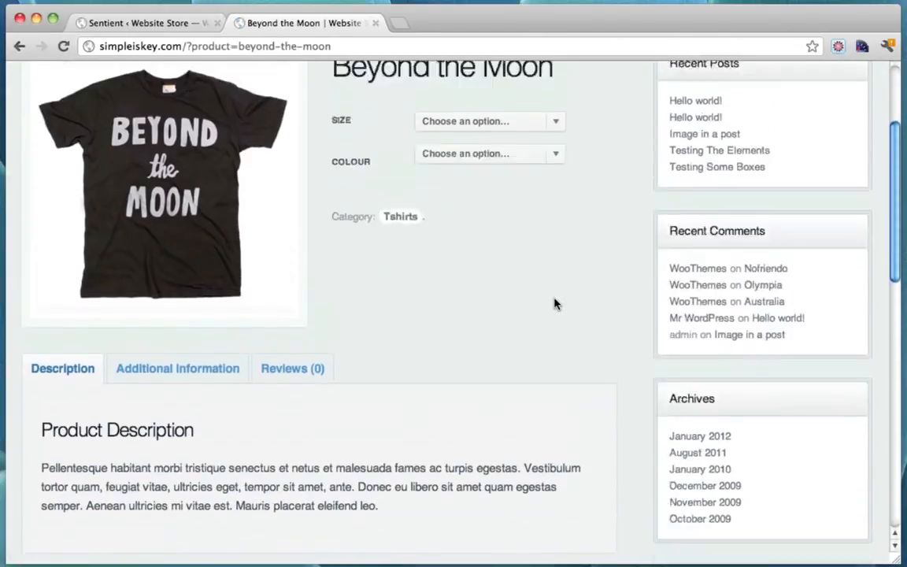
left_click(554, 293)
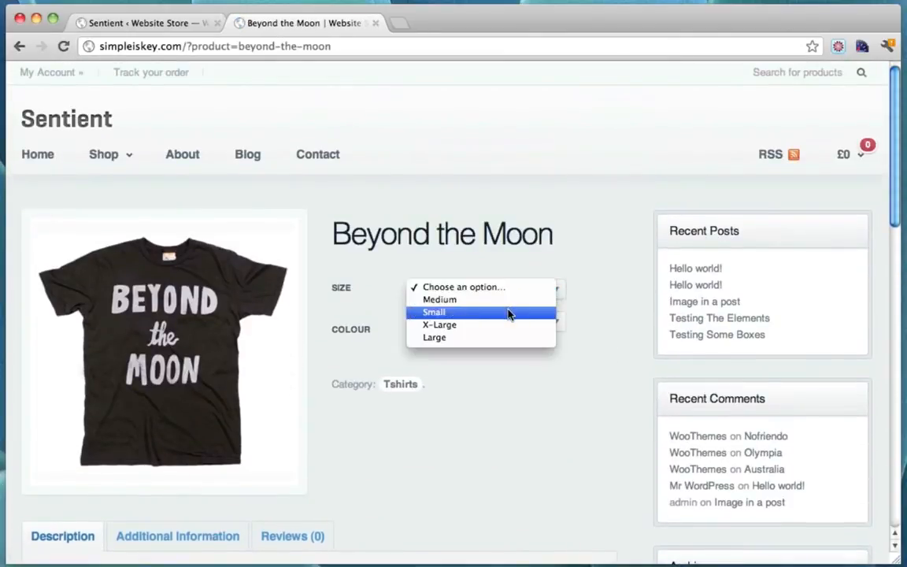
left_click(512, 313)
left_click(556, 322)
left_click(526, 333)
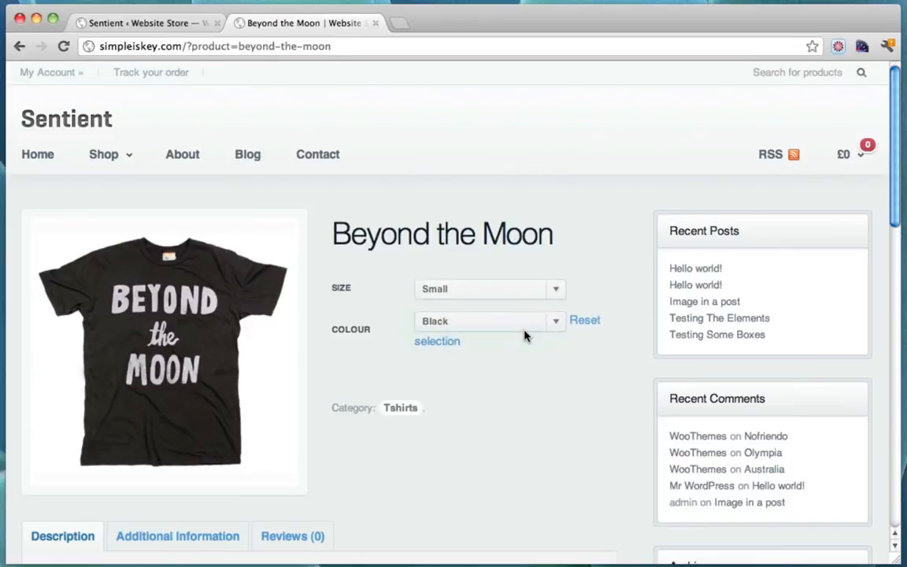
scroll(526, 334, "down", 2)
left_click(429, 336)
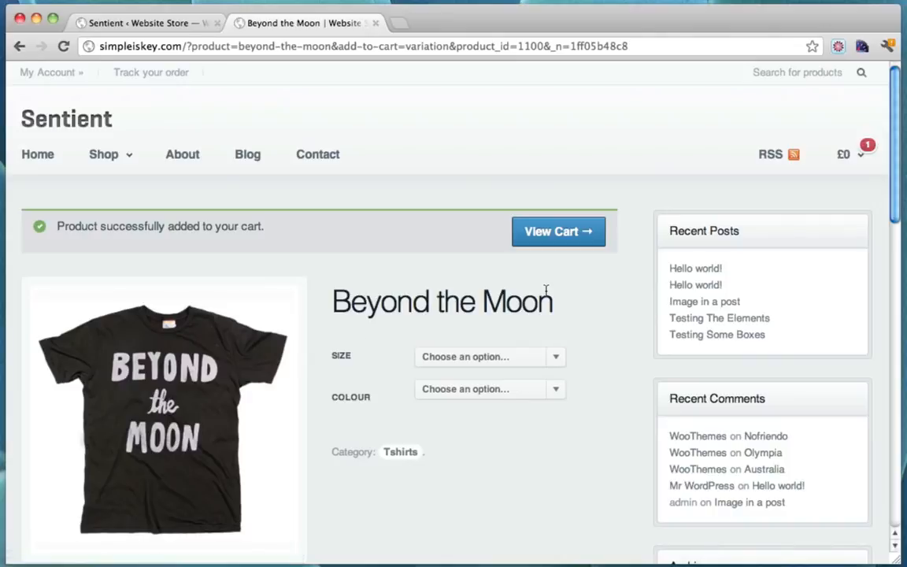
left_click(866, 153)
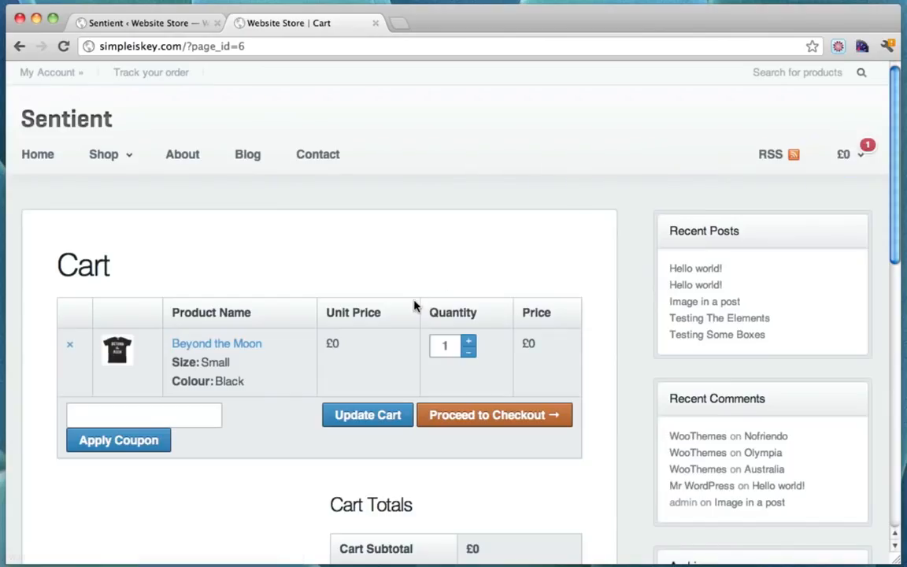
left_click(41, 156)
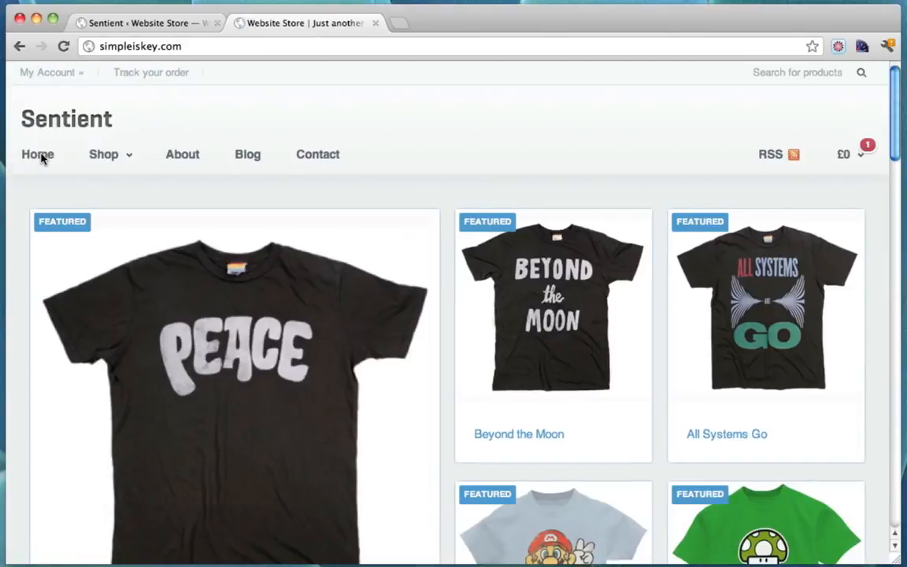
Load the site's admin area by appending /wp-admin to the address
key("super+l")
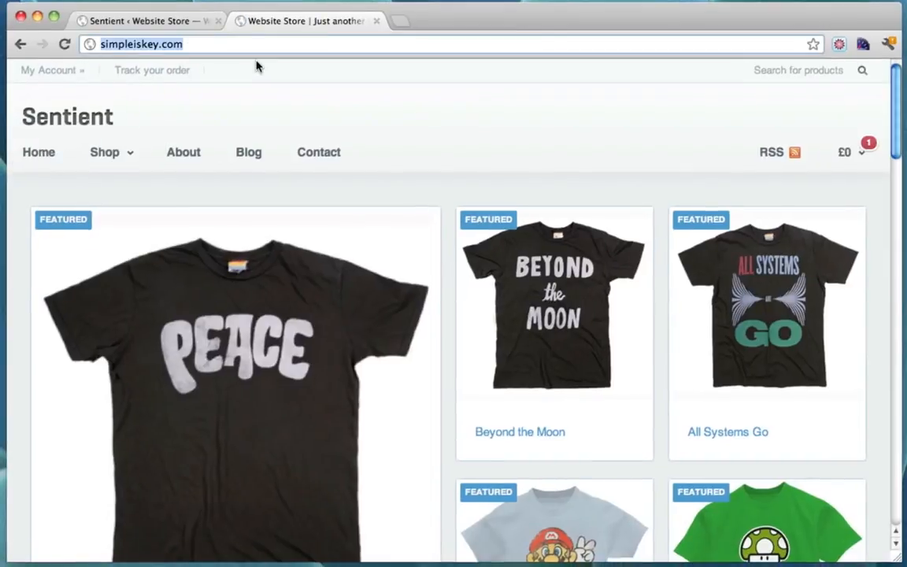
left_click(217, 46)
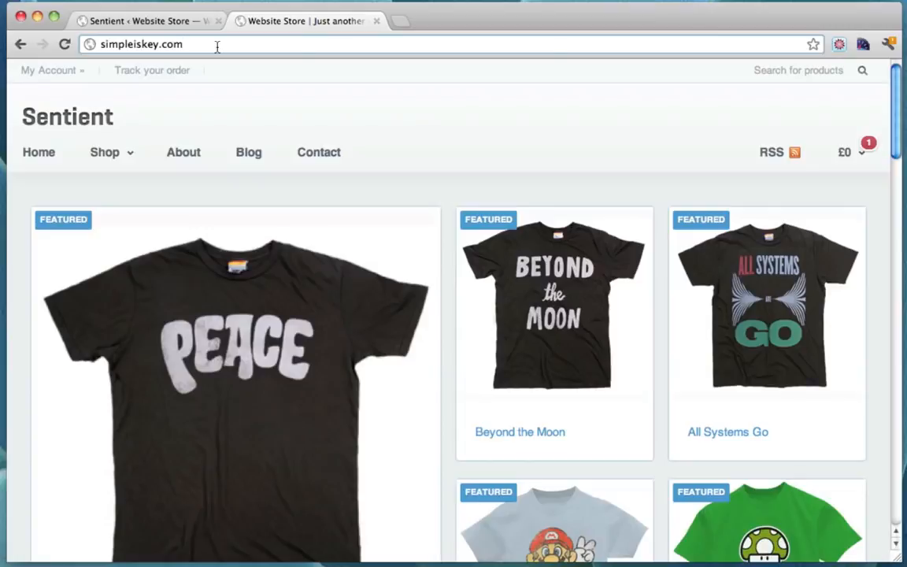
type("/wp-admin")
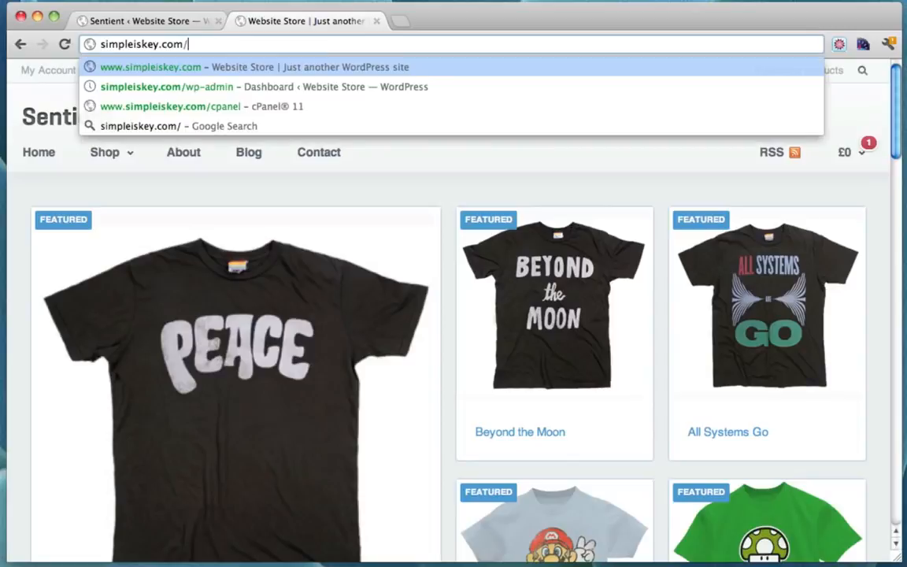
key("Return")
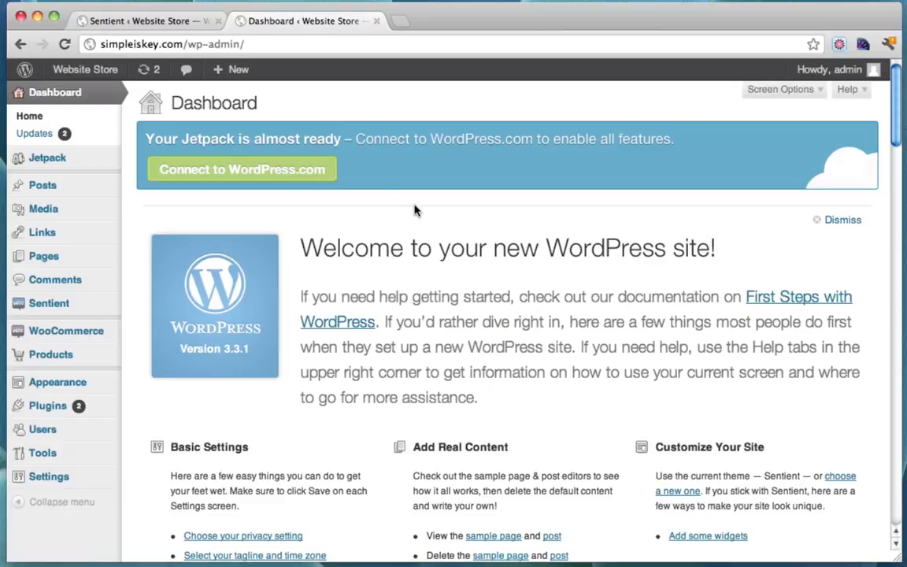
Close the old 'Sentient ‹ Website Store' tab, leaving the admin Dashboard
left_click(219, 22)
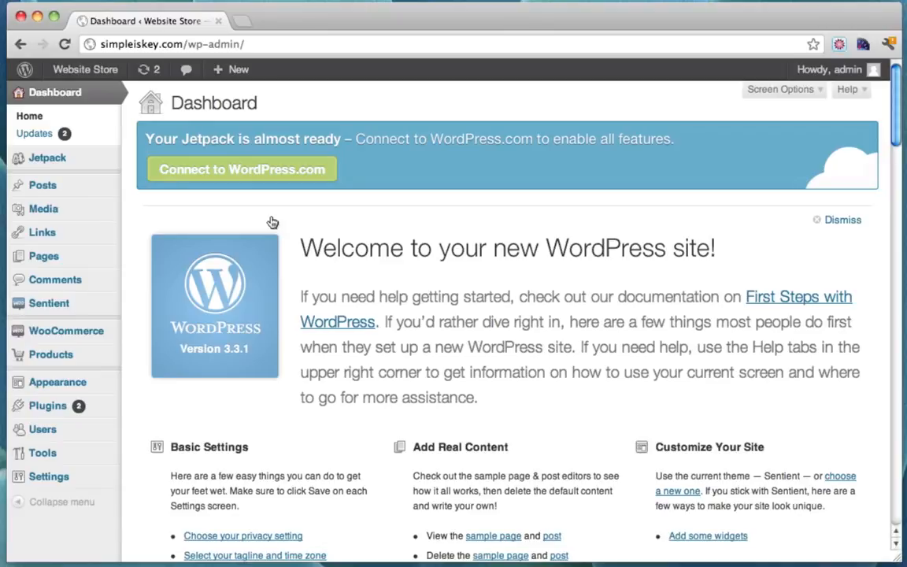
scroll(272, 222, "down", 1)
scroll(272, 222, "up", 1)
scroll(319, 204, "down", 2)
scroll(319, 204, "up", 2)
scroll(268, 315, "down", 1)
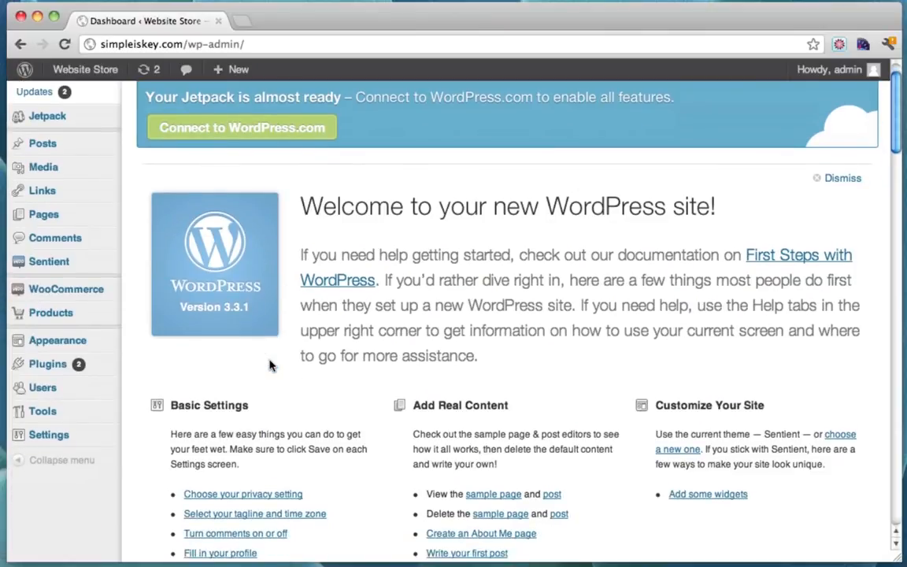
mouse_move(62, 392)
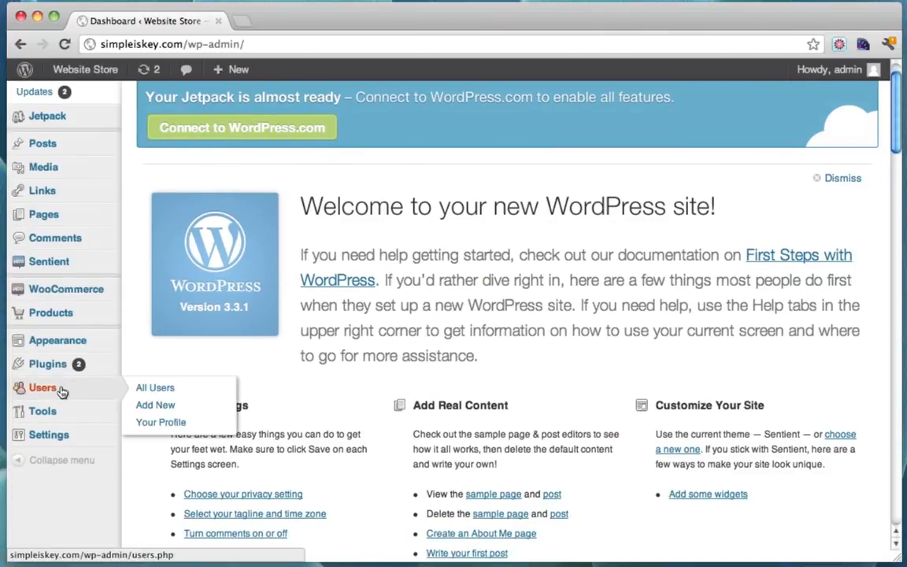
Open the admin user's profile for editing from All Users
left_click(172, 389)
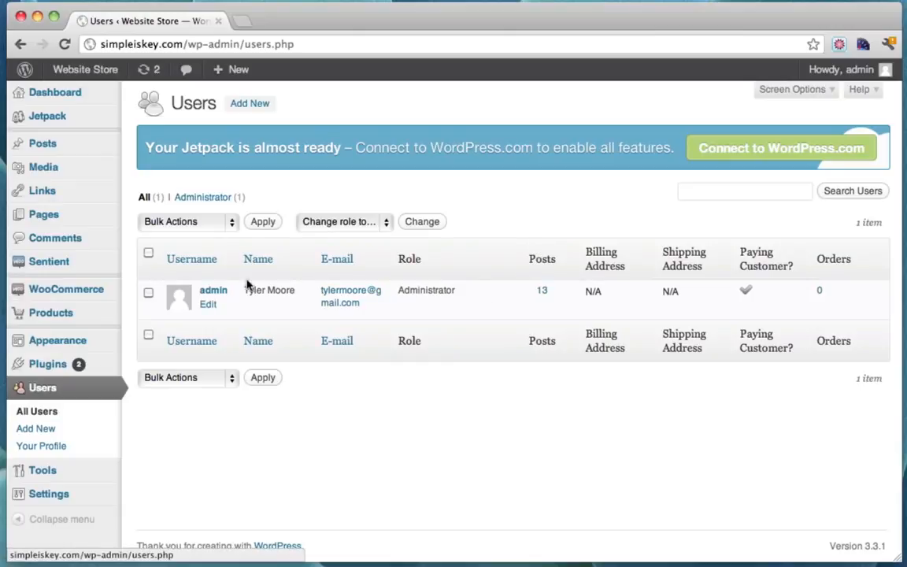
left_click(210, 304)
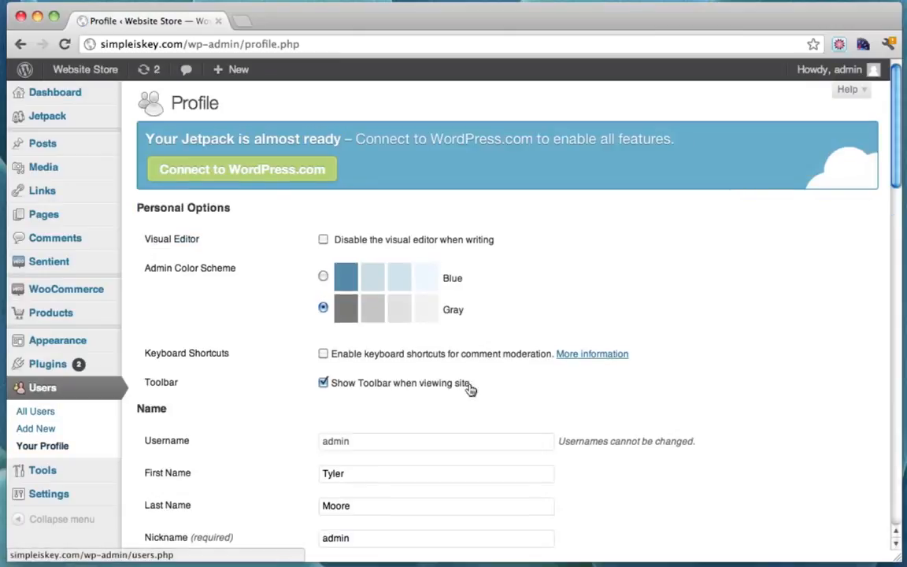
scroll(470, 389, "down", 10)
scroll(470, 389, "down", 5)
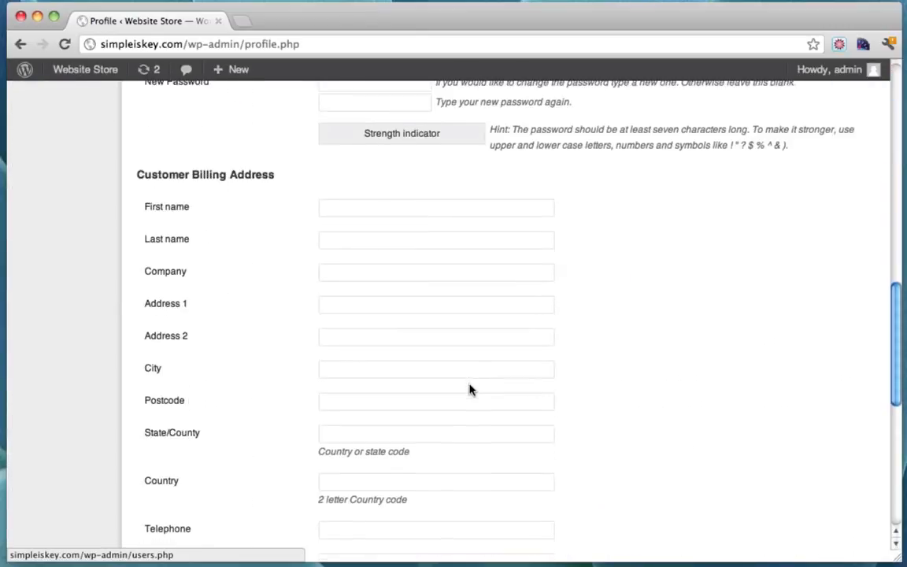
scroll(470, 389, "up", 5)
Enter a strong new password twice and update the profile
left_click(352, 304)
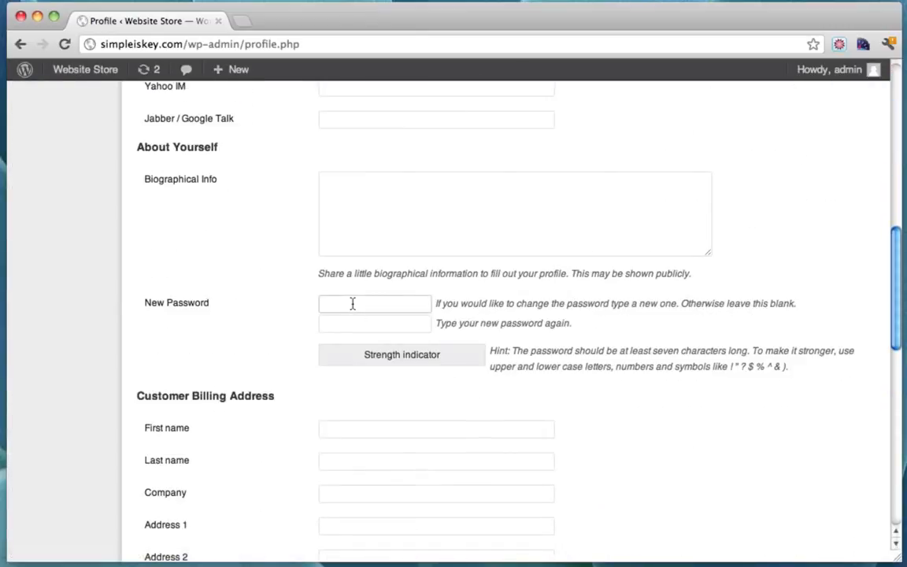
type("p•••••••")
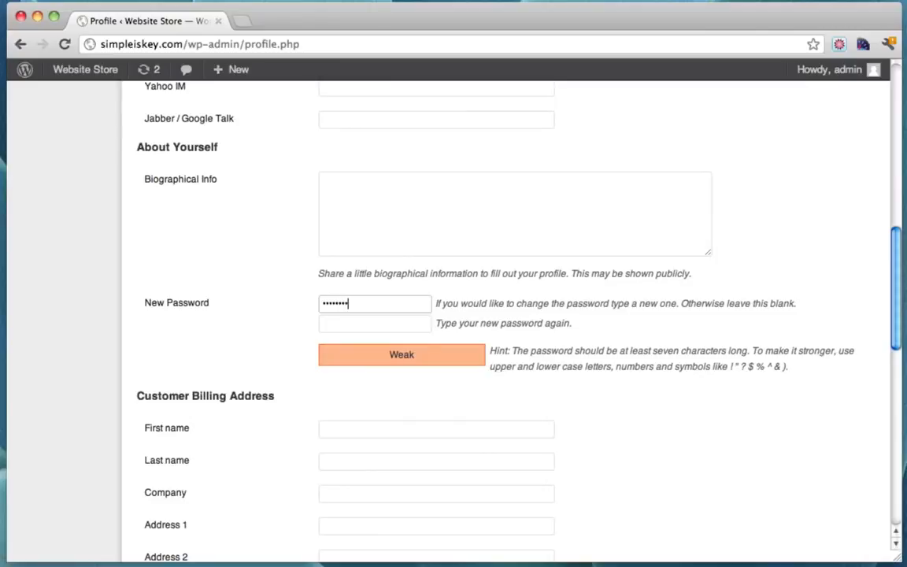
type("••")
key("Tab")
type("••••")
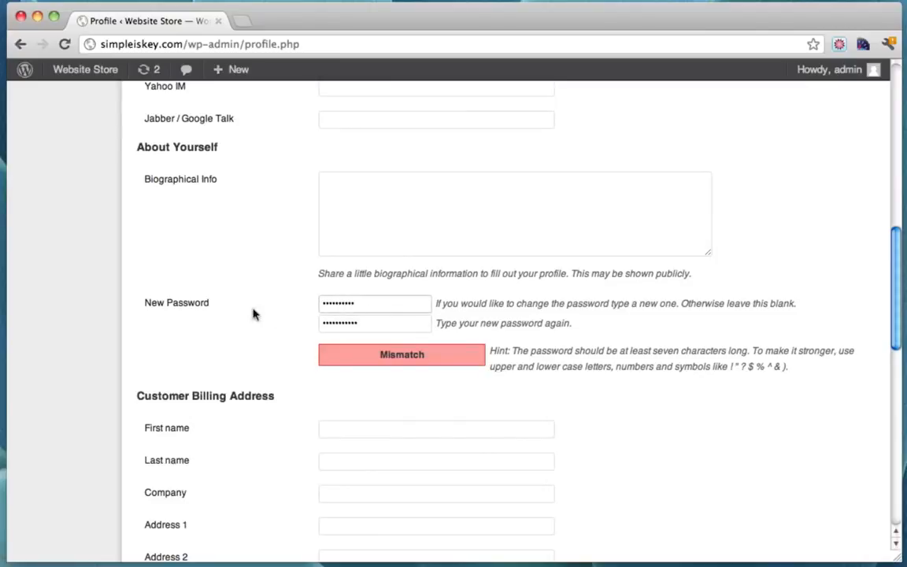
left_click_drag(364, 305, 254, 303)
type("•••••••••••")
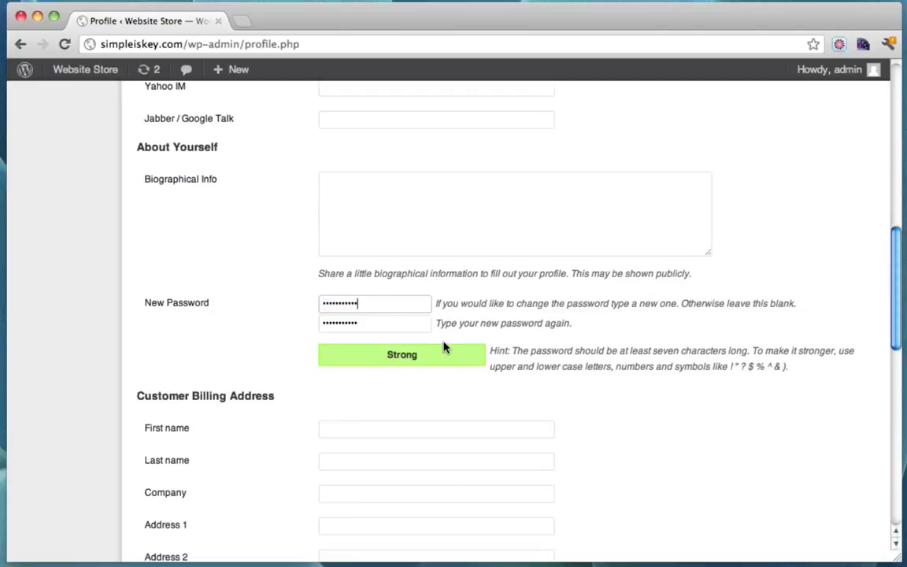
scroll(367, 423, "down", 10)
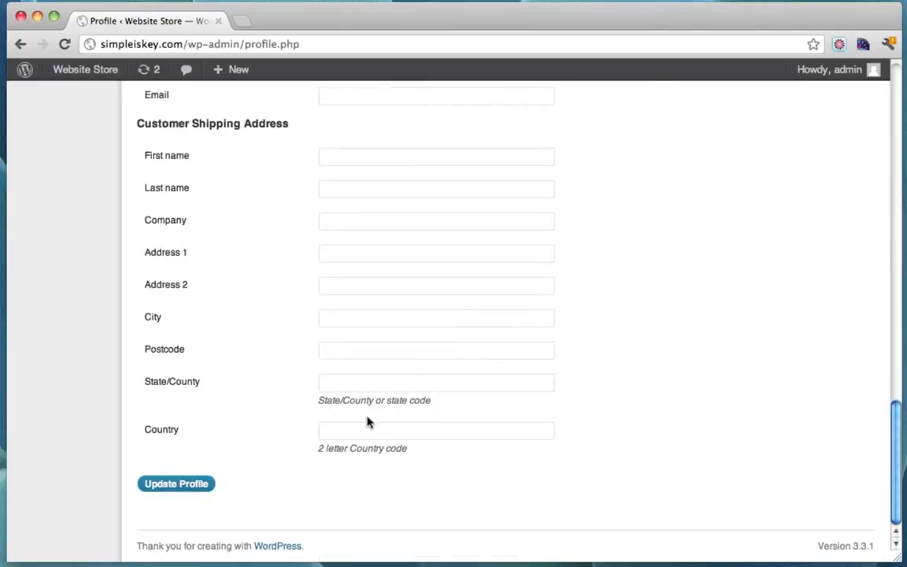
left_click(193, 484)
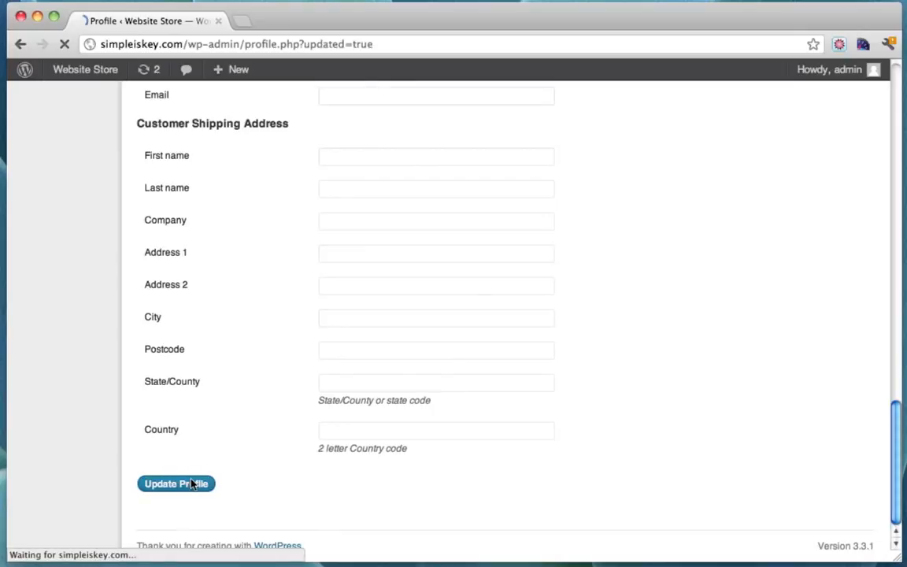
Review the Profile updated page and mark the domain in its address
scroll(485, 311, "down", 7)
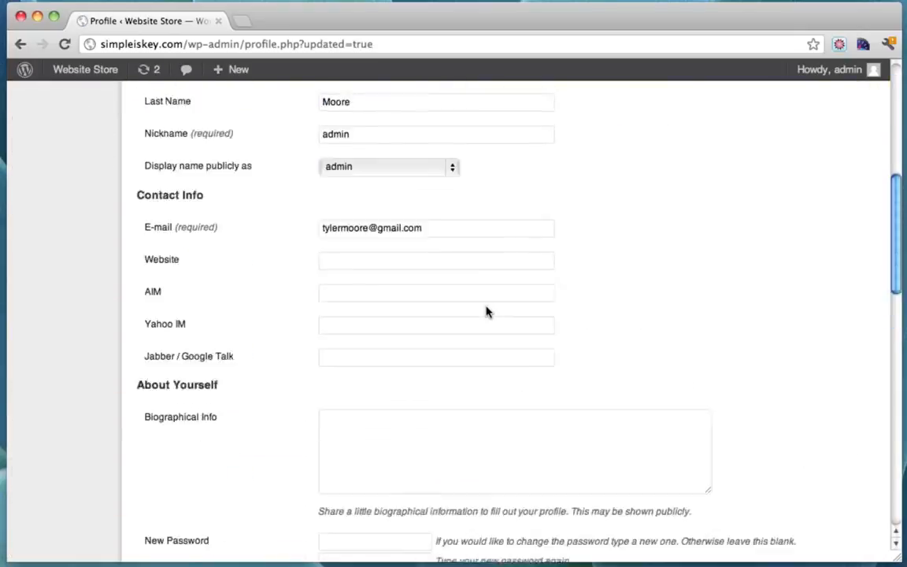
scroll(486, 311, "up", 7)
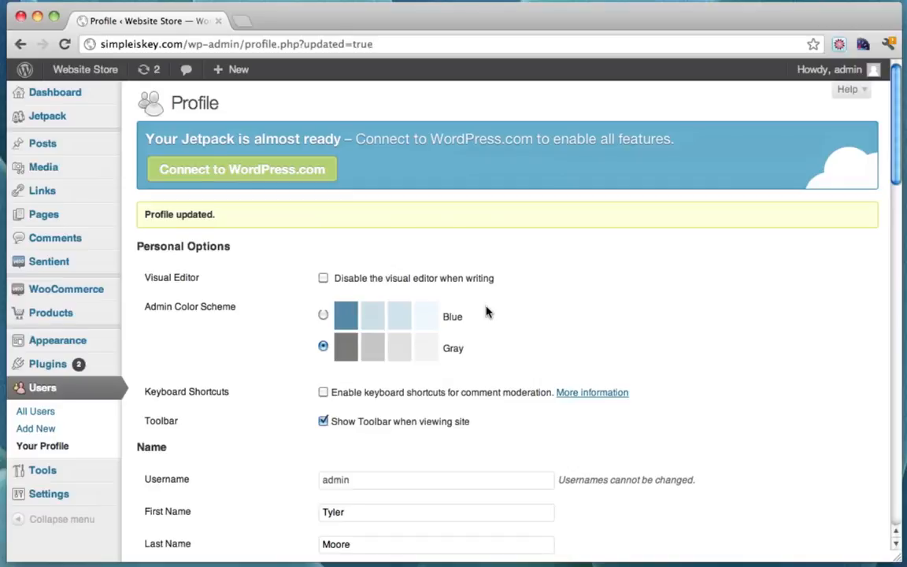
scroll(486, 311, "down", 3)
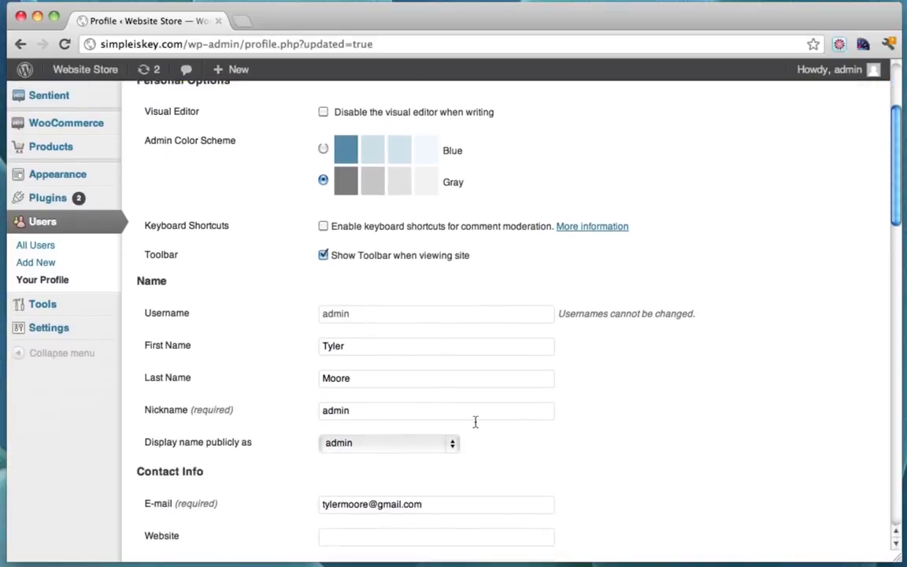
scroll(360, 376, "up", 3)
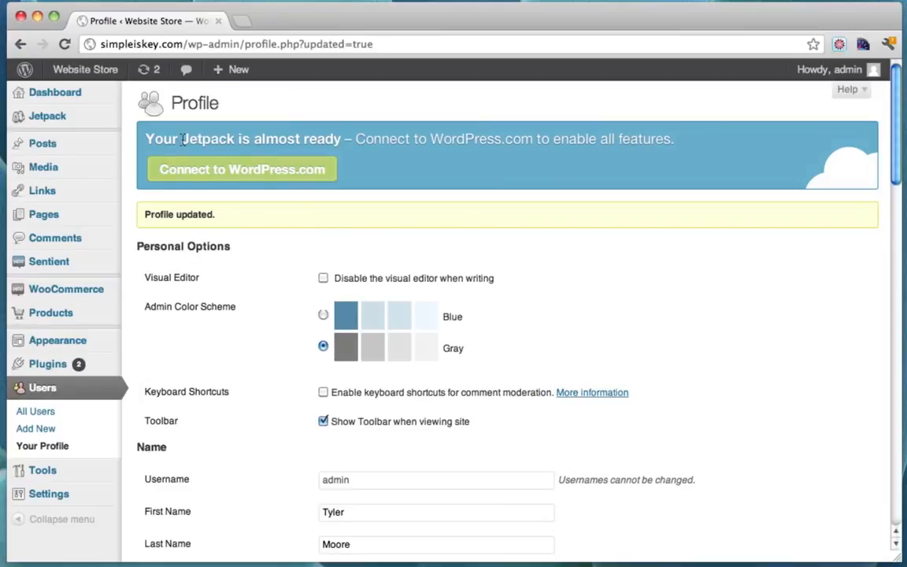
left_click_drag(183, 45, 84, 49)
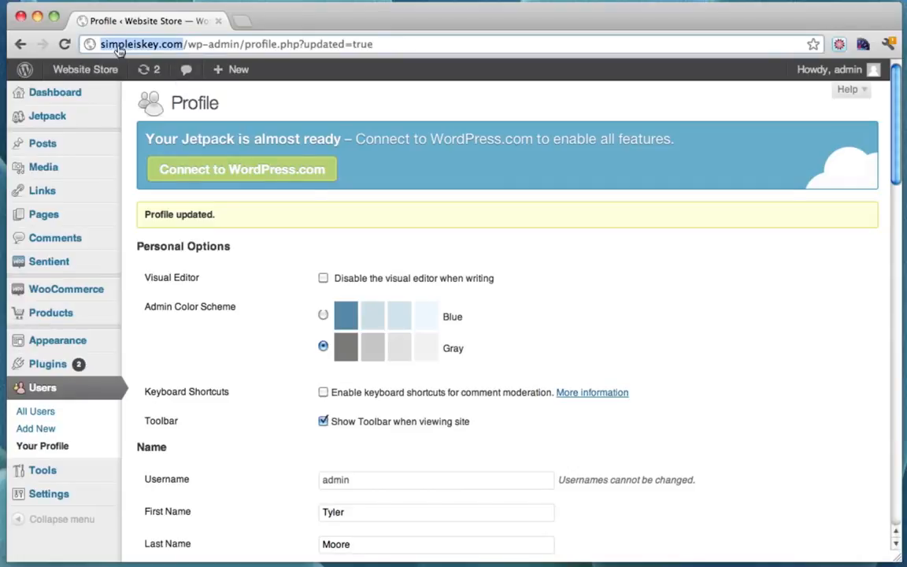
left_click(183, 45)
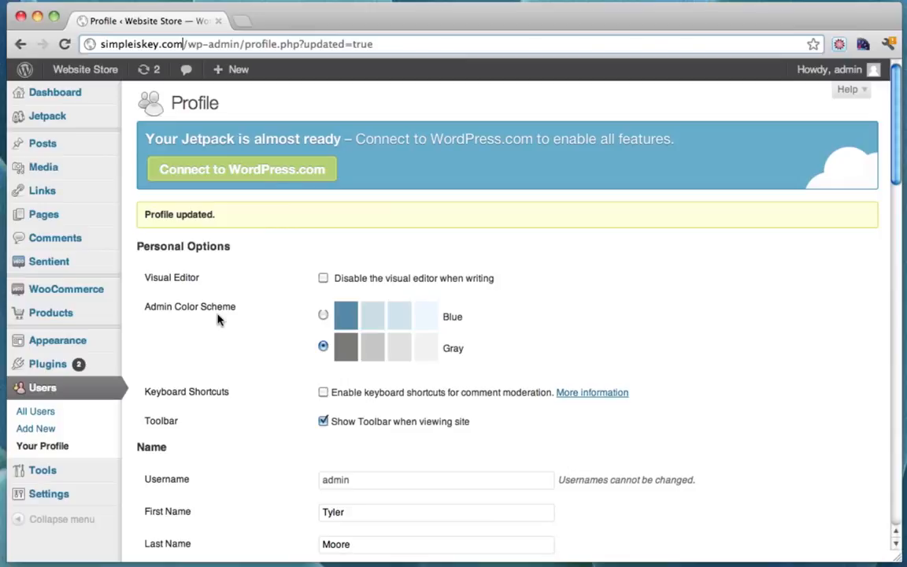
scroll(218, 318, "down", 1)
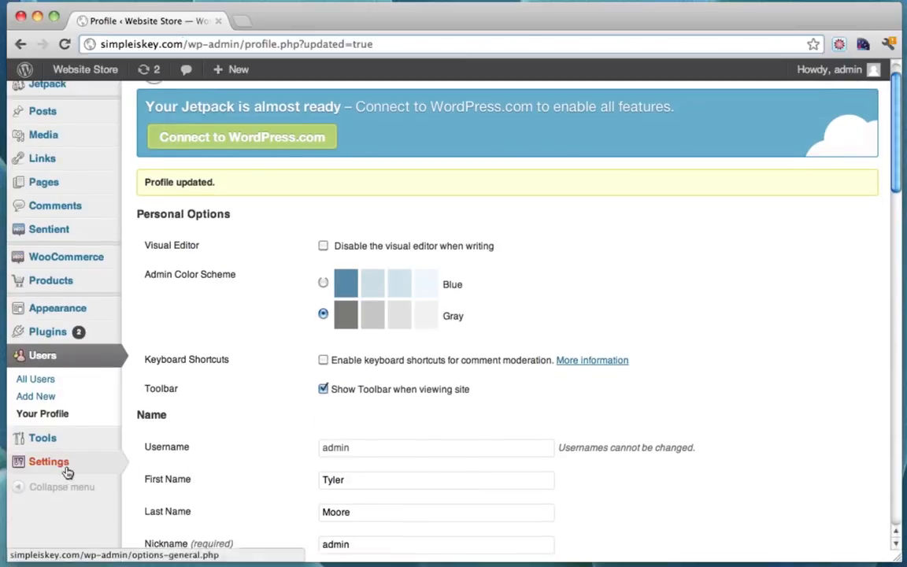
mouse_move(65, 473)
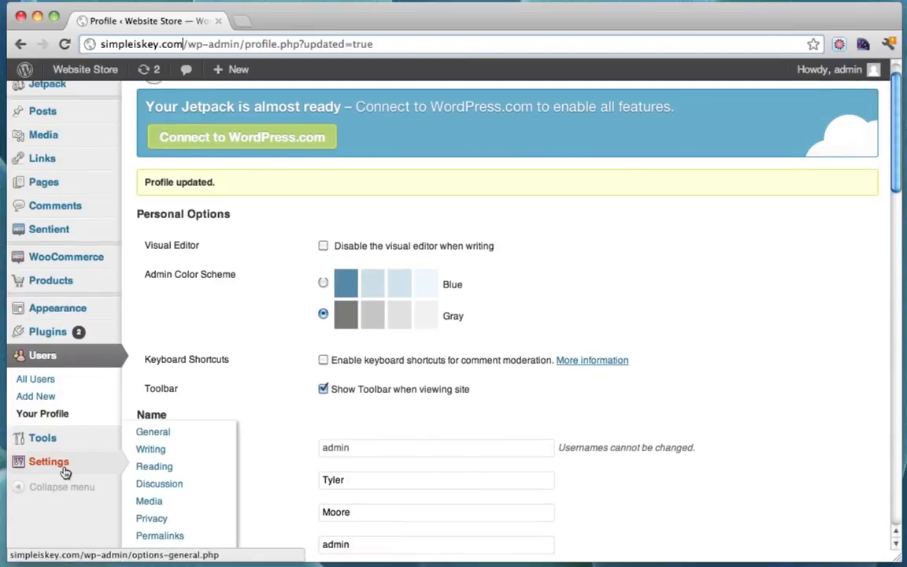
left_click(154, 433)
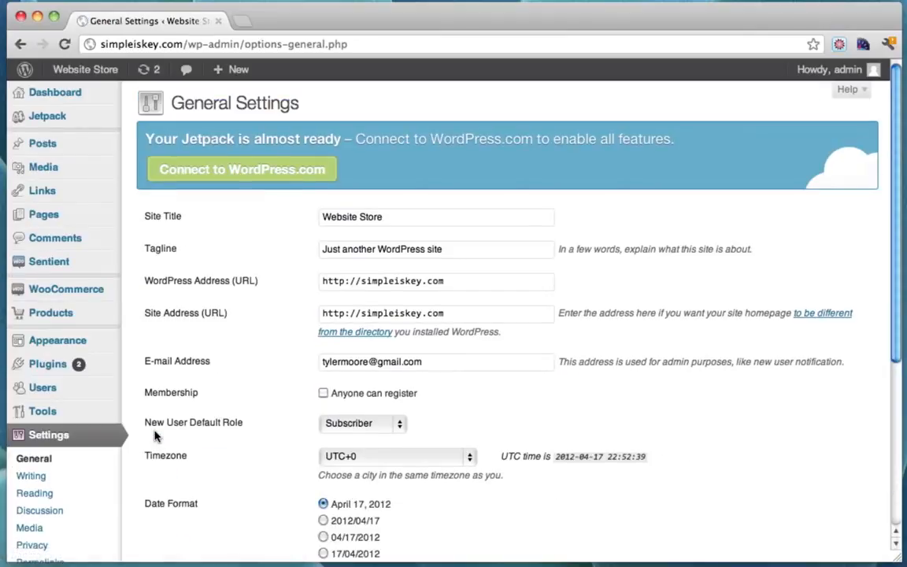
left_click(363, 281)
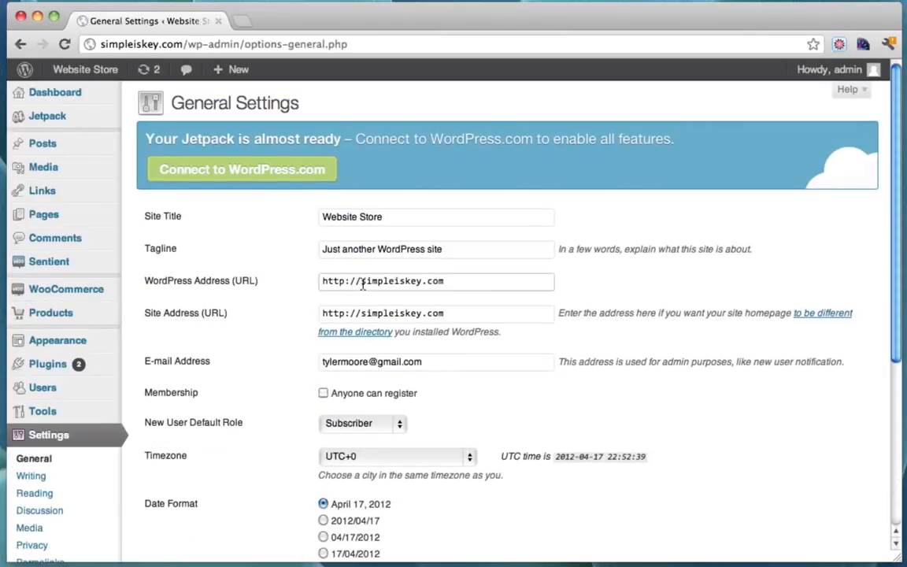
type("www.")
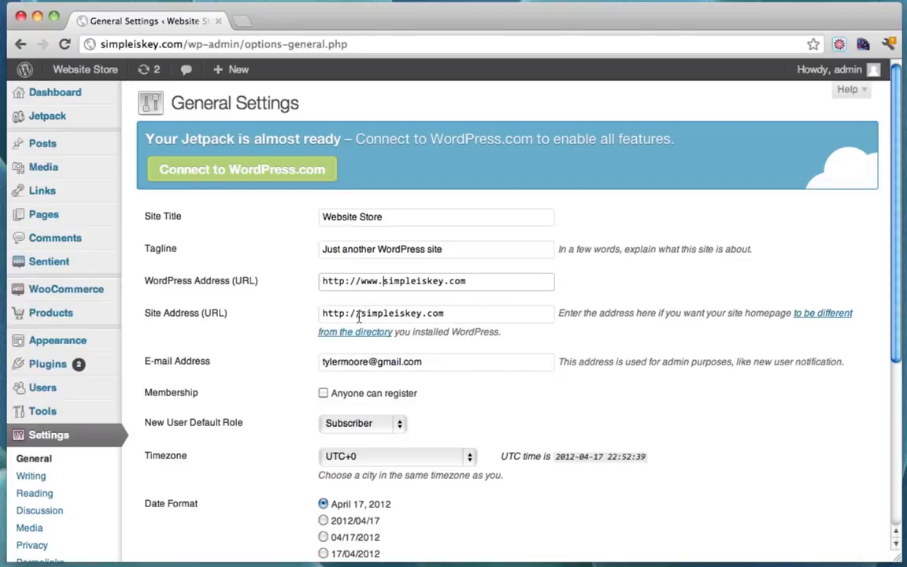
left_click(358, 315)
type("www.")
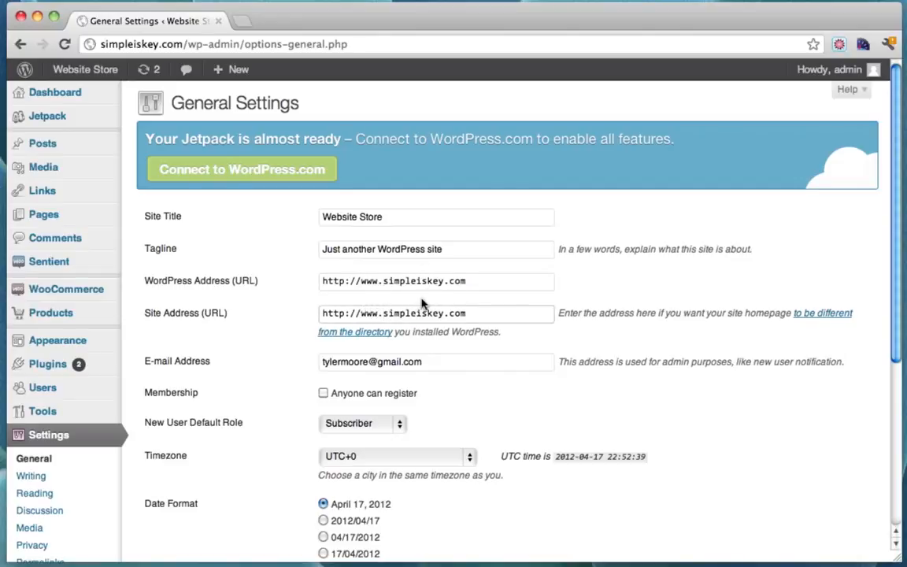
left_click(411, 281)
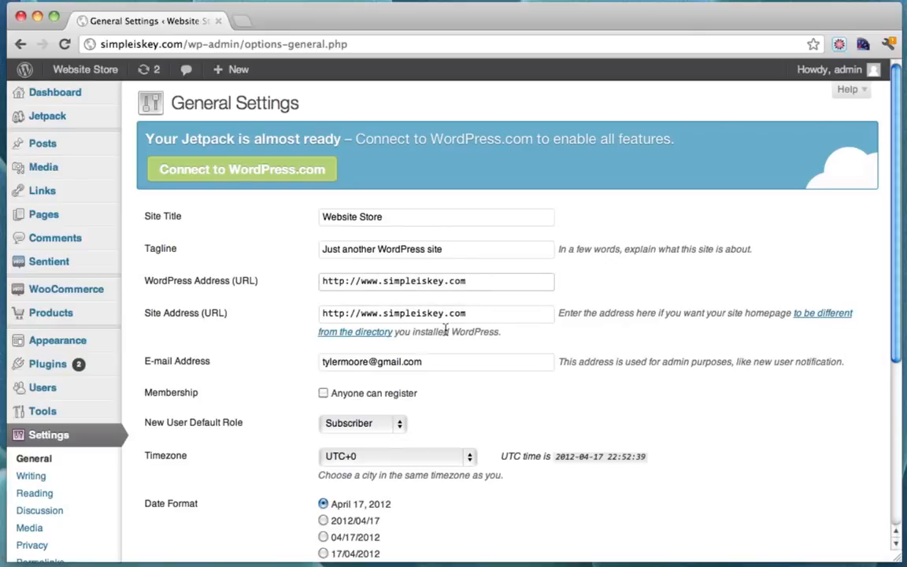
left_click(471, 313)
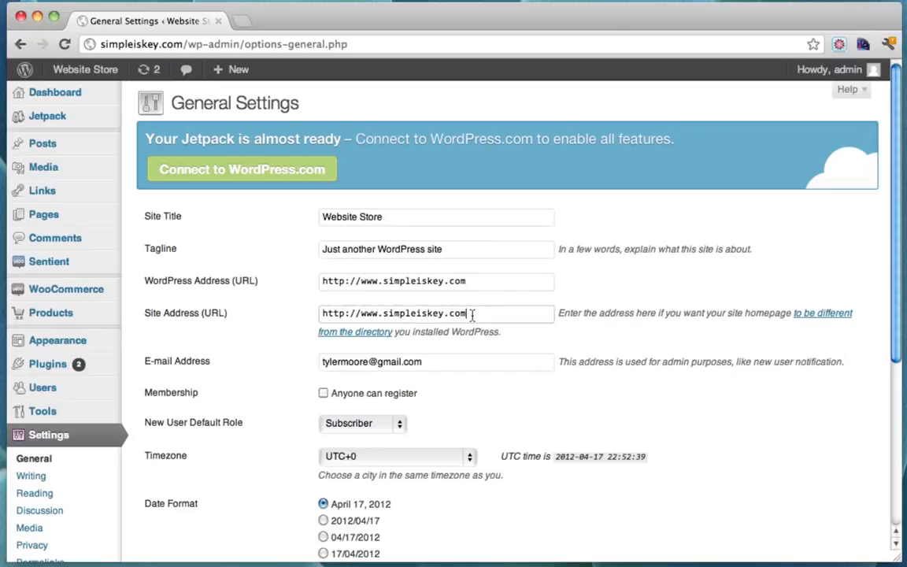
left_click(323, 252)
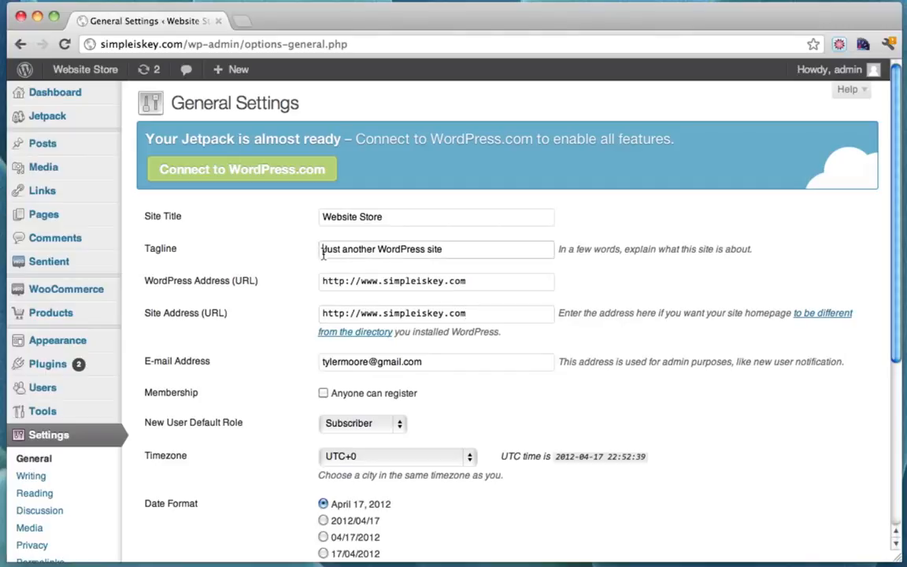
Replace the default tagline with 'The Most Amazing Website Store Ever' and save the settings
left_click_drag(323, 252, 463, 253)
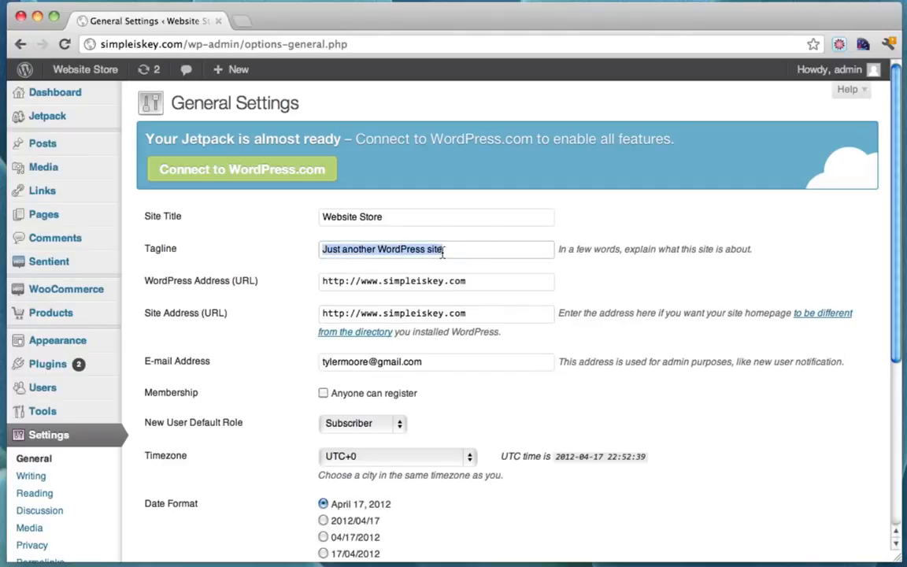
left_click(454, 251)
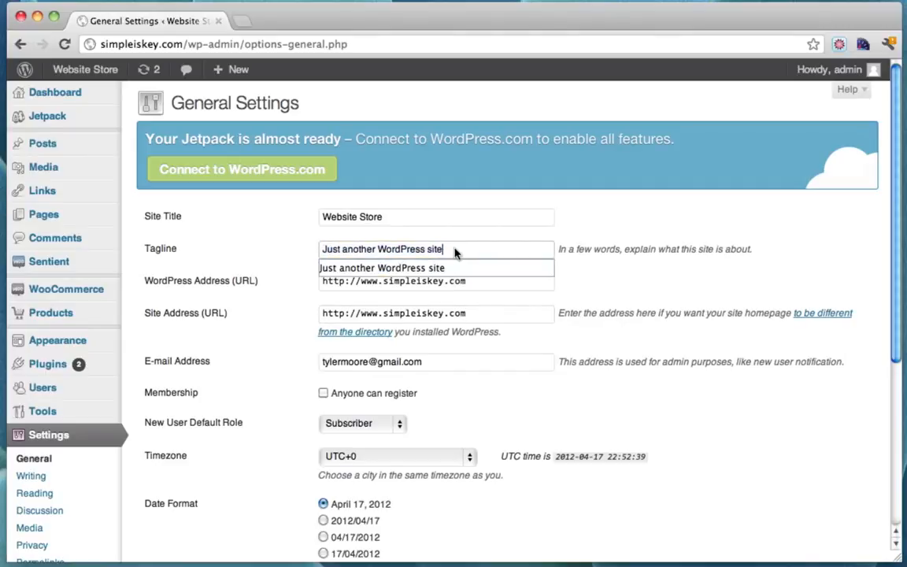
left_click_drag(454, 251, 297, 251)
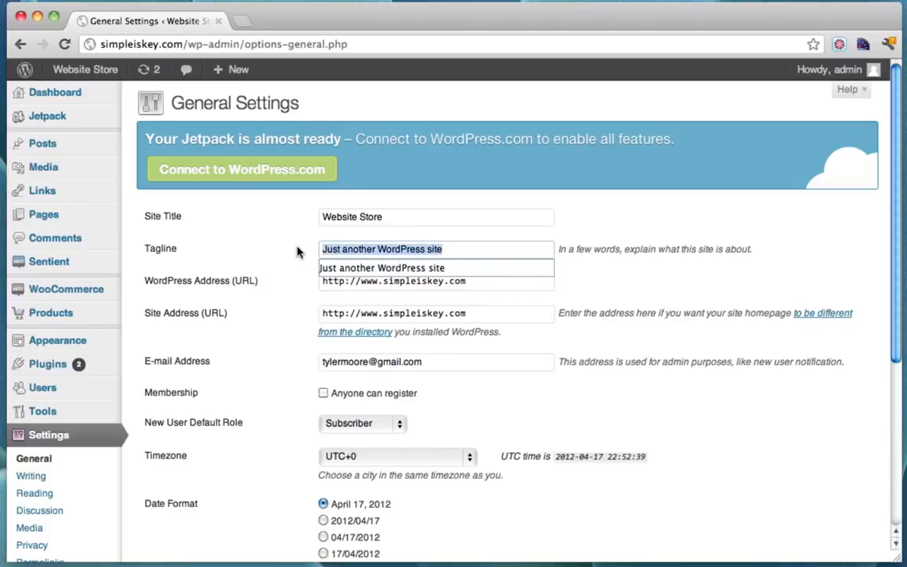
type("The Most")
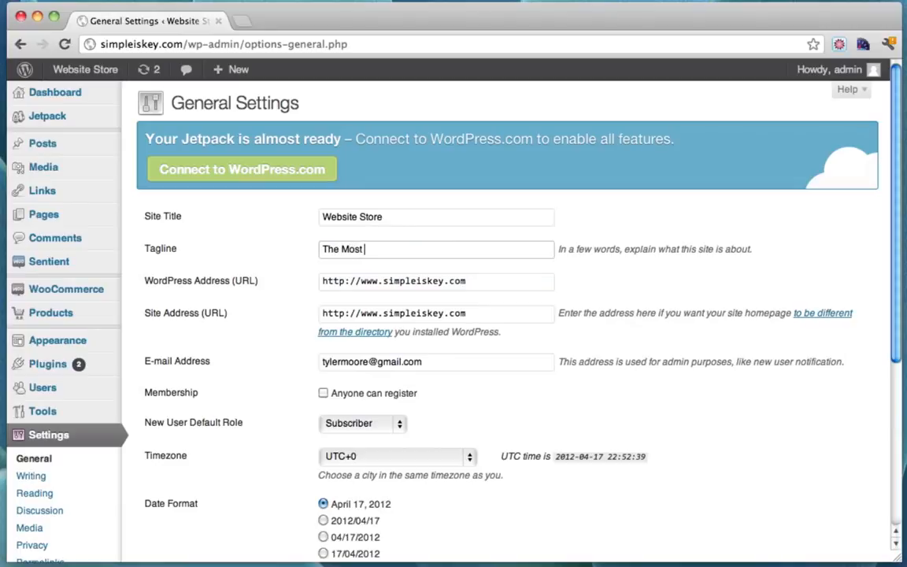
type(" Amazing Website Store Ever")
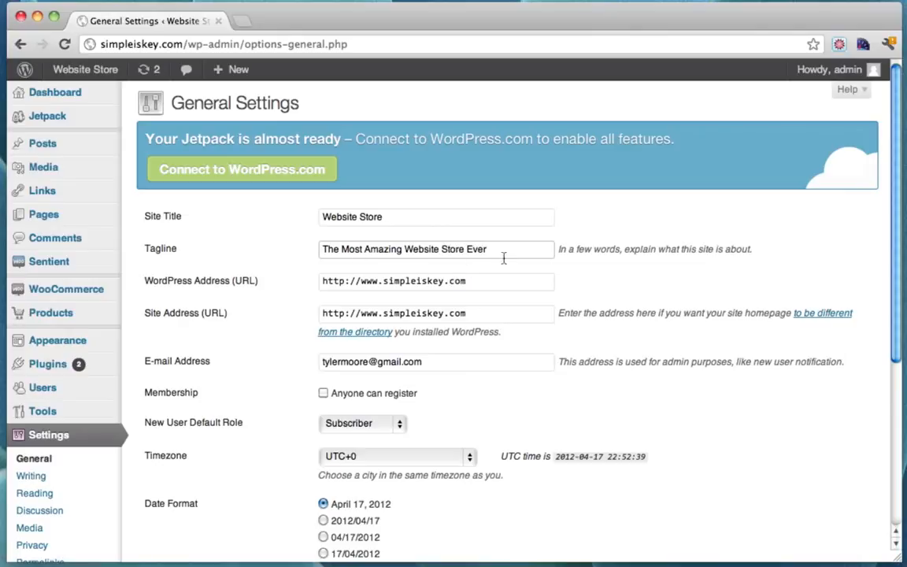
scroll(546, 263, "down", 7)
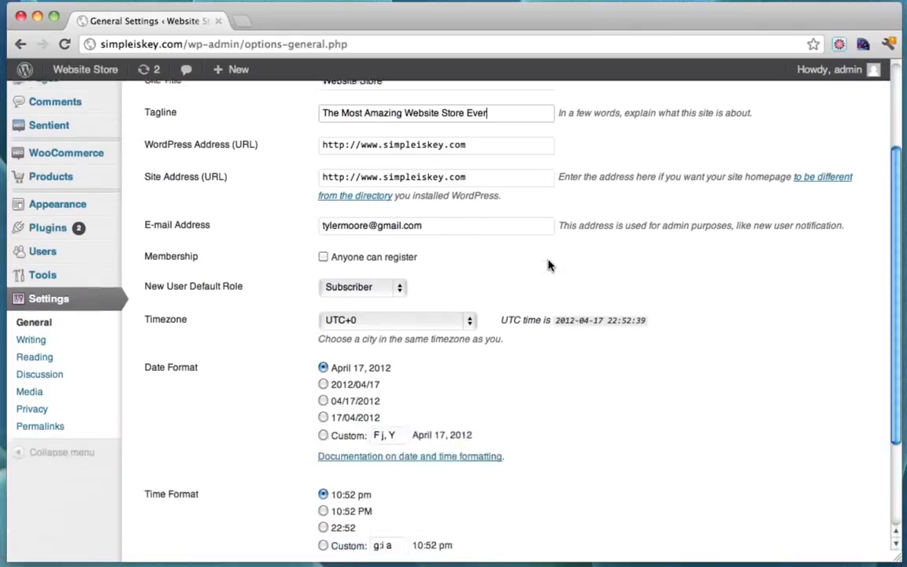
scroll(549, 266, "down", 5)
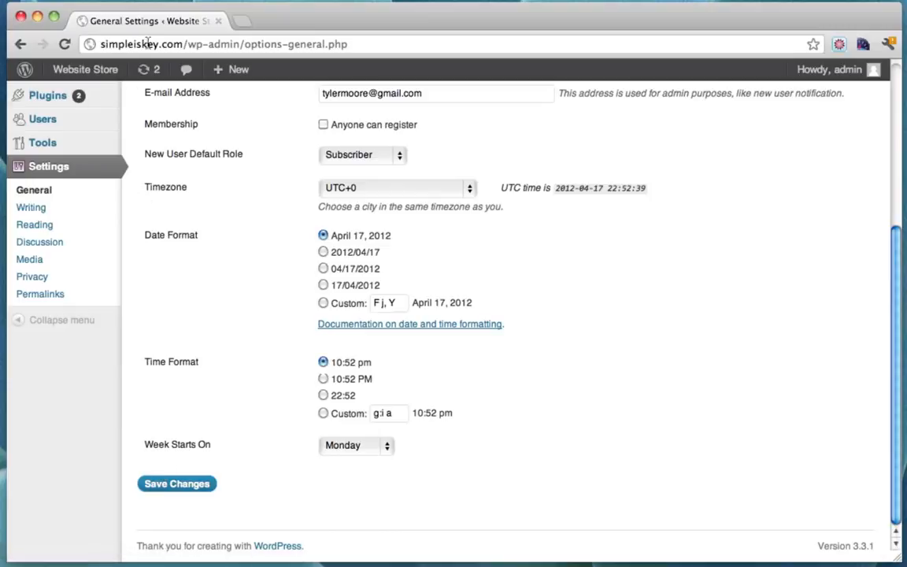
scroll(236, 189, "up", 4)
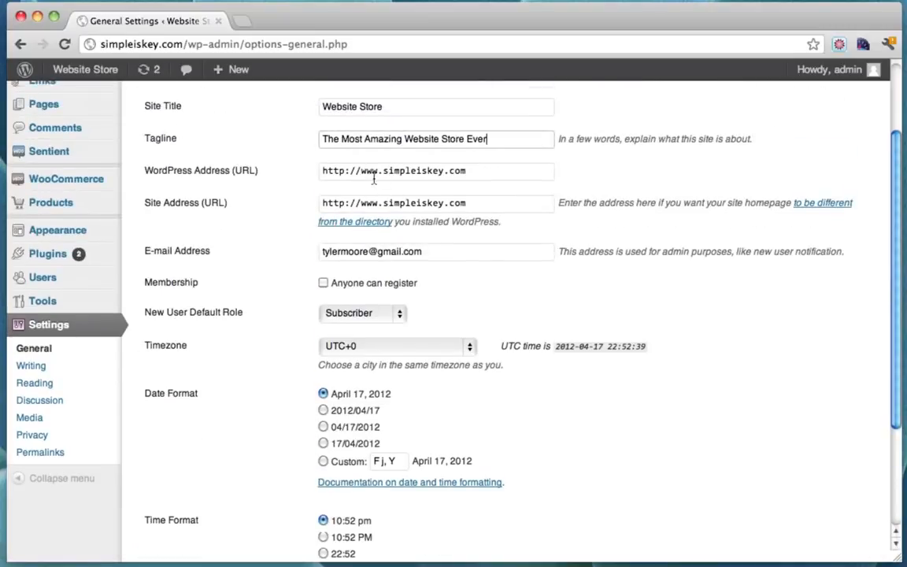
scroll(227, 259, "down", 4)
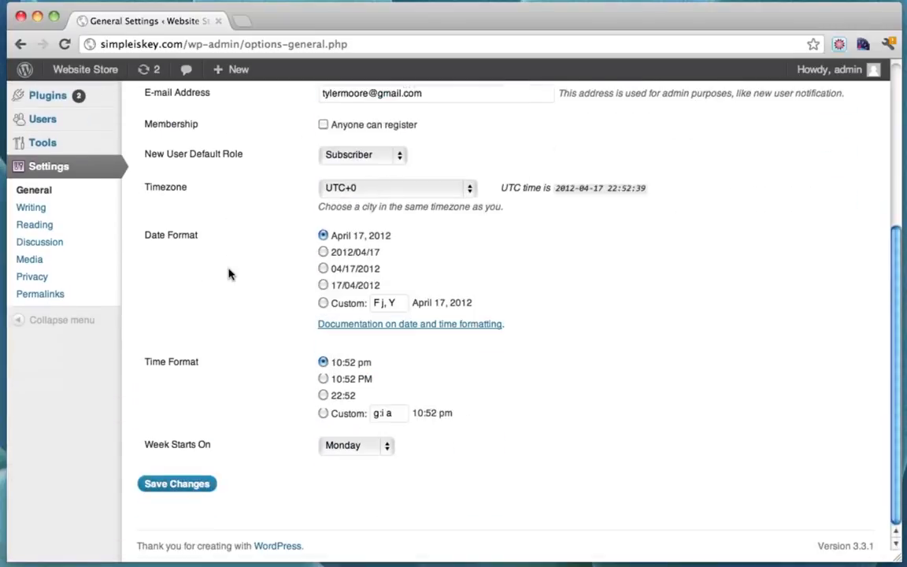
left_click(175, 481)
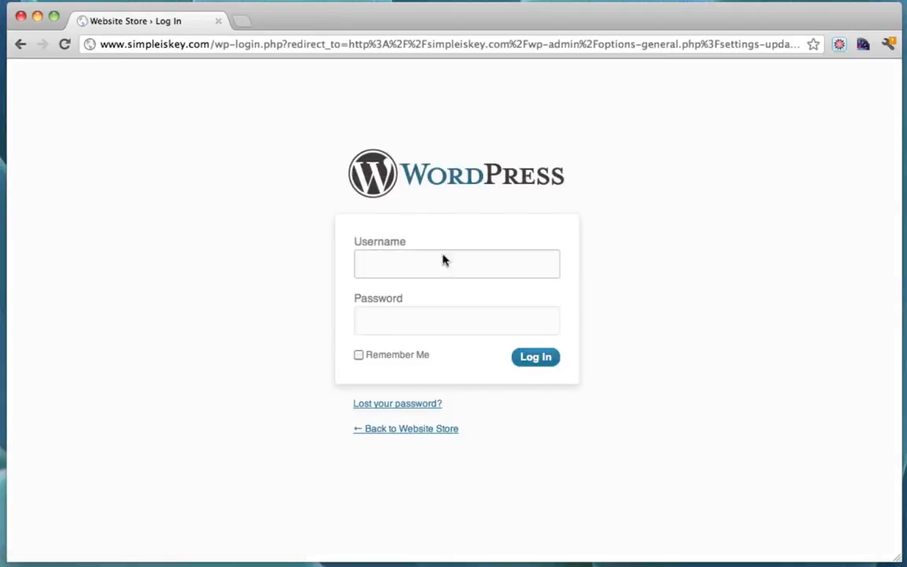
Log back in as the admin user with the account password
left_click(490, 263)
type("admin")
key("Tab")
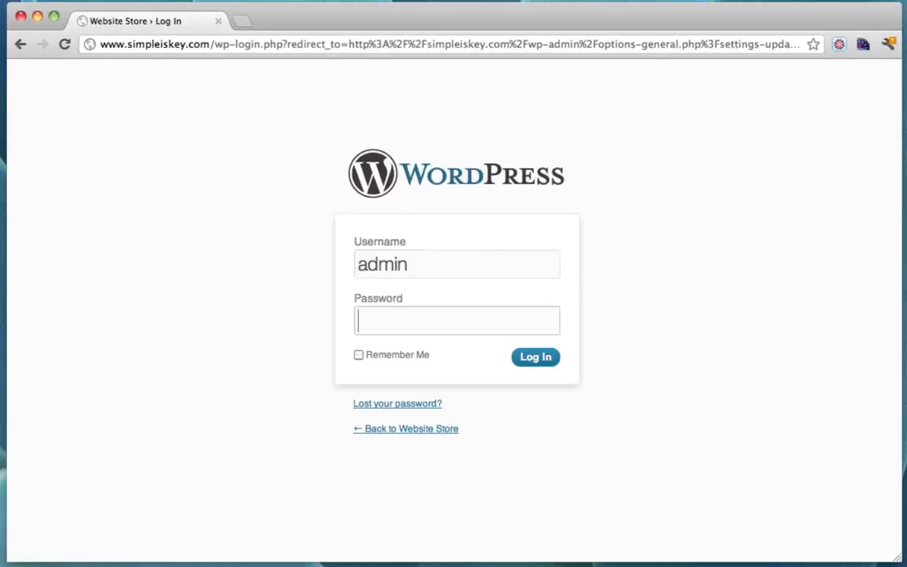
type("●●●●●●●●●●●")
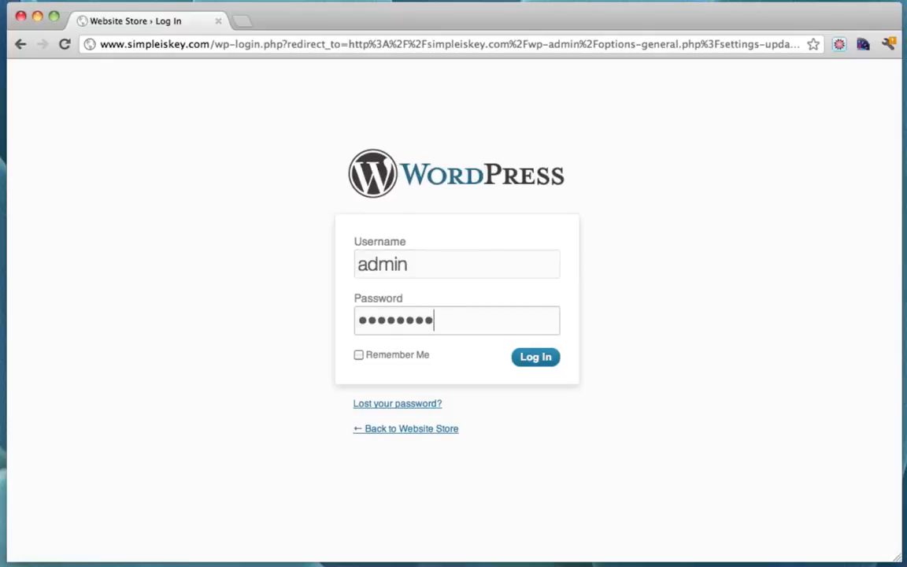
key("Return")
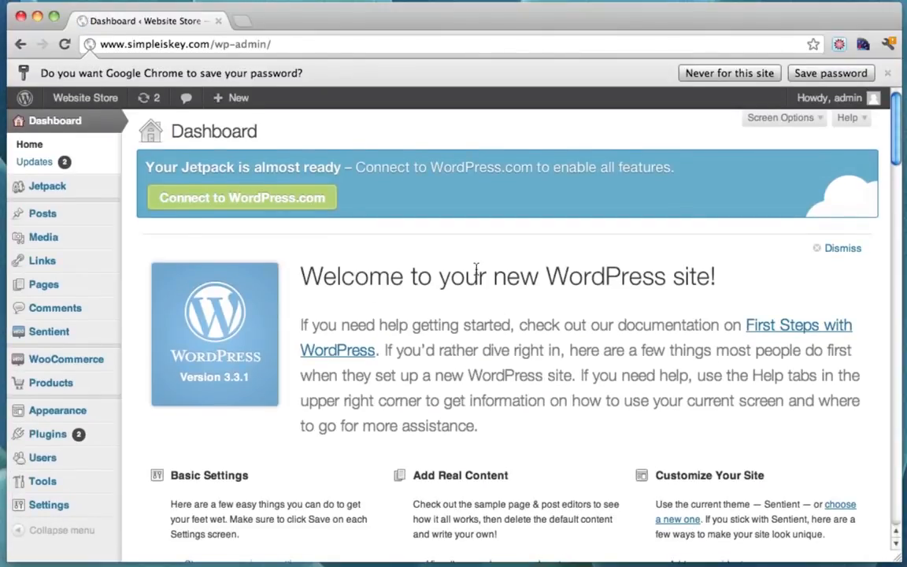
left_click(115, 45)
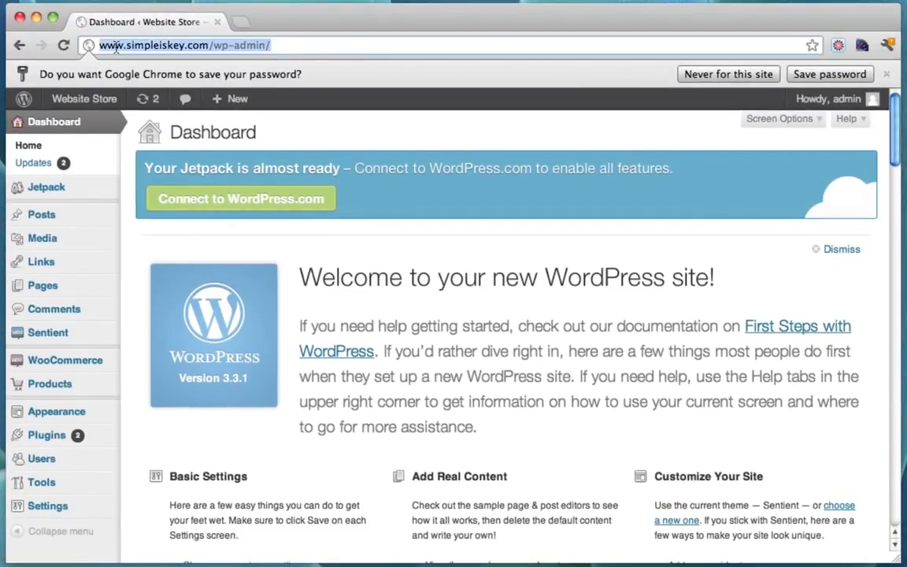
left_click(99, 45)
left_click_drag(101, 45, 185, 45)
left_click(126, 46)
left_click(283, 45)
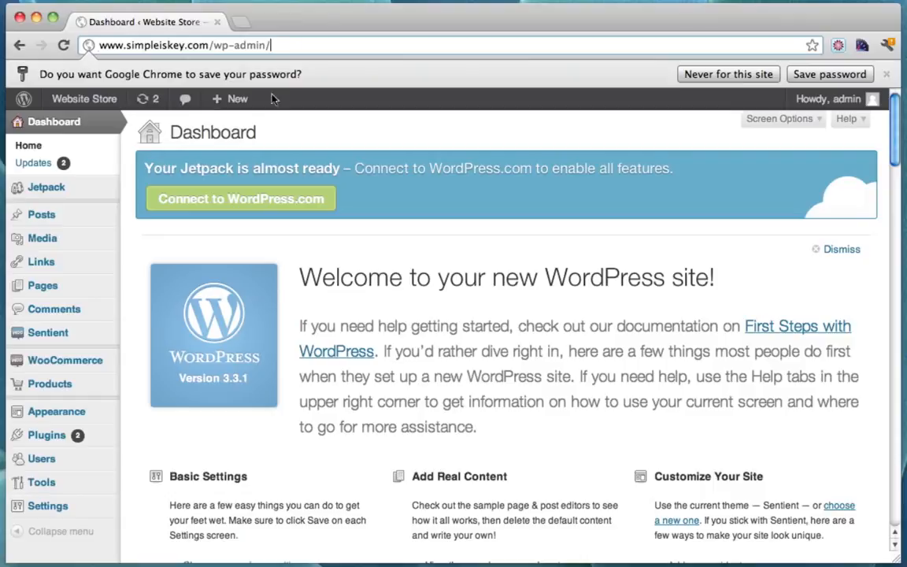
Open the live storefront in a new tab and go to the Tshirts category
left_click(77, 103, "super")
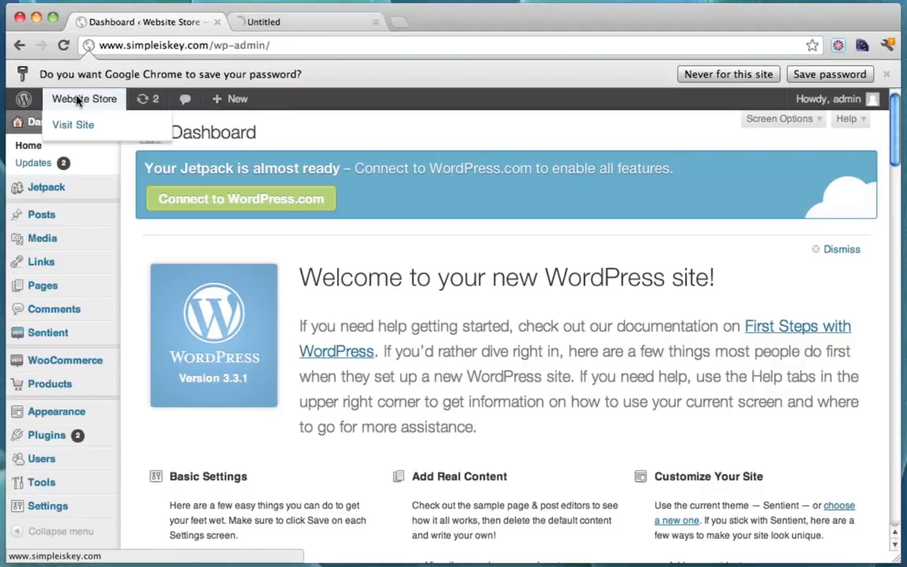
left_click(296, 24)
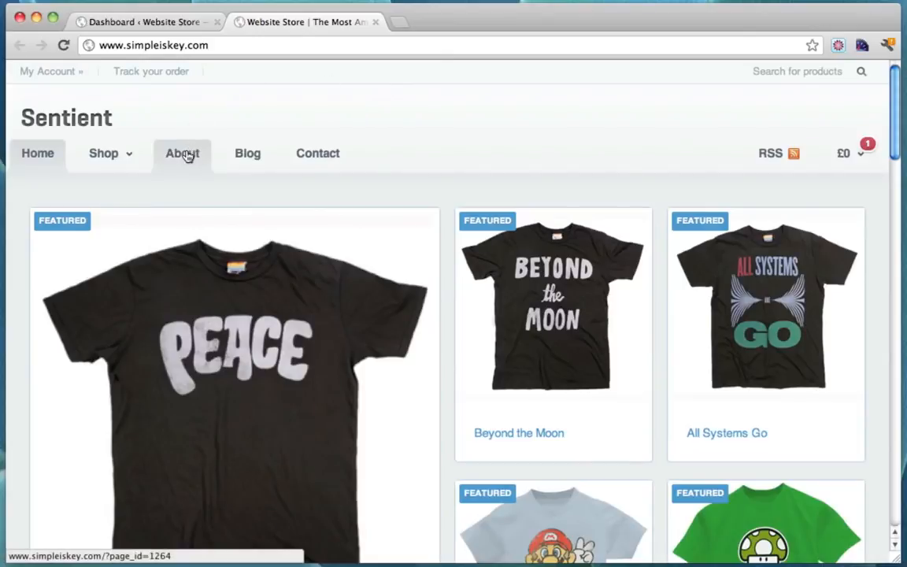
mouse_move(118, 153)
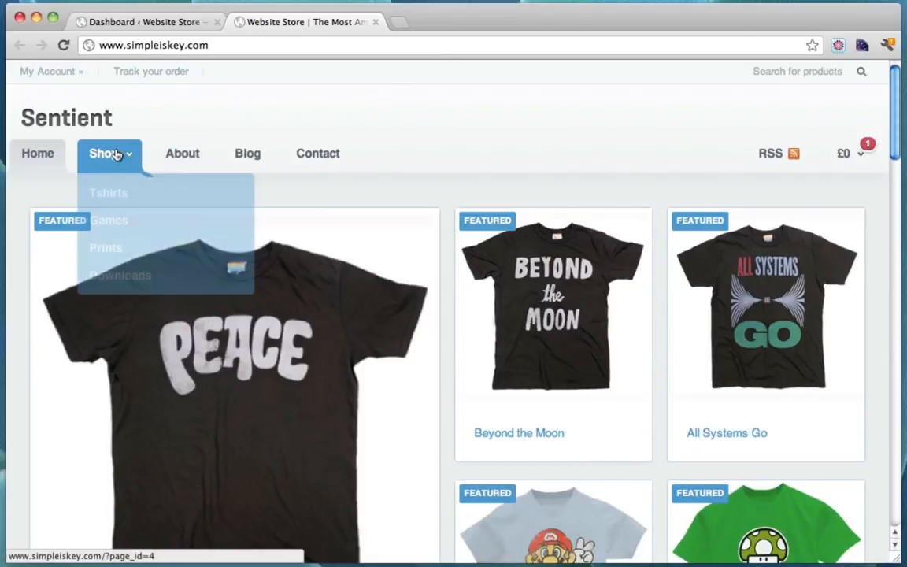
left_click(115, 196)
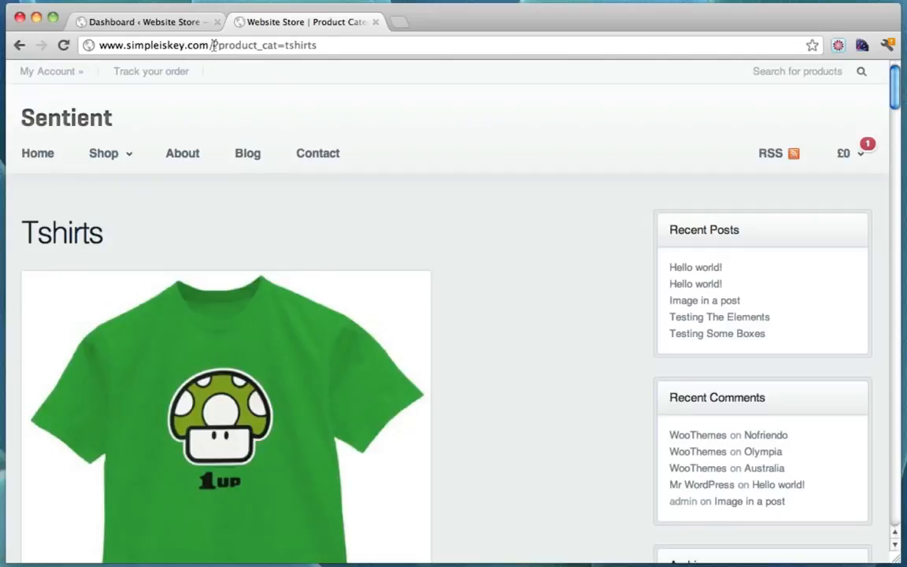
Highlight the ?product_cat=tshirts query in the category page's address
left_click_drag(209, 45, 336, 45)
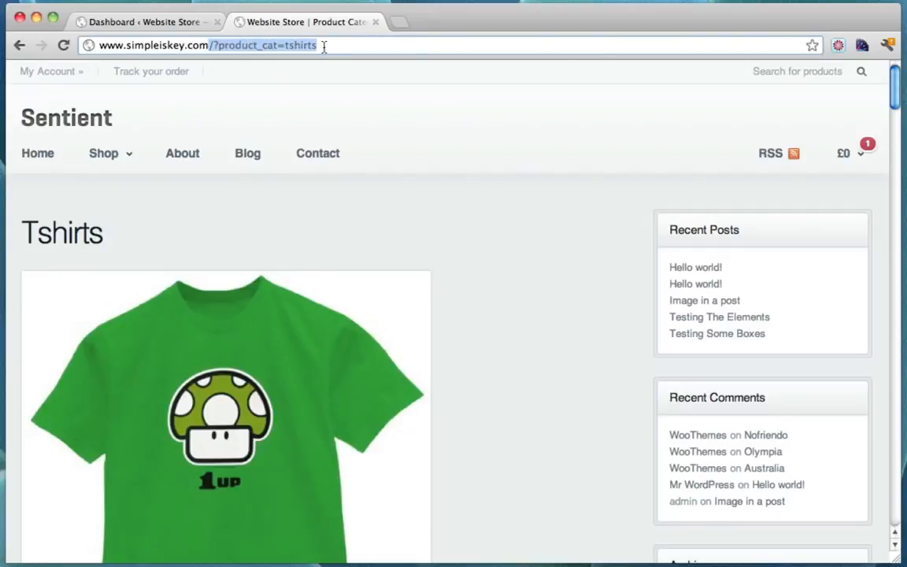
left_click(323, 46)
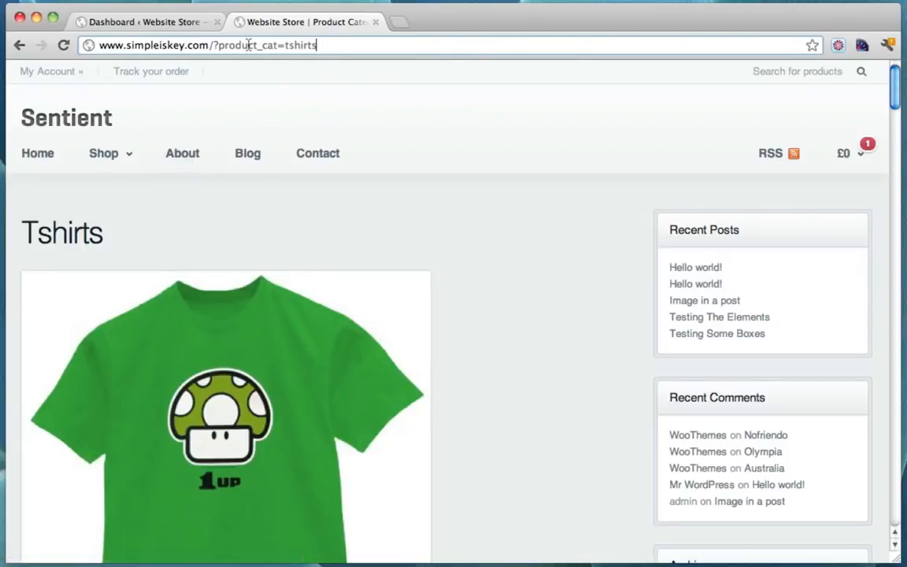
left_click_drag(215, 47, 327, 45)
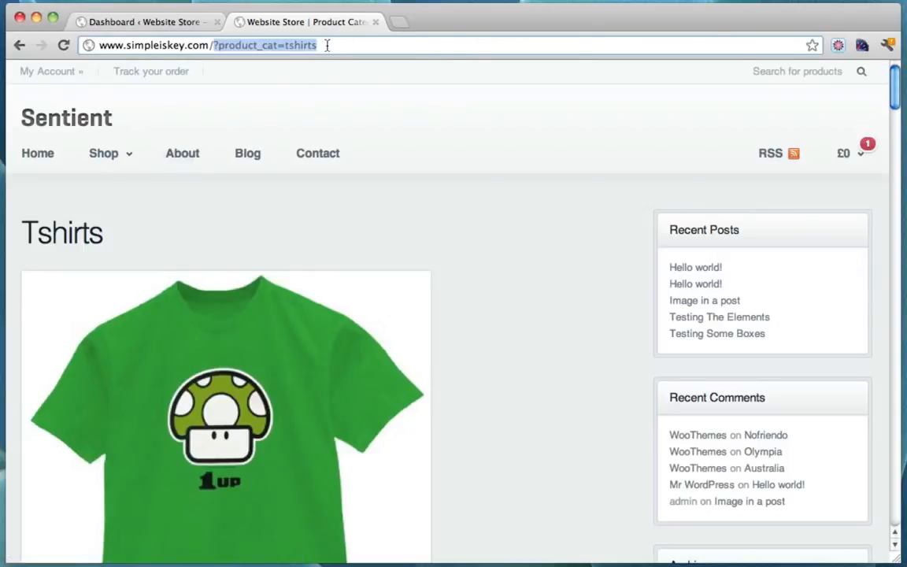
left_click(327, 45)
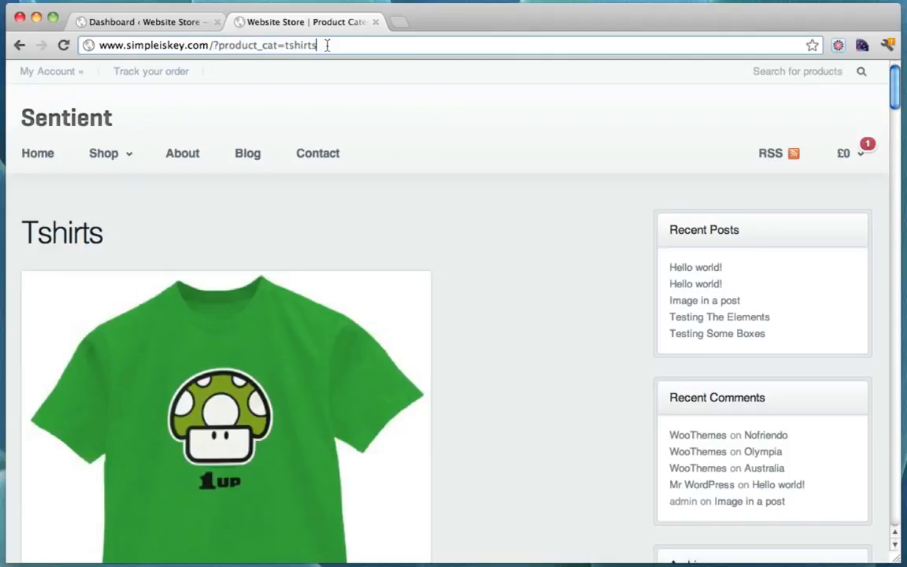
Open the About page and inspect its ?page_id=1264 address
left_click(187, 156)
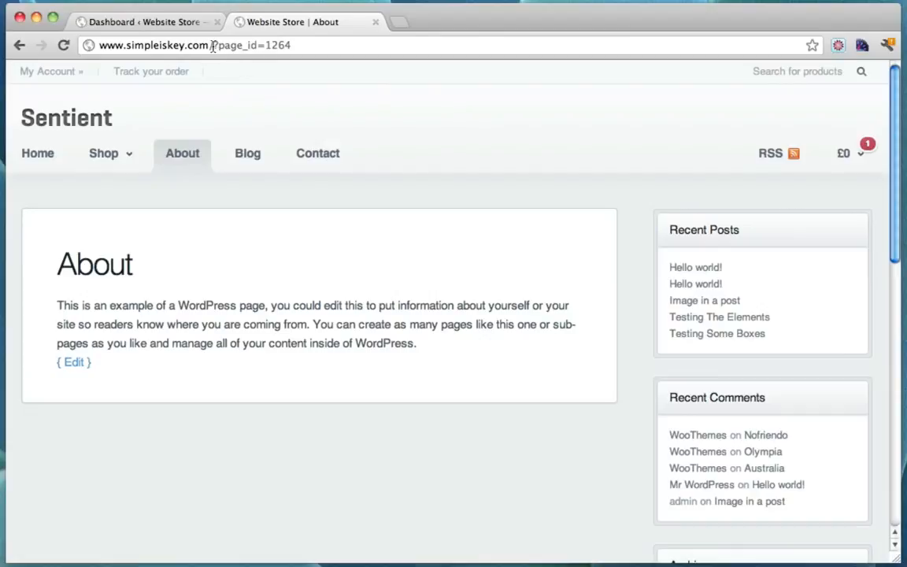
mouse_move(214, 45)
left_mouse_down()
mouse_move(303, 45)
mouse_move(222, 46)
left_mouse_up()
left_click(303, 45)
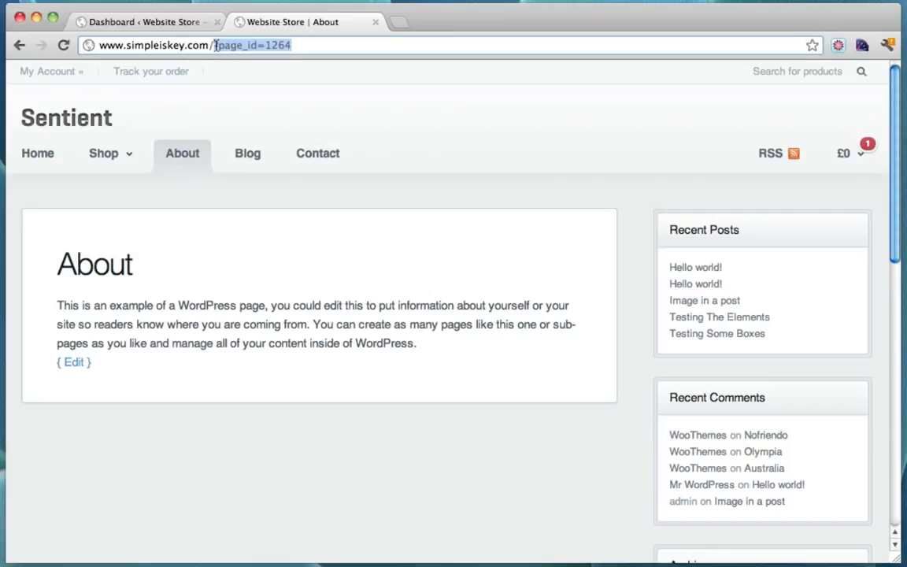
left_click(320, 45)
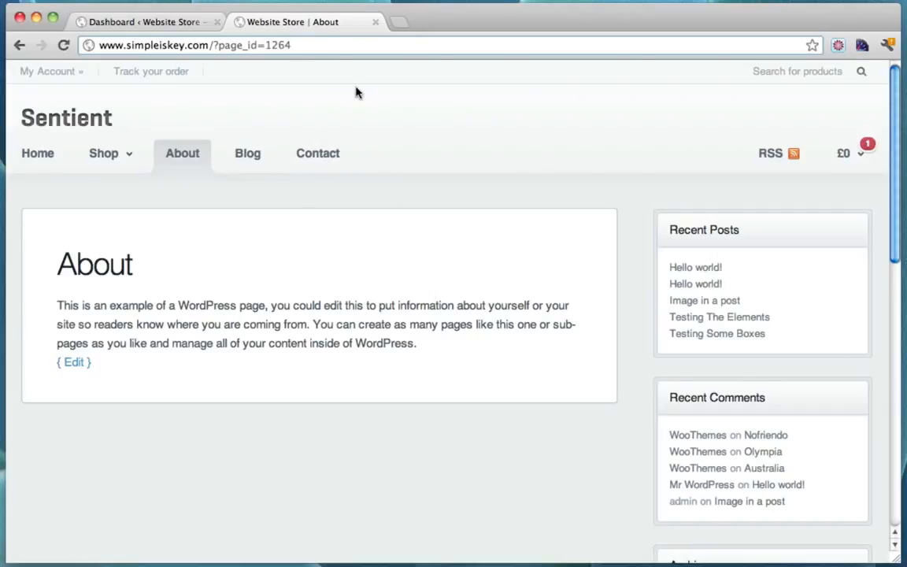
Switch permalinks to Post name (/%postname%/), save, and return to the About tab
left_click(169, 23)
scroll(284, 245, "down", 2)
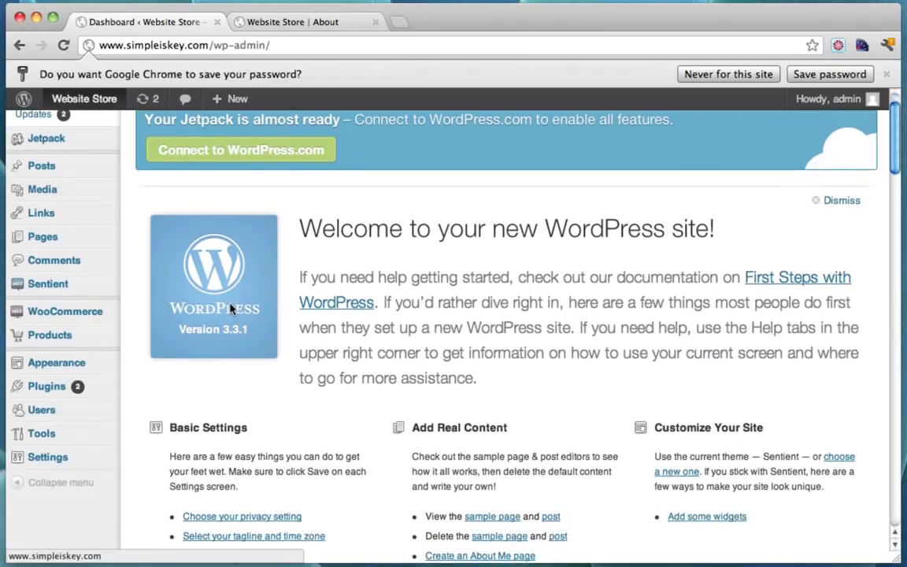
scroll(244, 361, "down", 1)
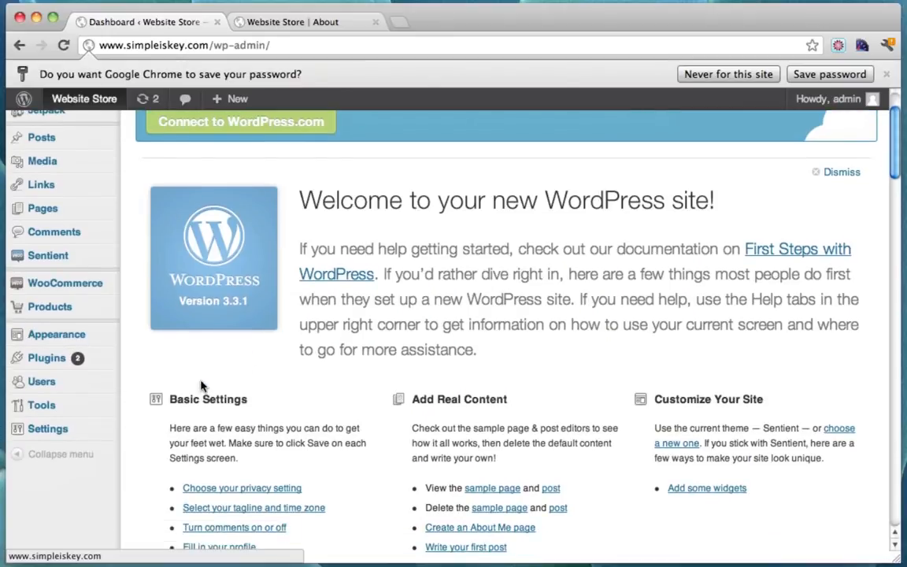
mouse_move(64, 432)
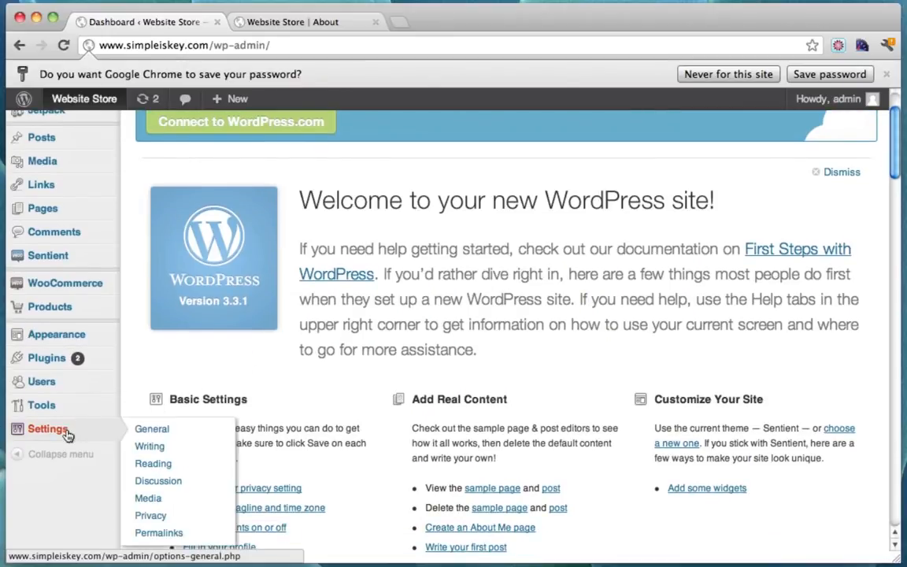
left_click(158, 533)
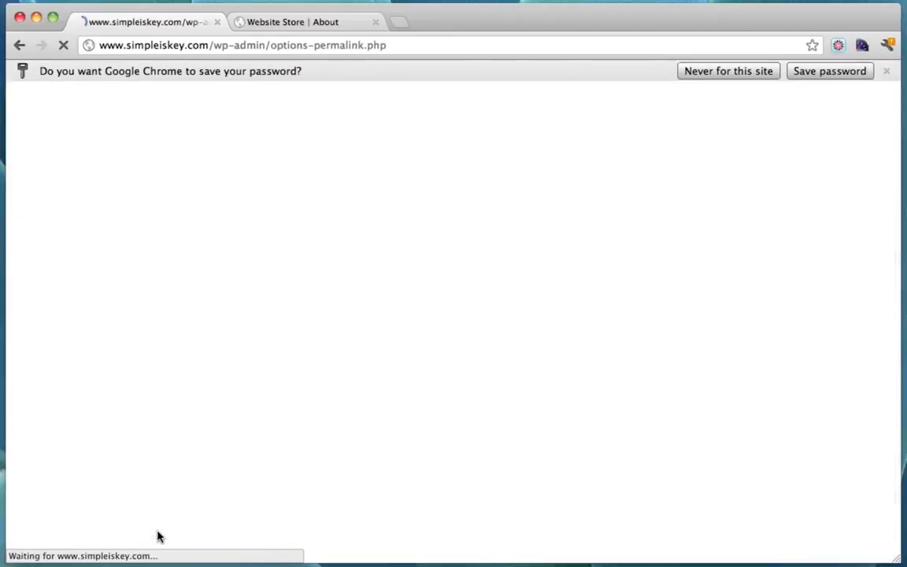
scroll(358, 253, "down", 2)
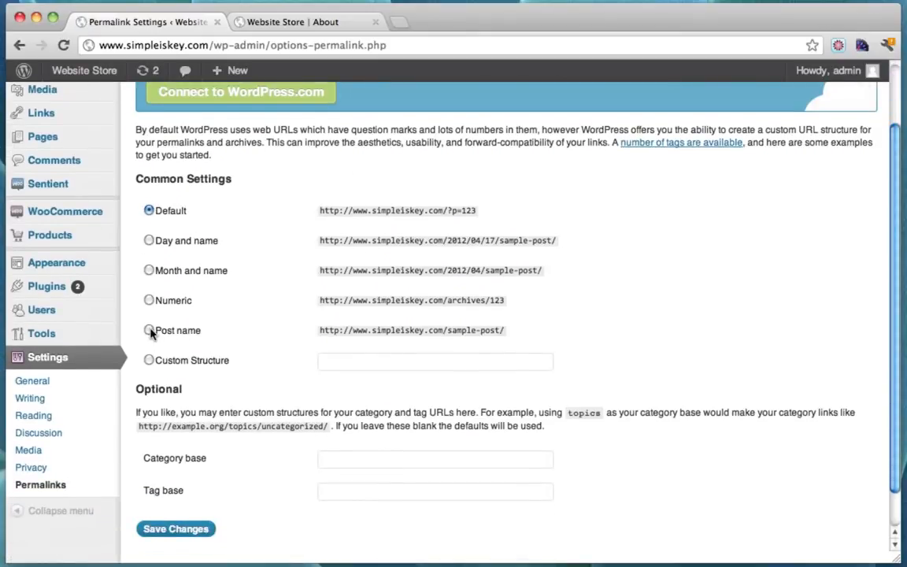
left_click(149, 331)
scroll(259, 330, "down", 1)
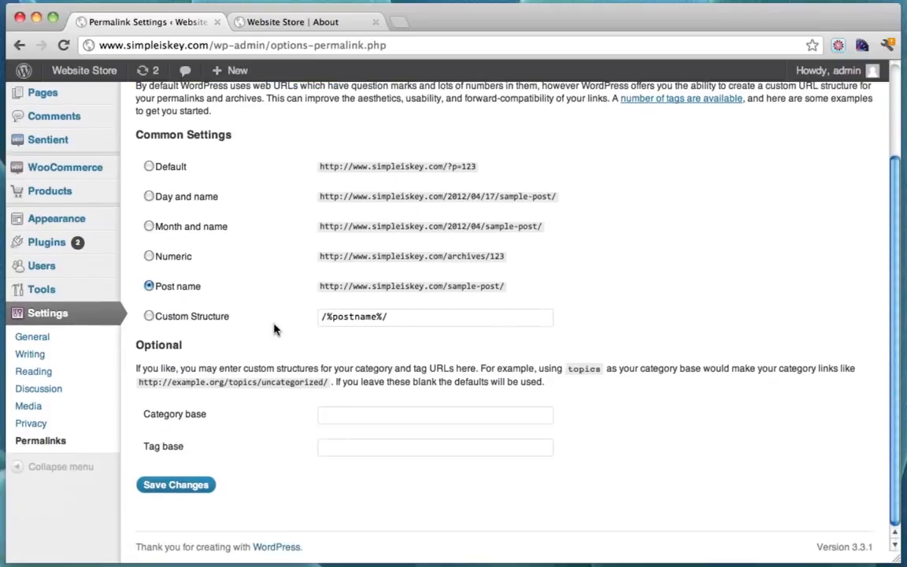
left_click(186, 487)
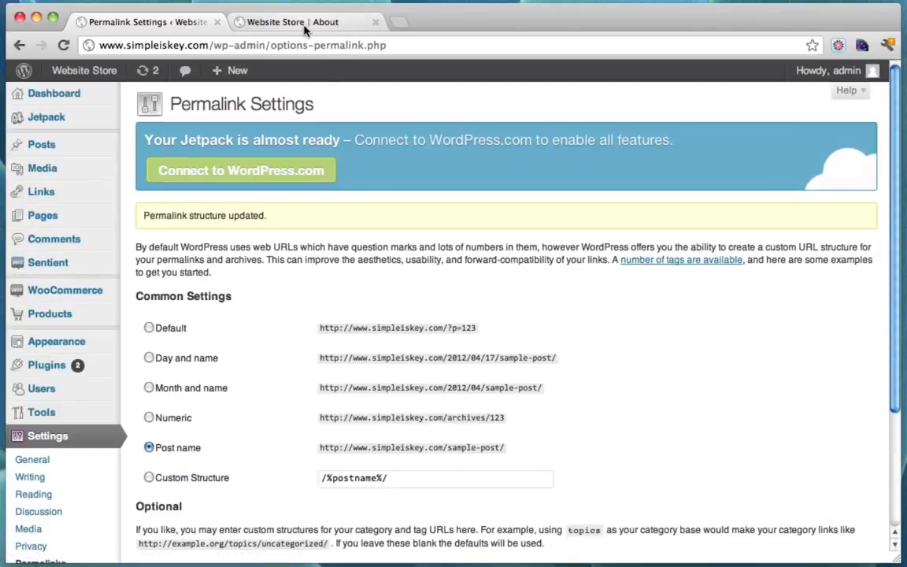
left_click(303, 26)
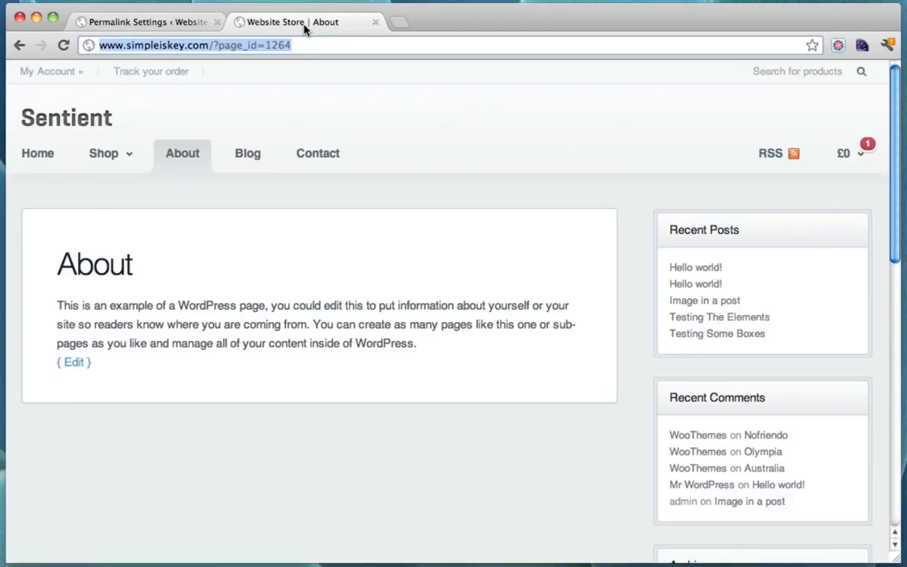
Reload the About page and check its new /about/ address
left_click(180, 156)
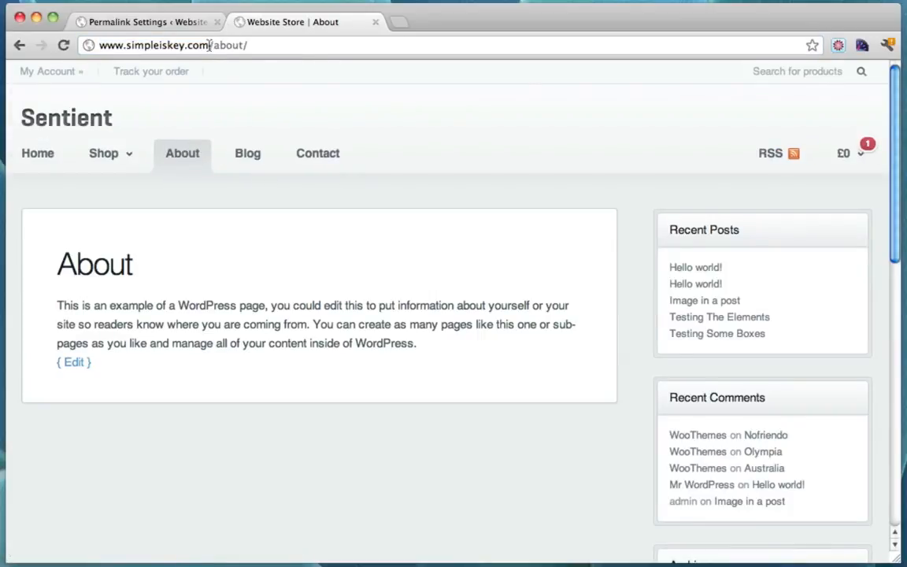
left_click_drag(210, 45, 297, 44)
left_click(300, 45)
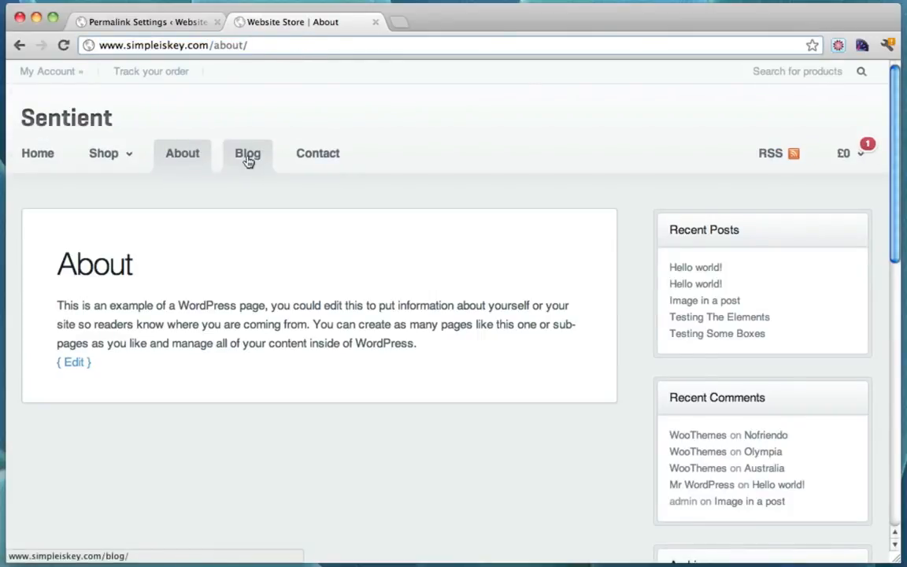
Open the 1up T-shirt from the home page and check its 4.96 price
mouse_move(103, 154)
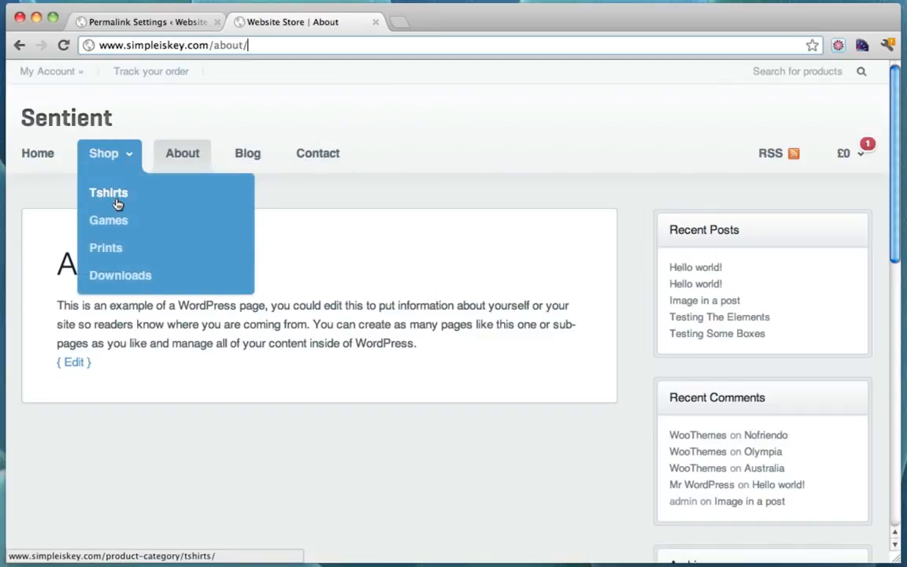
left_click(38, 153)
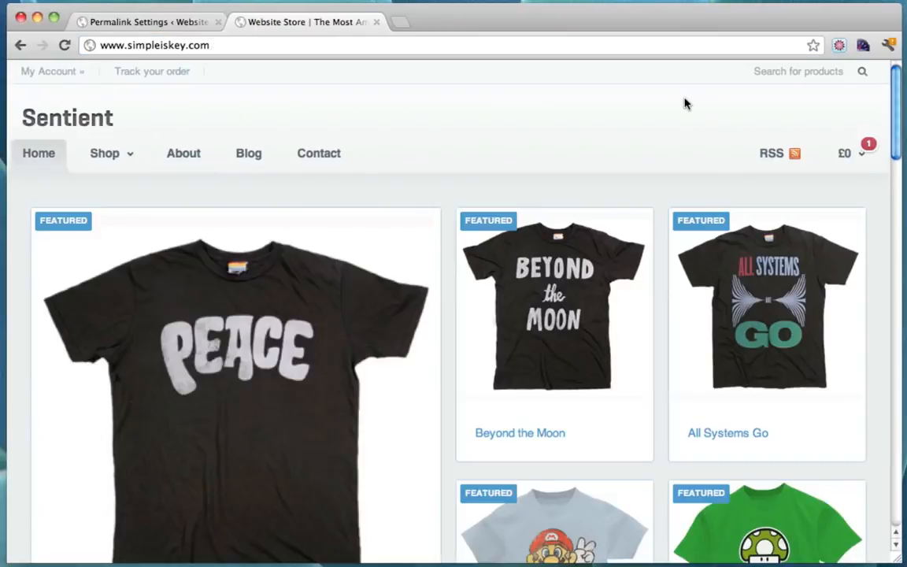
scroll(685, 104, "down", 5)
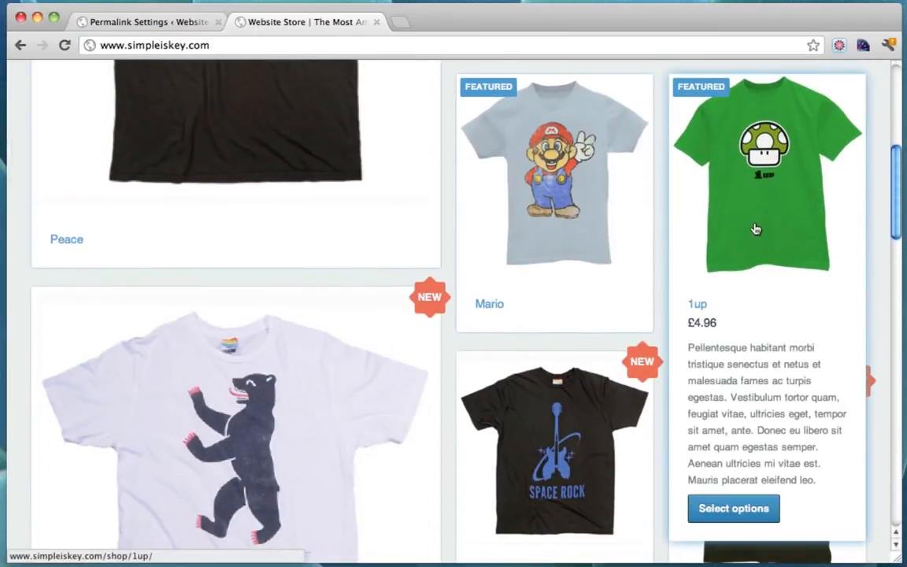
left_click(755, 228)
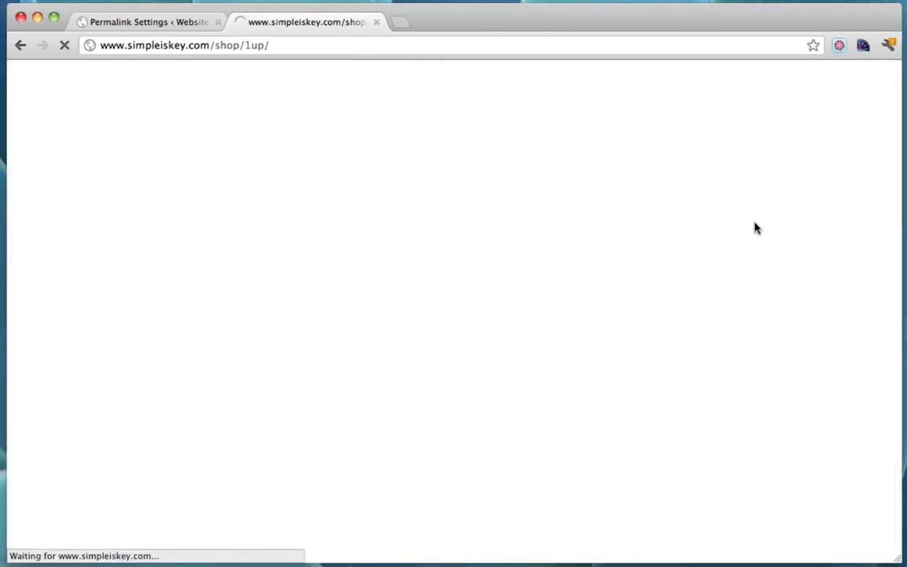
scroll(546, 326, "down", 2)
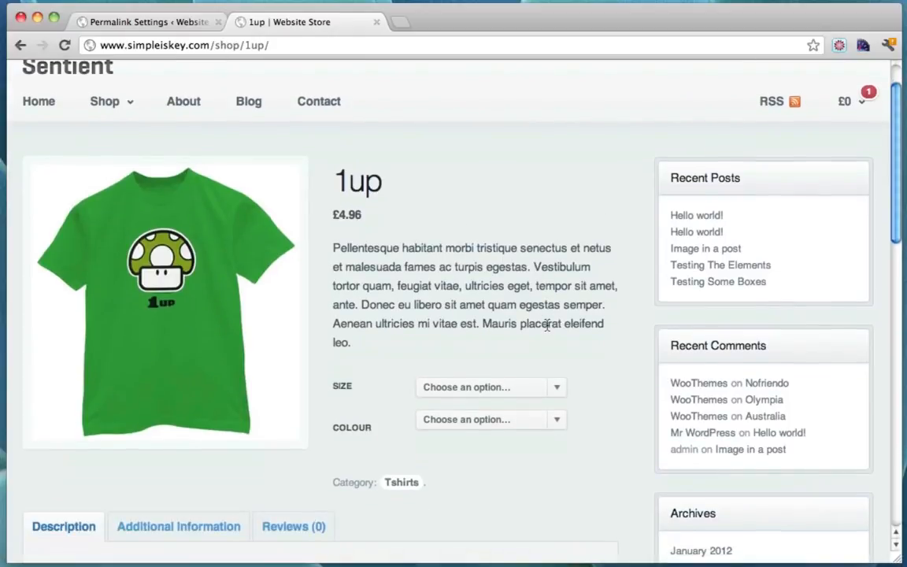
left_click_drag(338, 215, 378, 215)
left_click(346, 213)
left_click_drag(338, 215, 379, 215)
left_click(341, 211)
Add the 1up T-shirt in size Medium, colour Green to the cart
scroll(400, 226, "up", 2)
scroll(400, 226, "down", 6)
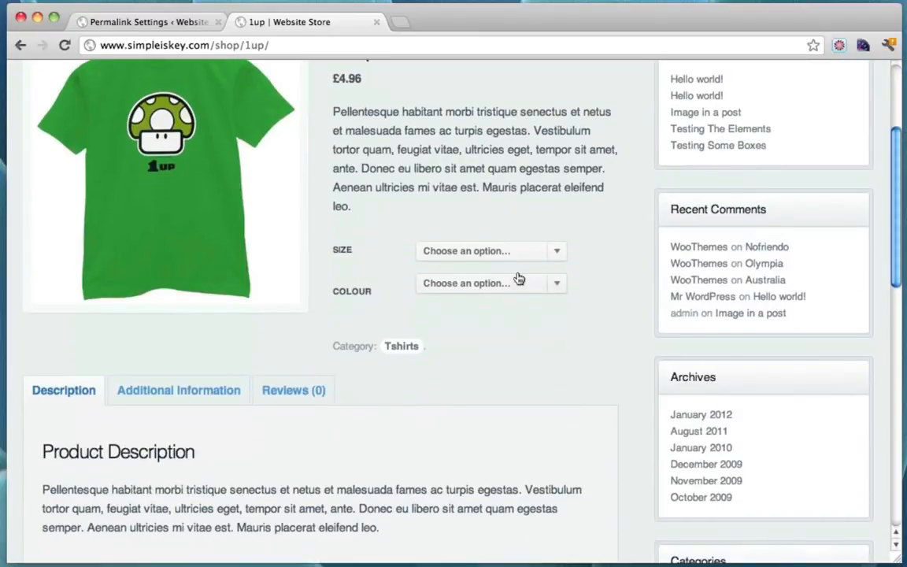
left_click(521, 250)
left_click(497, 263)
left_click(461, 283)
left_click(461, 294)
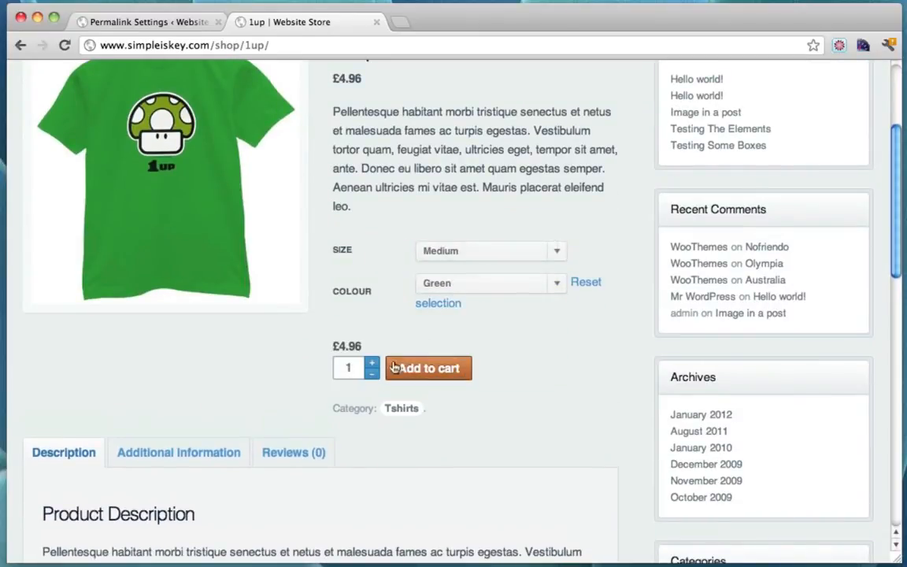
left_click(420, 370)
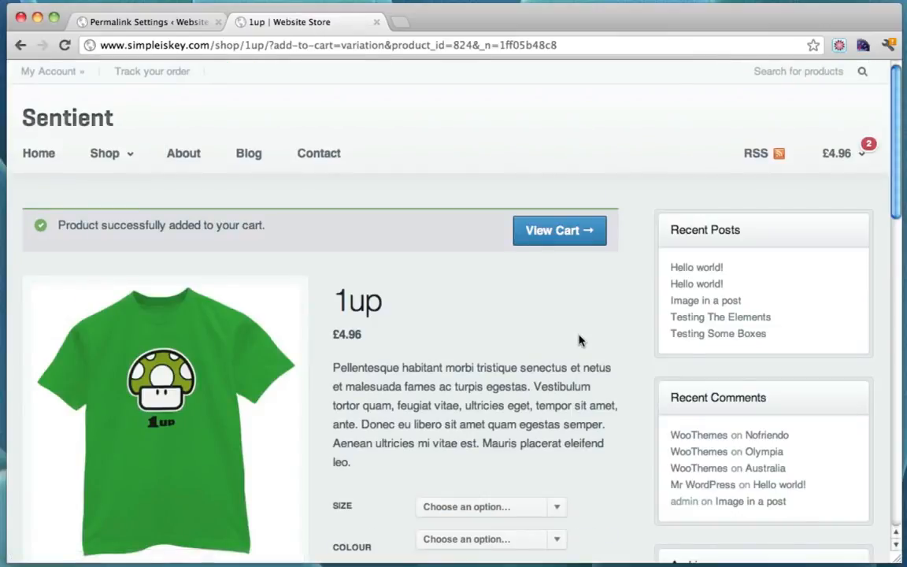
mouse_move(830, 157)
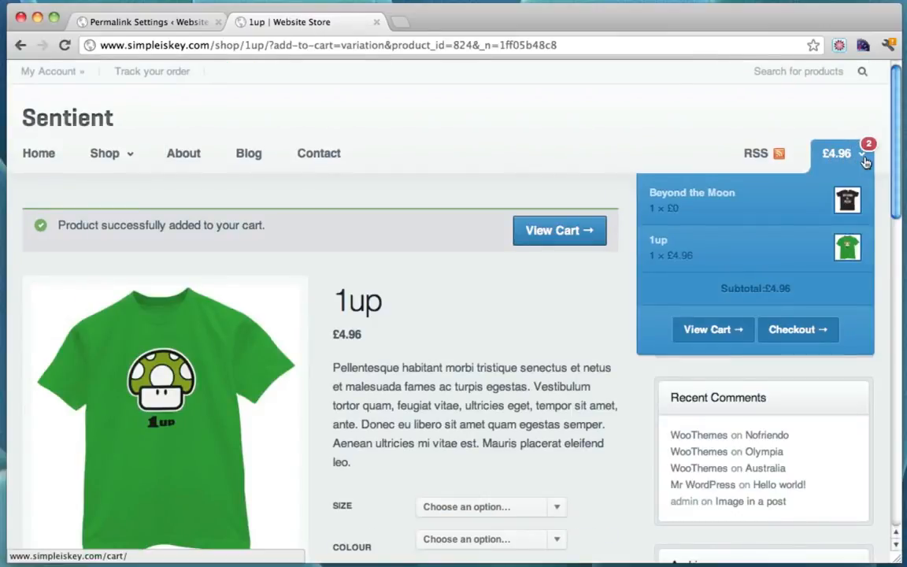
In WooCommerce Settings, change Currency from Pounds Sterling to US Dollars ($) and save
left_click(136, 24)
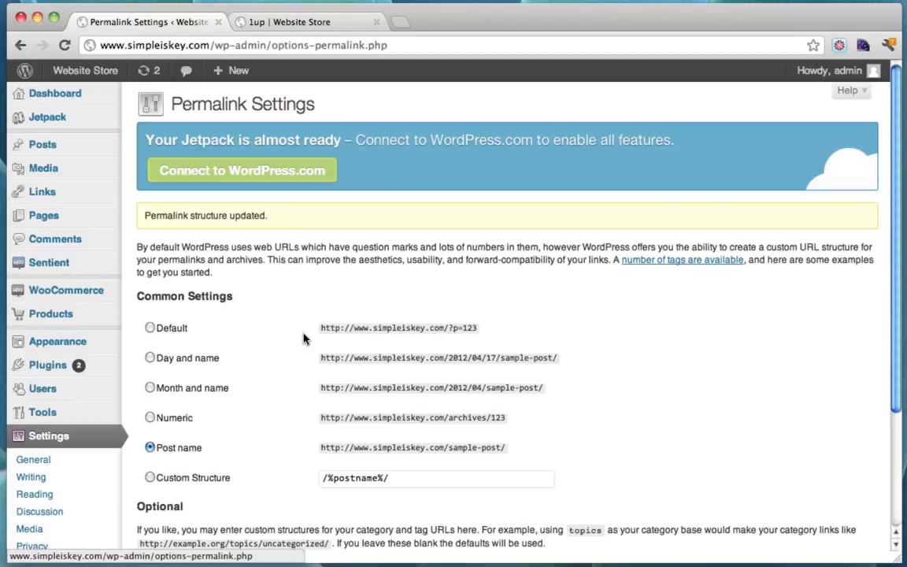
left_click(75, 301)
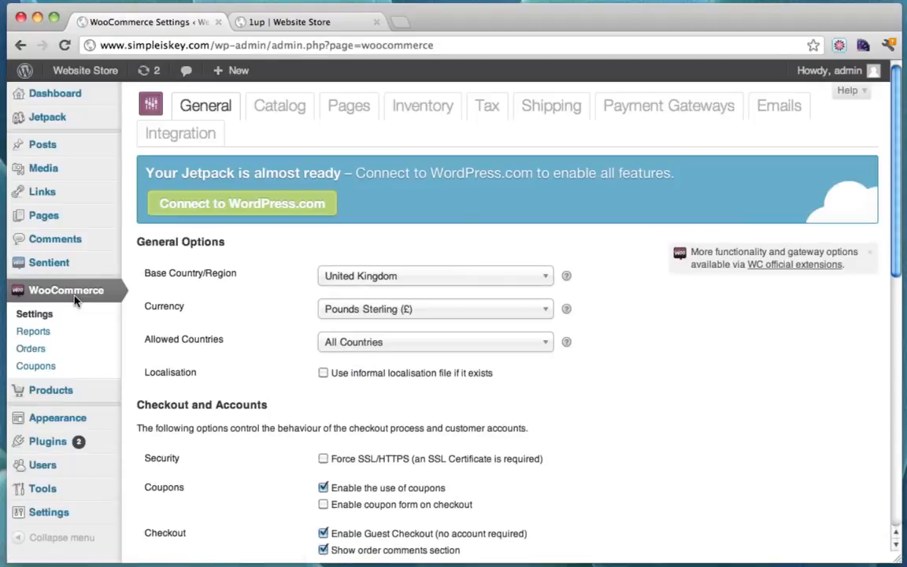
left_click(543, 309)
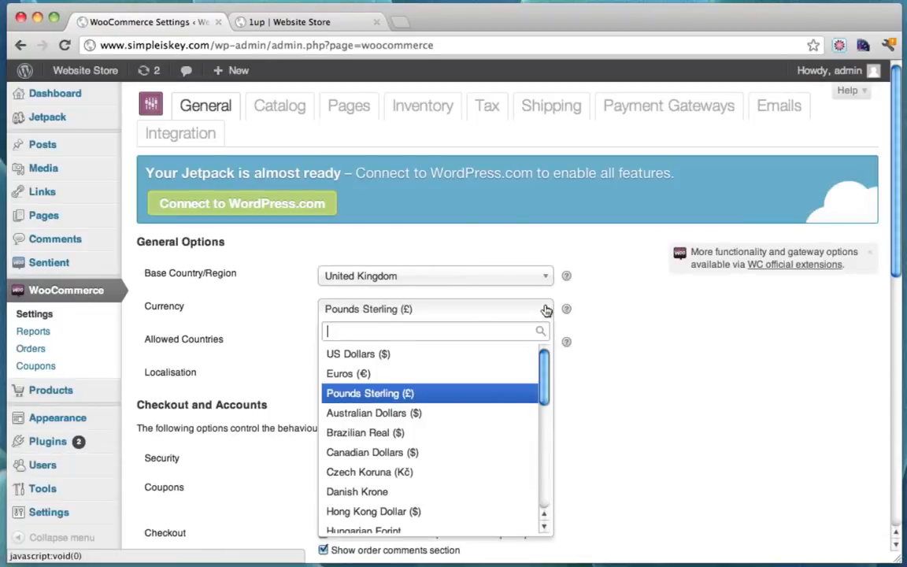
left_click(385, 354)
scroll(662, 340, "down", 10)
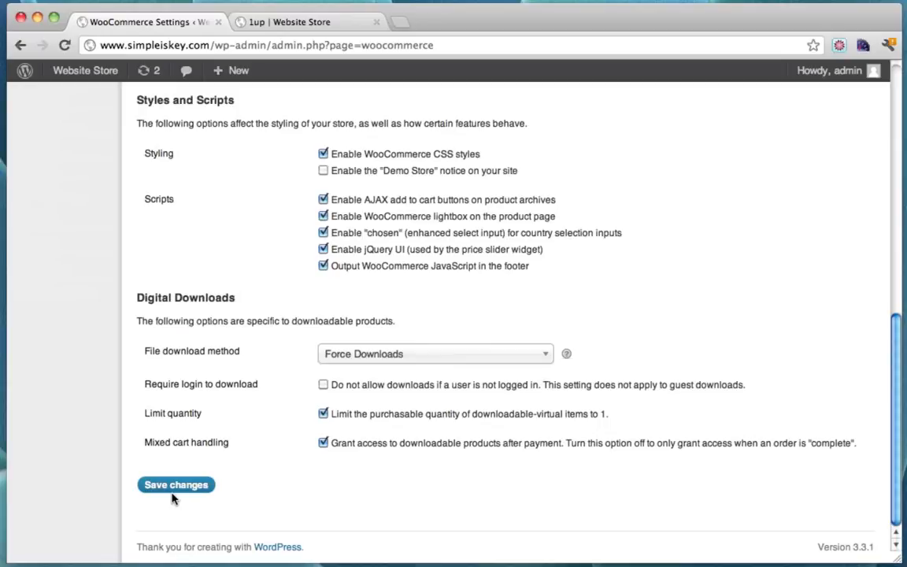
left_click(176, 488)
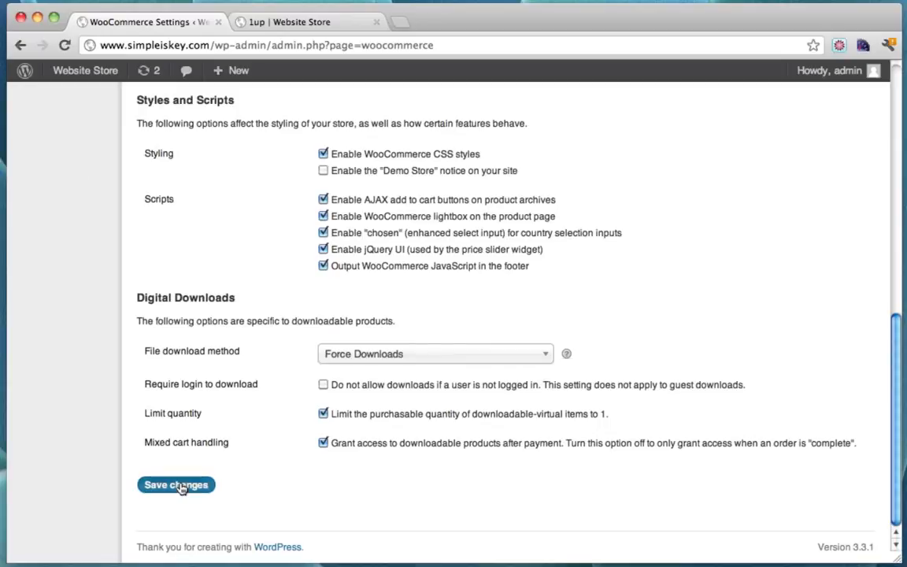
Reload the store without resubmitting, then browse the home page to see the $4.96 prices
left_click(307, 24)
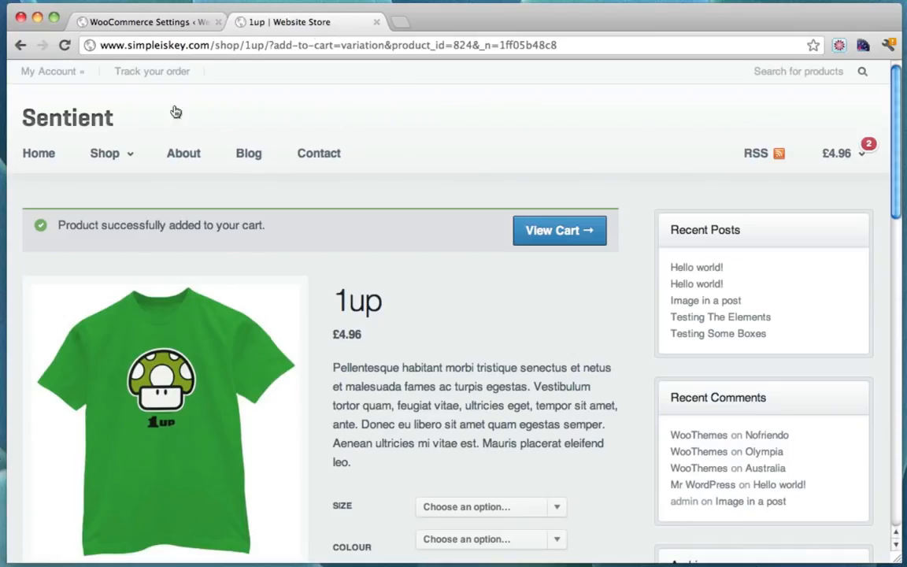
left_click(63, 45)
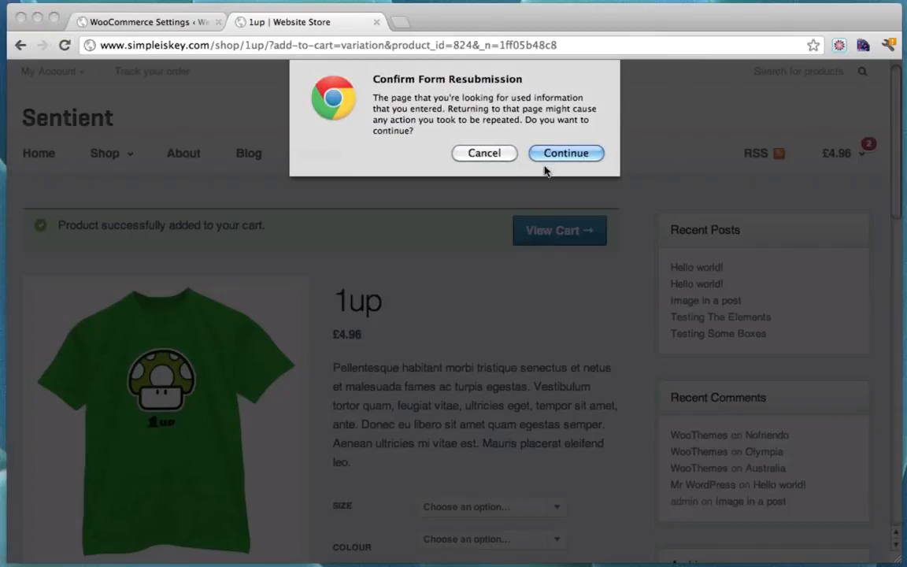
left_click(470, 148)
left_click(41, 153)
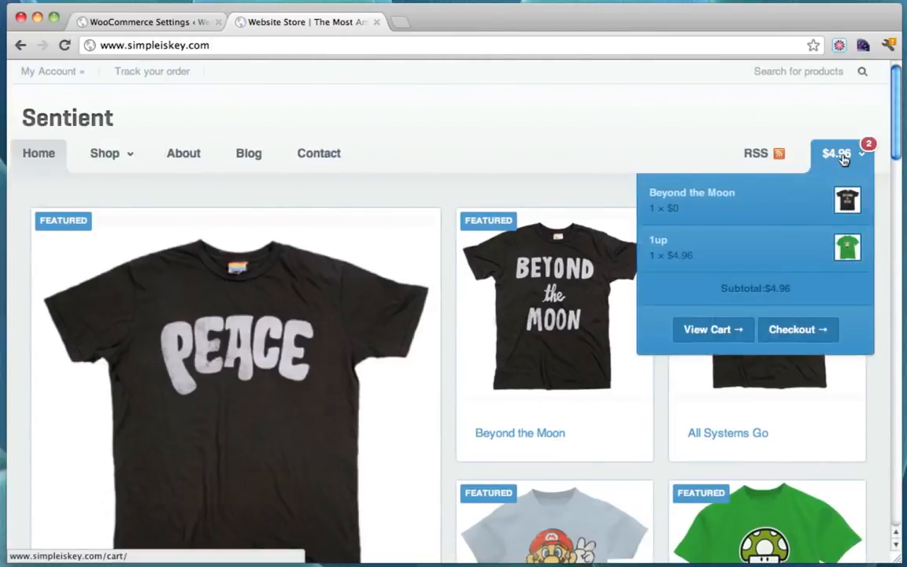
scroll(476, 125, "down", 5)
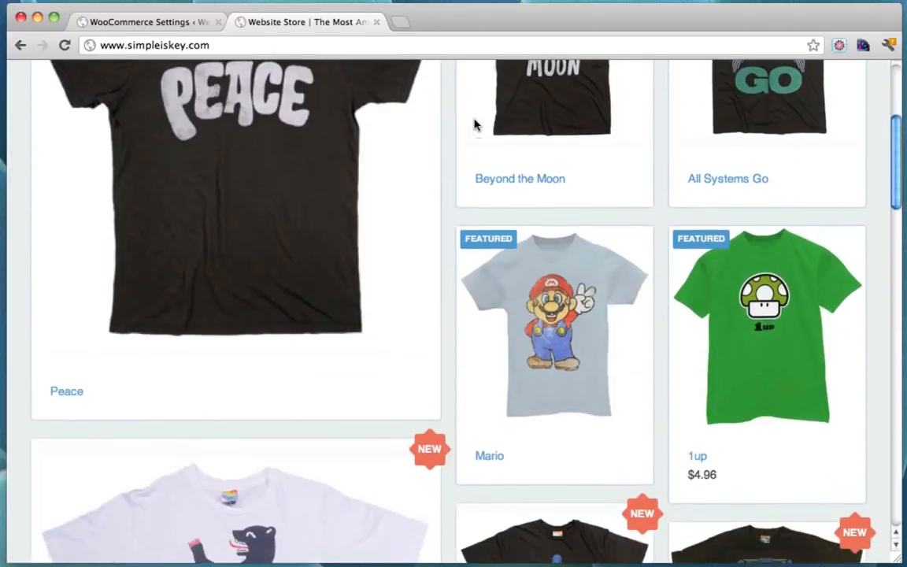
scroll(474, 124, "down", 2)
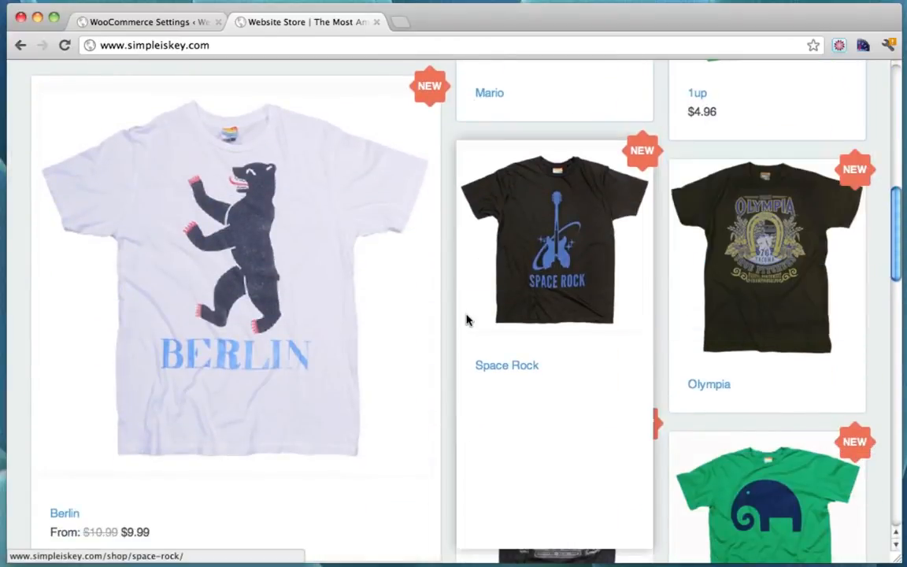
scroll(334, 169, "up", 6)
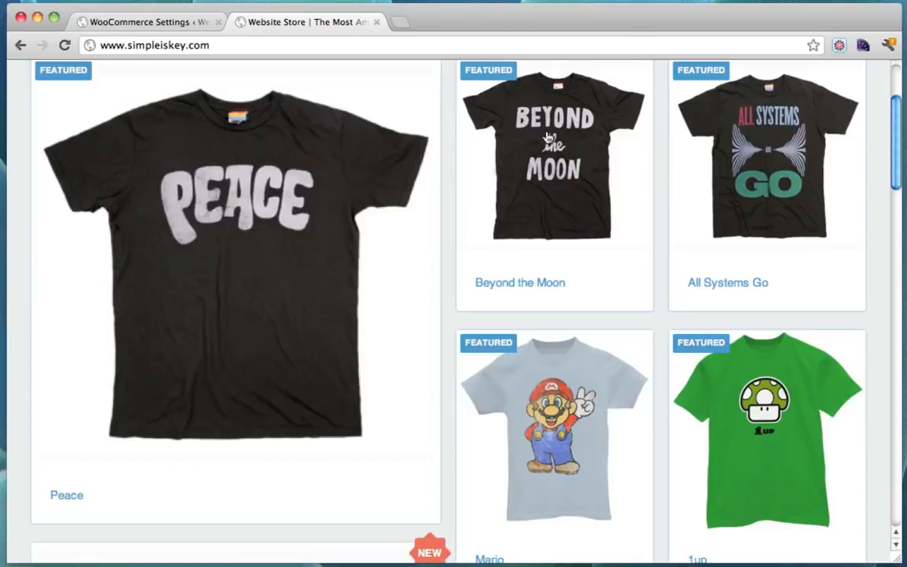
scroll(872, 149, "up", 2)
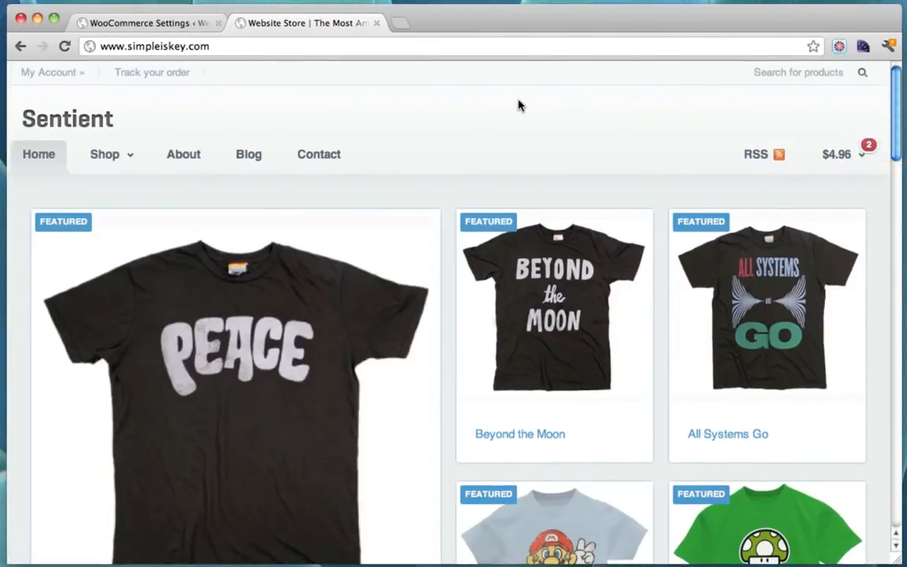
Add a new product titled 'Ninja Time' and begin its description with 'This is an'
left_click(170, 25)
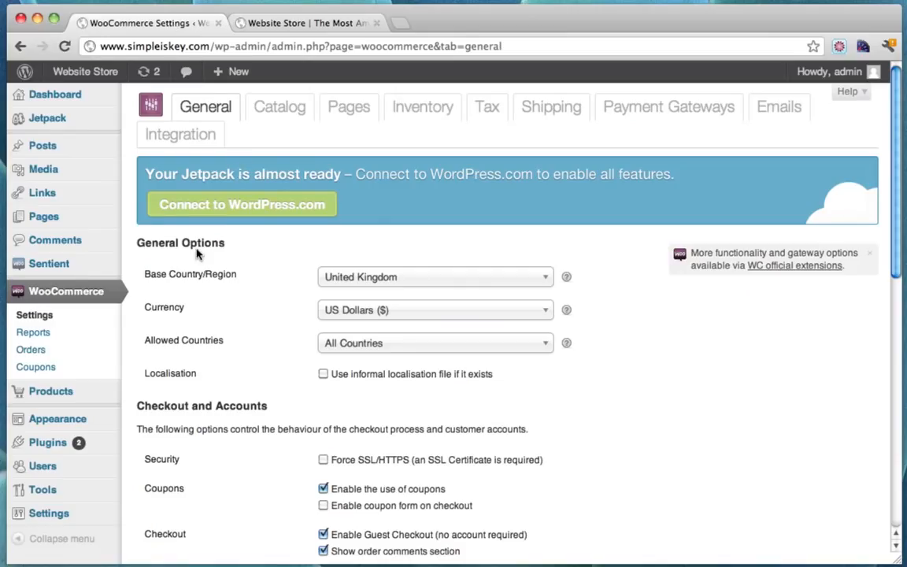
scroll(167, 290, "down", 1)
mouse_move(70, 365)
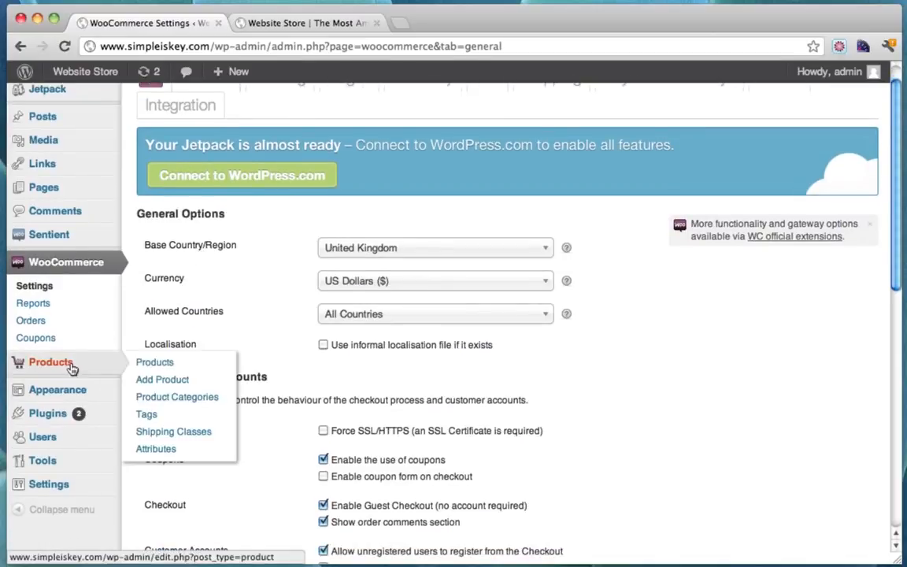
left_click(194, 382)
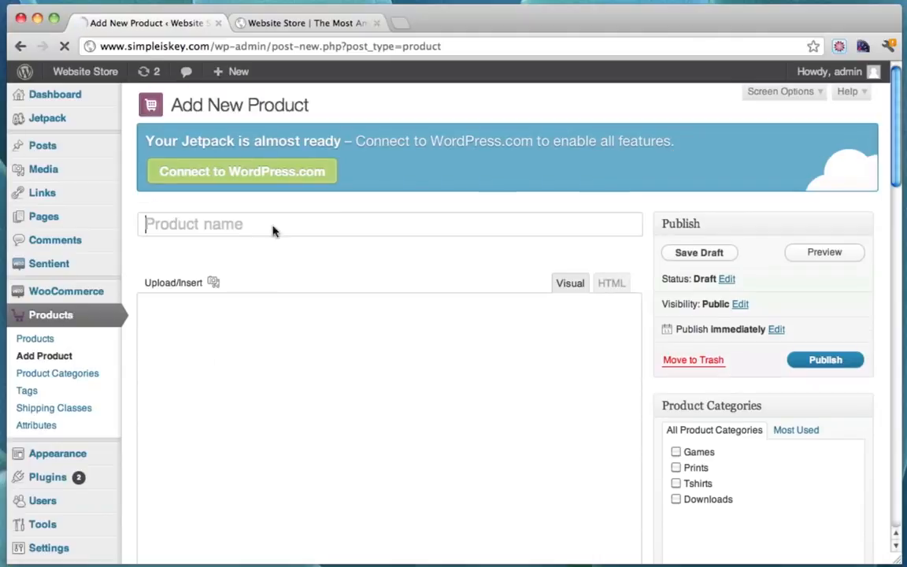
left_click(252, 226)
type("N")
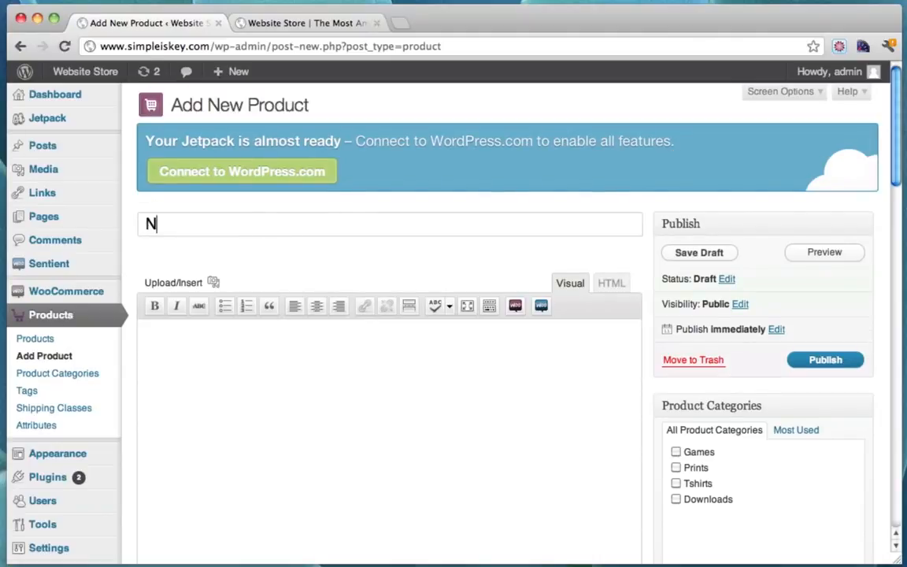
type("inja Time")
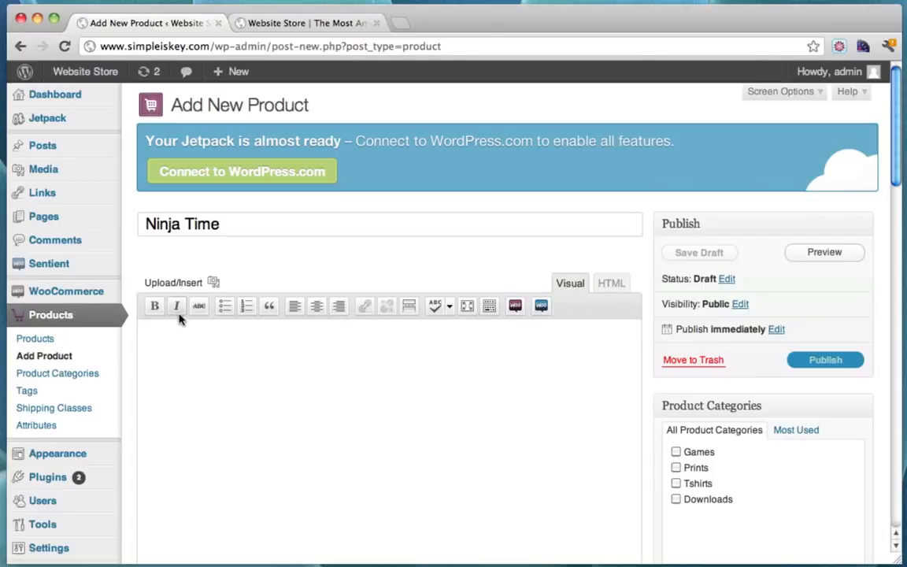
left_click(187, 333)
type("This is an")
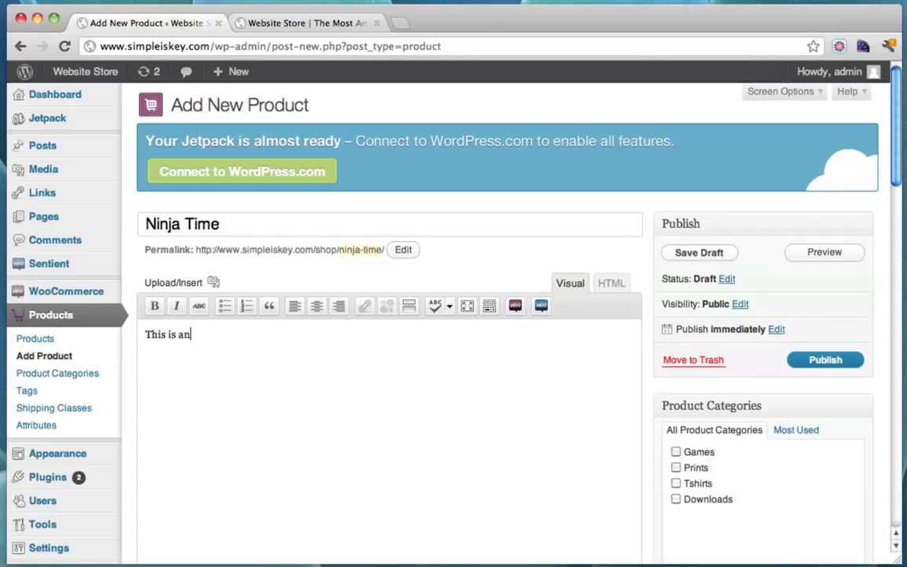
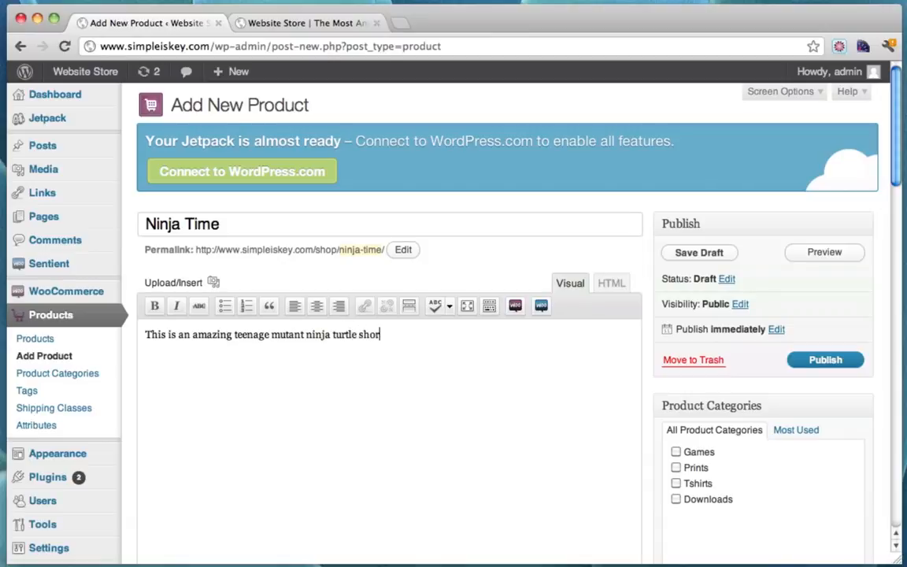
Complete the Ninja Time description ending in 'turtle shirt!' and tick the Tshirts category
type("irt!")
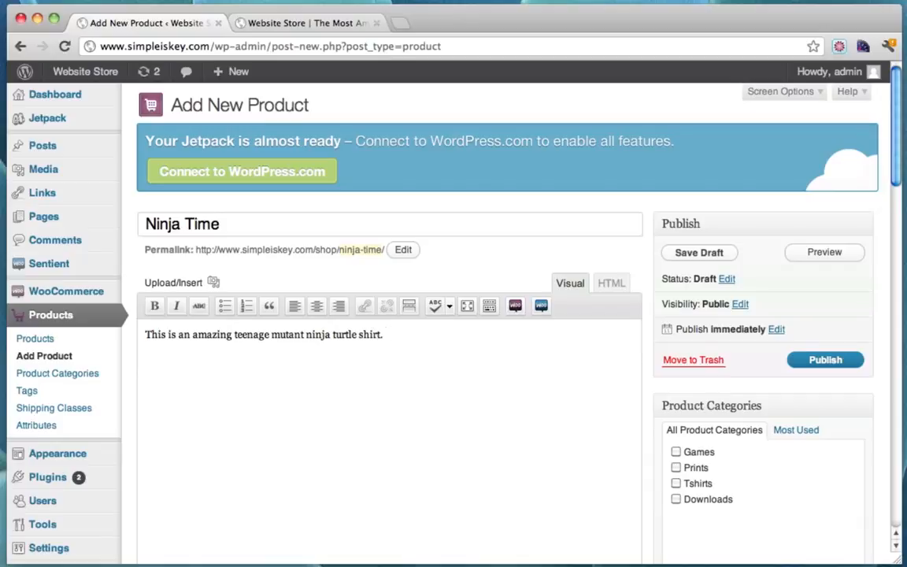
scroll(597, 252, "down", 5)
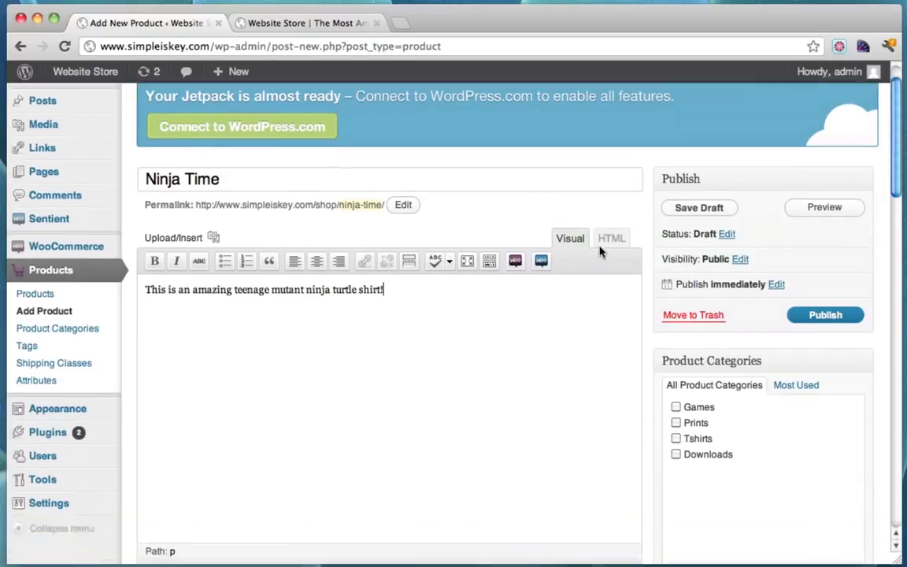
scroll(598, 251, "up", 4)
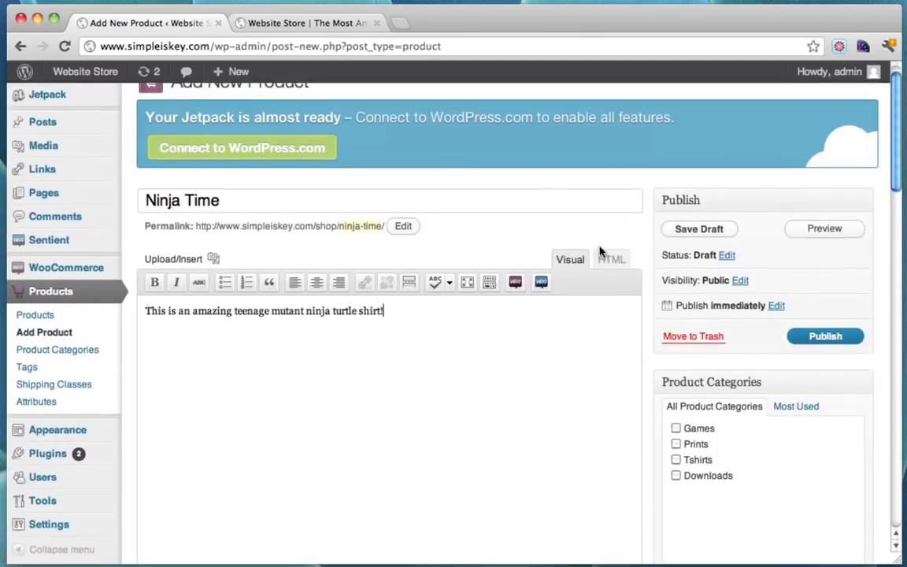
scroll(600, 251, "down", 2)
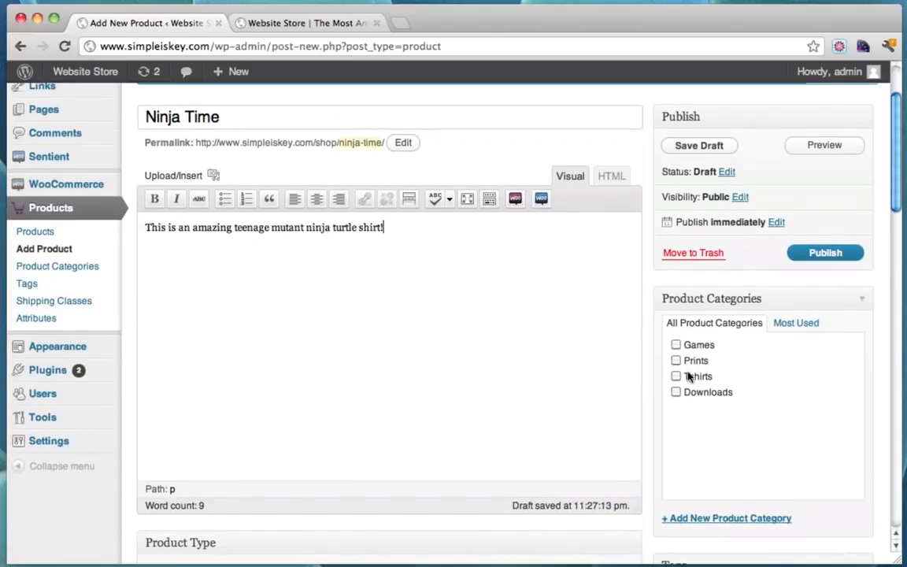
scroll(826, 332, "down", 10)
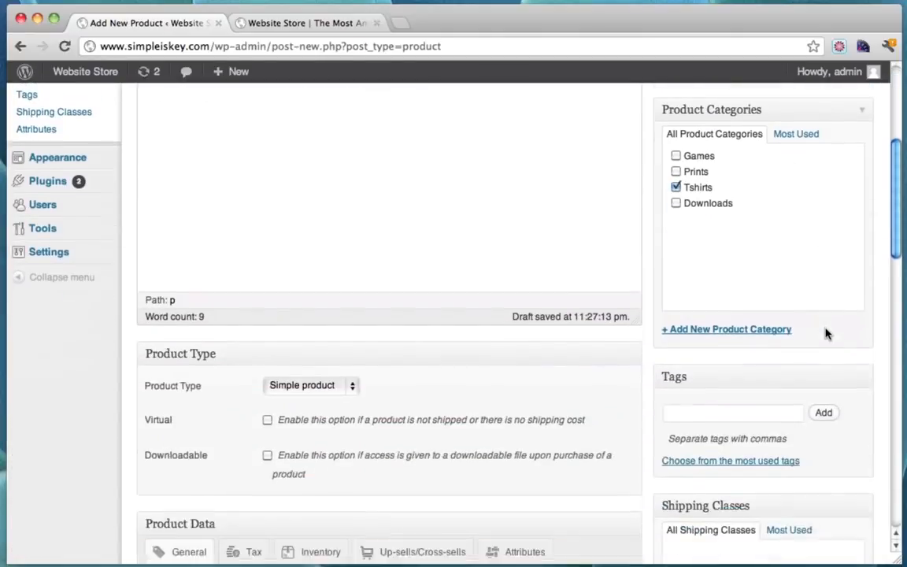
scroll(826, 332, "down", 4)
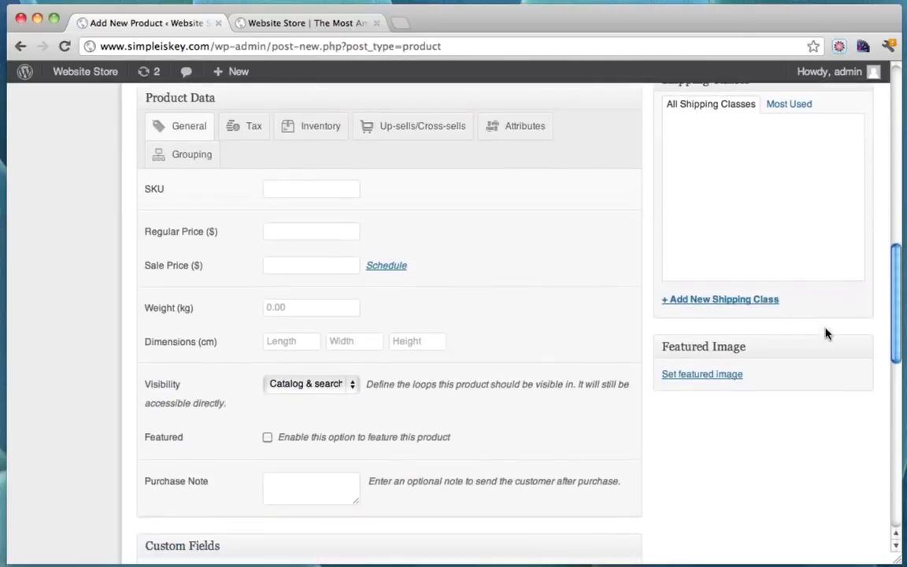
scroll(826, 332, "up", 15)
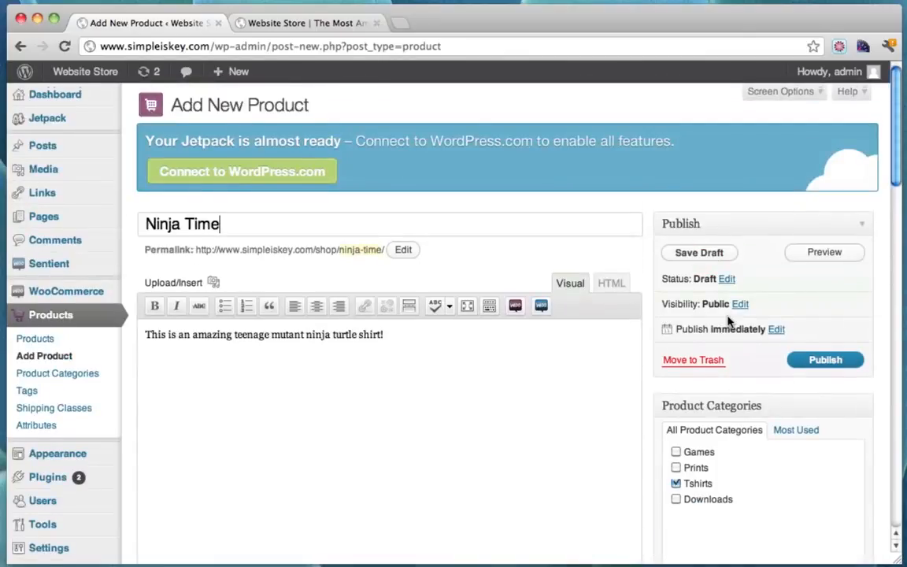
scroll(731, 321, "down", 10)
scroll(730, 321, "down", 3)
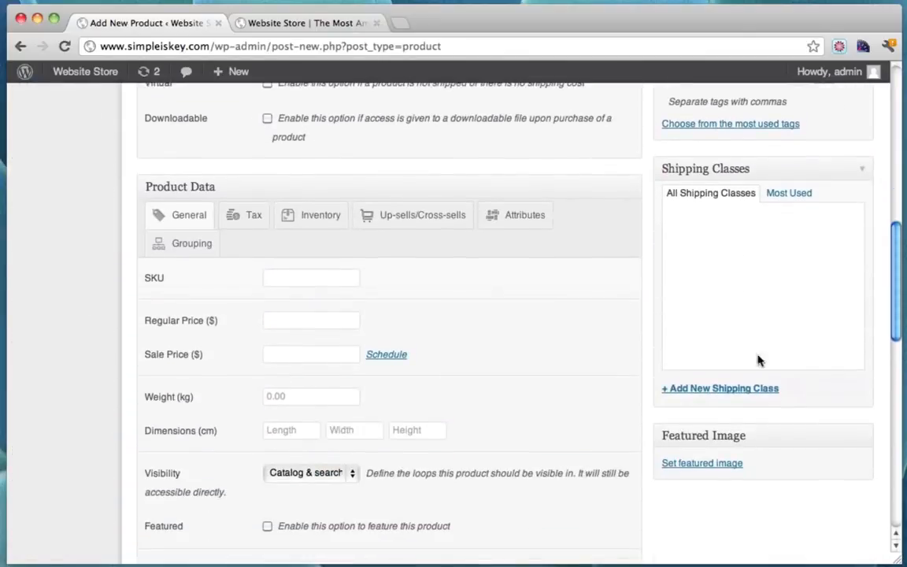
Upload the Party Dude turtle t-shirt jpg from the Desktop as the featured image
left_click(707, 465)
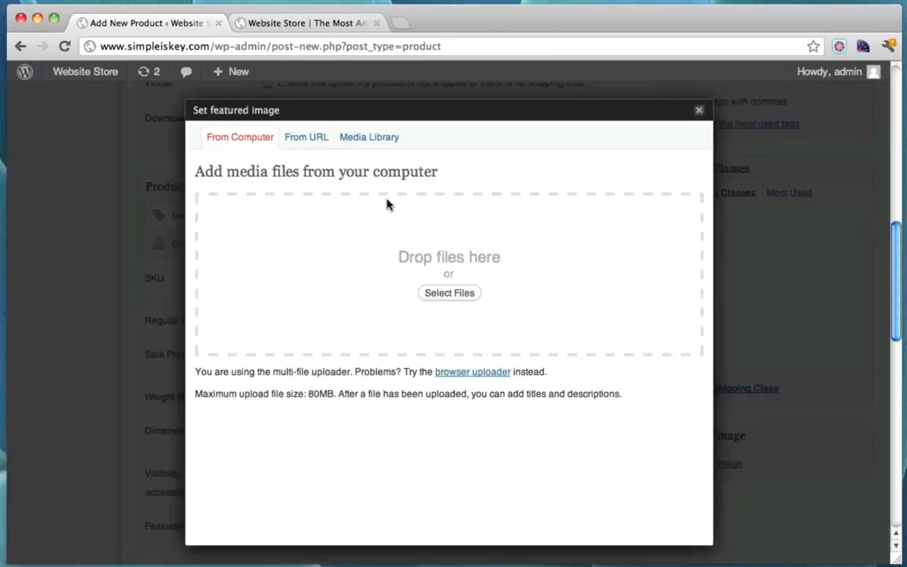
left_click(453, 296)
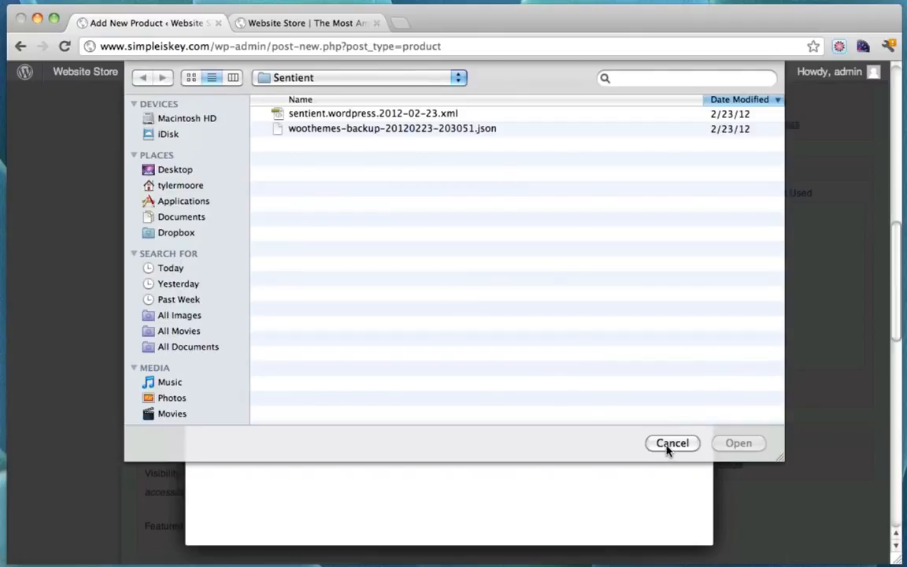
left_click(174, 171)
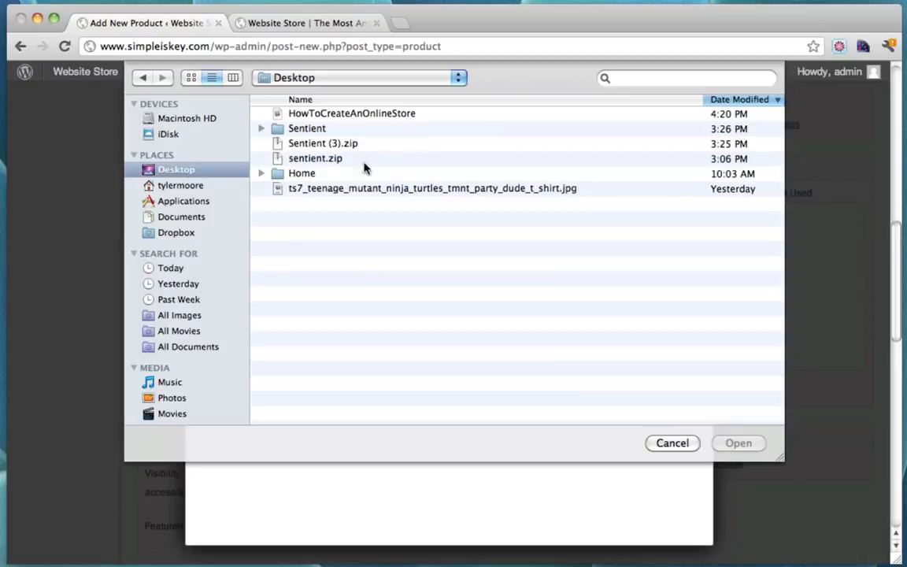
left_click(429, 192)
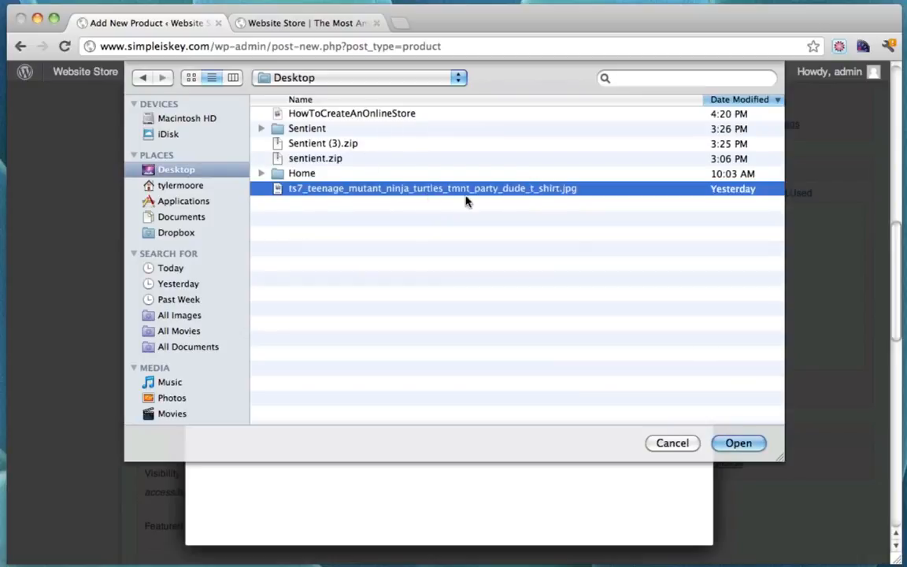
left_click(739, 444)
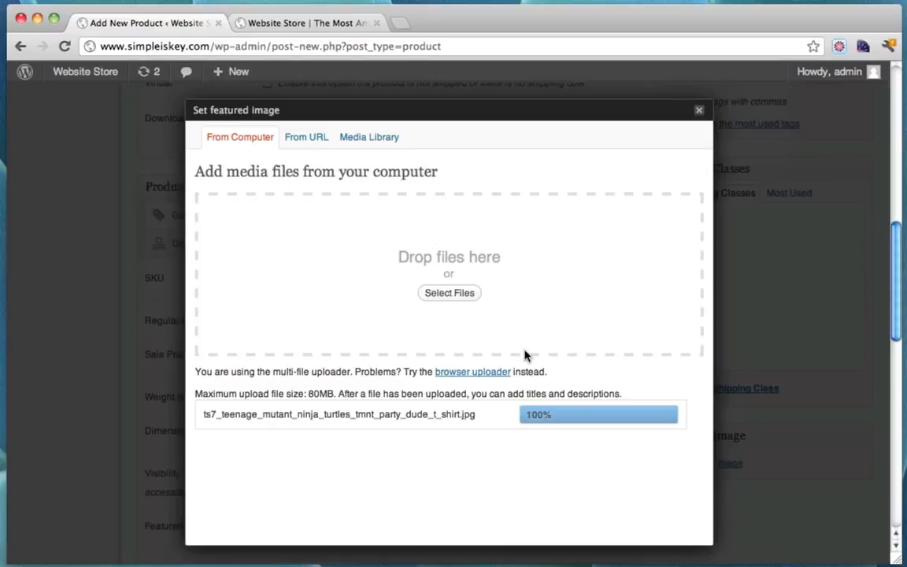
scroll(525, 356, "down", 10)
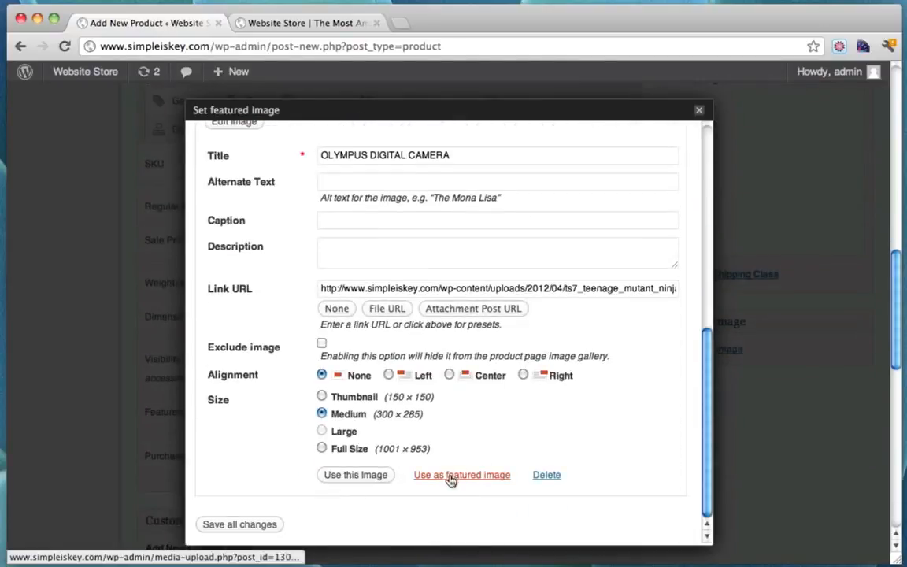
left_click(451, 475)
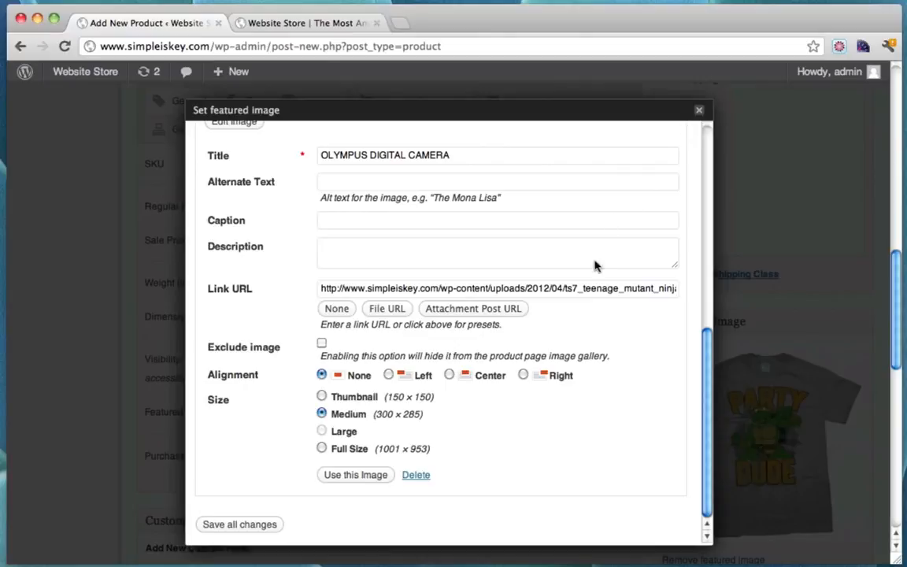
left_click(699, 110)
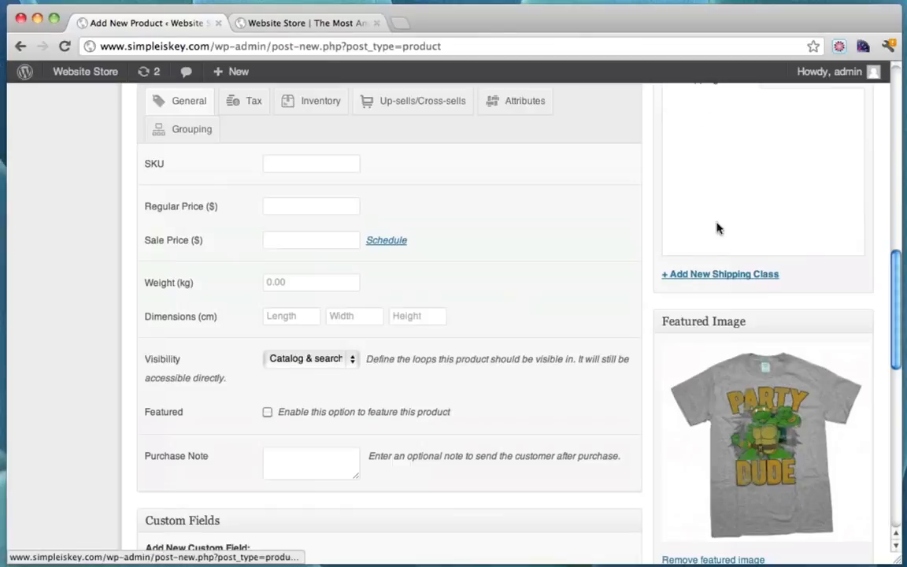
Enter SKU 5678987, regular price 50 and sale price 35 in Product Data
scroll(697, 279, "up", 3)
scroll(697, 279, "up", 1)
left_click(314, 355)
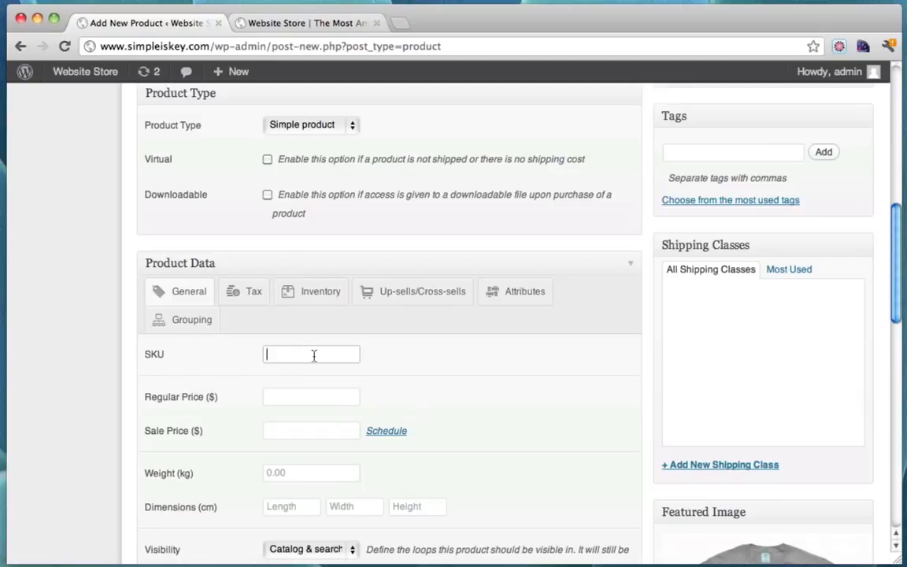
type("5678987")
left_click(298, 393)
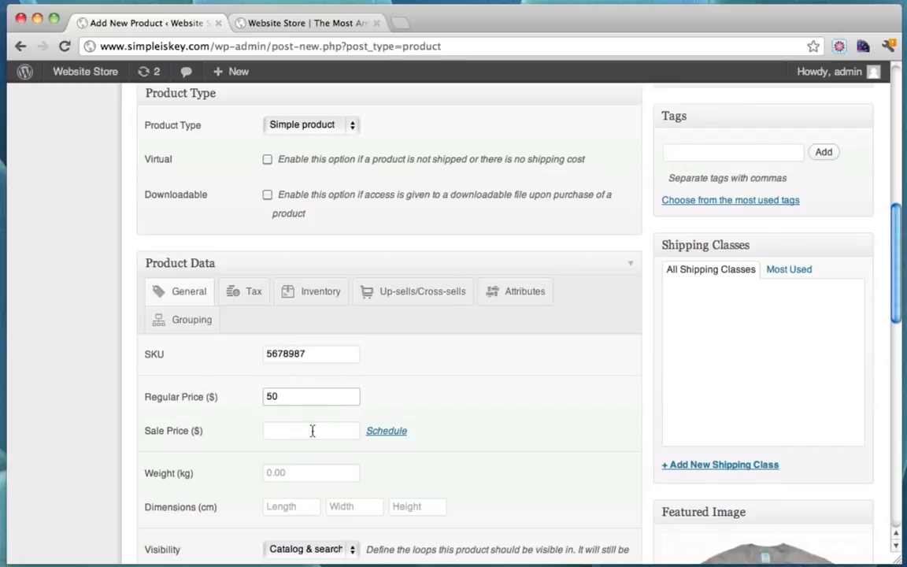
left_click(297, 431)
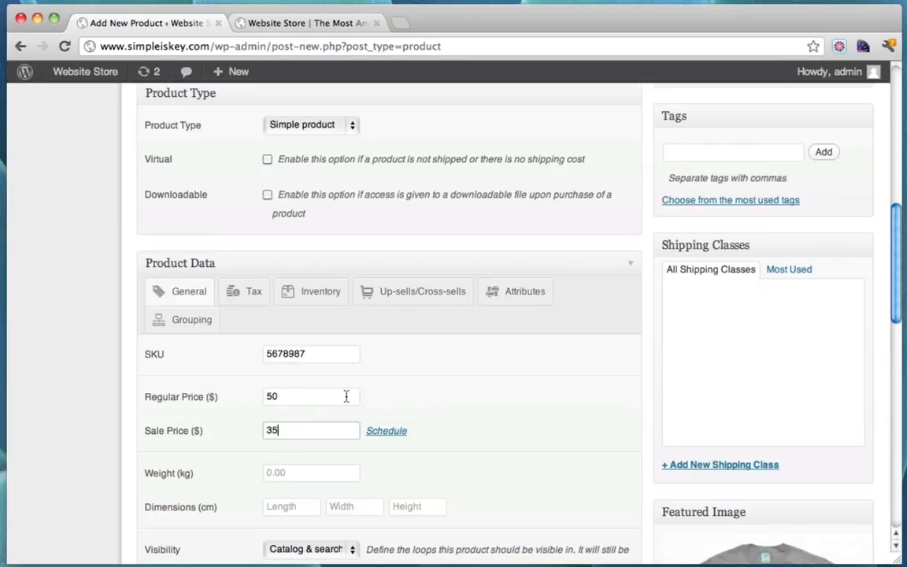
Mark Ninja Time as a featured product and publish it
scroll(347, 396, "down", 5)
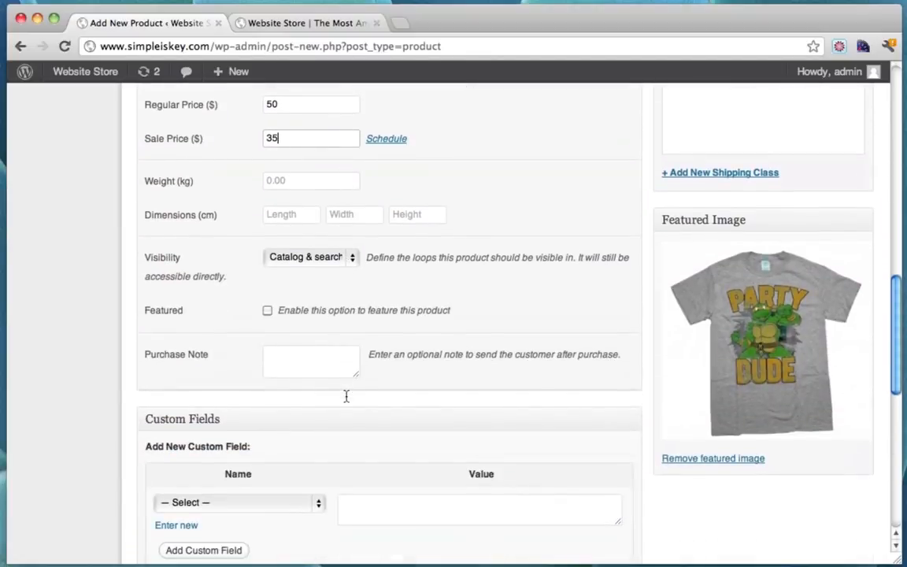
left_click(267, 311)
scroll(473, 311, "down", 4)
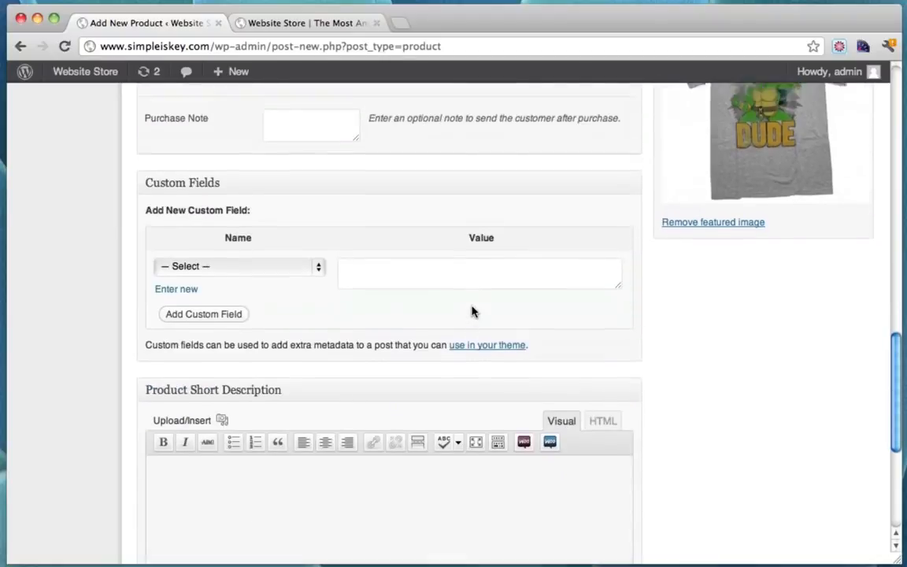
scroll(473, 311, "up", 15)
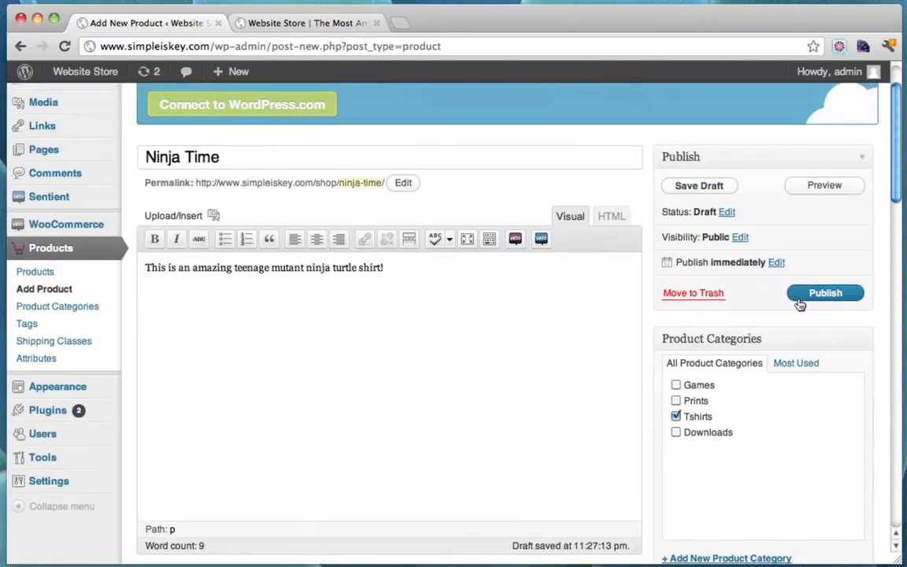
left_click(827, 294)
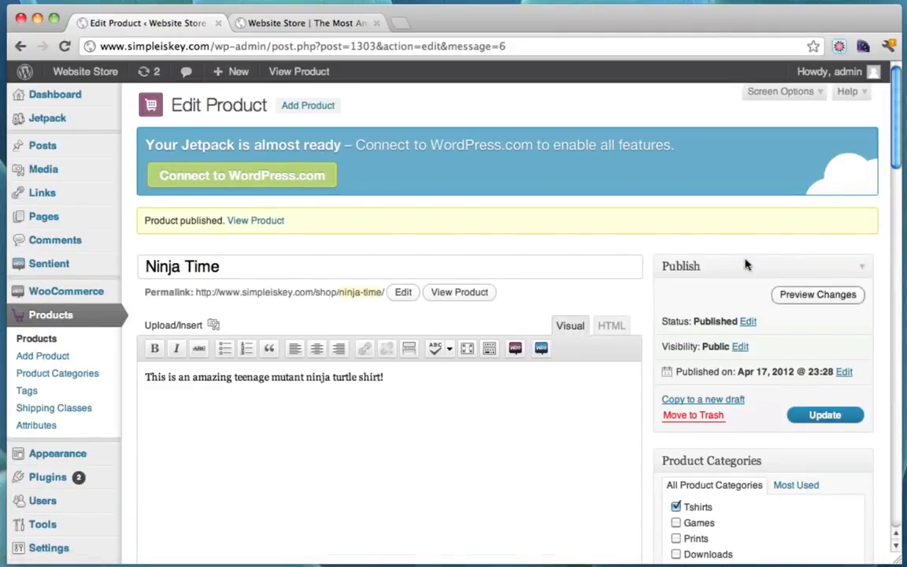
Reload the live storefront and go to the Tshirts category page
left_click(298, 23)
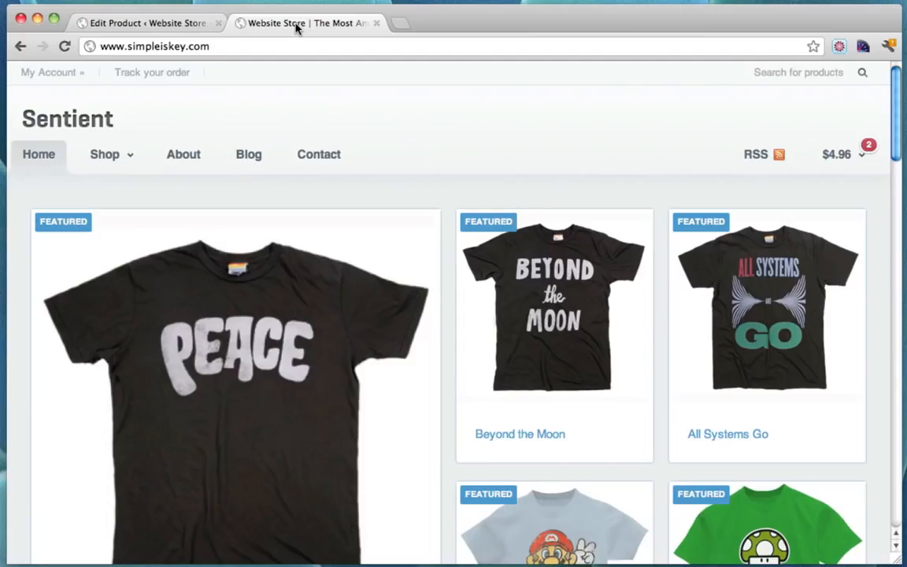
left_click(65, 46)
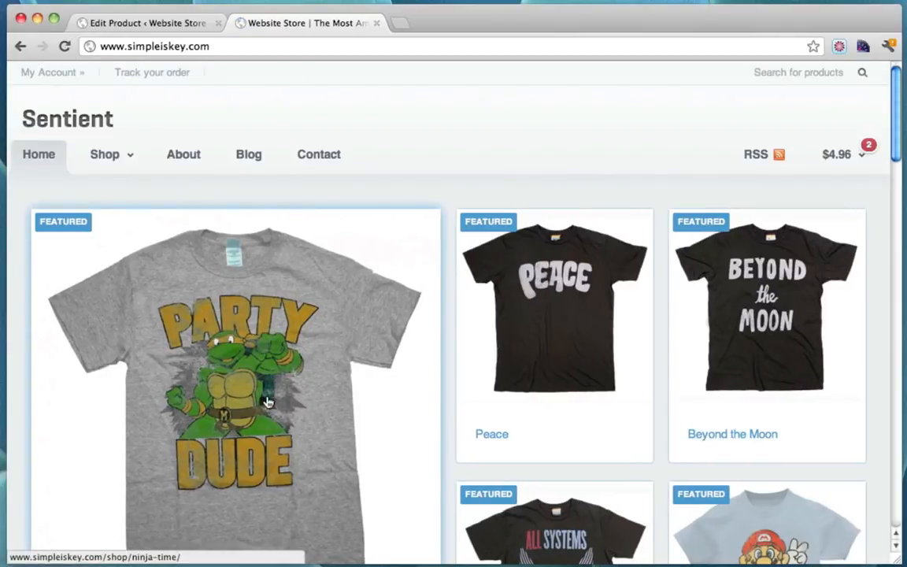
scroll(584, 134, "down", 5)
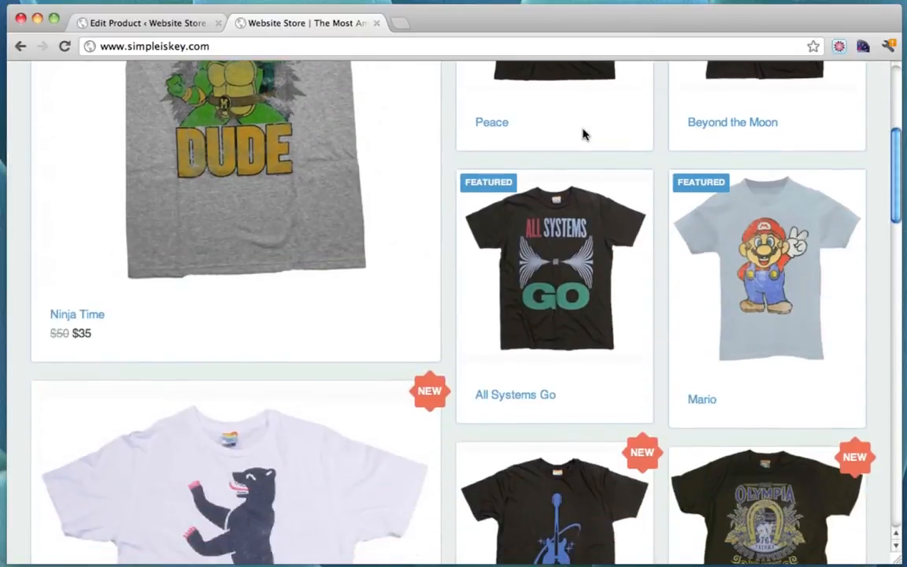
scroll(584, 134, "up", 5)
mouse_move(117, 158)
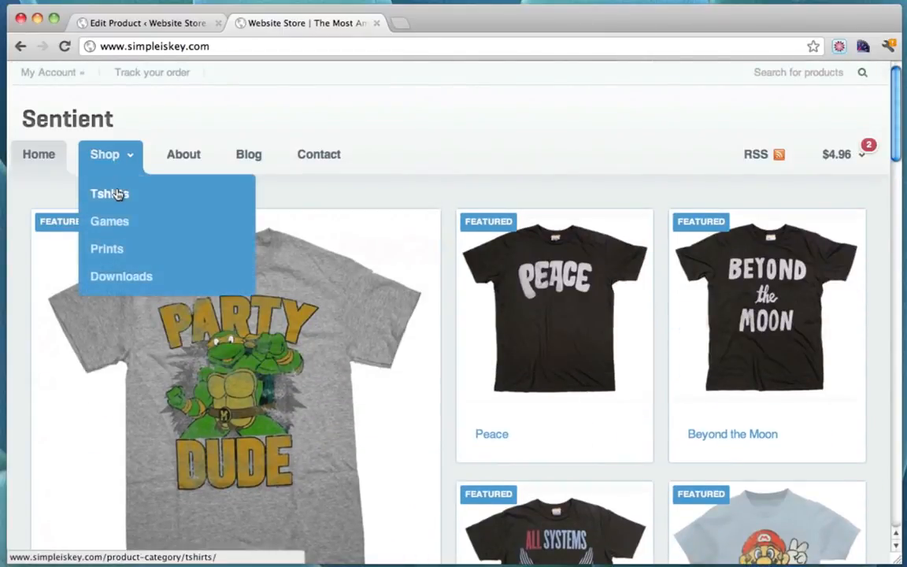
left_click(117, 194)
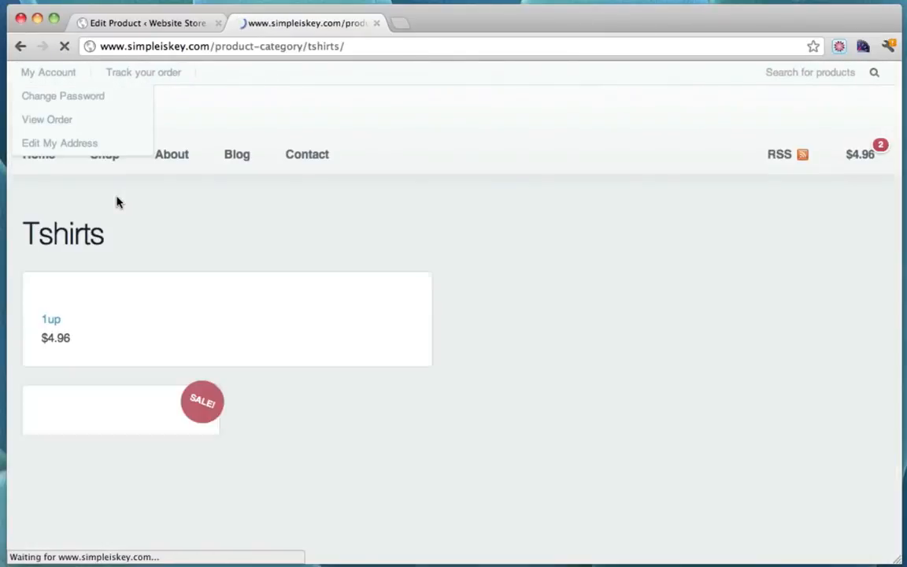
Add the Ninja Time shirt, on sale from $50 to $35, to the cart
scroll(547, 237, "down", 2)
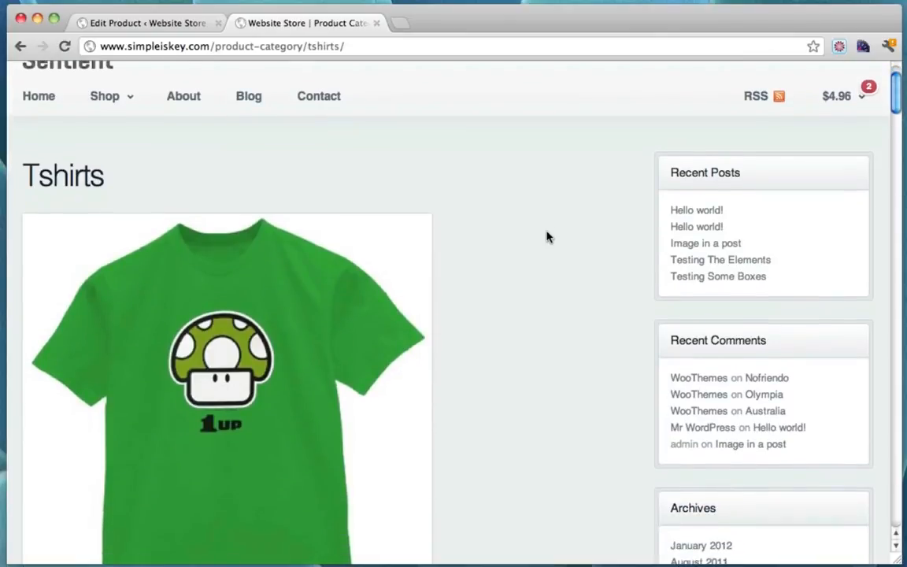
scroll(547, 237, "down", 15)
scroll(547, 237, "down", 15)
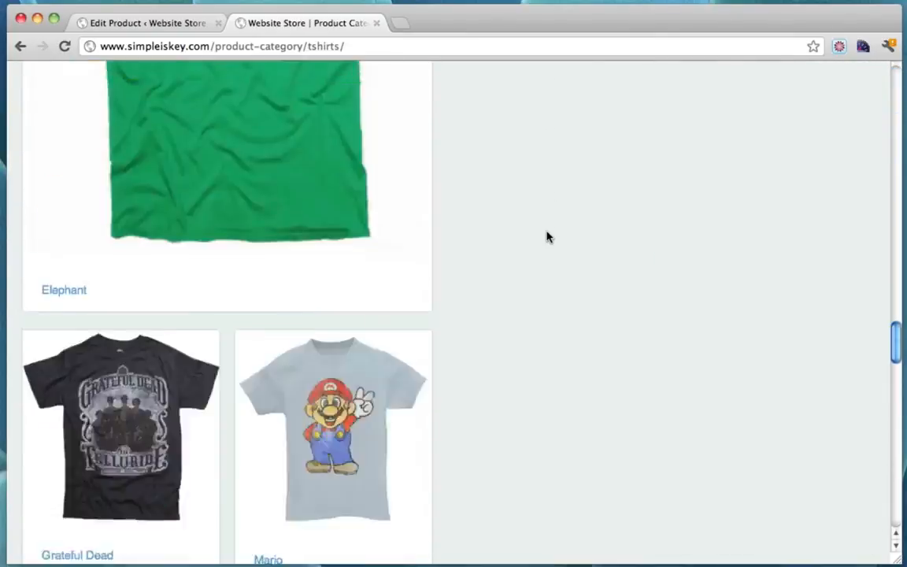
scroll(547, 237, "up", 5)
scroll(549, 244, "up", 3)
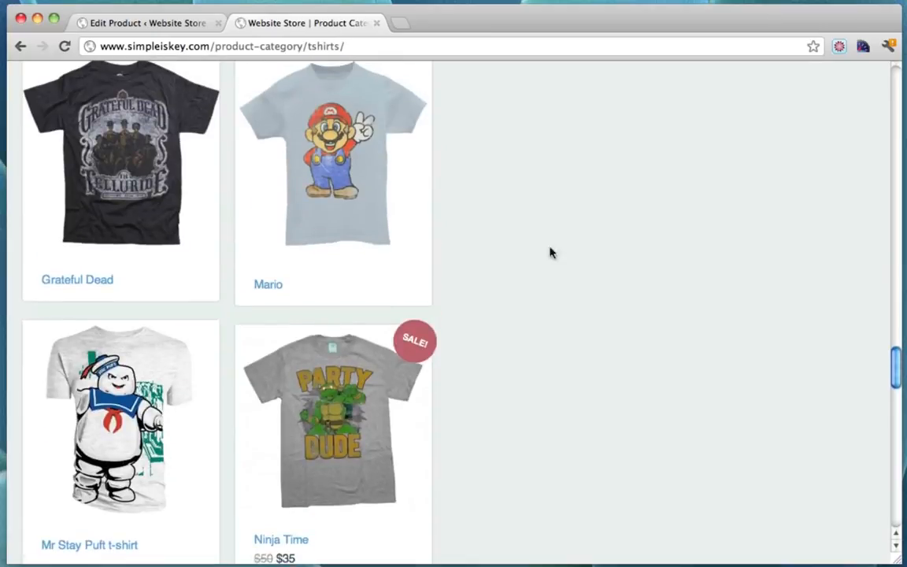
scroll(625, 318, "down", 5)
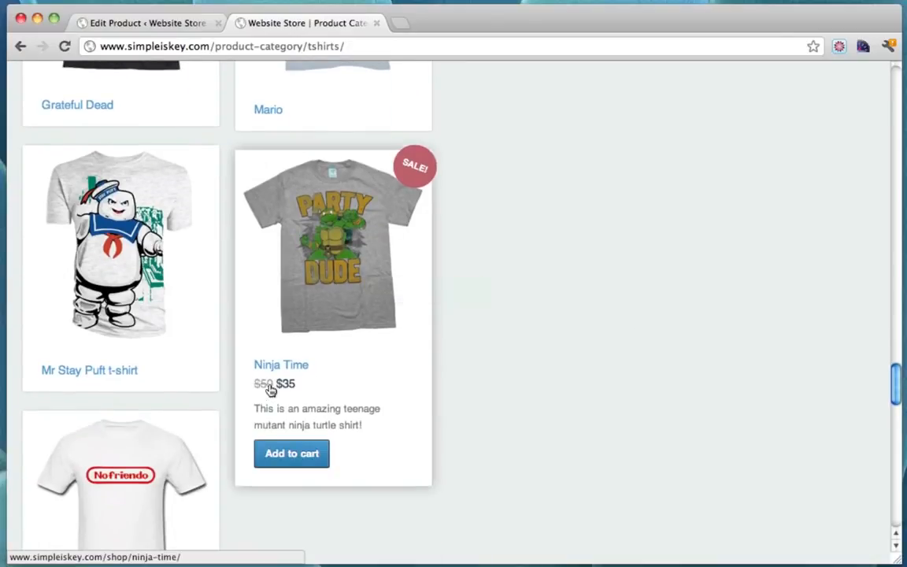
left_click(311, 455)
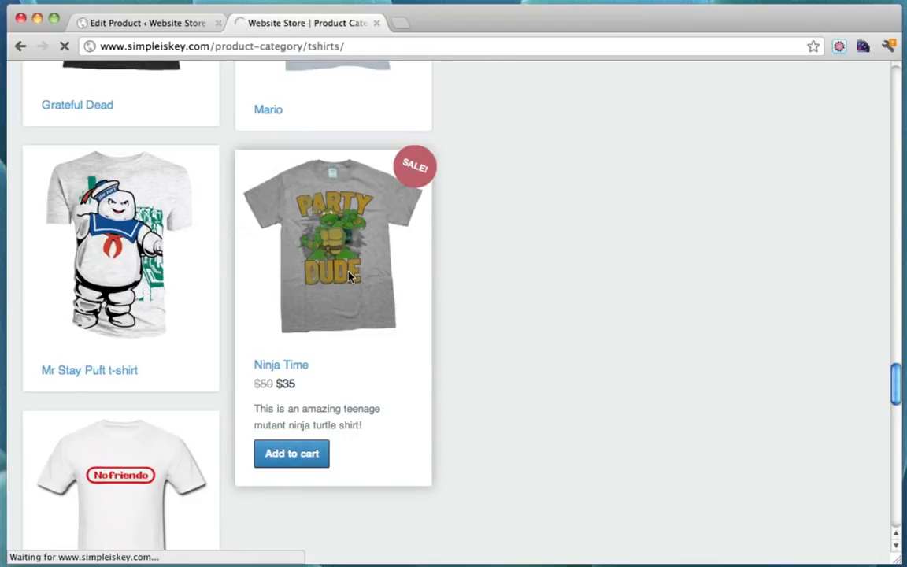
Open the Ninja Time product page and scroll through it
left_click(350, 274)
scroll(554, 316, "down", 3)
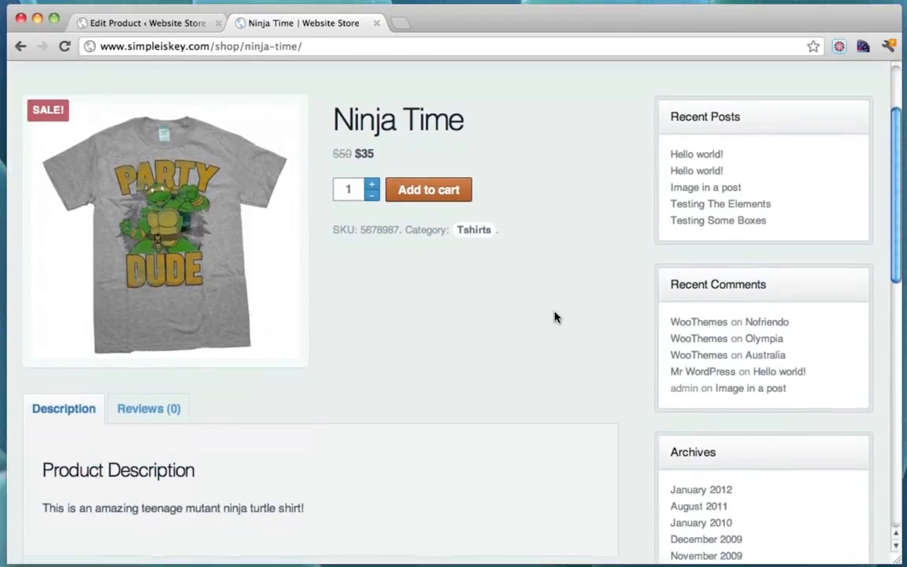
scroll(399, 361, "down", 10)
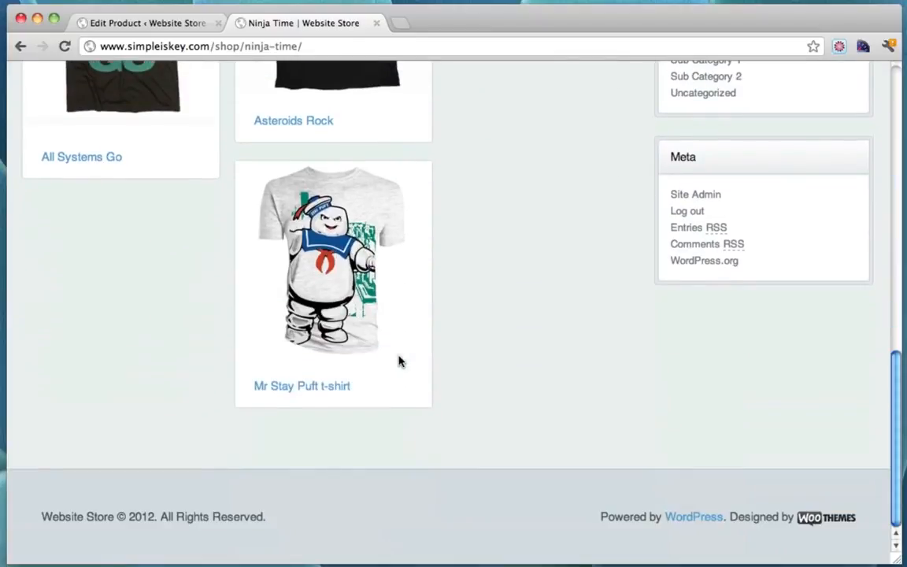
scroll(399, 360, "up", 15)
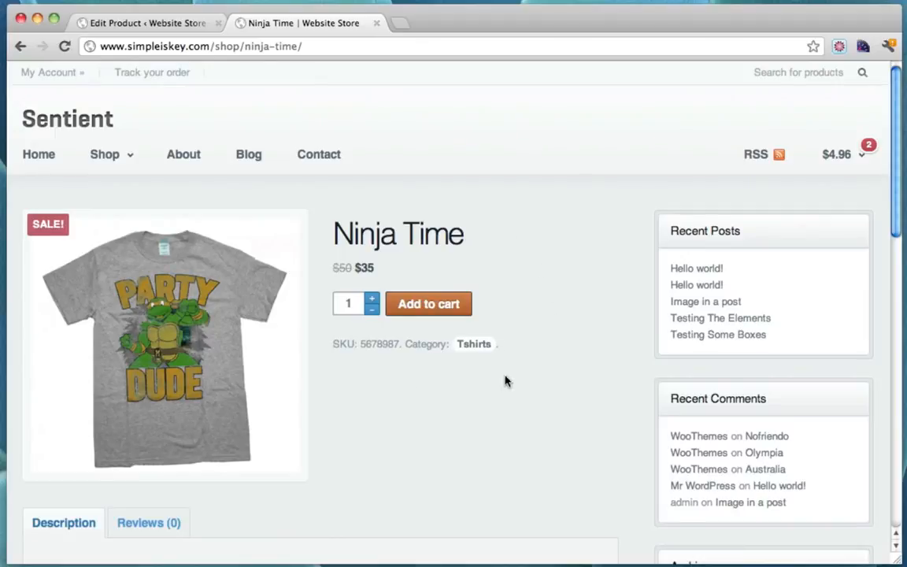
View the shirt image enlarged, close it, and return to the Edit Product tab
left_click(218, 359)
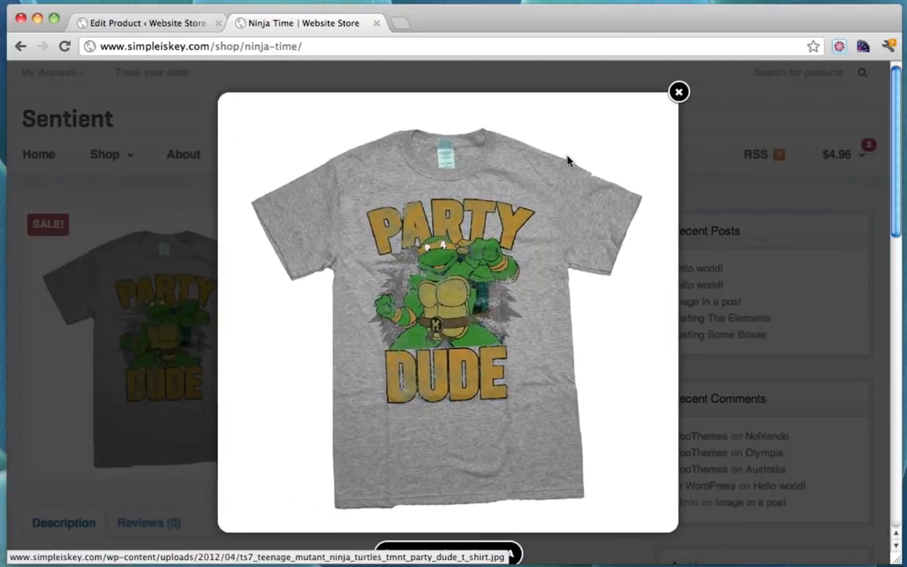
left_click(679, 92)
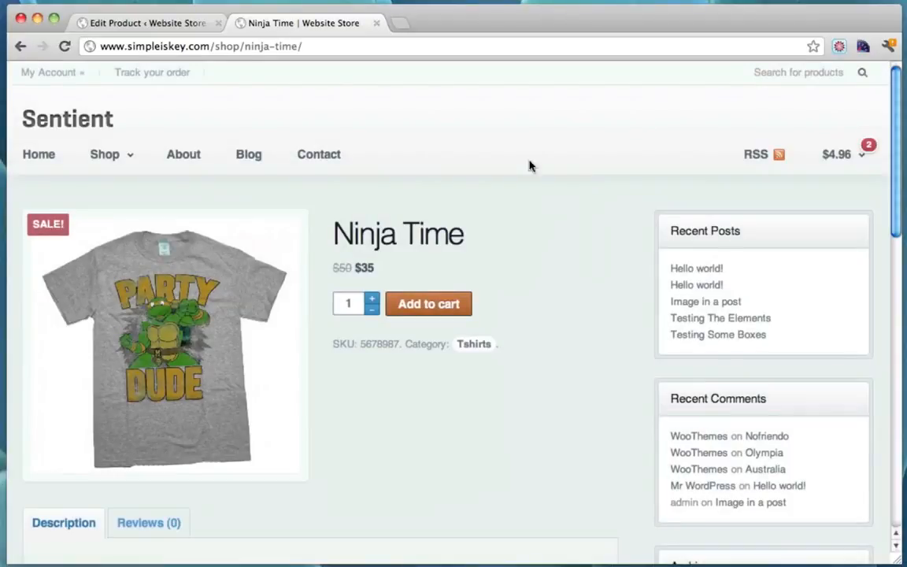
left_click(152, 23)
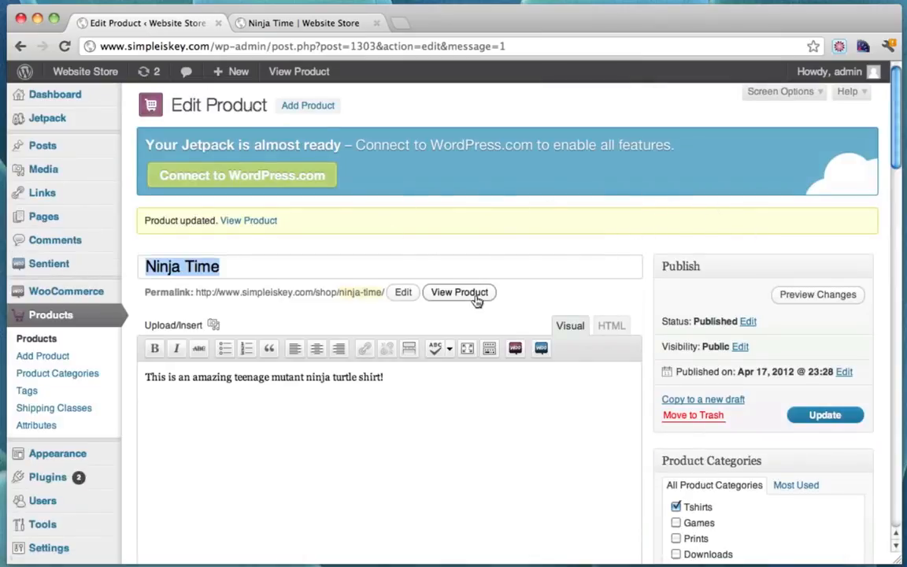
left_click(49, 319)
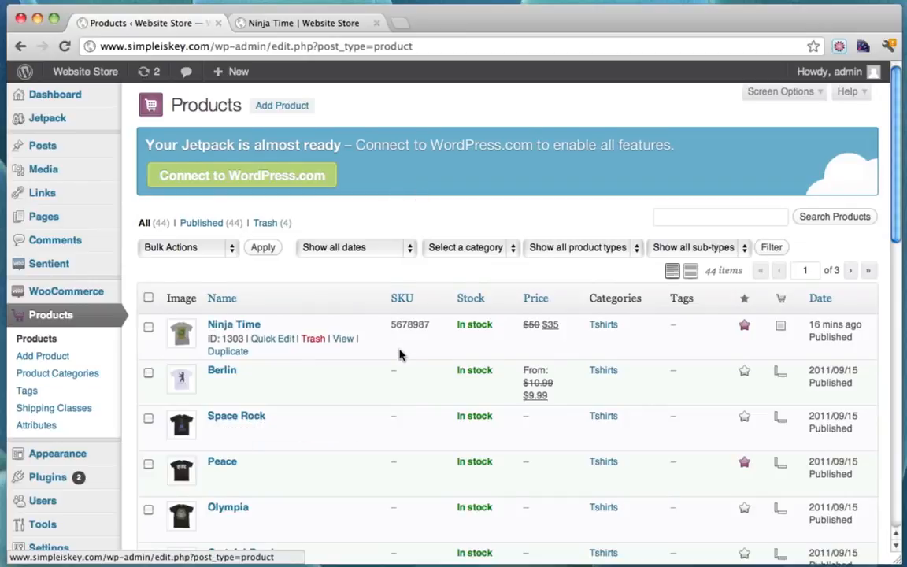
scroll(400, 354, "down", 2)
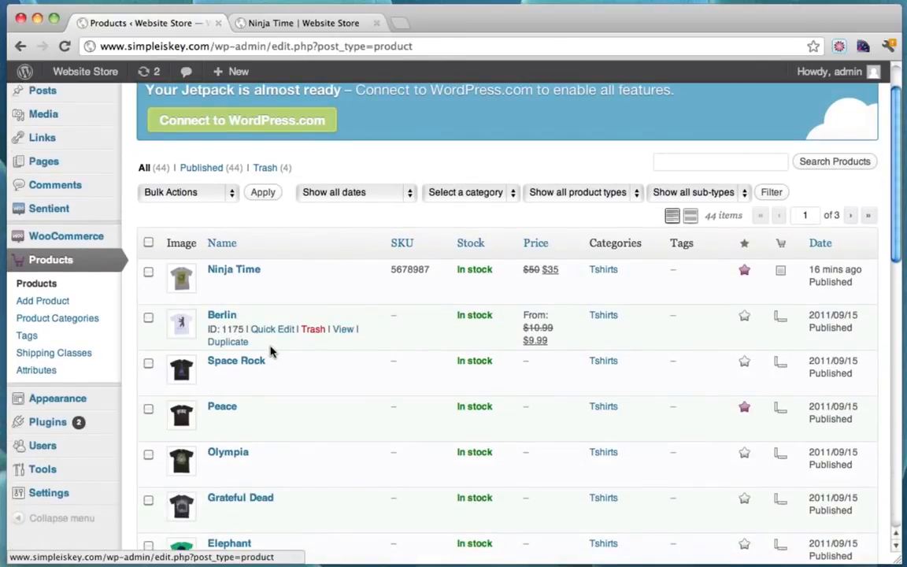
mouse_move(221, 281)
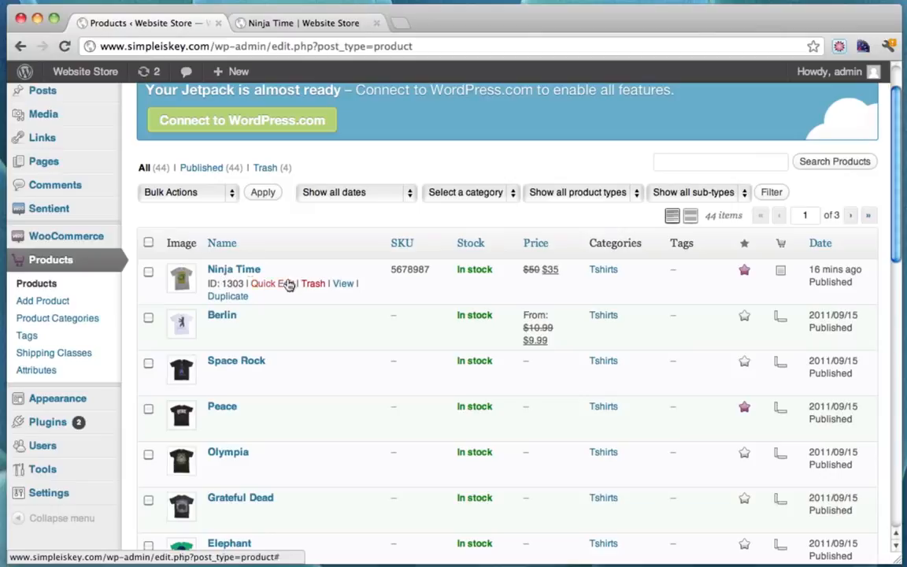
left_click(228, 270)
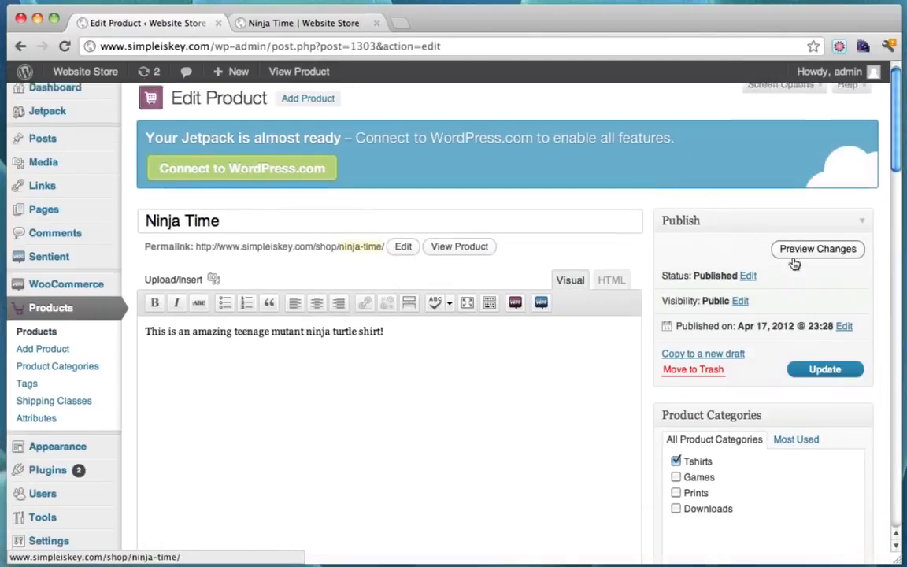
scroll(793, 264, "down", 4)
scroll(794, 264, "up", 4)
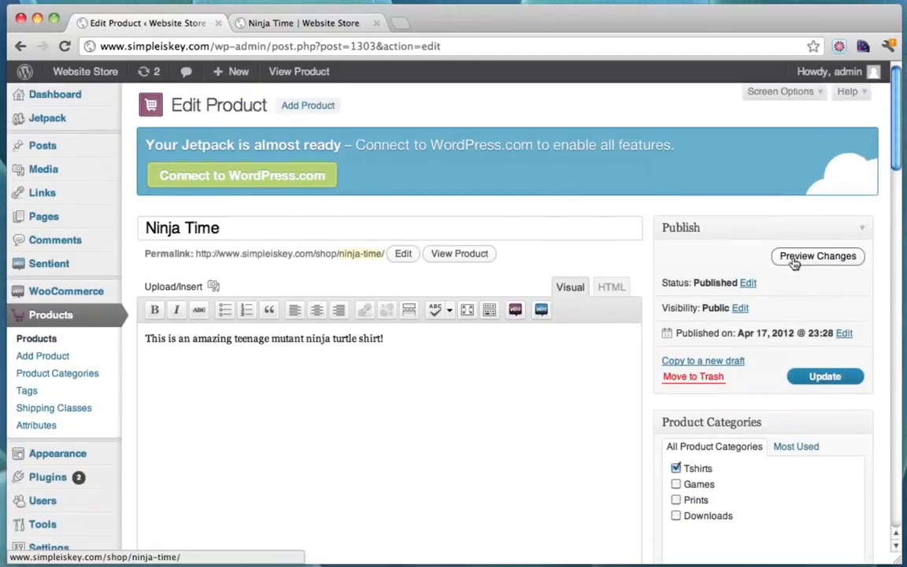
scroll(794, 264, "down", 5)
Change Ninja Time's product type to Variable product and show its attributes
scroll(794, 263, "up", 2)
scroll(794, 264, "down", 3)
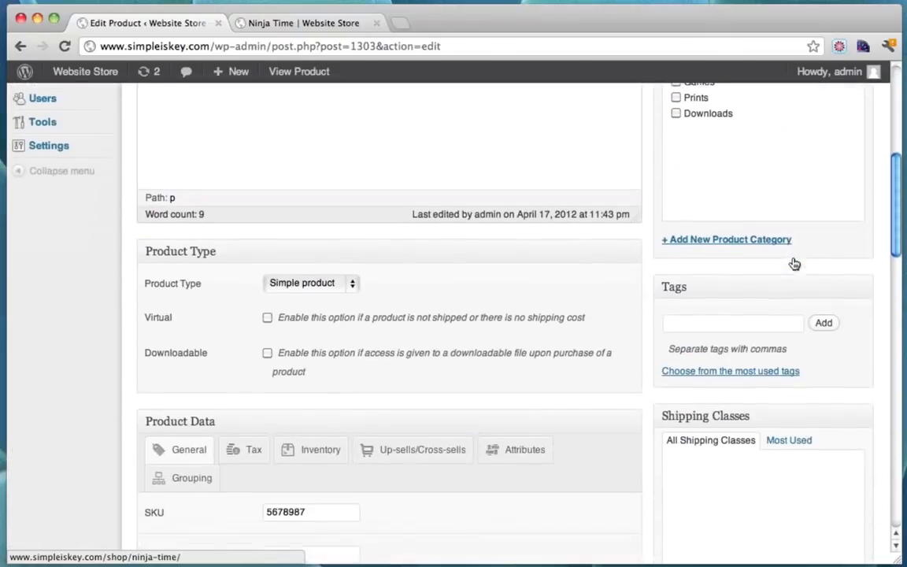
scroll(794, 263, "down", 3)
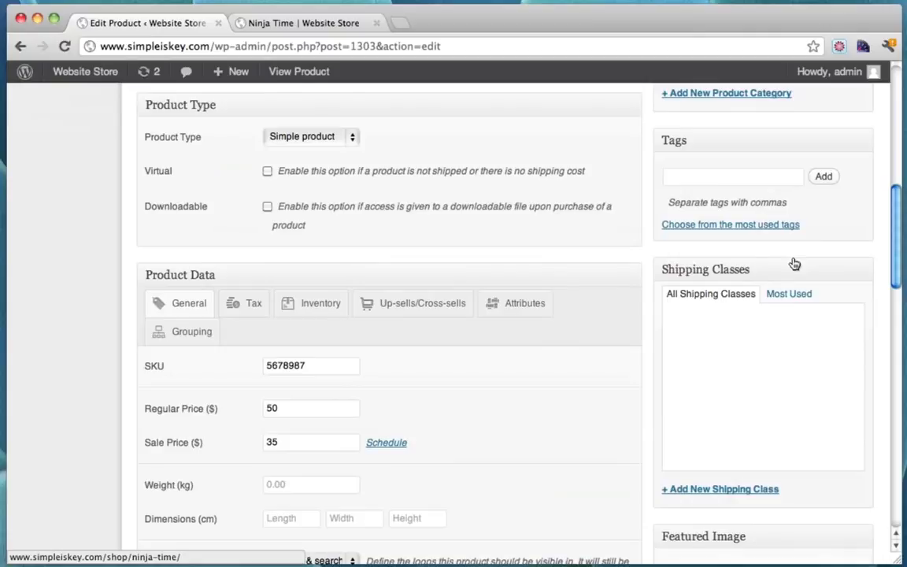
left_click(352, 138)
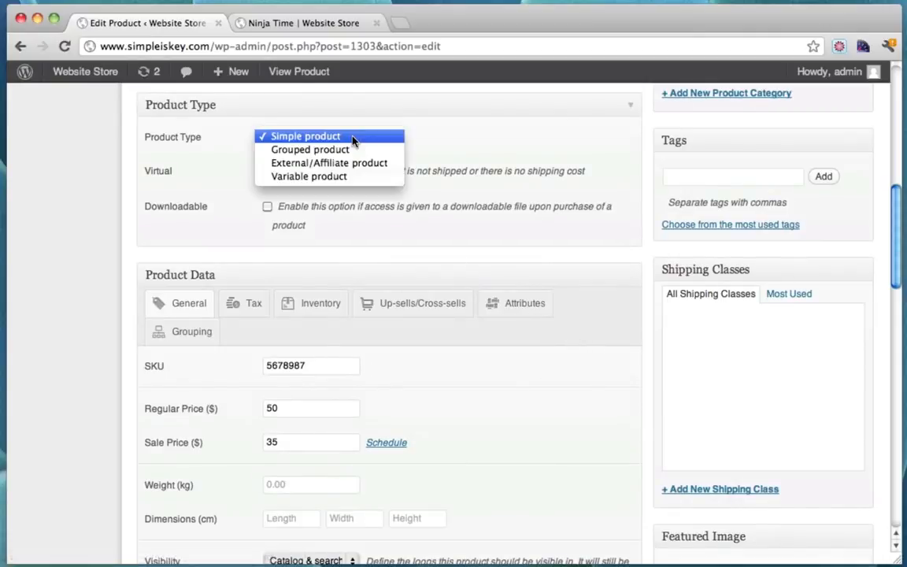
left_click(343, 178)
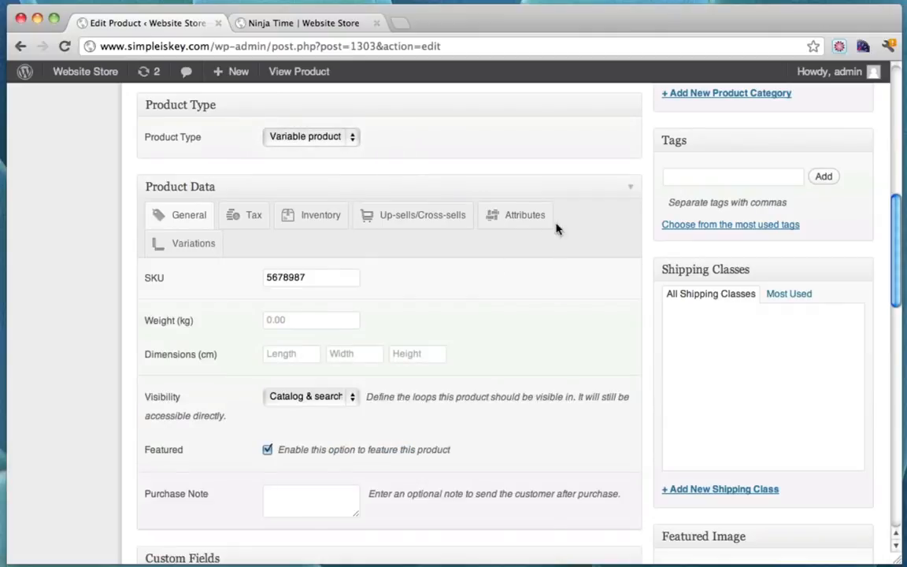
left_click(514, 220)
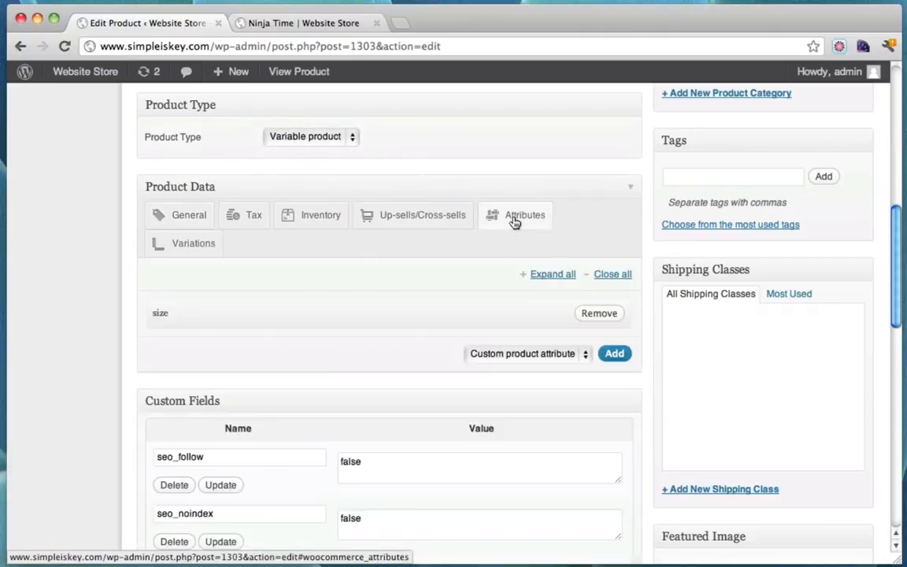
Remove the existing size attribute and add size again from the attribute list
left_click(600, 314)
left_click(632, 208)
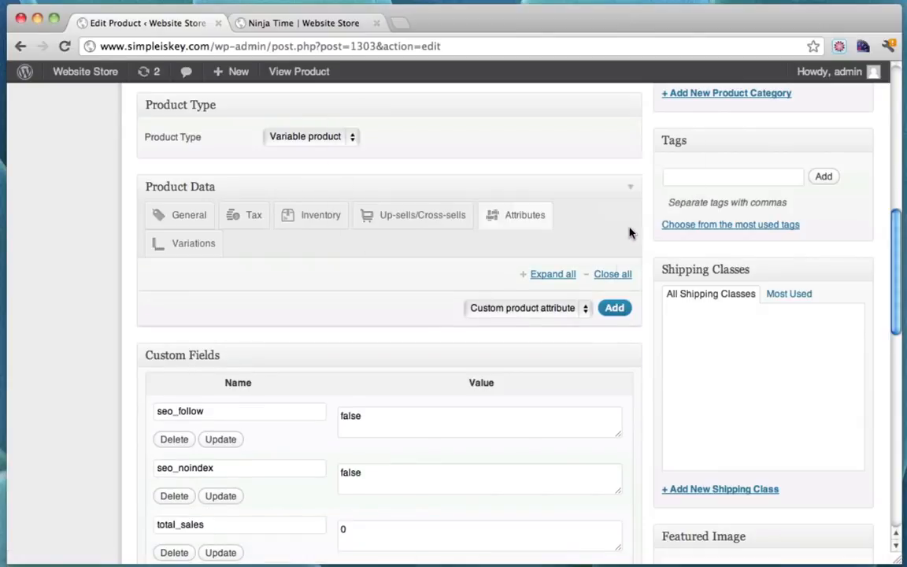
scroll(456, 315, "down", 2)
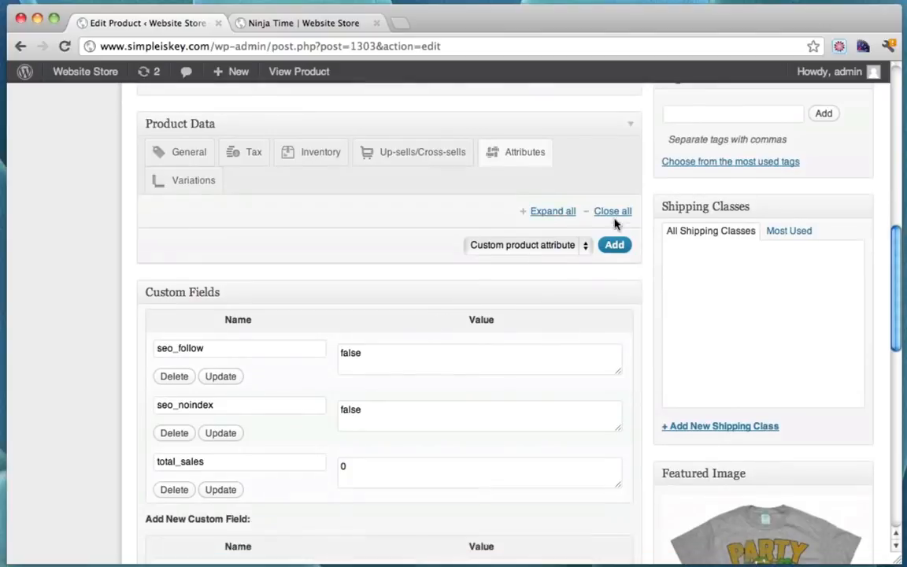
scroll(582, 222, "up", 2)
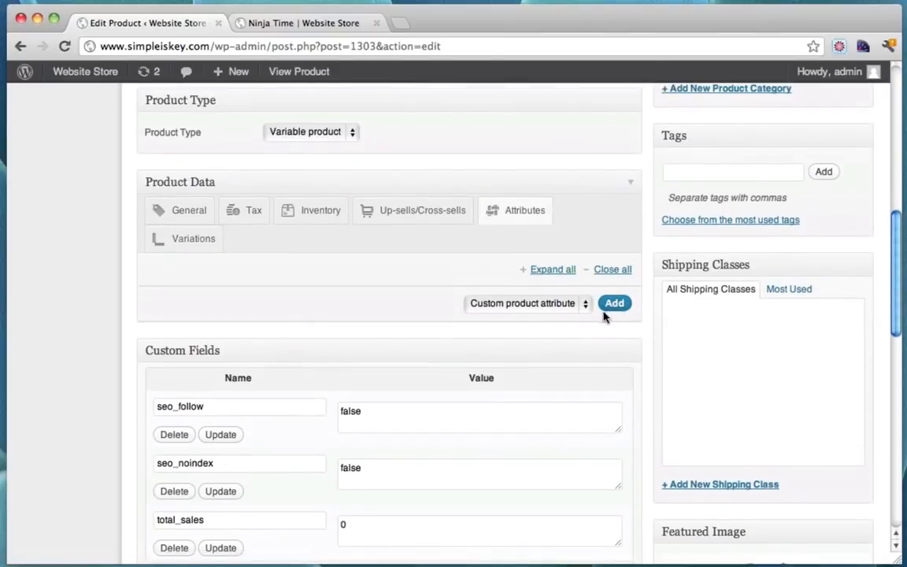
left_click(586, 305)
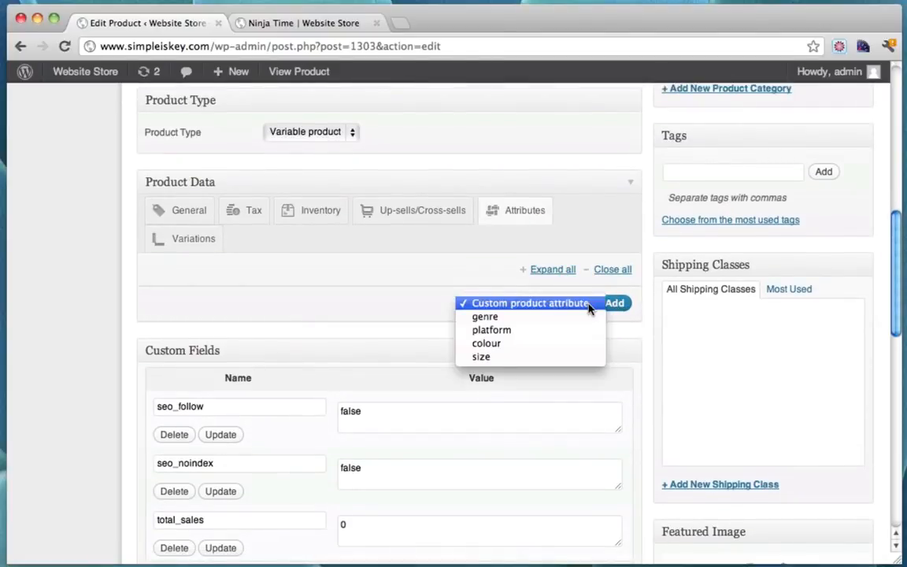
left_click(511, 359)
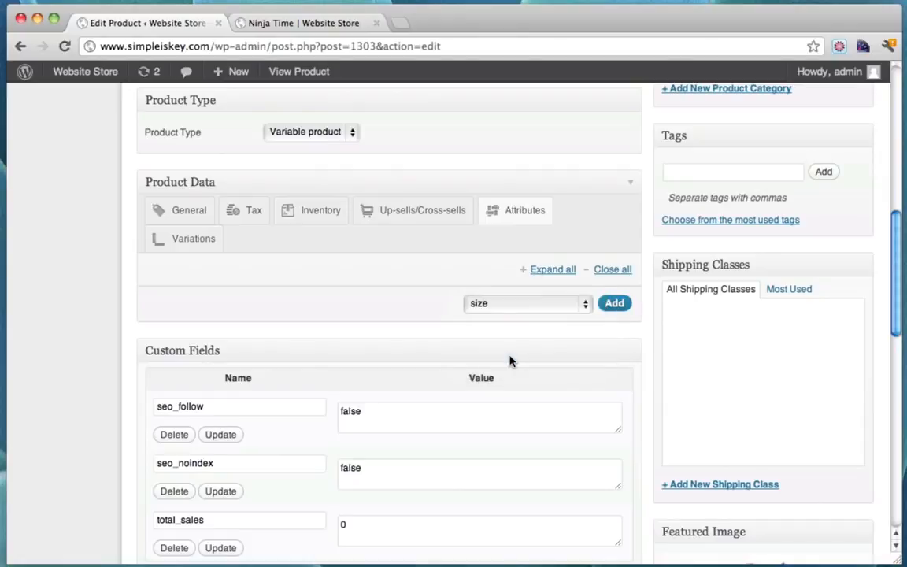
scroll(510, 360, "up", 2)
scroll(519, 252, "up", 8)
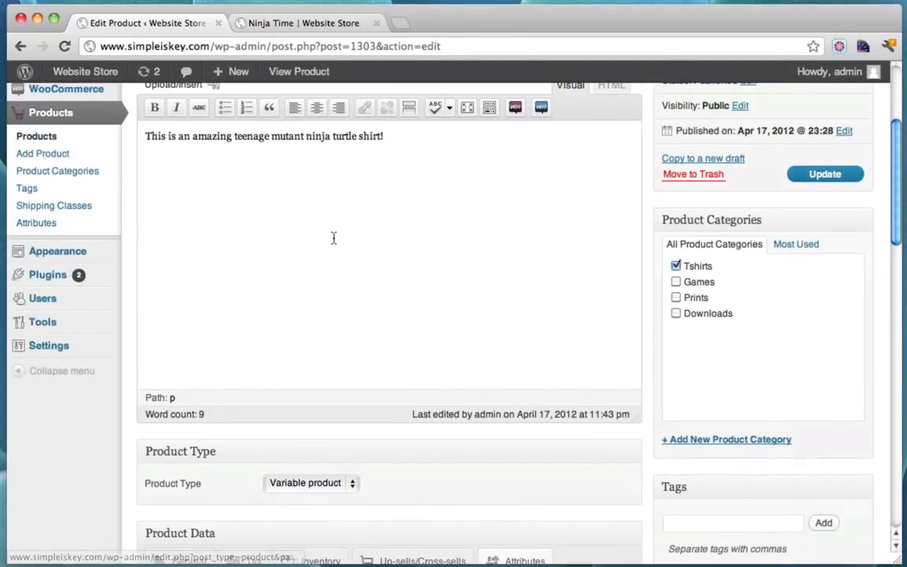
scroll(334, 237, "down", 7)
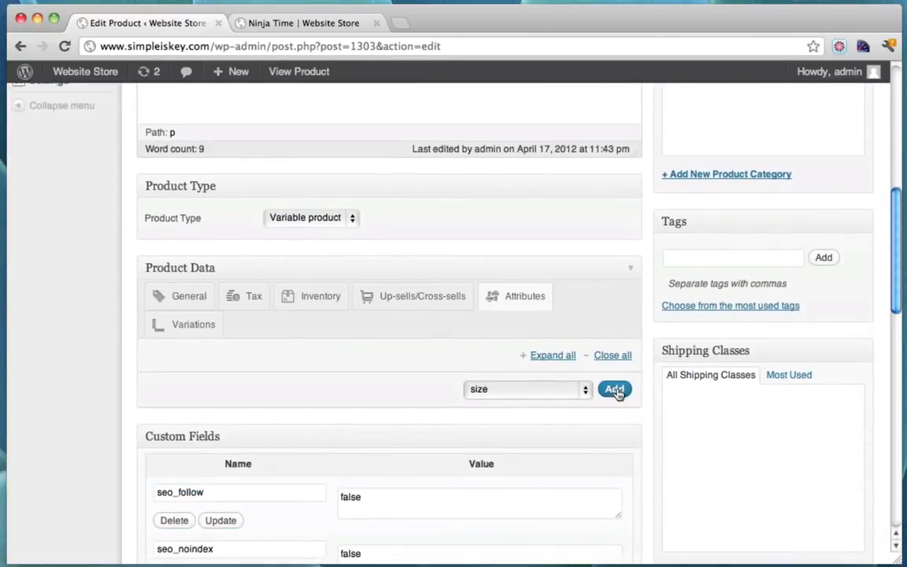
left_click(615, 391)
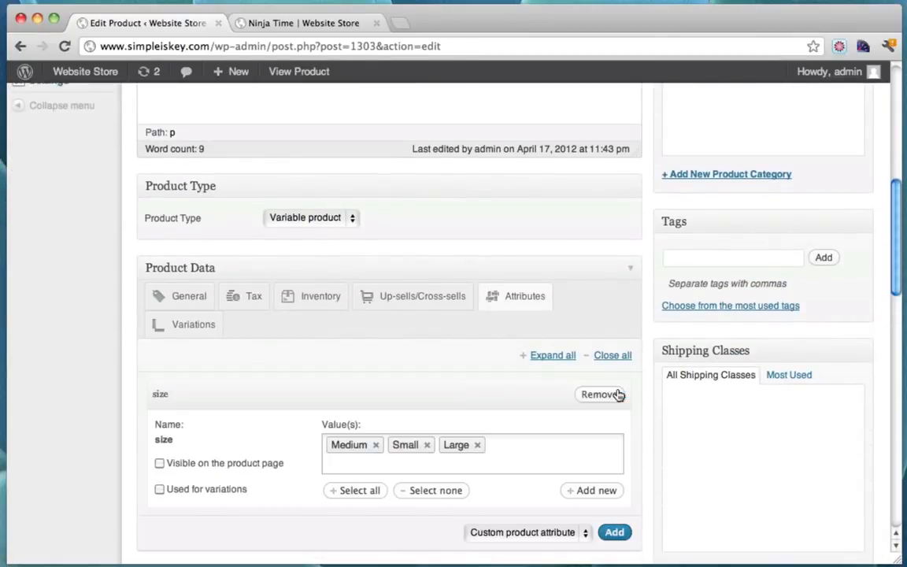
Set the size values to Small, Medium and Large, visible on the product page
left_click(478, 445)
left_click(427, 445)
left_click(375, 446)
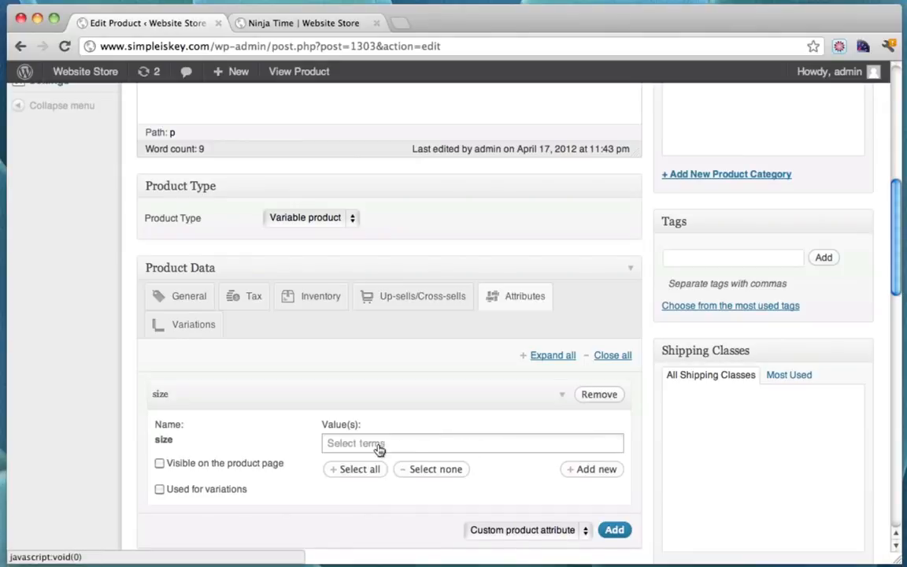
left_click(406, 446)
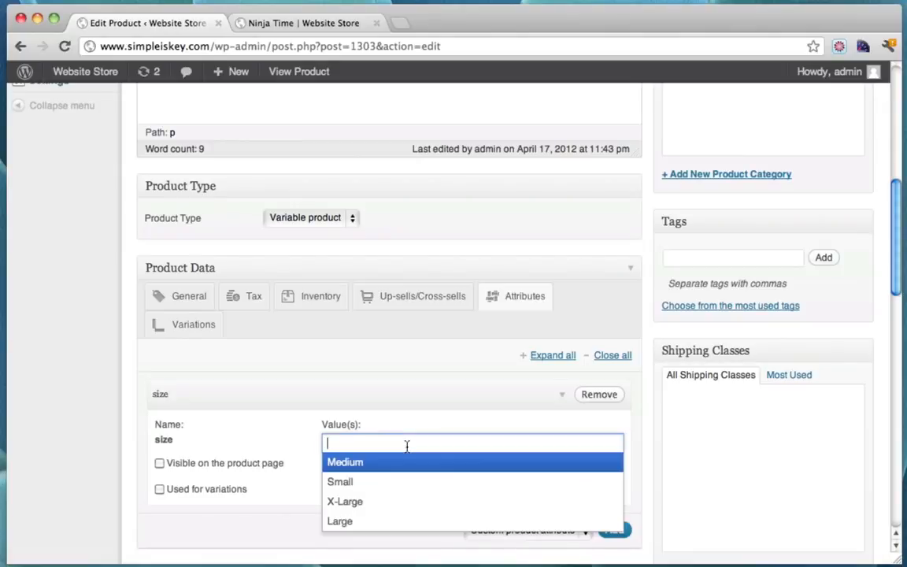
left_click(355, 482)
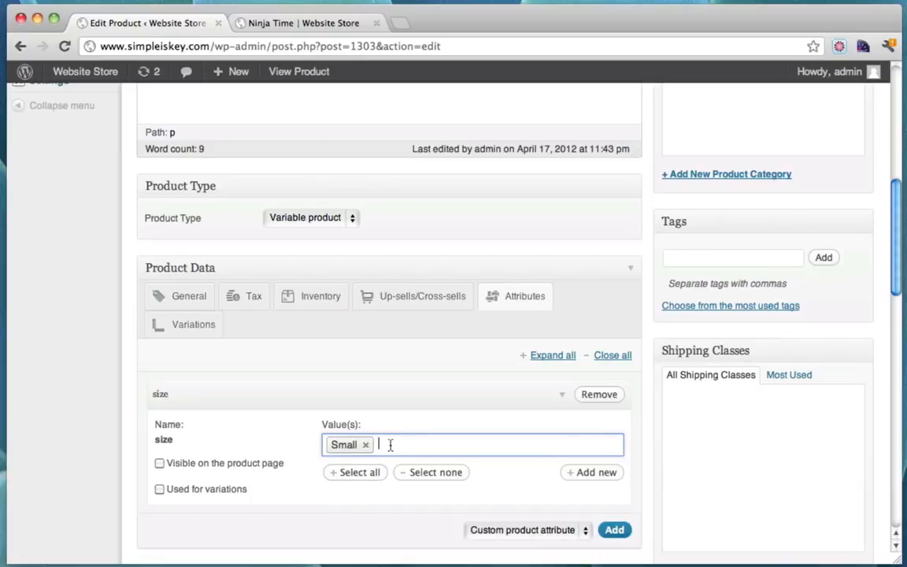
left_click(385, 445)
left_click(362, 466)
left_click(450, 446)
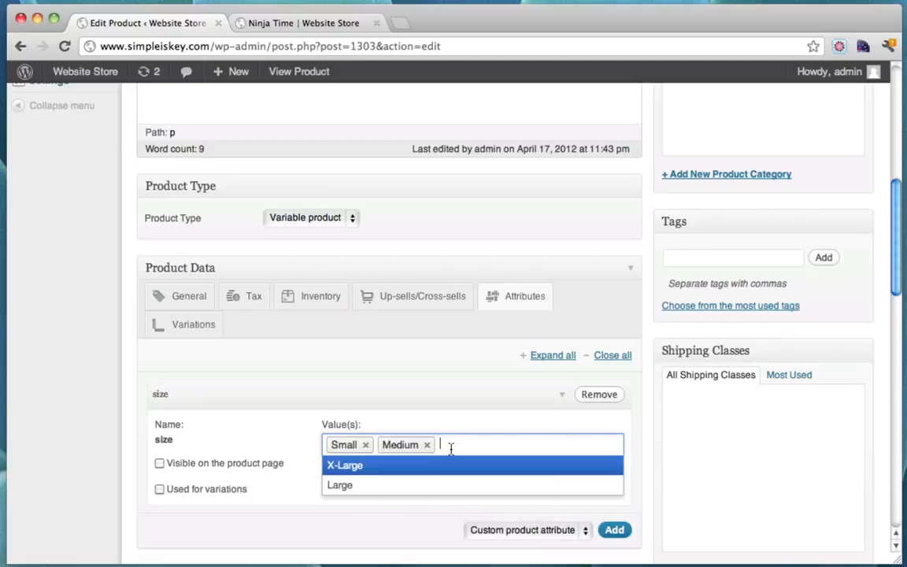
left_click(367, 485)
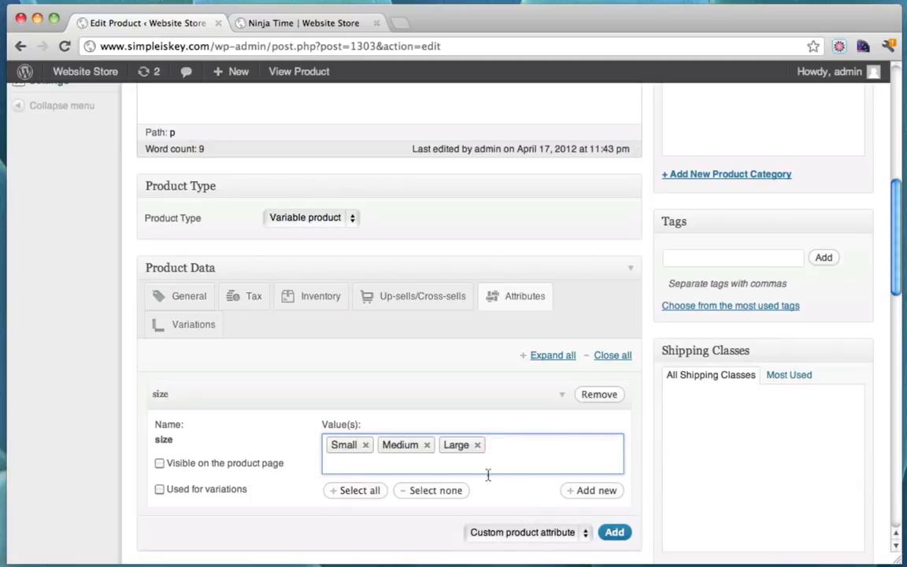
left_click(159, 464)
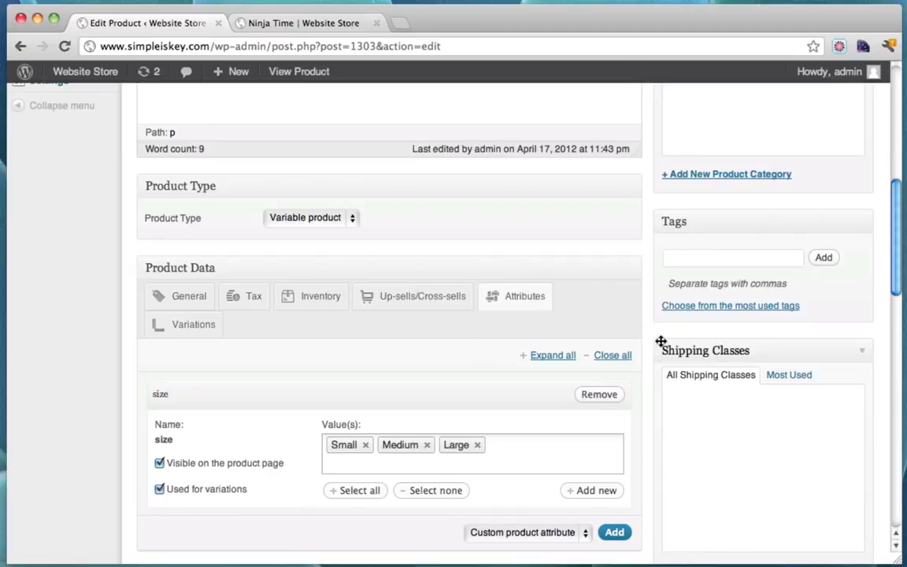
scroll(661, 341, "up", 10)
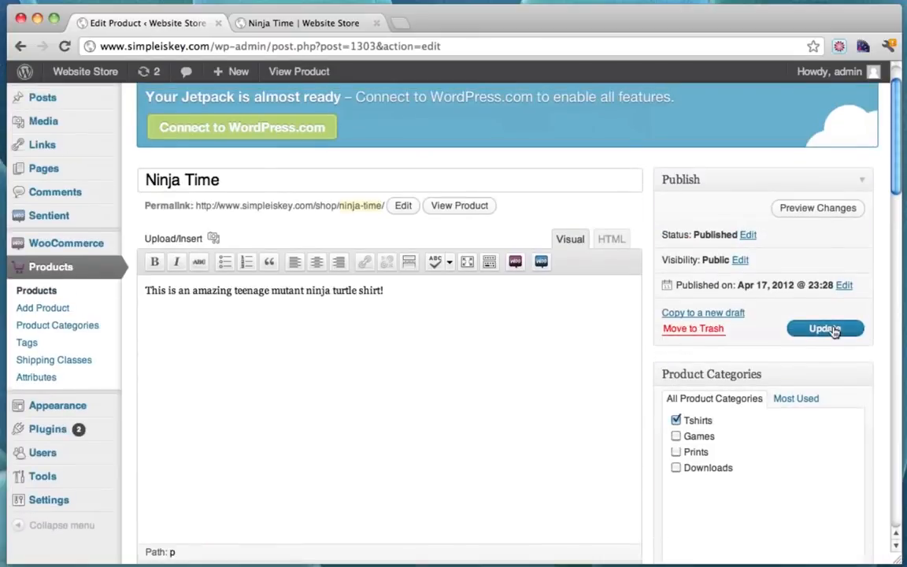
Update Ninja Time to save its Small, Medium and Large size attribute
left_click(835, 329)
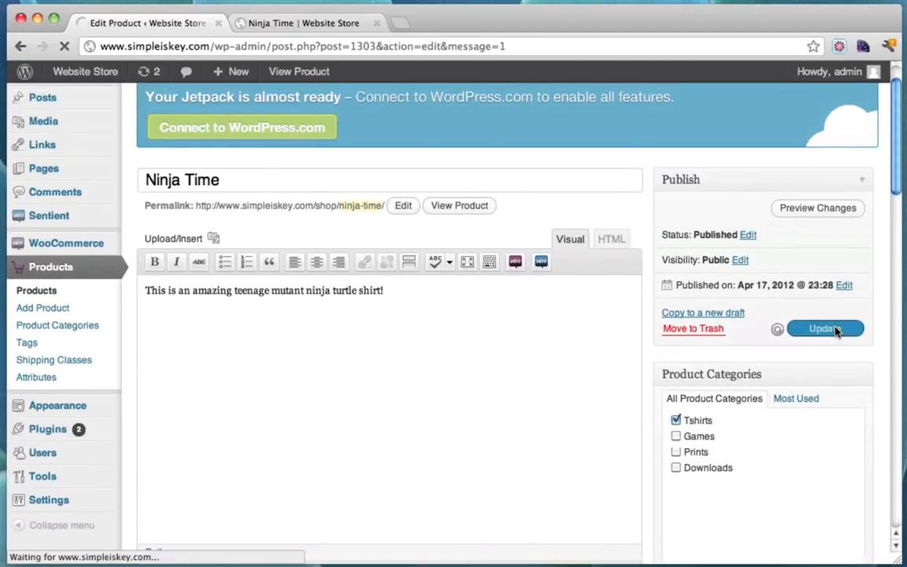
scroll(648, 289, "down", 10)
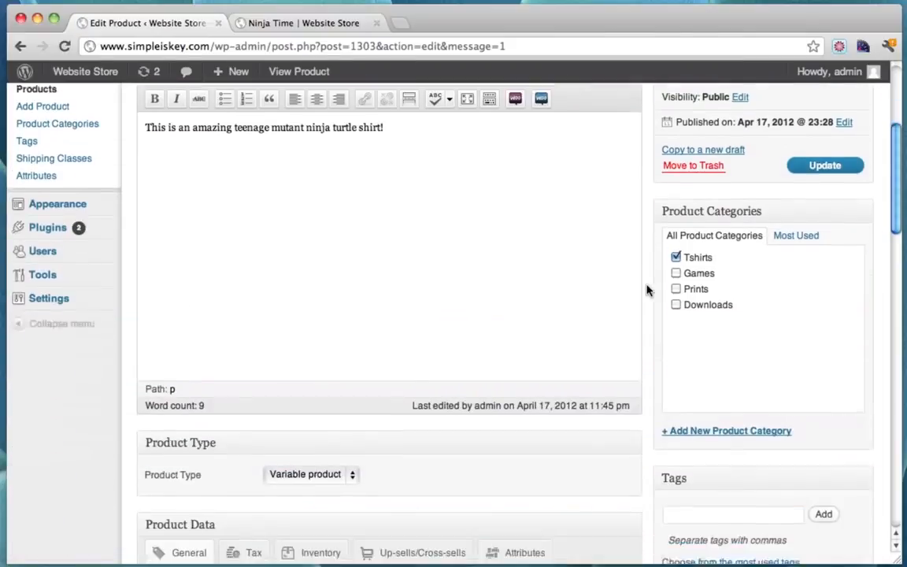
scroll(648, 289, "down", 4)
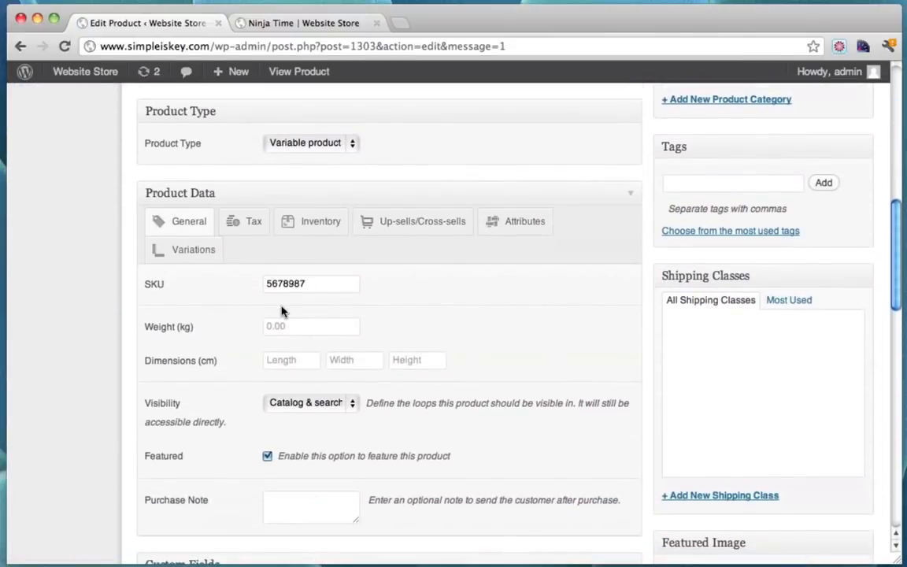
Add a Small size variation priced 15
left_click(183, 251)
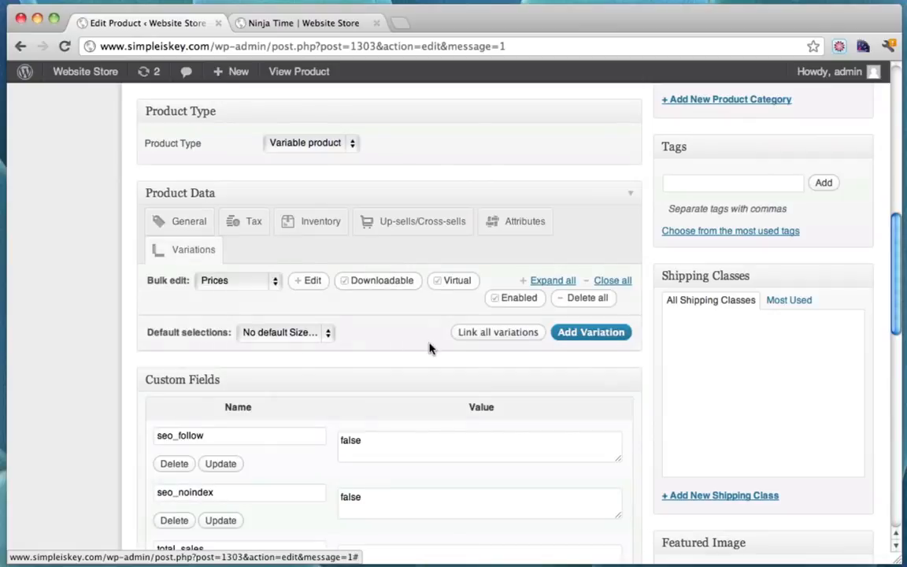
scroll(427, 348, "down", 1)
scroll(464, 350, "up", 2)
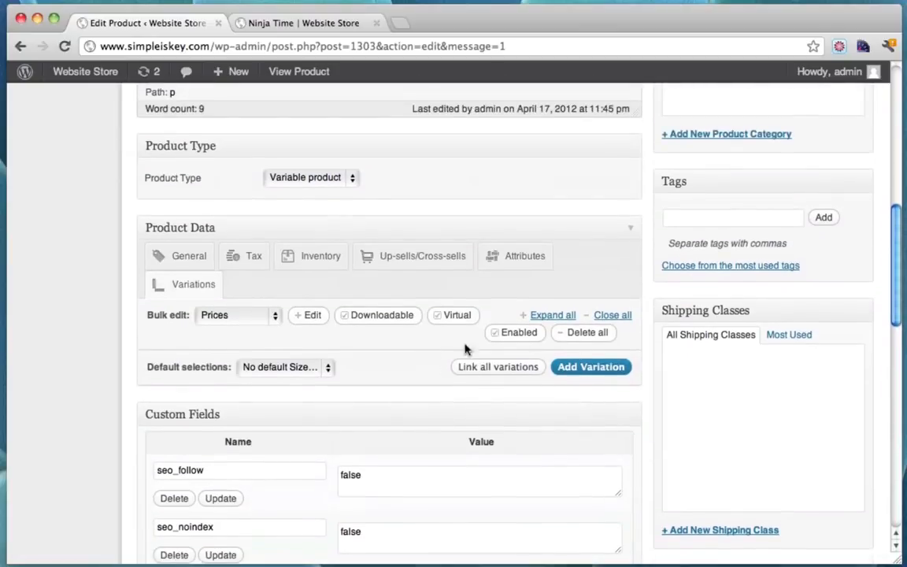
left_click(571, 369)
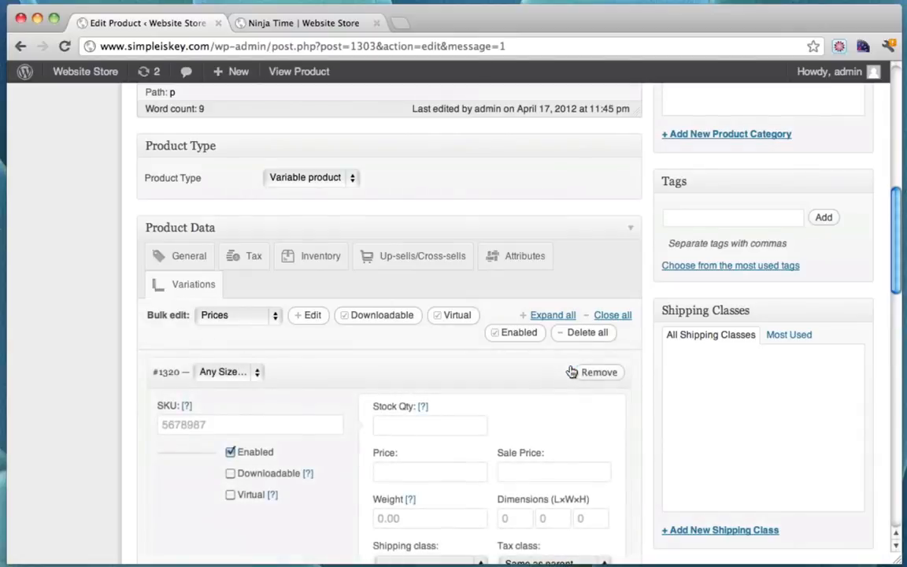
scroll(572, 371, "down", 2)
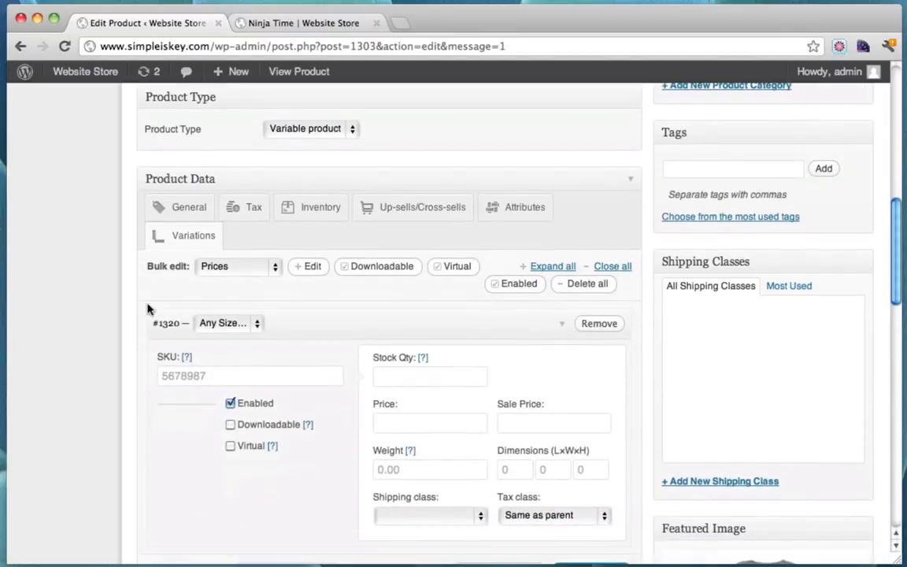
left_click(257, 324)
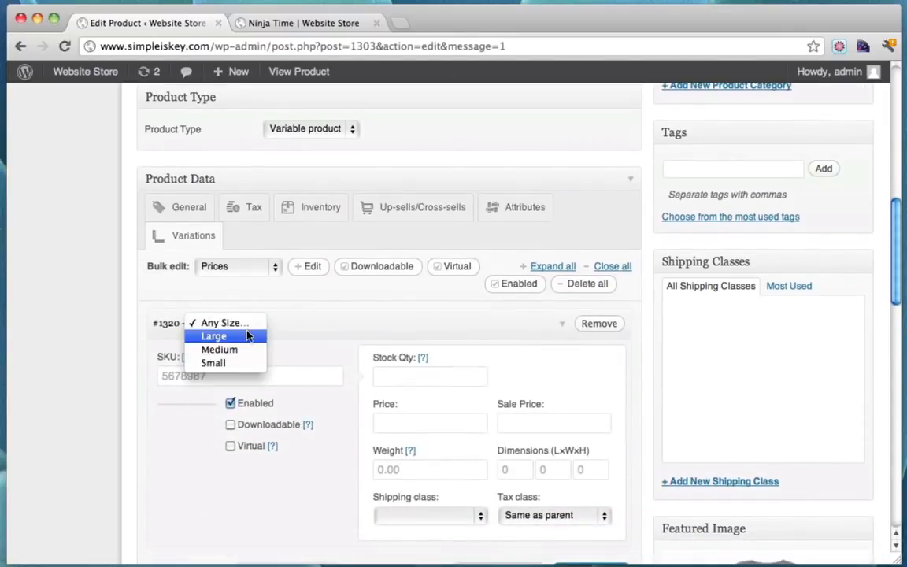
left_click(233, 363)
scroll(461, 356, "down", 5)
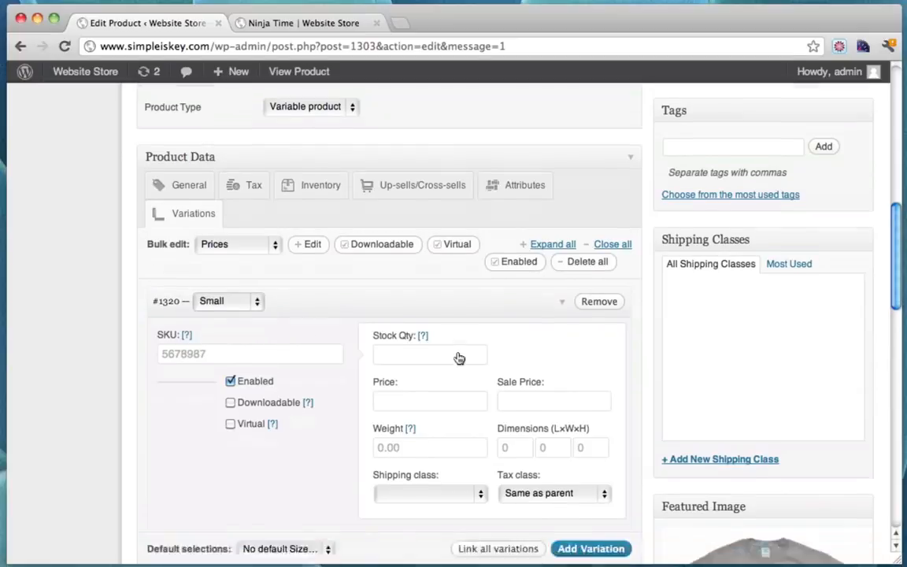
left_click(403, 293)
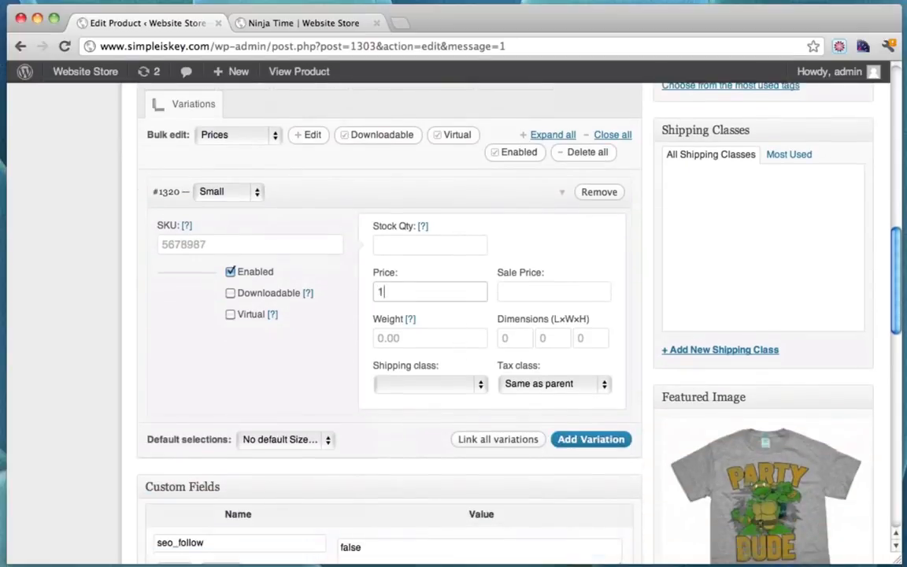
left_click(447, 337)
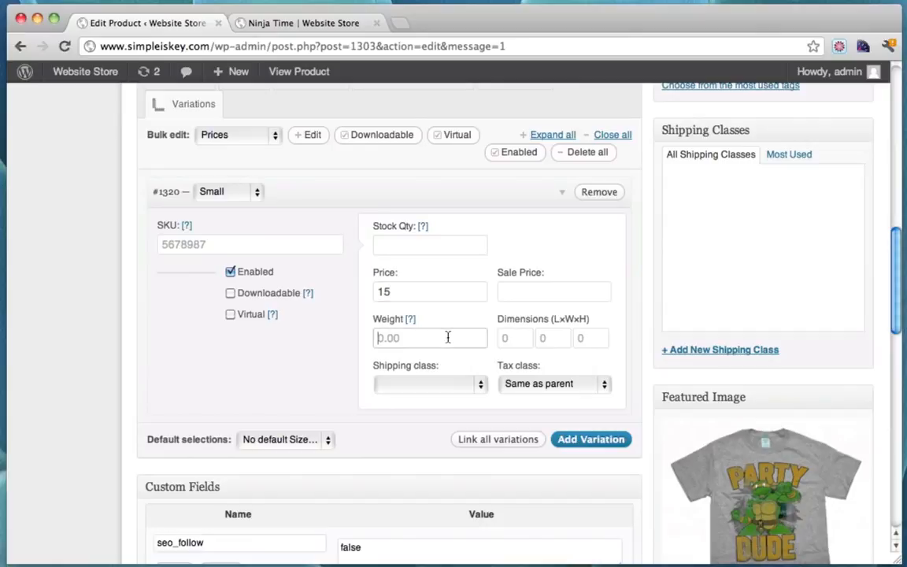
Add a Medium size variation priced 30
left_click(596, 439)
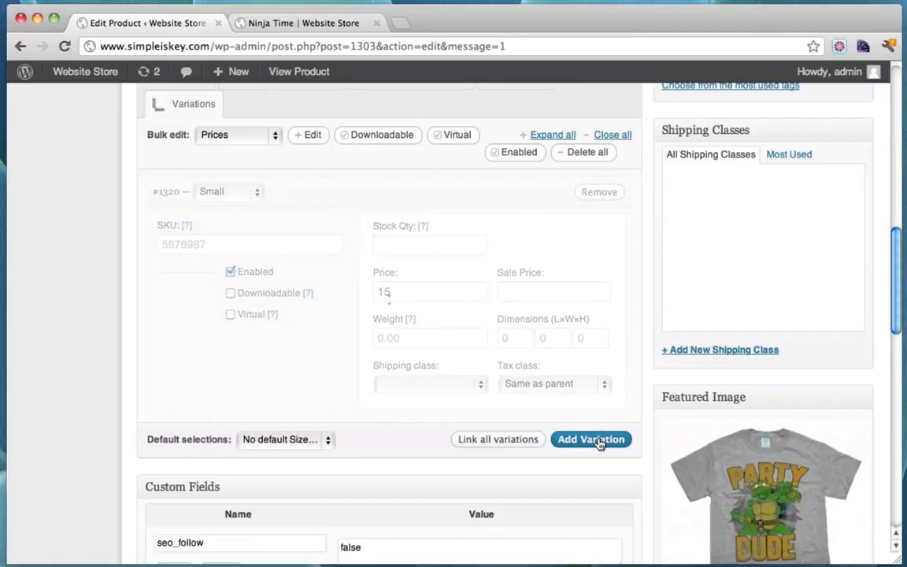
scroll(438, 421, "down", 1)
left_click(253, 396)
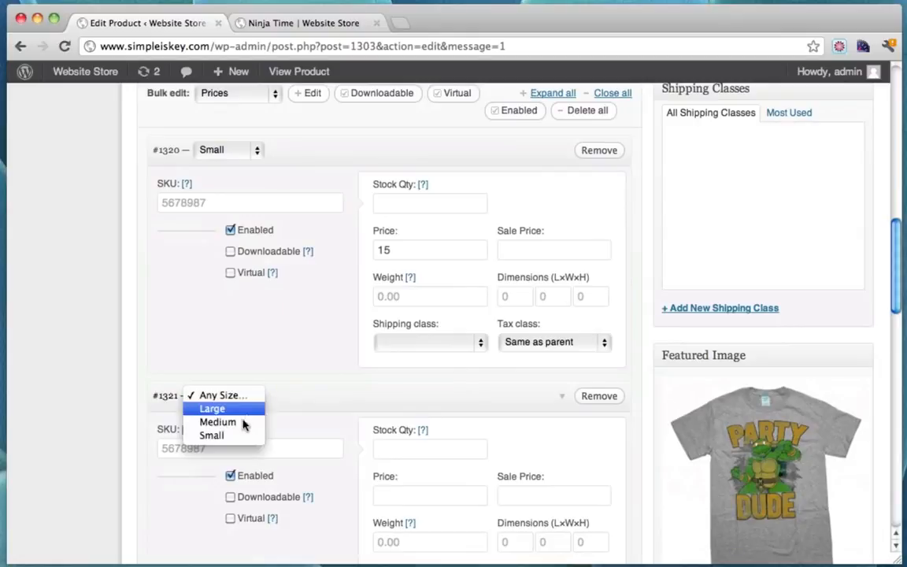
left_click(242, 424)
left_click(404, 493)
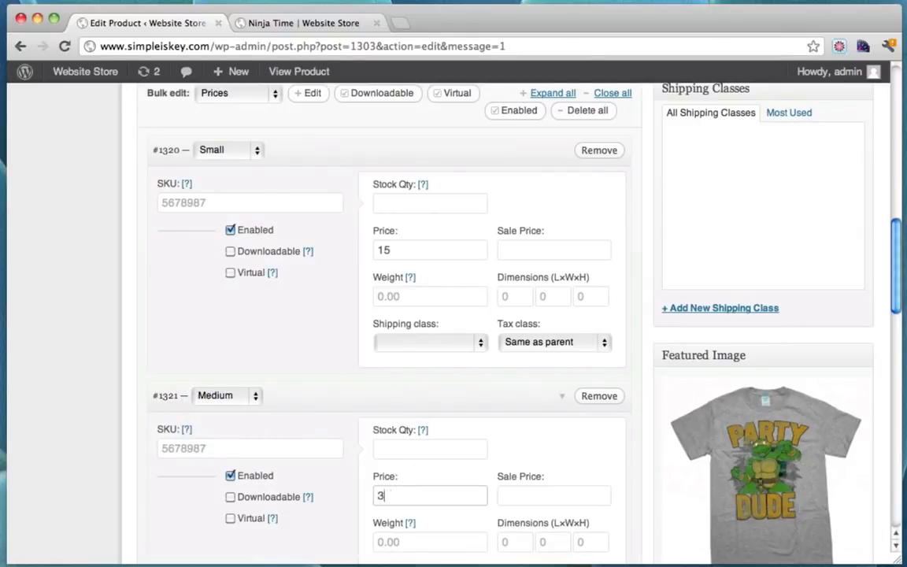
scroll(484, 463, "down", 6)
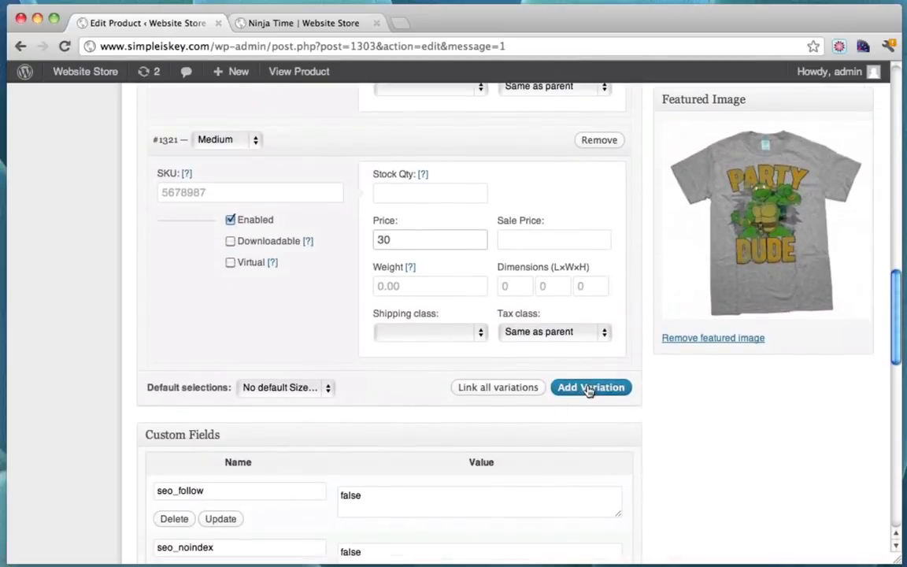
Add a Large size variation priced 35 and update the product
left_click(589, 387)
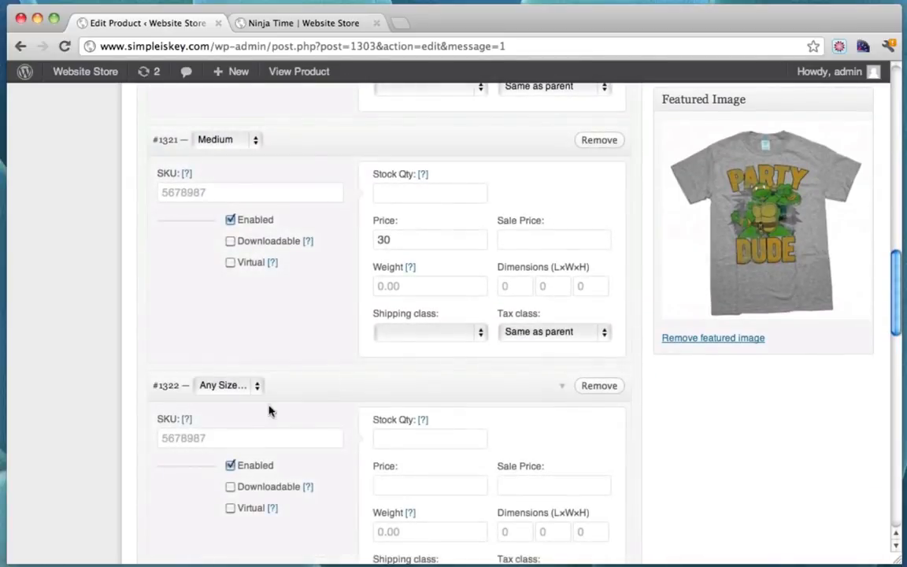
left_click(244, 387)
left_click(236, 398)
scroll(425, 406, "down", 2)
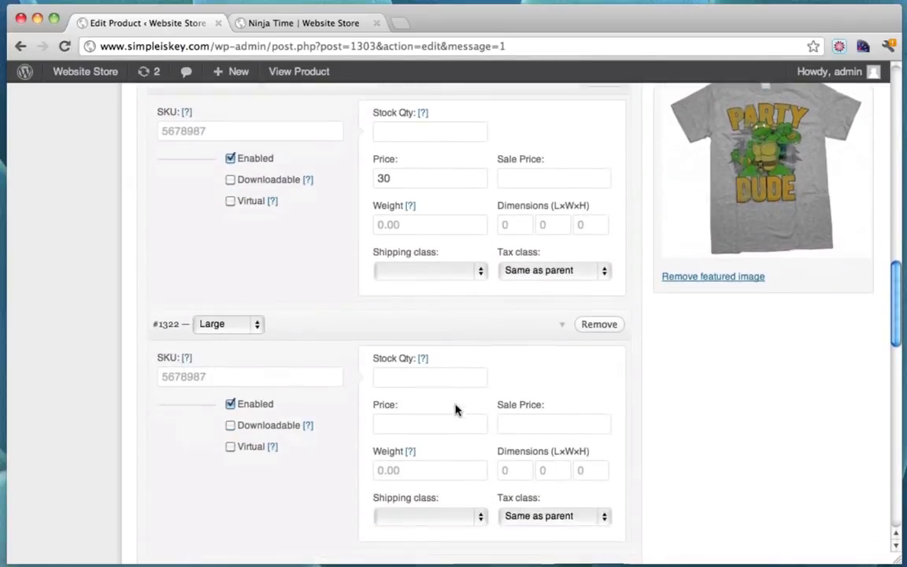
left_click(431, 419)
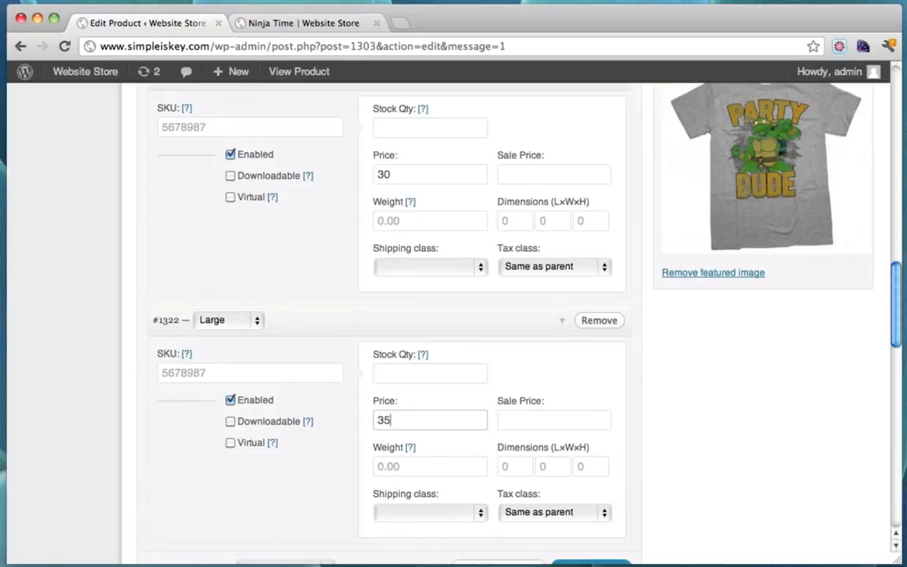
scroll(630, 385, "down", 4)
scroll(631, 385, "down", 4)
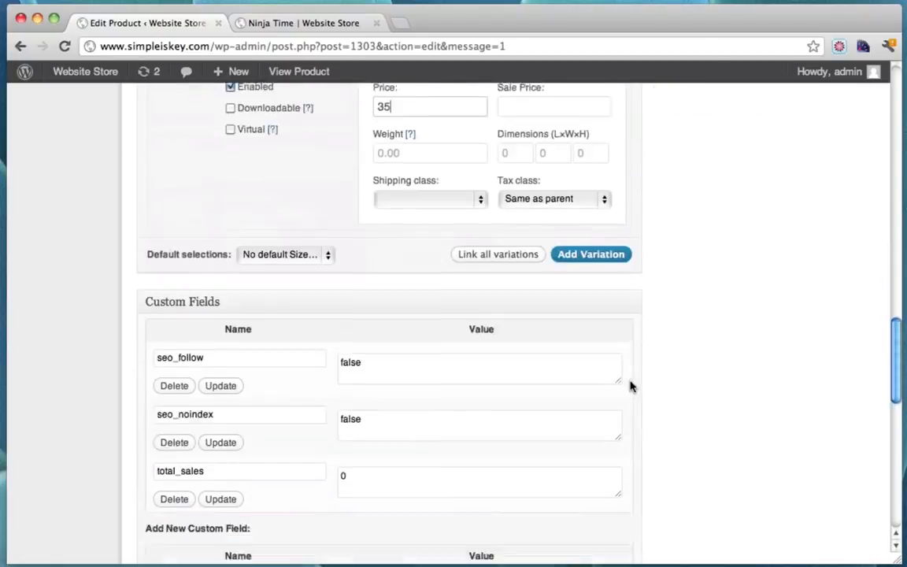
scroll(631, 385, "up", 20)
scroll(630, 386, "up", 2)
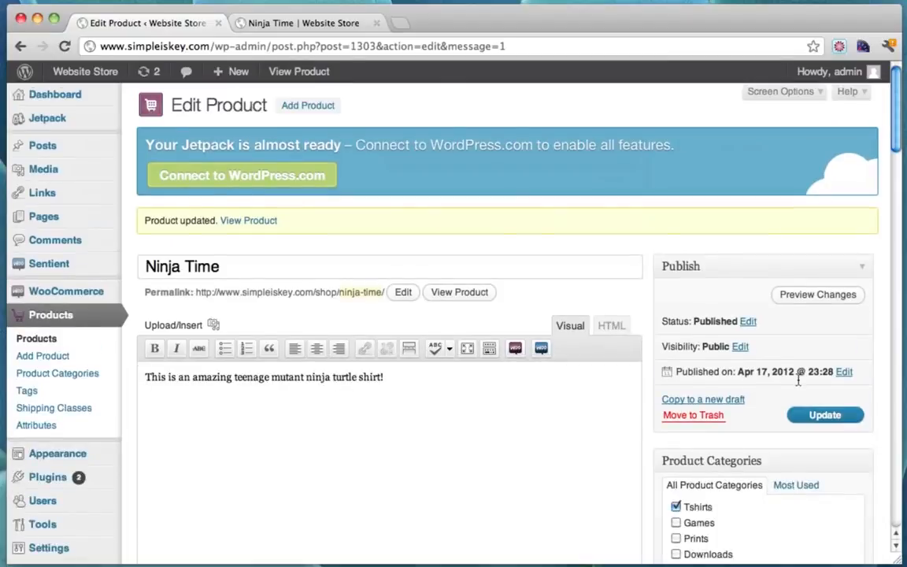
left_click(815, 415)
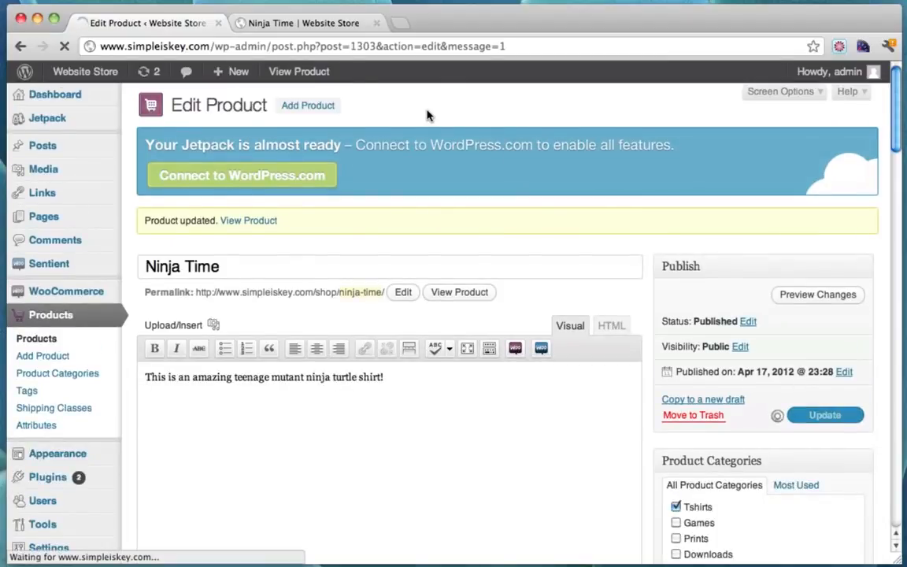
left_click(301, 24)
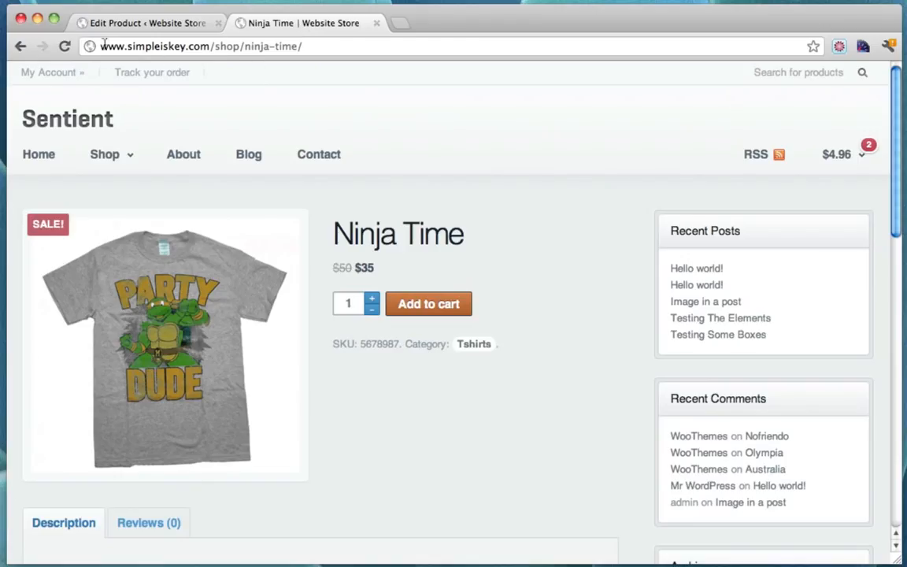
Reload the product page to show the size dropdown and From: $15 price
left_click(66, 46)
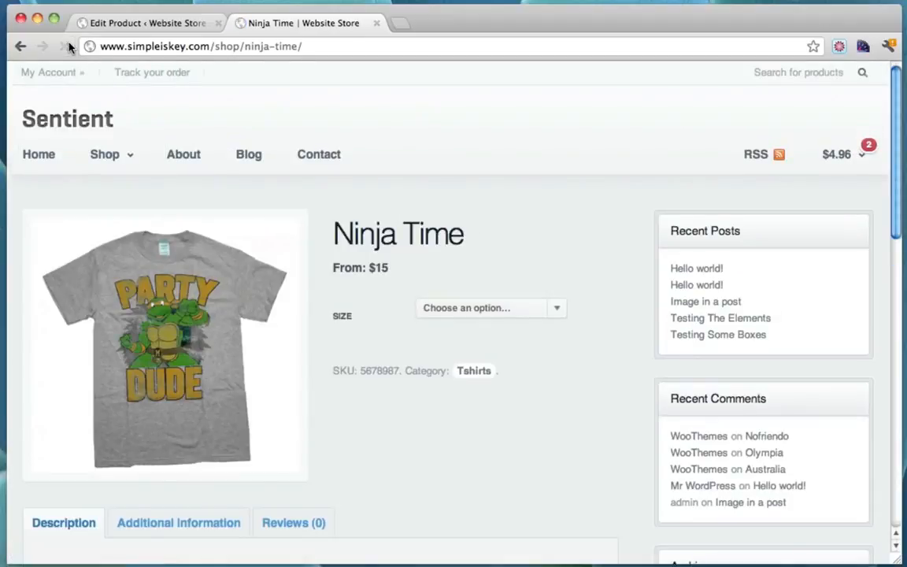
left_click(528, 307)
left_click(535, 245)
left_click_drag(337, 271, 415, 269)
left_click(415, 269)
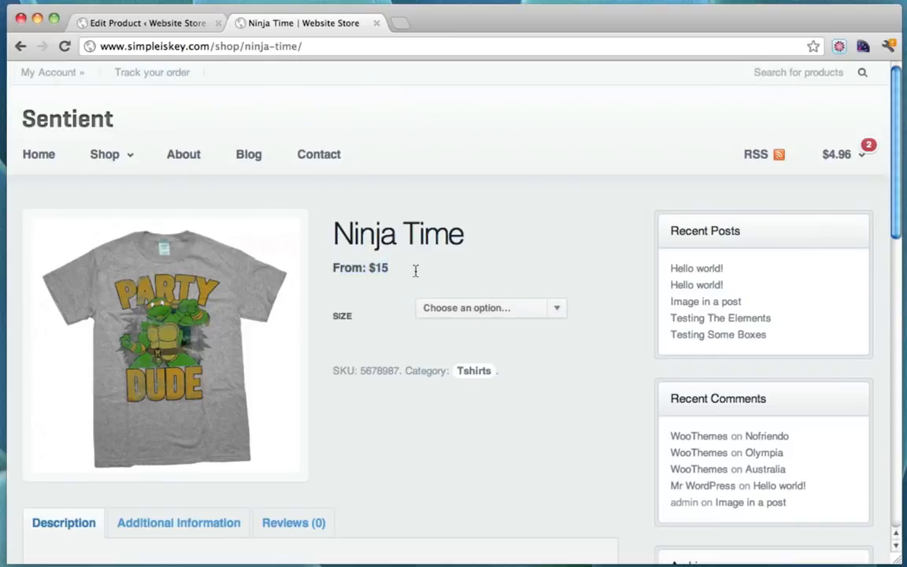
Compare Small, Medium $30 and Large $35, then add the Large shirt to the cart
left_click(553, 308)
left_click(516, 332)
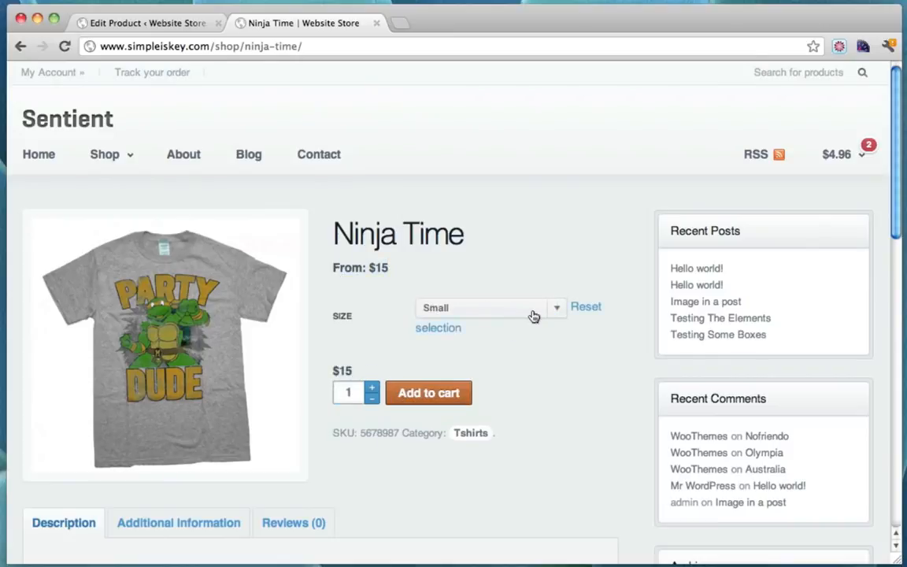
left_click(542, 311)
left_click(517, 300)
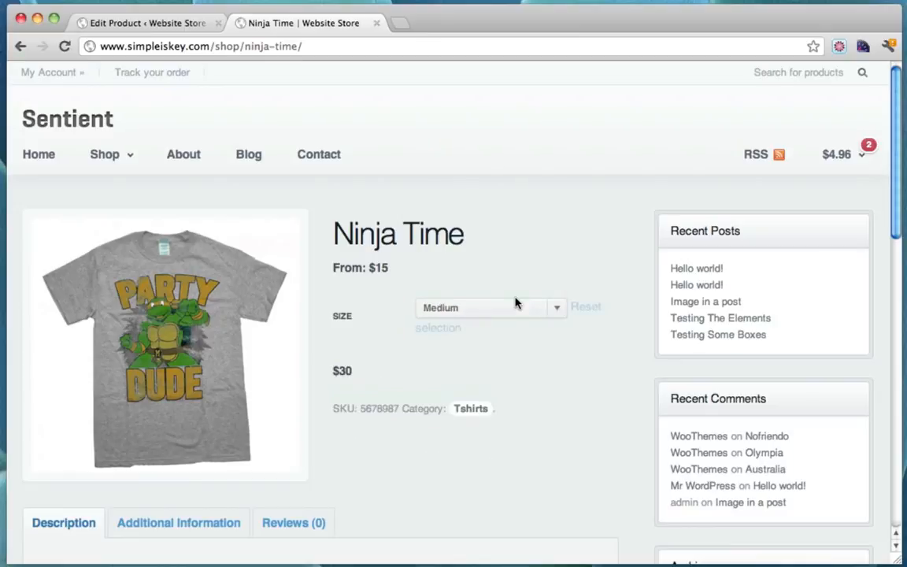
left_click(524, 308)
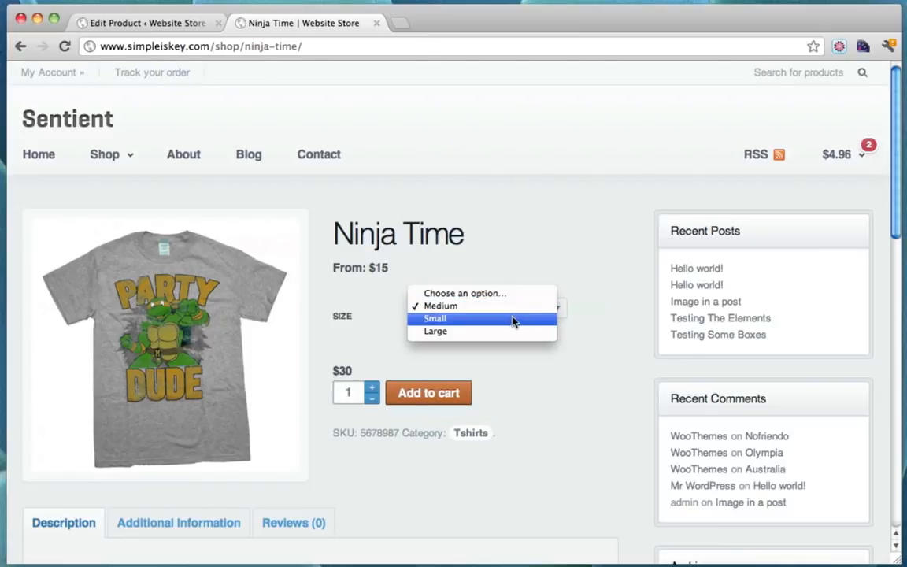
left_click(513, 331)
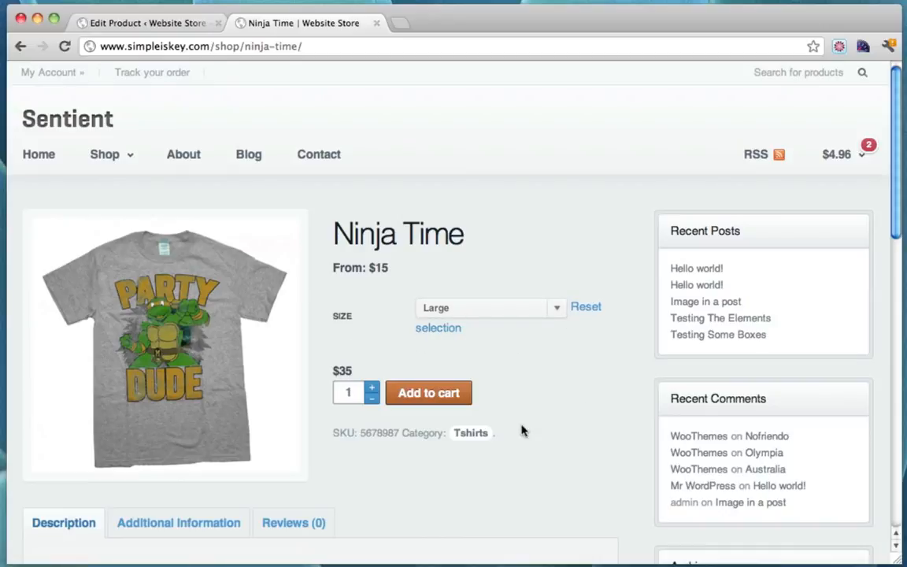
left_click(446, 393)
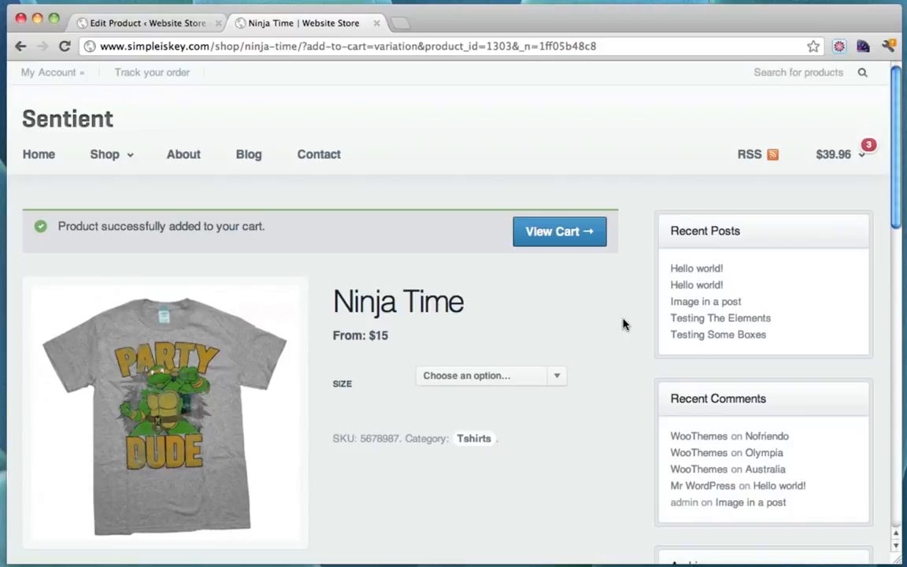
mouse_move(138, 167)
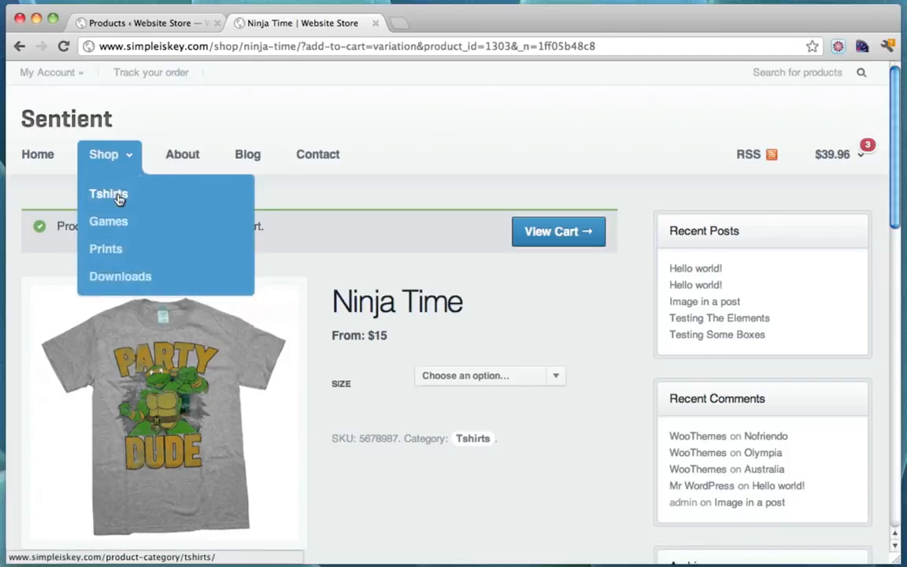
Create the 'Rings' product category (slug 'rings'), then go to the All Products list
left_click(157, 28)
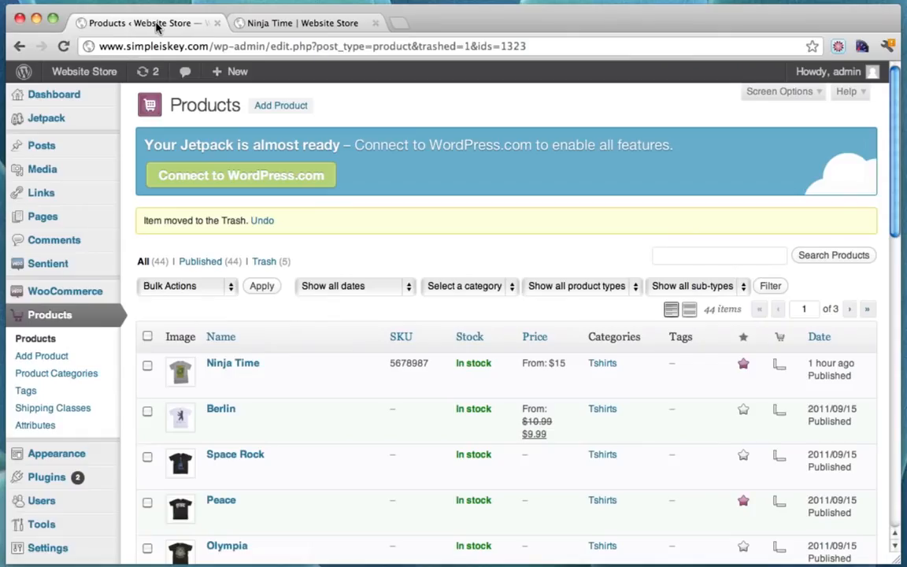
left_click(83, 319)
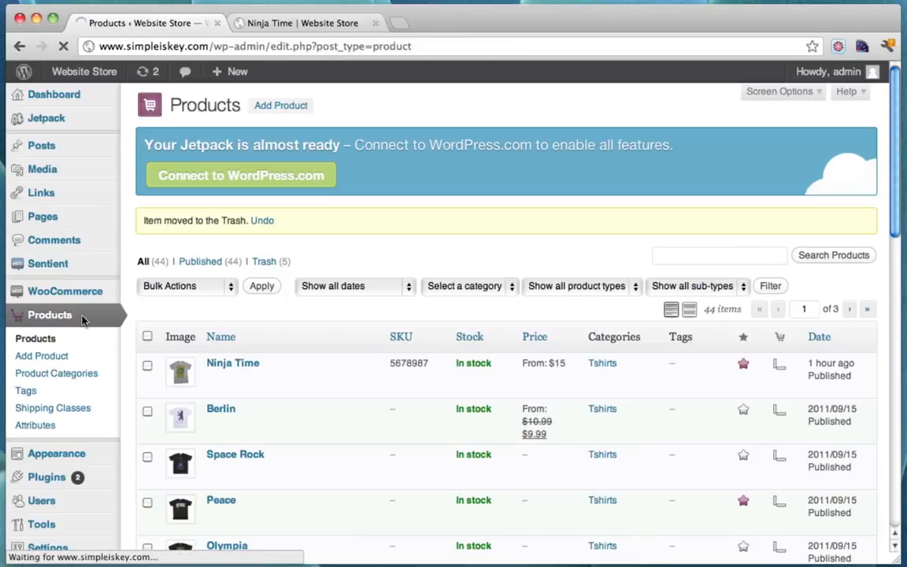
left_click(60, 376)
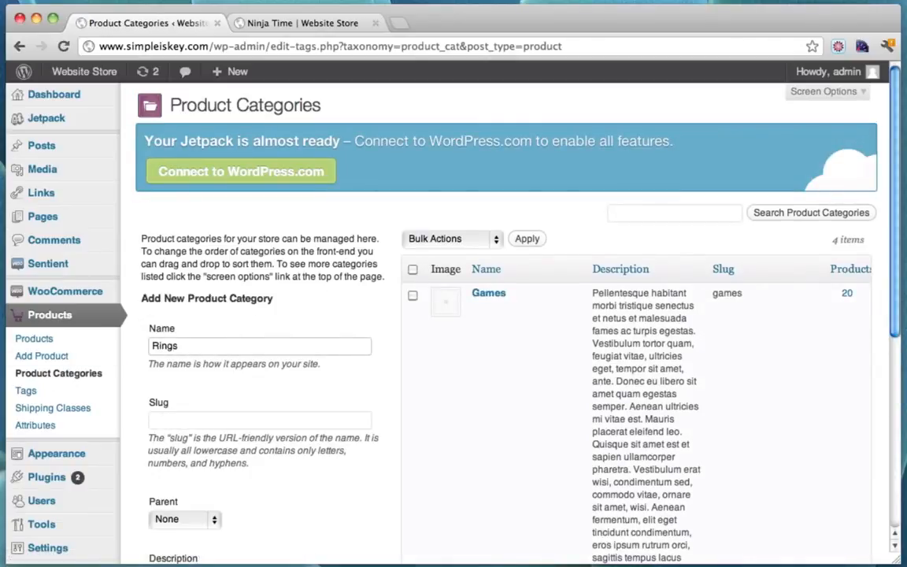
left_click(169, 419)
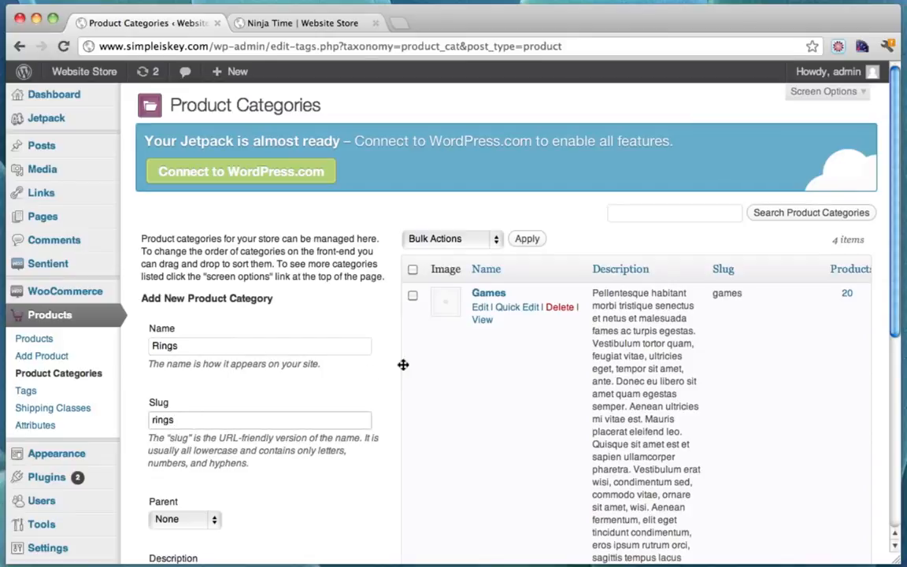
scroll(404, 365, "down", 2)
scroll(403, 364, "down", 6)
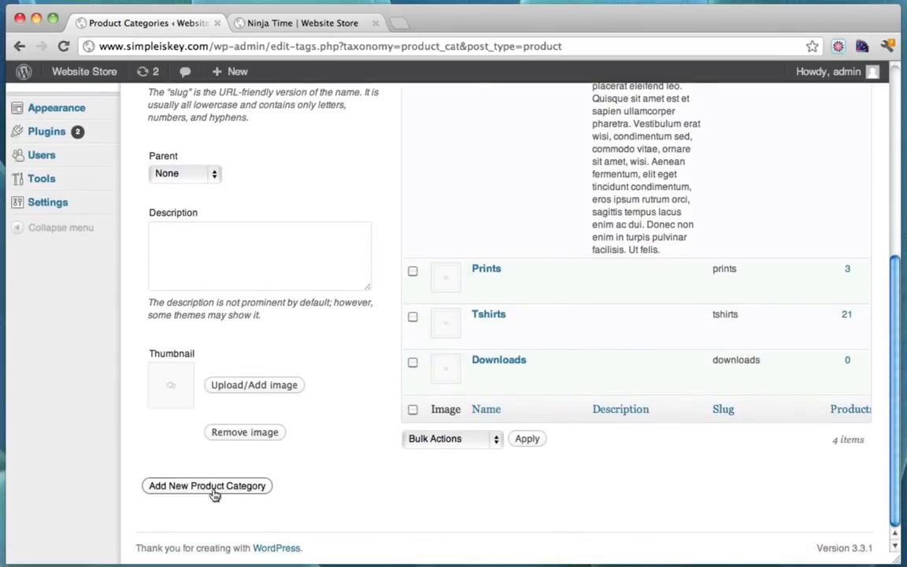
left_click(212, 493)
scroll(374, 233, "up", 5)
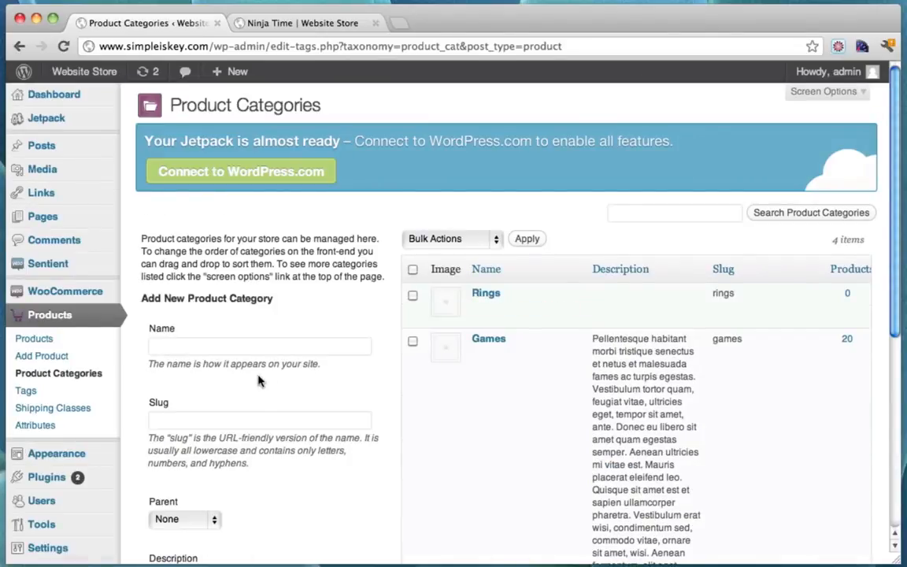
left_click(48, 340)
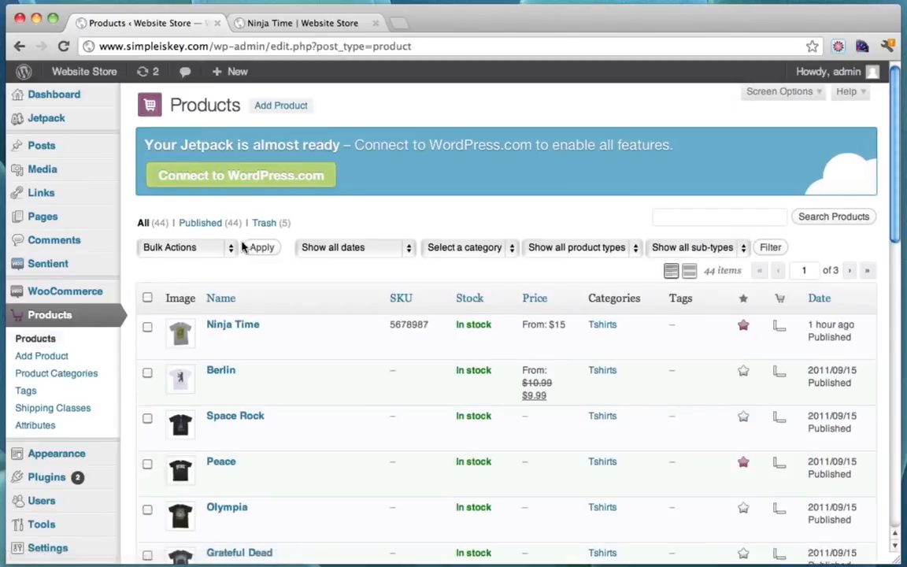
Start a new product titled 'Diamond Ring' with the description 'This is a ring!'
left_click(276, 109)
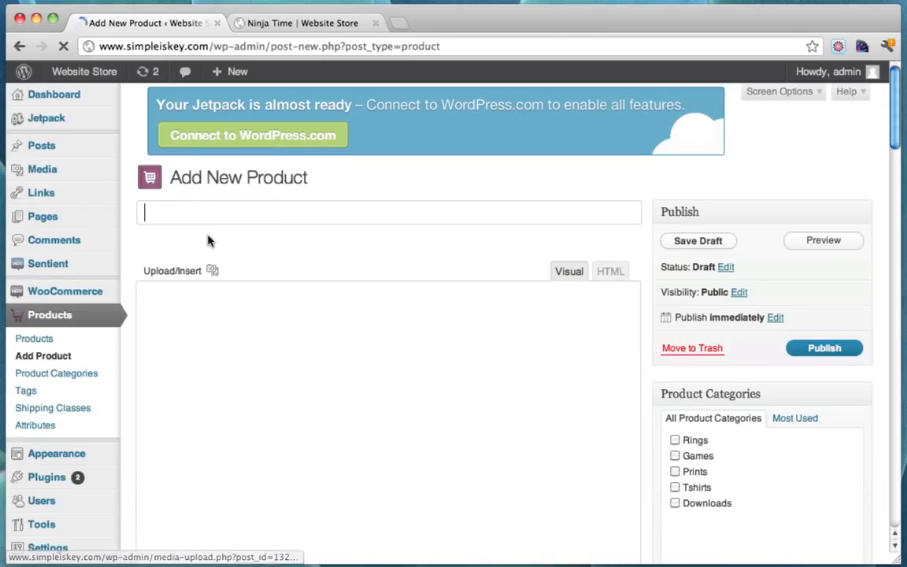
type("Ring")
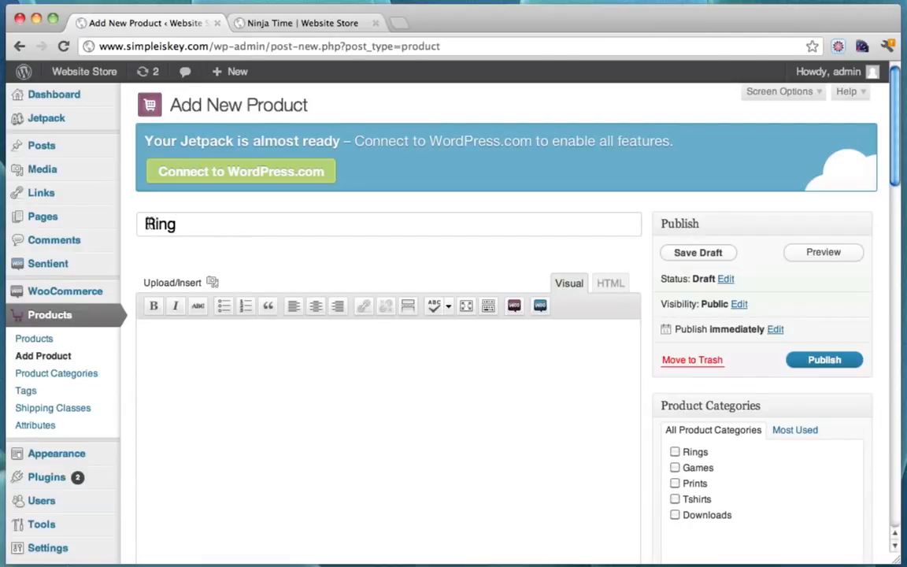
type("sDiamond")
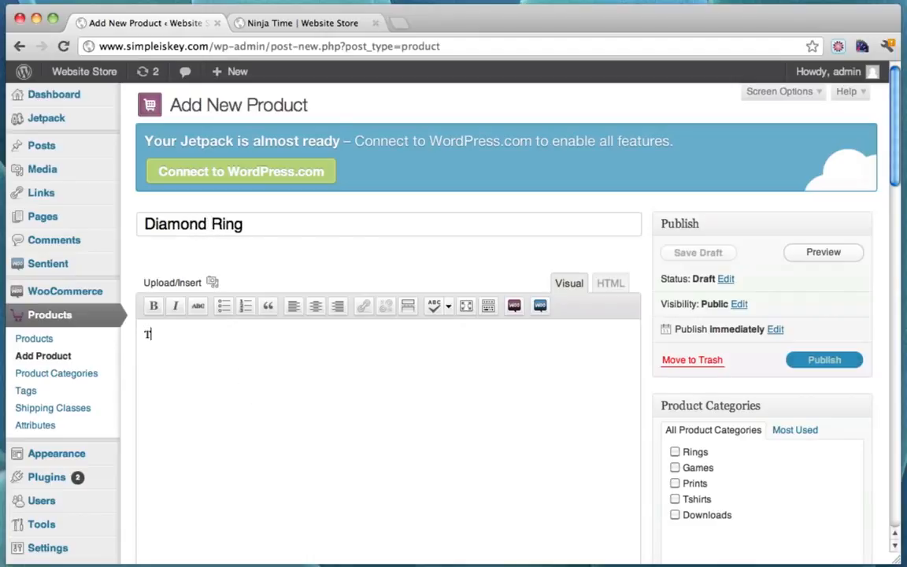
type(" his is a ring!")
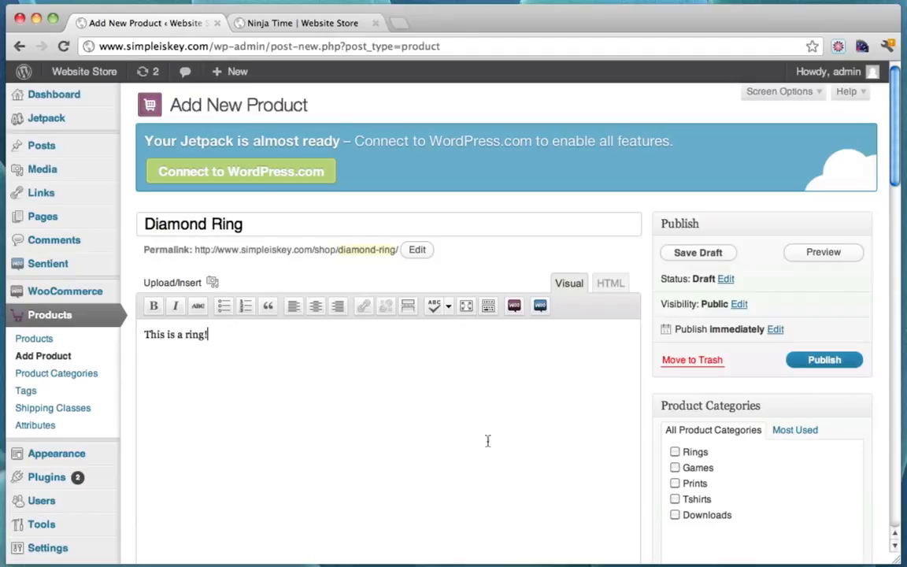
scroll(597, 295, "down", 5)
scroll(597, 296, "up", 4)
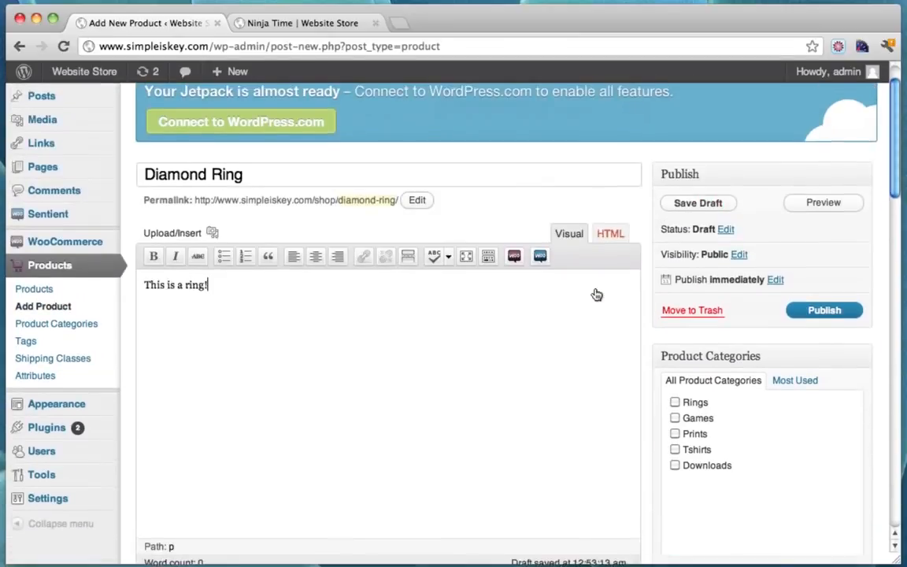
scroll(596, 296, "down", 4)
scroll(597, 295, "down", 8)
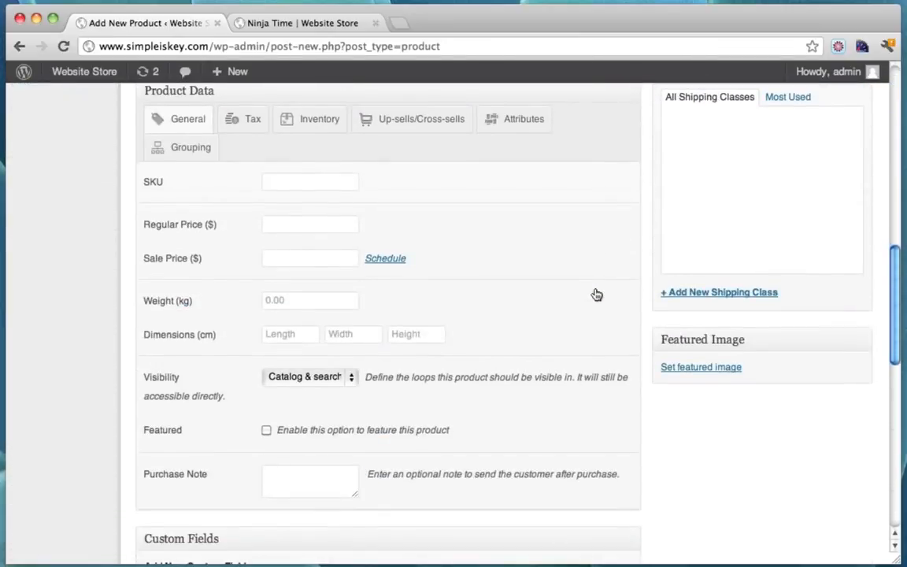
scroll(573, 334, "up", 10)
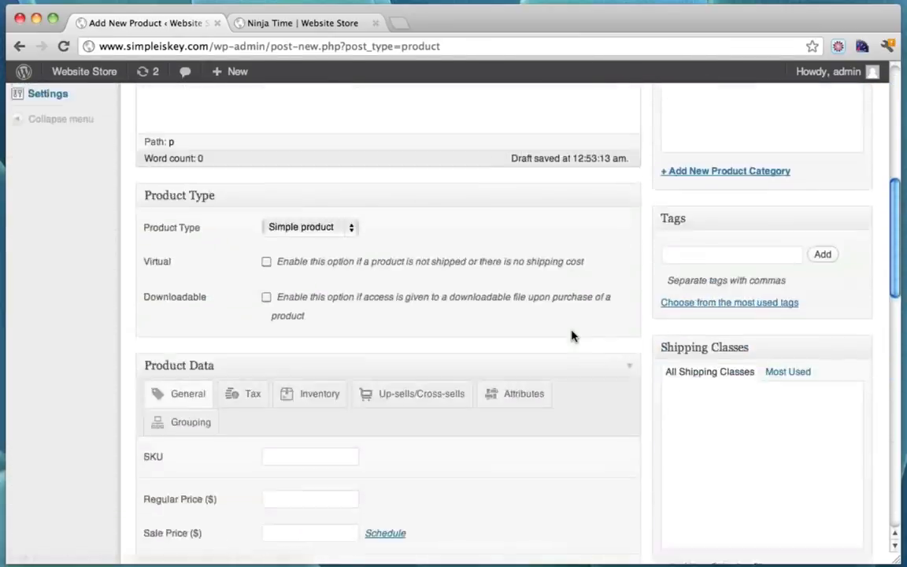
scroll(464, 292, "down", 5)
scroll(465, 291, "up", 3)
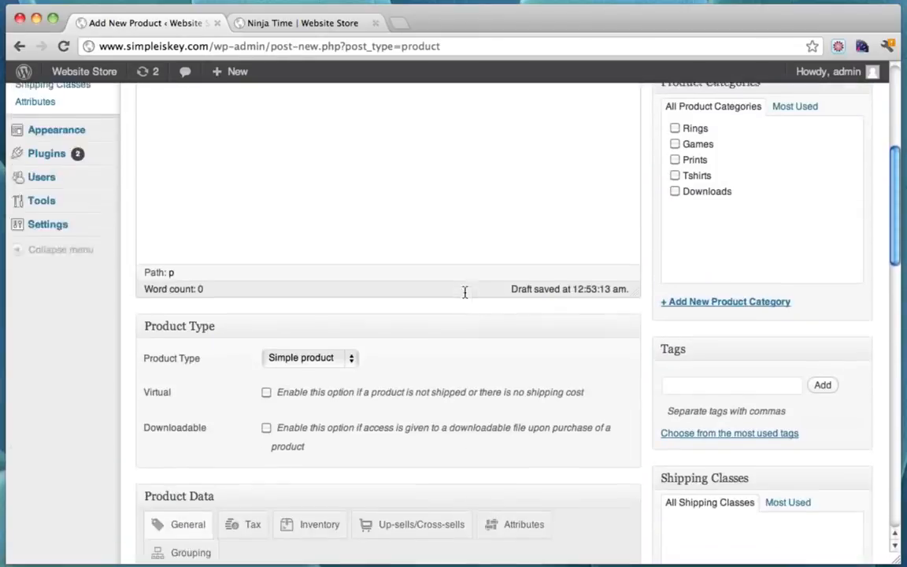
scroll(465, 292, "down", 4)
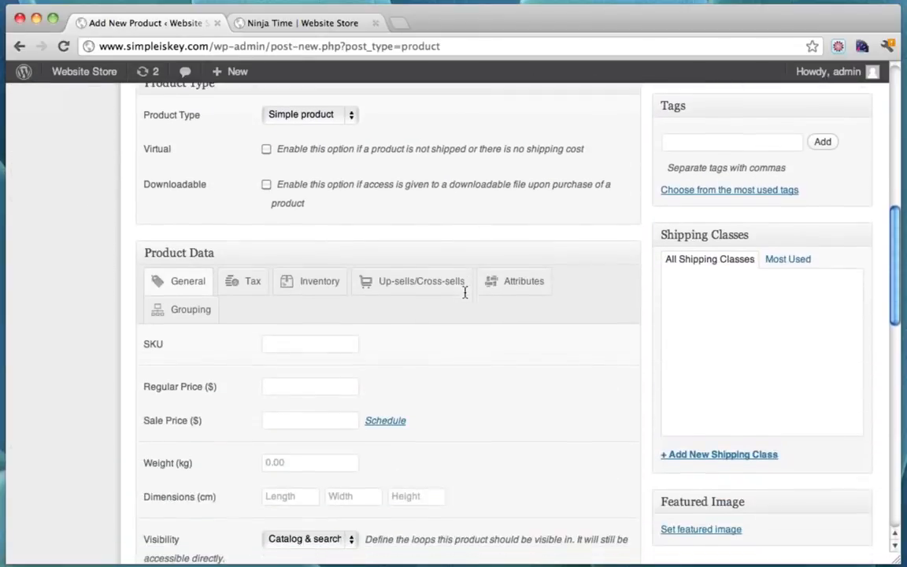
scroll(472, 307, "down", 2)
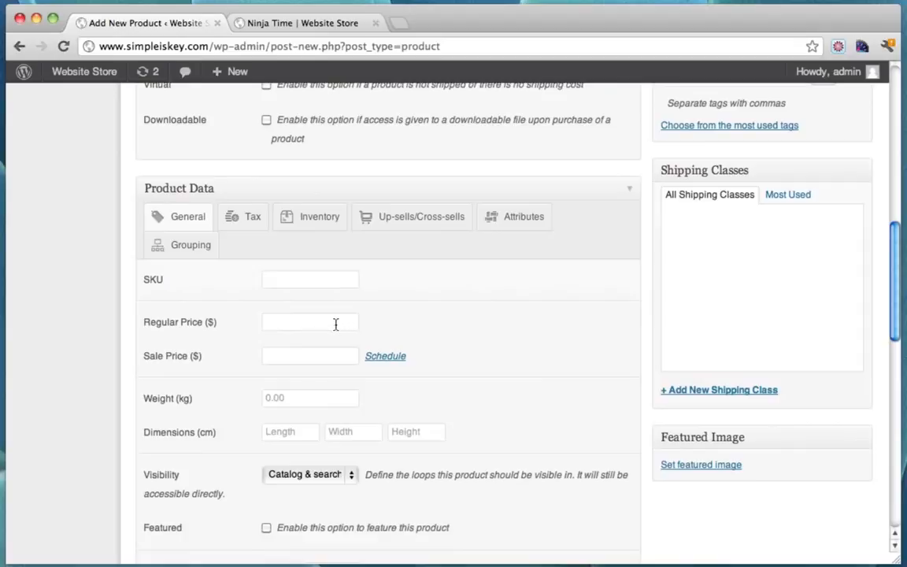
Set regular price 450 and SKU 5432, file it under Rings, and publish
left_click(335, 324)
type("45")
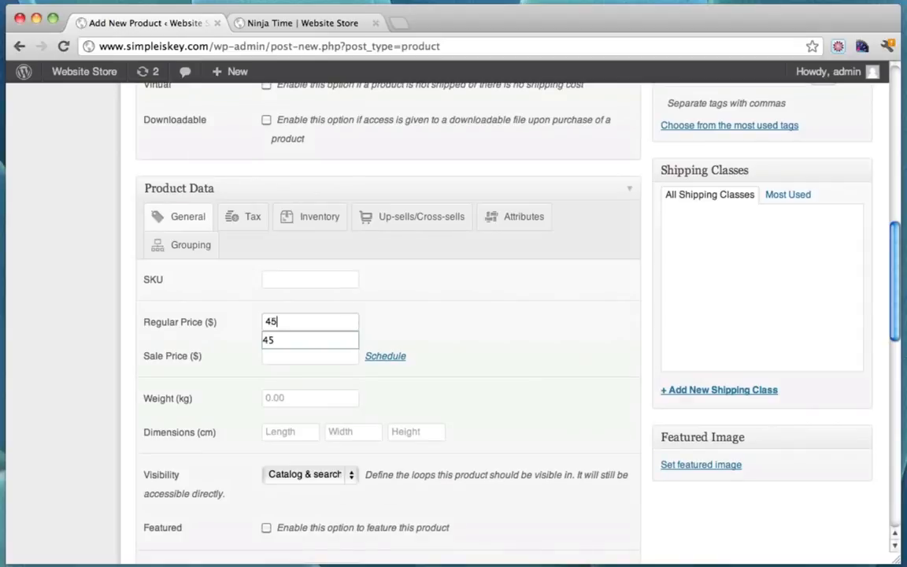
type("0")
left_click(319, 277)
type("5432")
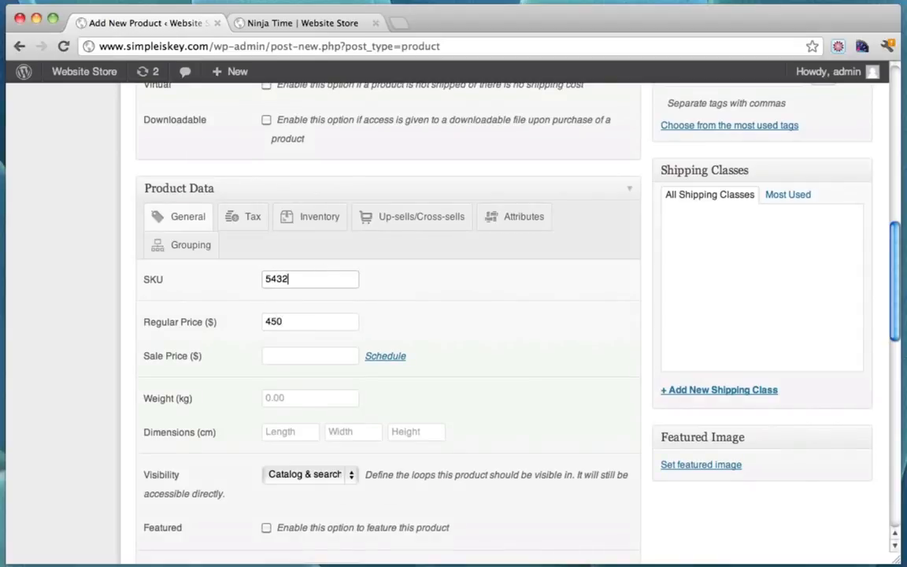
scroll(482, 324, "up", 15)
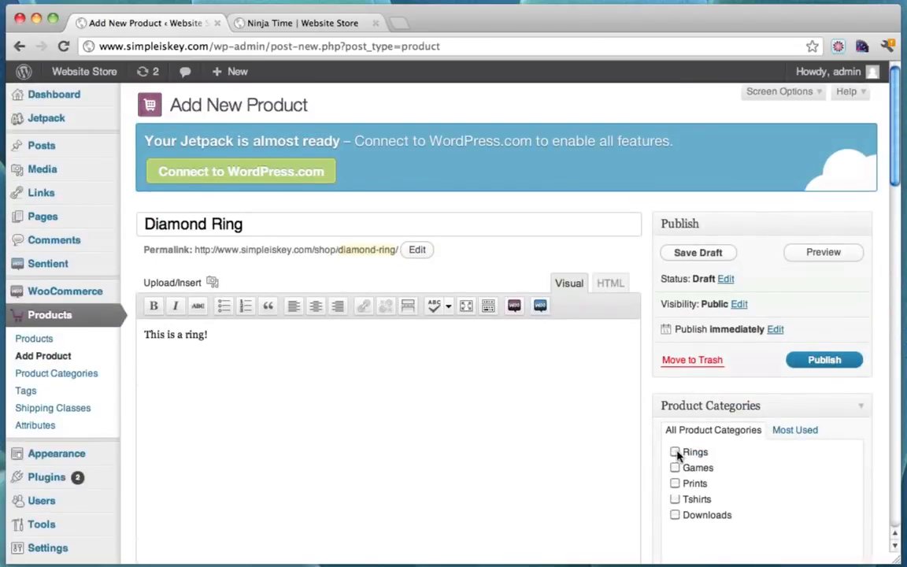
left_click(675, 451)
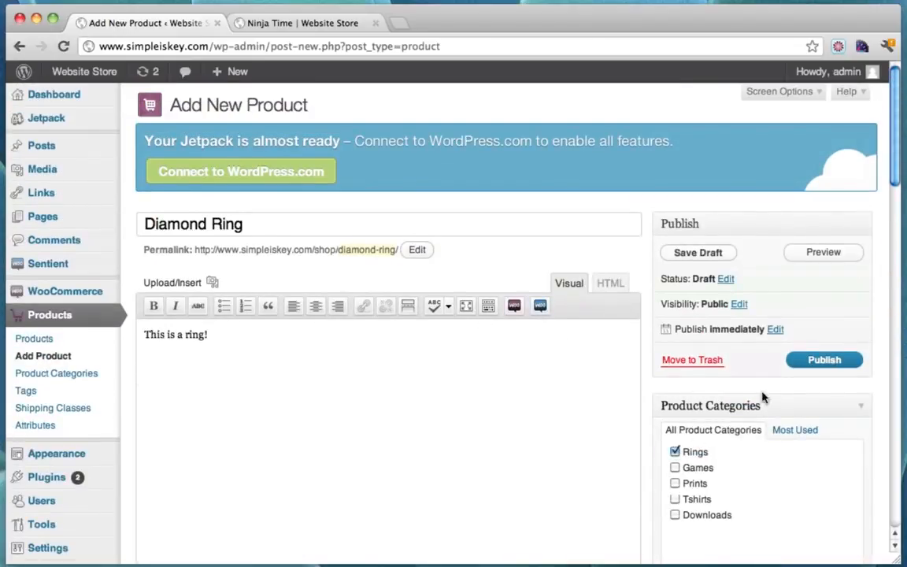
left_click(820, 360)
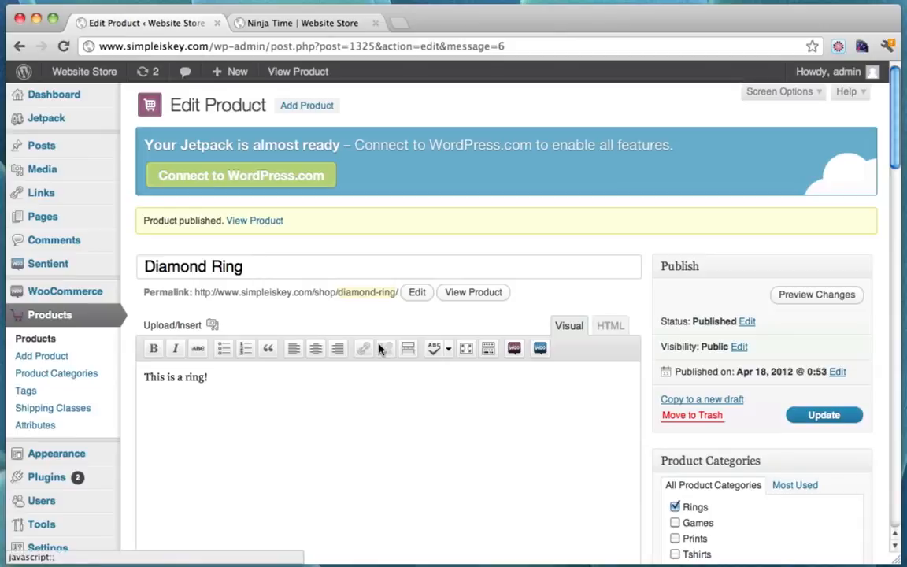
Switch to the storefront tab showing the Ninja Time product
left_click(322, 26)
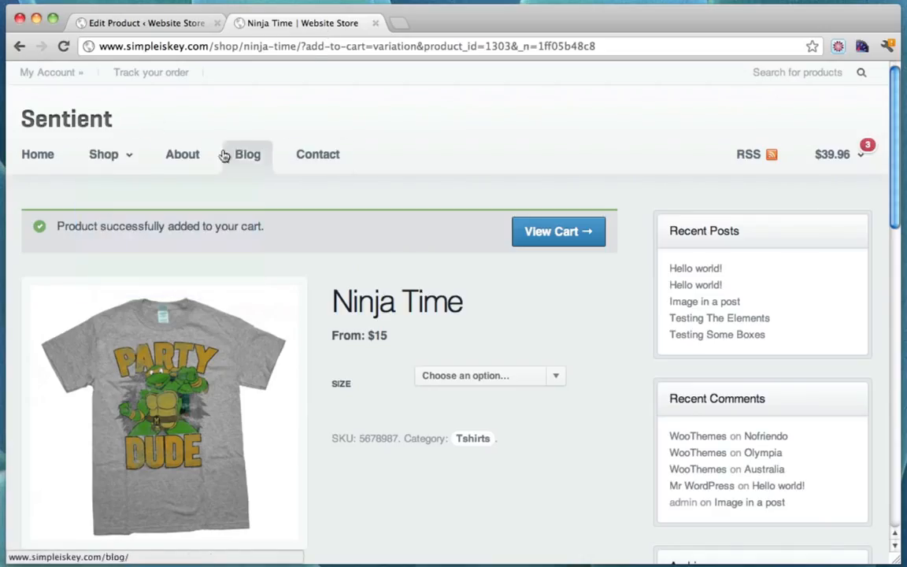
mouse_move(97, 201)
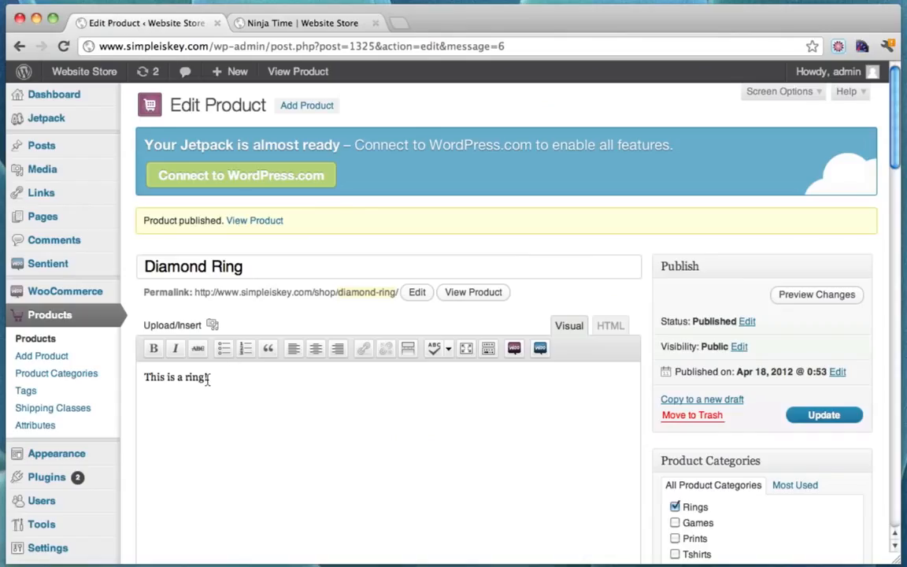
scroll(207, 378, "down", 1)
In the menu editor, enable the Product Categories box through Screen Options
mouse_move(63, 429)
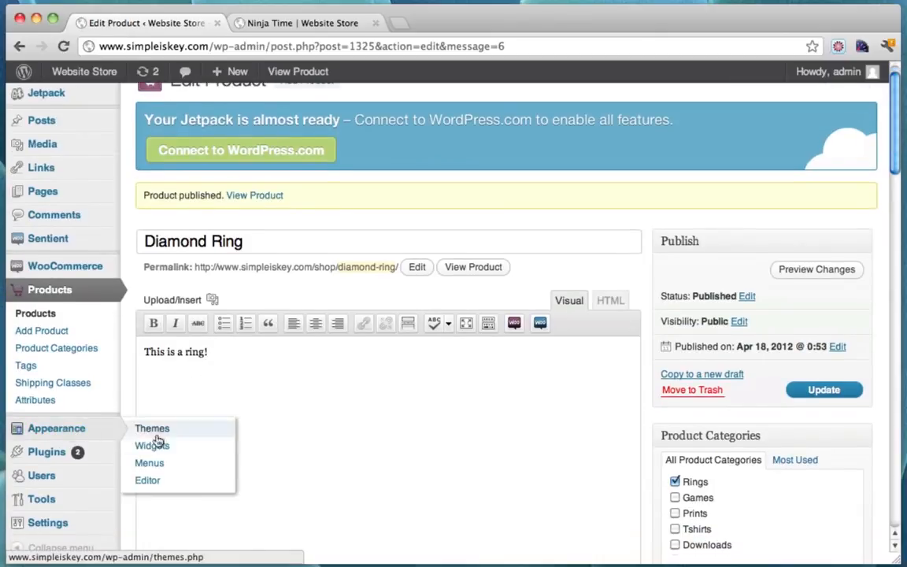
left_click(162, 467)
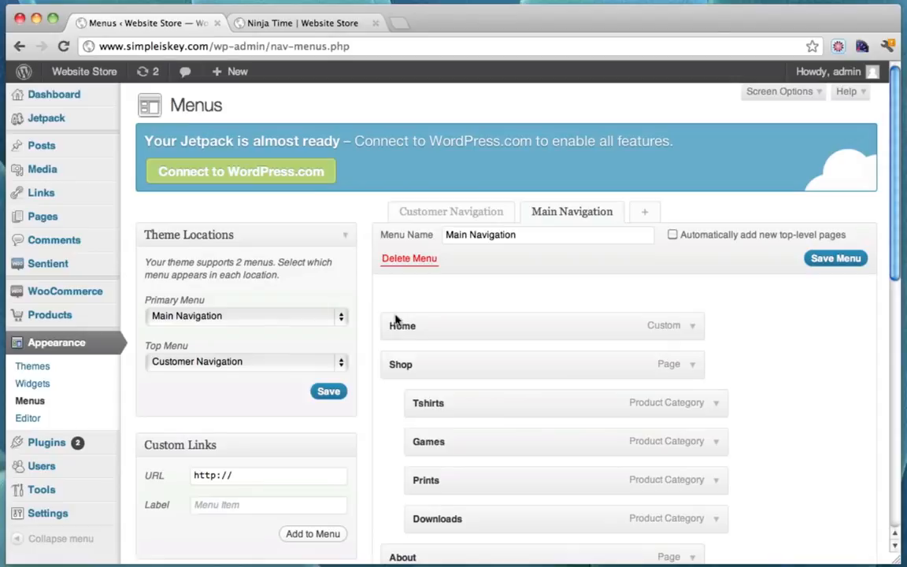
scroll(472, 298, "down", 10)
scroll(472, 297, "down", 4)
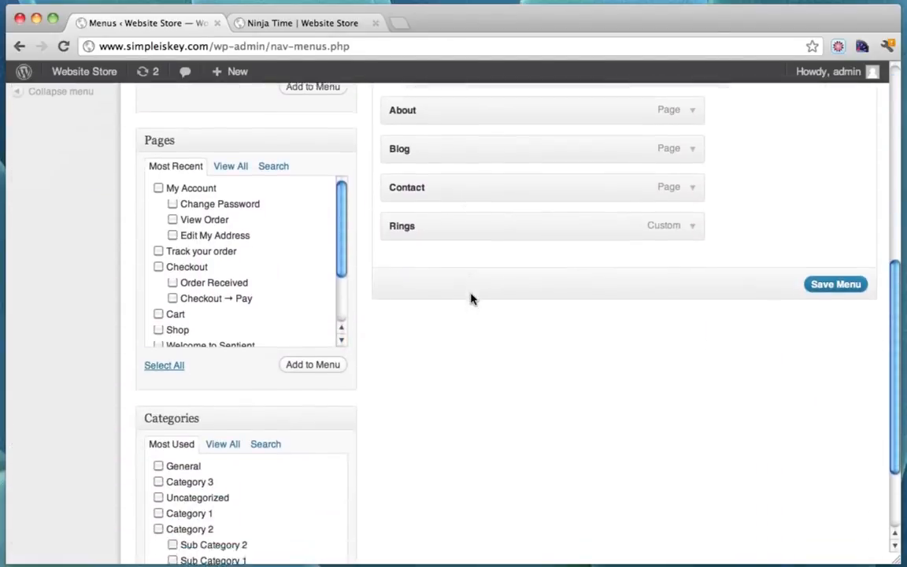
scroll(471, 297, "up", 10)
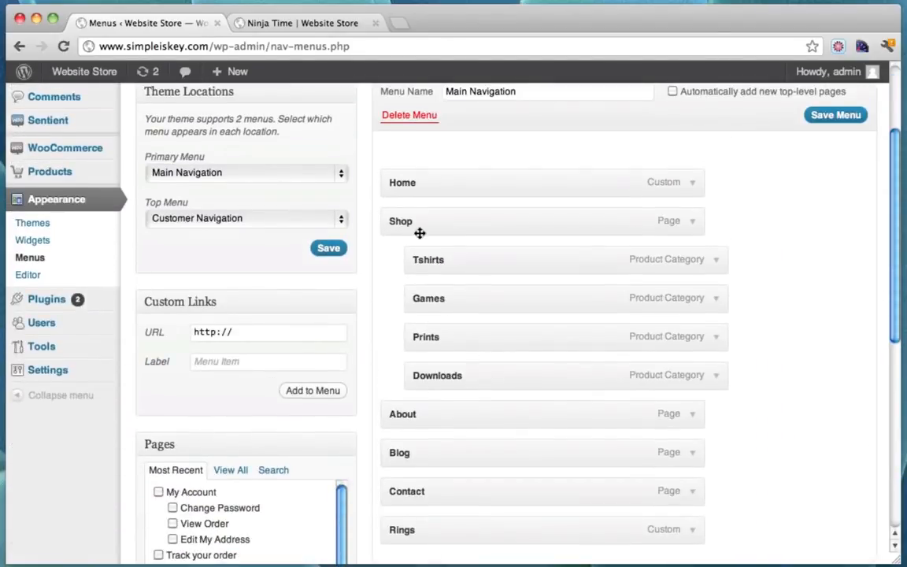
scroll(419, 234, "up", 4)
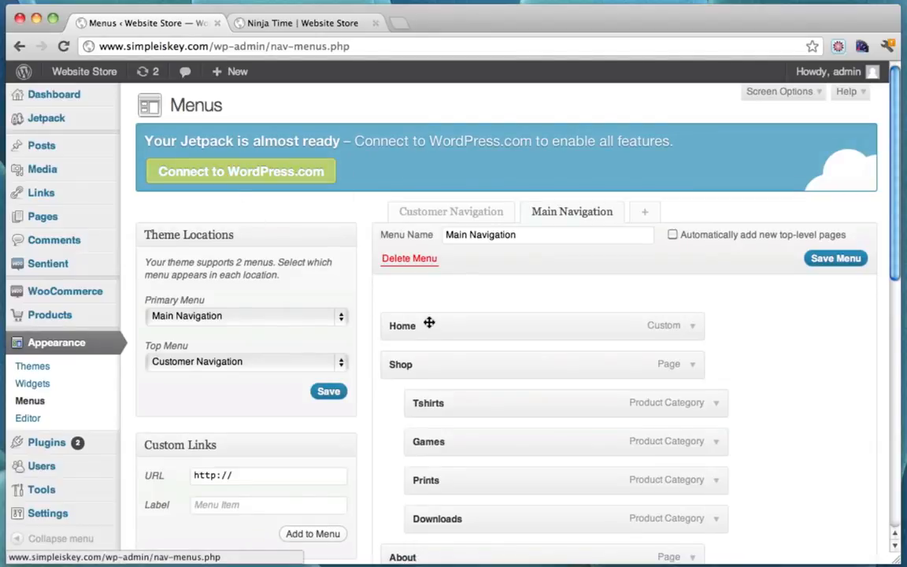
left_click(817, 96)
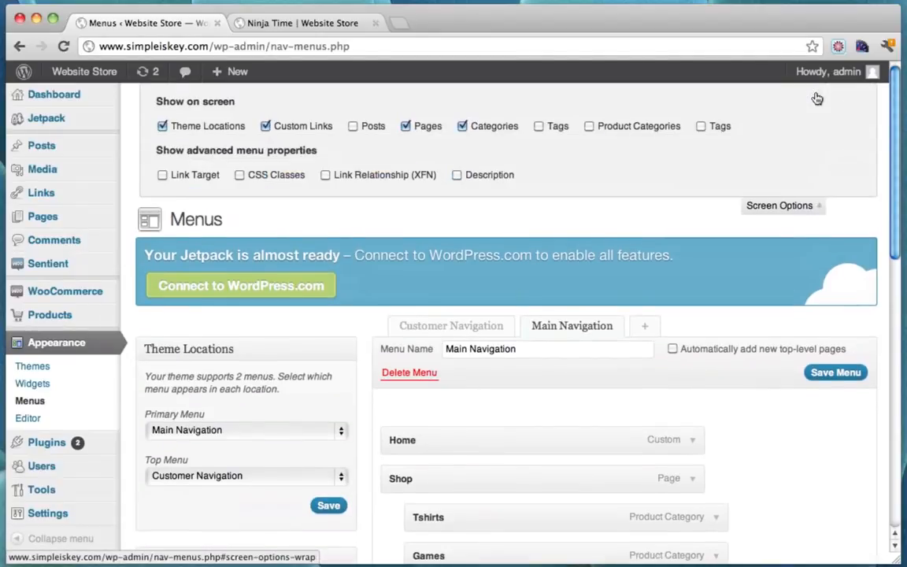
left_click(591, 128)
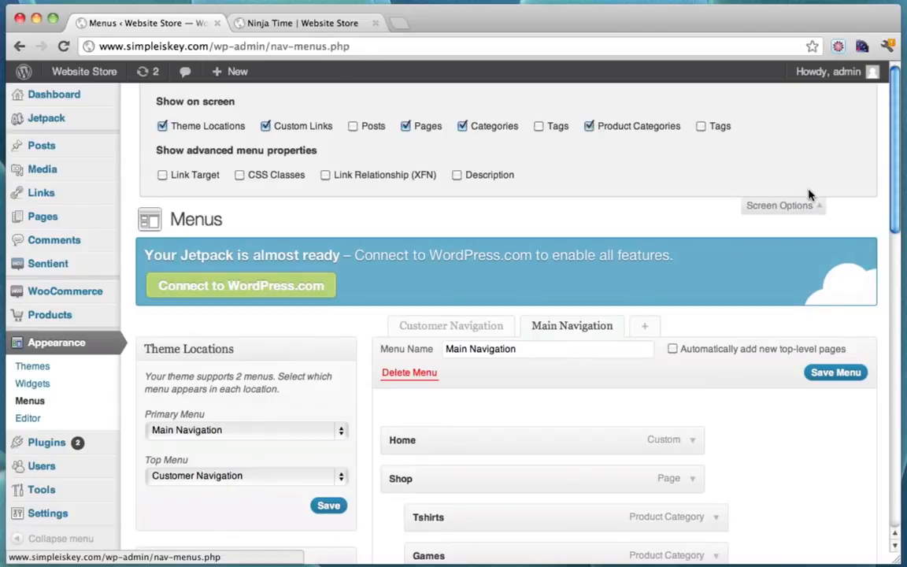
left_click(803, 207)
Add the Rings product category to the Main Navigation menu
scroll(623, 212, "down", 15)
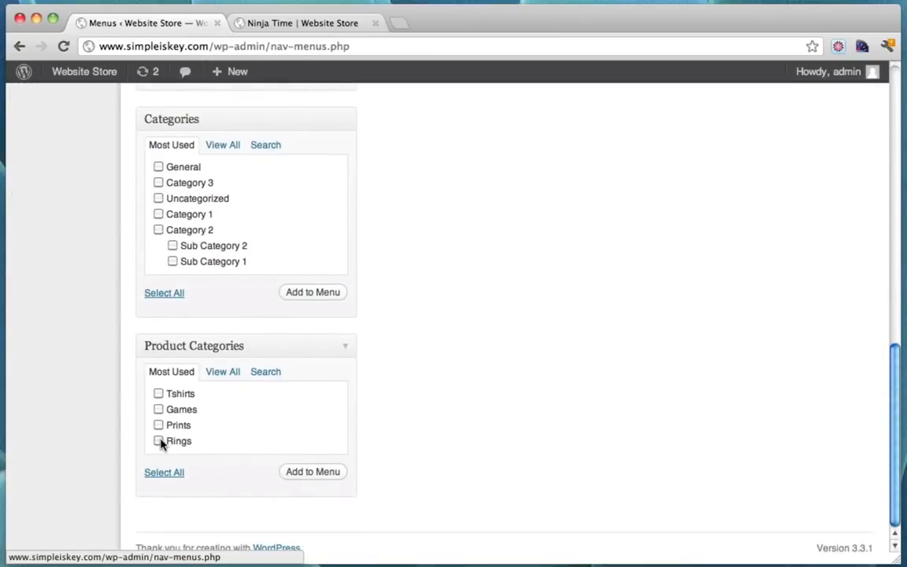
left_click(314, 472)
scroll(662, 340, "up", 3)
scroll(662, 340, "up", 5)
scroll(662, 341, "up", 3)
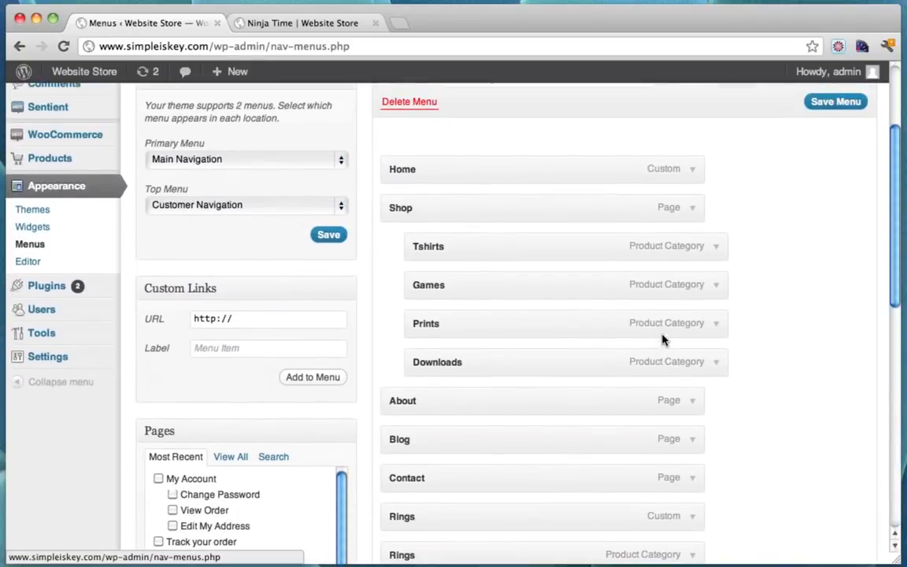
scroll(662, 340, "down", 3)
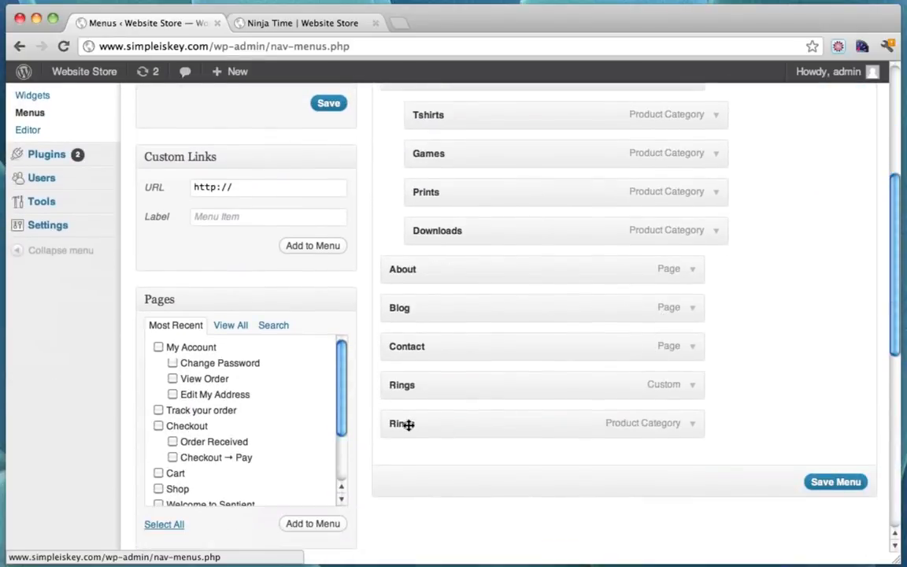
Remove the custom Rings link, nest the Rings category under Shop below Downloads, and save
left_click(691, 385)
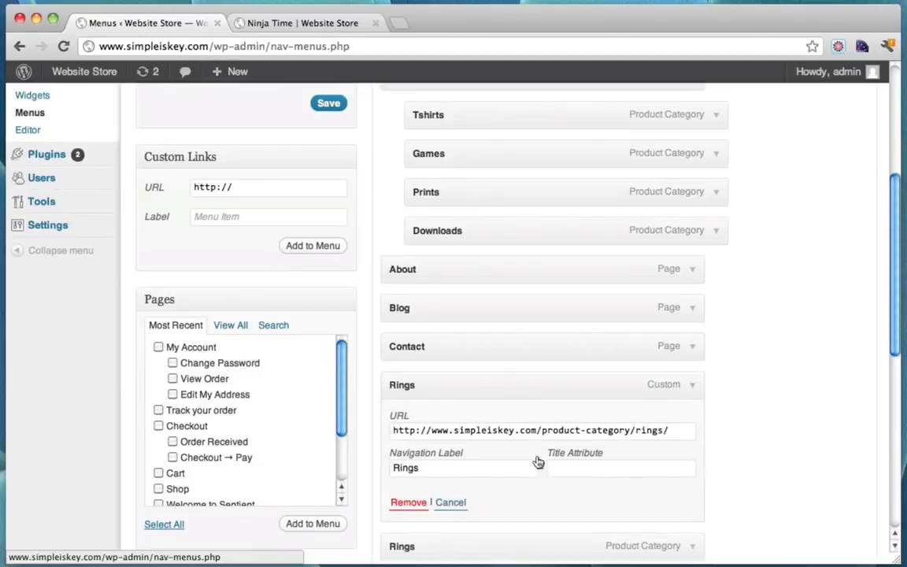
left_click(406, 502)
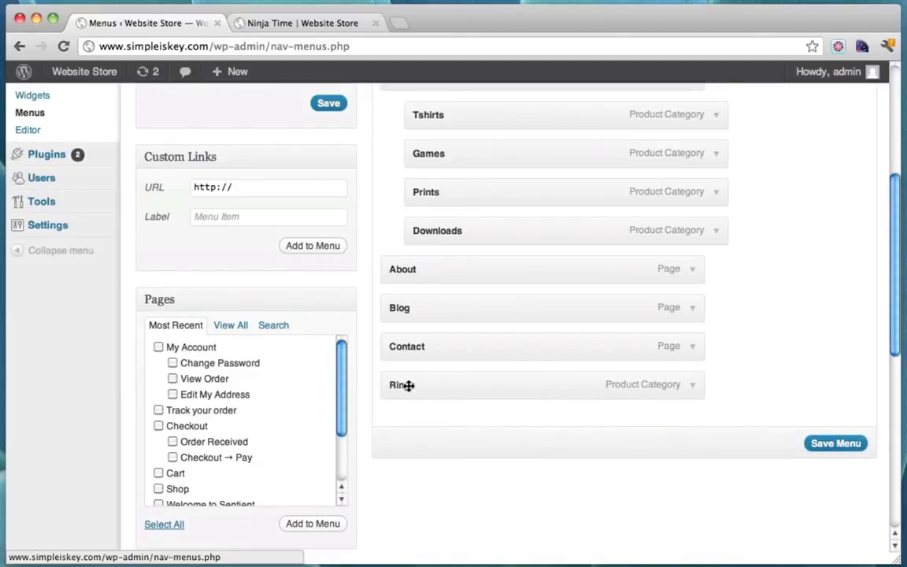
left_click_drag(405, 388, 429, 268)
scroll(429, 267, "up", 5)
scroll(482, 421, "down", 5)
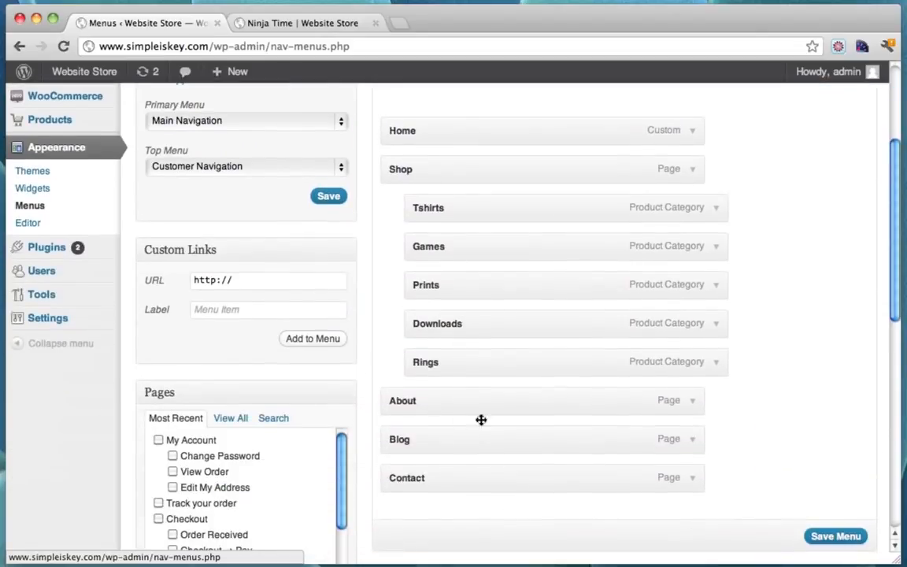
left_click(838, 536)
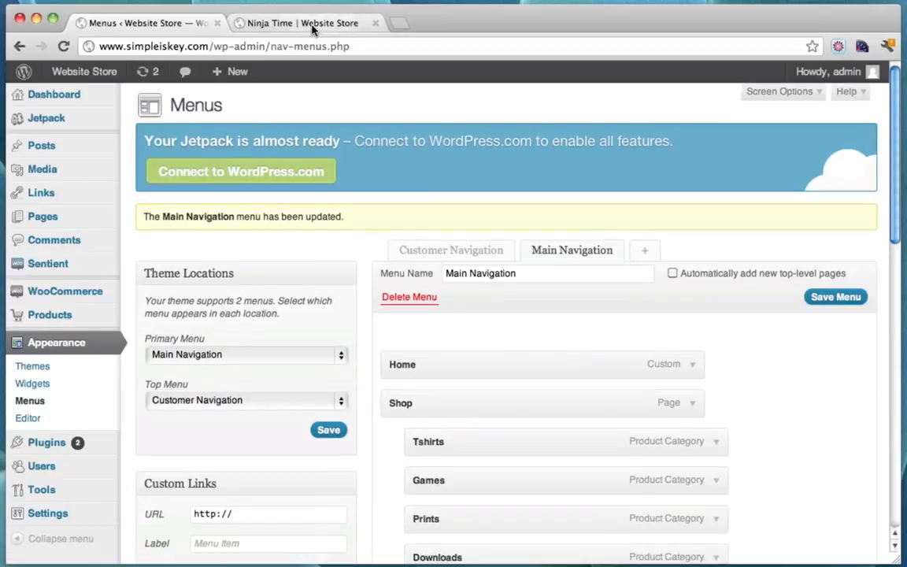
Go from the Ninja Time product page to the store's home page
left_click(312, 27)
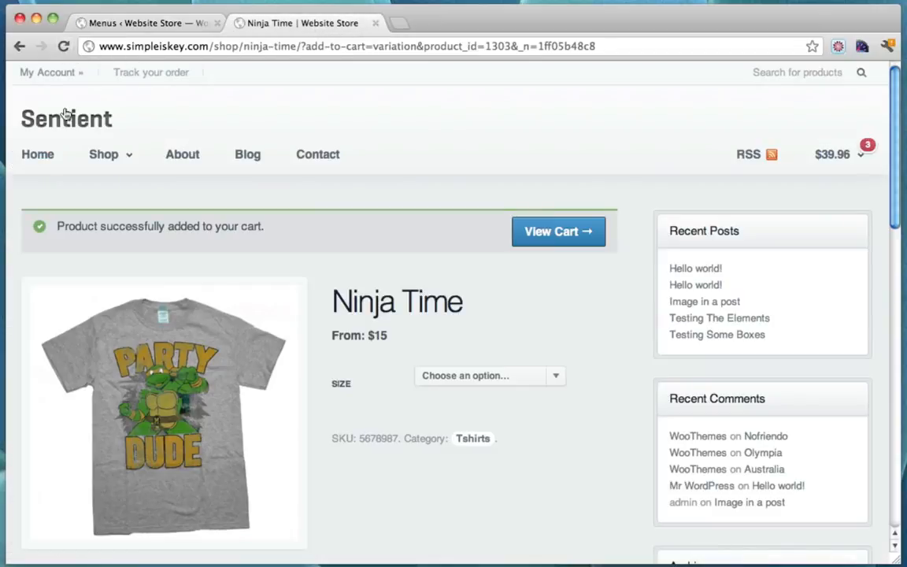
left_click(41, 156)
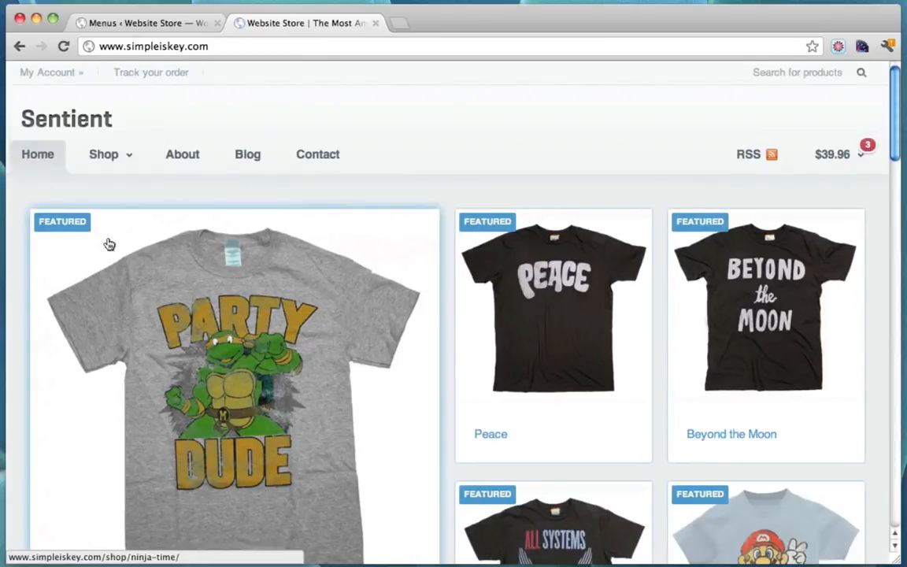
Add the Diamond Ring from Shop > Rings to the cart (4 items, $489.96), then return home
mouse_move(118, 161)
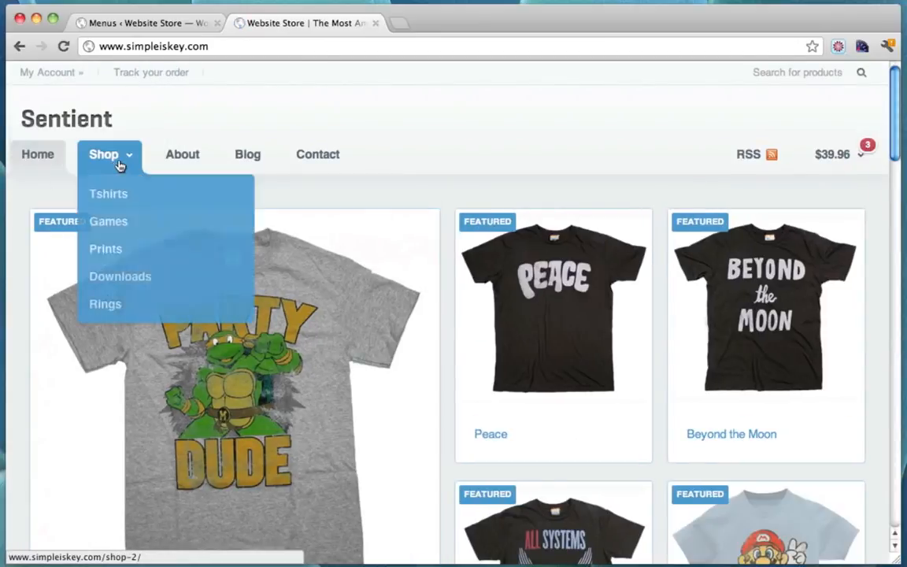
left_click(107, 306)
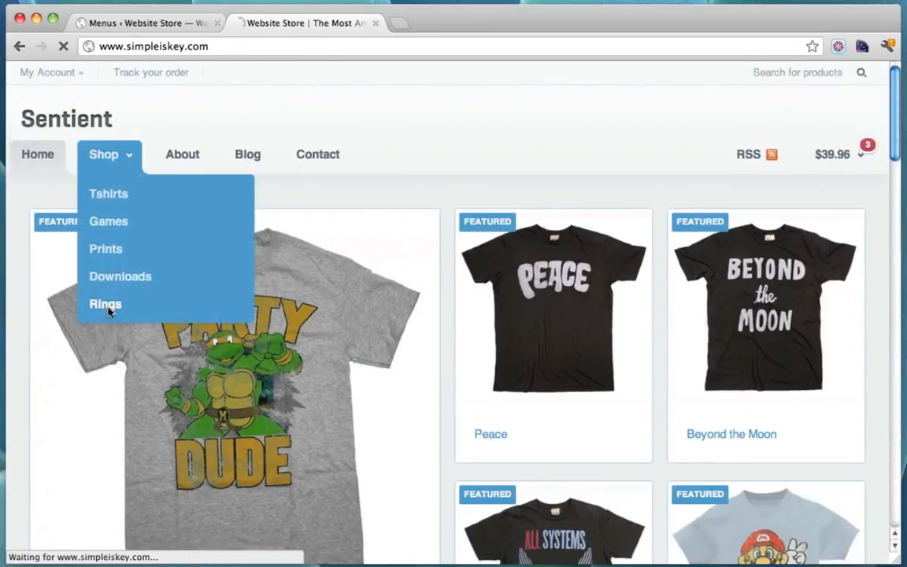
scroll(354, 276, "down", 5)
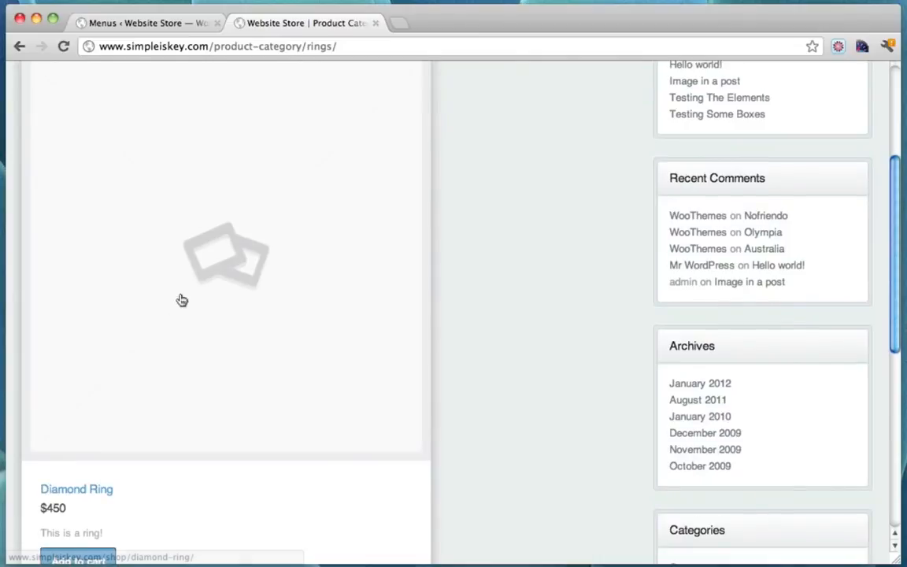
scroll(378, 244, "down", 3)
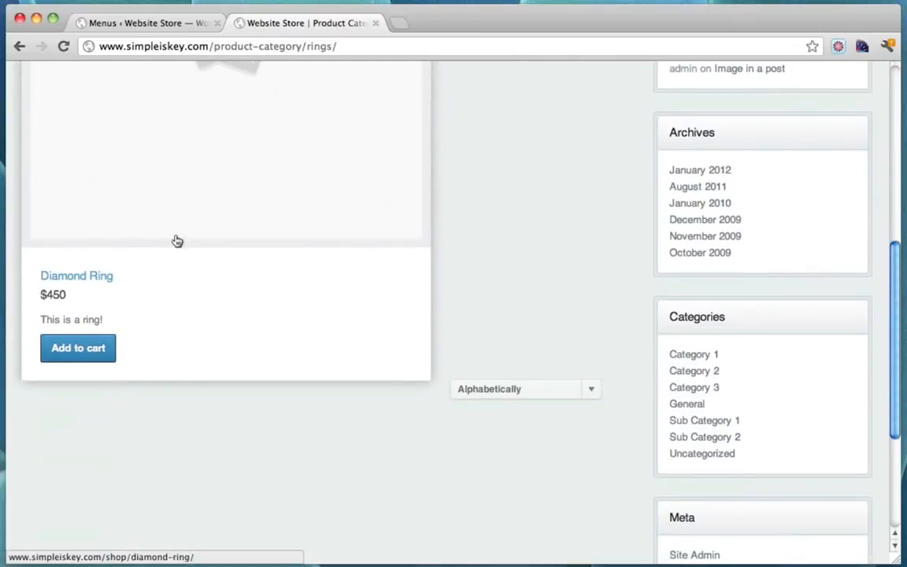
left_click(102, 276)
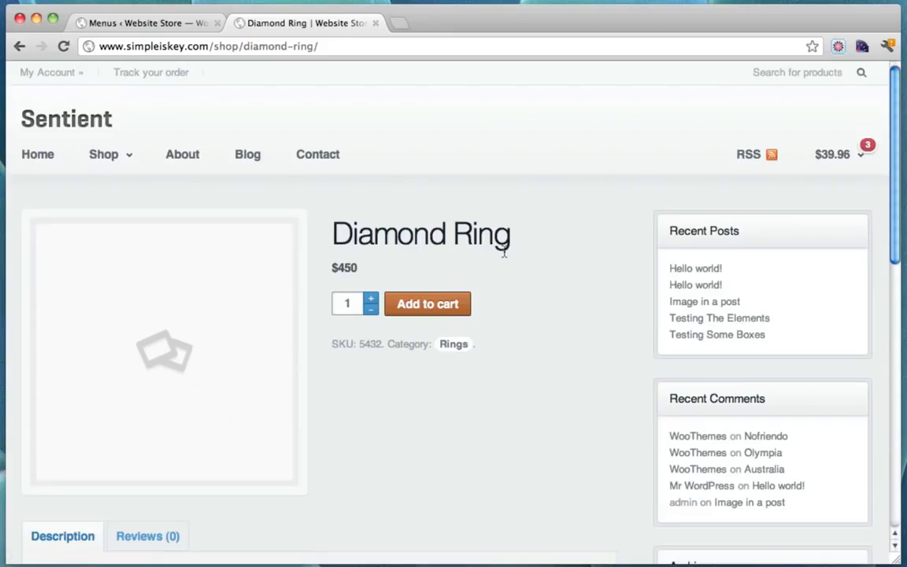
left_click(444, 304)
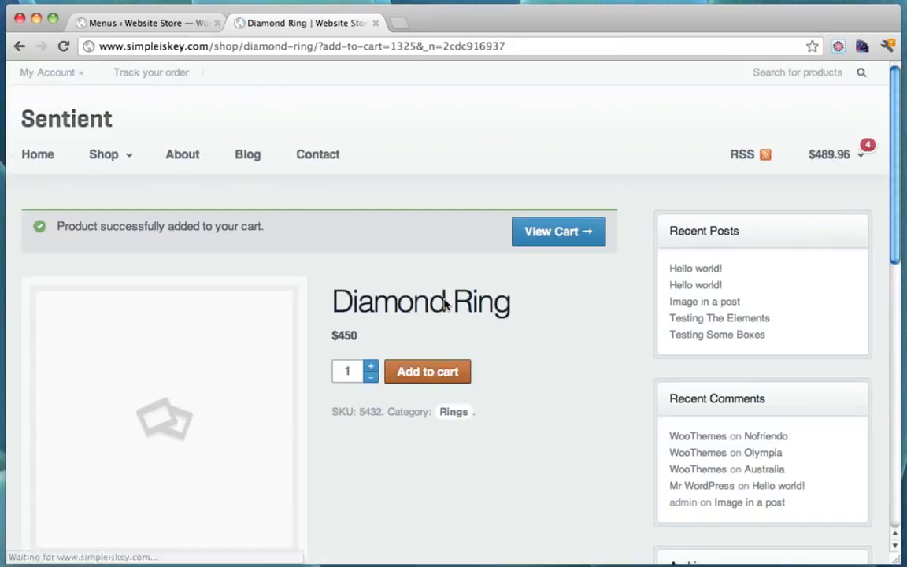
mouse_move(823, 146)
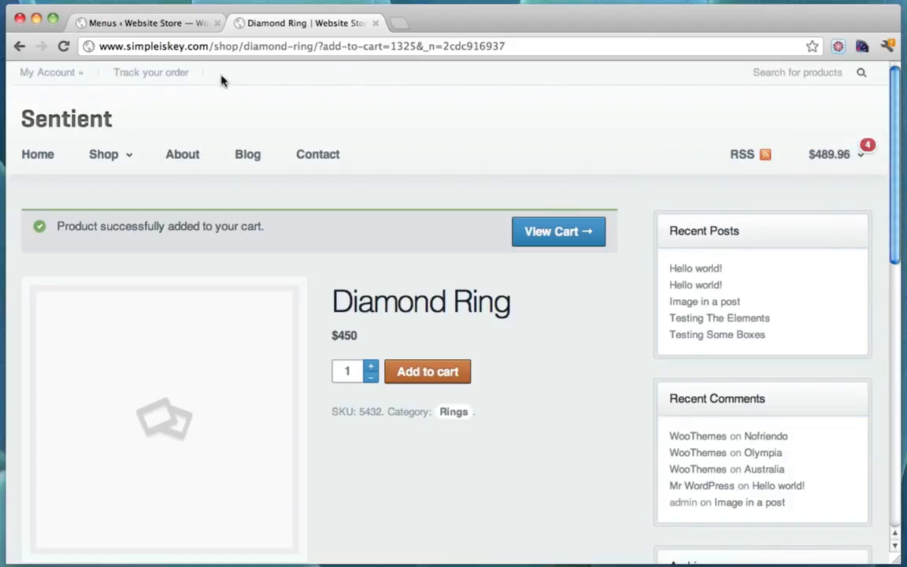
left_click(47, 155)
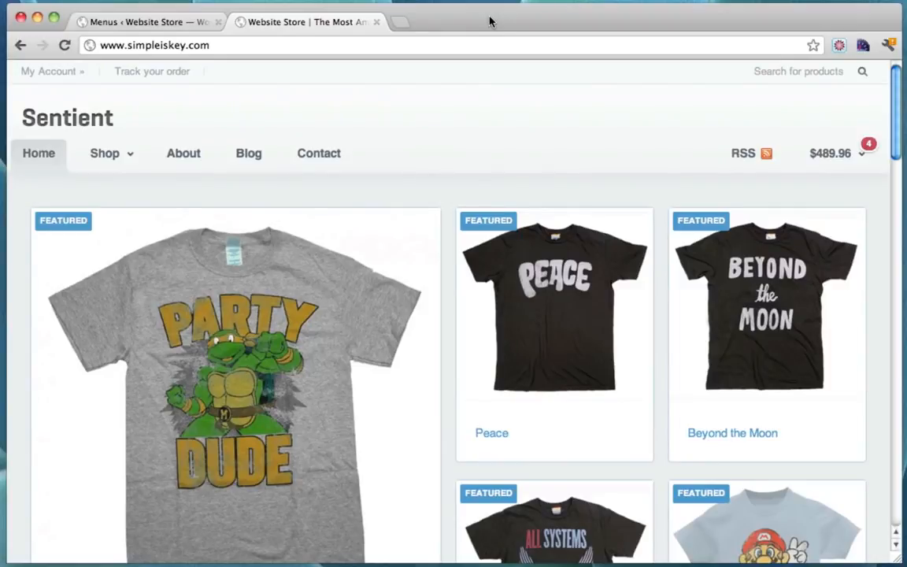
mouse_move(833, 154)
left_click(400, 22)
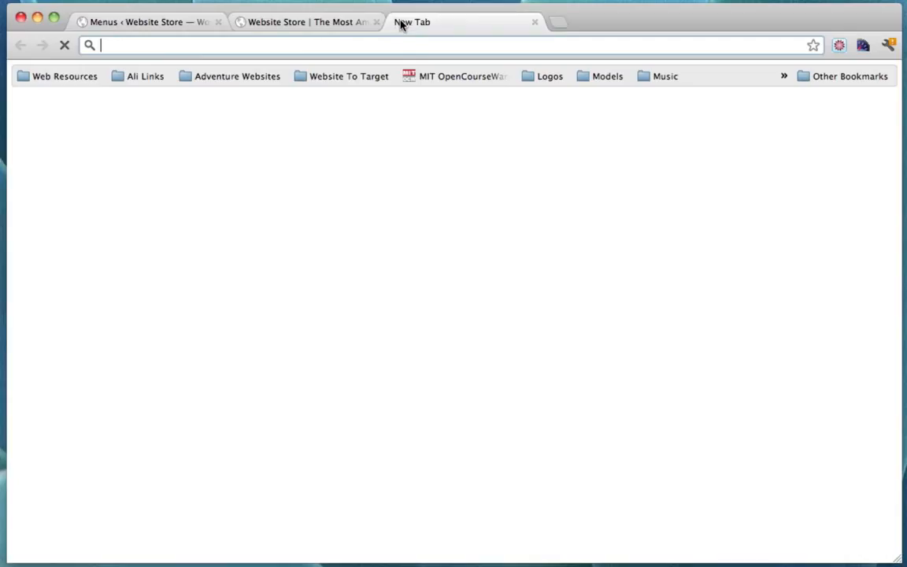
type("www.payp")
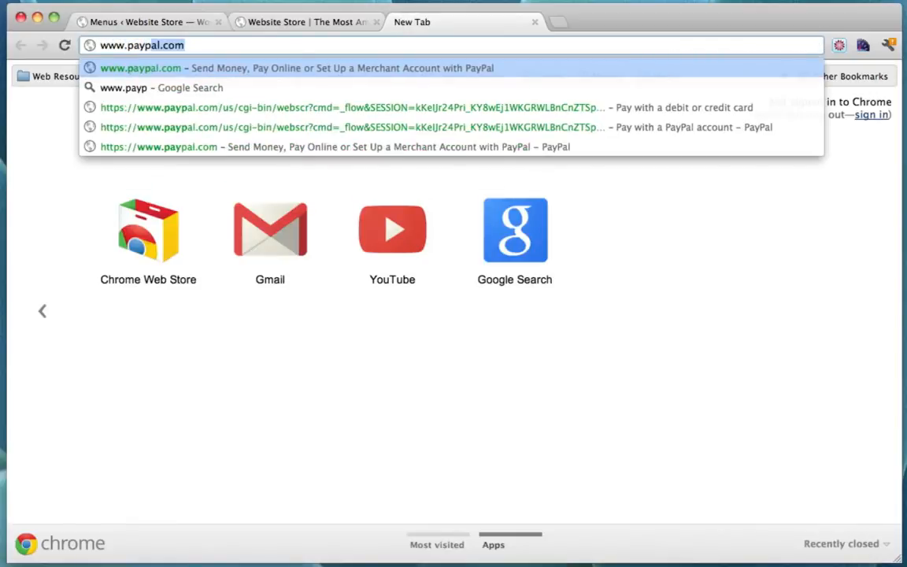
type("al.com")
key("Return")
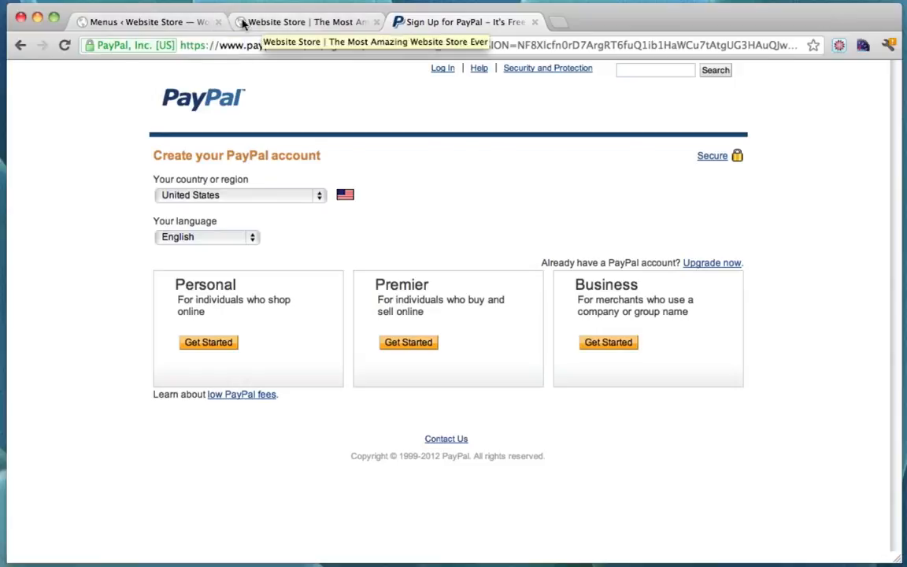
left_click(176, 24)
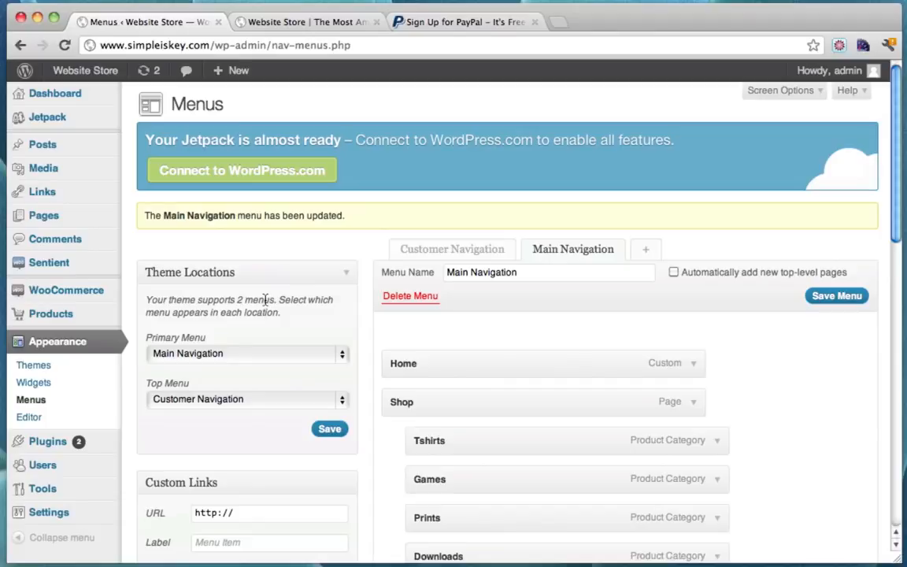
Disable the bank transfer, cheque and cash on delivery gateways, leaving only PayPal, and save
left_click(72, 291)
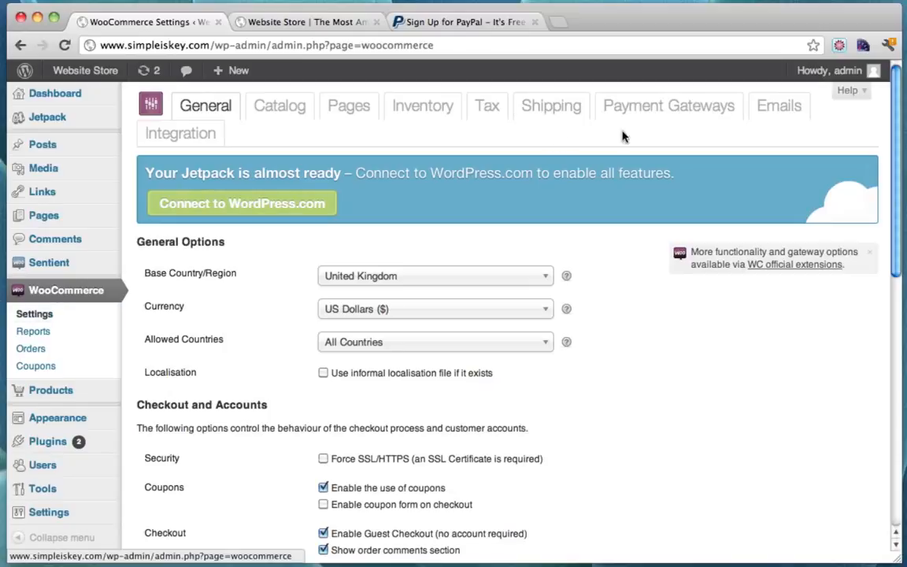
left_click(664, 114)
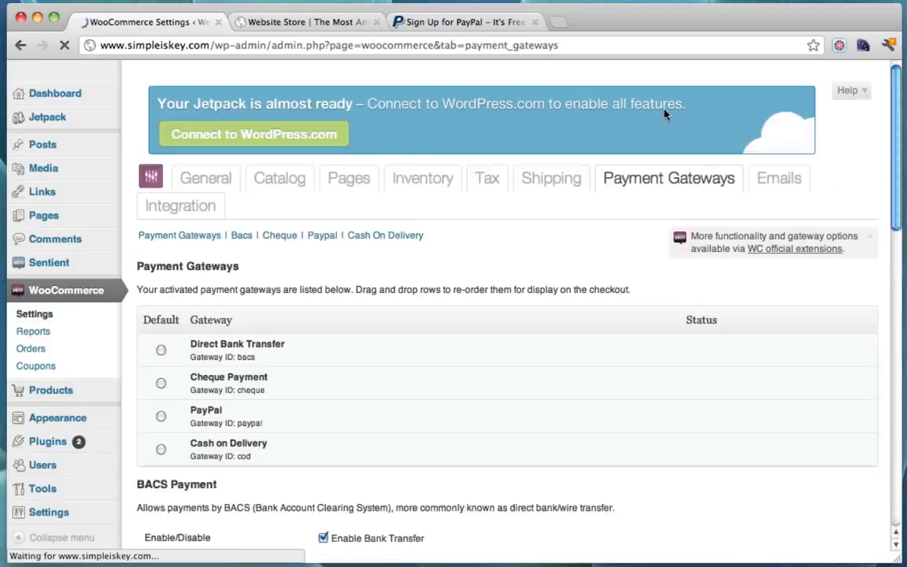
scroll(431, 303, "down", 1)
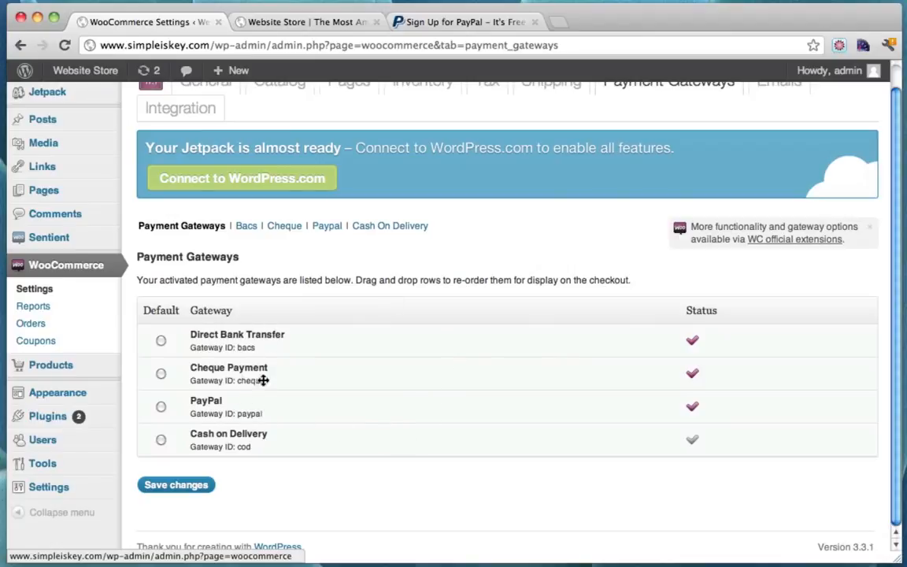
left_click(246, 228)
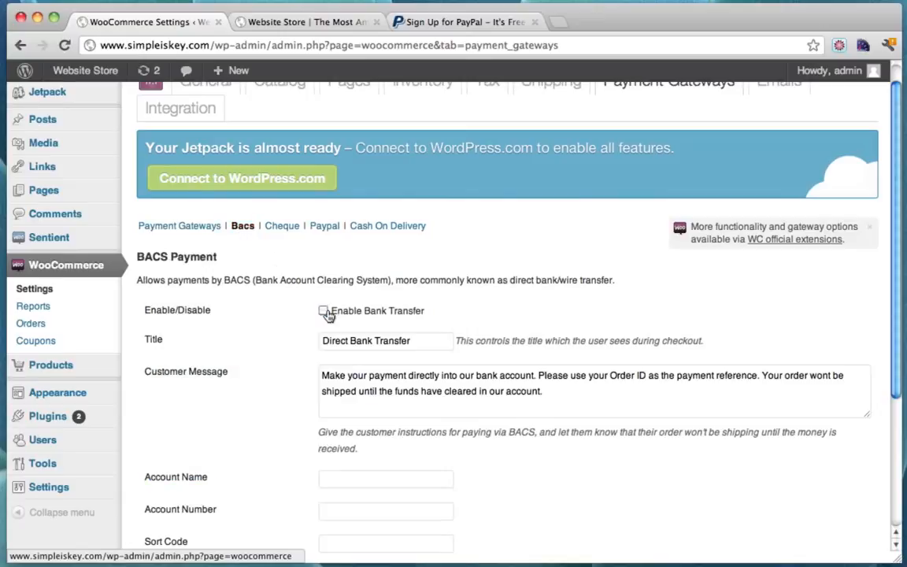
left_click(207, 230)
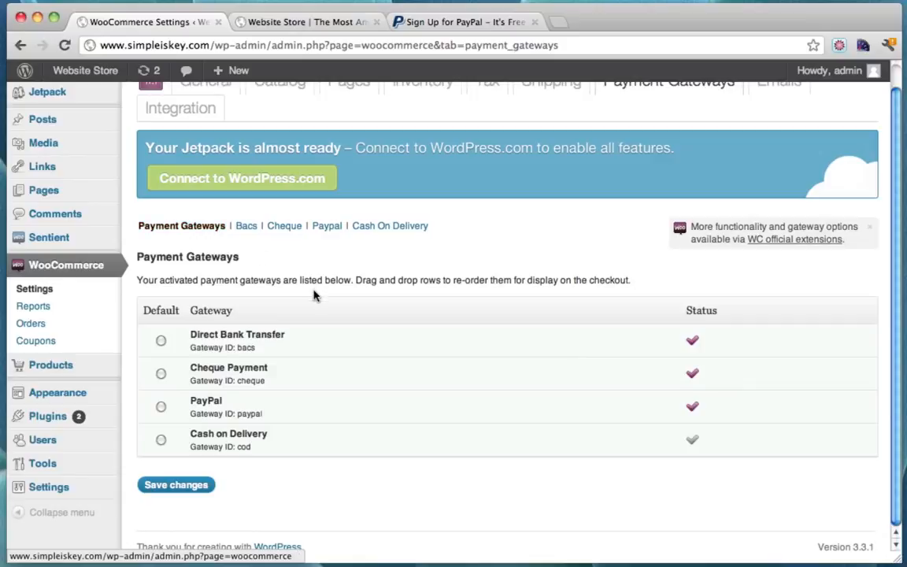
left_click(245, 232)
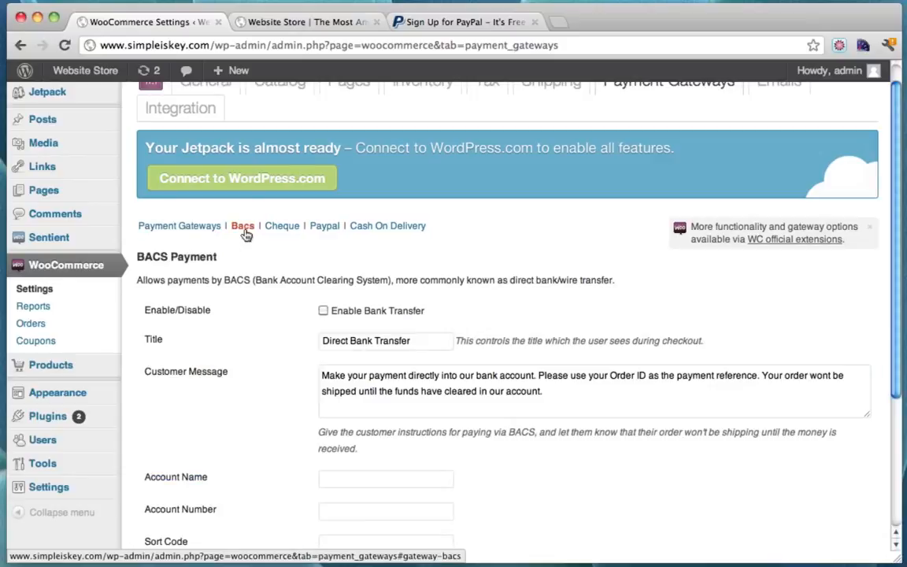
left_click(180, 232)
left_click(288, 230)
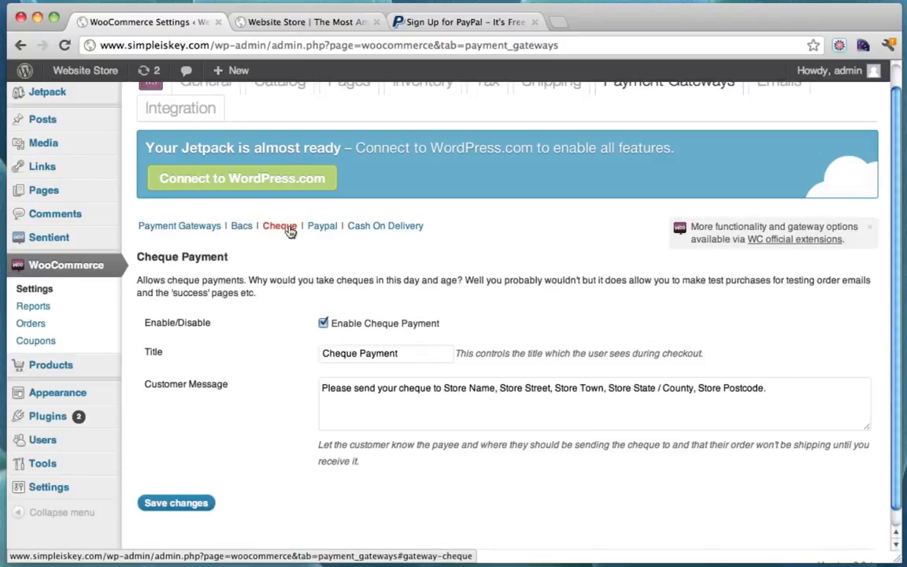
left_click(201, 229)
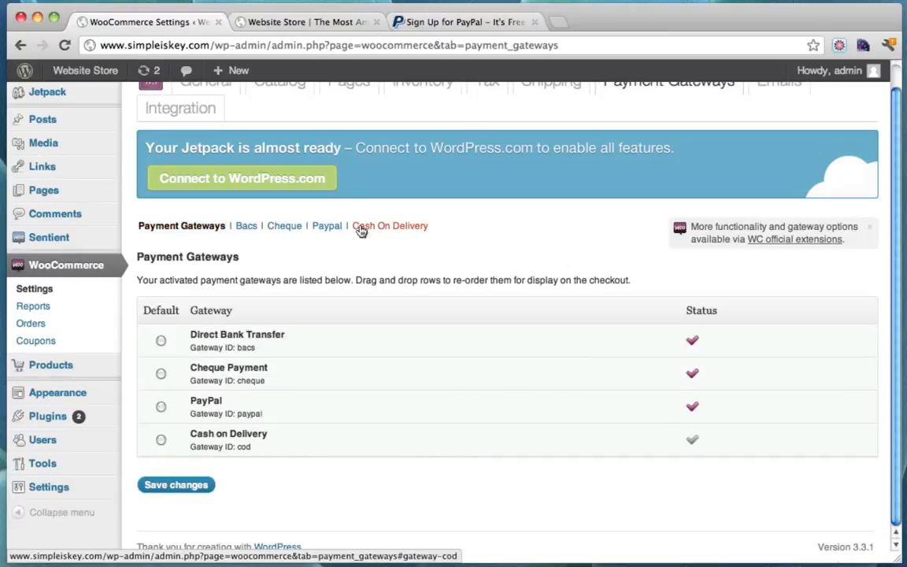
left_click(361, 229)
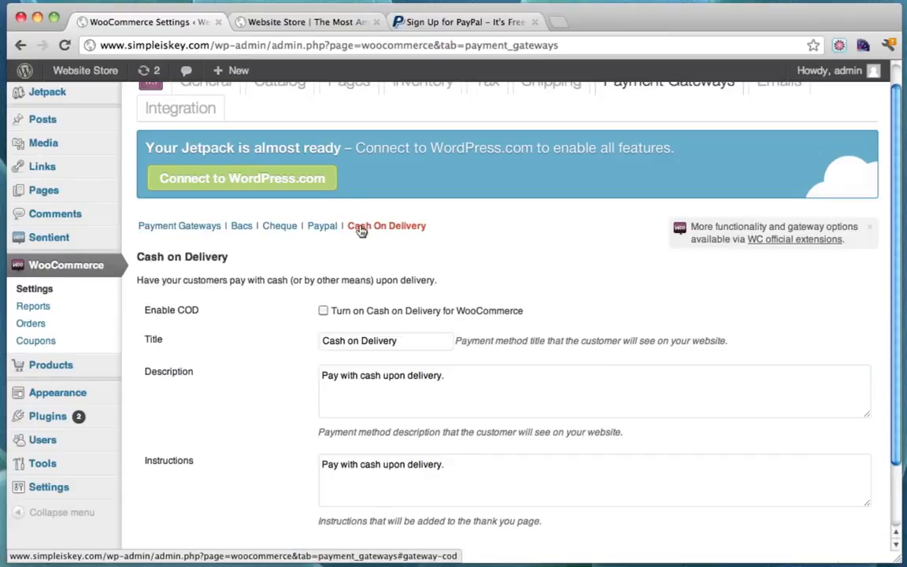
left_click(185, 228)
left_click(176, 488)
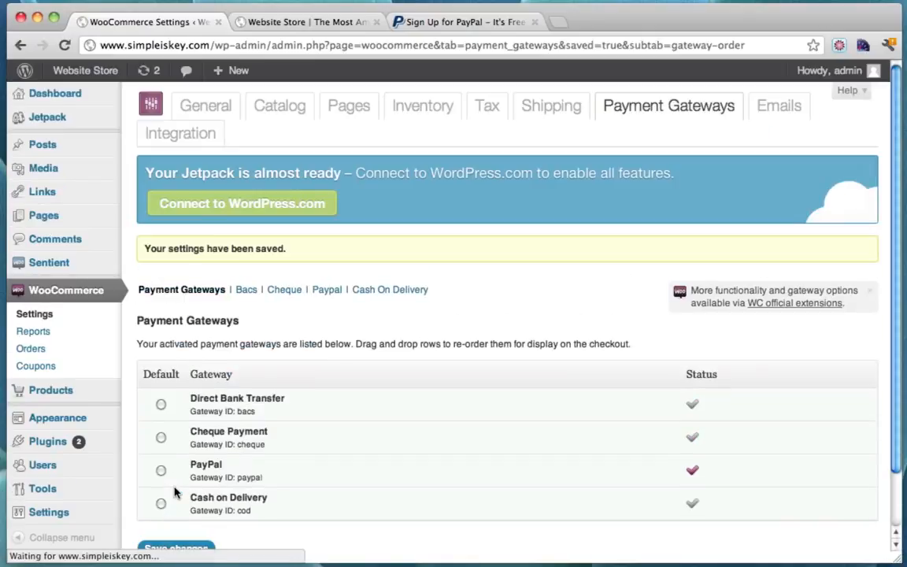
scroll(244, 411, "down", 1)
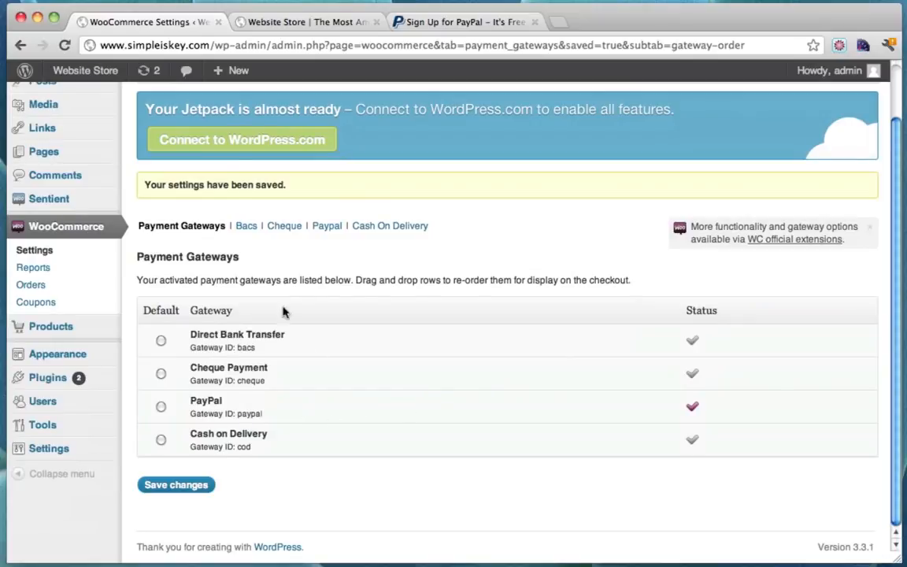
Fill the PayPal Email field from the saved autocomplete suggestion and save the PayPal gateway settings
left_click(327, 226)
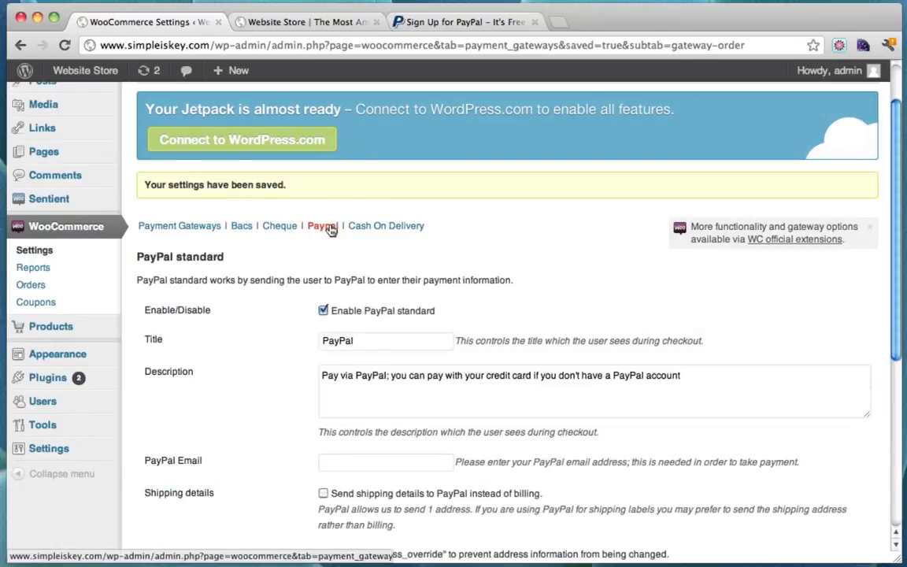
scroll(502, 285, "down", 8)
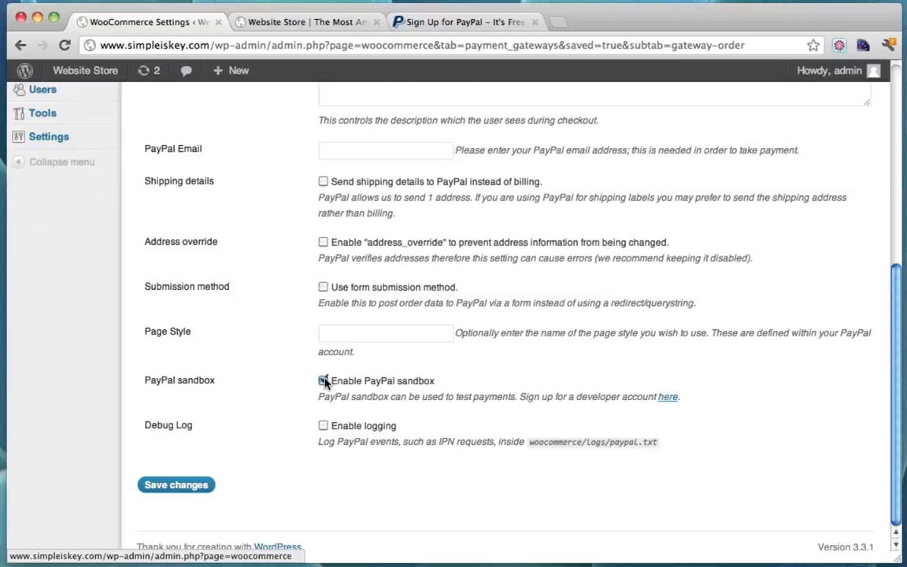
scroll(324, 382, "up", 5)
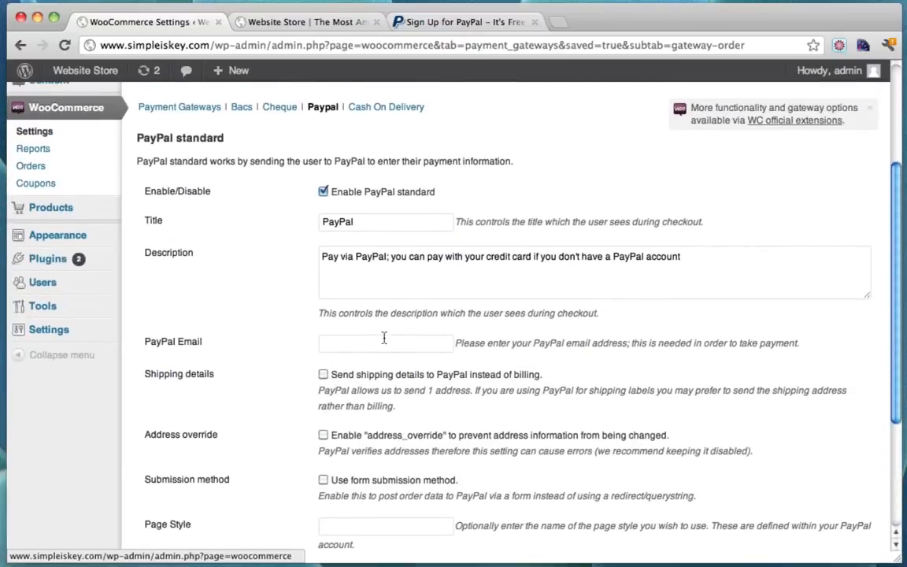
left_click(380, 340)
type("tyl")
key("Down")
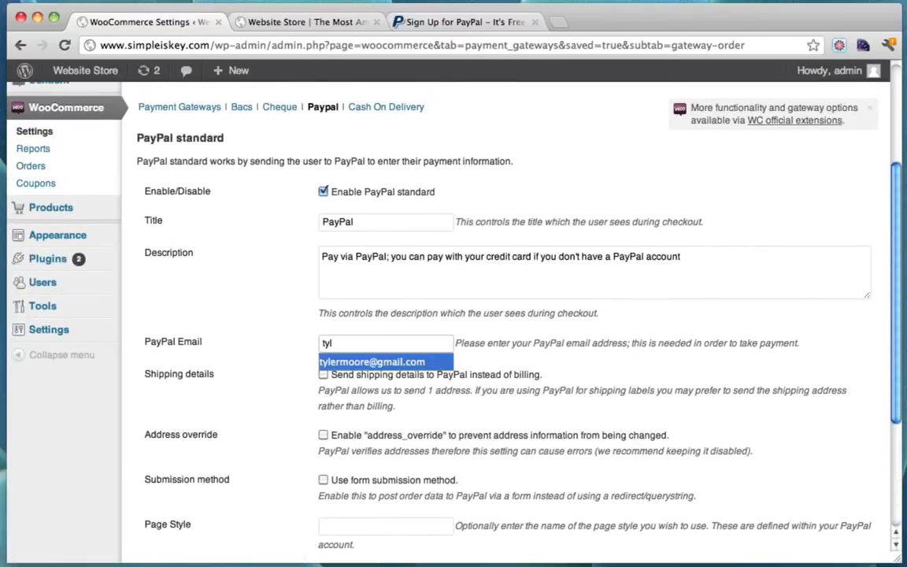
type("yl")
key("Return")
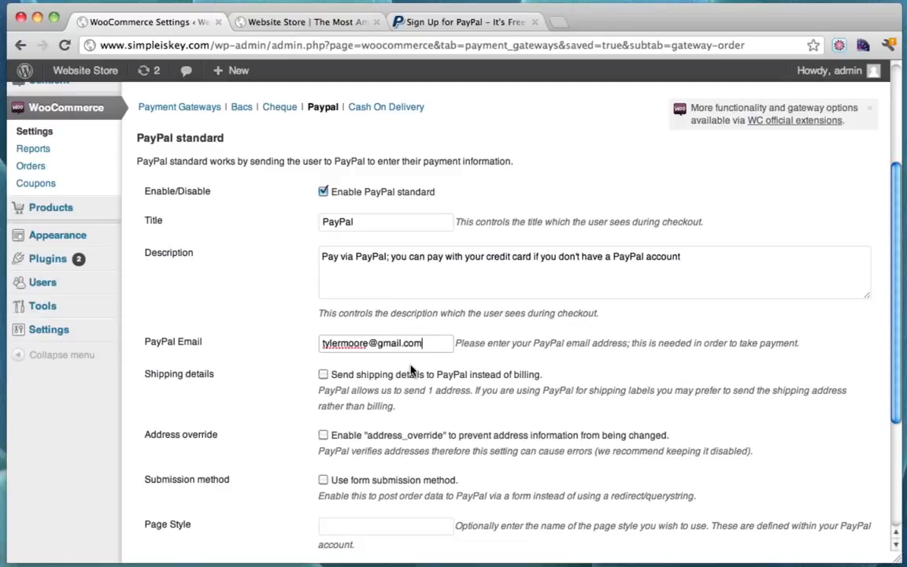
scroll(410, 370, "down", 2)
scroll(410, 370, "down", 4)
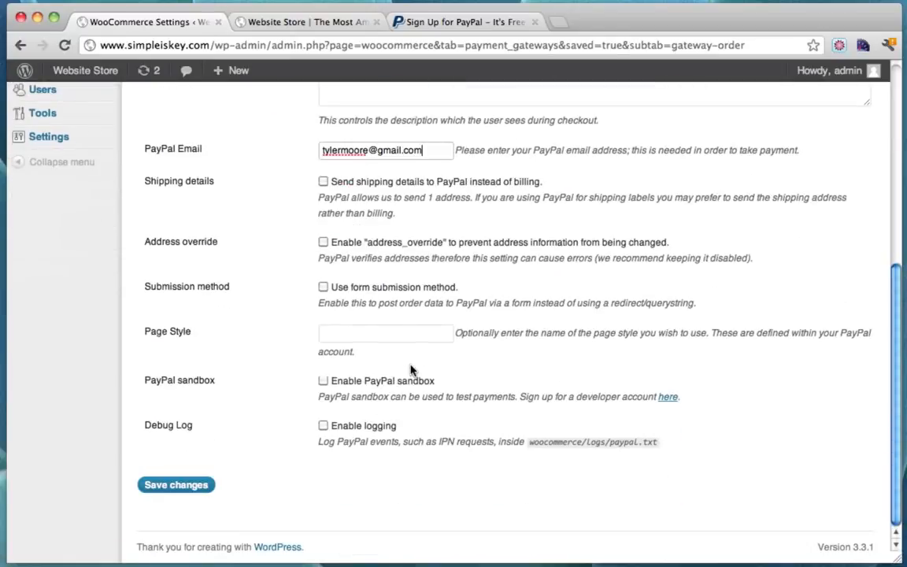
left_click(192, 485)
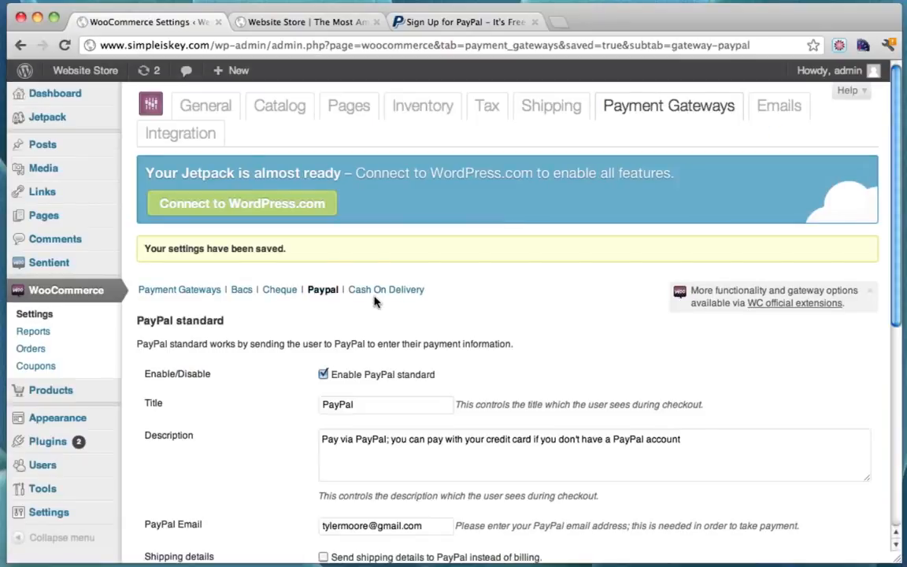
scroll(375, 300, "down", 5)
scroll(375, 300, "up", 5)
Go from the storefront mini-cart through View Cart to the checkout page
left_click(306, 21)
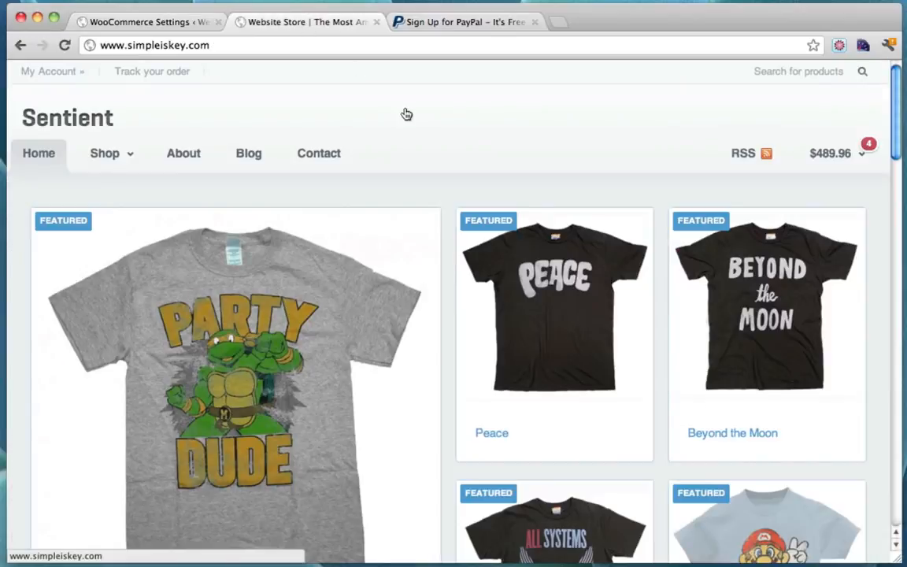
mouse_move(855, 154)
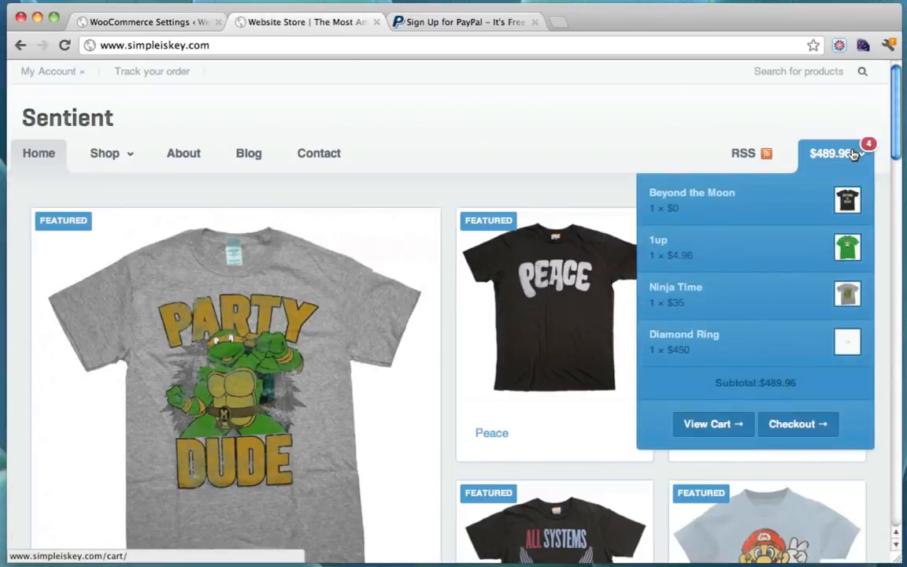
left_click(696, 423)
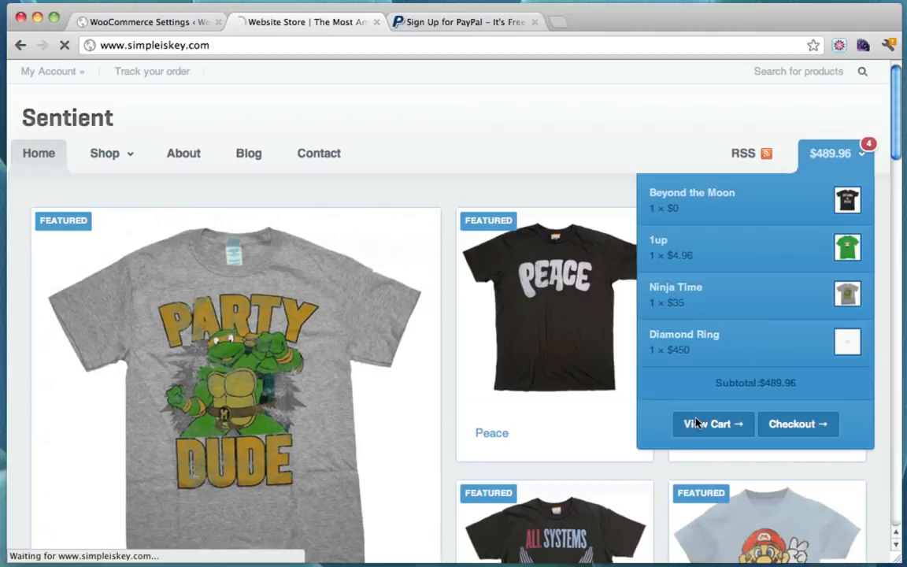
scroll(602, 228, "down", 3)
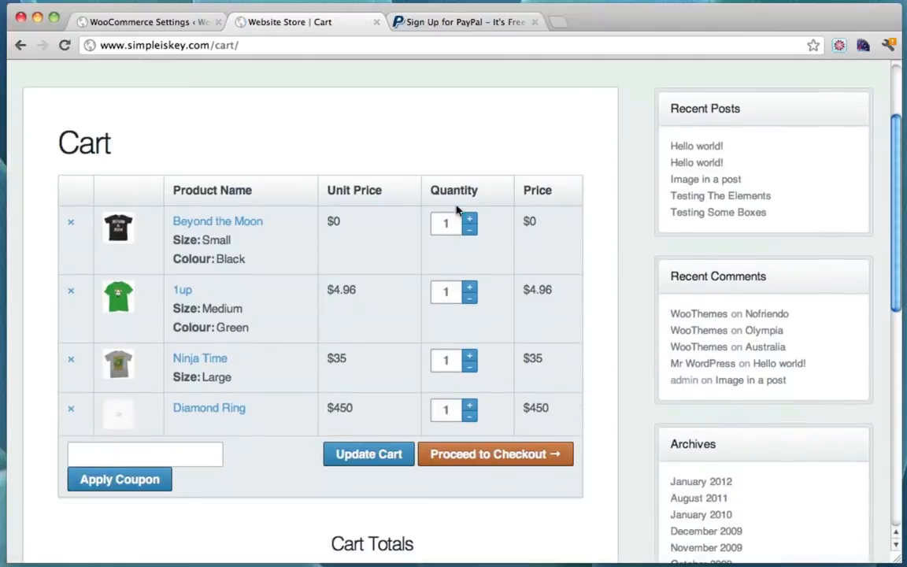
left_click(519, 463)
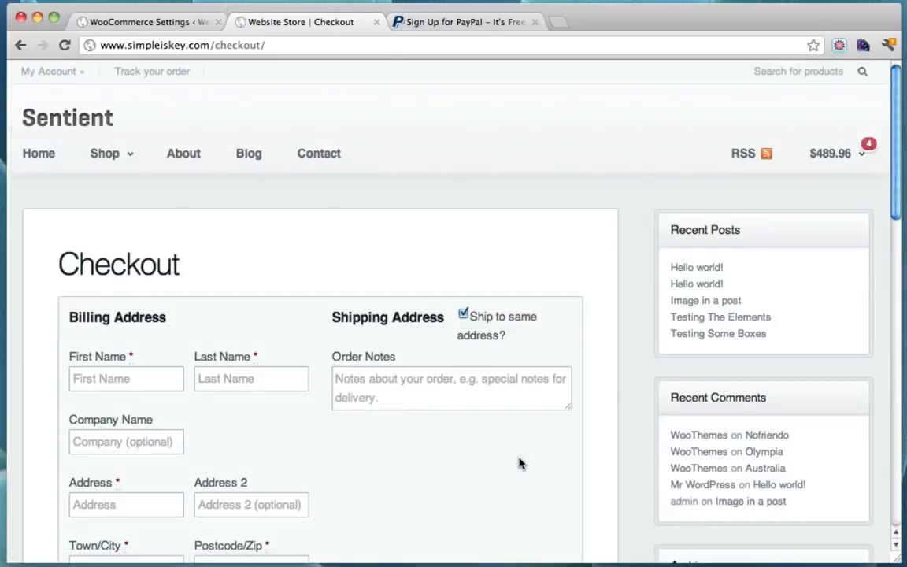
scroll(518, 461, "down", 2)
Fill the billing details from the browser's saved autofill entry
left_click(148, 294)
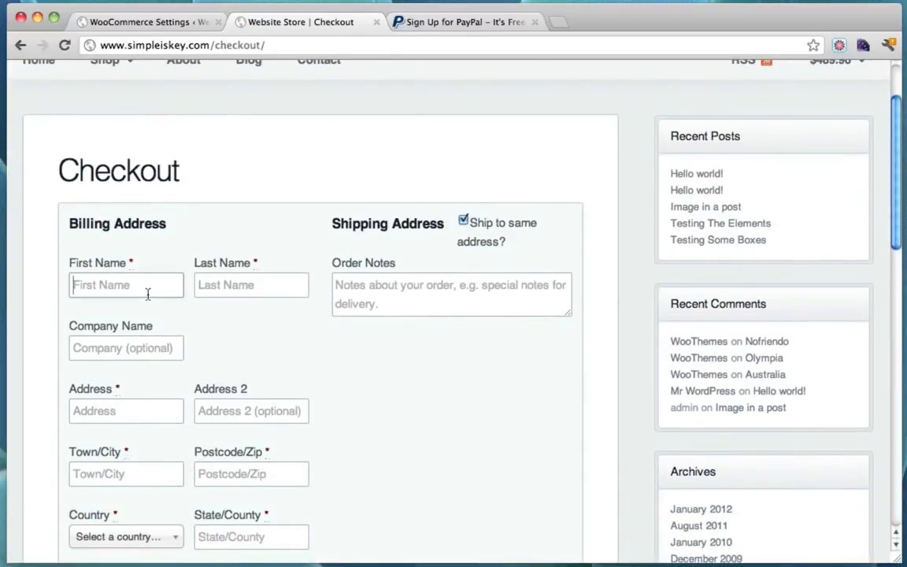
type("Ty")
key("Down")
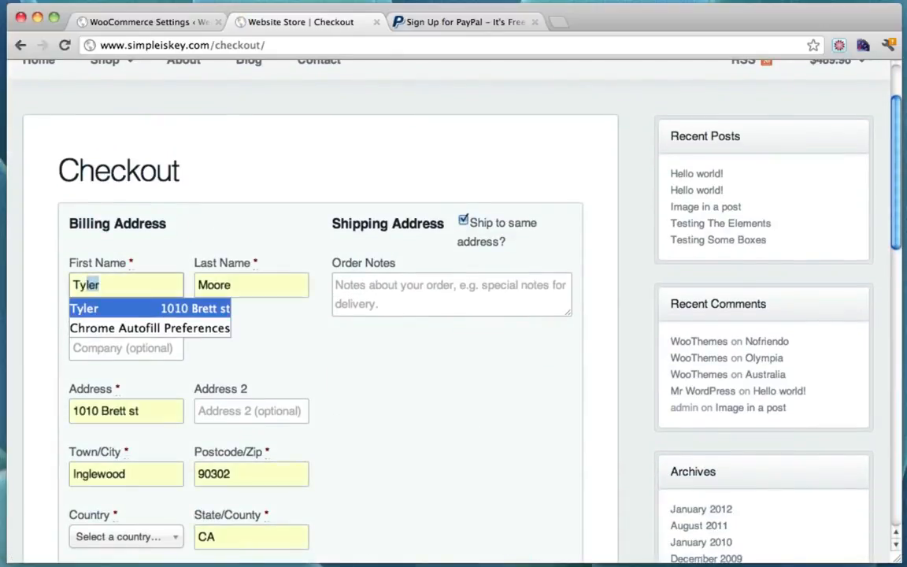
key("Escape")
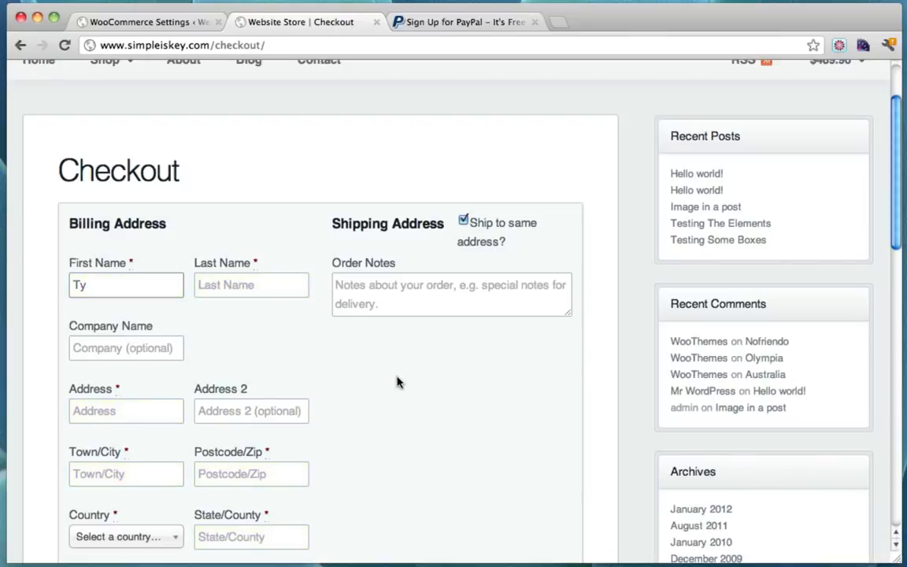
left_click(123, 290)
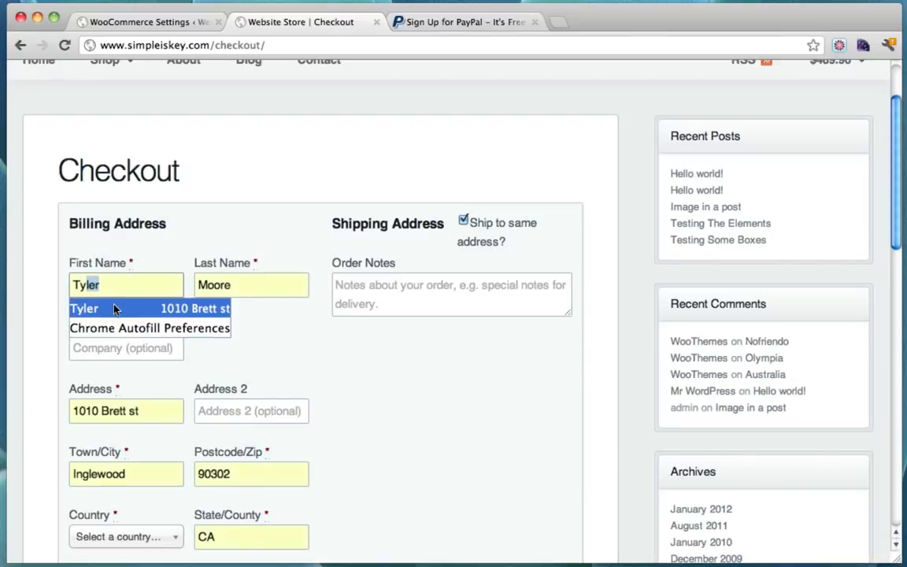
left_click(115, 315)
scroll(414, 393, "down", 5)
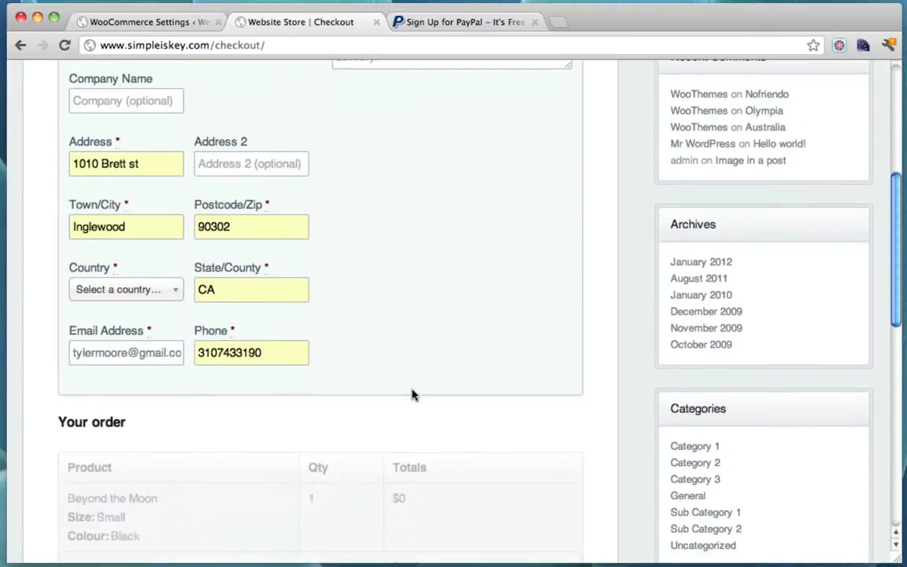
Set the billing country to United States and place the $489.96 order via PayPal
left_click(153, 293)
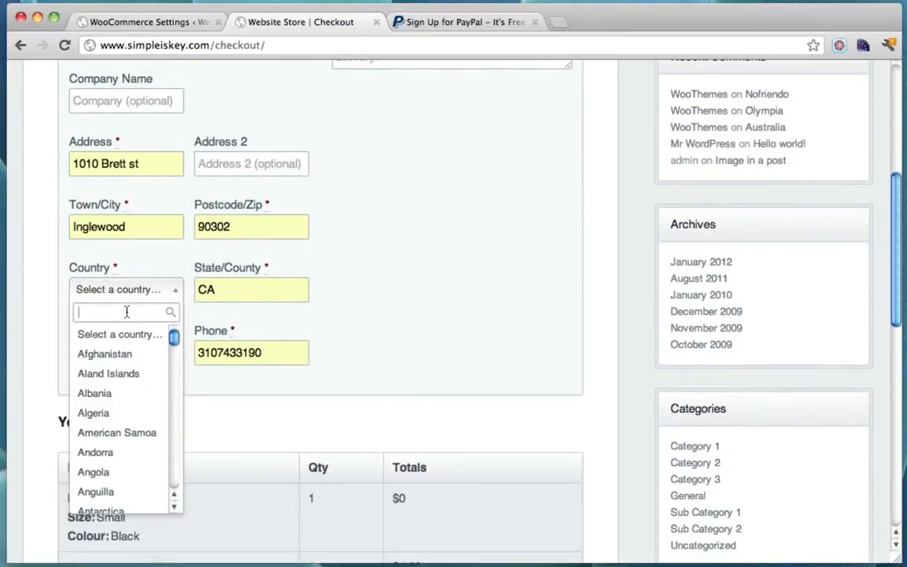
type("C")
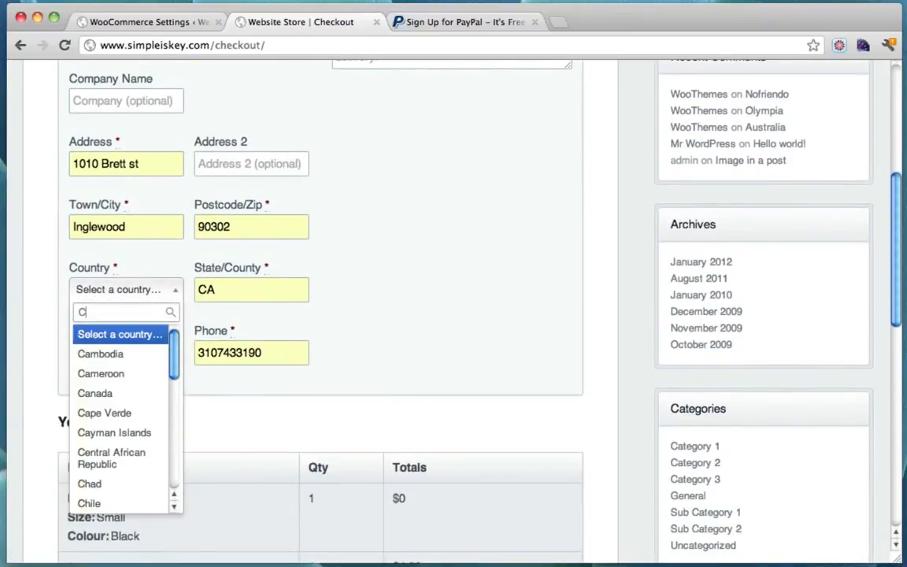
key("BackSpace")
type("Un")
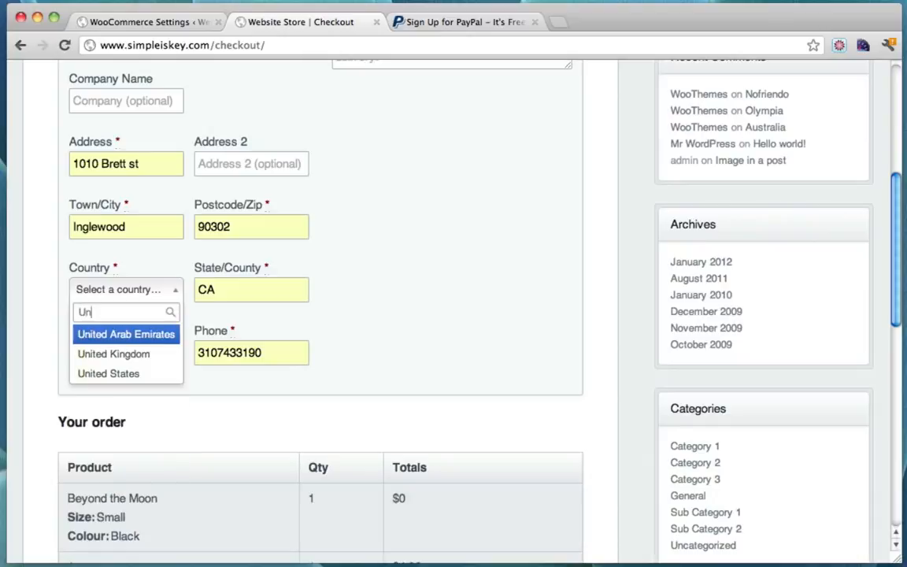
left_click(126, 373)
scroll(222, 355, "up", 3)
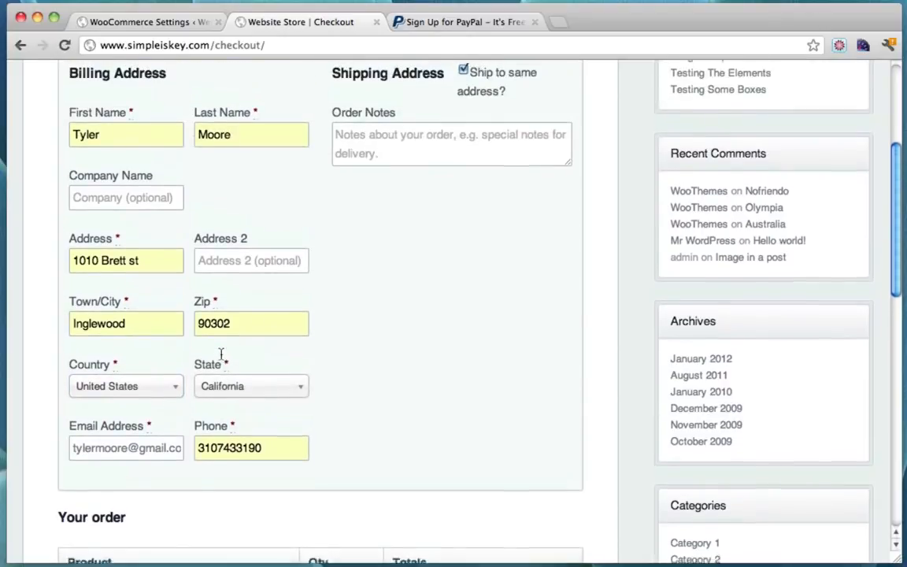
scroll(222, 354, "down", 10)
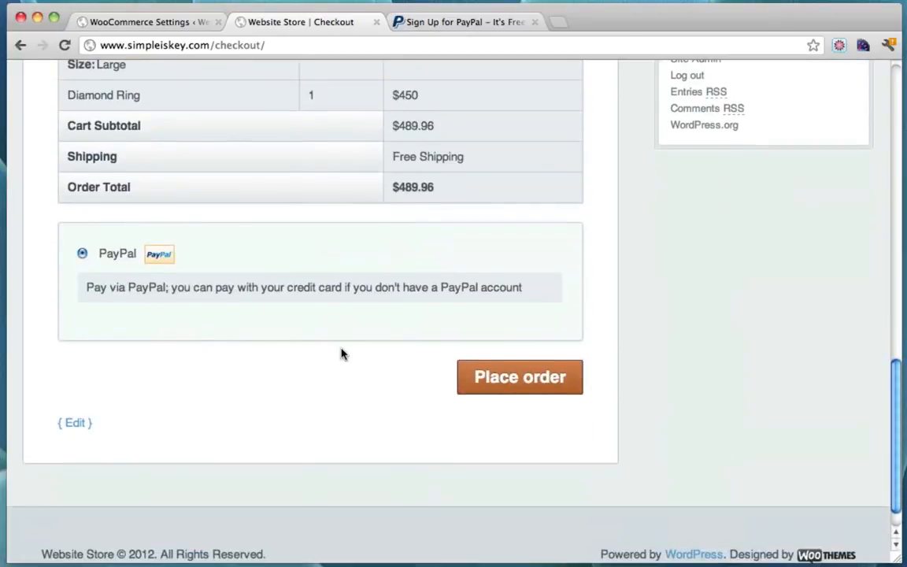
left_click(516, 382)
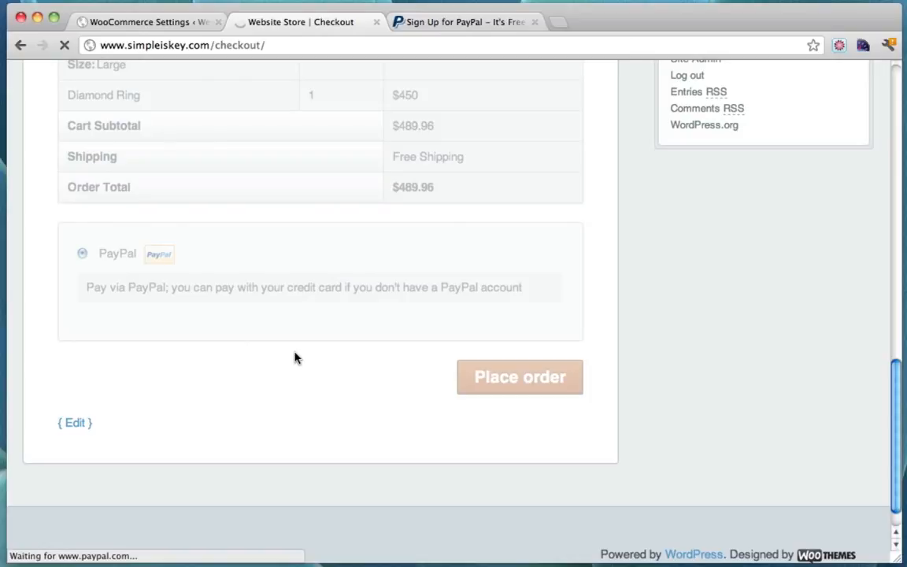
Choose card payment without a PayPal account, review the card form, then return to WooCommerce settings
scroll(592, 287, "down", 2)
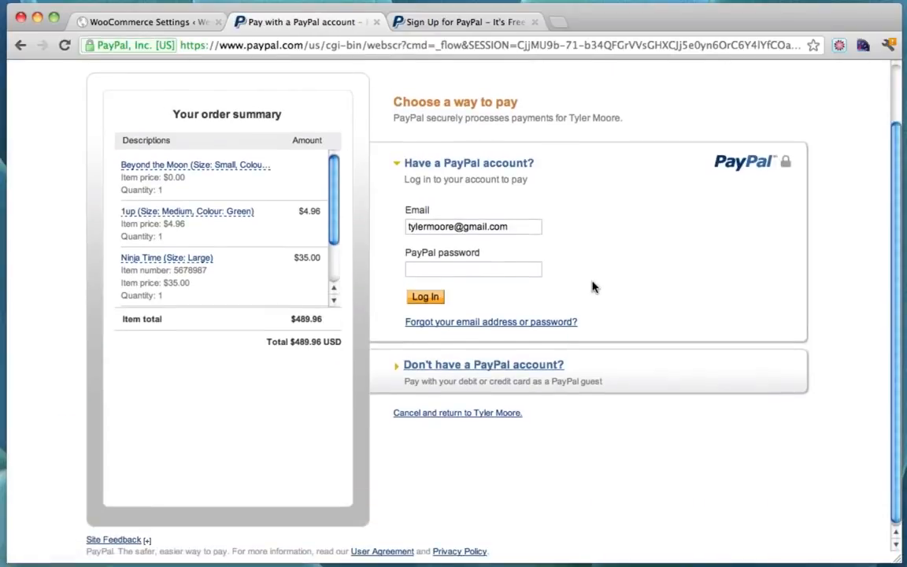
left_click(414, 367)
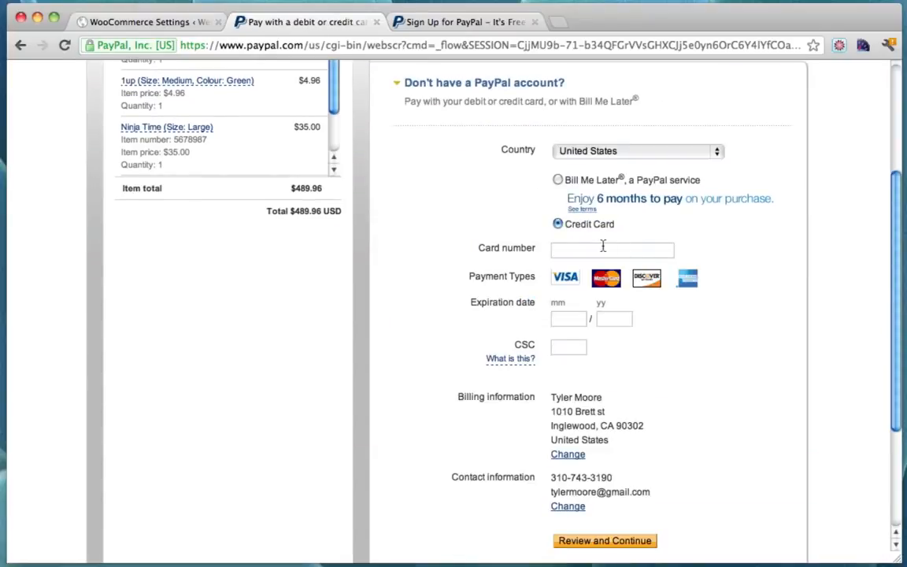
scroll(644, 344, "down", 4)
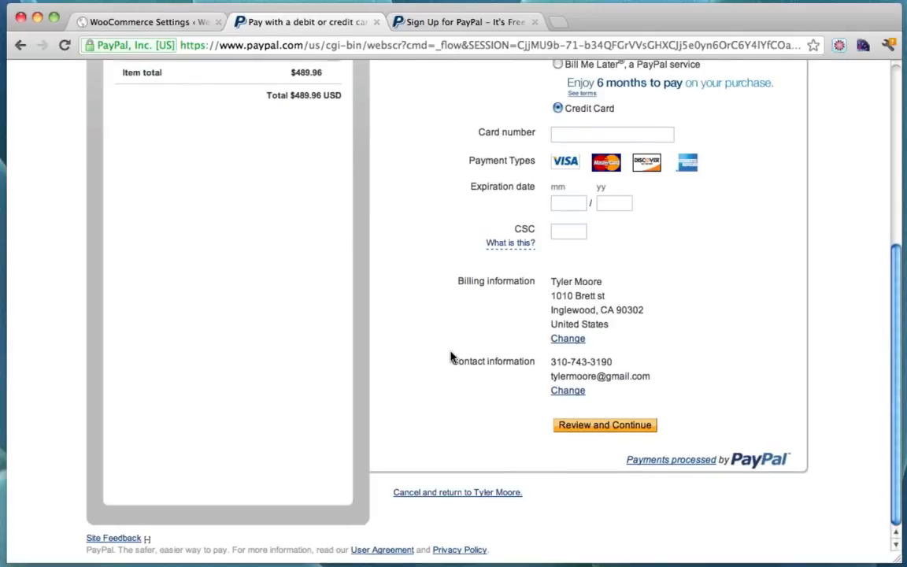
scroll(450, 357, "up", 3)
scroll(450, 357, "up", 2)
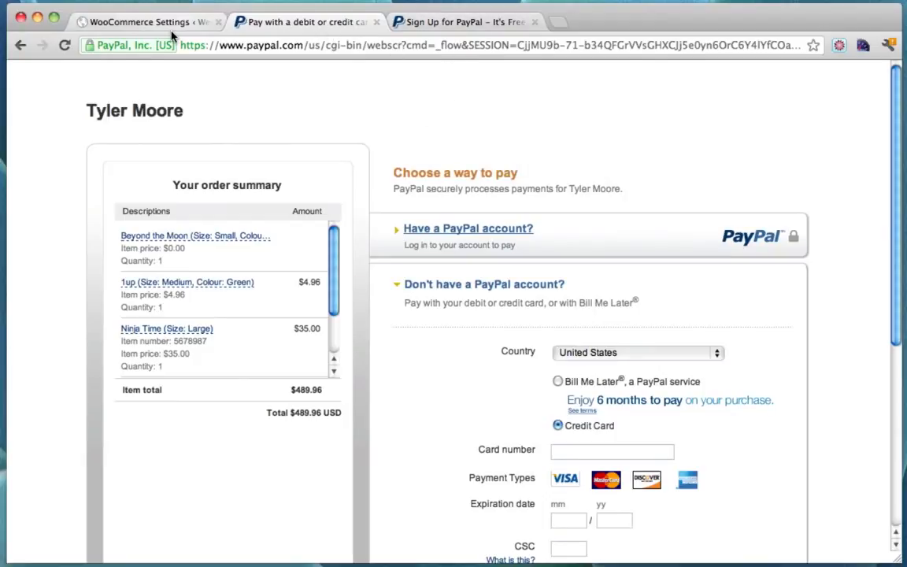
left_click(153, 22)
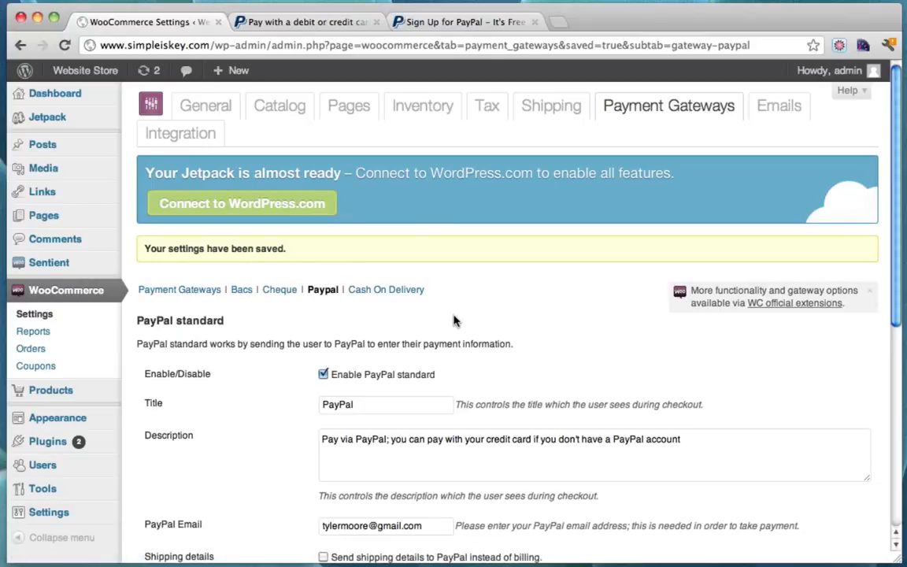
Review the payment gateways list, then close the PayPal card payment and sign-up tabs
left_click(211, 290)
scroll(442, 310, "down", 2)
scroll(445, 311, "up", 2)
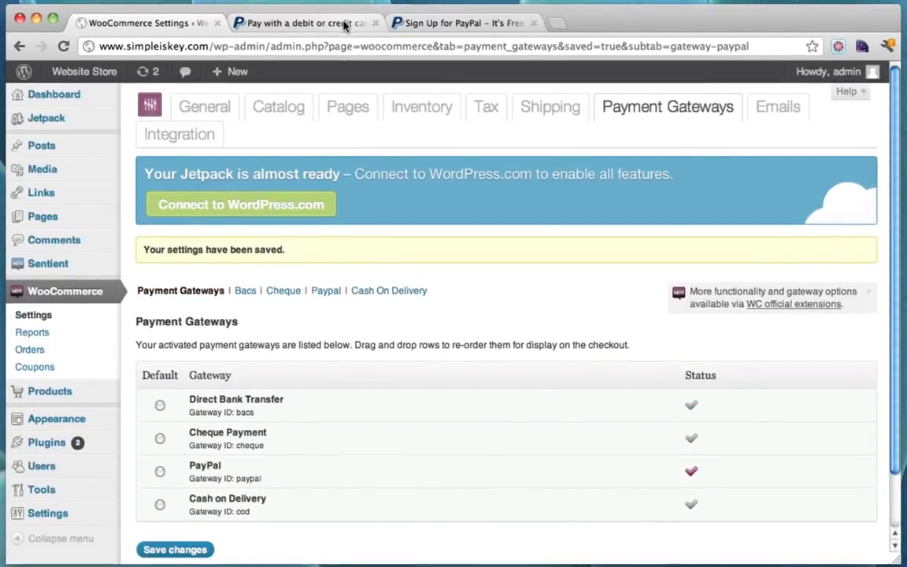
left_click(311, 23)
left_click(374, 23)
left_click(375, 23)
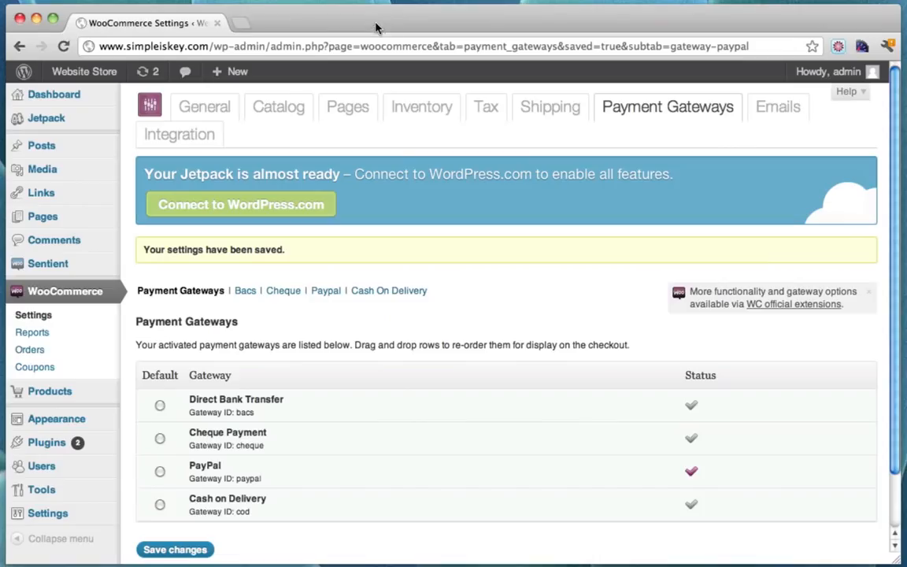
Open the storefront in a new tab and browse the Tshirts category products and sidebar
left_click(98, 79, "super")
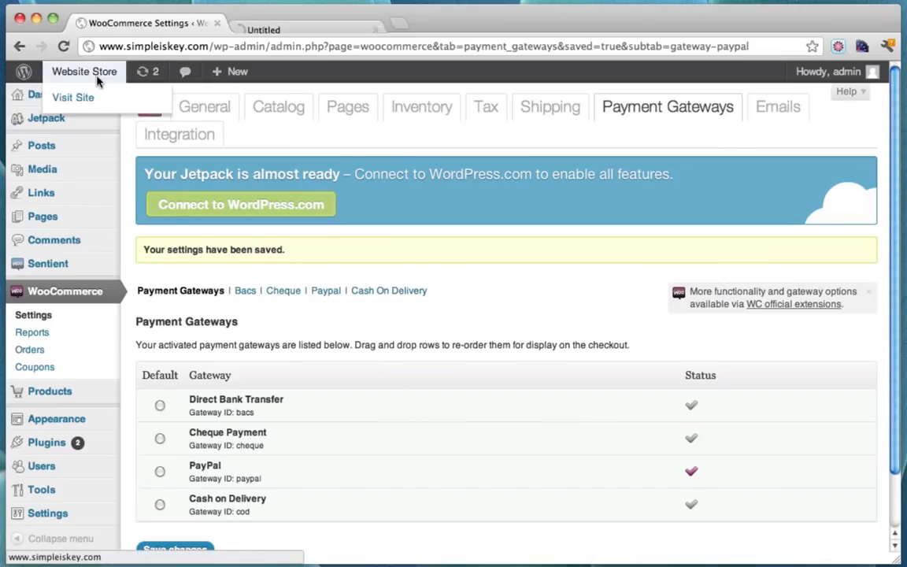
left_click(308, 24)
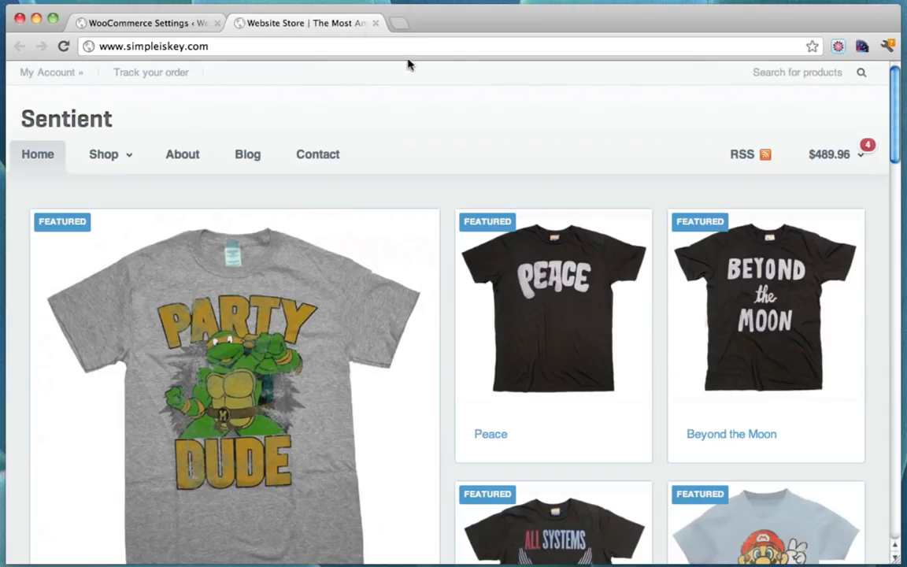
mouse_move(110, 156)
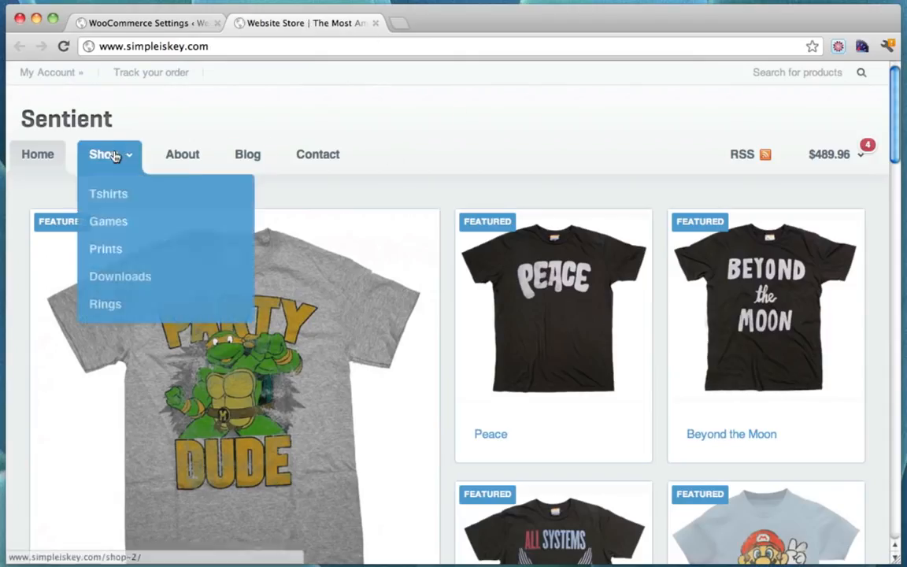
left_click(121, 197)
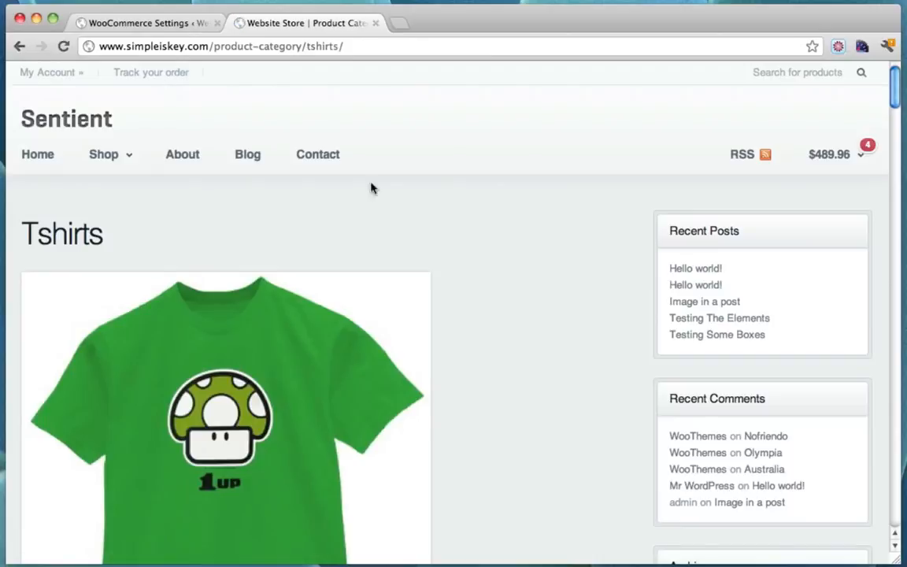
scroll(473, 197, "down", 2)
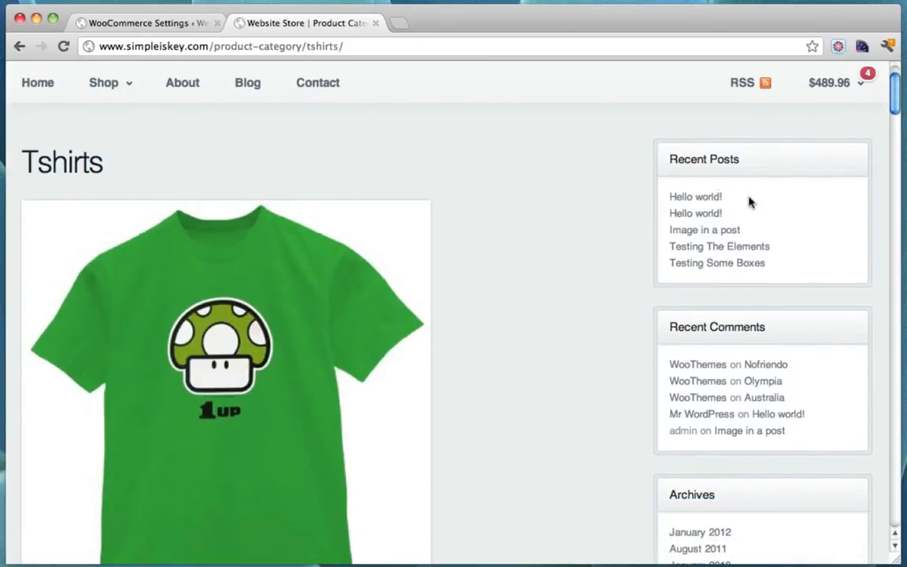
scroll(786, 213, "down", 4)
scroll(749, 216, "down", 5)
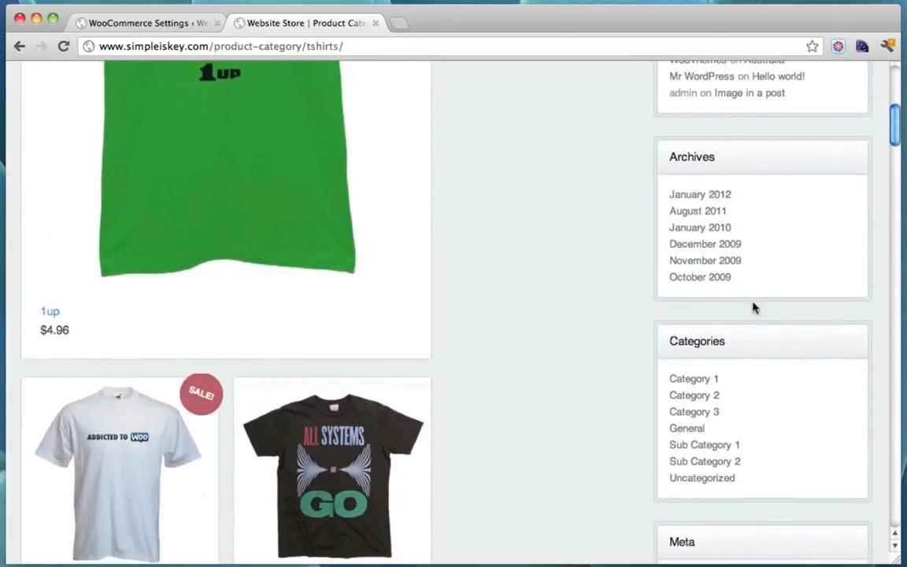
scroll(763, 349, "down", 4)
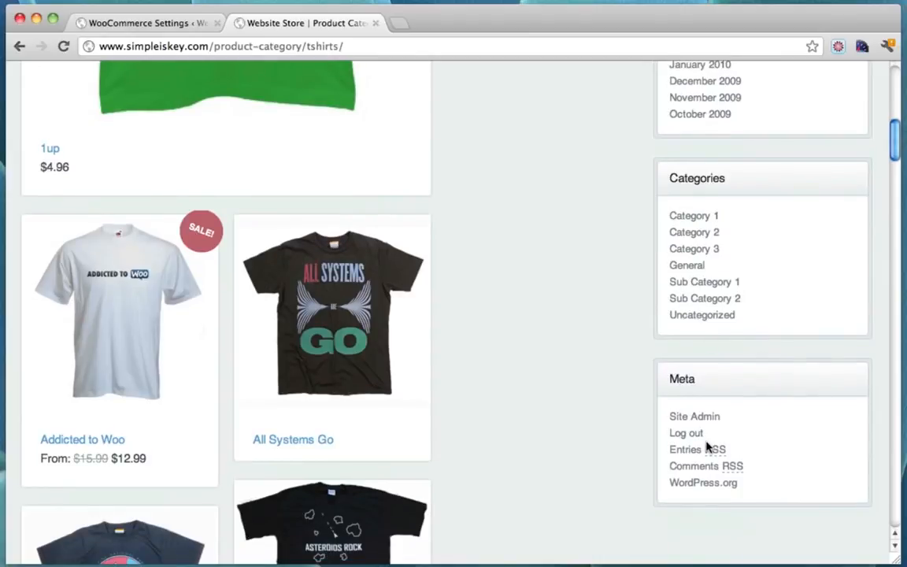
scroll(707, 446, "down", 7)
scroll(706, 446, "up", 20)
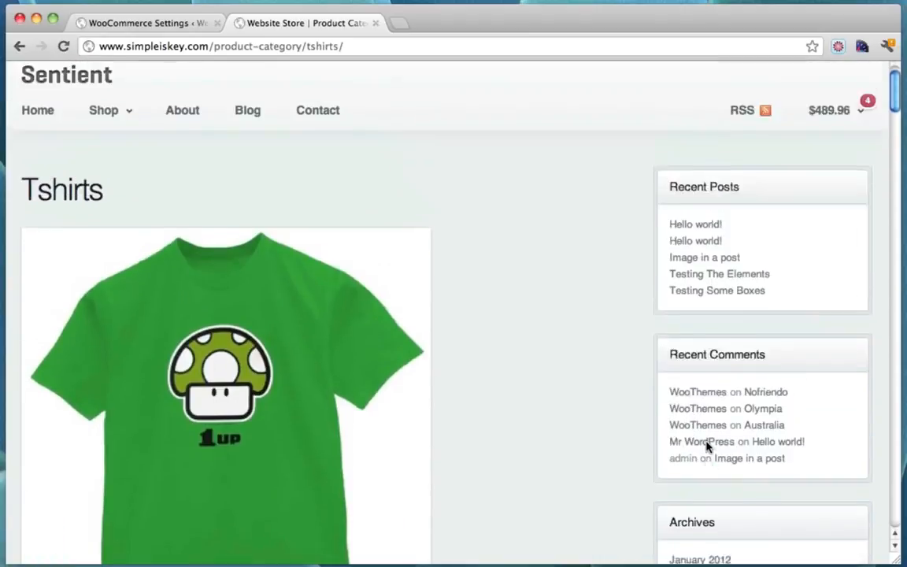
scroll(706, 446, "up", 1)
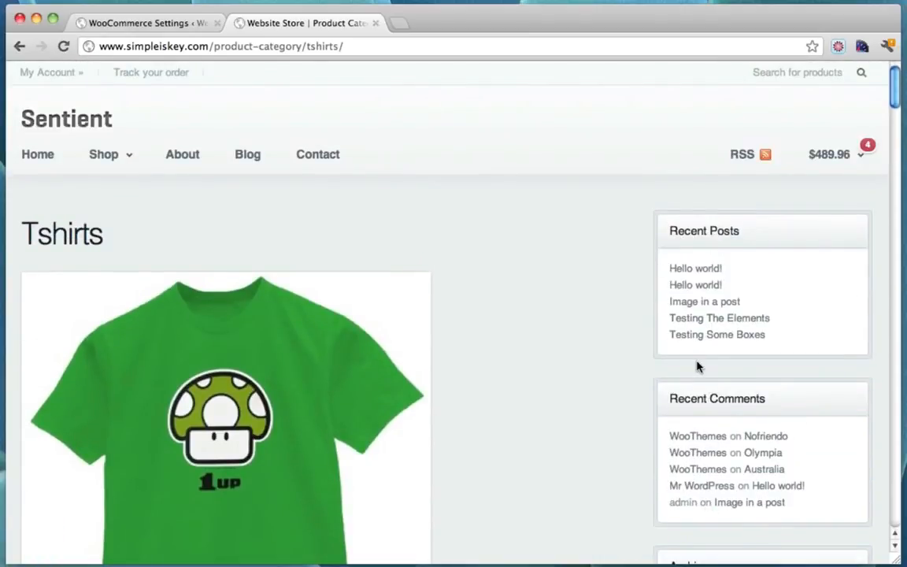
scroll(697, 366, "down", 2)
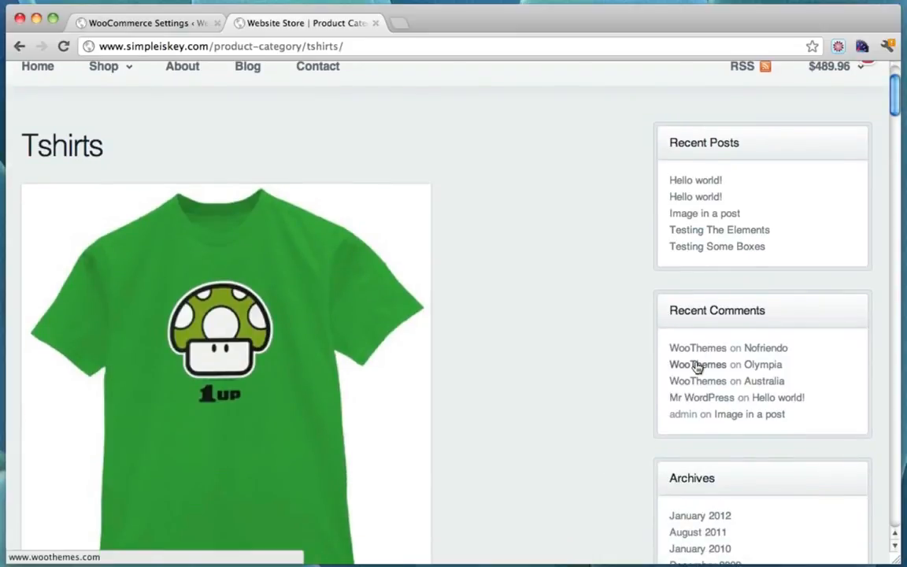
scroll(637, 276, "down", 3)
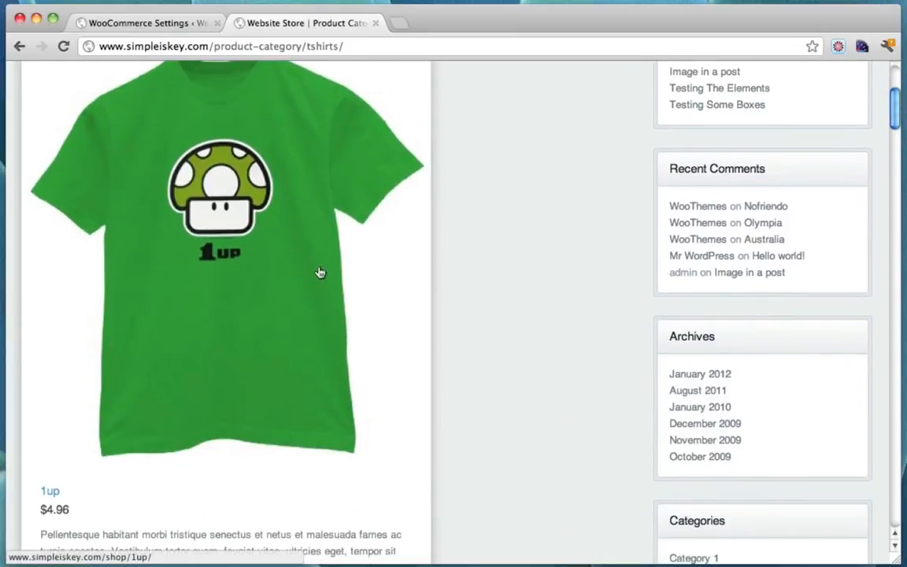
scroll(527, 277, "up", 5)
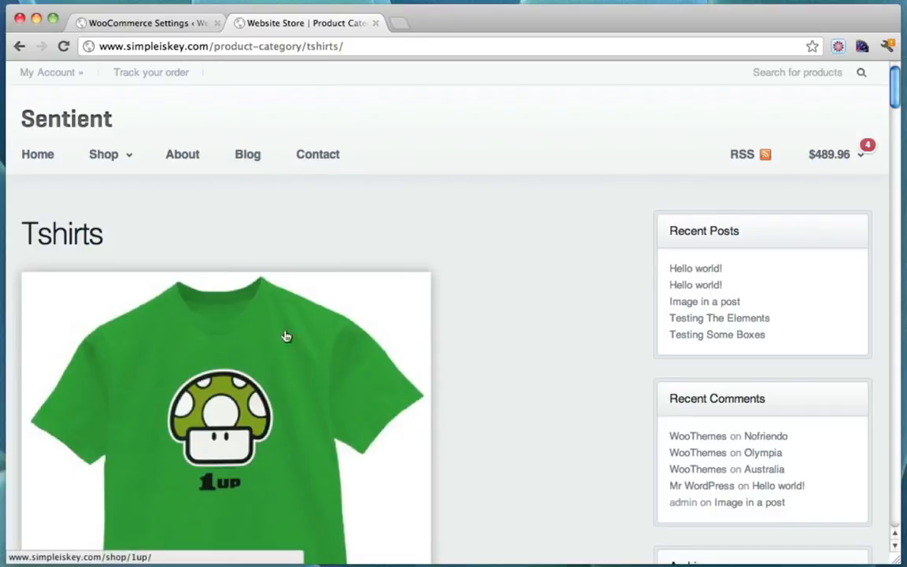
scroll(512, 240, "down", 3)
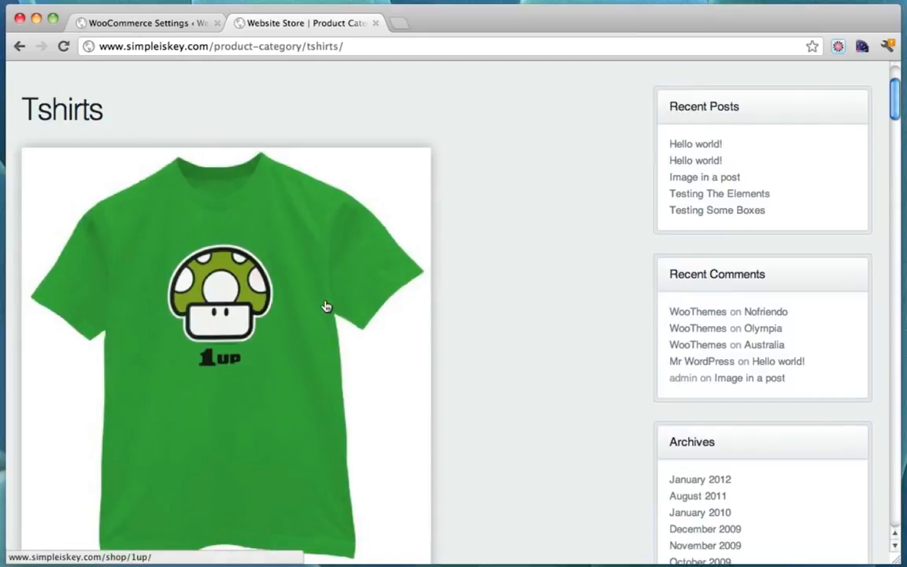
scroll(600, 310, "up", 3)
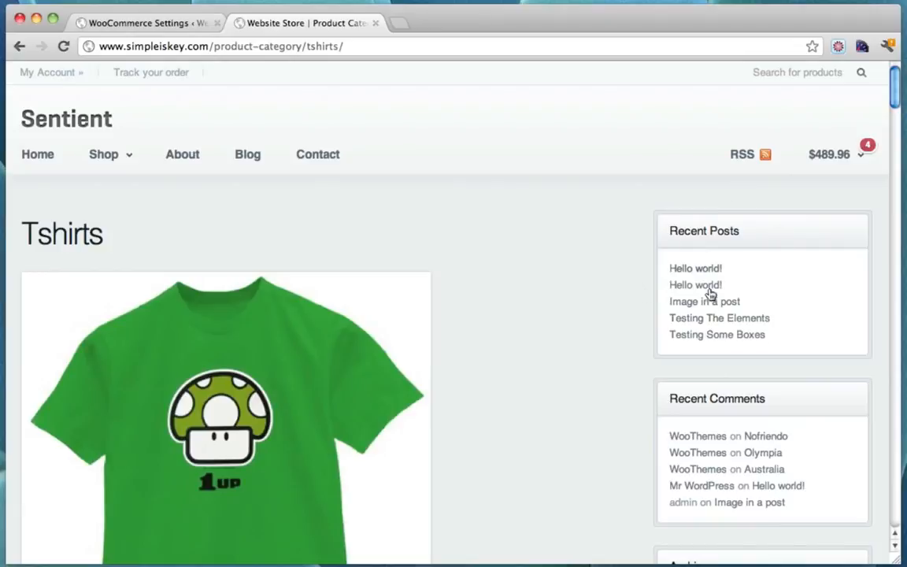
Tick Shop Full Width in Sentient Theme Options > WooCommerce Options and save all changes
left_click(172, 23)
mouse_move(61, 270)
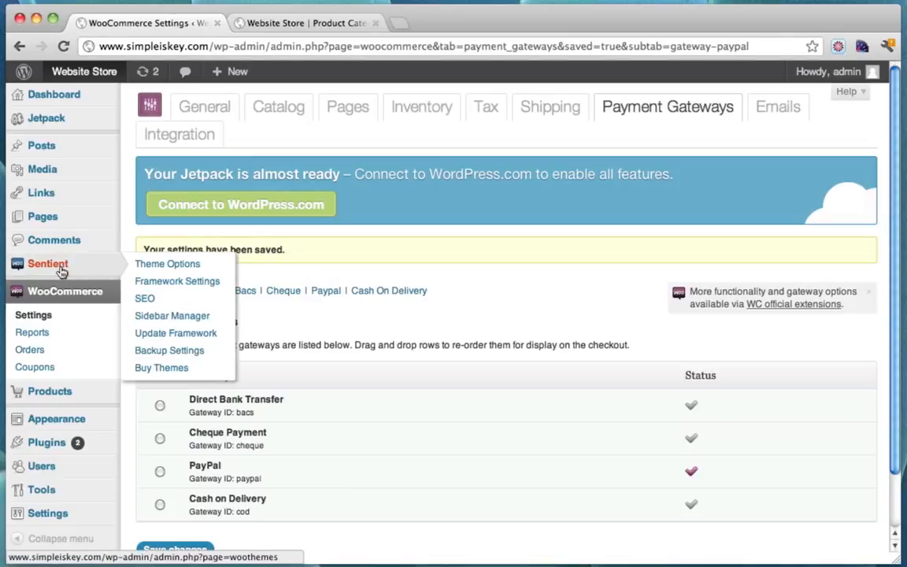
left_click(61, 270)
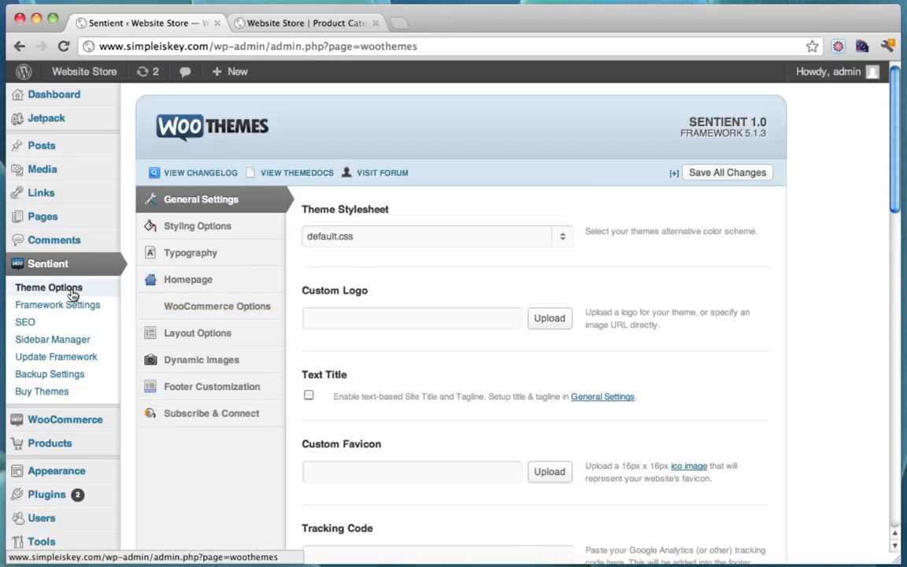
left_click(253, 311)
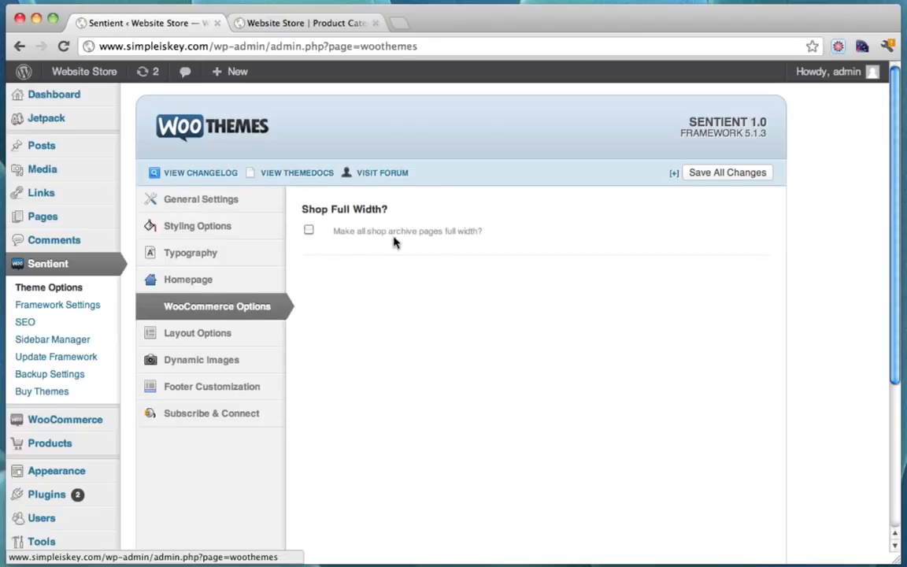
left_click(309, 232)
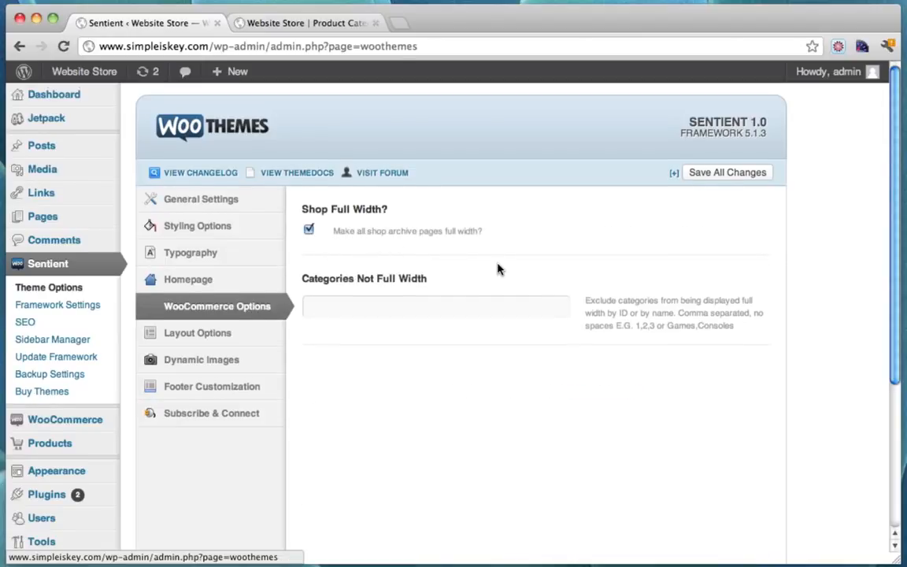
scroll(498, 268, "down", 5)
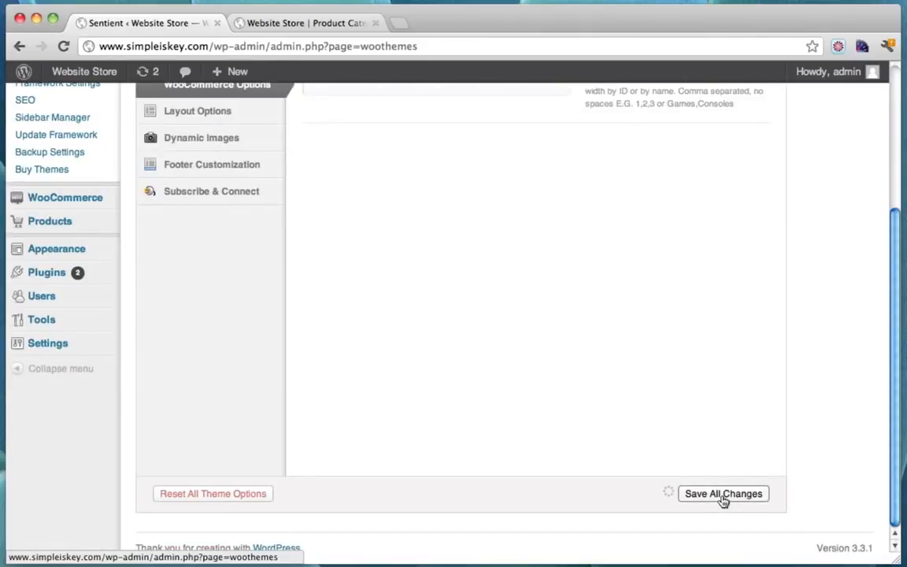
left_click(283, 24)
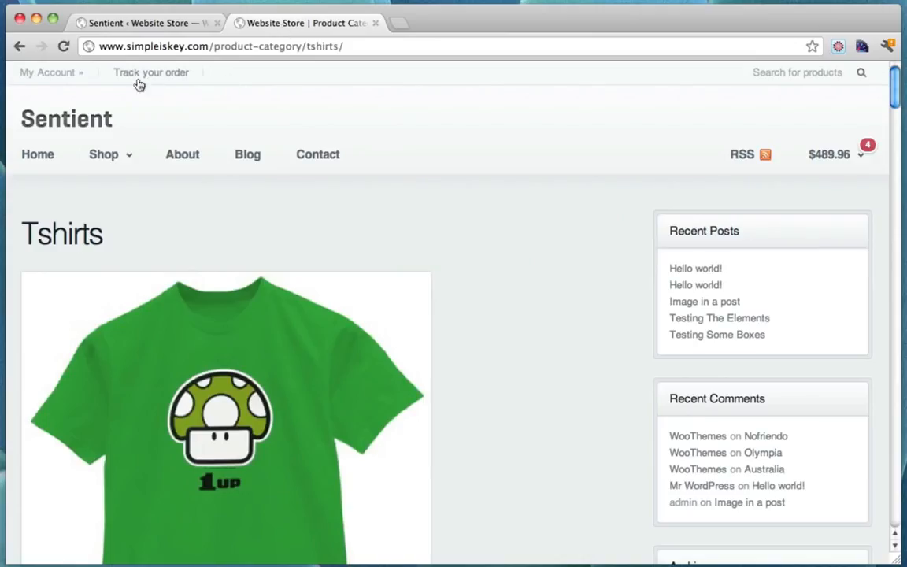
Reload the Tshirts page to check its full-width product grid, then go to the About page
left_click(63, 46)
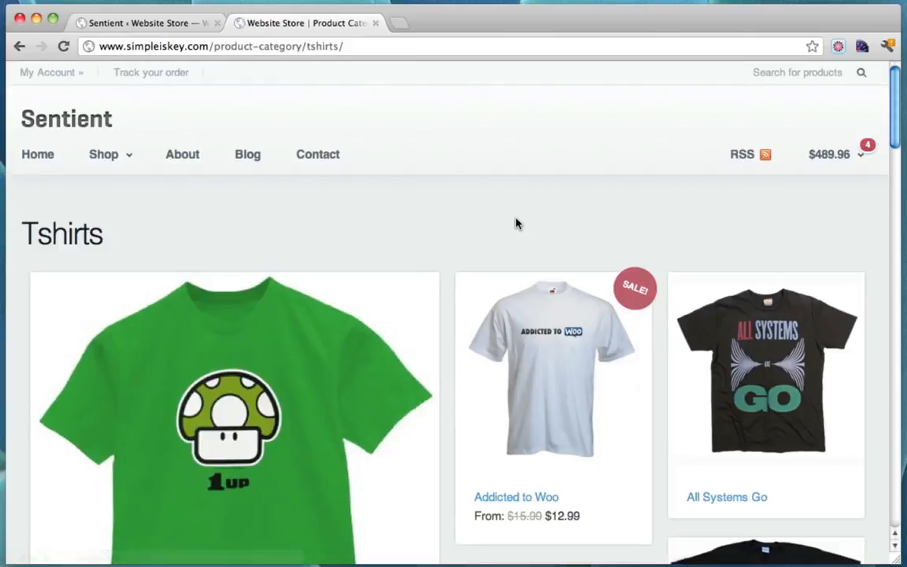
scroll(515, 224, "down", 2)
scroll(379, 297, "down", 7)
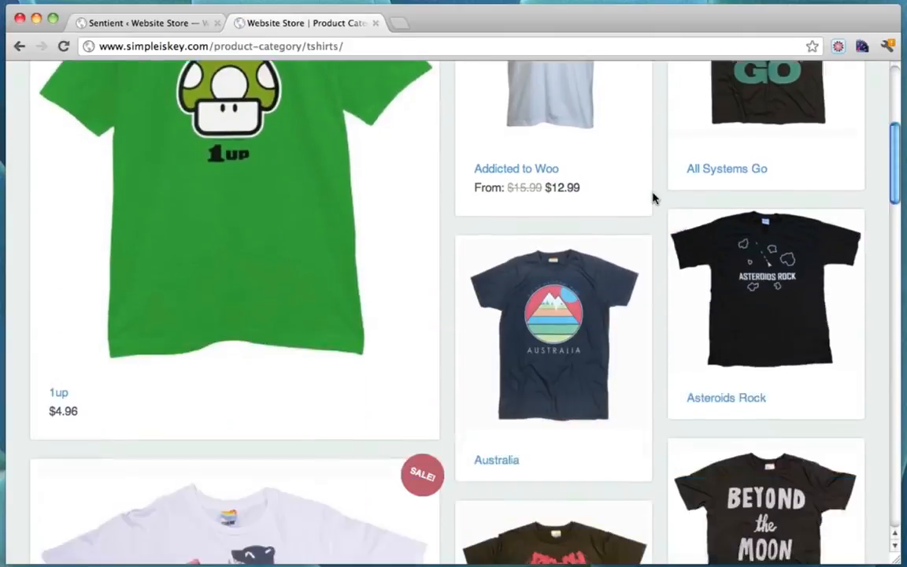
scroll(698, 249, "down", 5)
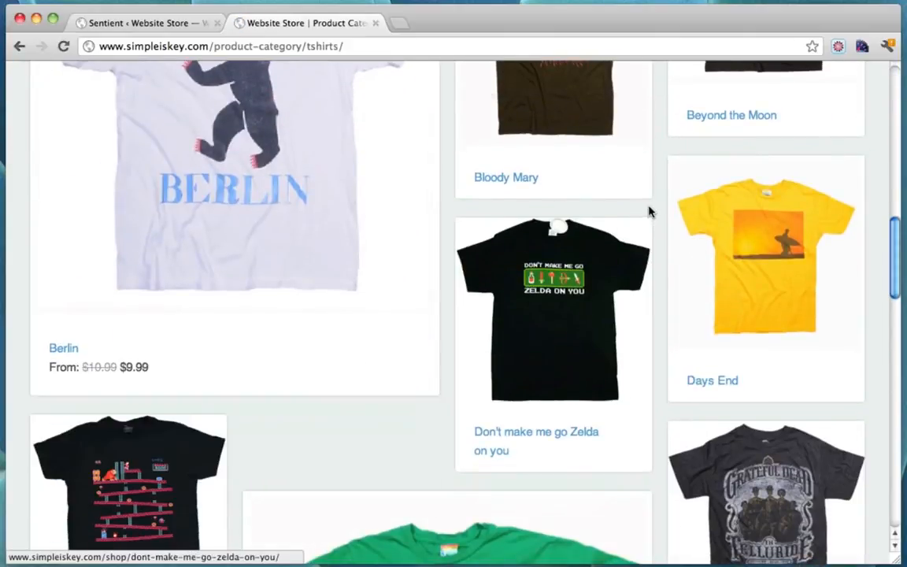
scroll(648, 211, "down", 3)
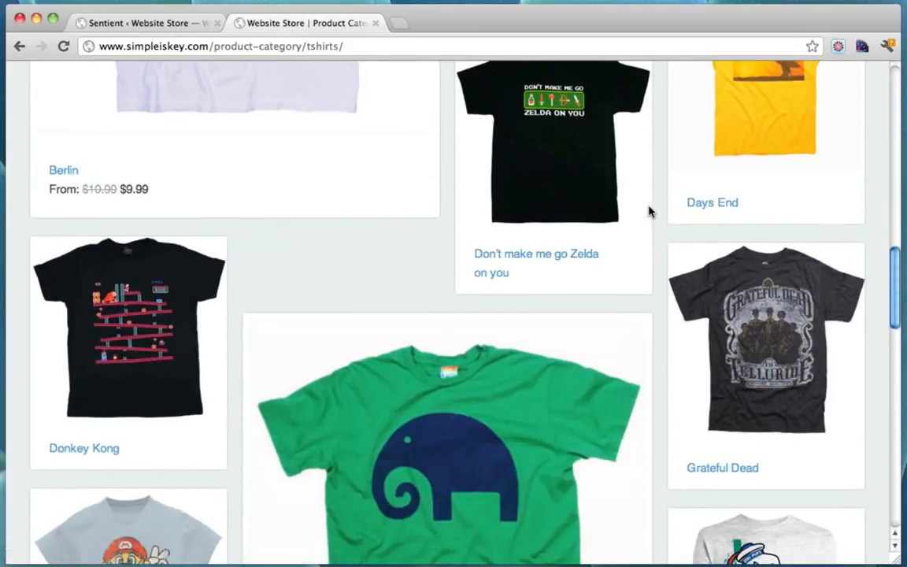
scroll(648, 209, "down", 10)
scroll(648, 209, "up", 20)
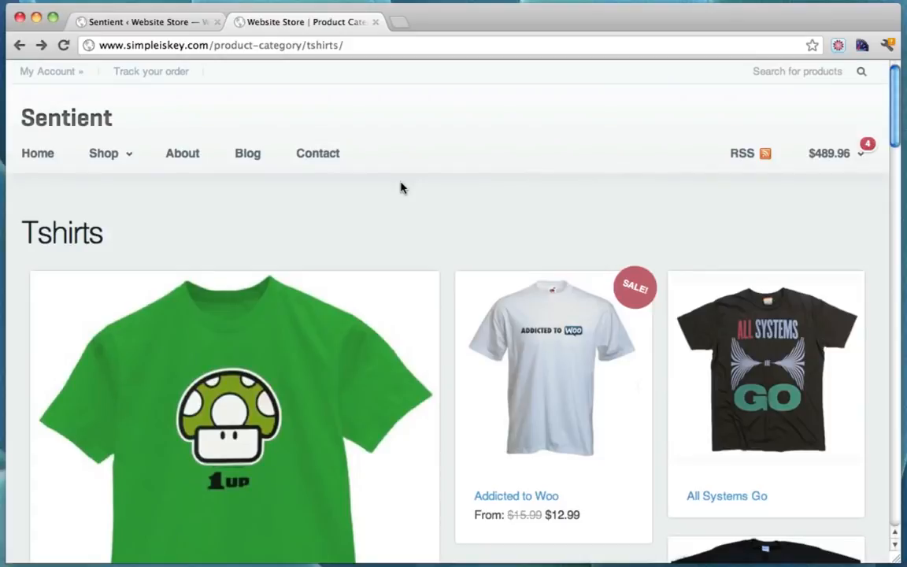
left_click(183, 161)
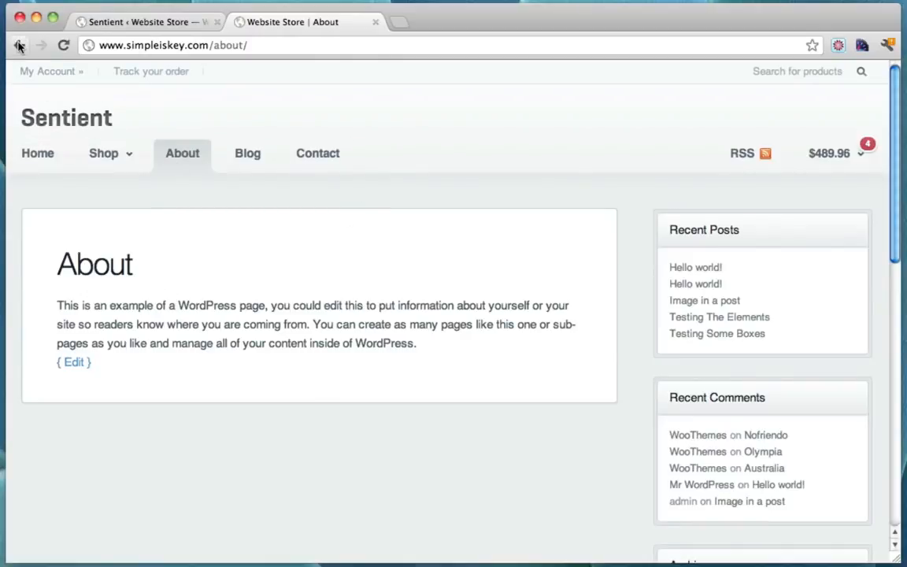
In the admin, go from the theme options to the Pages list
left_click(137, 26)
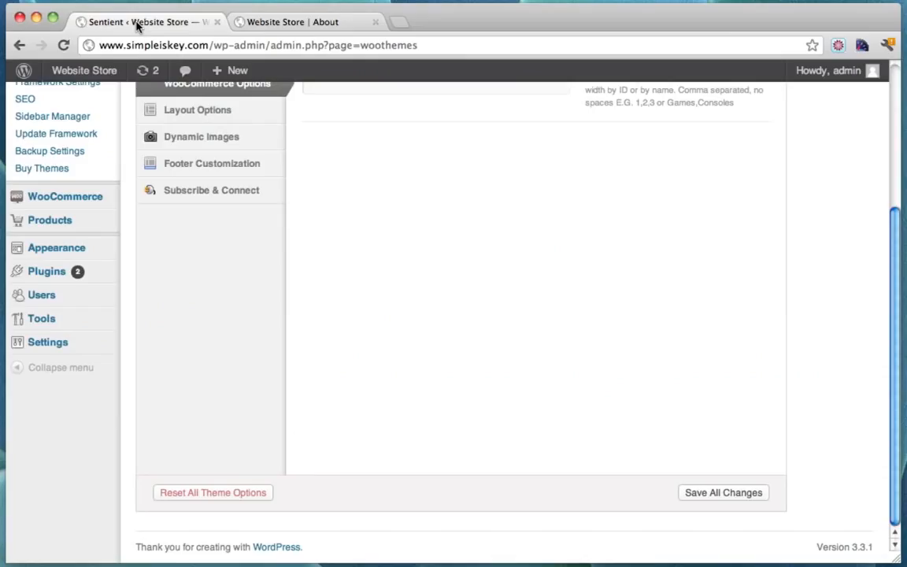
scroll(176, 252, "up", 3)
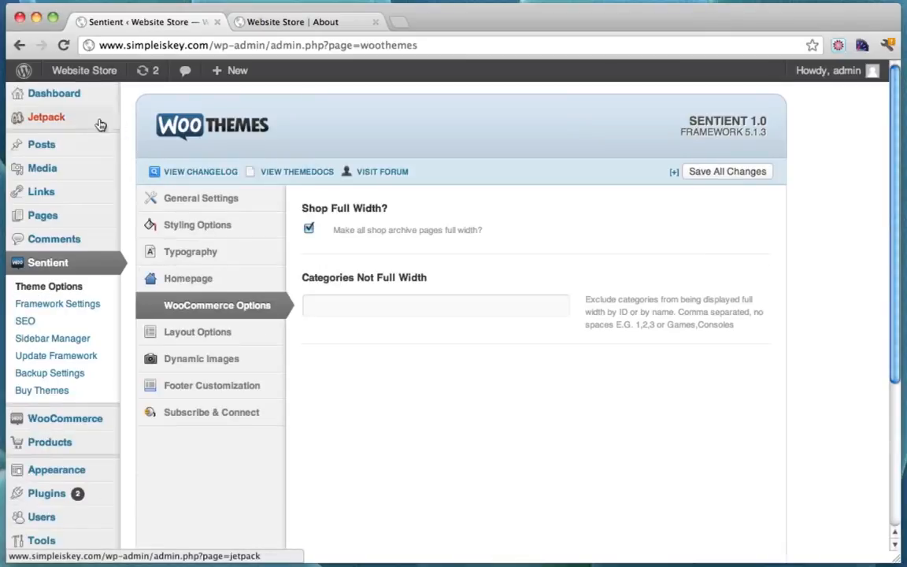
mouse_move(60, 220)
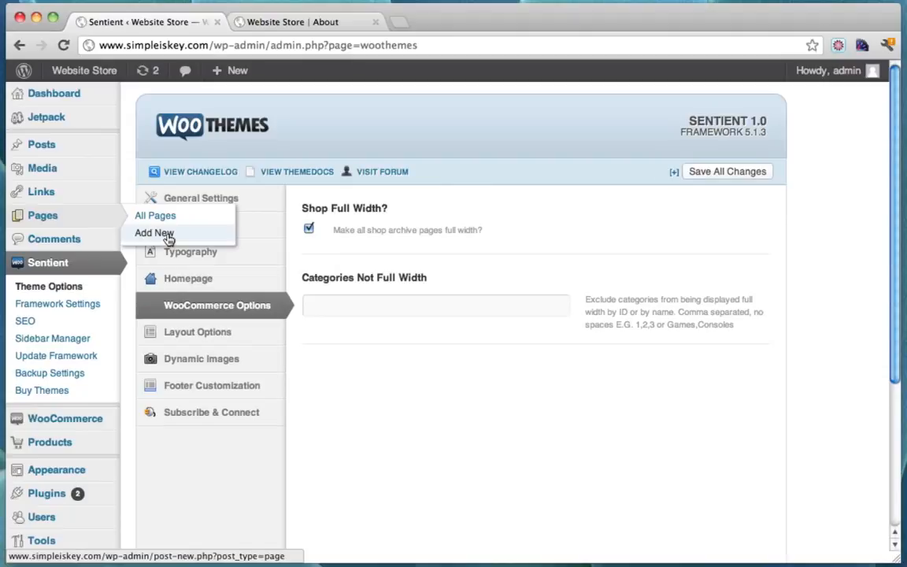
left_click(154, 233)
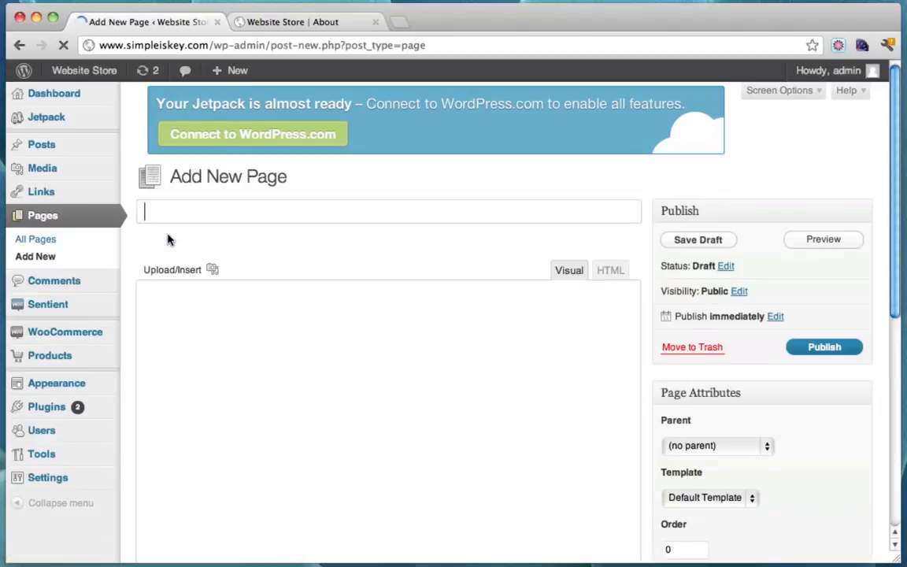
left_click(39, 217)
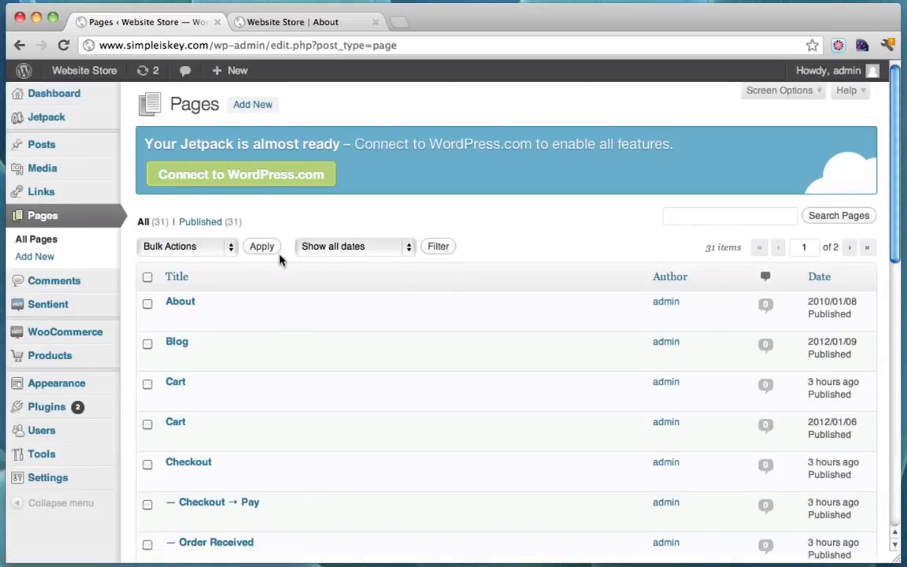
scroll(279, 260, "down", 4)
scroll(197, 389, "up", 3)
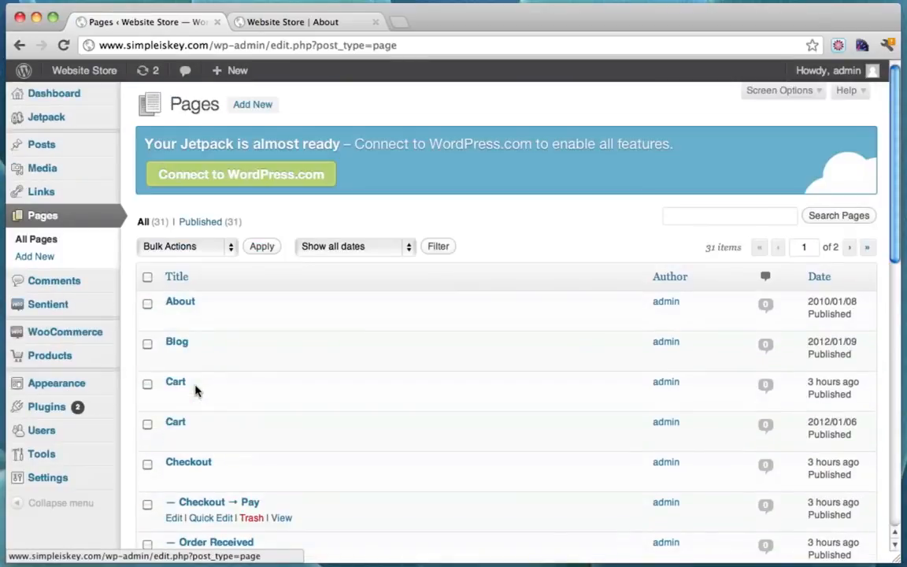
Start a new page with title 'Services Page' and body 'This is the ser…'
left_click(44, 263)
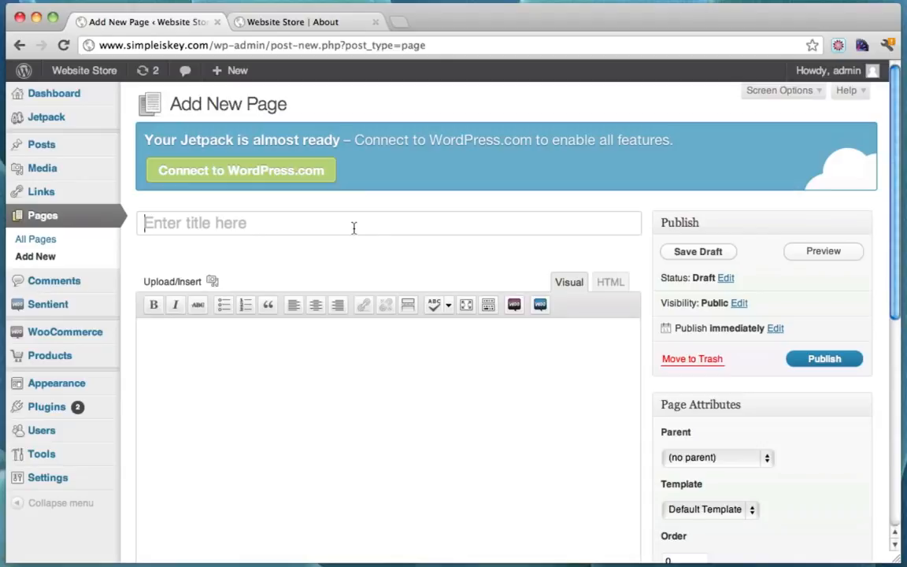
type("Servi")
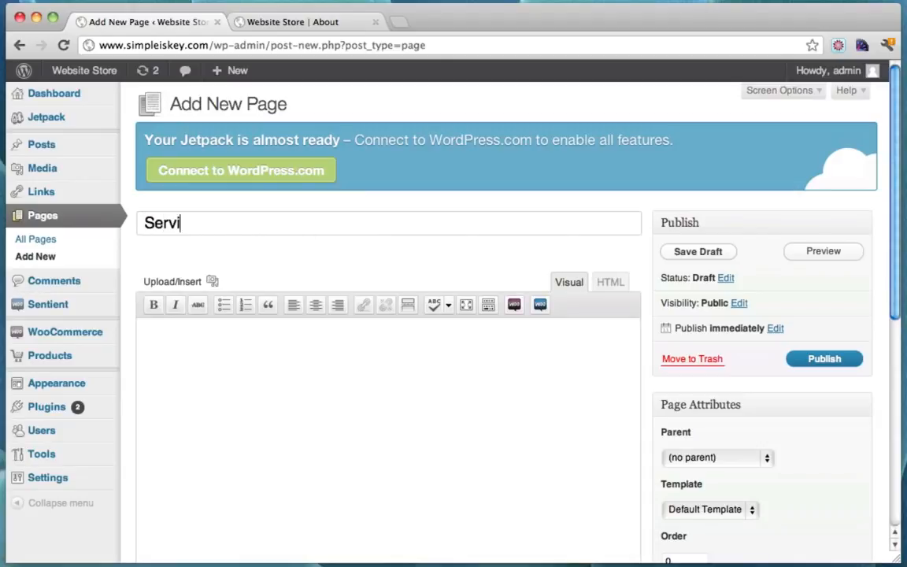
type("ces Page")
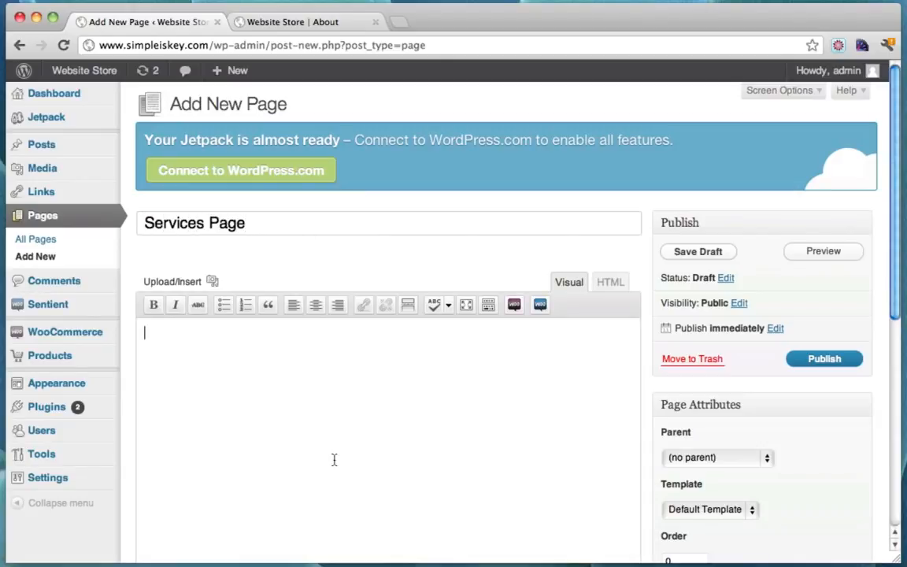
type("This is the services page!")
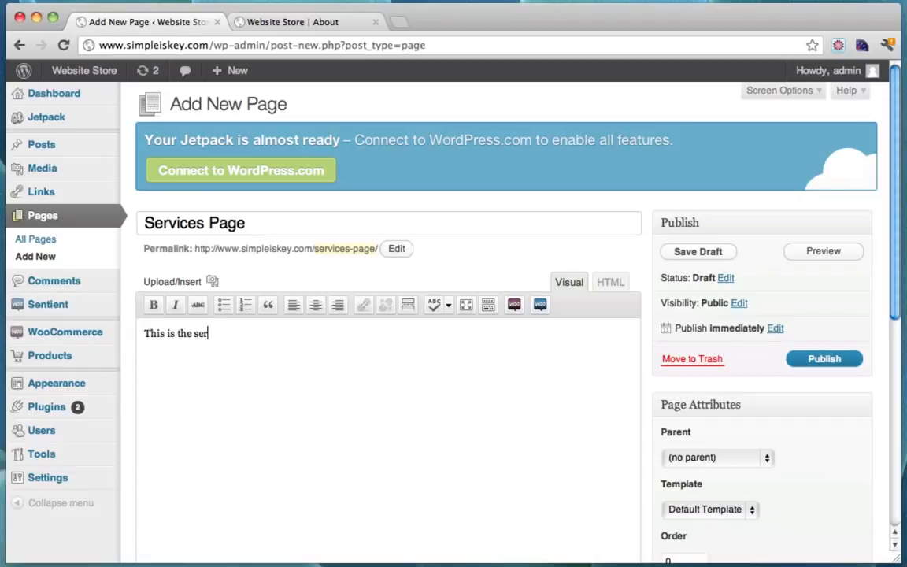
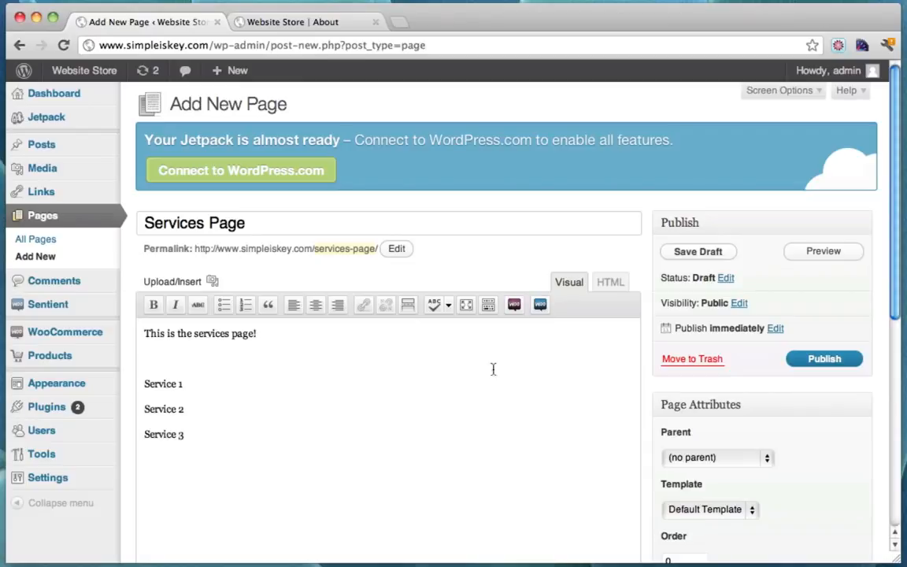
Copy the Services Page intro sentence and paste it again to lengthen the paragraph
left_click(334, 329)
key("shift+Home")
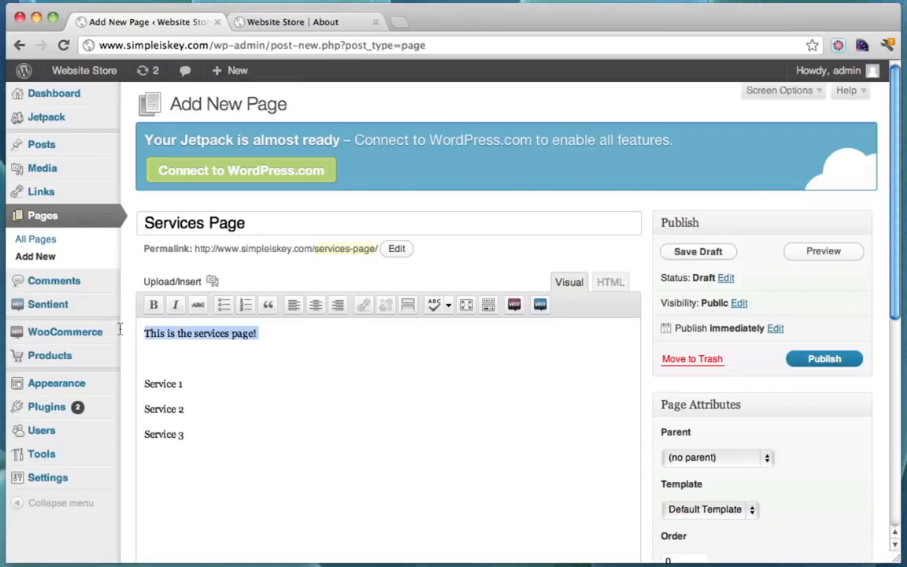
key("ctrl+c")
key("Right")
key("ctrl+v")
key("ctrl+v")
key("ctrl+v")
key("ctrl+v")
key("ctrl+v")
key("ctrl+v")
key("ctrl+v")
key("ctrl+v")
key("ctrl+v")
key("ctrl+v")
key("ctrl+v")
key("ctrl+v")
key("ctrl+v")
key("ctrl+v")
key("ctrl+v")
key("ctrl+v")
key("ctrl+v")
key("ctrl+v")
key("ctrl+v")
key("ctrl+v")
key("ctrl+v")
key("ctrl+v")
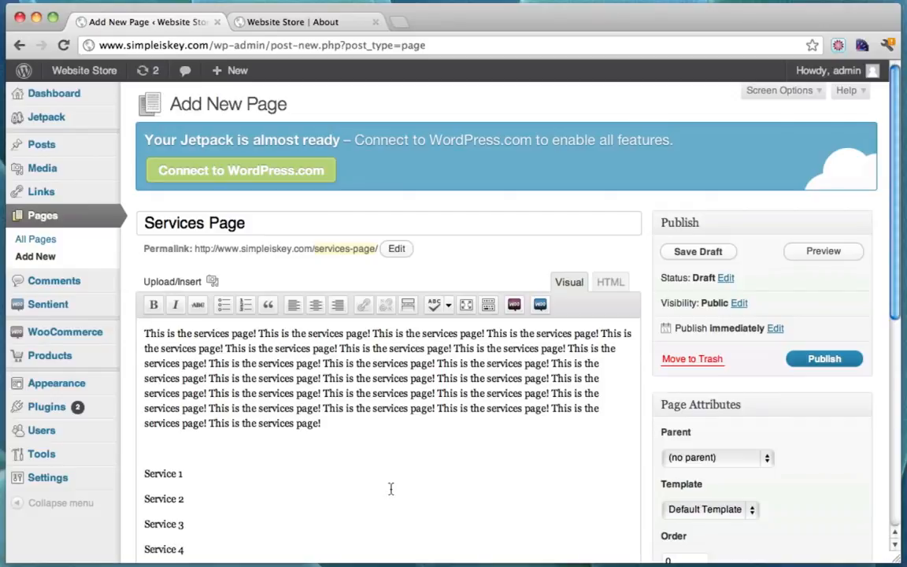
Format the Service 1 through Service 4 lines as a bulleted list
scroll(391, 489, "down", 3)
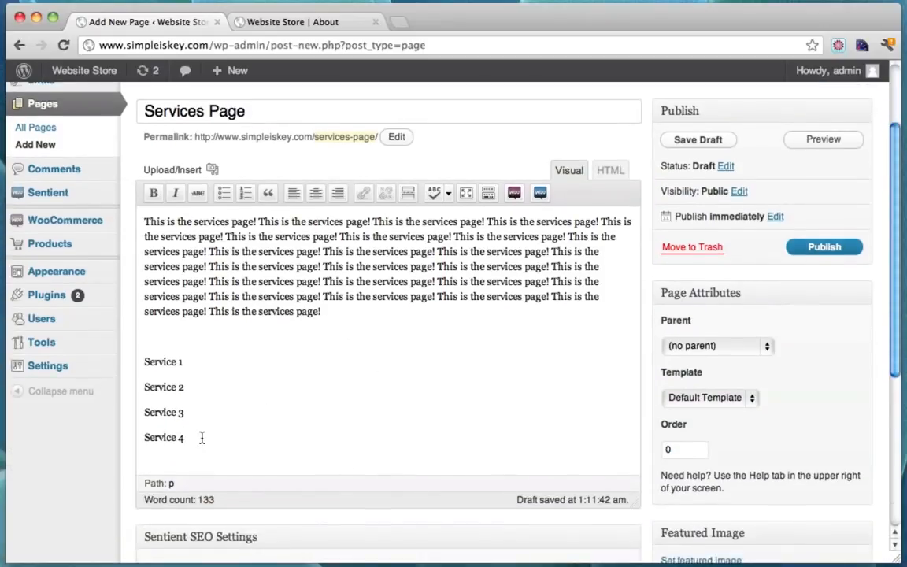
left_click_drag(202, 437, 125, 366)
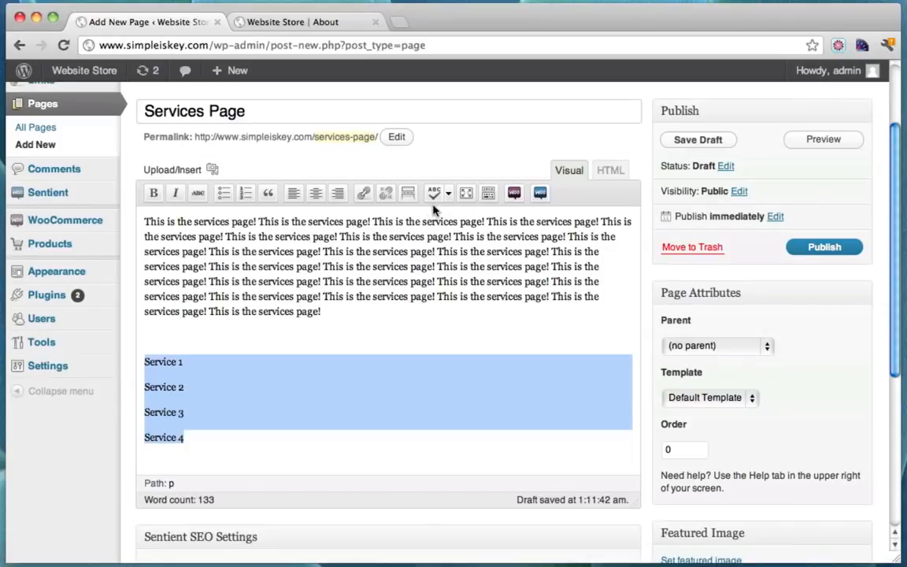
left_click(244, 195)
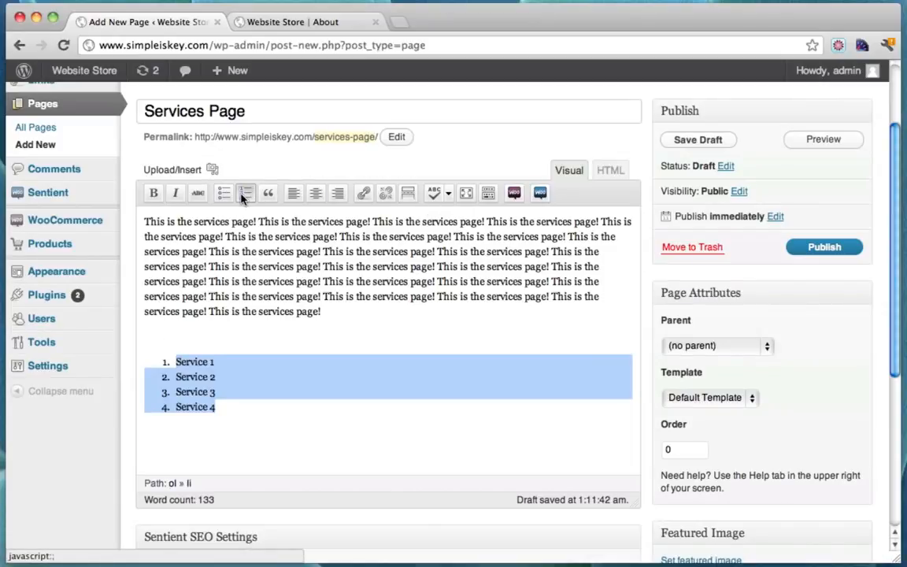
left_click(223, 195)
left_click(301, 419)
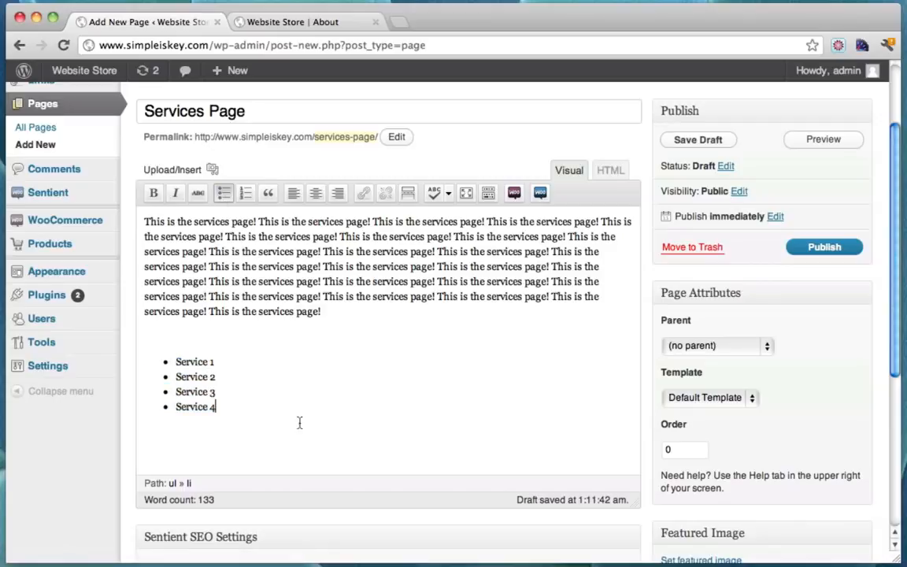
left_click(145, 221)
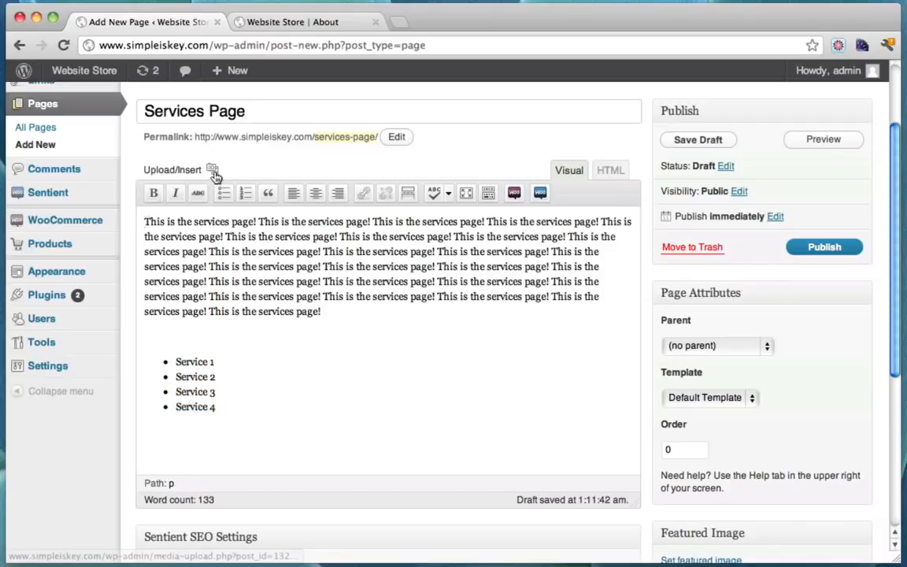
Upload the Party Dude T-shirt jpg through the page's media uploader
left_click(212, 169)
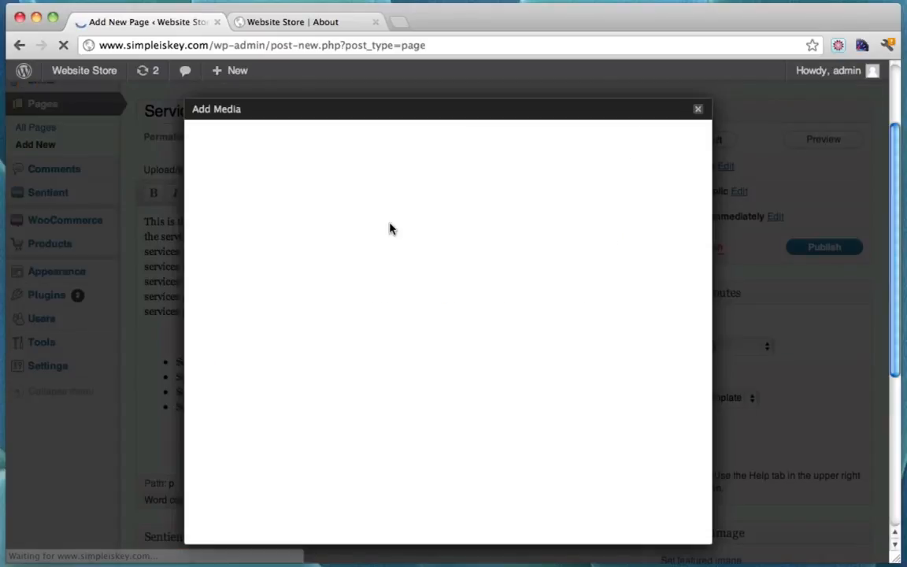
left_click(446, 292)
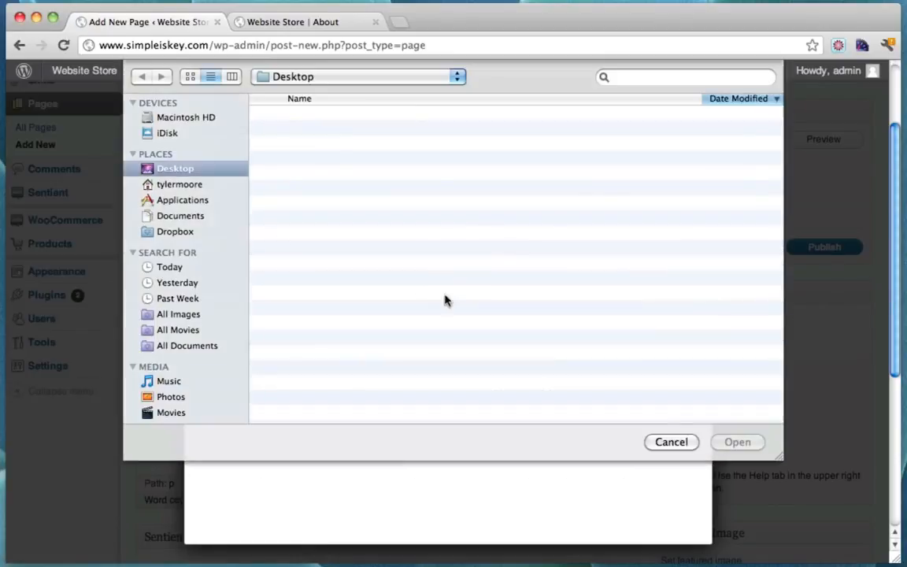
left_click(352, 189)
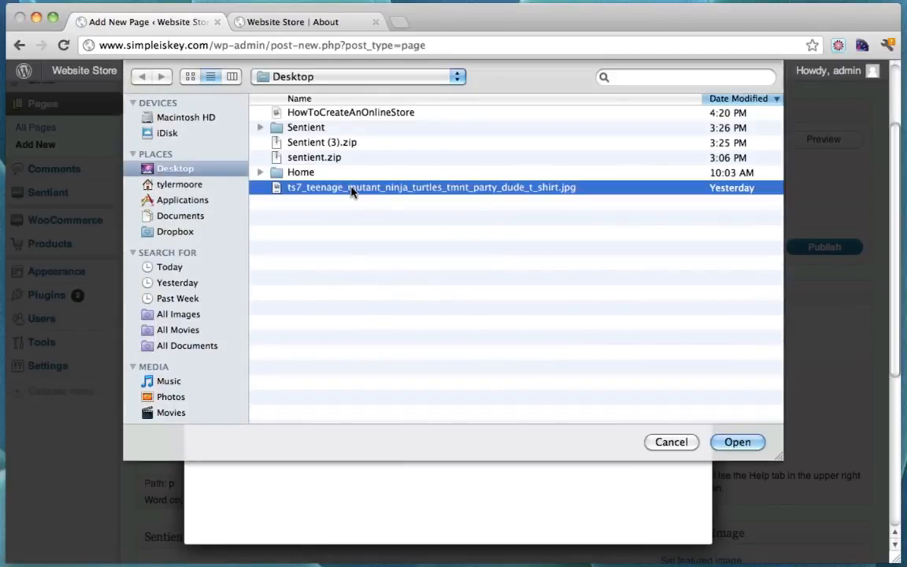
left_click(743, 440)
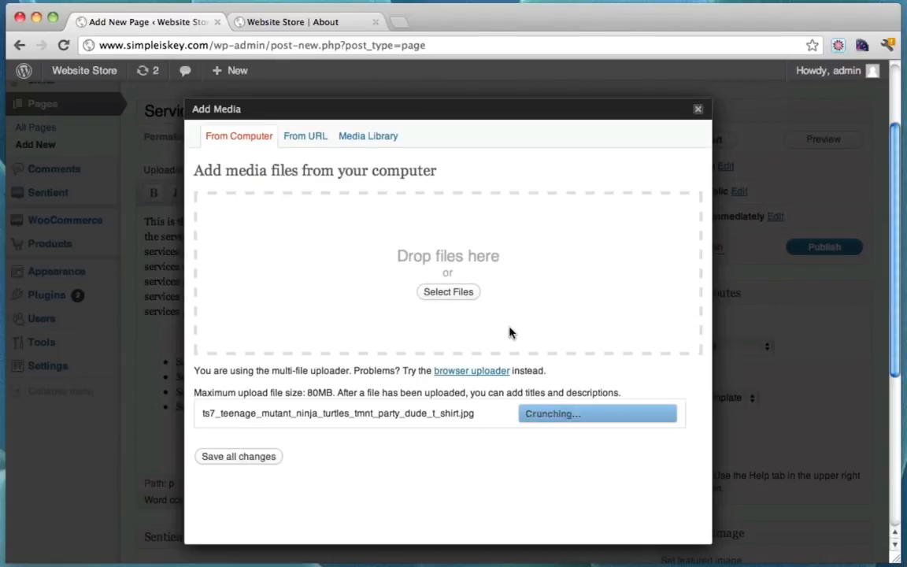
Insert the T-shirt image with Left alignment at Medium (300 × 285) size
scroll(509, 332, "down", 3)
scroll(510, 332, "down", 5)
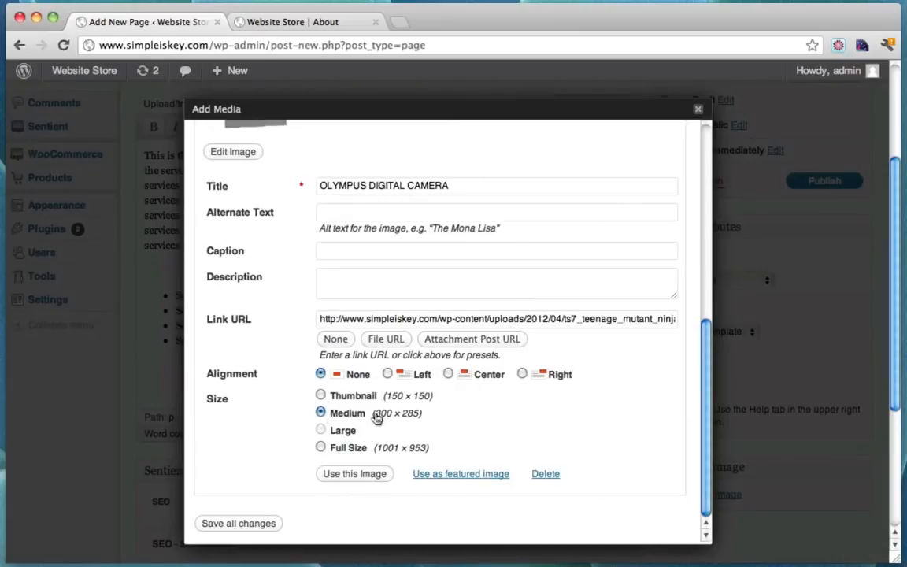
scroll(381, 417, "up", 4)
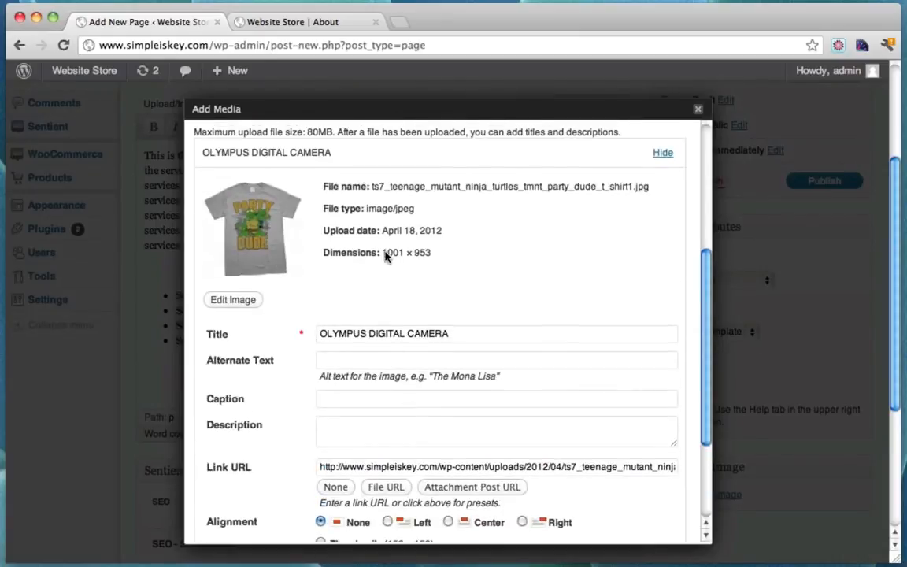
left_click_drag(382, 253, 396, 254)
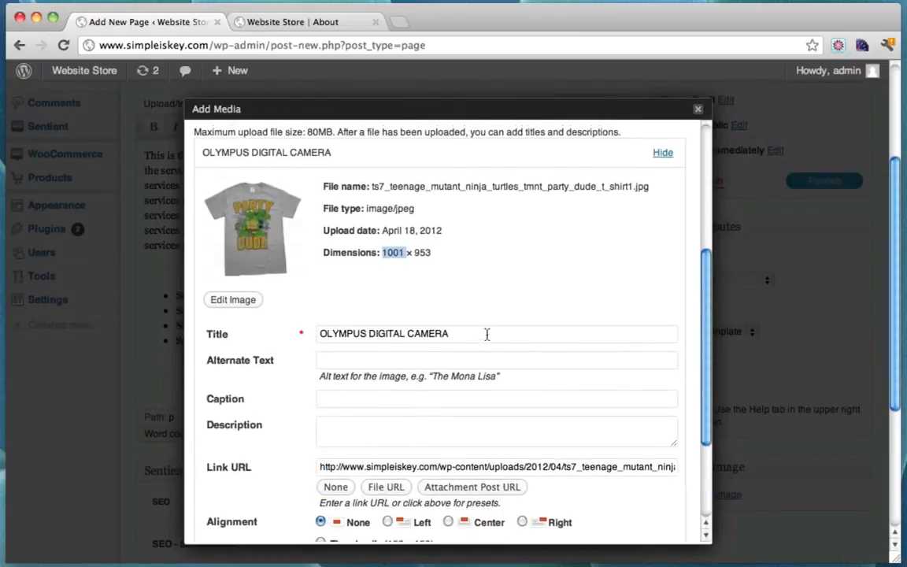
scroll(487, 334, "down", 4)
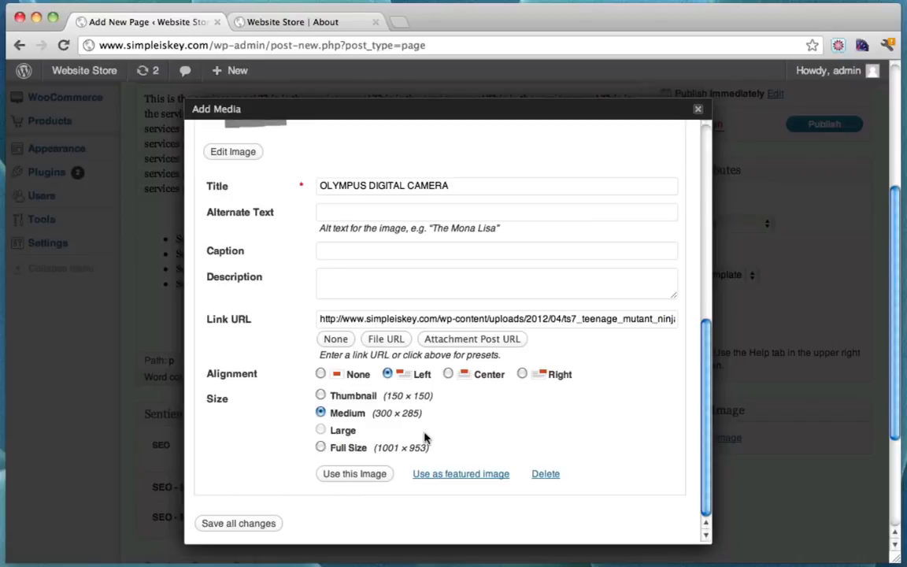
left_click(369, 475)
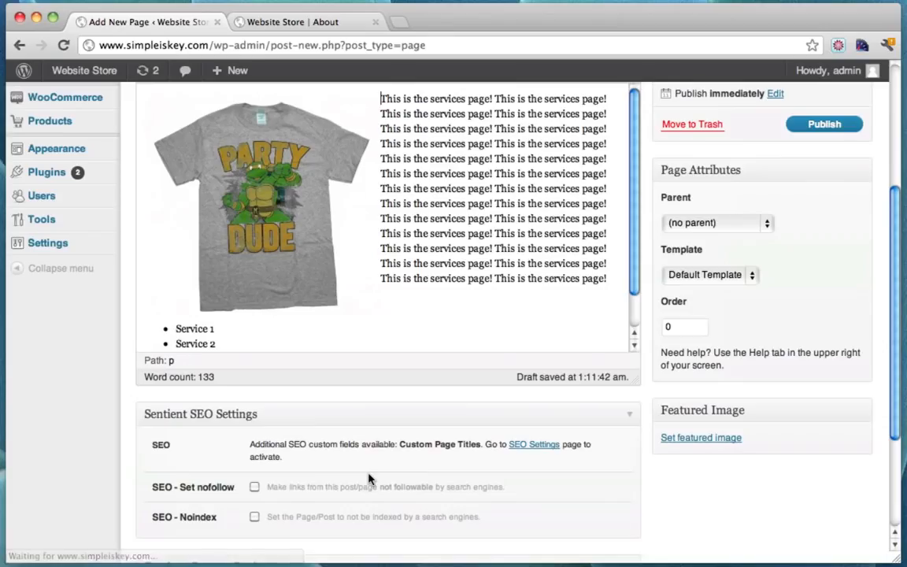
Replace the intro block with a much longer run of the repeated sentence
scroll(405, 231, "up", 3)
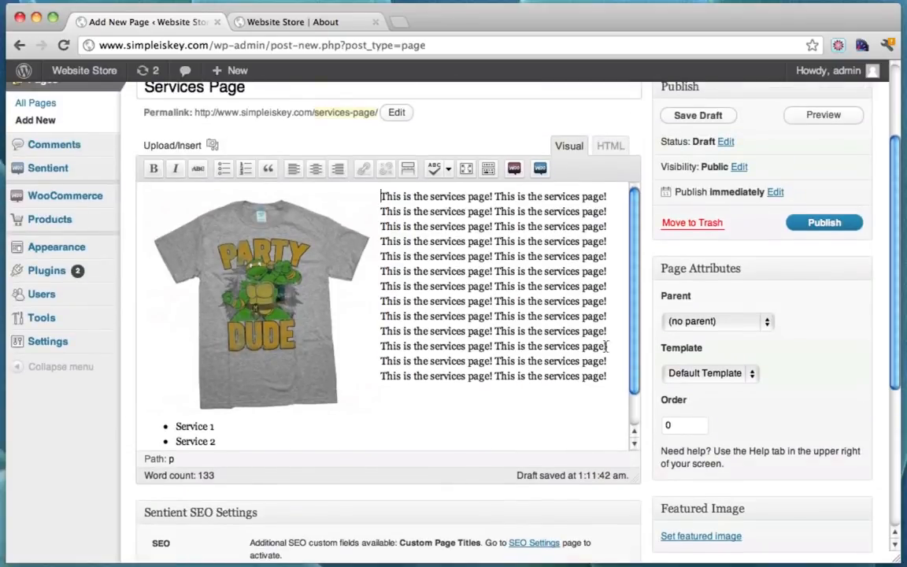
left_click_drag(614, 373, 384, 199)
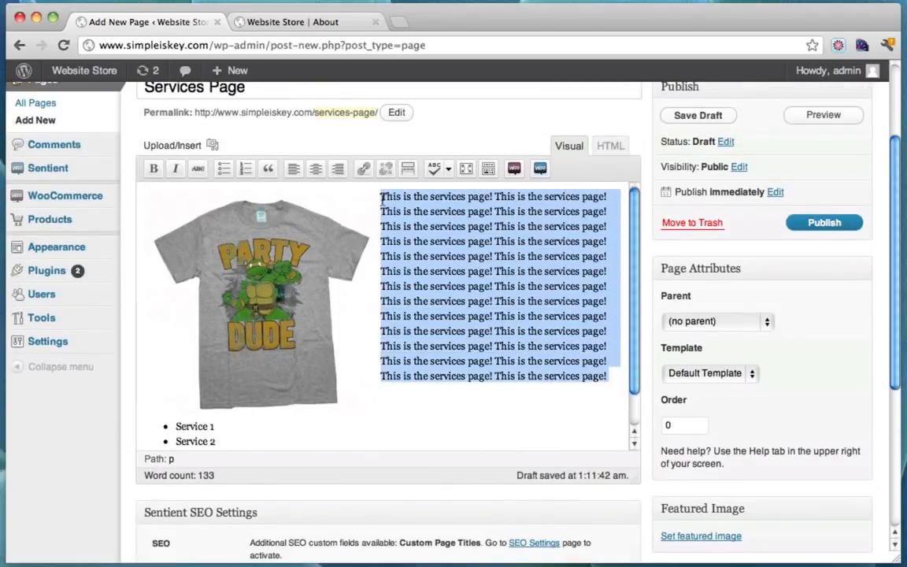
key("super+v")
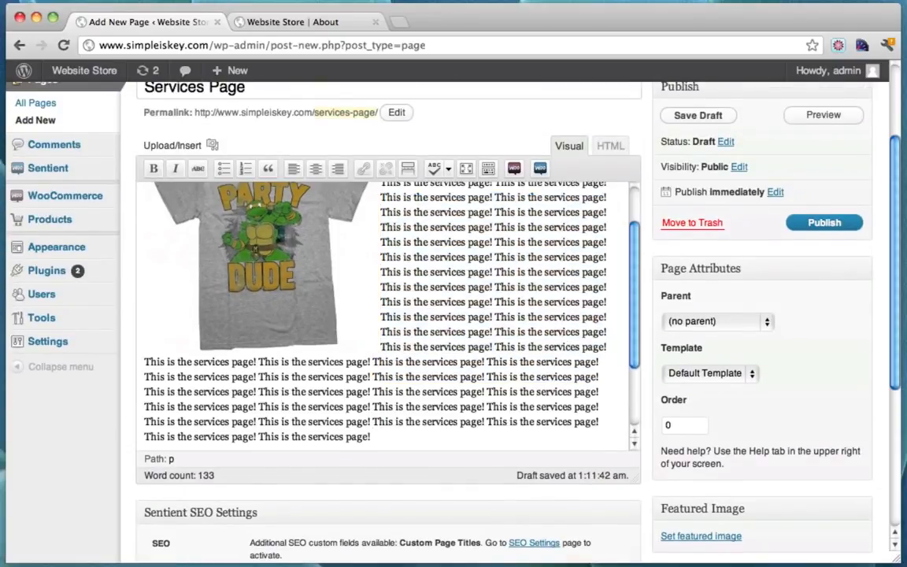
type("This is the services page! This is the services page! This is the services page! This is the services page! This is the services page! This is the services page! This is the services page! This is the services page! This is the services page! This is the services page! This is the services page! This is the services page! This is the services page! This is the services page! This is the services page! This is the services page! This is the services page! This is the services page! This is the services page! This is the services page! This is the services page! This is the services page! This is the services page! This is the services page! This is the services page! This is the services page!")
scroll(489, 222, "down", 5)
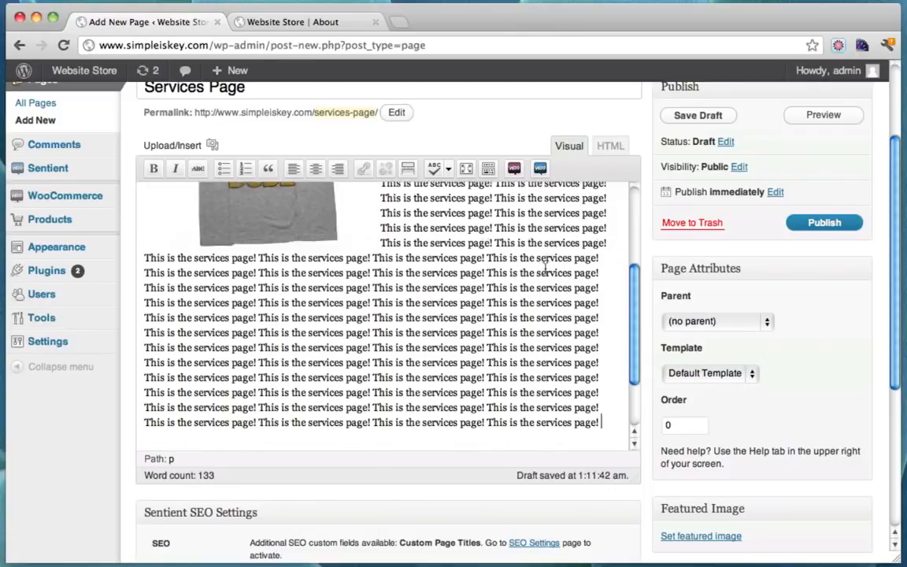
scroll(267, 344, "up", 5)
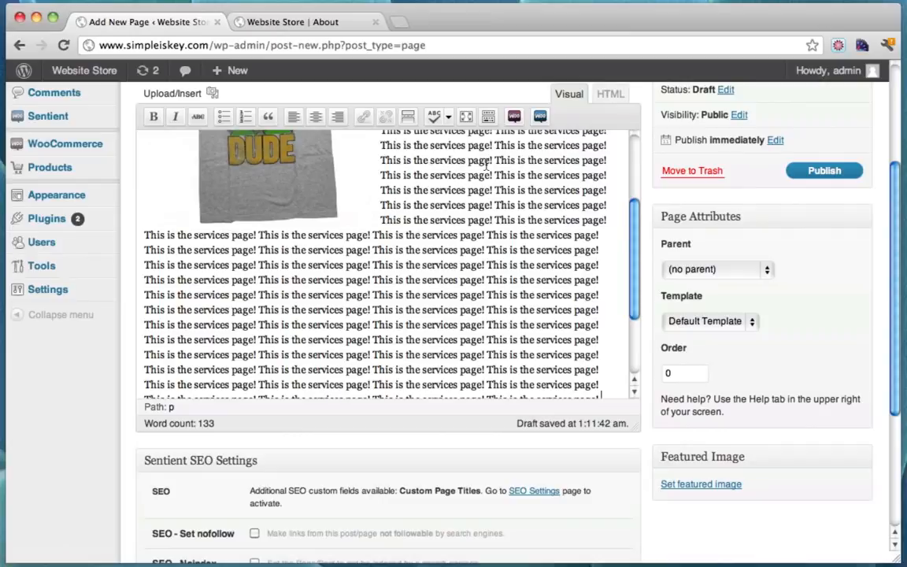
scroll(519, 241, "down", 1)
Browse the WooCommerce and theme shortcode dropdowns without inserting anything
left_click(514, 117)
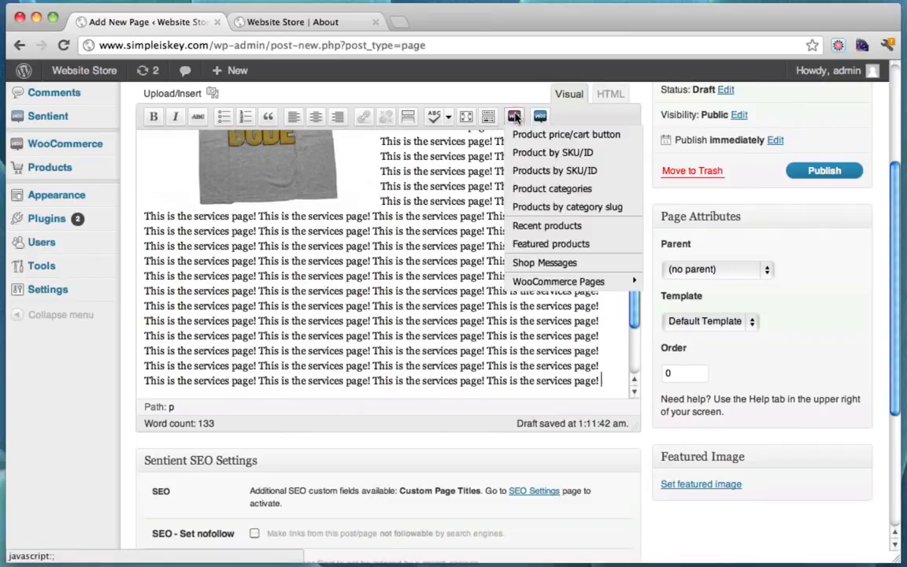
left_click(514, 116)
left_click(540, 116)
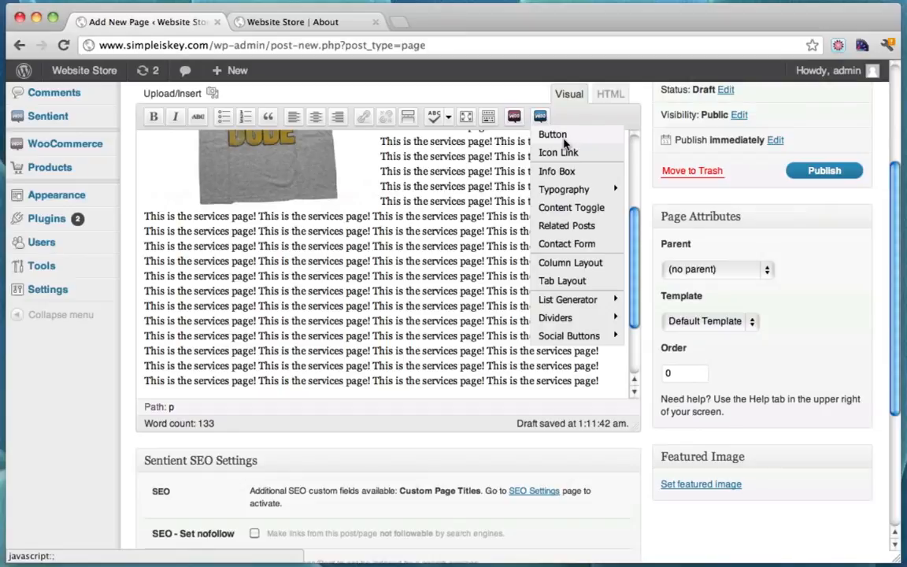
left_click(492, 90)
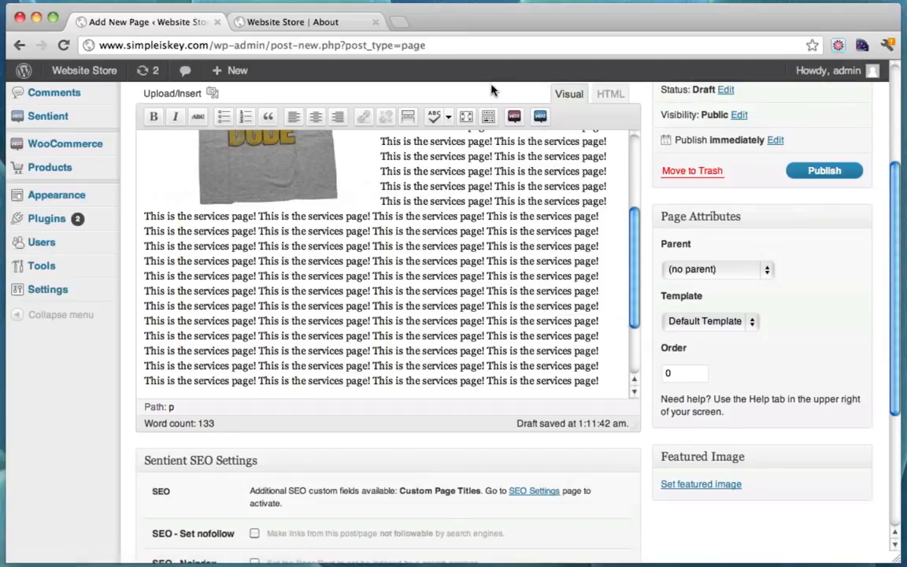
scroll(484, 319, "up", 8)
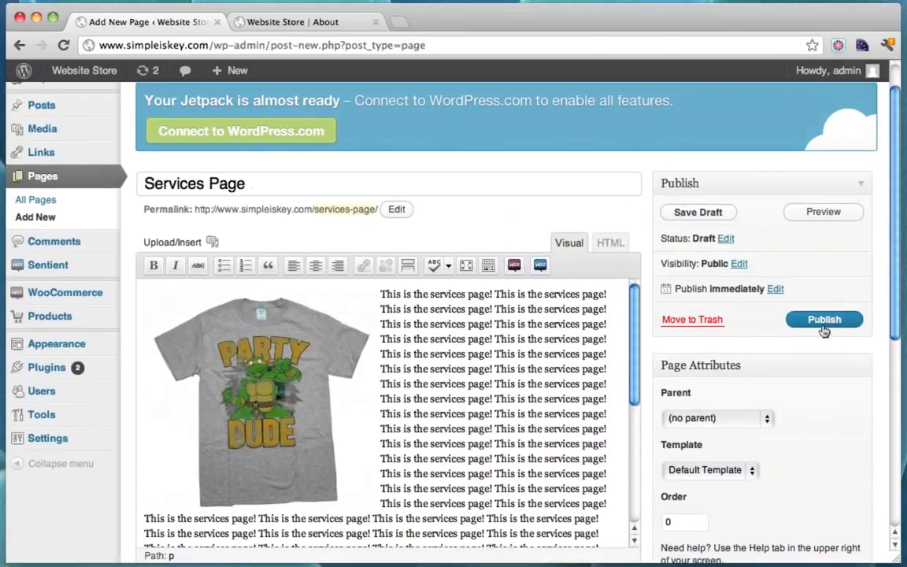
Publish the Services Page, reload the live About page, then return to its editor
left_click(824, 319)
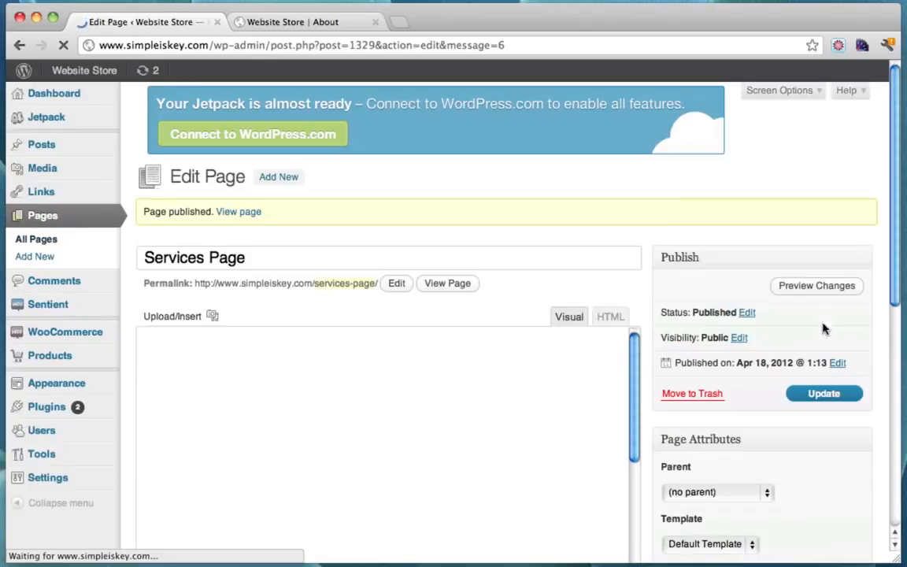
left_click(311, 24)
left_click(63, 45)
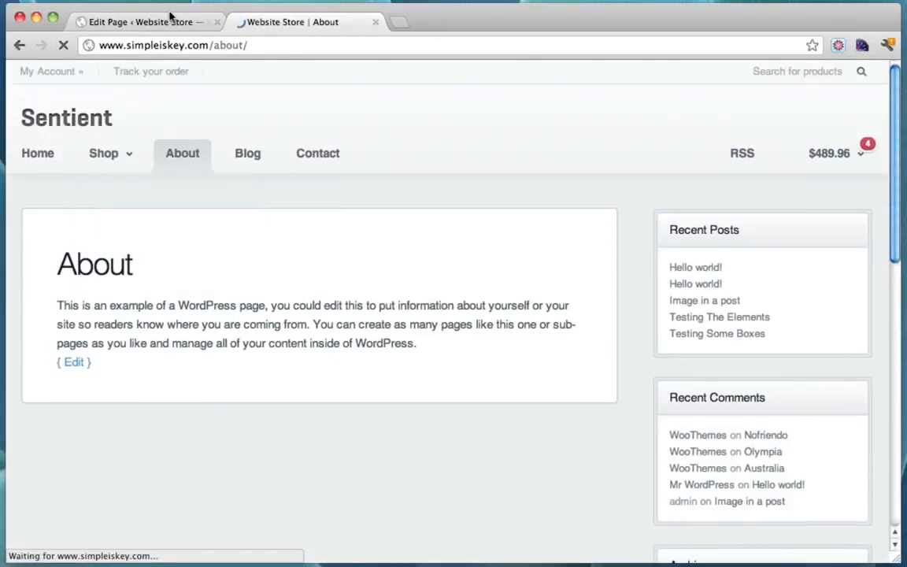
left_click(181, 20)
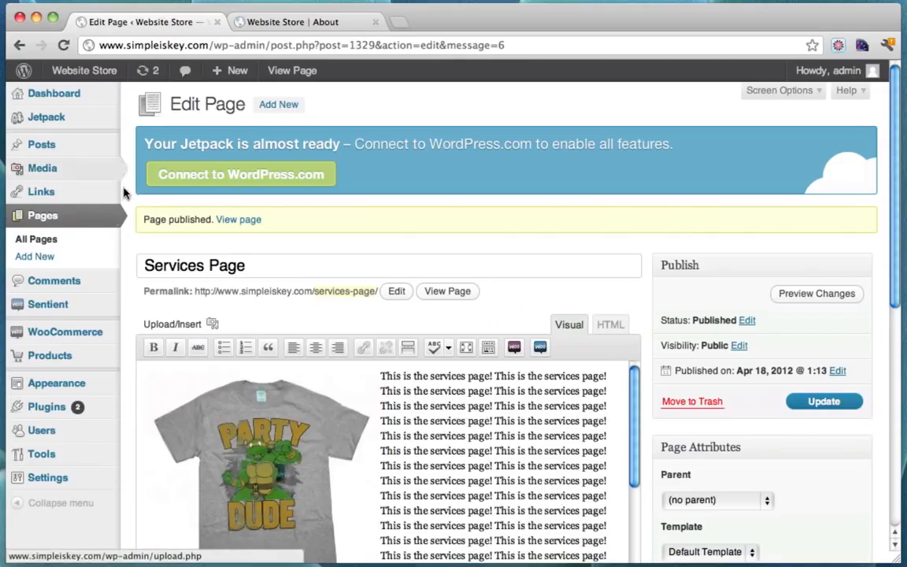
In Menus, add Services Page between About and Blog in Main Navigation and save
mouse_move(105, 381)
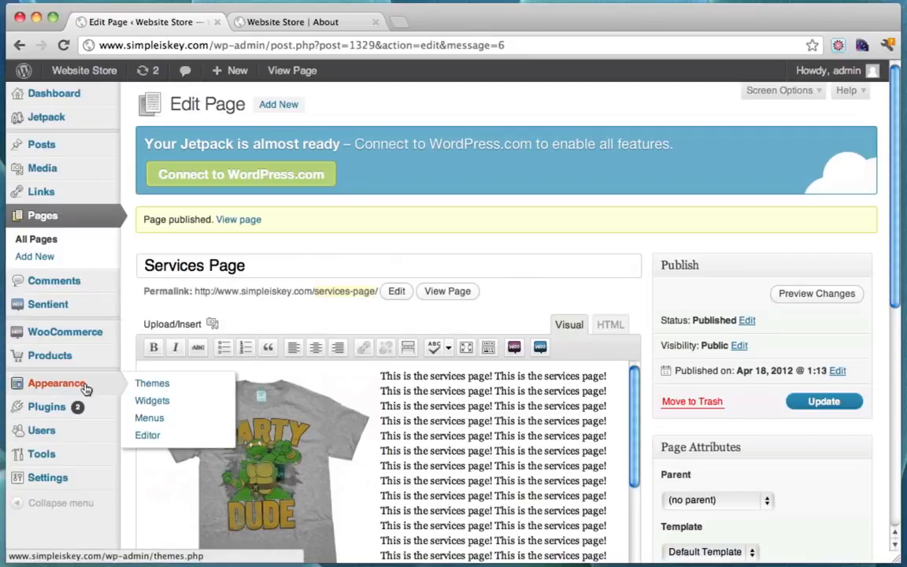
left_click(175, 419)
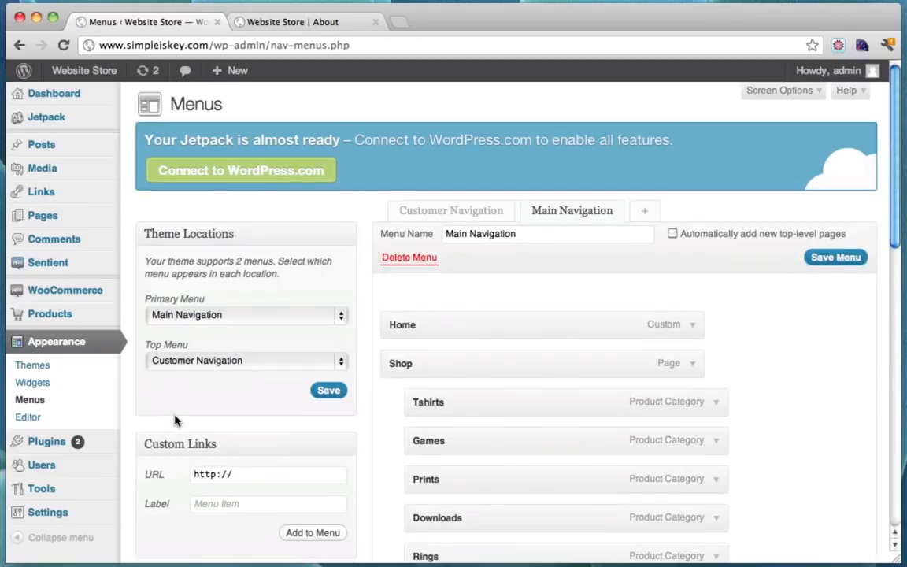
scroll(445, 281, "down", 5)
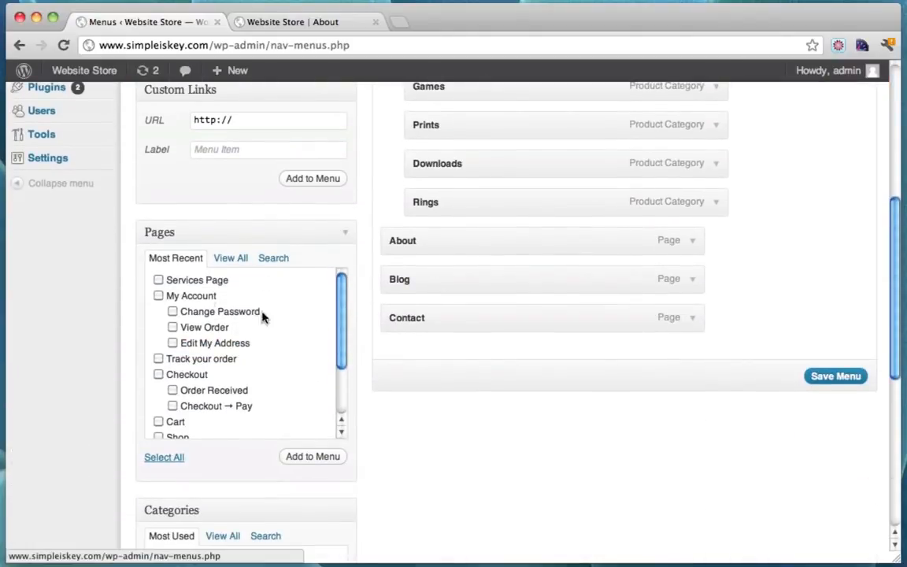
left_click(158, 281)
left_click(315, 458)
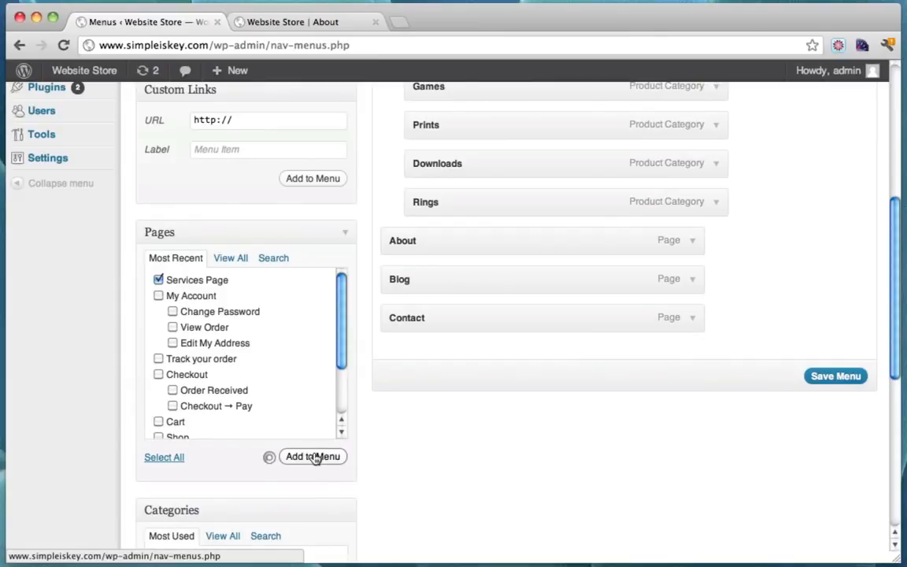
left_click_drag(400, 357, 395, 278)
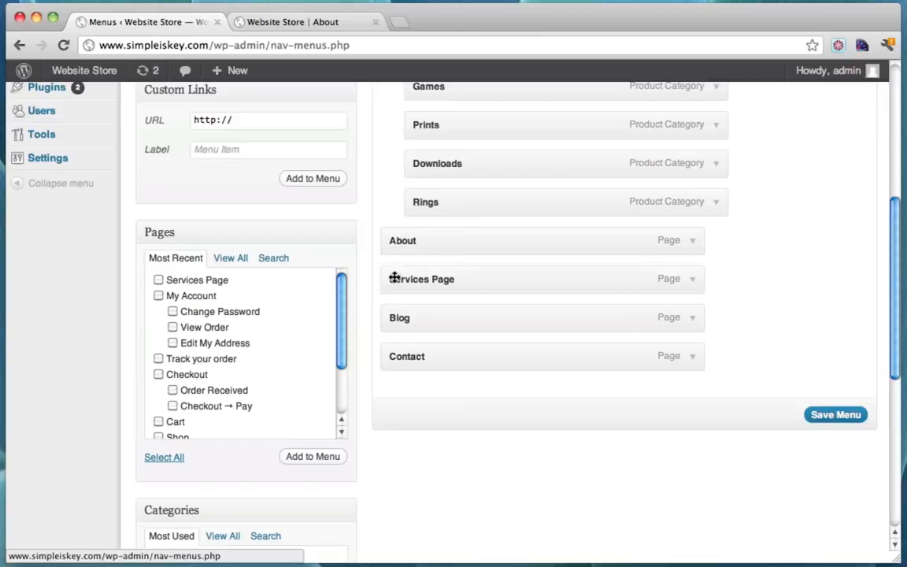
left_click(836, 418)
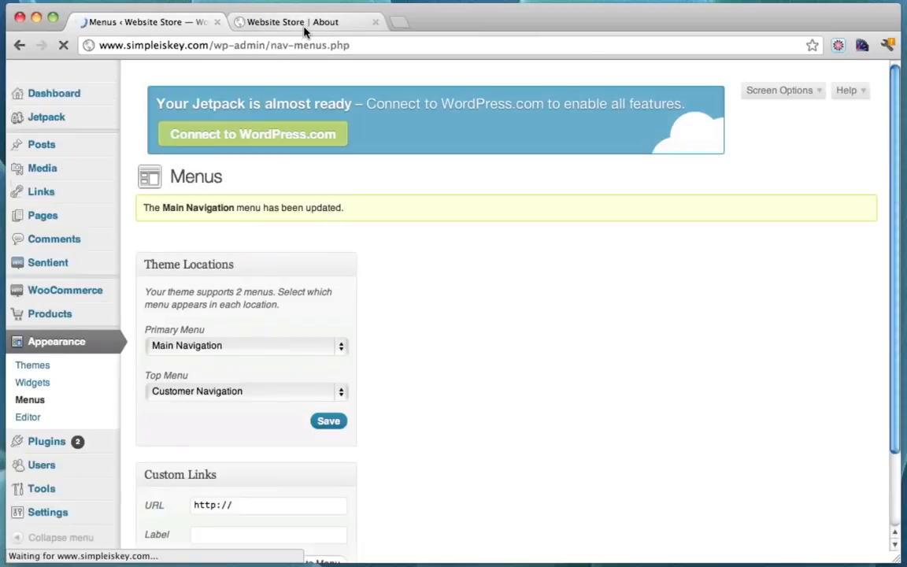
left_click(303, 22)
Reload the storefront, open Services Page from the nav bar, and review its image, text and bullets
left_click(60, 45)
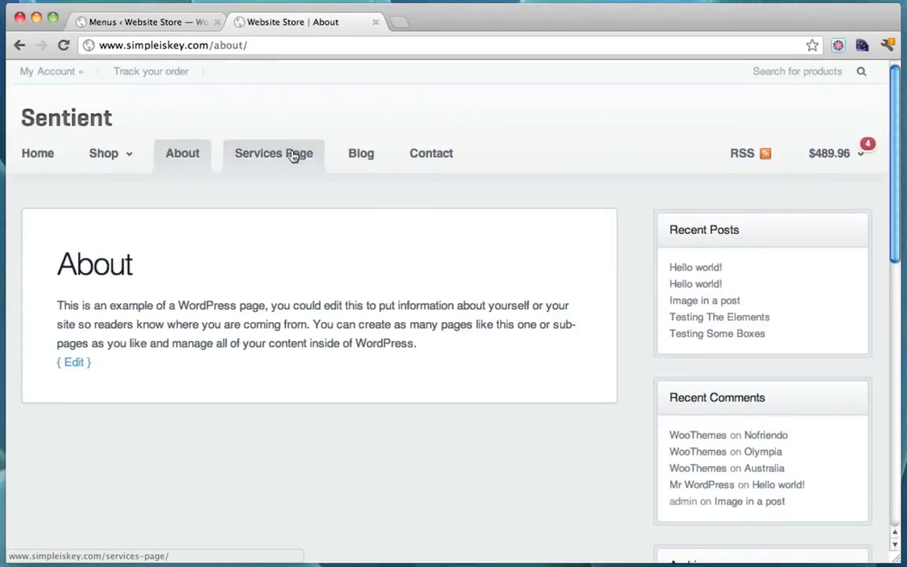
left_click(288, 157)
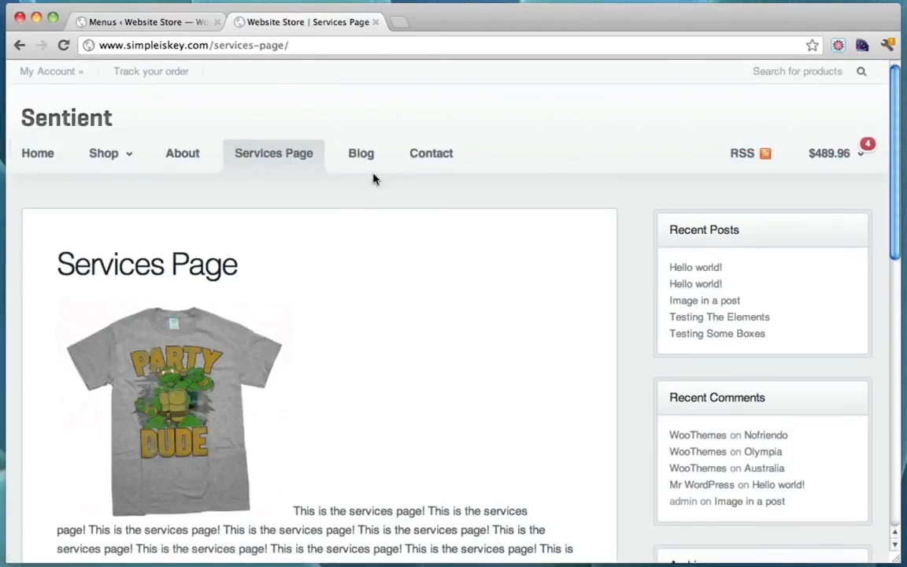
scroll(506, 228, "down", 3)
scroll(507, 228, "down", 2)
scroll(506, 228, "up", 4)
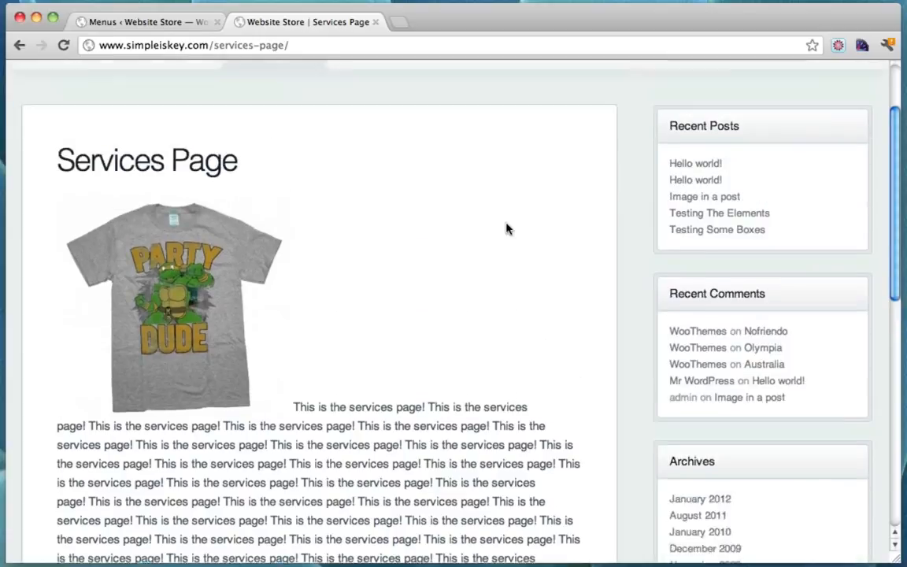
scroll(506, 228, "down", 4)
scroll(506, 229, "down", 5)
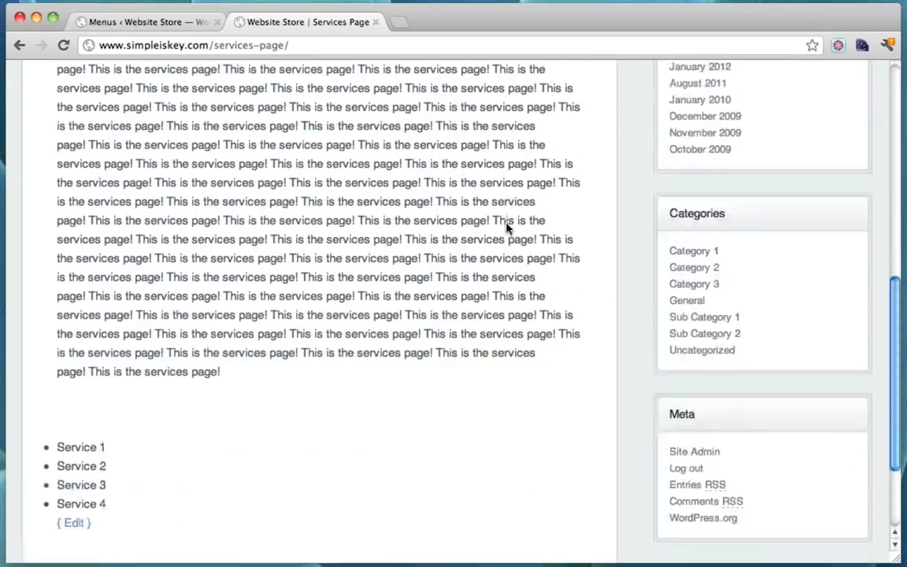
scroll(507, 228, "up", 10)
scroll(506, 229, "down", 3)
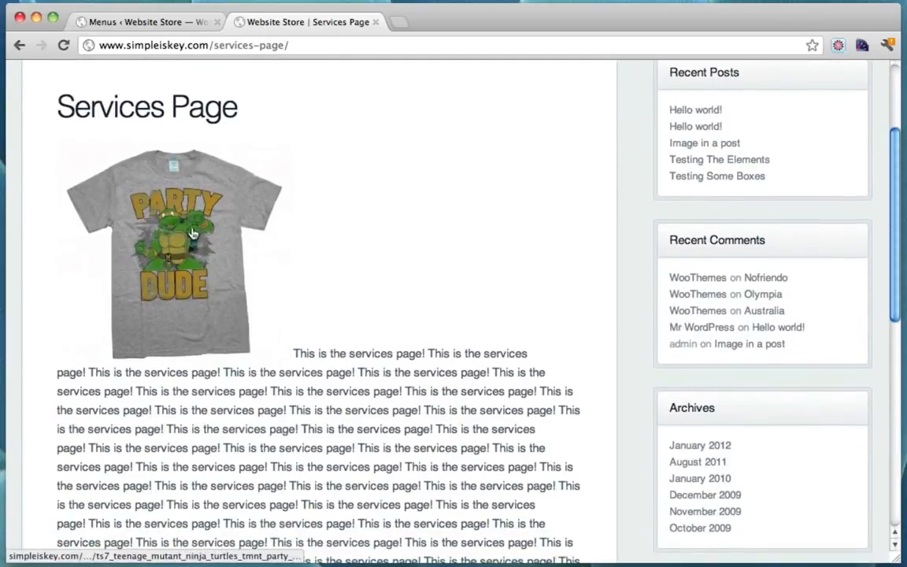
scroll(339, 337, "down", 5)
scroll(340, 337, "up", 8)
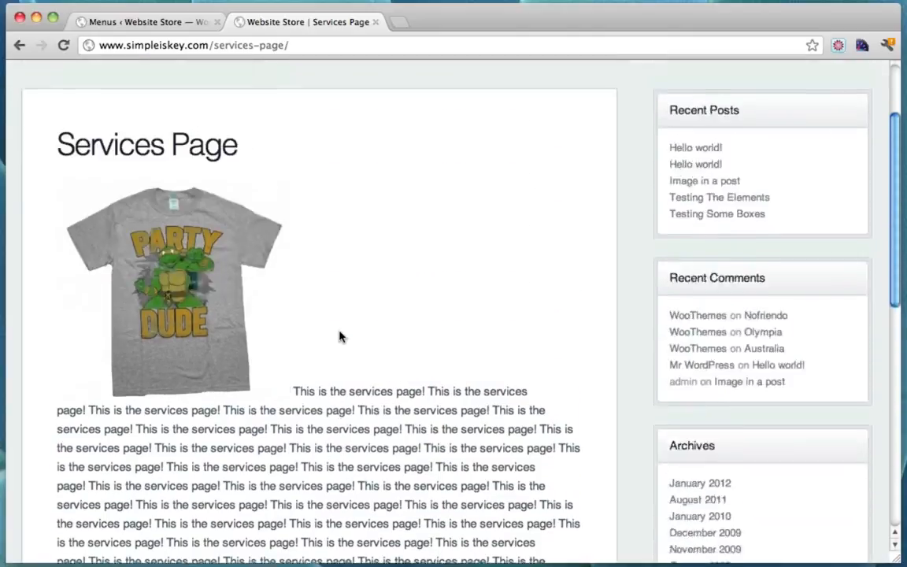
Glance at the menu admin tab, then return to the live Services Page
left_click(158, 23)
left_click(247, 24)
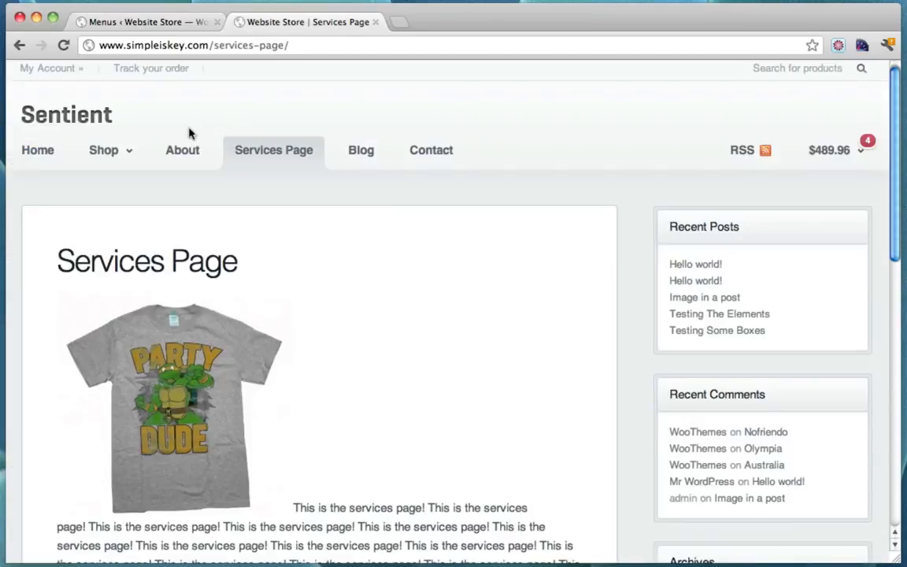
scroll(181, 142, "down", 10)
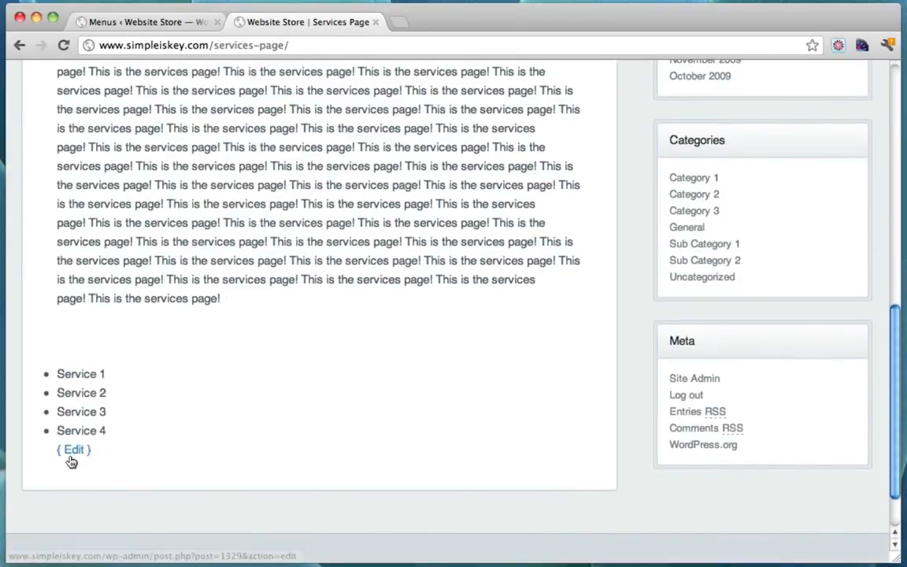
Open the Services Page's Edit Page screen from its { Edit } link and expand the Template list
left_click(76, 452)
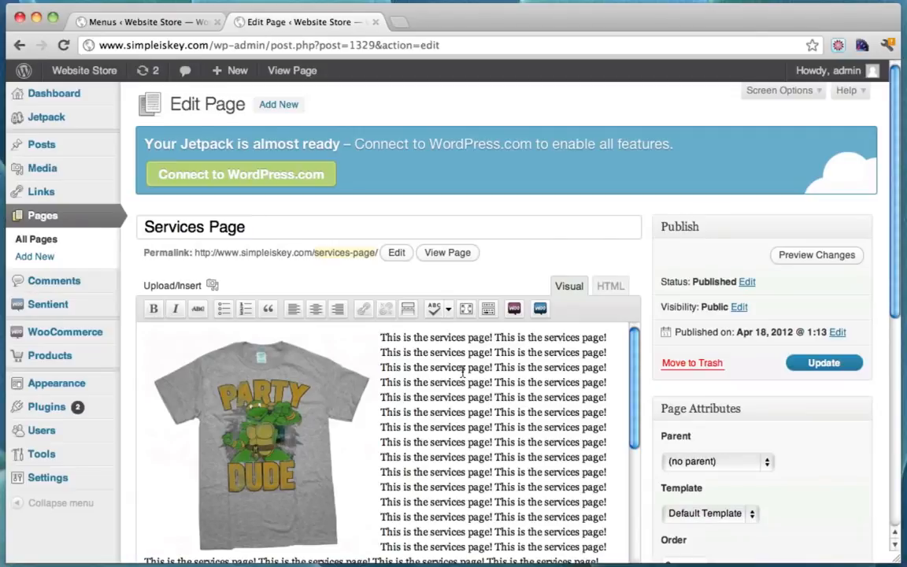
scroll(463, 370, "down", 10)
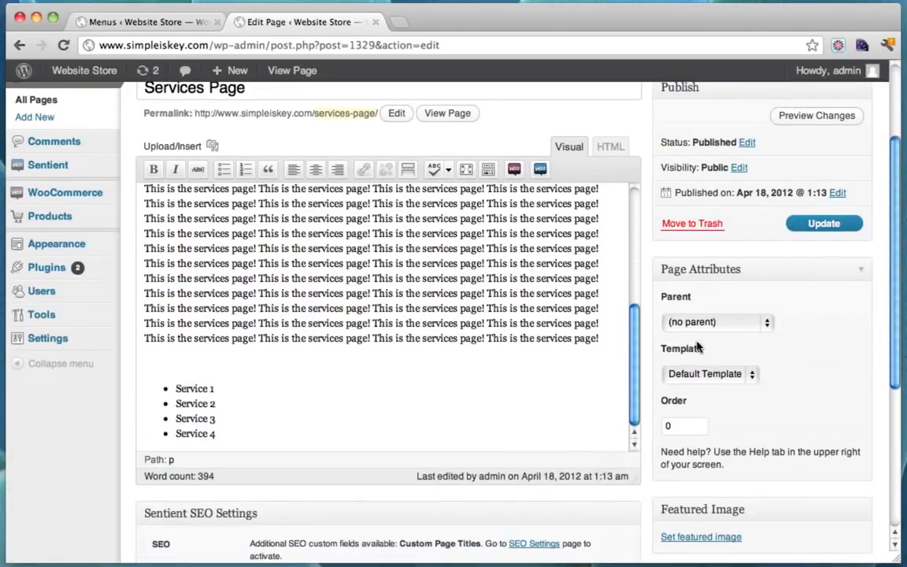
left_click(733, 376)
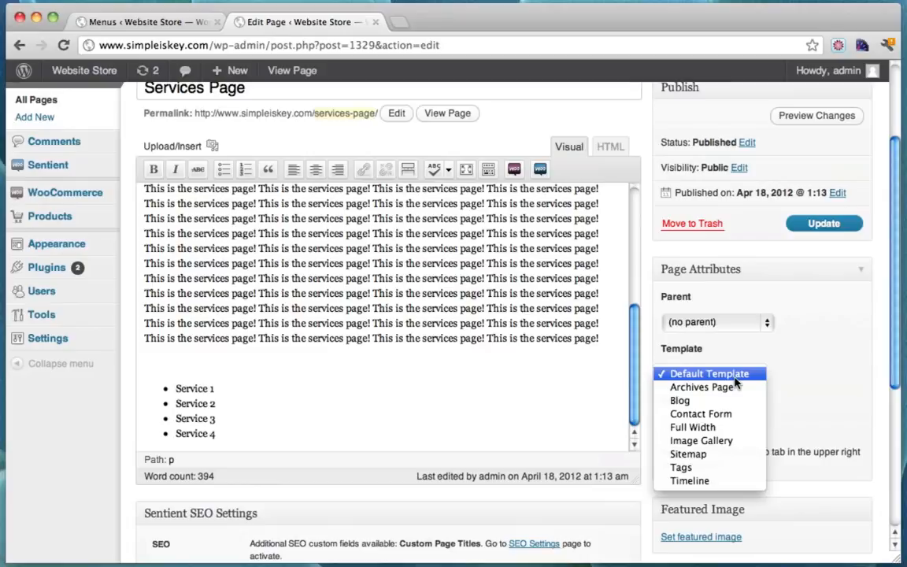
Set the Services Page template to Full Width and update the page
left_click(725, 427)
left_click(821, 225)
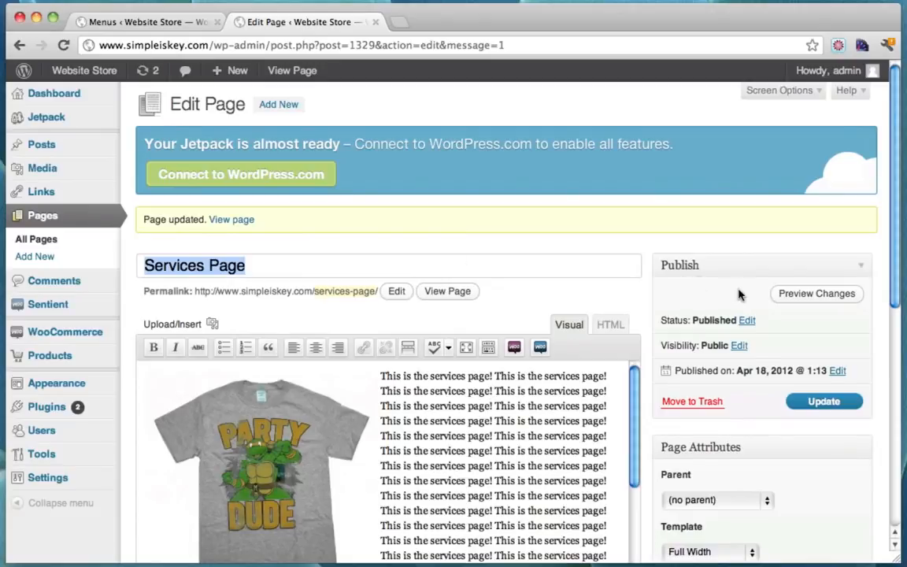
View the updated Services Page live and check its full-width, sidebar-free layout
left_click(437, 291)
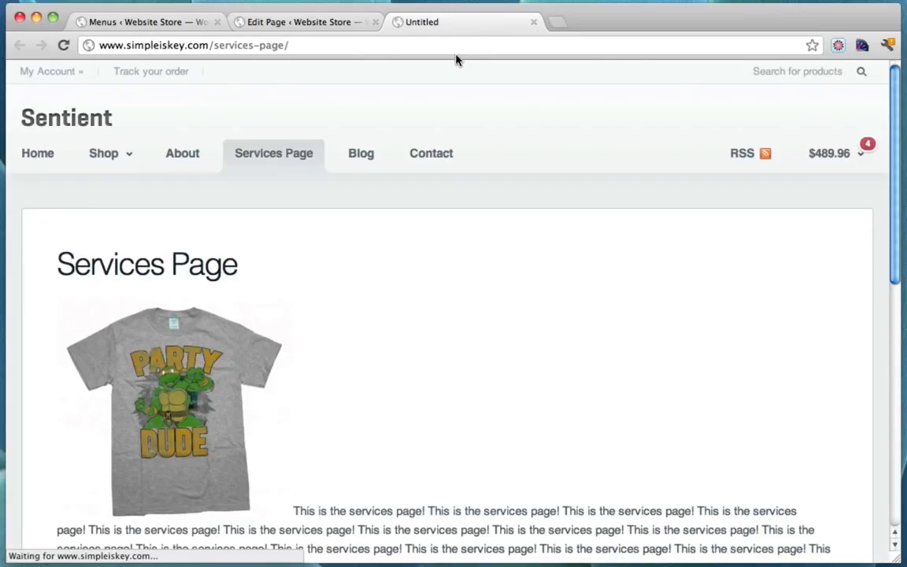
scroll(516, 263, "down", 10)
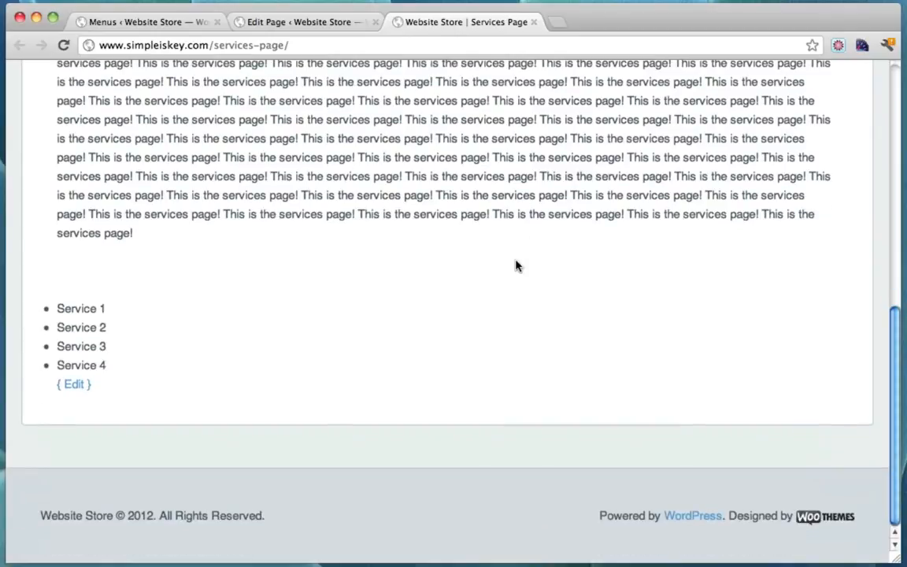
scroll(515, 266, "up", 15)
scroll(516, 266, "down", 7)
scroll(516, 266, "up", 6)
scroll(516, 265, "up", 2)
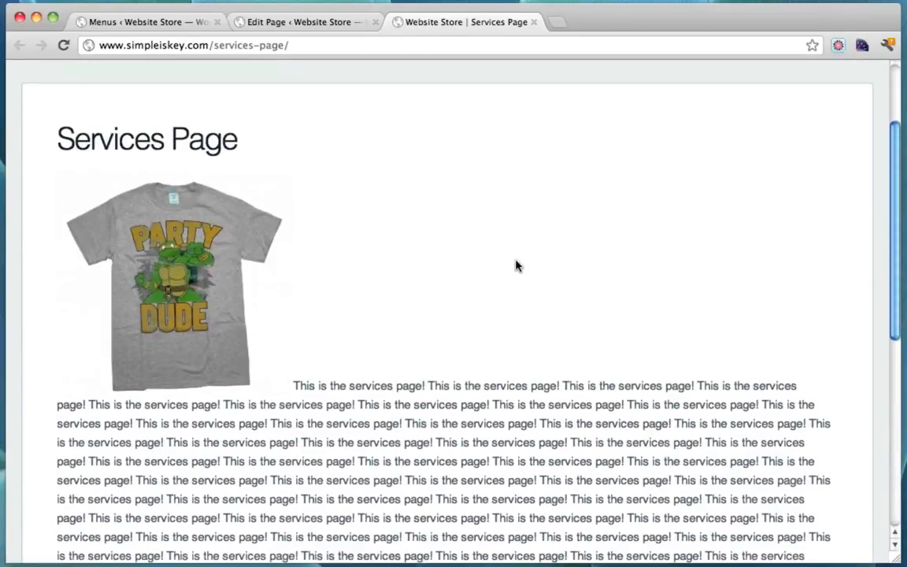
scroll(515, 265, "up", 5)
scroll(516, 266, "down", 11)
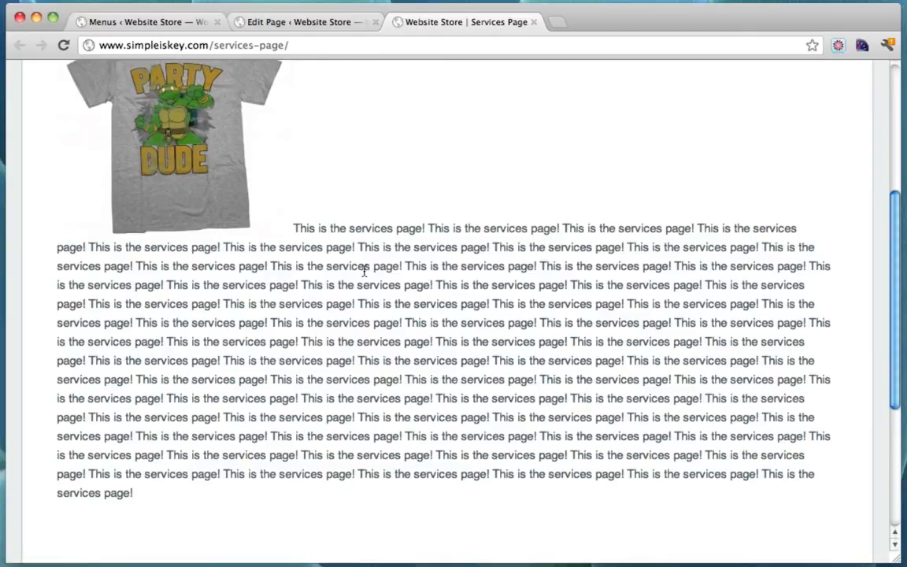
scroll(365, 270, "down", 13)
scroll(365, 270, "up", 7)
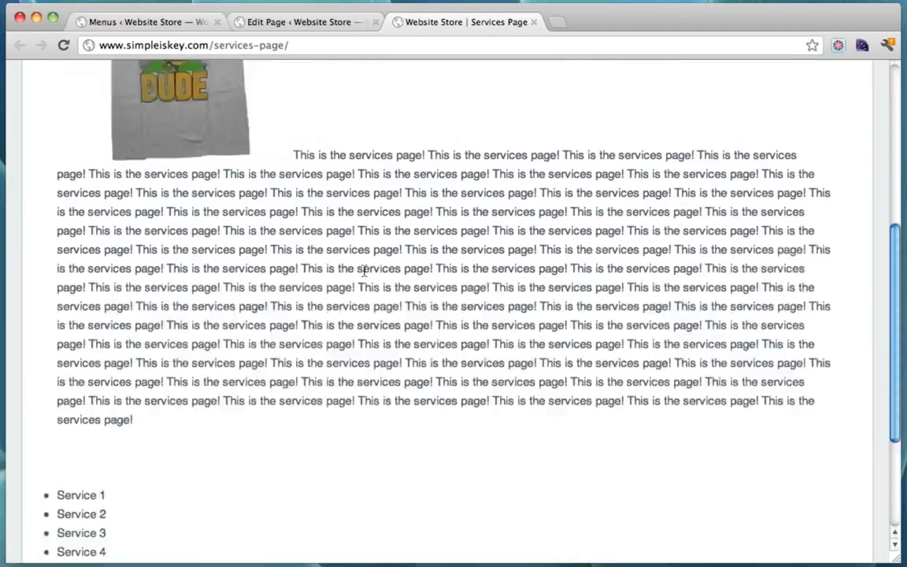
scroll(365, 270, "up", 14)
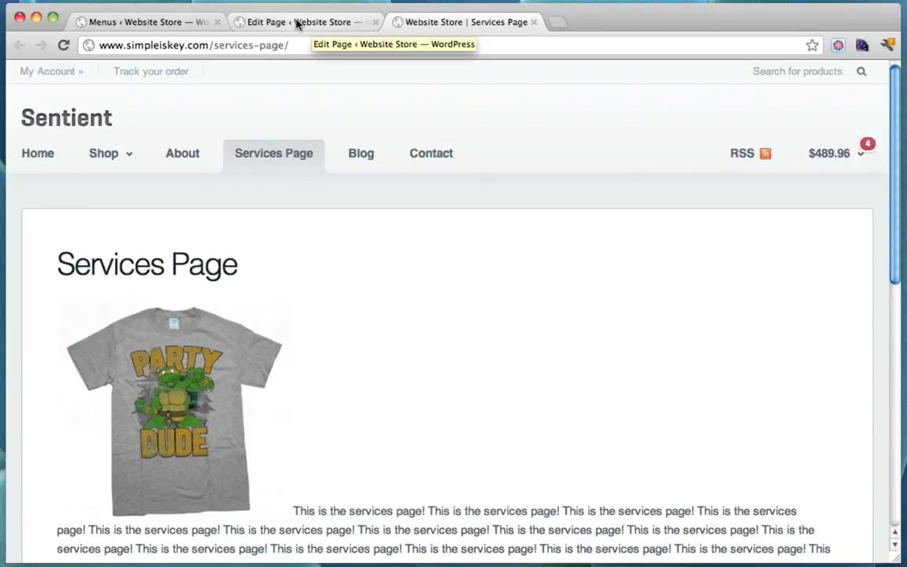
Open the storefront's Blog page with its Hello world! posts
left_click(365, 153)
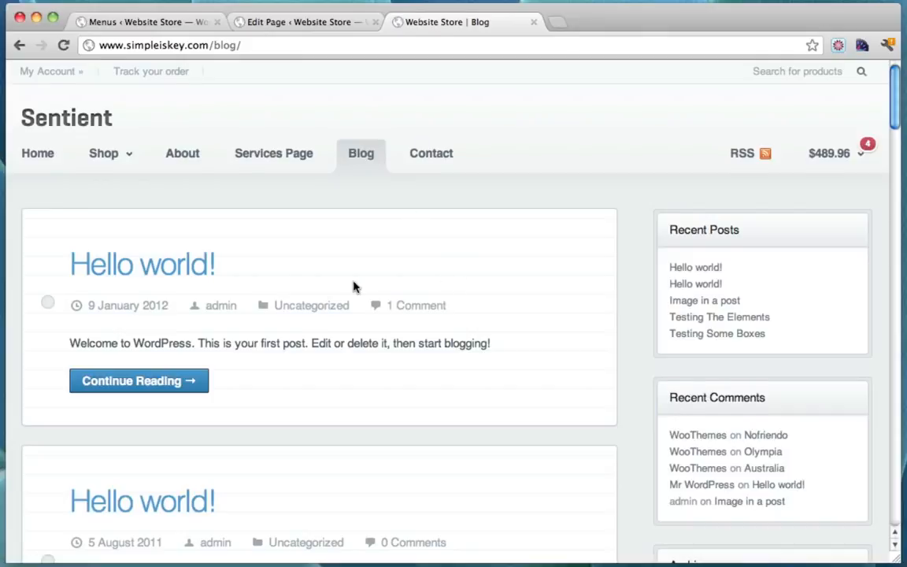
scroll(191, 141, "down", 3)
scroll(373, 355, "up", 3)
Start a new post titled 'New Blog Post!' with body 'This is a new blog post!'
left_click(154, 23)
mouse_move(77, 146)
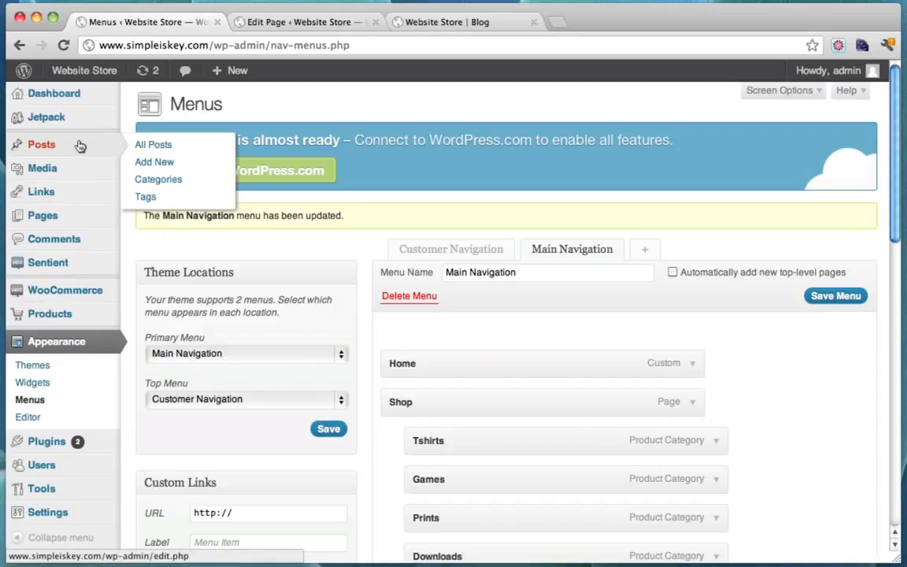
left_click(155, 163)
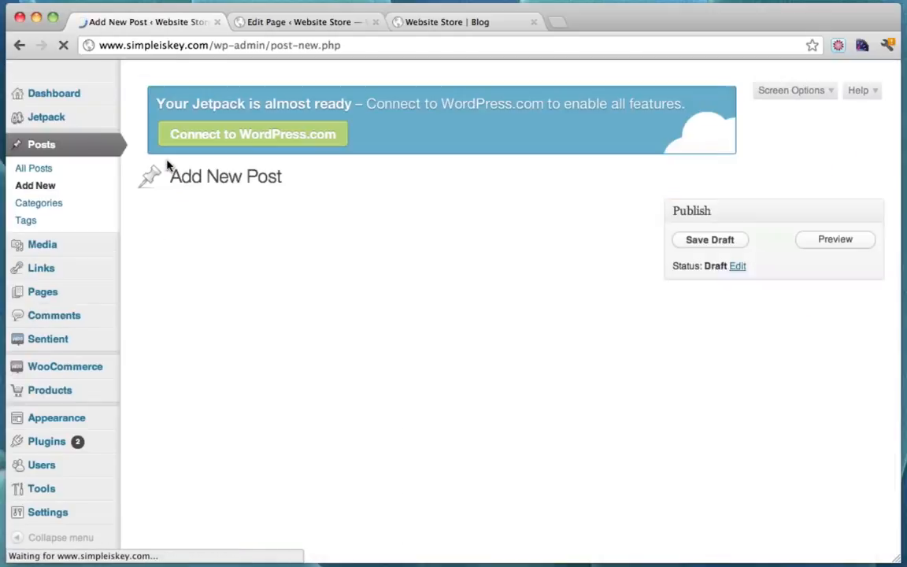
left_click(263, 223)
type("New ")
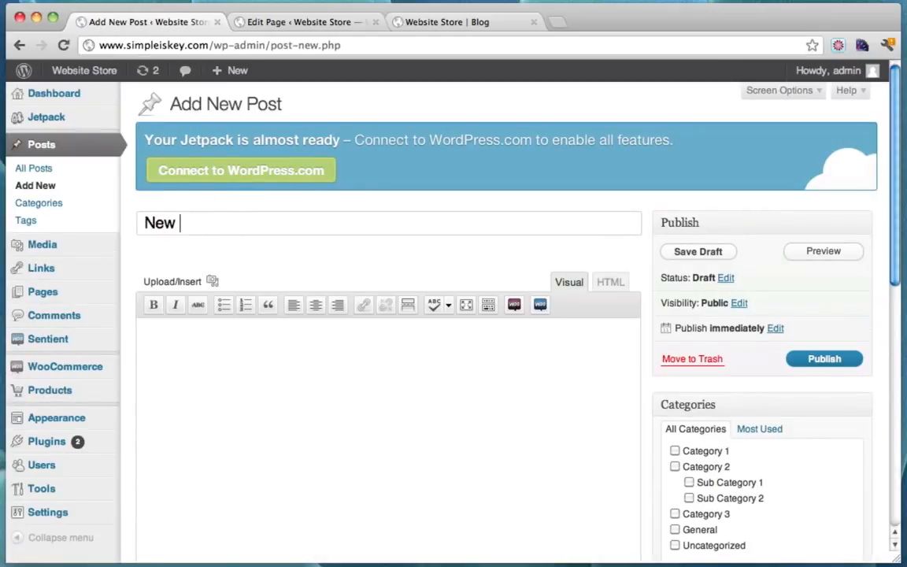
type("Blog Post!")
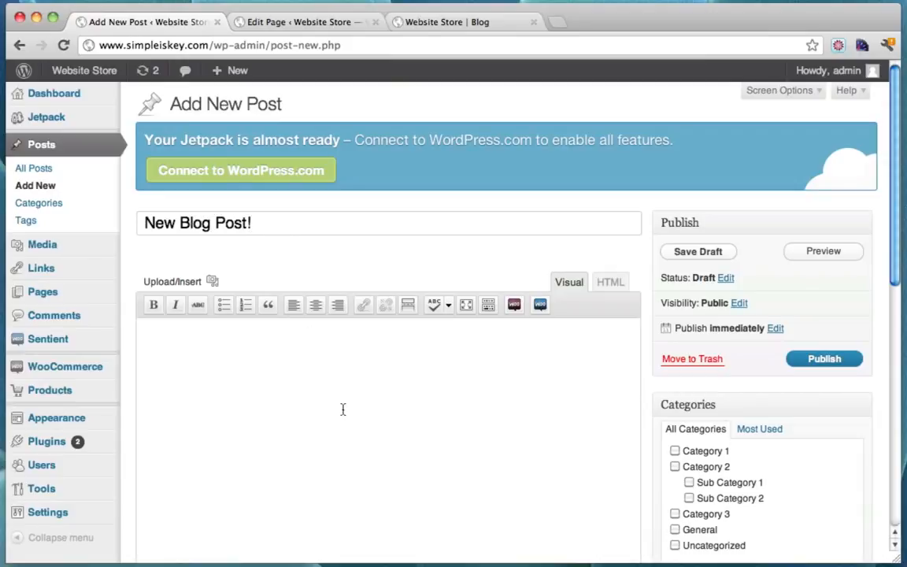
left_click(342, 409)
type("This is a new blog post!")
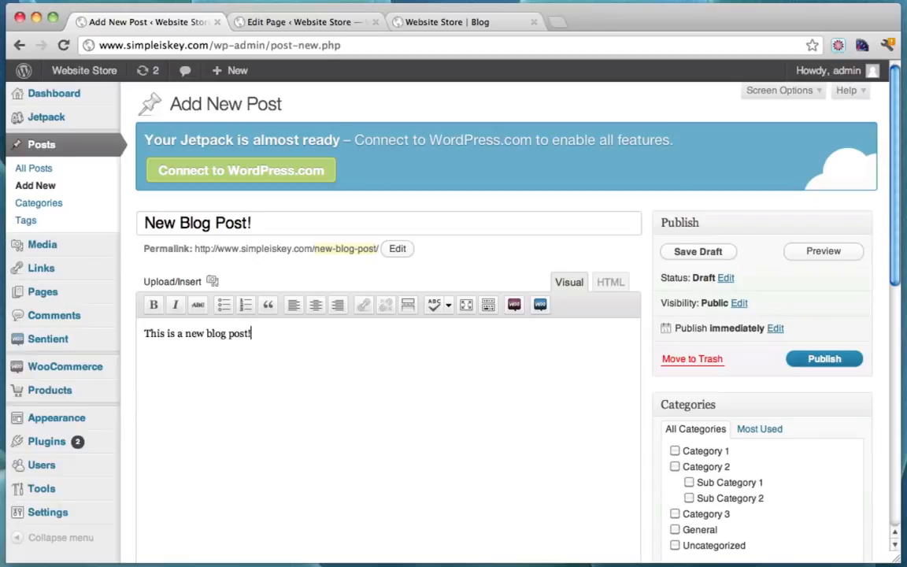
Repeat the sentence across several paragraphs and publish the post
key("super+a")
key("super+c")
key("Right")
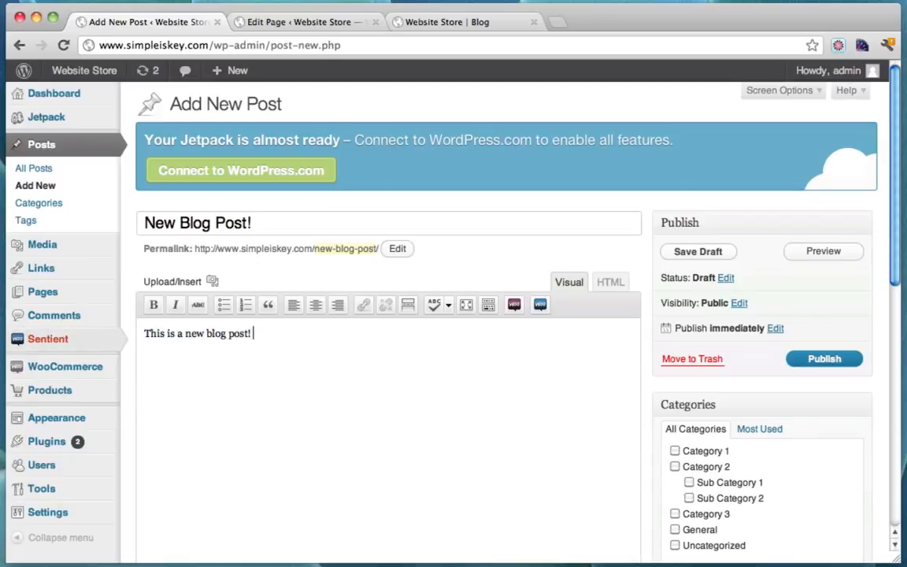
key("super+v")
key("super+v")
key("super+v")
key("super+v")
key("super+v")
key("super+v")
key("super+v")
key("super+v")
key("super+v")
key("super+v")
key("super+v")
key("super+v")
key("super+v")
key("super+v")
key("super+v")
key("super+v")
key("super+v")
key("super+v")
key("super+v")
key("super+v")
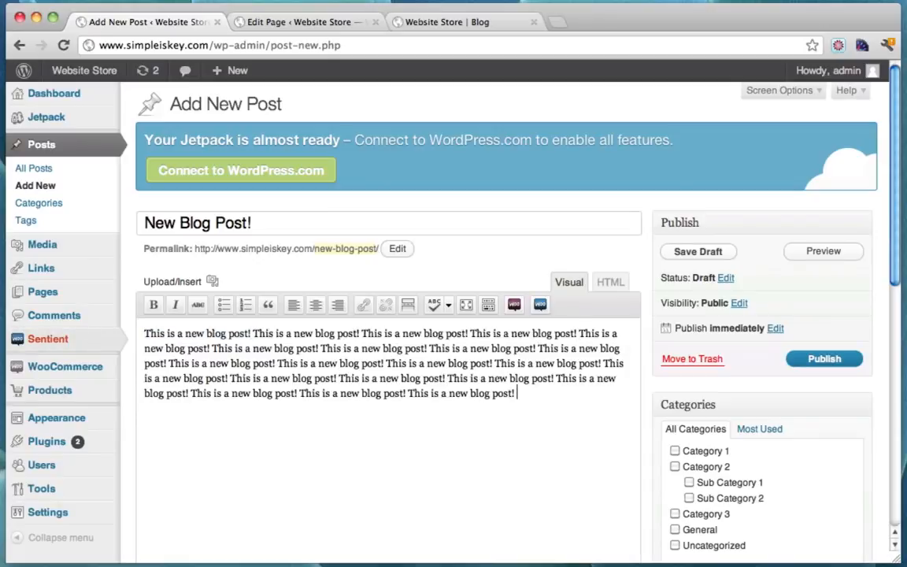
key("Return")
key("super+v")
key("super+v")
key("super+v")
key("super+v")
key("super+v")
key("super+v")
key("super+v")
key("super+v")
key("super+v")
key("super+v")
key("super+v")
key("super+v")
key("super+v")
key("super+v")
key("super+v")
key("super+v")
key("super+v")
key("super+v")
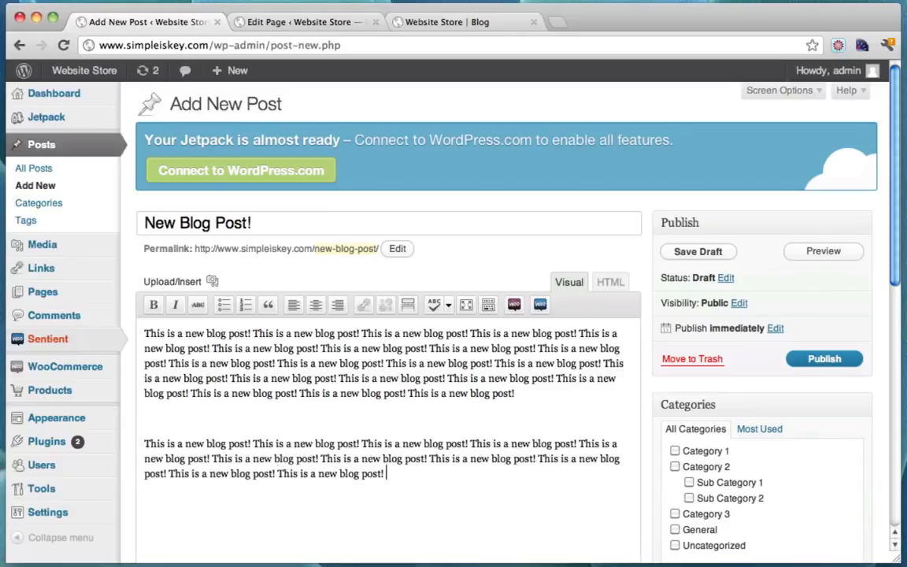
key("super+v")
key("super+v")
key("super+v")
key("super+v")
key("super+v")
key("super+v")
key("super+v")
key("super+v")
key("super+v")
key("super+v")
key("super+v")
key("super+v")
key("super+v")
key("super+v")
key("super+v")
key("super+v")
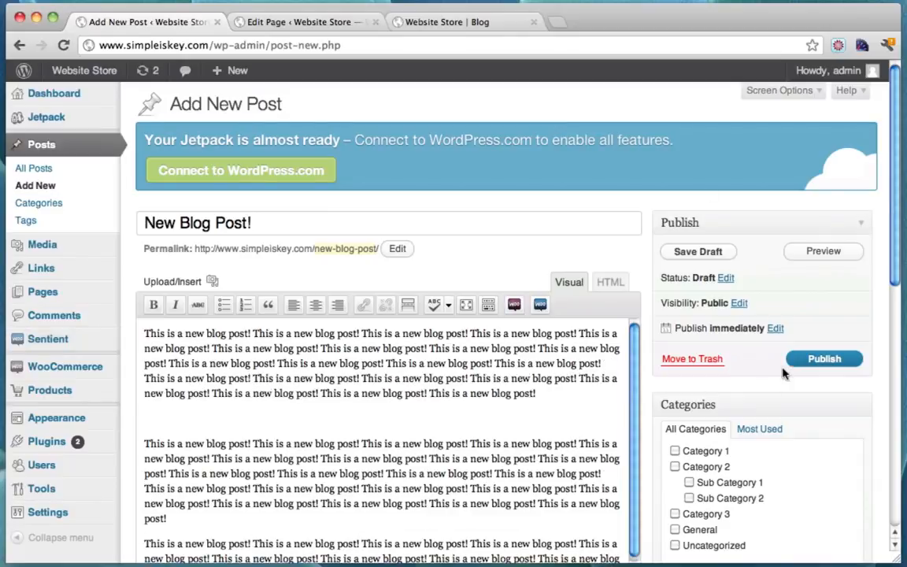
left_click(810, 360)
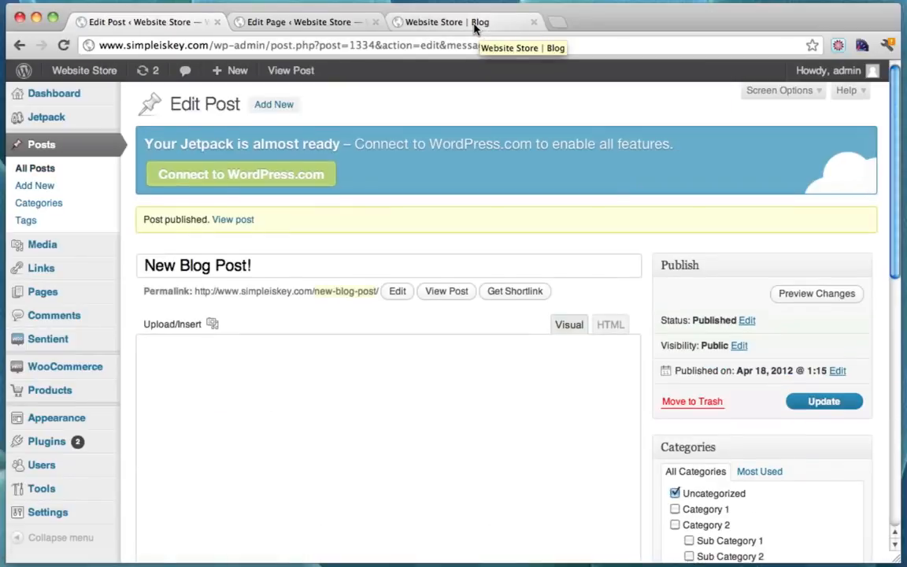
Reload the live blog page to show the newly published New Blog Post!
left_click(475, 28)
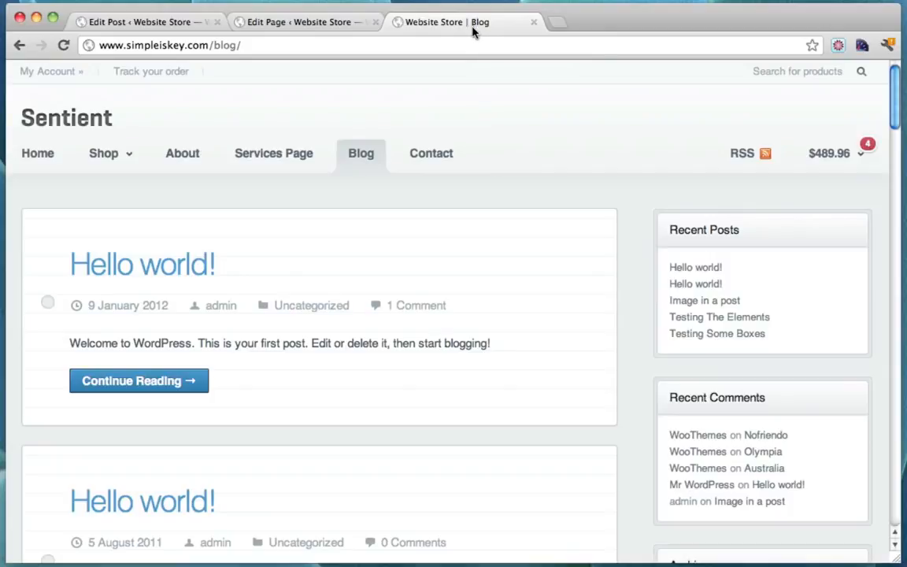
left_click(64, 45)
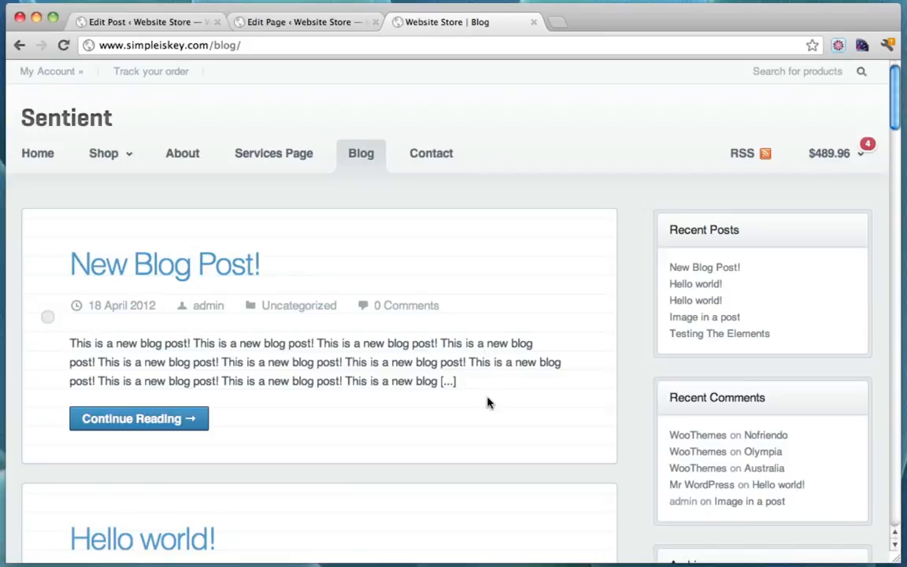
scroll(488, 403, "down", 2)
scroll(282, 283, "down", 2)
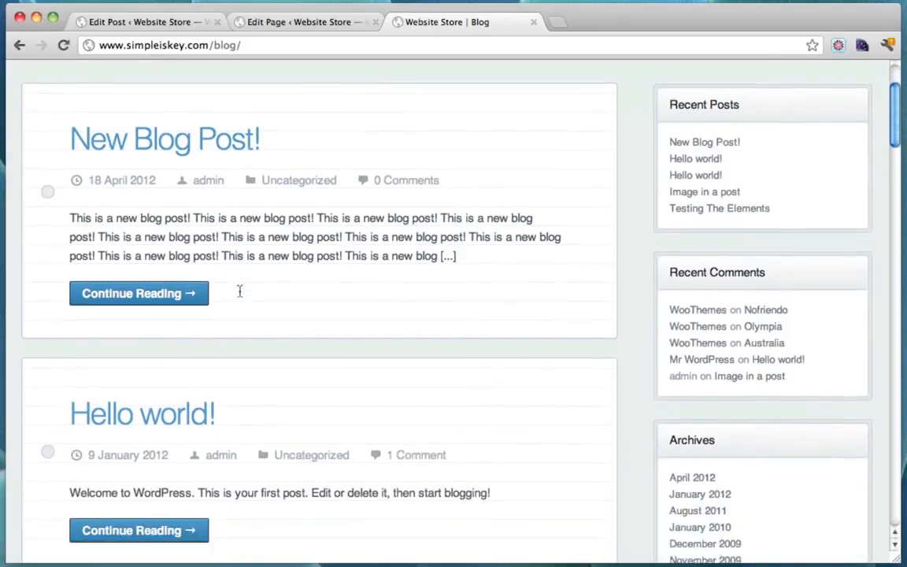
Read the full New Blog Post! article, then go back to its Edit Post screen
left_click(143, 281)
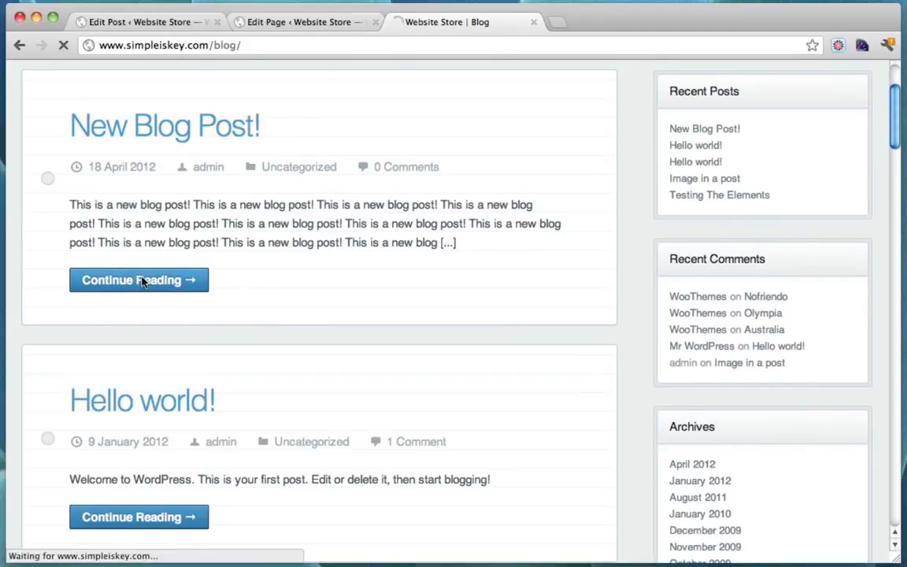
scroll(474, 275, "down", 15)
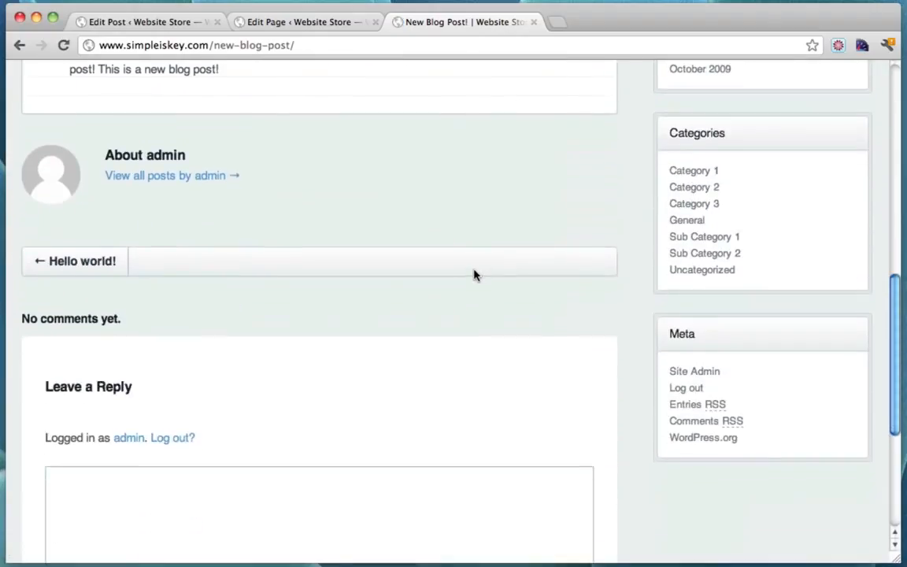
scroll(474, 276, "up", 15)
scroll(474, 275, "down", 15)
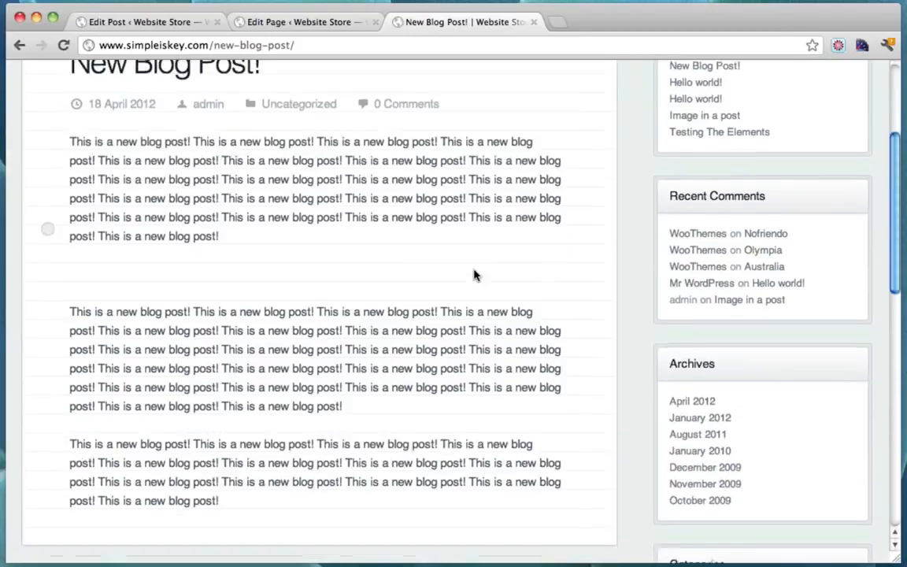
scroll(474, 275, "up", 12)
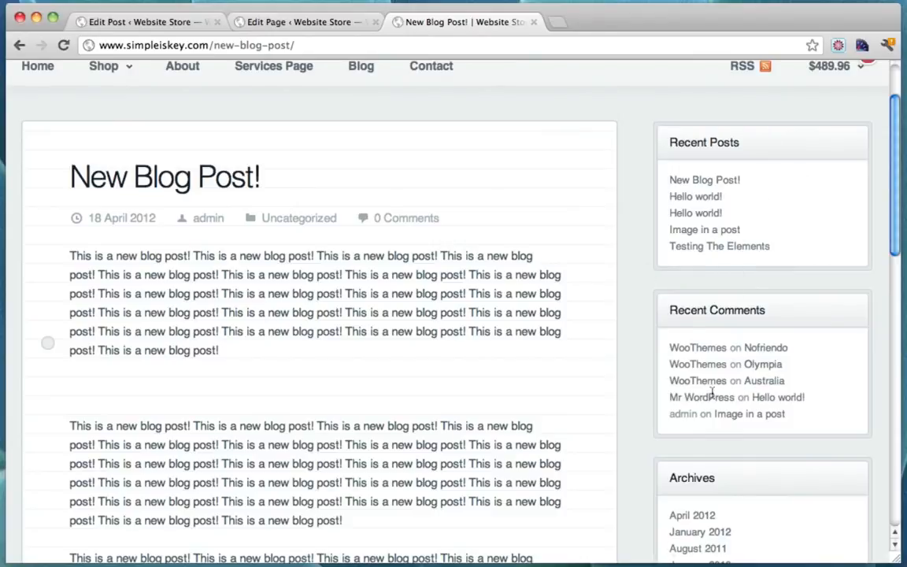
scroll(594, 393, "up", 2)
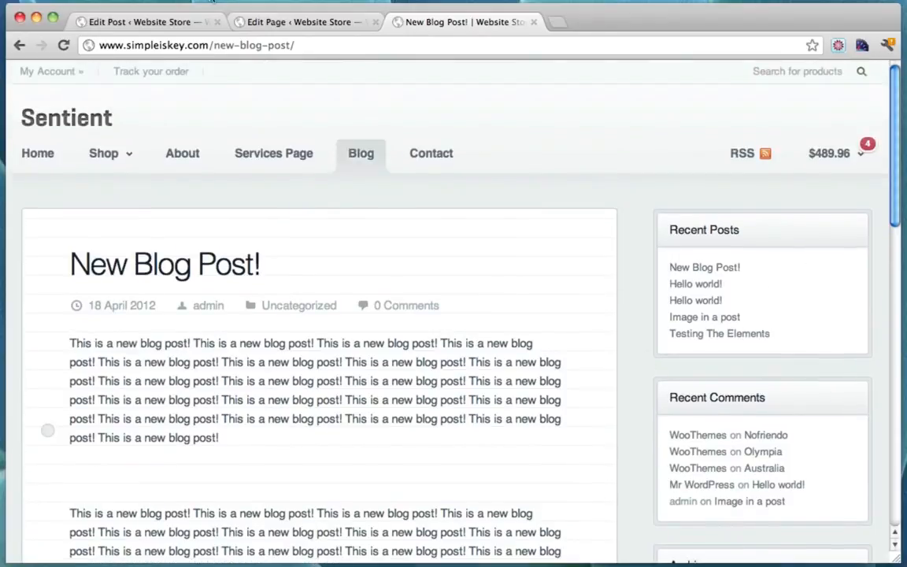
left_click(147, 19)
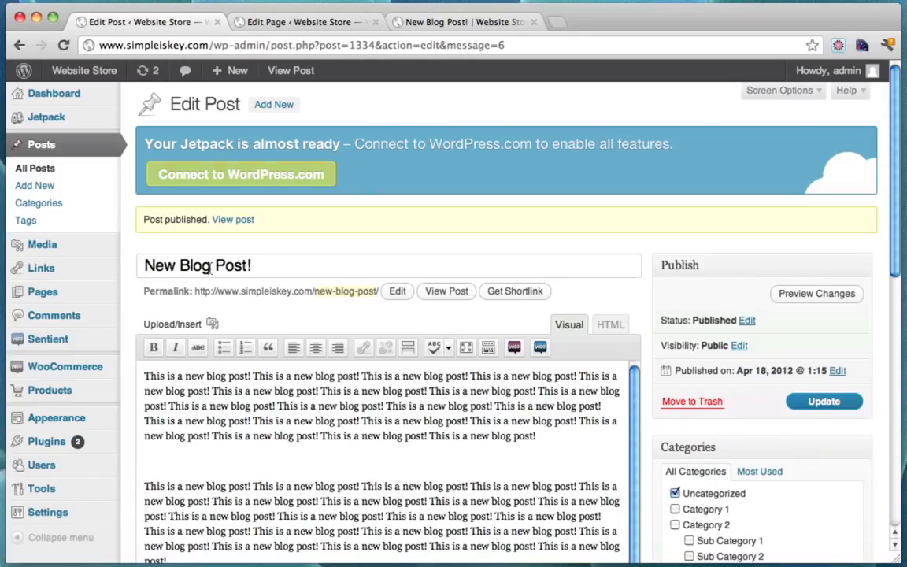
Open Appearance > Widgets, compare with the live post's sidebar, and return to Widgets
mouse_move(101, 418)
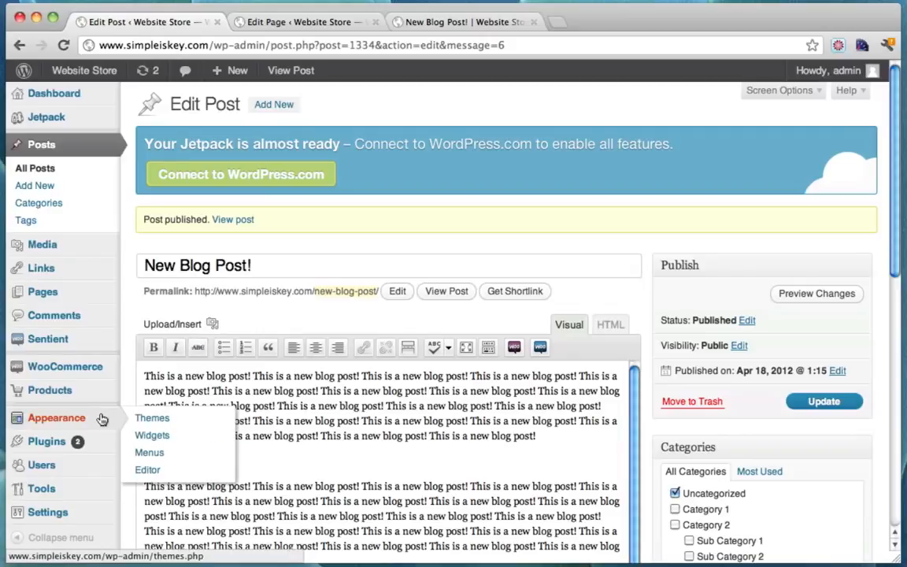
left_click(153, 435)
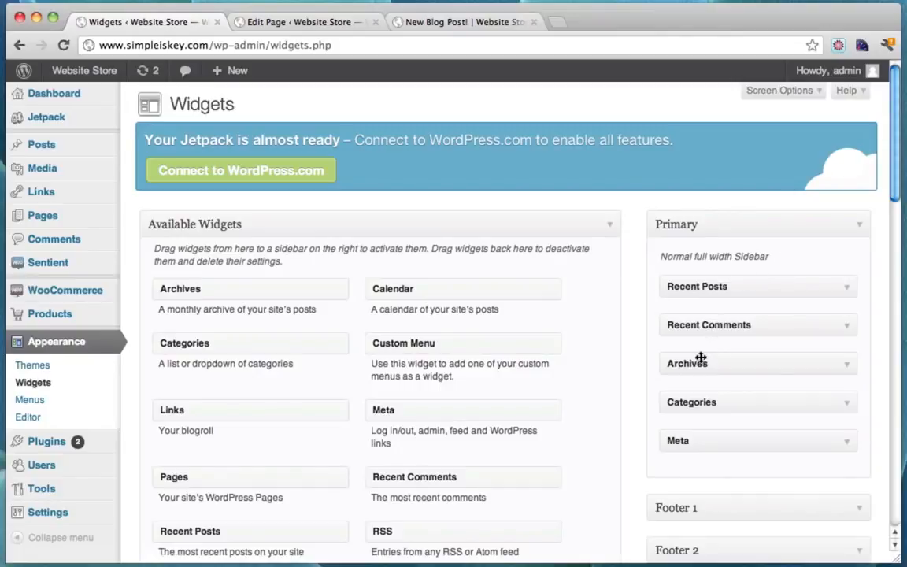
left_click(472, 23)
scroll(740, 244, "down", 2)
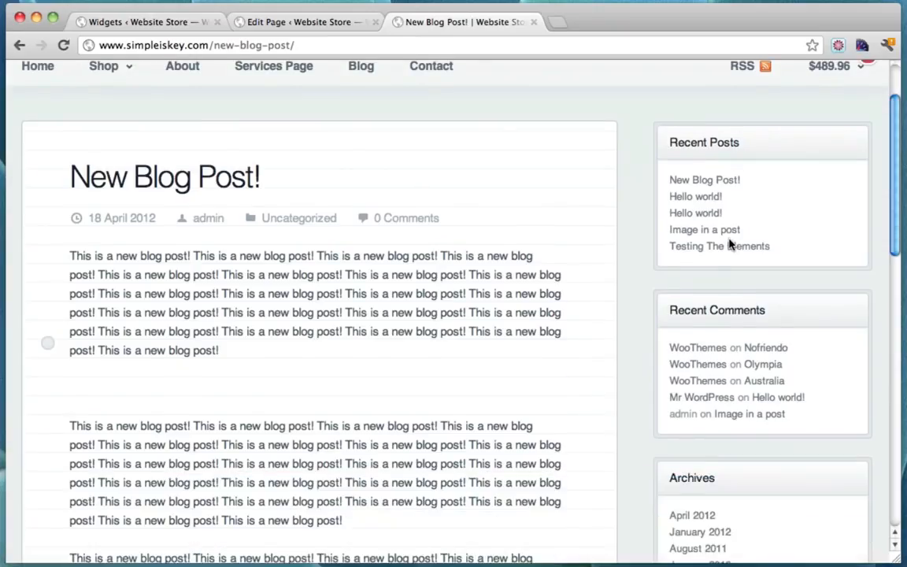
scroll(717, 321, "down", 3)
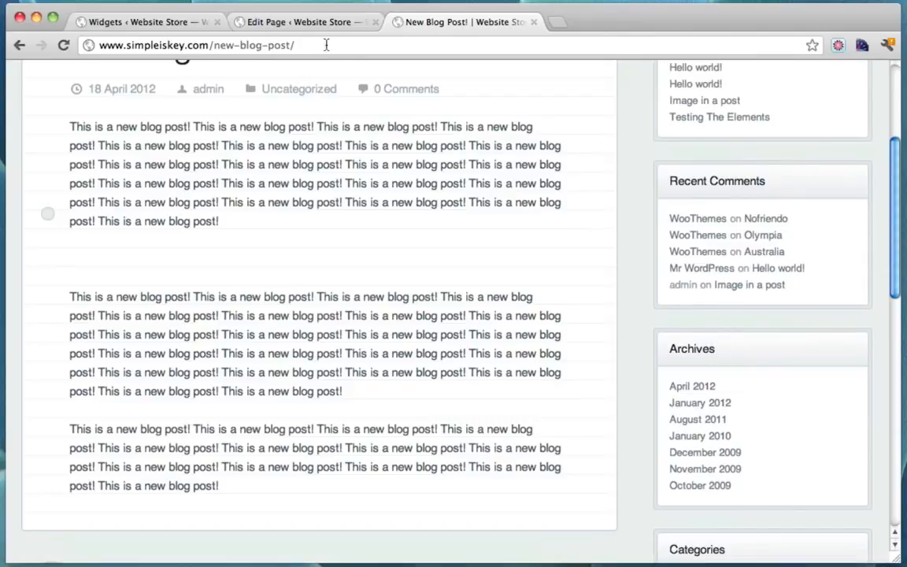
left_click(163, 24)
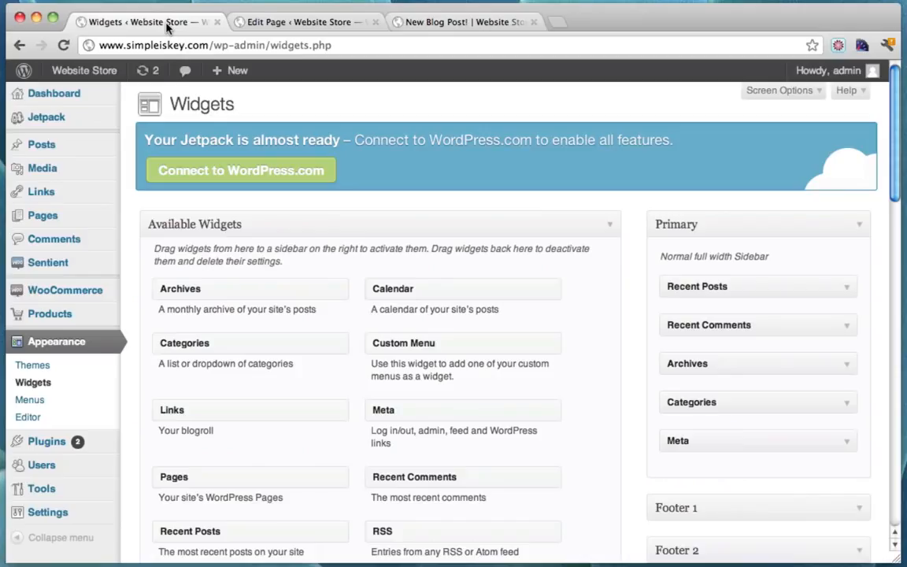
Delete Recent Posts, Recent Comments, Archives, Categories and Meta widgets from the Primary sidebar
left_click(848, 290)
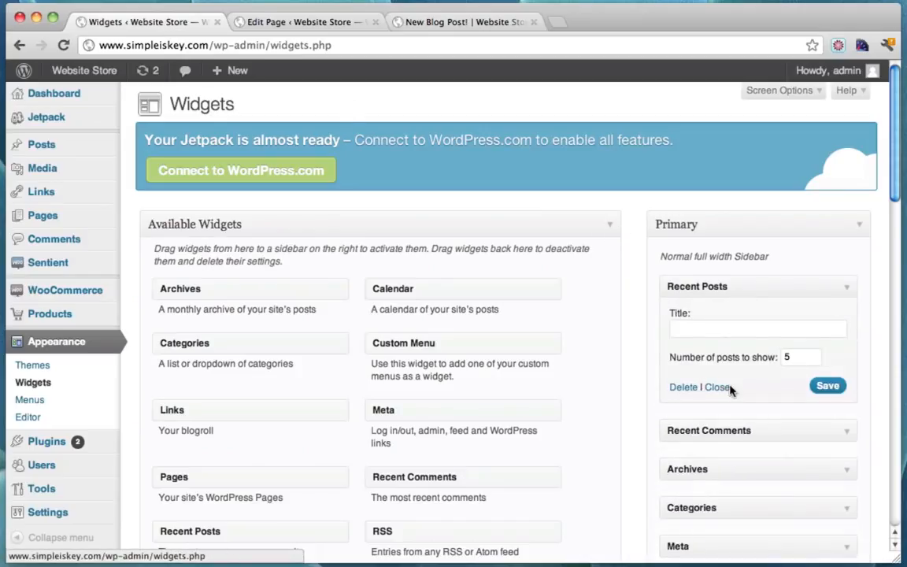
left_click(683, 388)
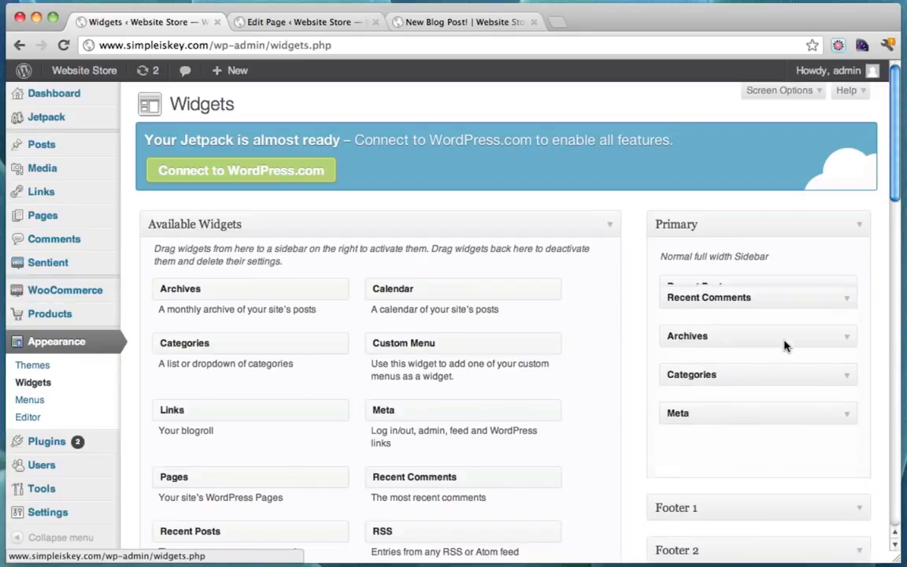
left_click(842, 288)
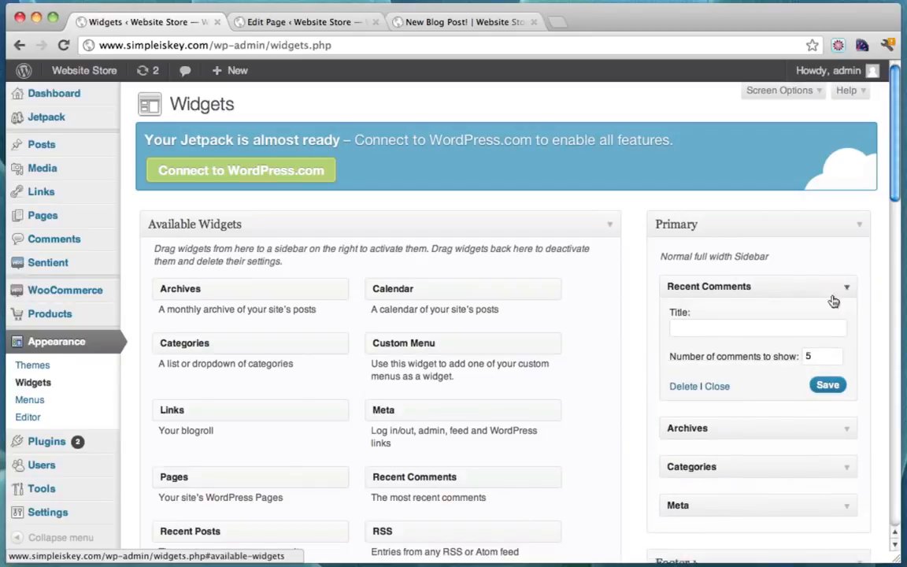
left_click(687, 388)
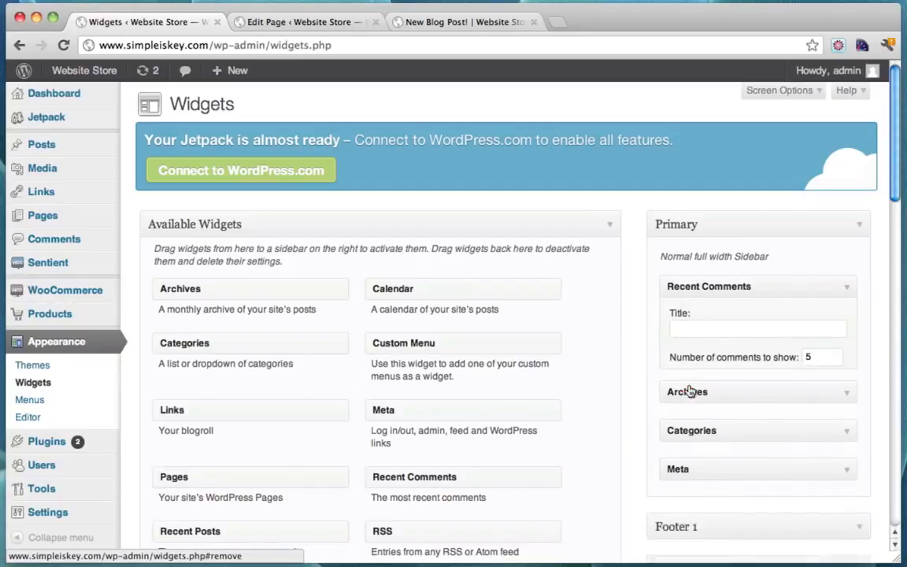
left_click(847, 290)
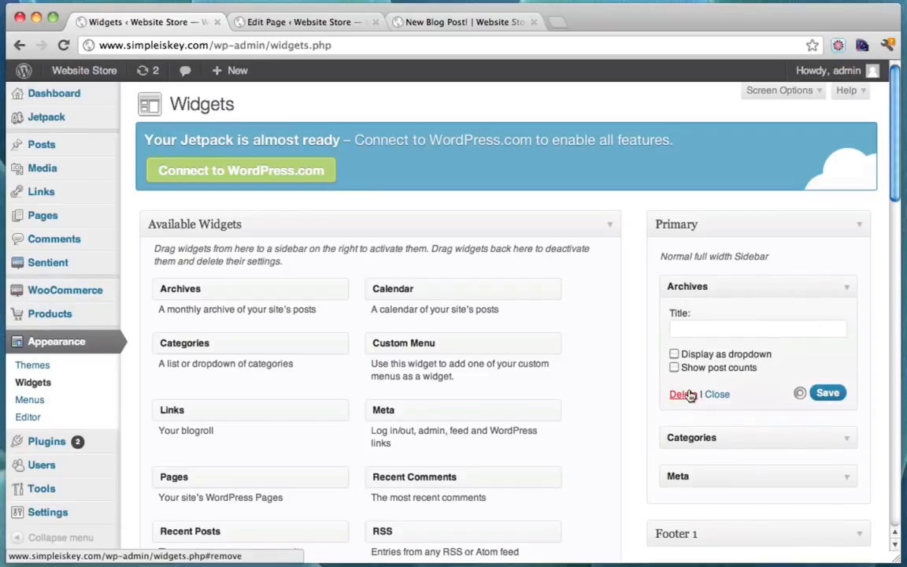
left_click(688, 394)
left_click(851, 290)
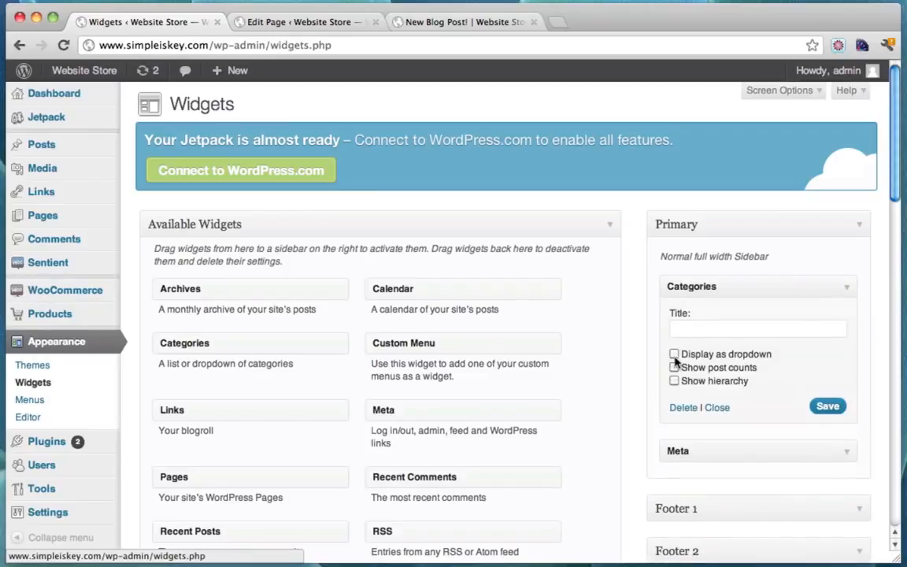
left_click(679, 415)
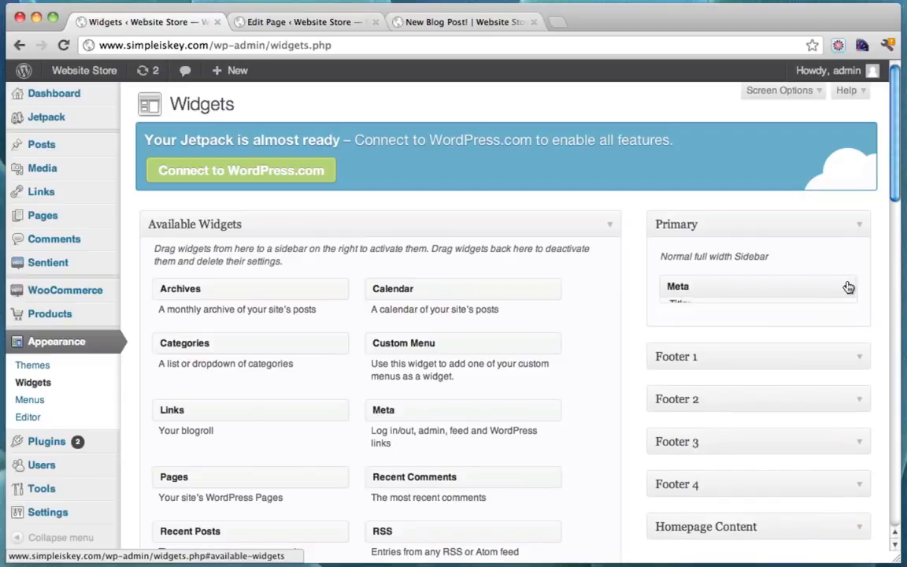
left_click(848, 285)
left_click(685, 359)
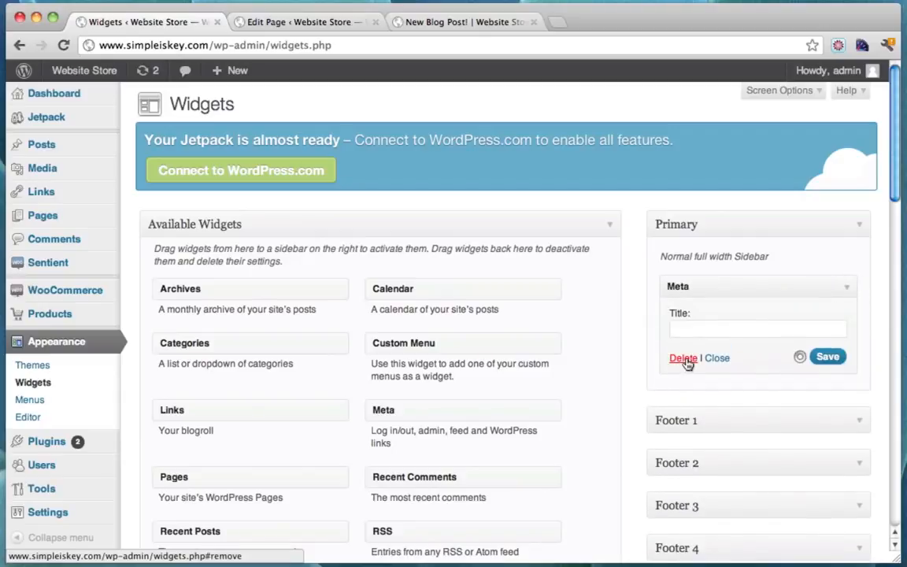
scroll(576, 289, "down", 5)
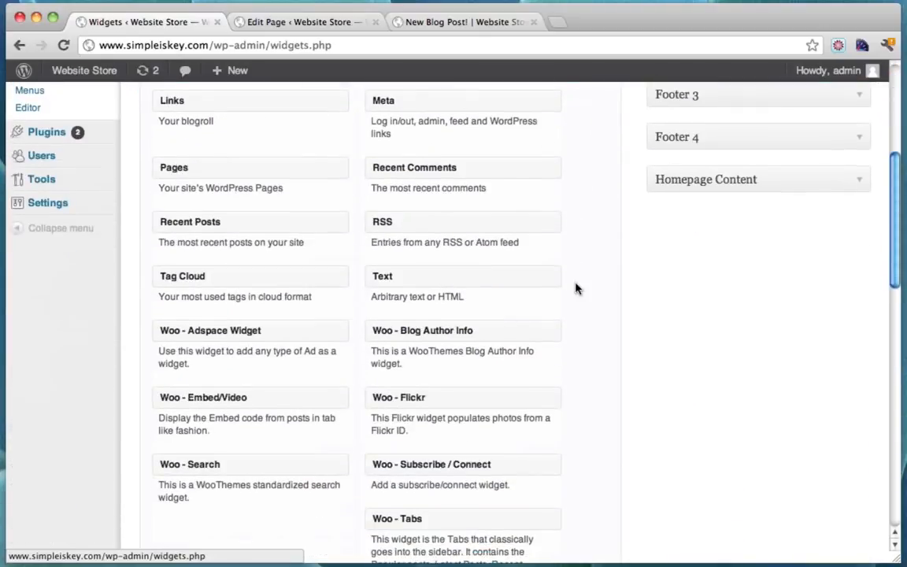
scroll(576, 289, "down", 7)
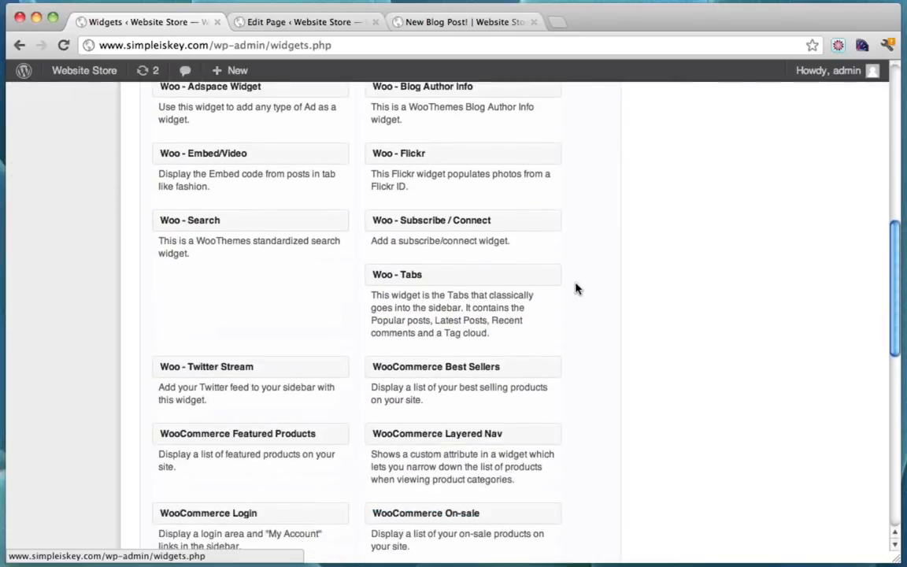
scroll(576, 289, "down", 4)
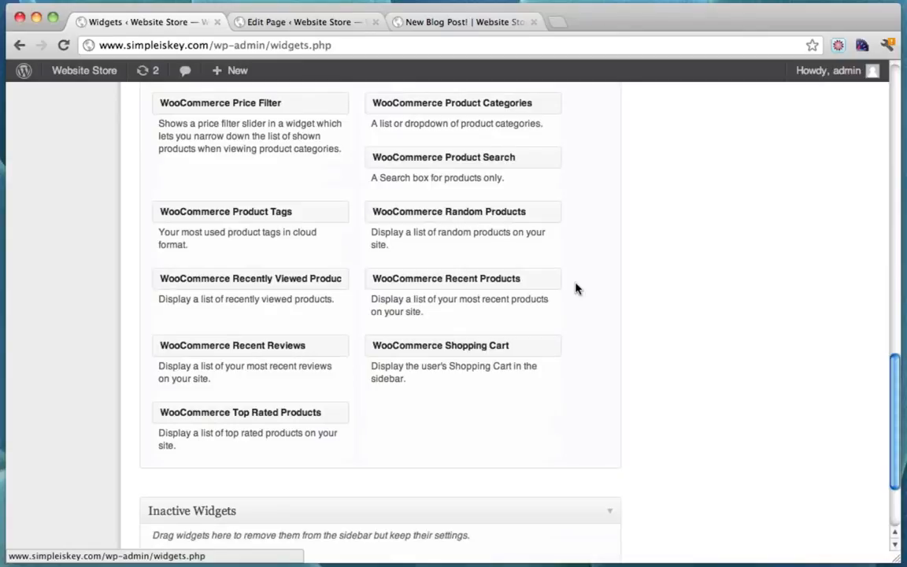
Add a WooCommerce On-sale widget titled 'On Sale' to the Primary sidebar and save it
scroll(575, 289, "down", 2)
scroll(575, 289, "up", 3)
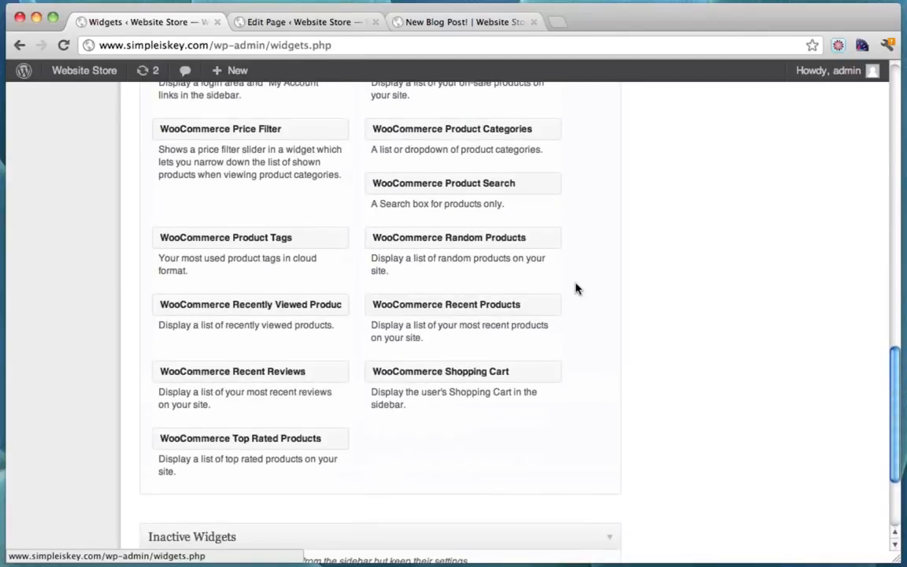
scroll(575, 289, "up", 3)
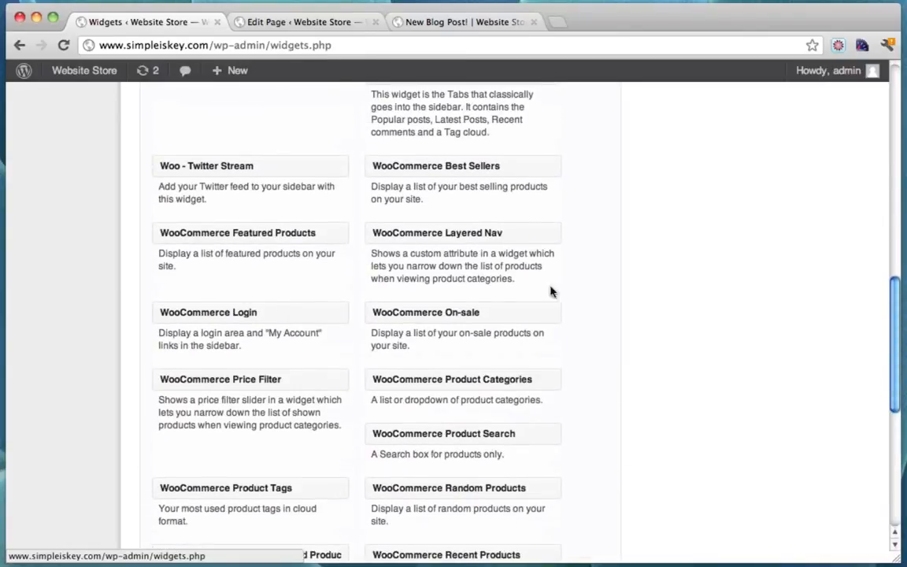
left_click_drag(407, 315, 731, 163)
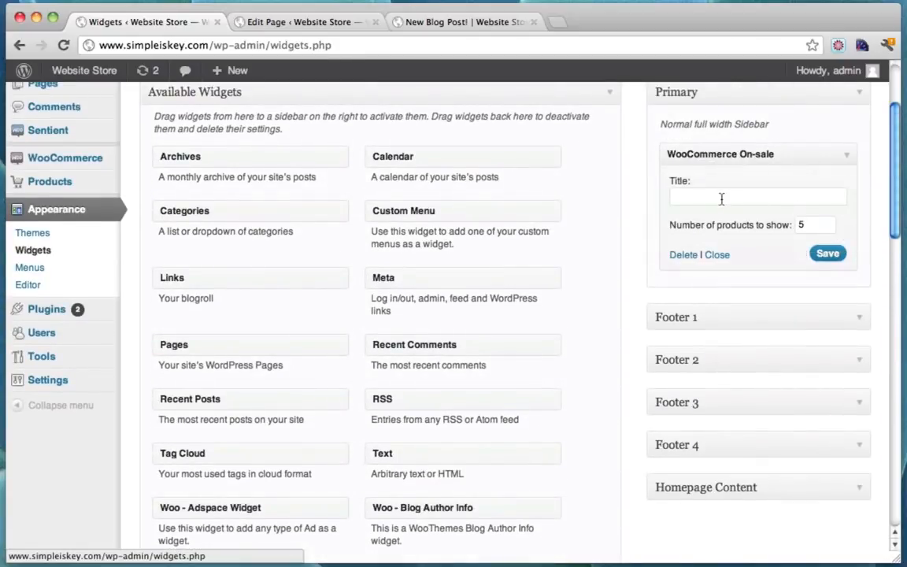
left_click(721, 196)
type("On Sale")
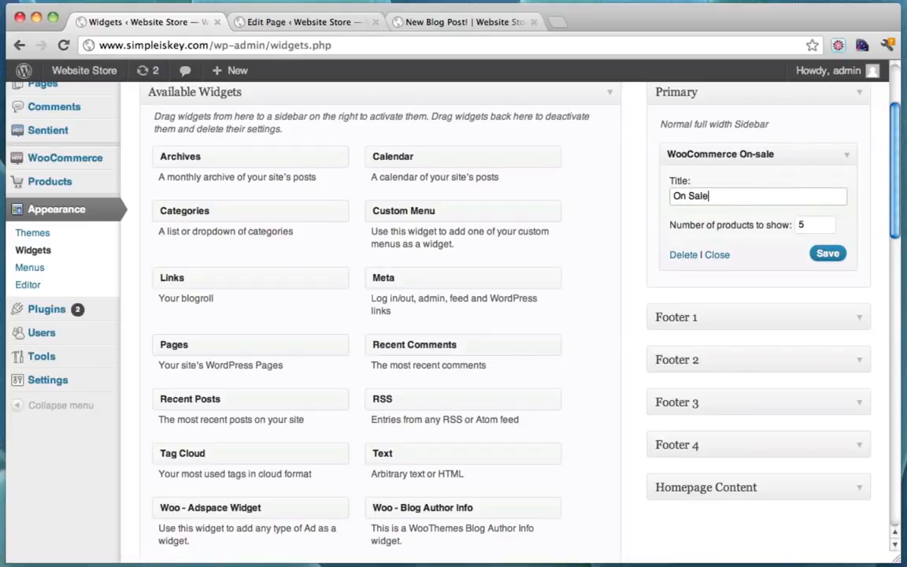
left_click(833, 257)
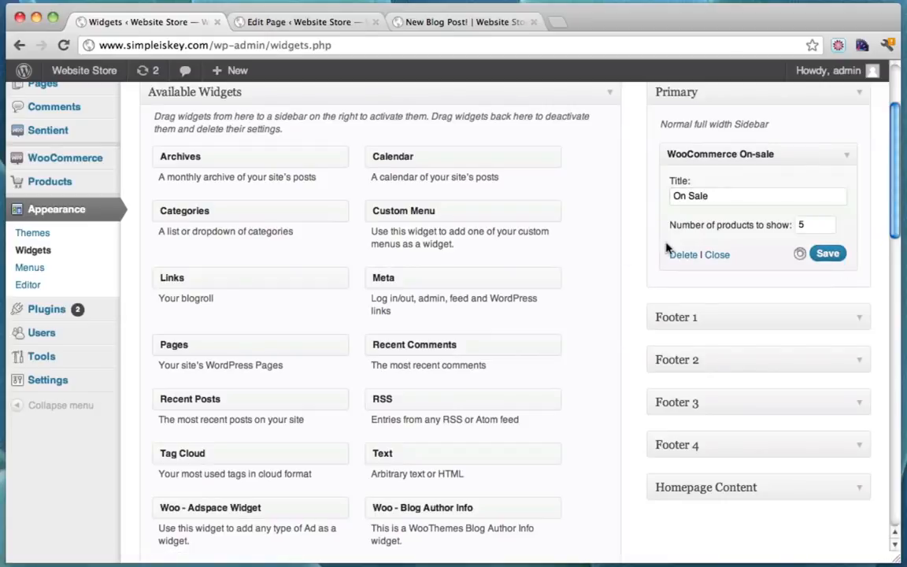
Add a WooCommerce Recent Products widget titled 'Recent Products' to Primary and save it
scroll(587, 261, "down", 3)
scroll(587, 261, "down", 2)
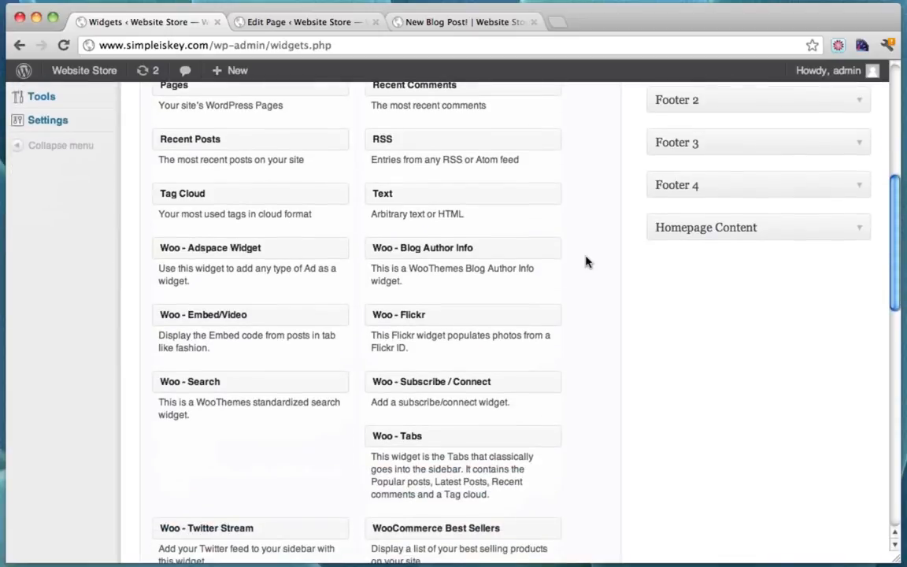
scroll(586, 262, "down", 4)
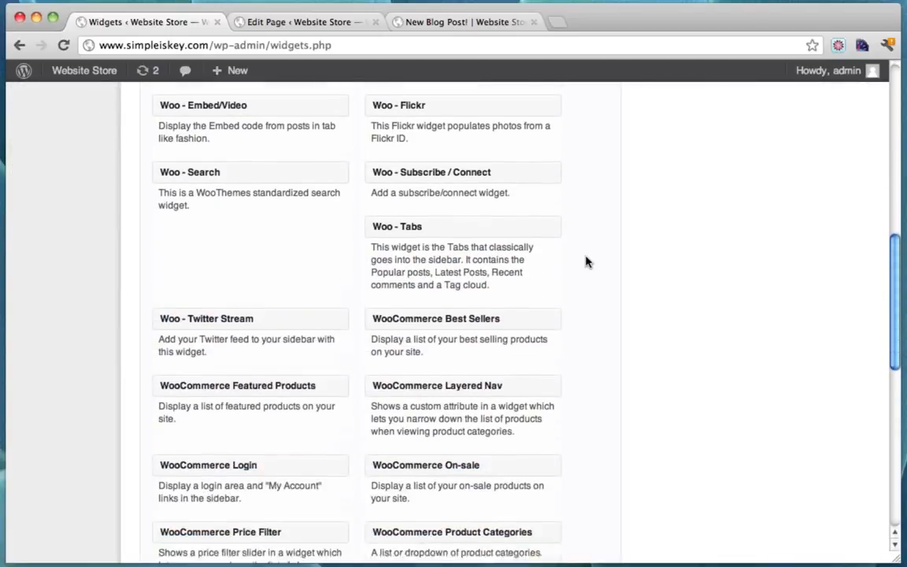
scroll(587, 262, "down", 2)
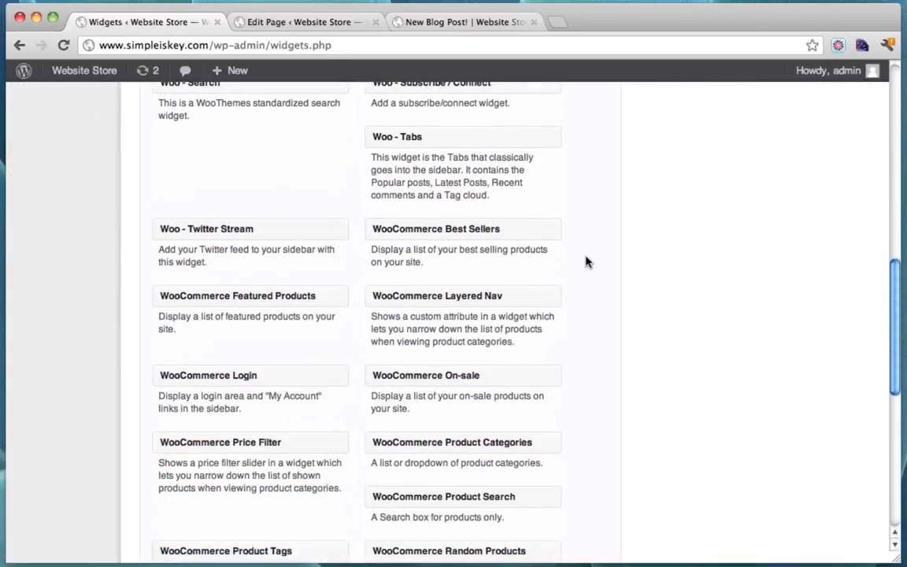
scroll(586, 262, "down", 5)
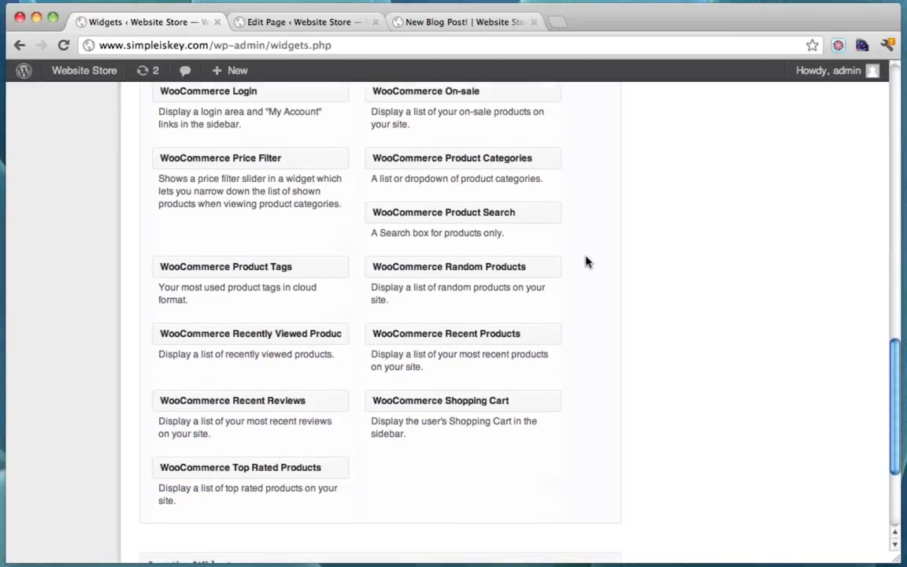
left_click_drag(439, 329, 741, 283)
left_click(766, 336)
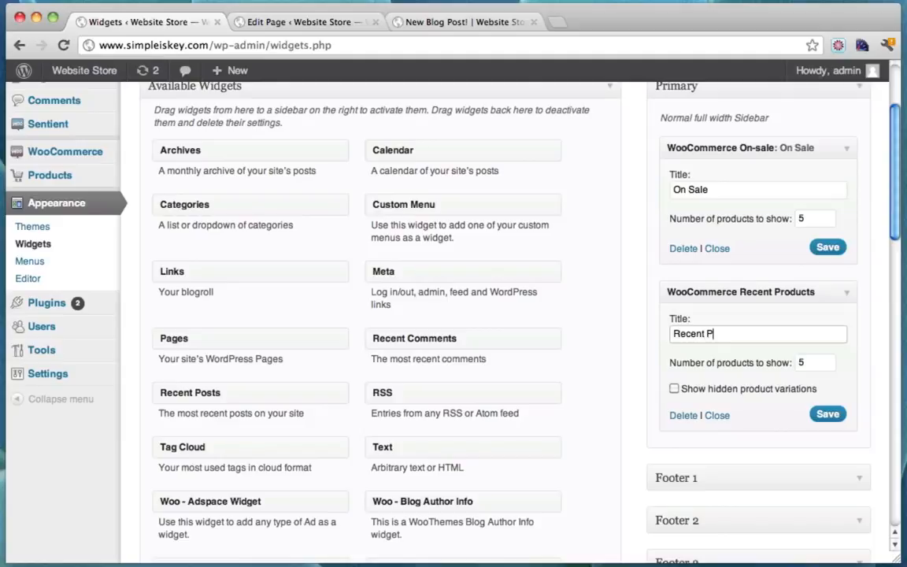
left_click(833, 417)
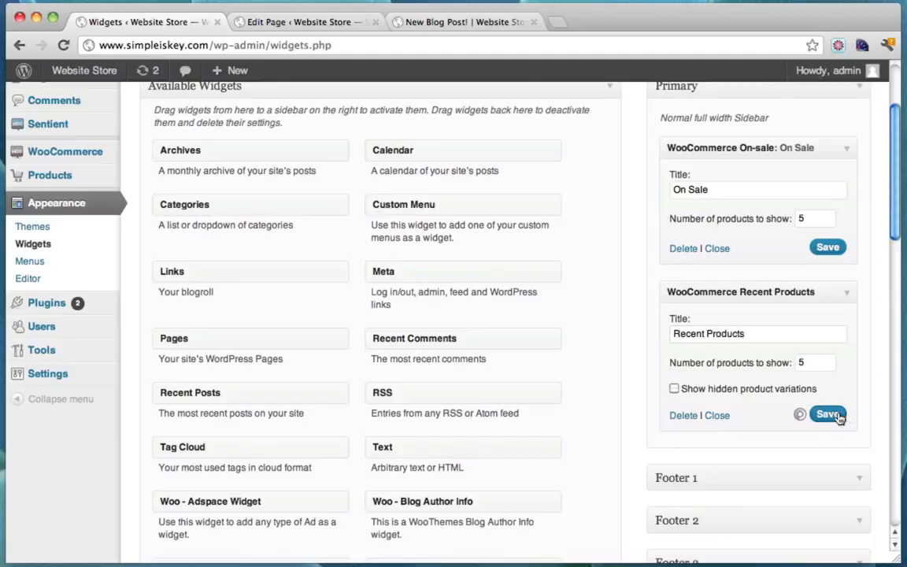
scroll(634, 329, "up", 4)
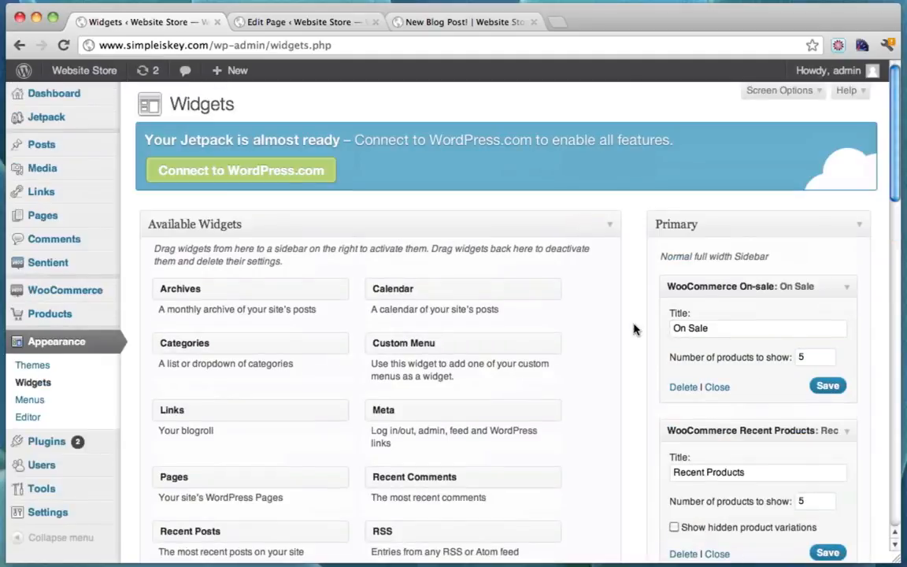
Reload New Blog Post! to see the On Sale and Recent Products widgets, then visit Contact
left_click(471, 22)
scroll(340, 165, "up", 5)
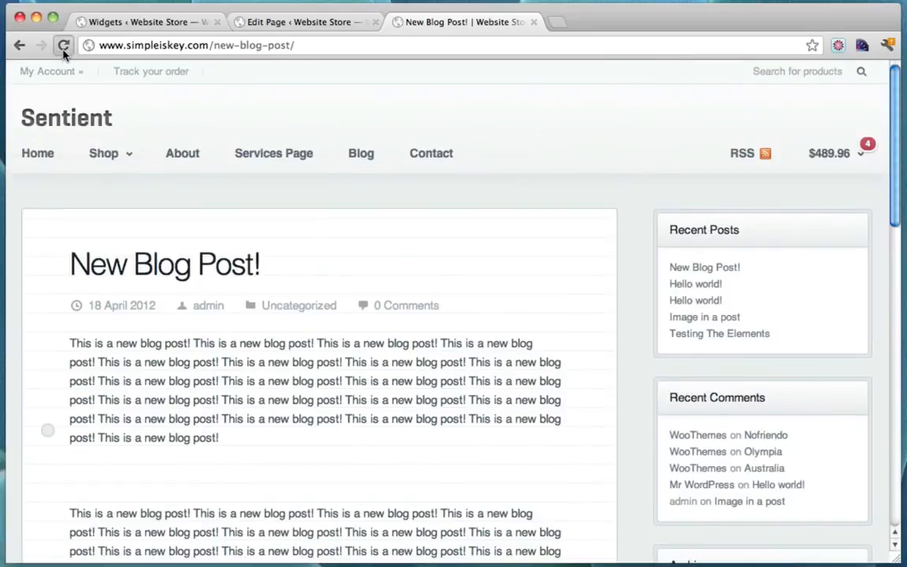
left_click(63, 45)
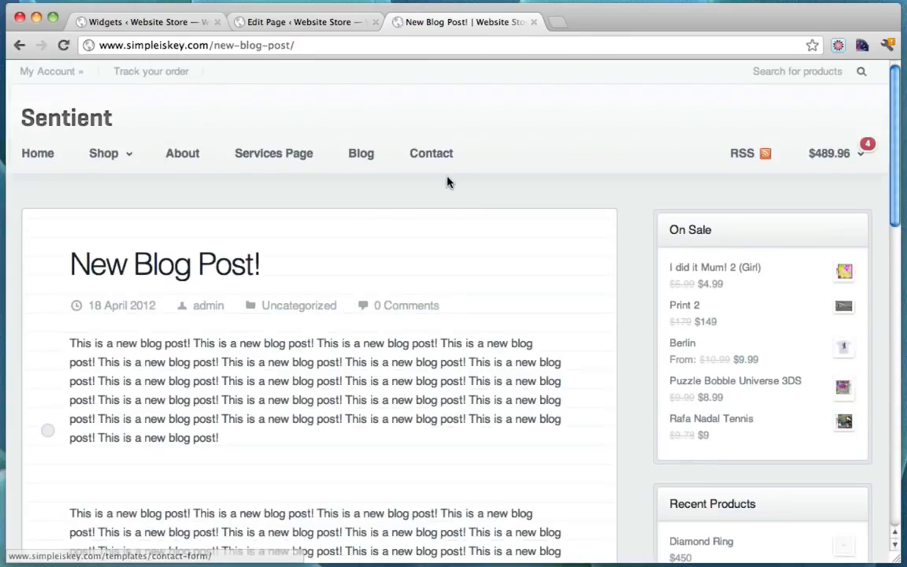
scroll(452, 183, "down", 2)
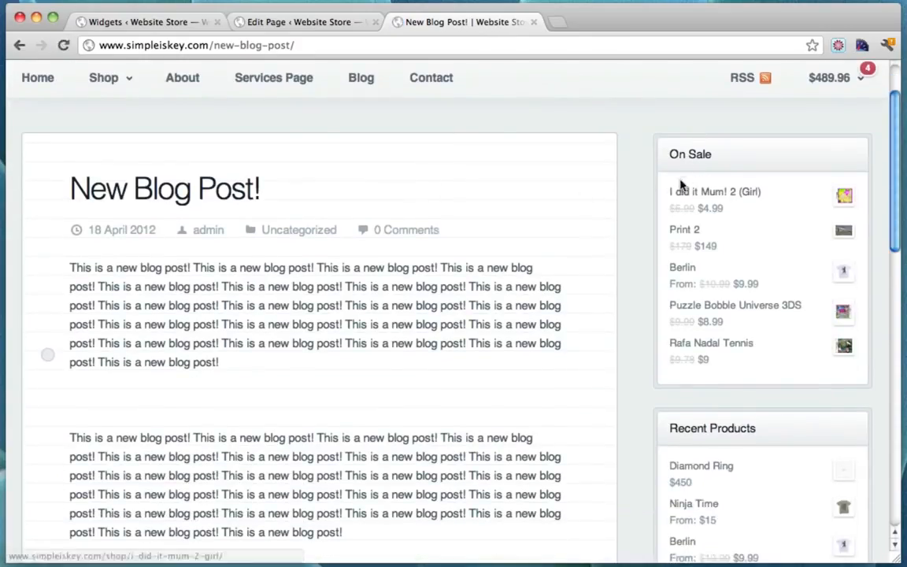
scroll(762, 286, "down", 2)
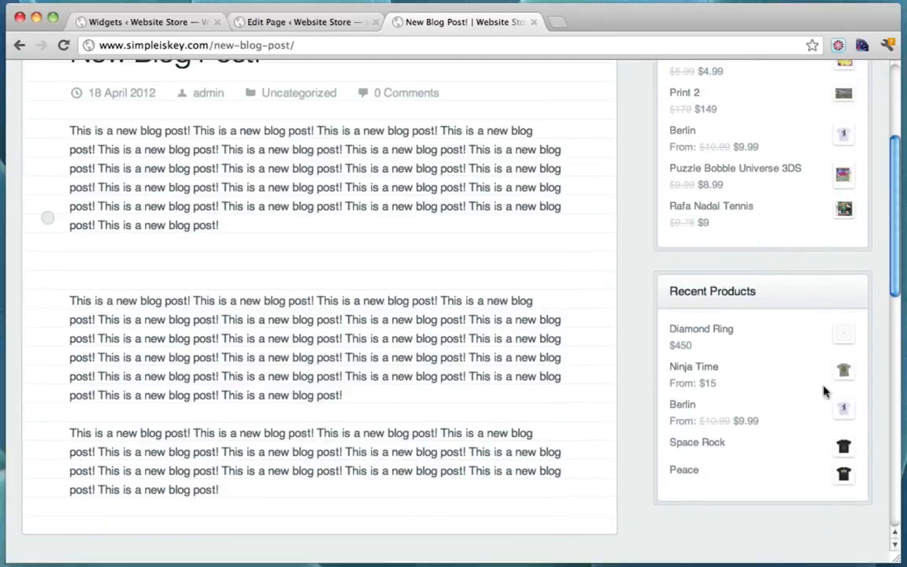
scroll(714, 392, "up", 4)
scroll(381, 304, "down", 4)
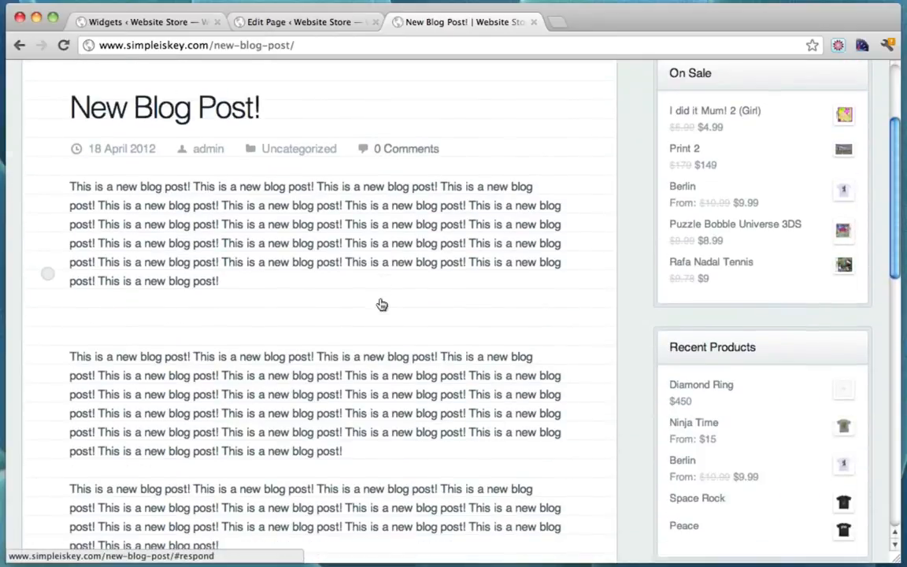
scroll(307, 388, "up", 2)
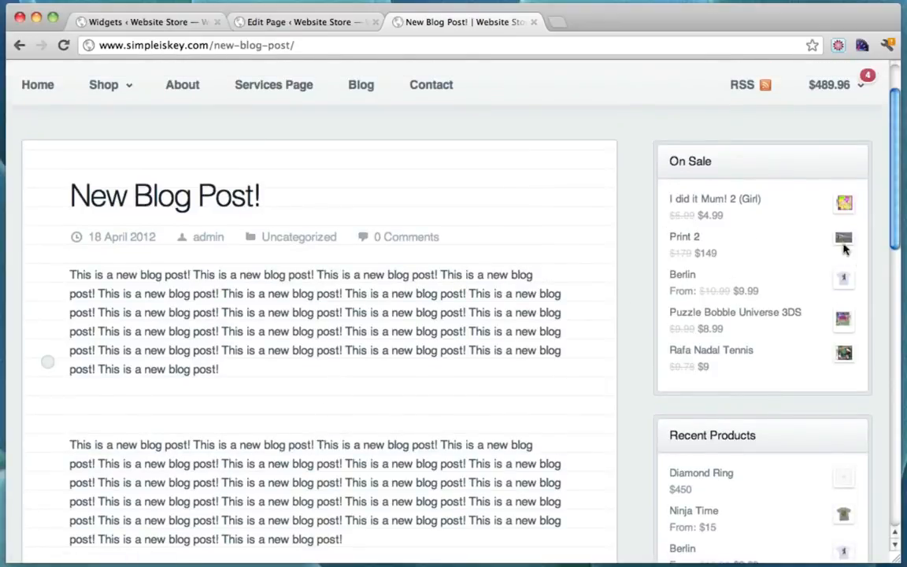
scroll(807, 305, "up", 2)
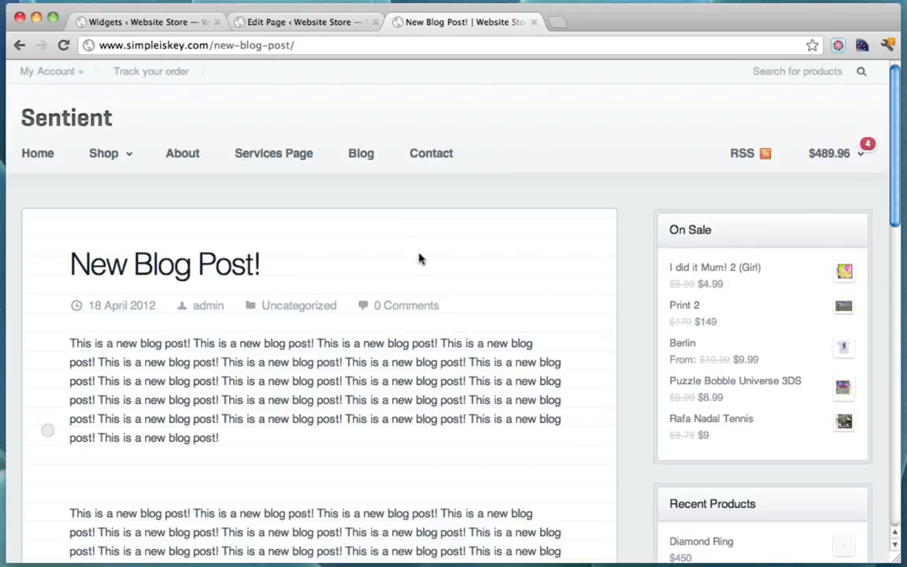
left_click(446, 157)
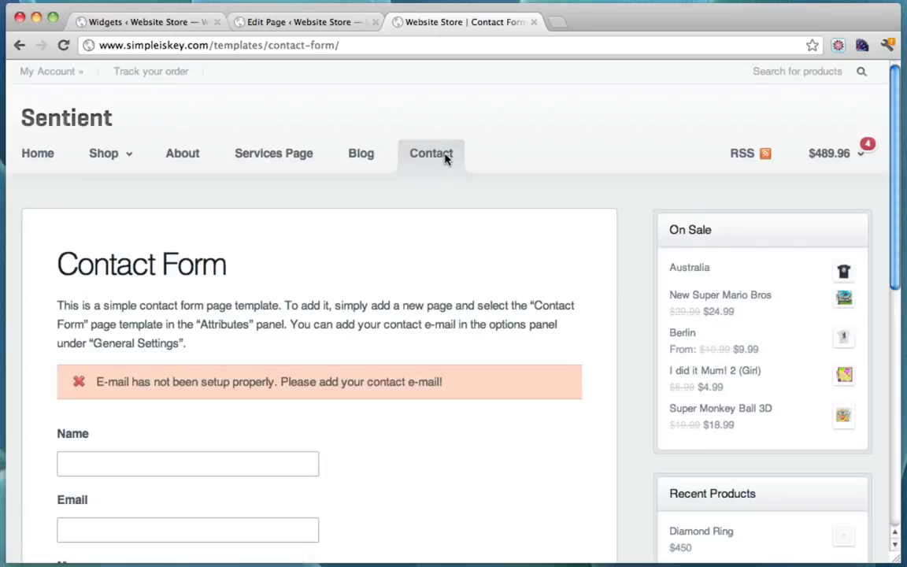
Close the Edit Page tab and open Sentient > Theme Options from the Widgets admin screen
left_click(375, 25)
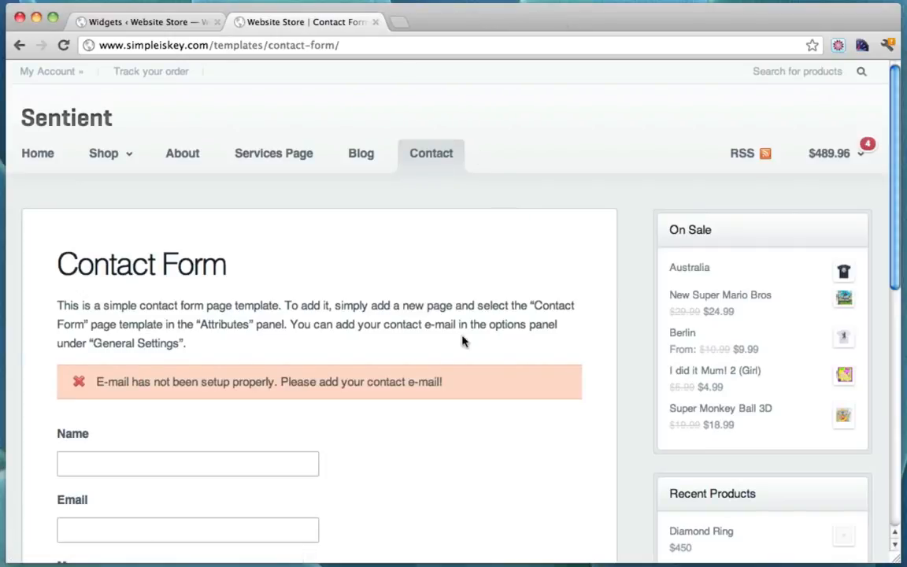
scroll(463, 341, "down", 2)
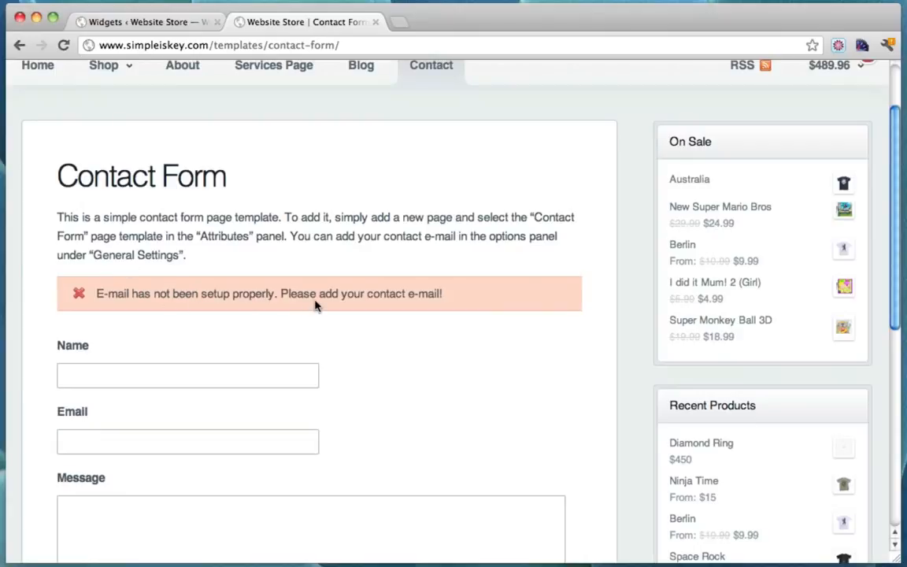
scroll(315, 306, "up", 2)
left_click(146, 21)
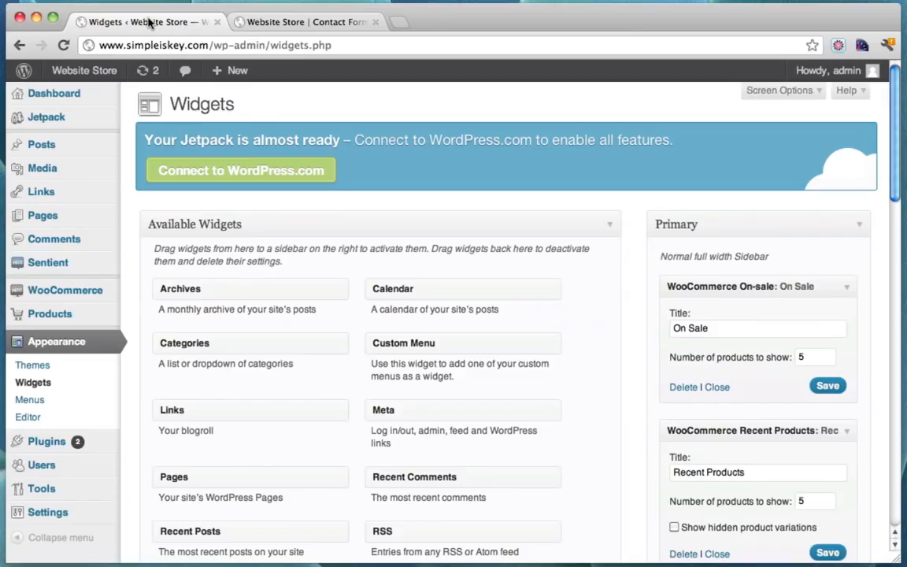
mouse_move(55, 271)
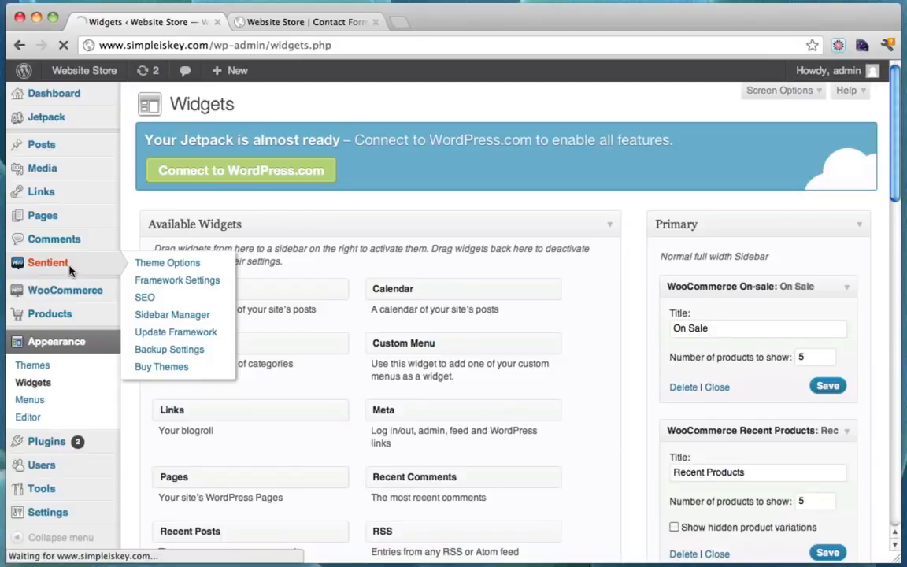
left_click(70, 271)
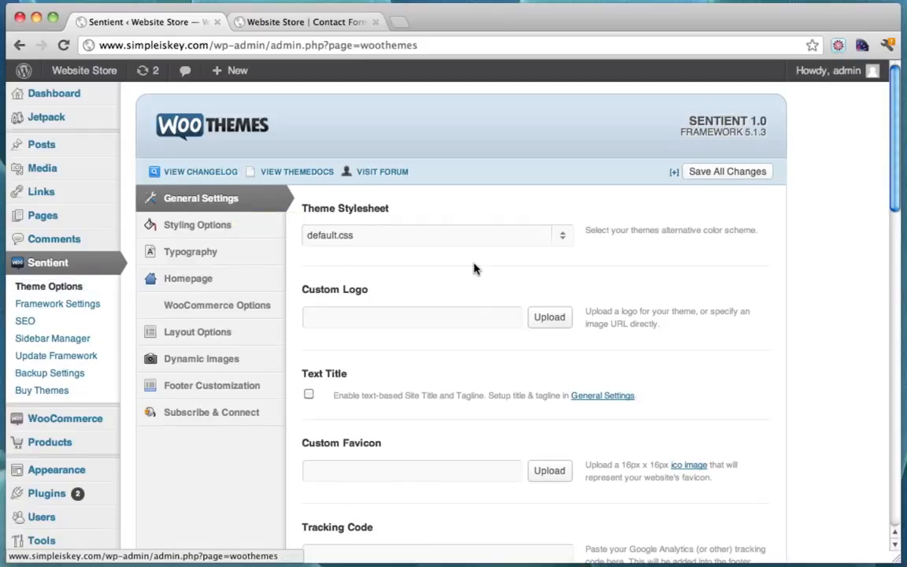
Fill in the Contact Form E-Mail address and clear it from the subscription URL field
scroll(473, 268, "down", 10)
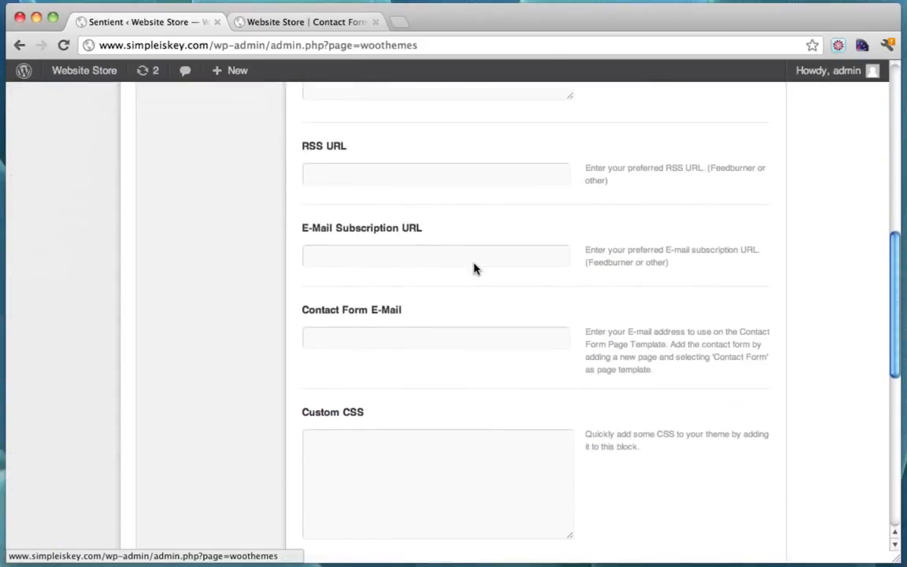
scroll(473, 269, "down", 3)
left_click(384, 268)
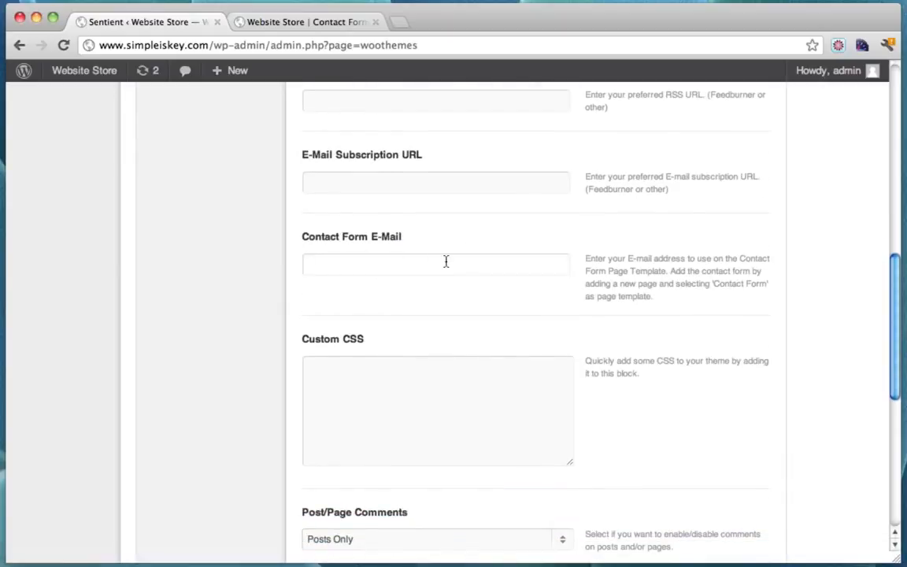
type("ty")
left_click(549, 279)
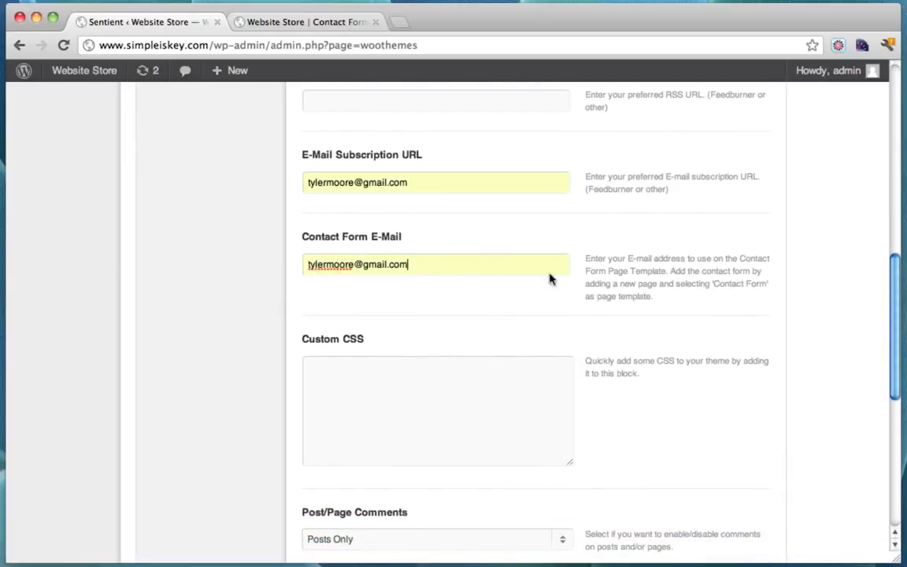
left_click_drag(427, 181, 223, 182)
key("BackSpace")
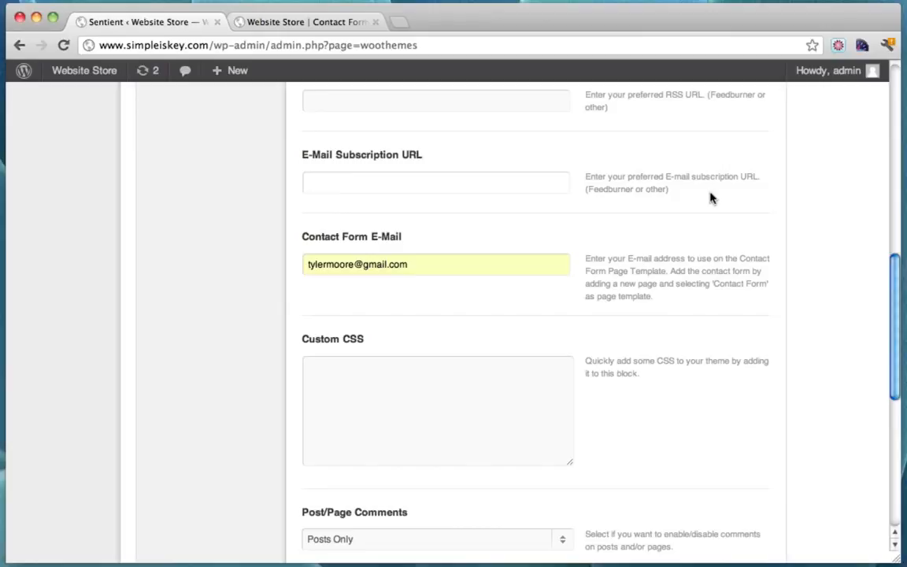
Save all changes to the Sentient theme options and return to the live Contact Form page
scroll(605, 220, "down", 10)
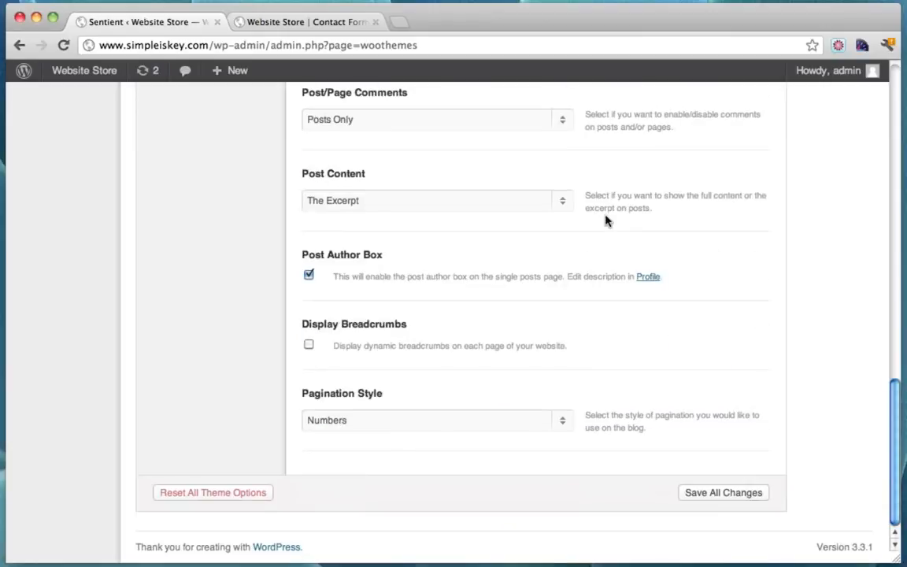
left_click(729, 493)
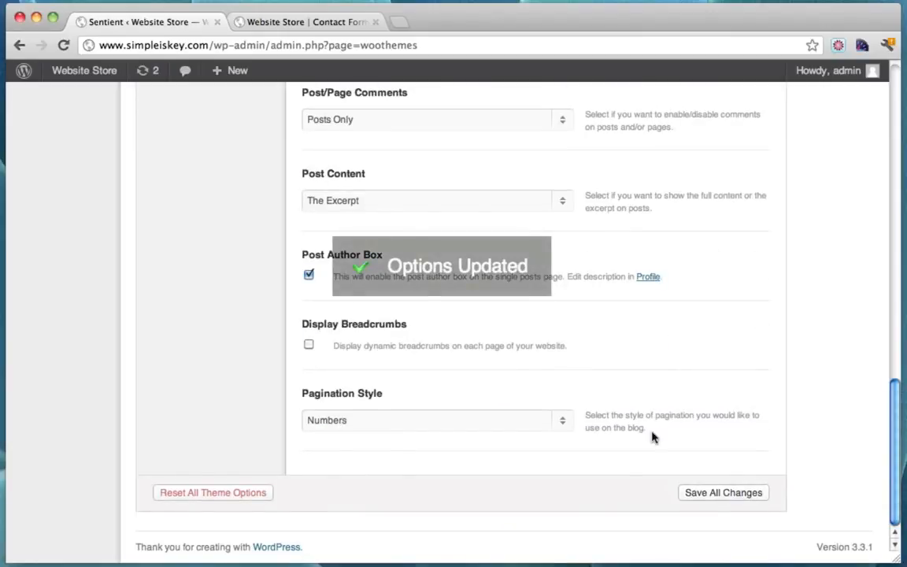
scroll(504, 354, "up", 10)
left_click(302, 25)
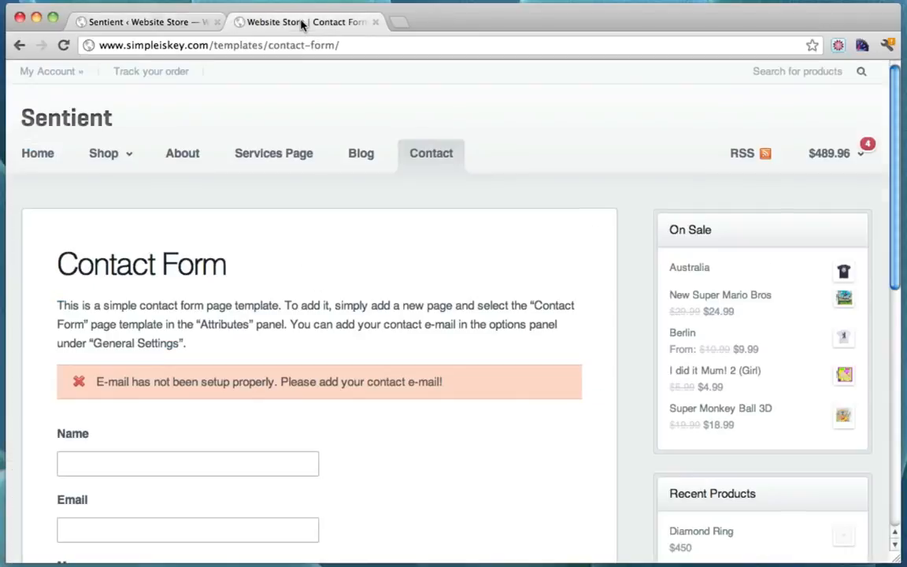
Reload the Contact Form page to confirm the e-mail warning is gone, then return to admin
left_click(63, 45)
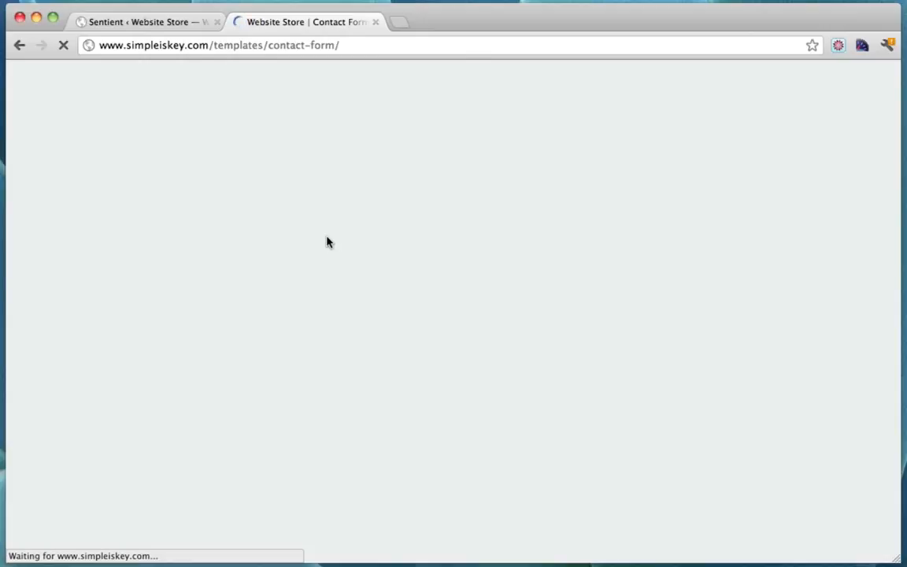
scroll(326, 241, "down", 3)
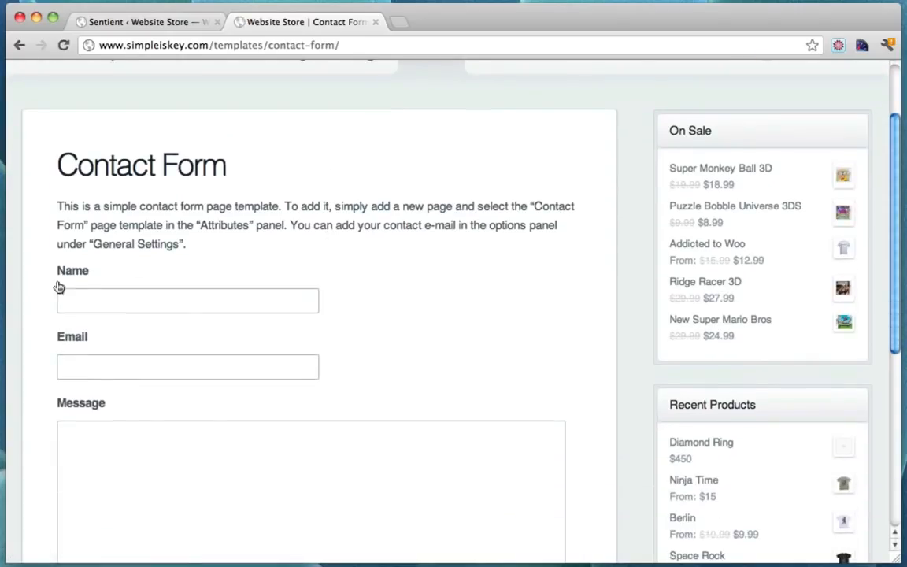
scroll(260, 432, "down", 2)
scroll(309, 221, "up", 4)
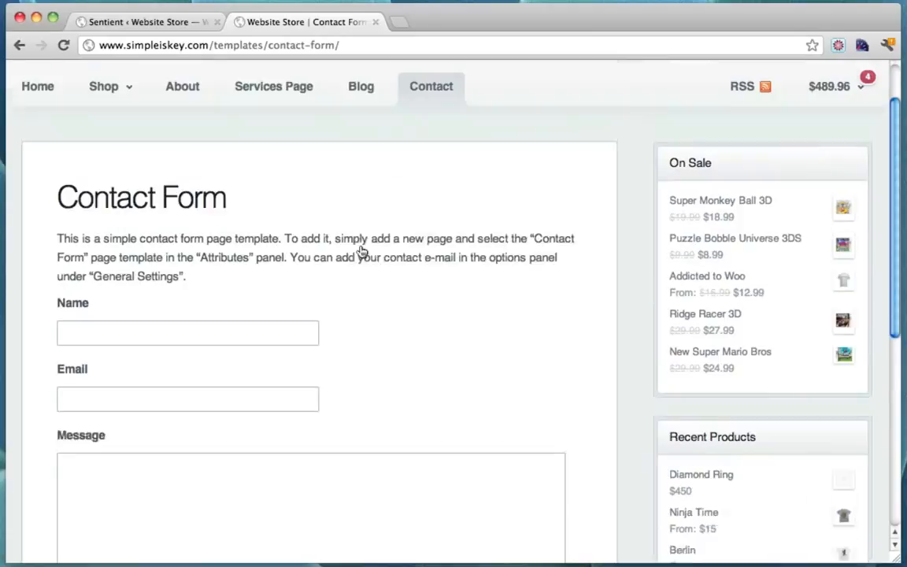
left_click_drag(57, 252, 226, 291)
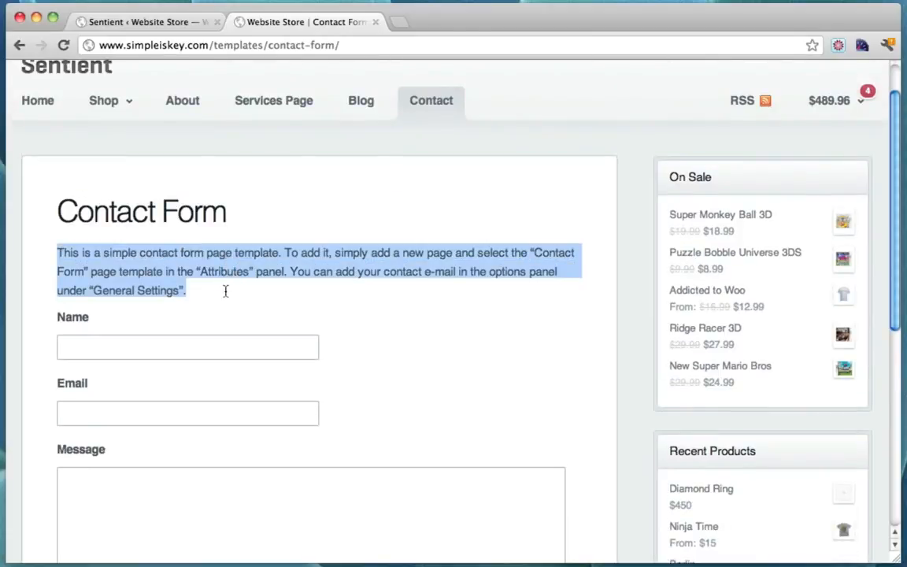
left_click(136, 24)
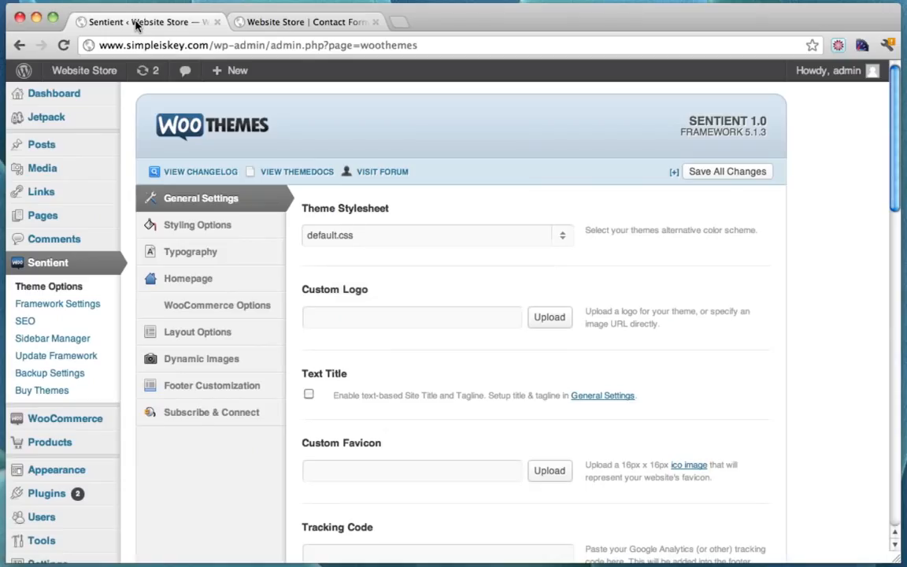
Open All Pages and go to page 2 of 2, where Contact Form is listed
left_click(83, 221)
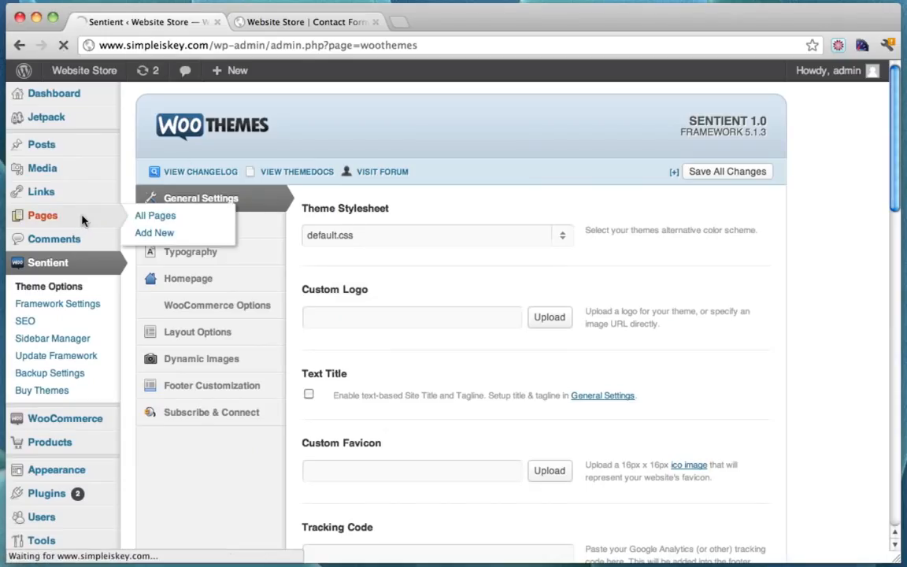
scroll(275, 368, "down", 3)
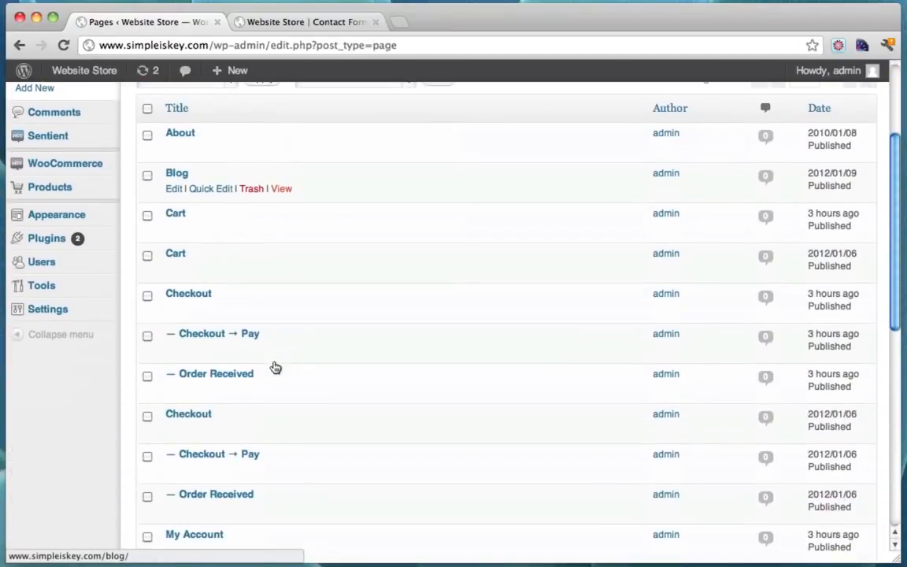
scroll(275, 368, "down", 3)
scroll(275, 368, "down", 10)
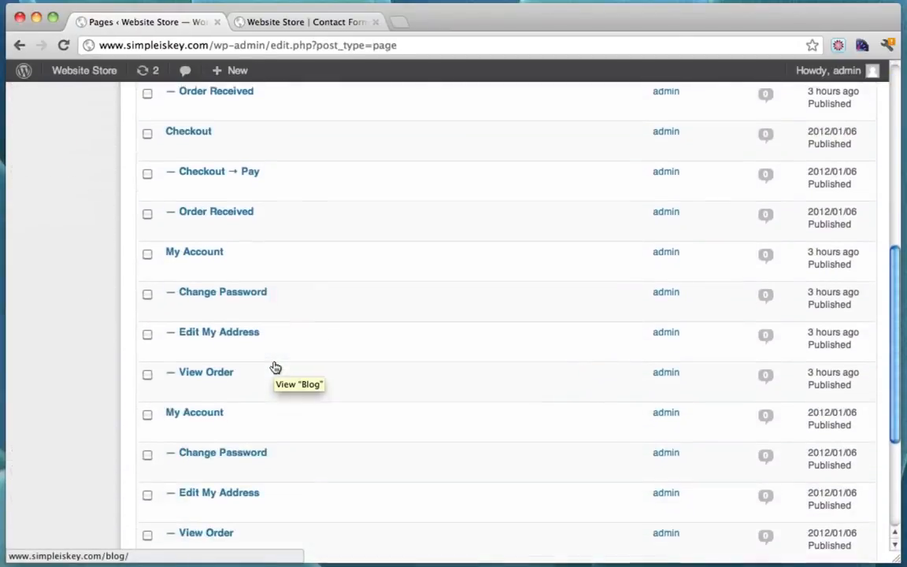
scroll(275, 367, "up", 14)
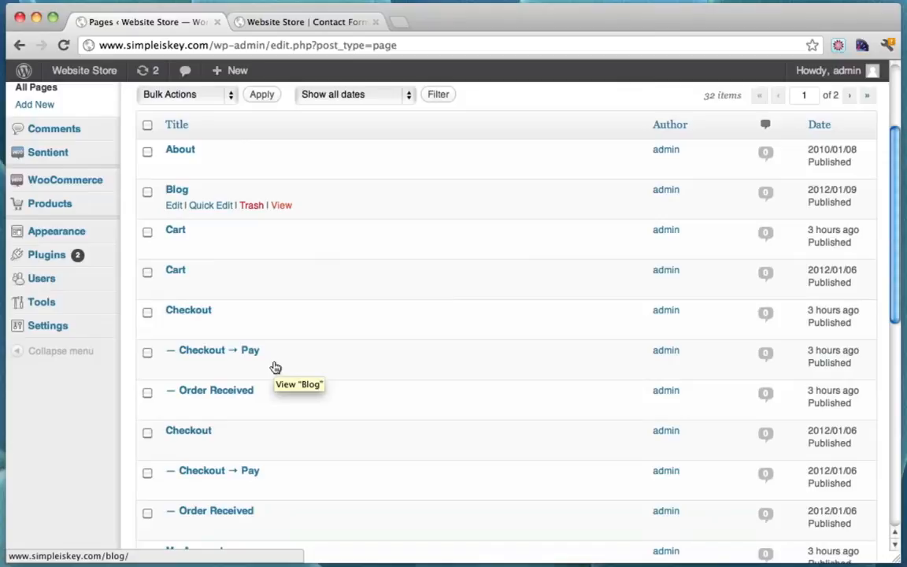
scroll(323, 286, "down", 4)
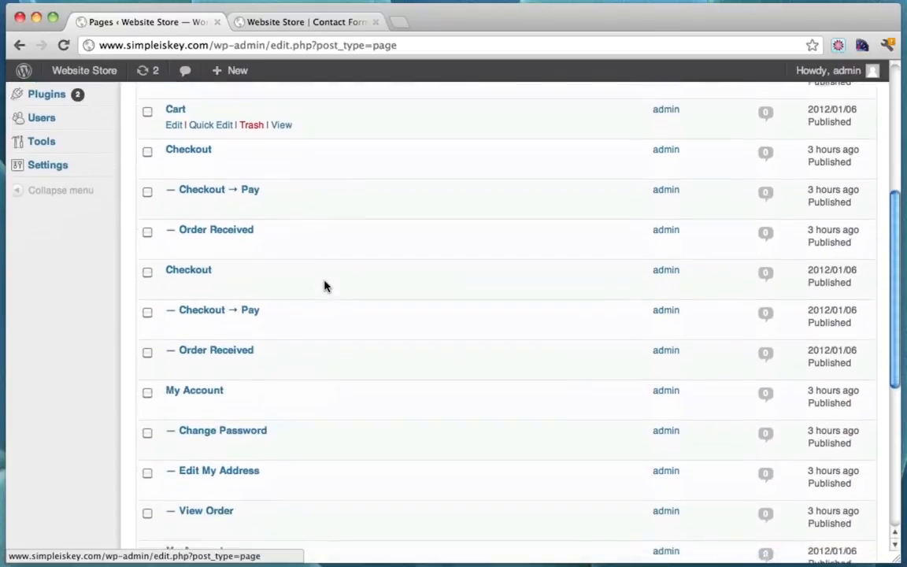
scroll(324, 286, "down", 7)
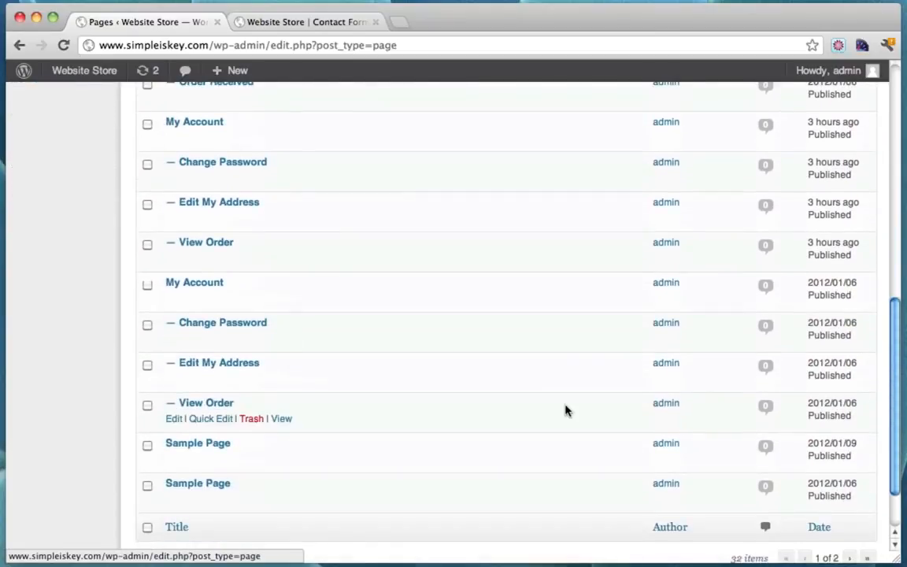
scroll(565, 410, "down", 2)
left_click(850, 484)
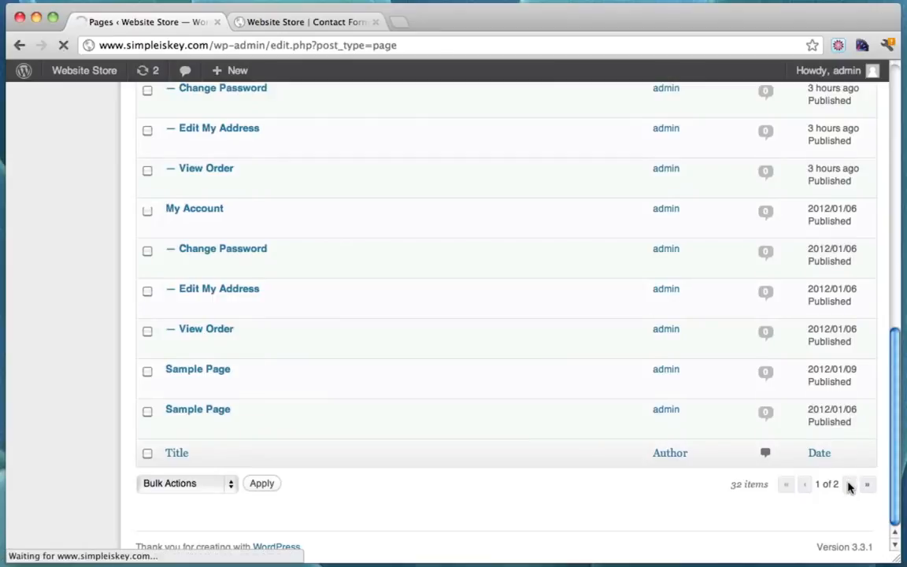
scroll(429, 241, "down", 9)
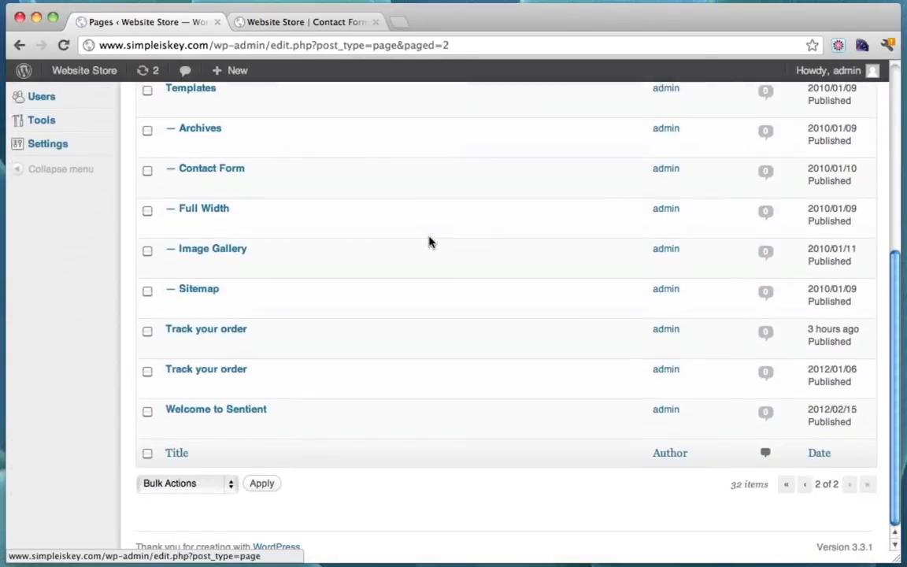
scroll(429, 240, "up", 7)
Replace the Contact Form page's body text with 'Contact Us!' and update the page
scroll(425, 252, "down", 2)
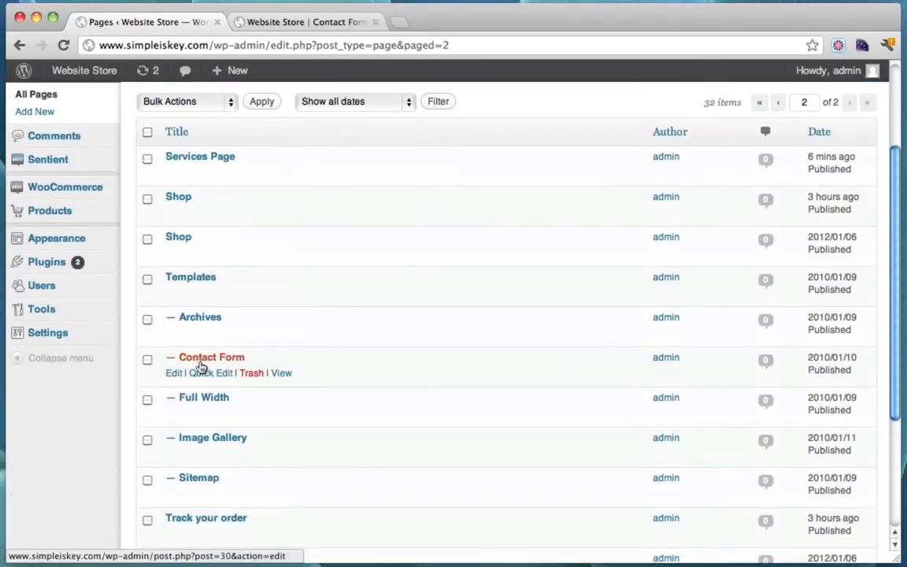
left_click(173, 375)
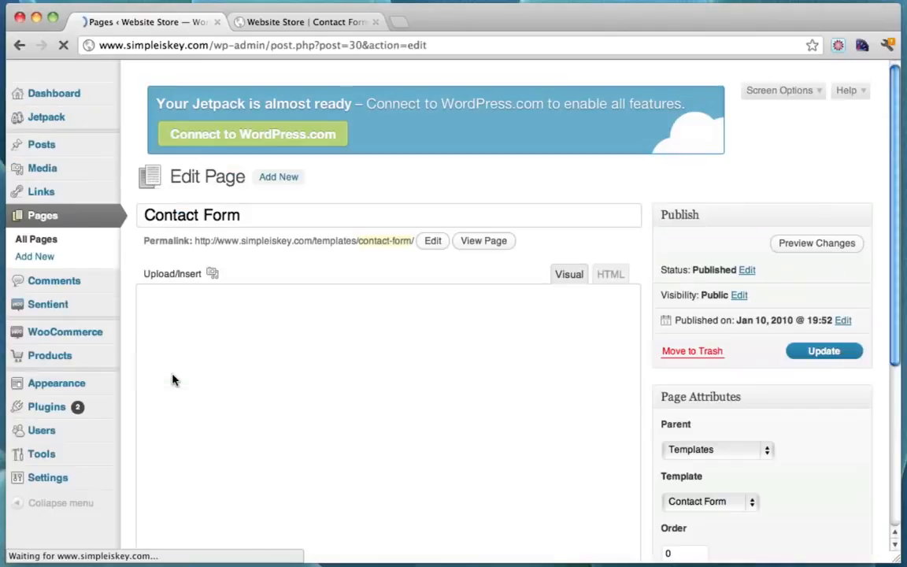
left_click_drag(218, 390, 84, 304)
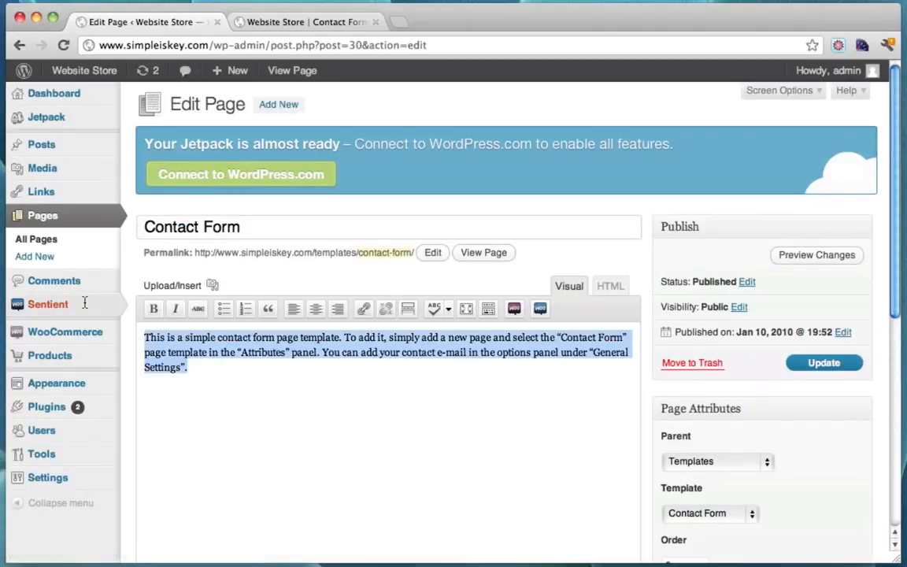
type("Contact Us!")
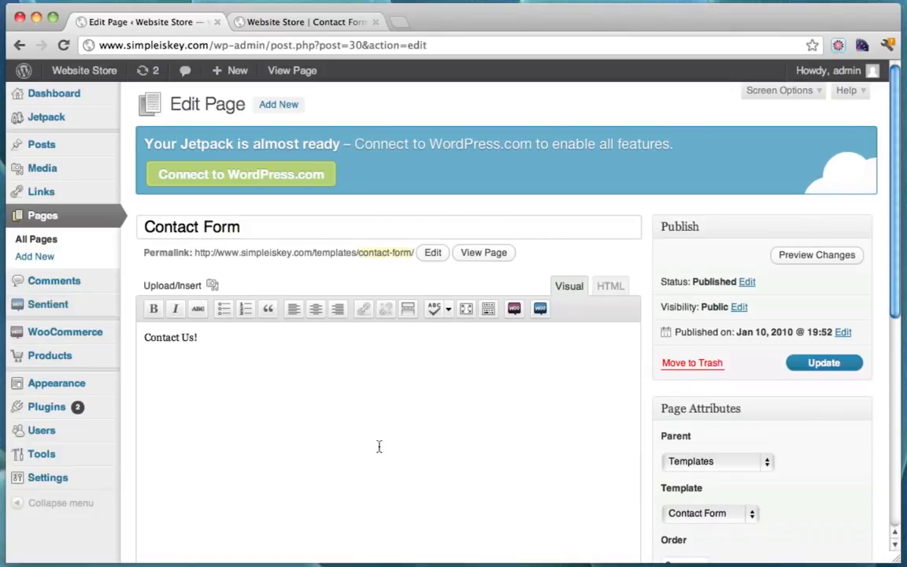
left_click(812, 366)
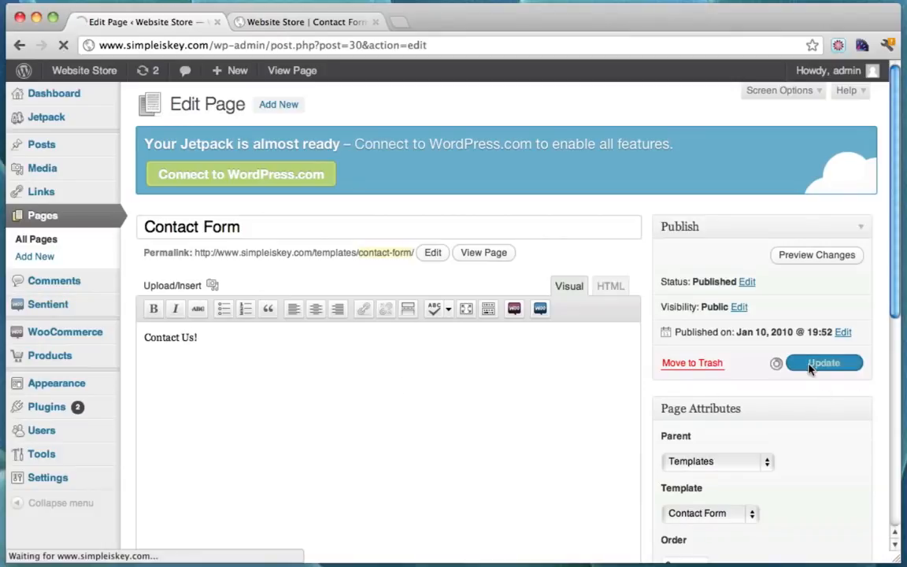
Reload the live Contact Form page so the Contact Us! form shows, and scroll to it
left_click(313, 24)
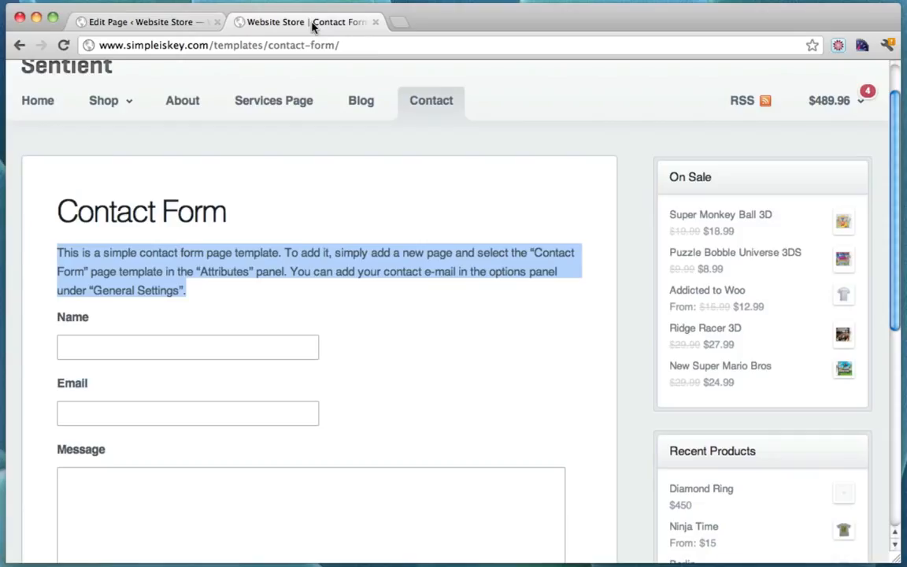
left_click(64, 45)
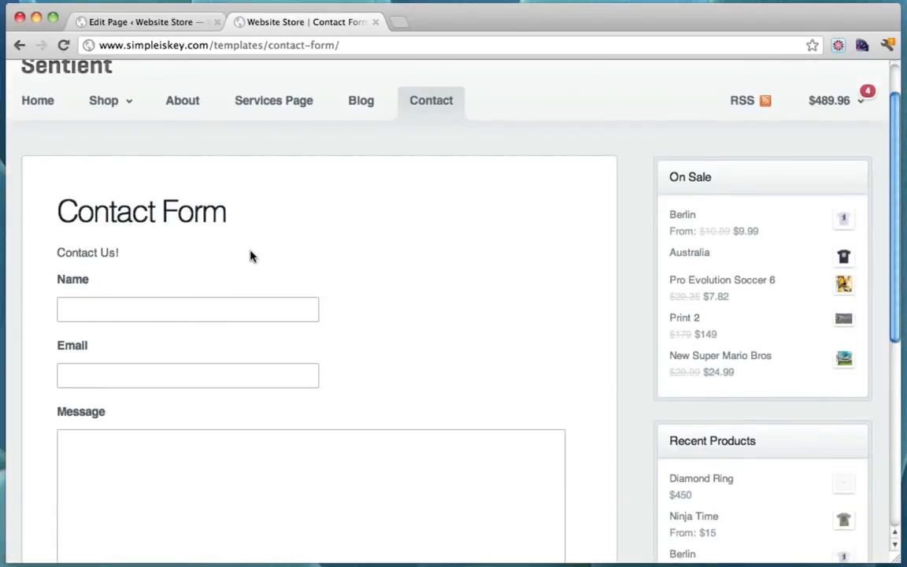
scroll(250, 256, "down", 2)
Fill in a name, the suggested e-mail and the message 'Hey This', then submit the form
left_click(146, 246)
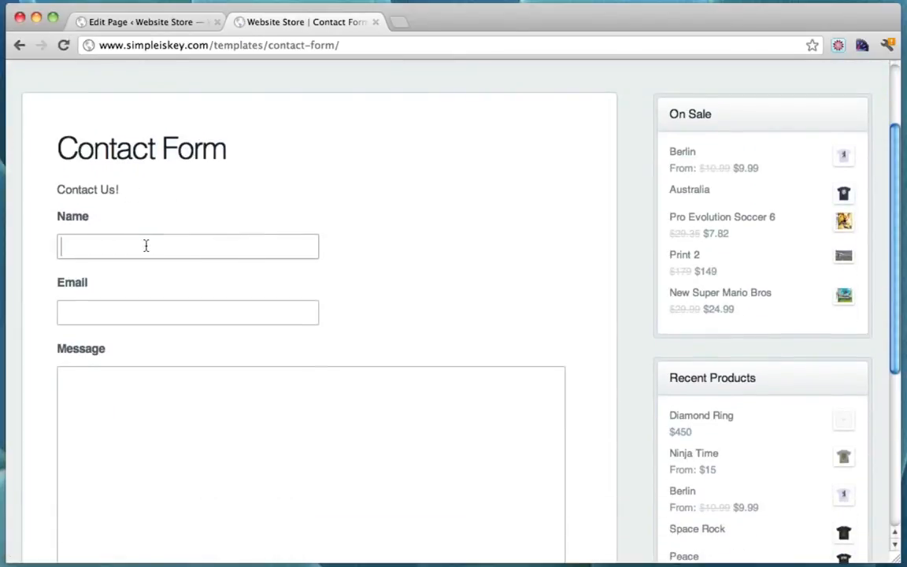
type("Tyler")
key("Tab")
type("t")
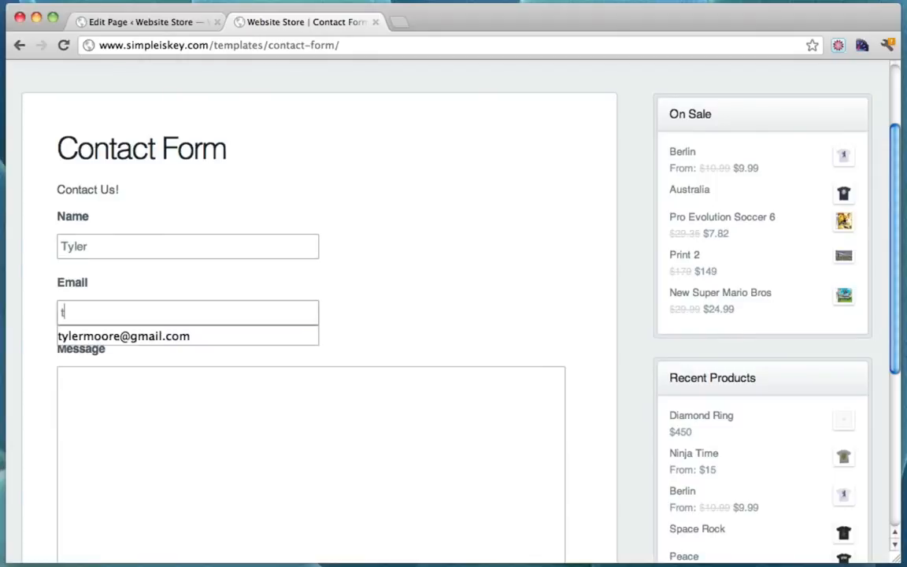
type("yl")
key("Down")
key("Tab")
type("Hey")
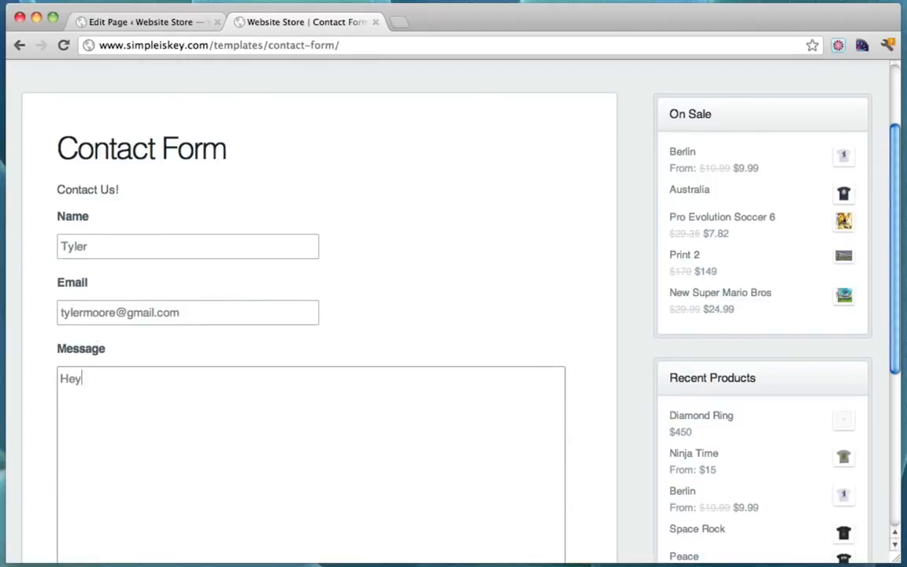
type(" This is amazing!")
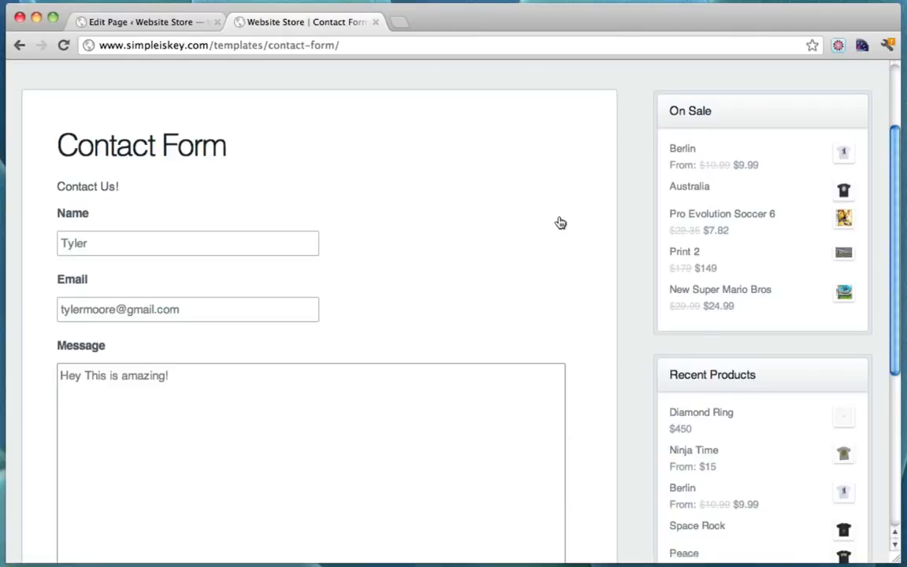
scroll(503, 290, "down", 3)
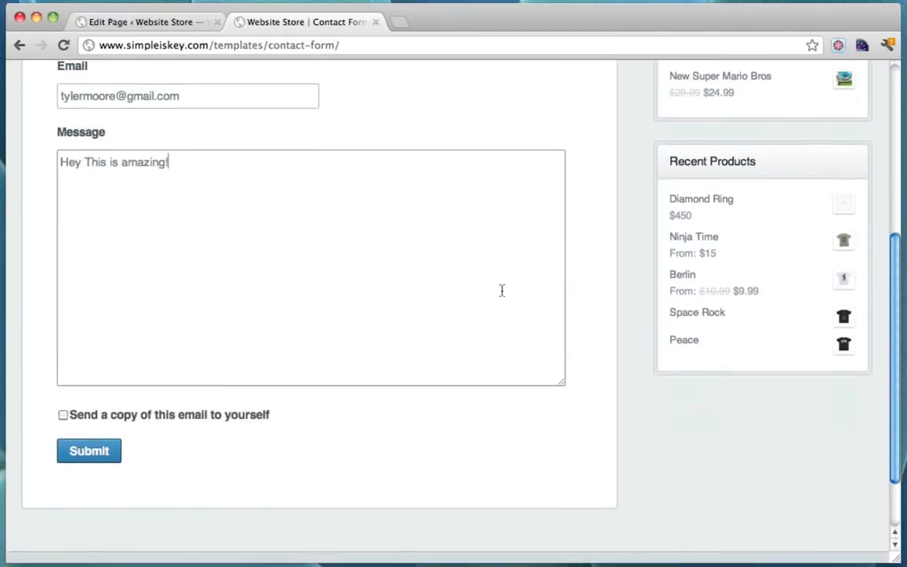
left_click(103, 452)
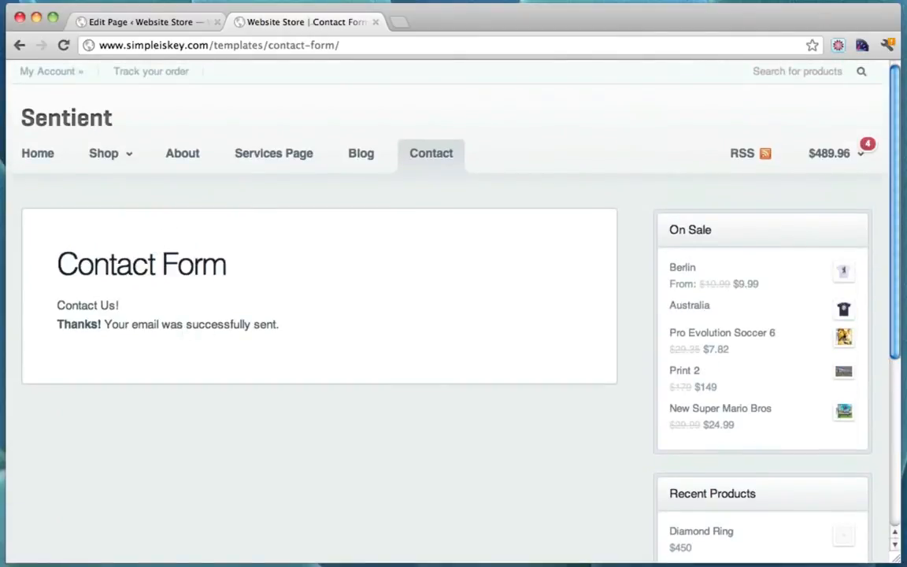
left_click(405, 23)
type("www.gmail.co")
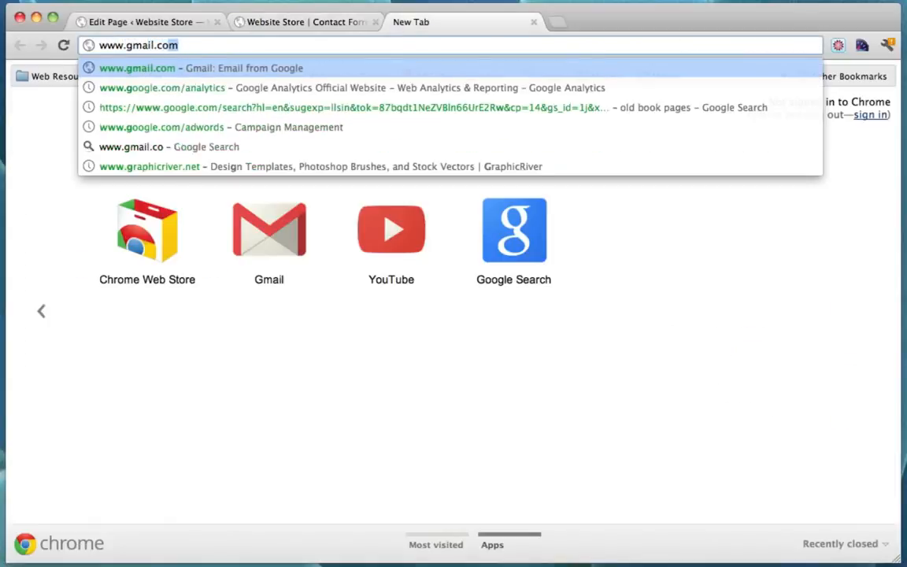
key("Return")
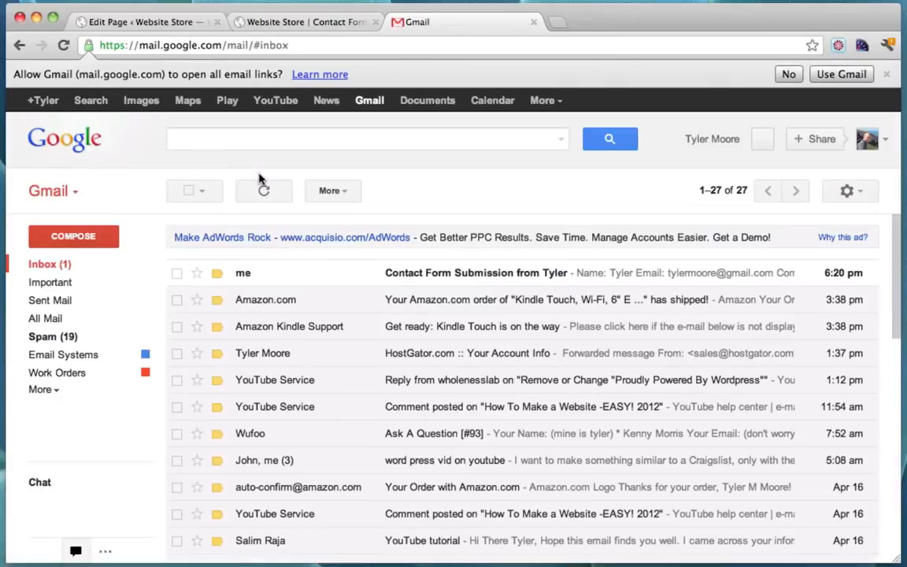
left_click(474, 280)
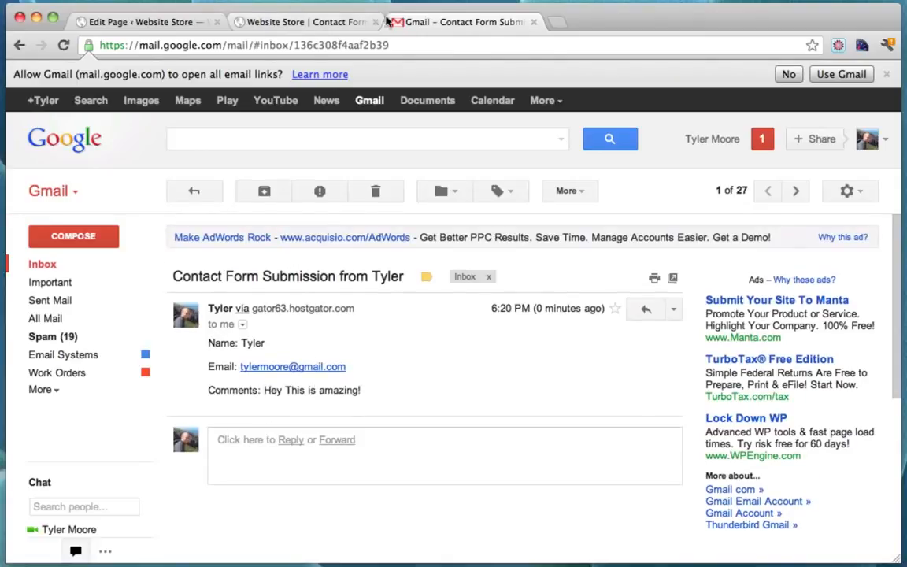
left_click(534, 26)
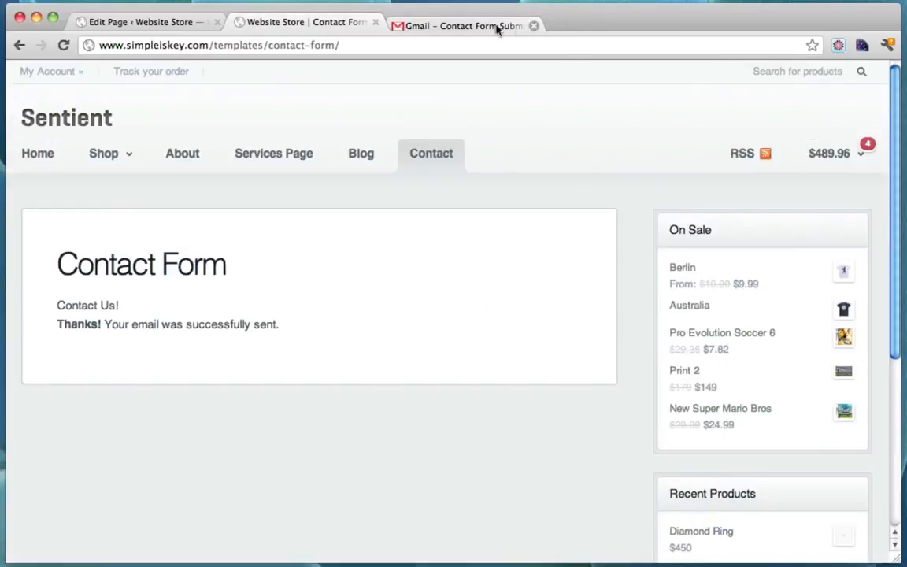
From the storefront home, go back to the admin's Sentient options and launch VIEW THEMEDOCS
left_click(38, 153)
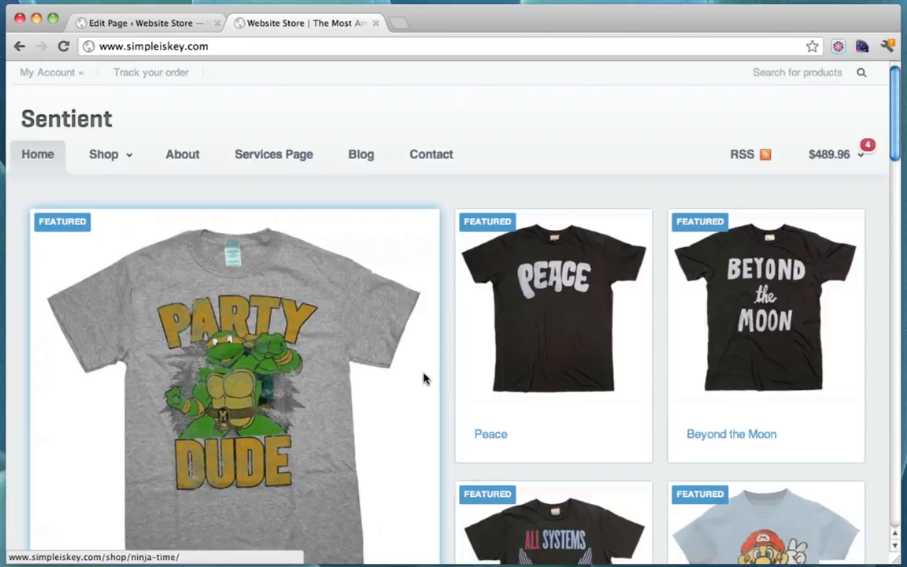
left_click(160, 24)
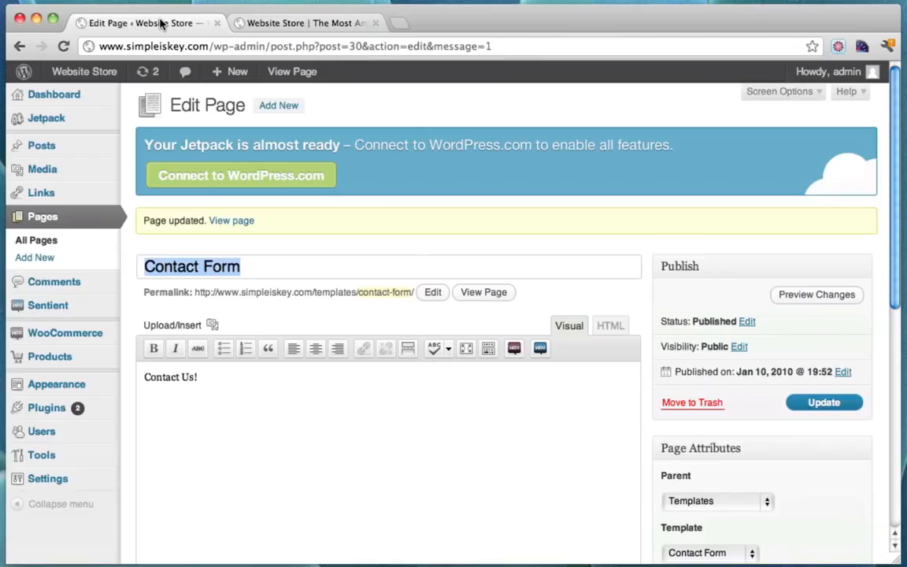
left_click(54, 310)
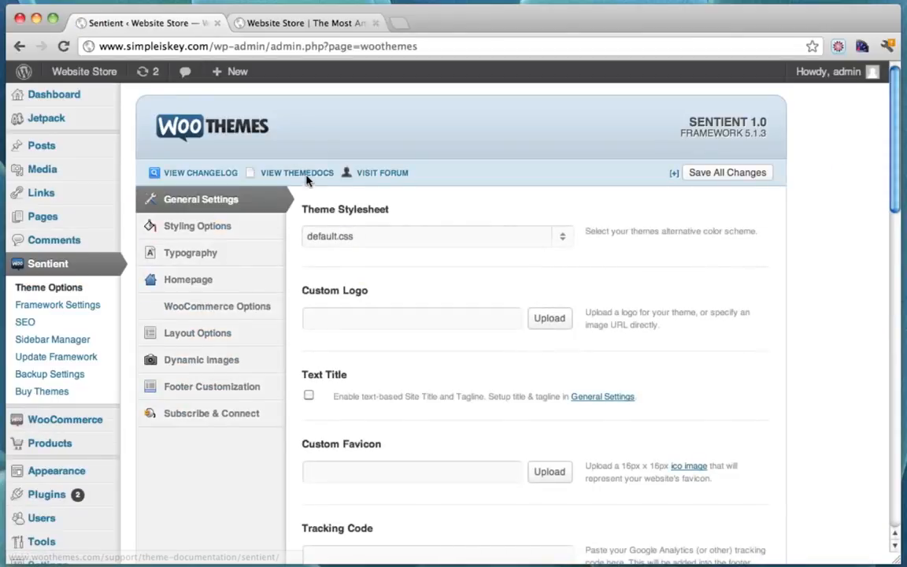
left_click(306, 177)
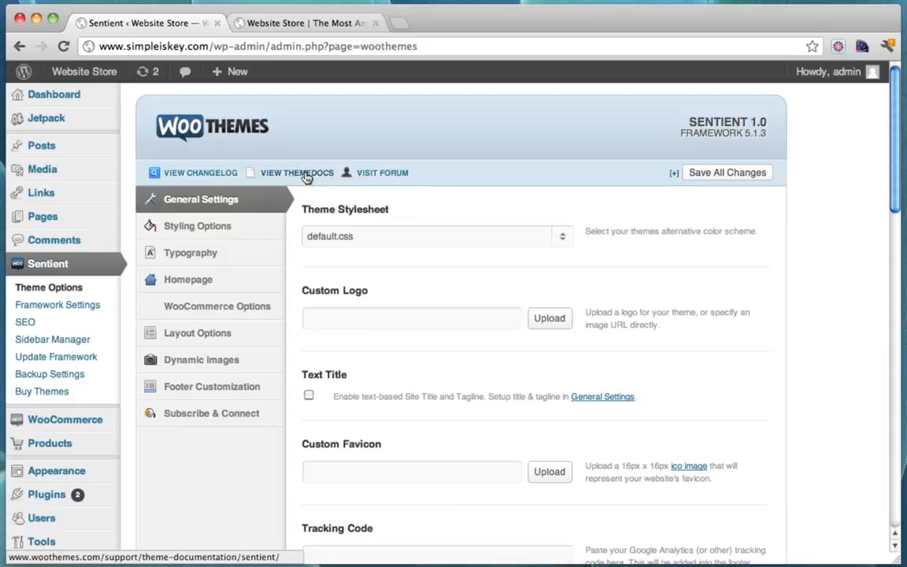
Browse the Sentient Theme Docs page and highlight the woothemes.com address
left_click(306, 25)
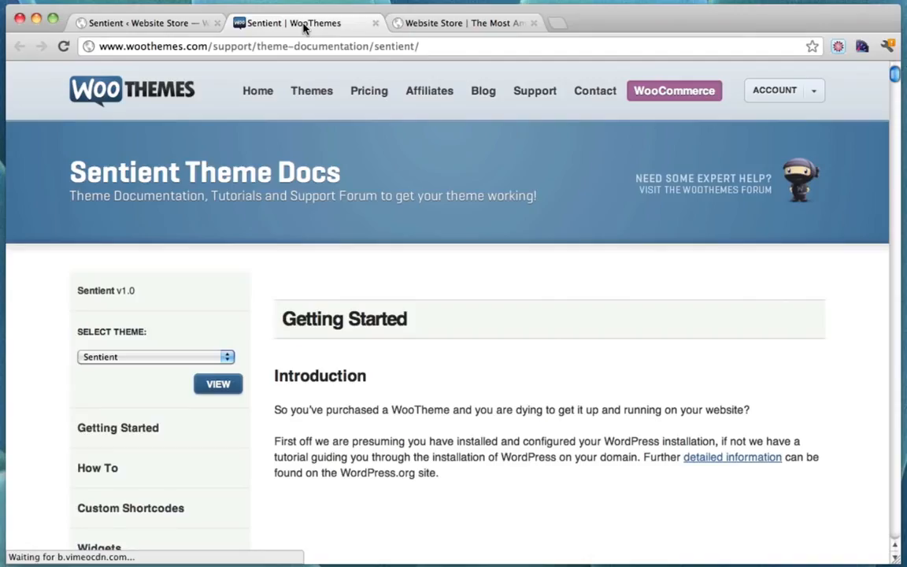
scroll(350, 276, "down", 3)
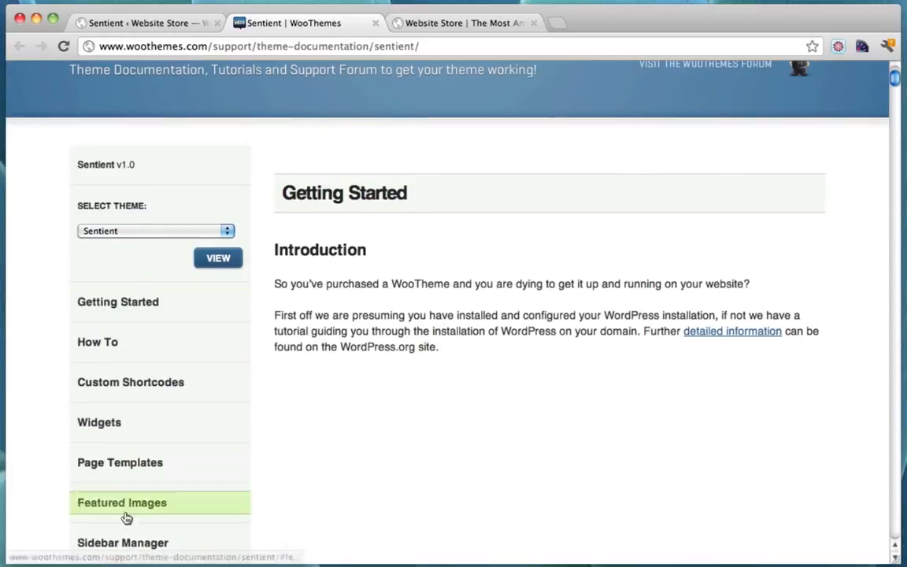
scroll(407, 239, "down", 4)
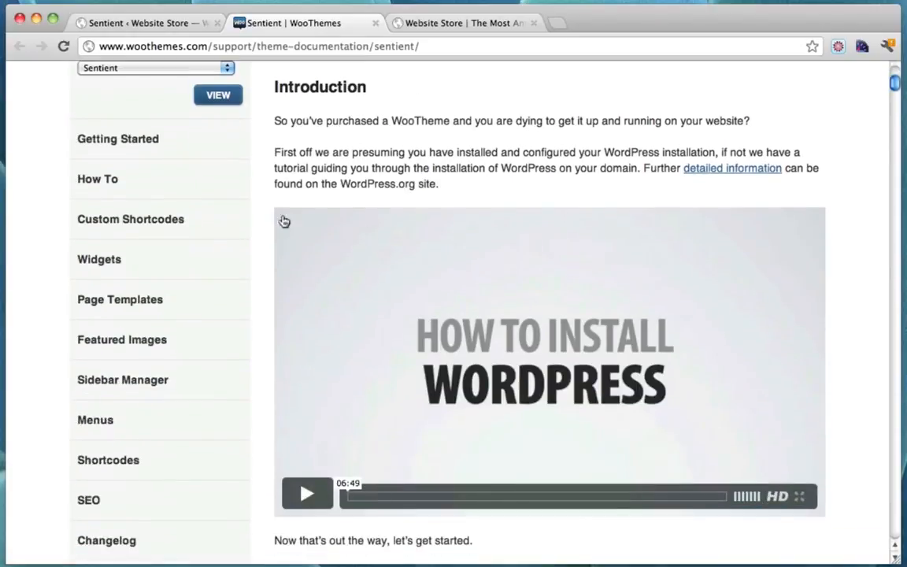
scroll(239, 200, "up", 7)
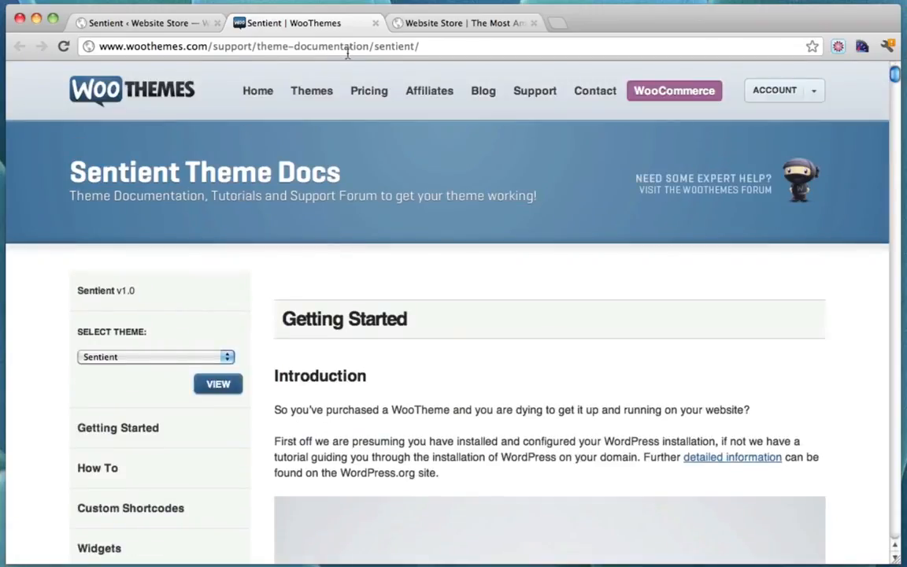
left_click_drag(206, 49, 99, 46)
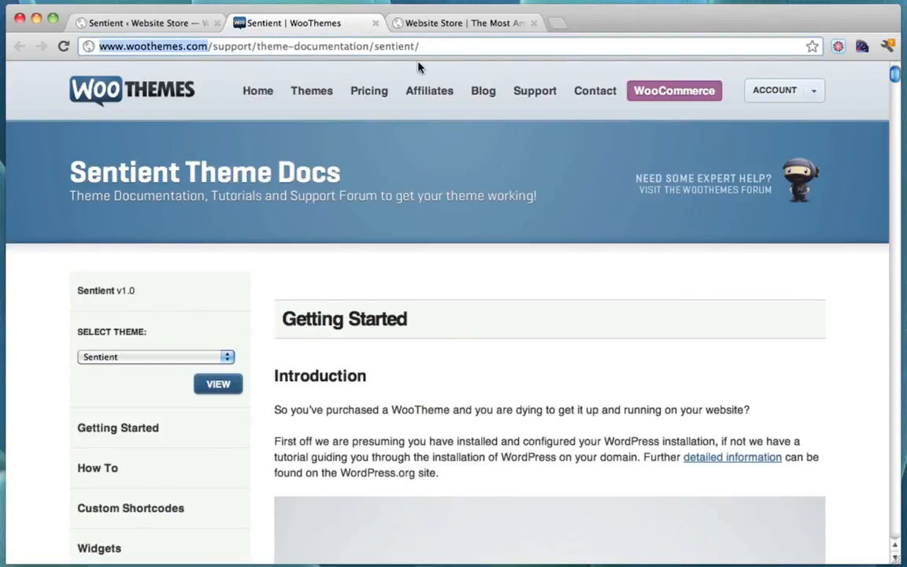
Open Support > Support Forum on WooThemes, skim it, then return to the store's home tab
mouse_move(523, 93)
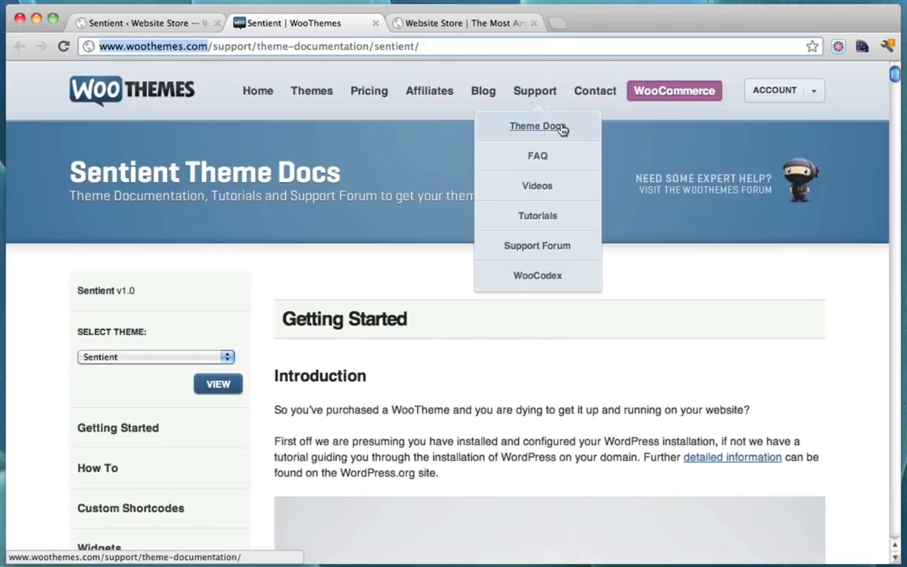
left_click(546, 247)
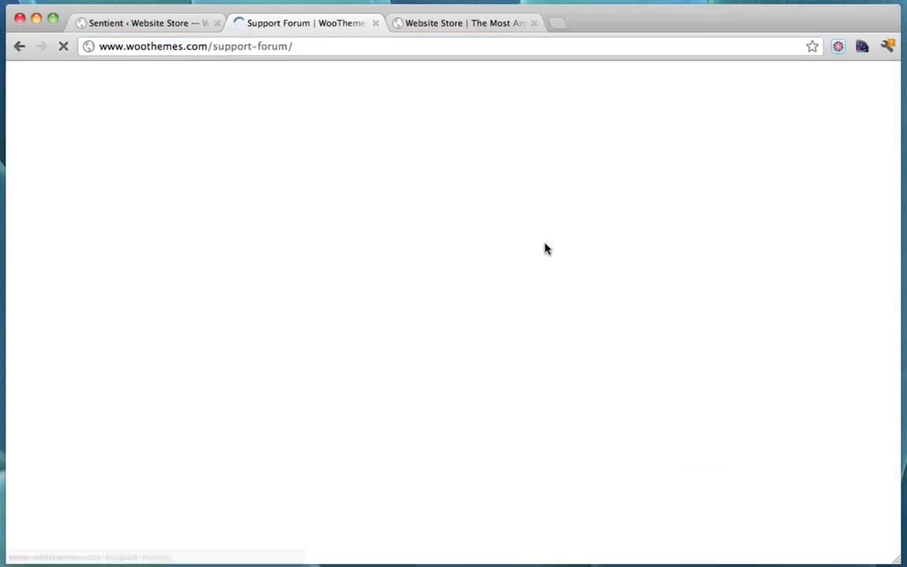
scroll(545, 248, "down", 8)
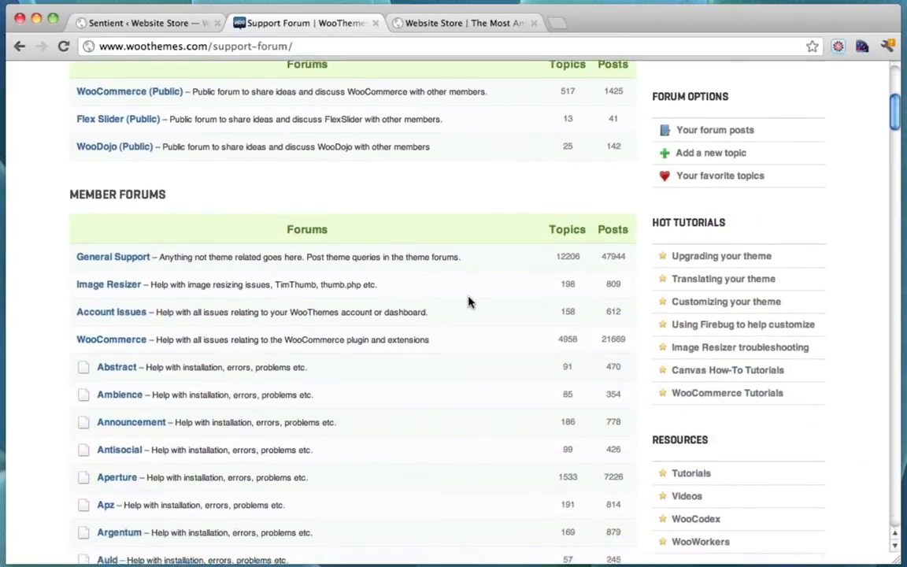
scroll(470, 302, "up", 7)
scroll(469, 302, "down", 5)
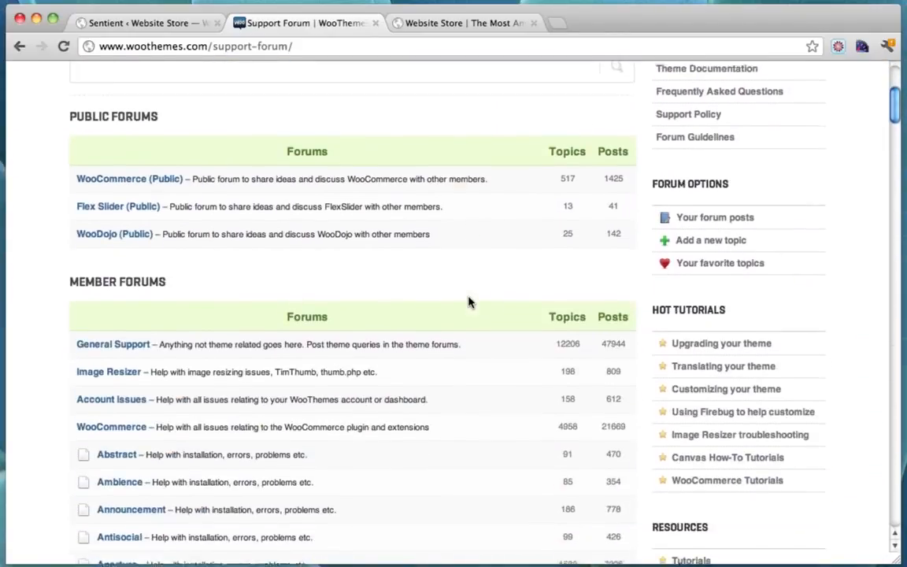
scroll(470, 302, "up", 6)
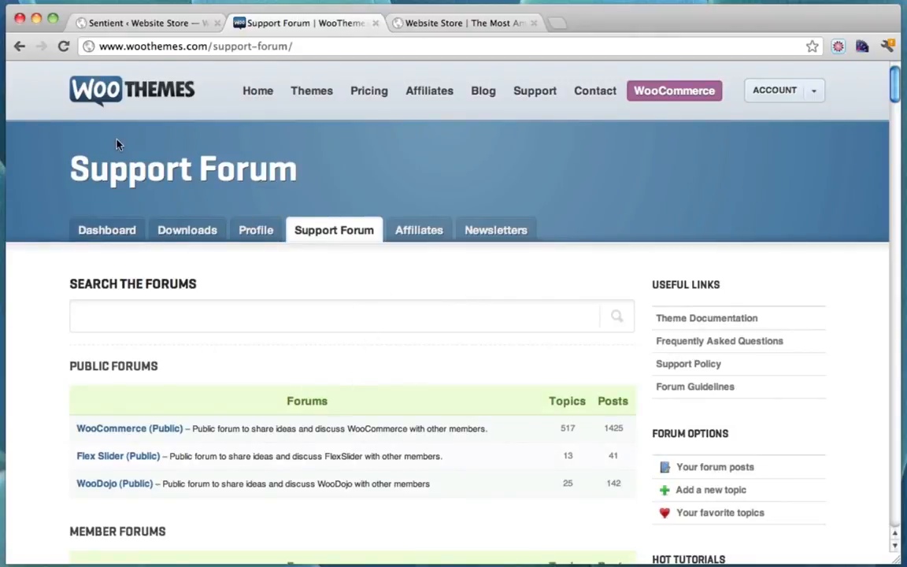
left_click(462, 23)
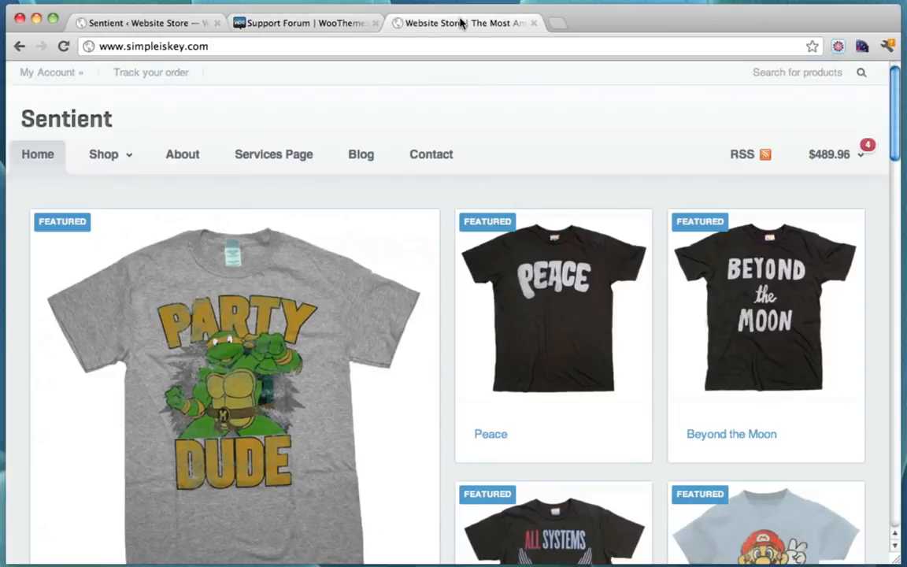
left_click(556, 27)
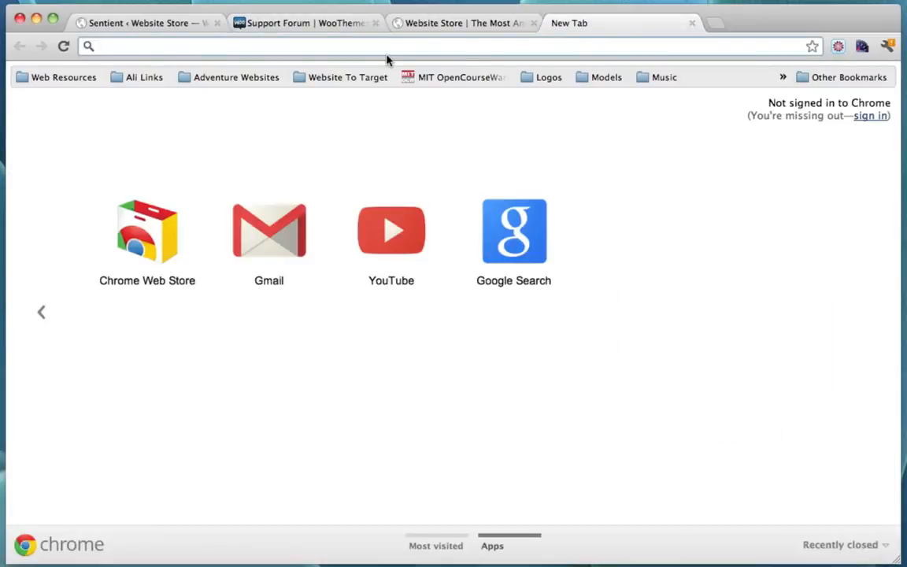
type("www.")
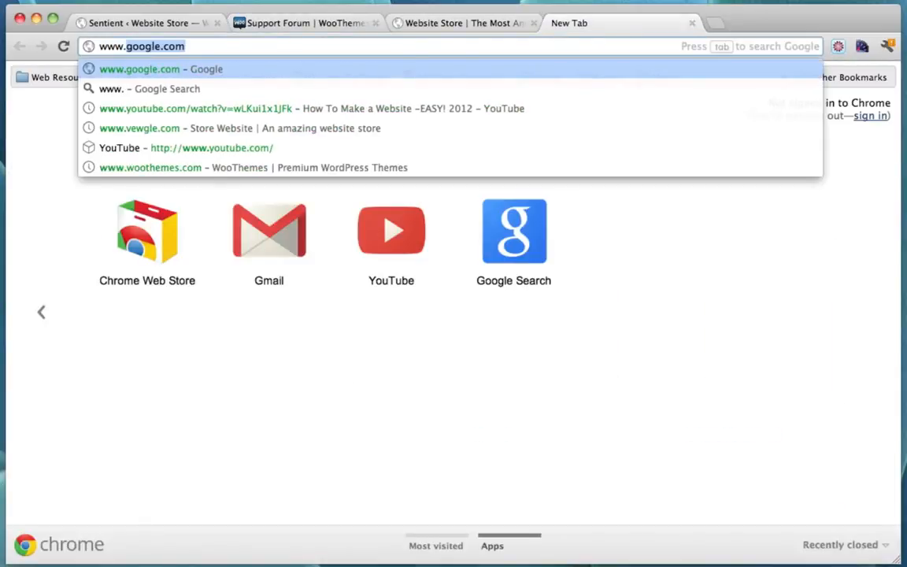
type("conutant.c")
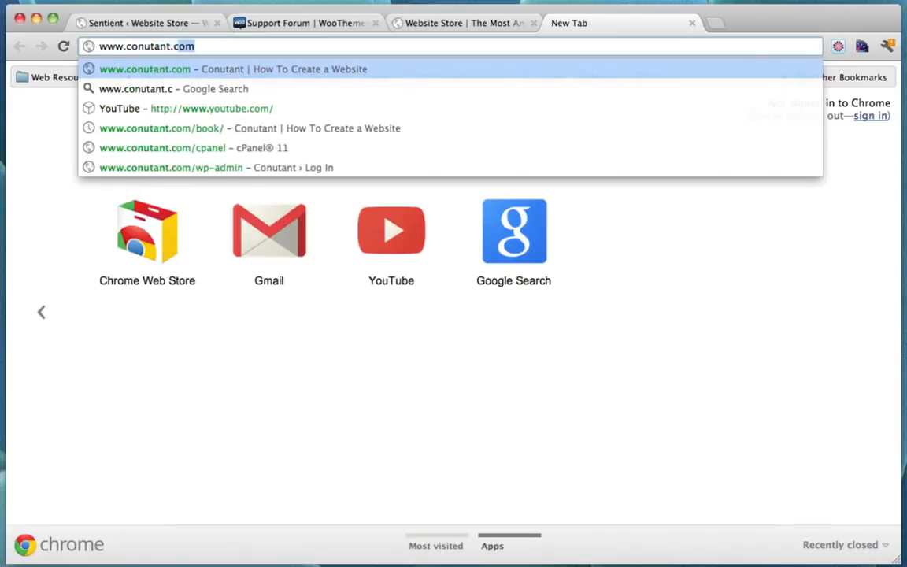
type("om/book")
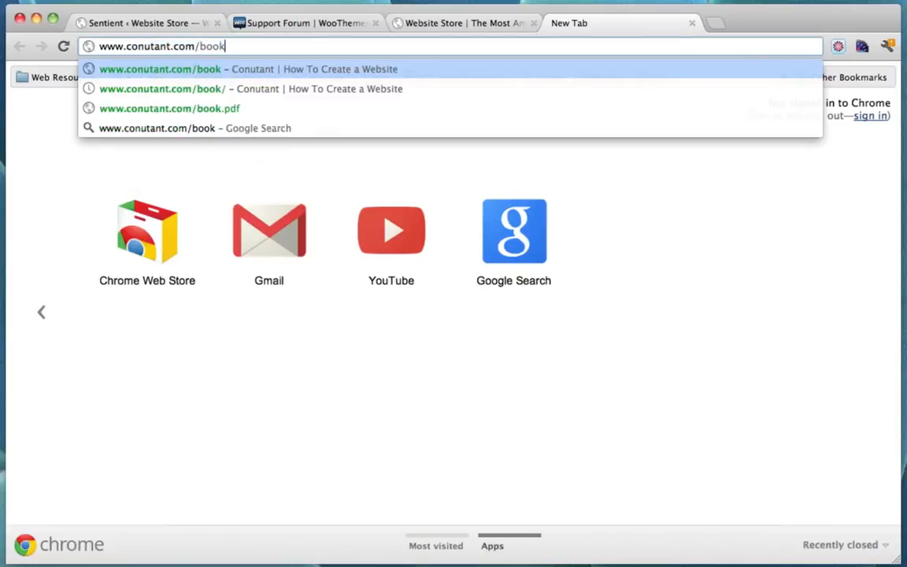
key("Return")
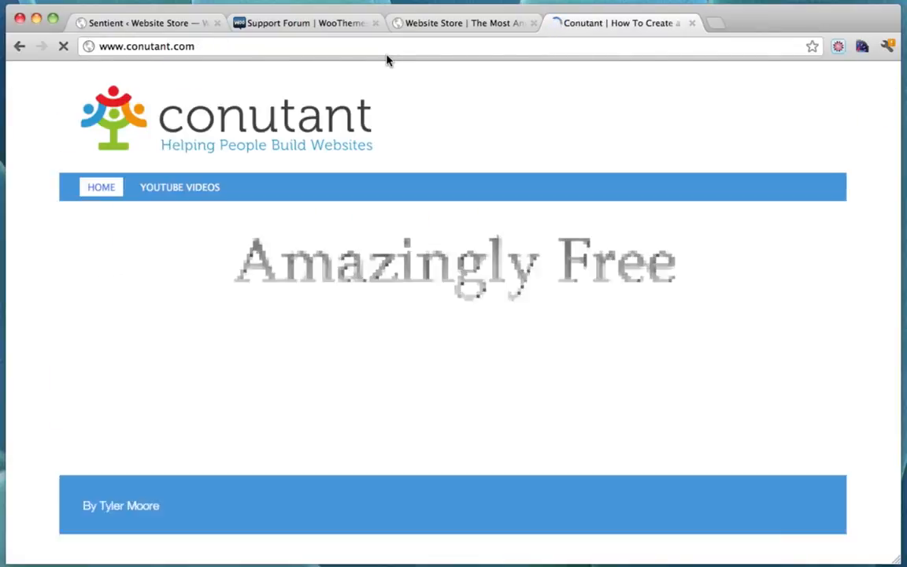
scroll(724, 200, "down", 5)
scroll(725, 201, "up", 3)
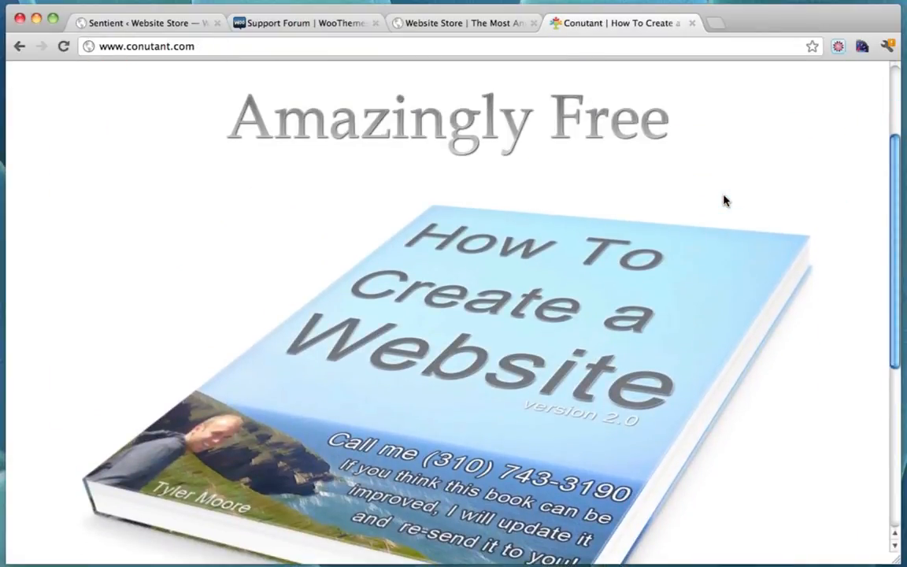
scroll(724, 201, "down", 6)
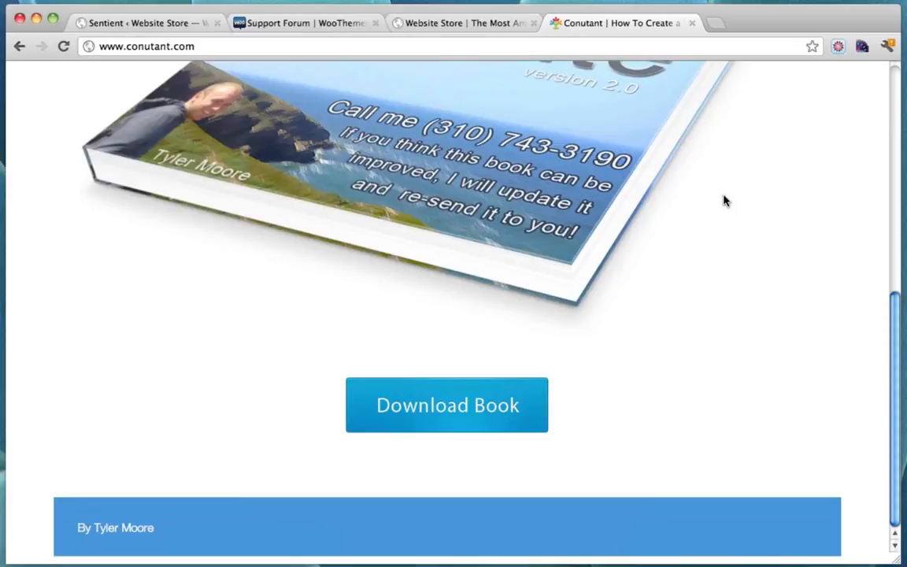
scroll(710, 304, "up", 10)
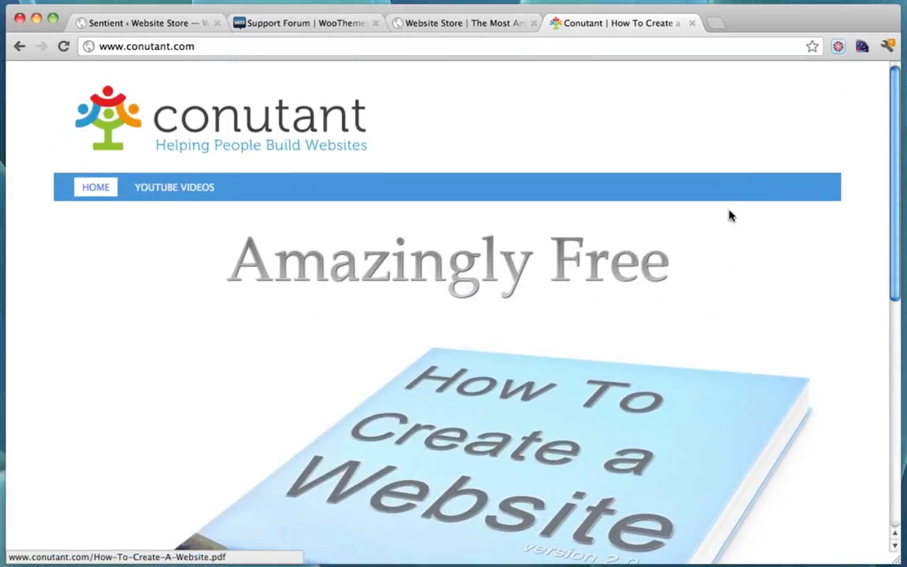
scroll(771, 118, "down", 6)
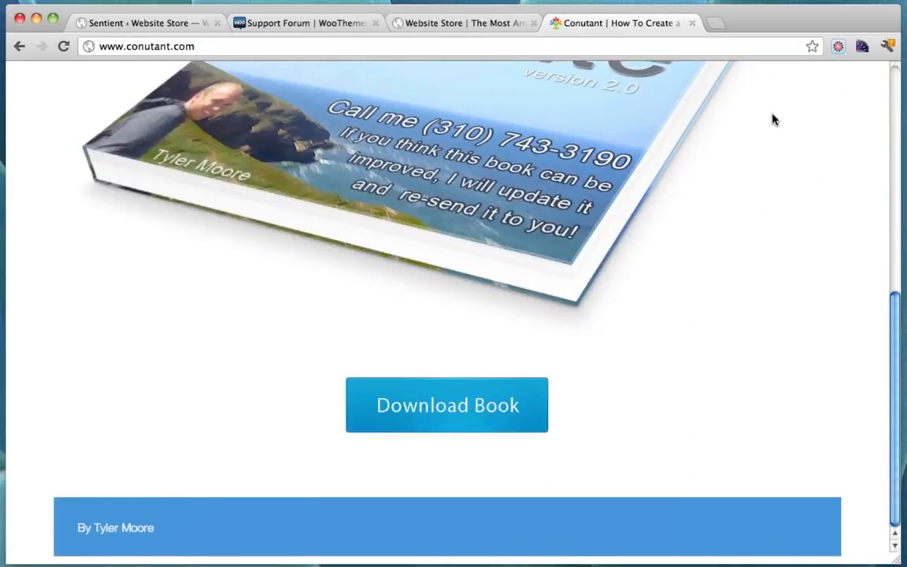
scroll(624, 383, "up", 2)
scroll(624, 383, "up", 5)
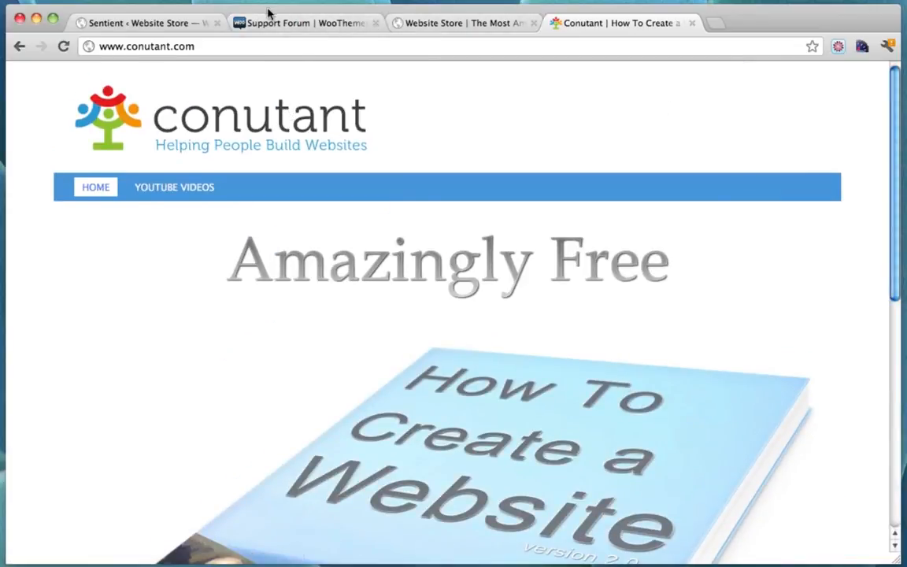
Glance at the Sentient options tab and the book page again, then return to the store home
left_click(168, 24)
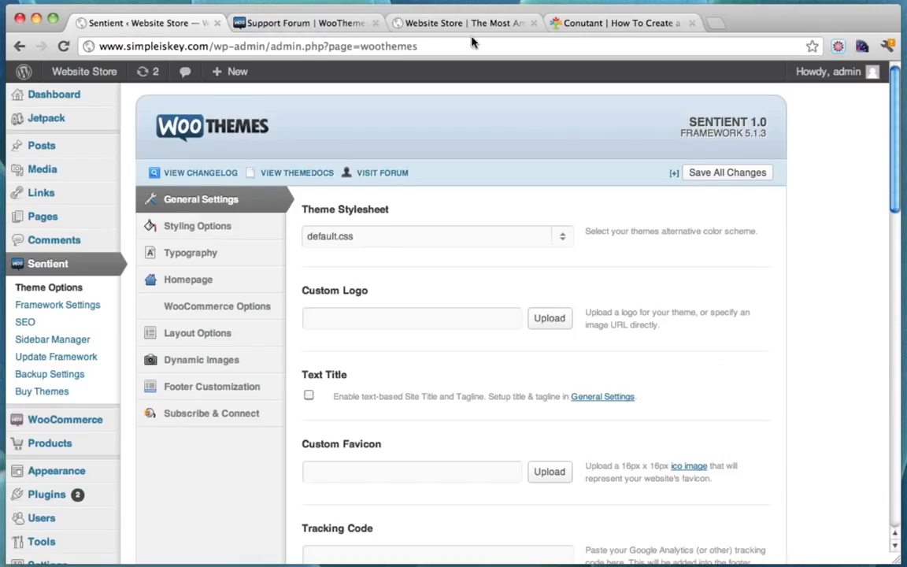
left_click(583, 23)
scroll(585, 157, "down", 4)
scroll(585, 209, "up", 5)
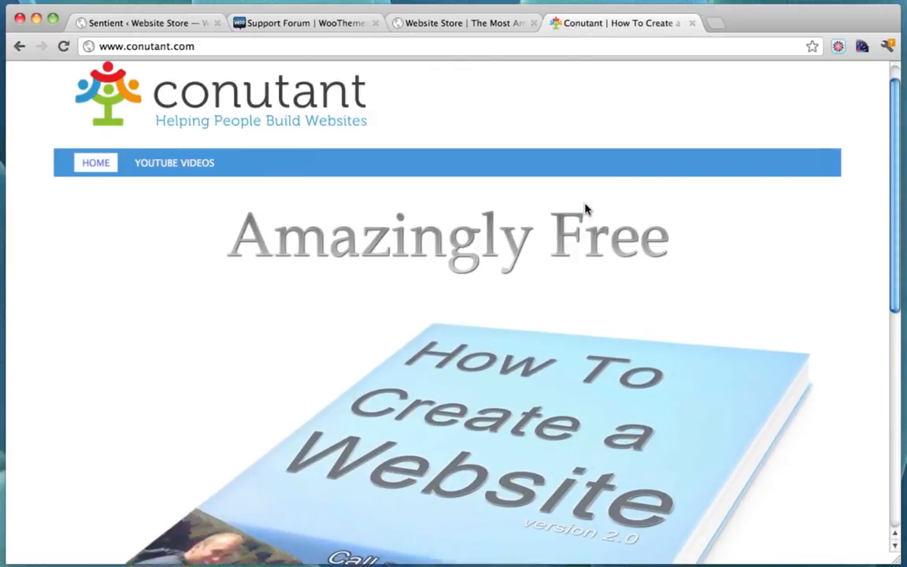
left_click(464, 26)
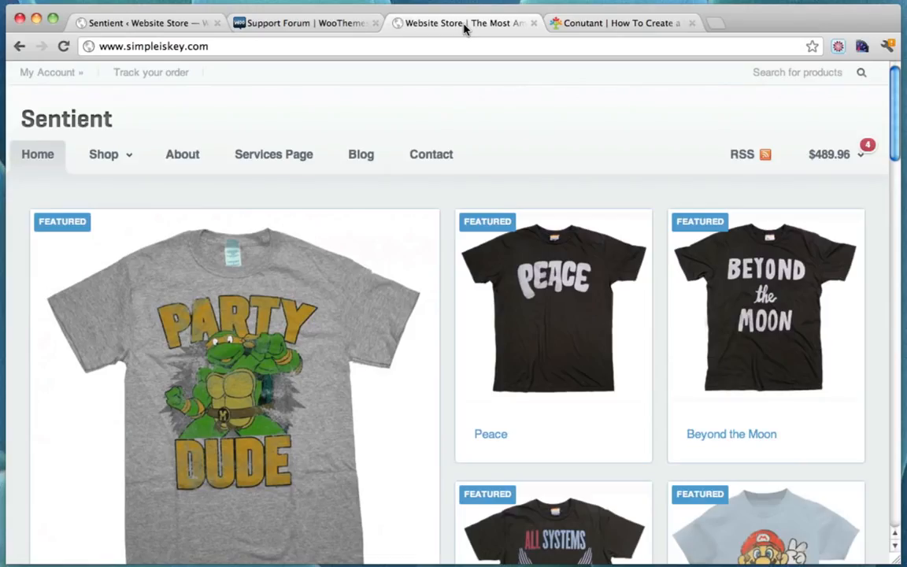